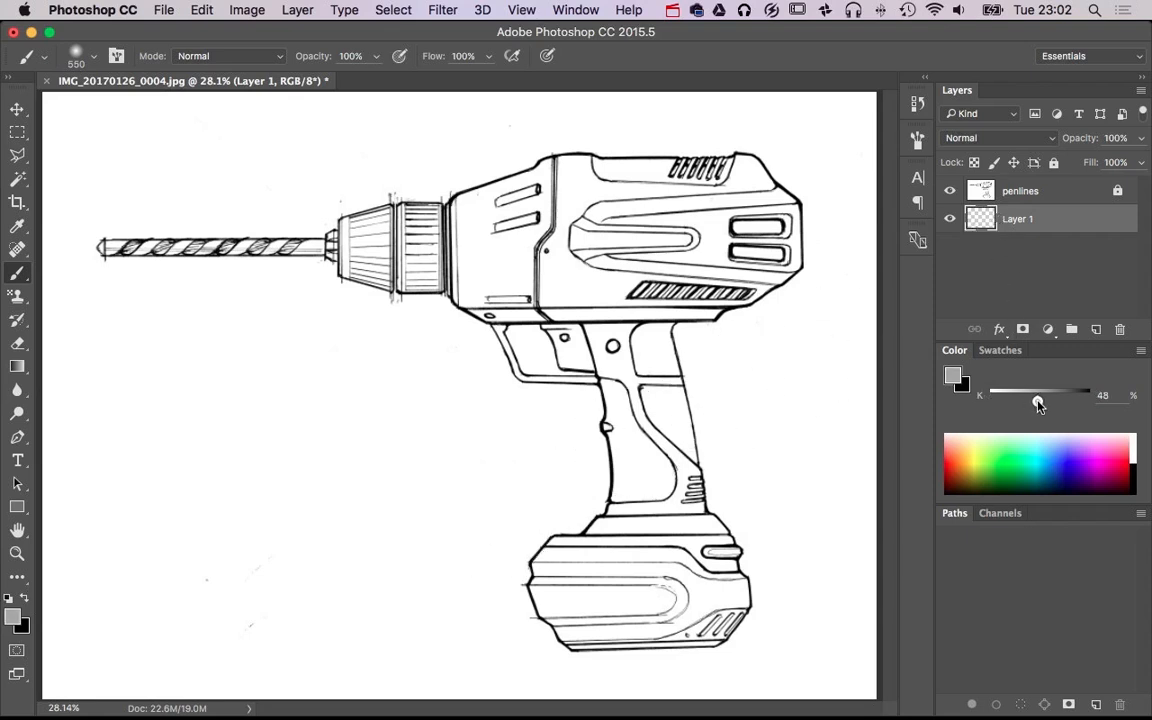
Set the foreground colour to 50% gray and fill Layer 1 beneath the penlines with it
drag(1039, 404, 1041, 404)
key(alt+BackSpace)
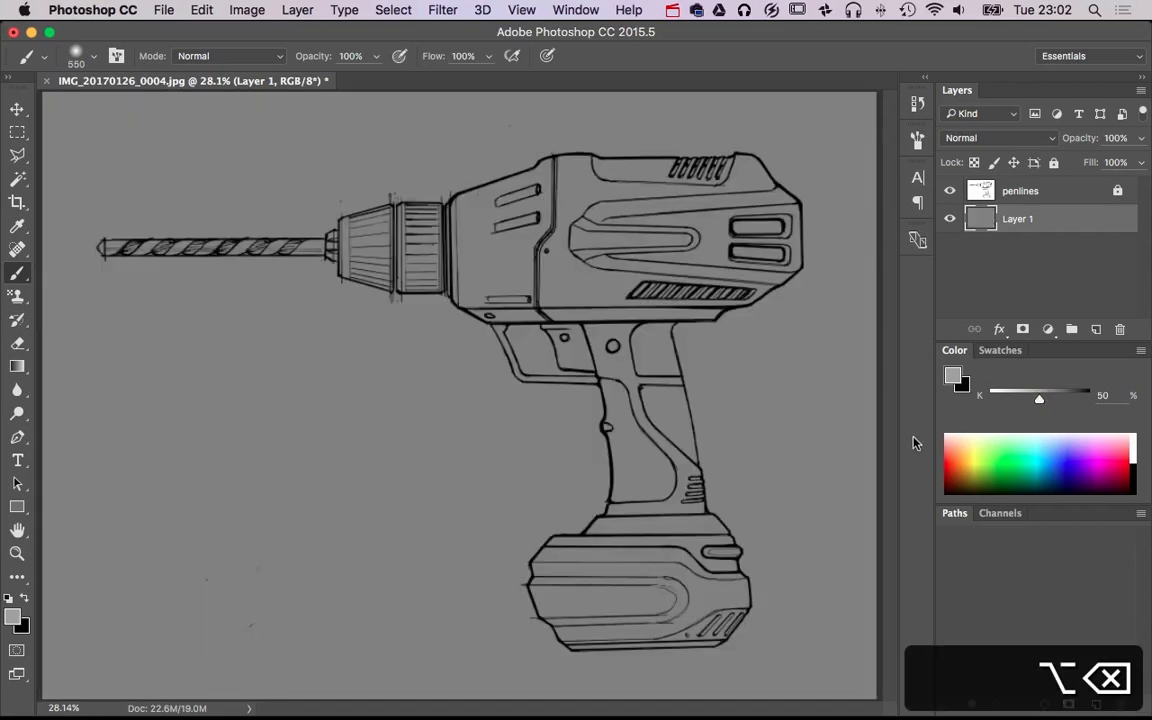
Reset the colours to default black and white and rename the gray layer "paints"
super+click(592, 270)
super+click(630, 311)
drag(620, 259, 506, 367)
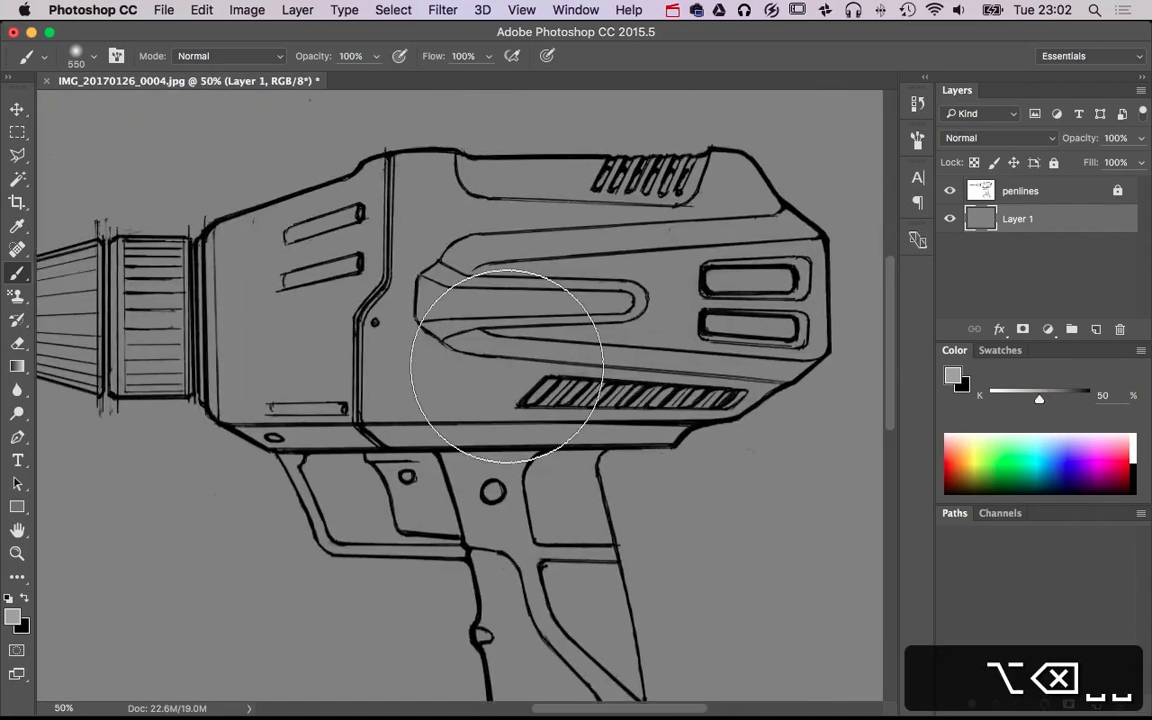
key(d)
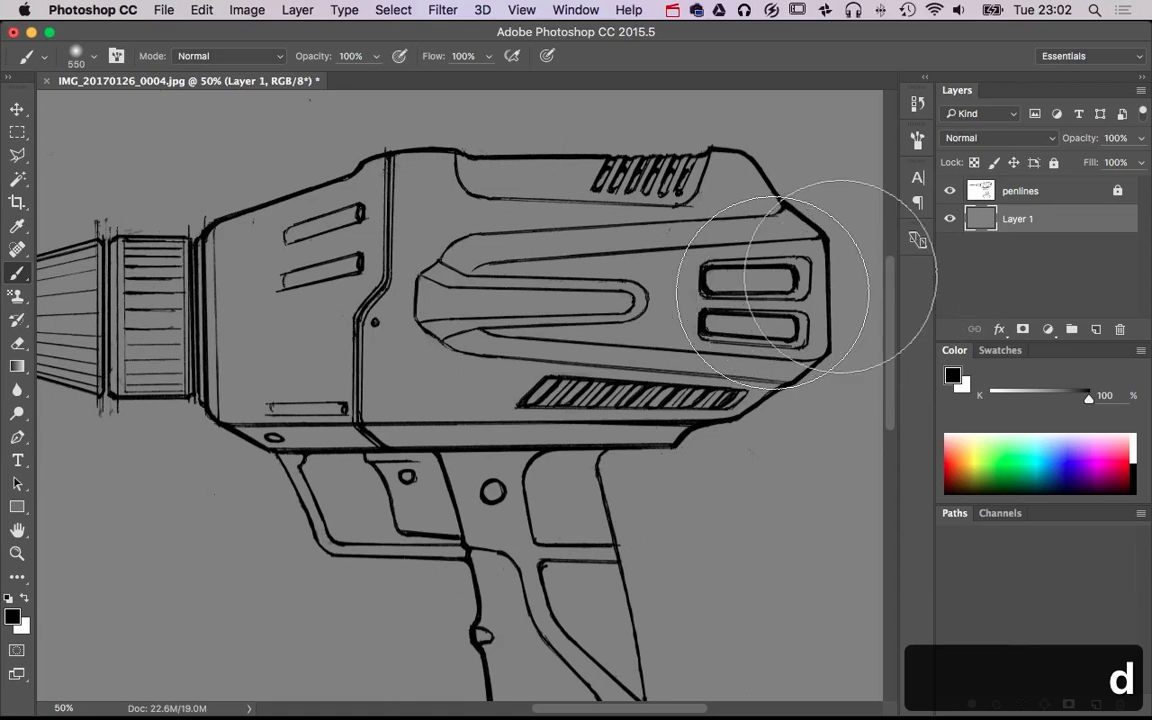
text(paints)
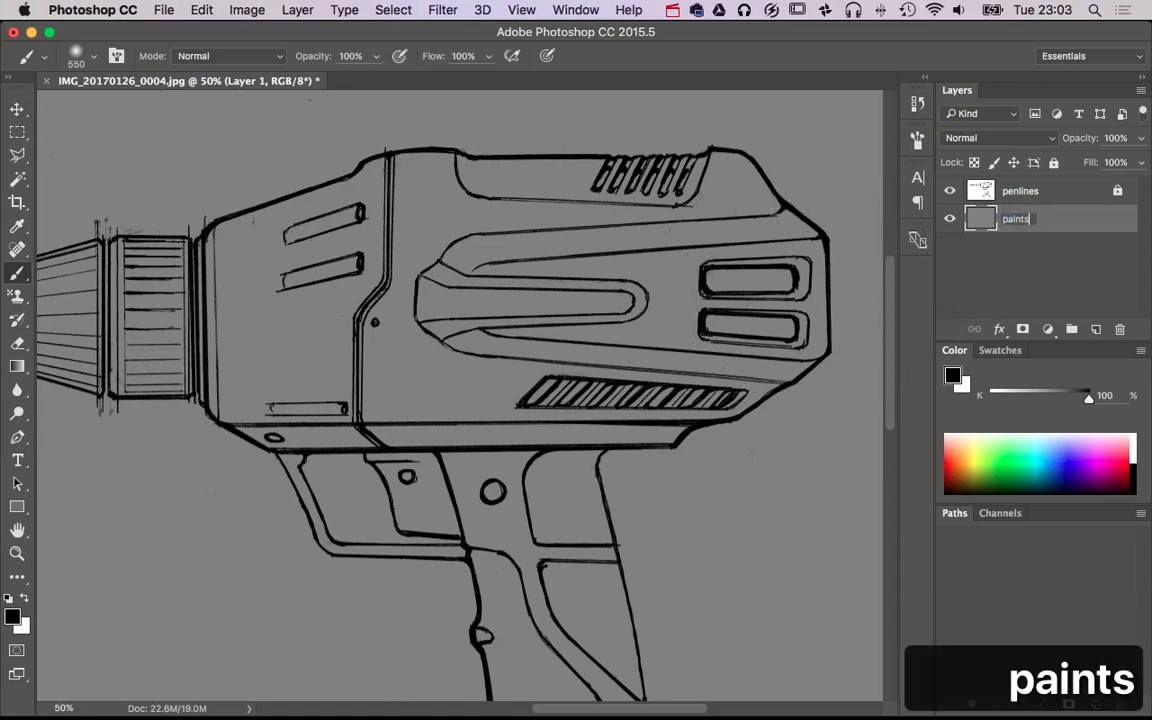
key(Return)
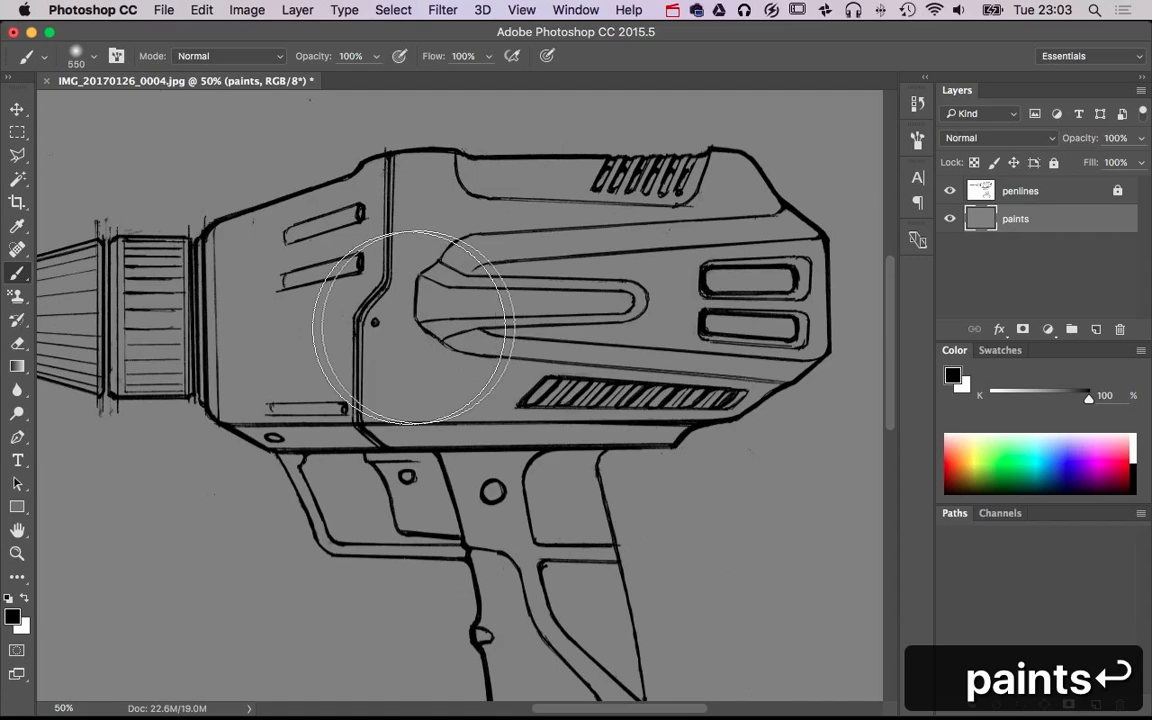
Paint soft black shading along the upper edge of the drill body with a 510 px brush at 20% opacity
mouse_move(401, 331)
mouse_down()
mouse_move(420, 325)
mouse_move(399, 318)
mouse_up()
key(2)
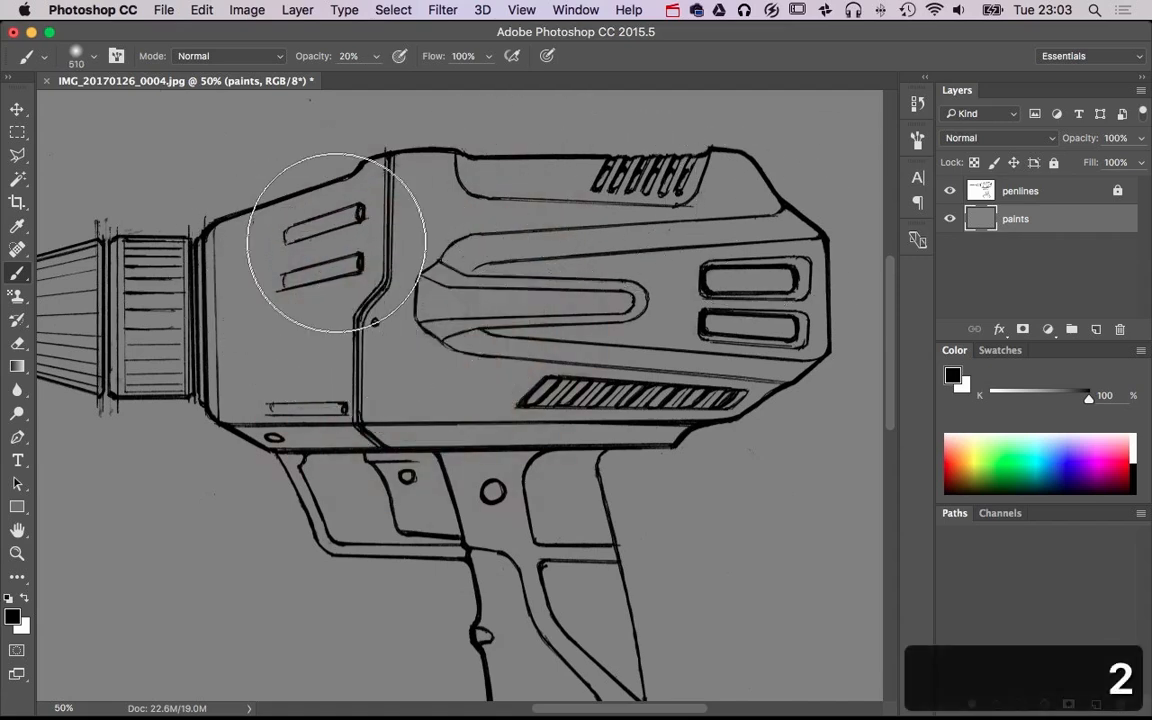
mouse_move(327, 423)
mouse_down()
mouse_move(447, 234)
mouse_move(555, 267)
mouse_move(548, 464)
mouse_up()
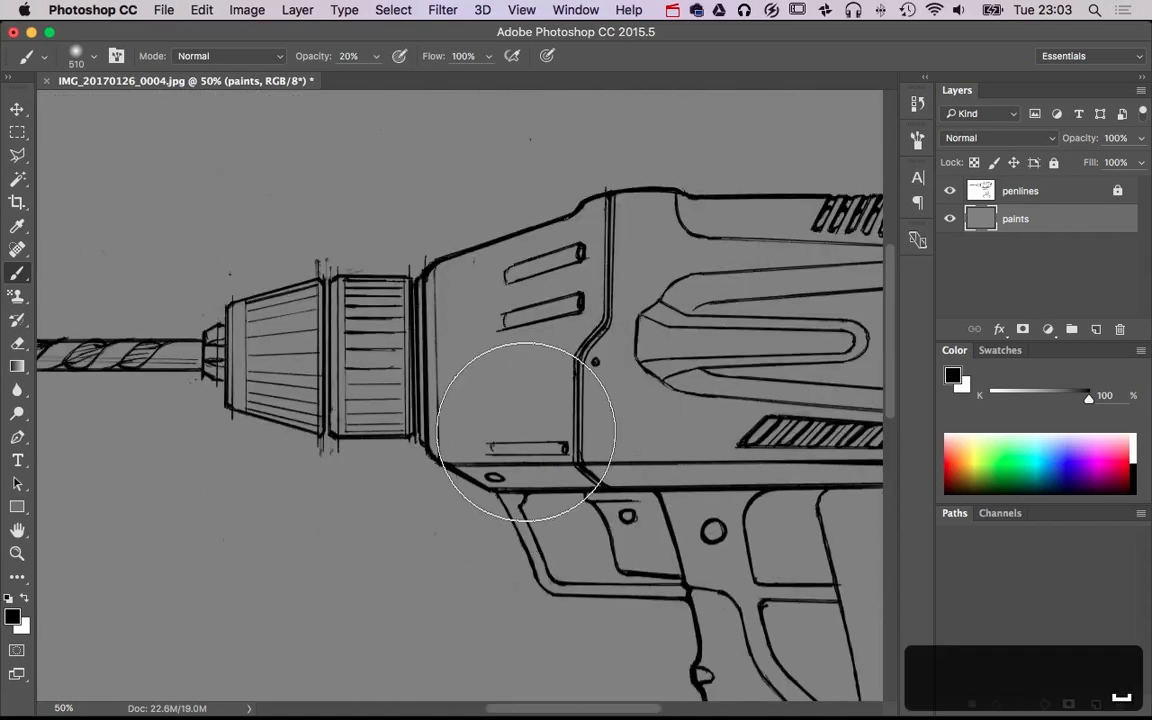
drag(481, 309, 213, 312)
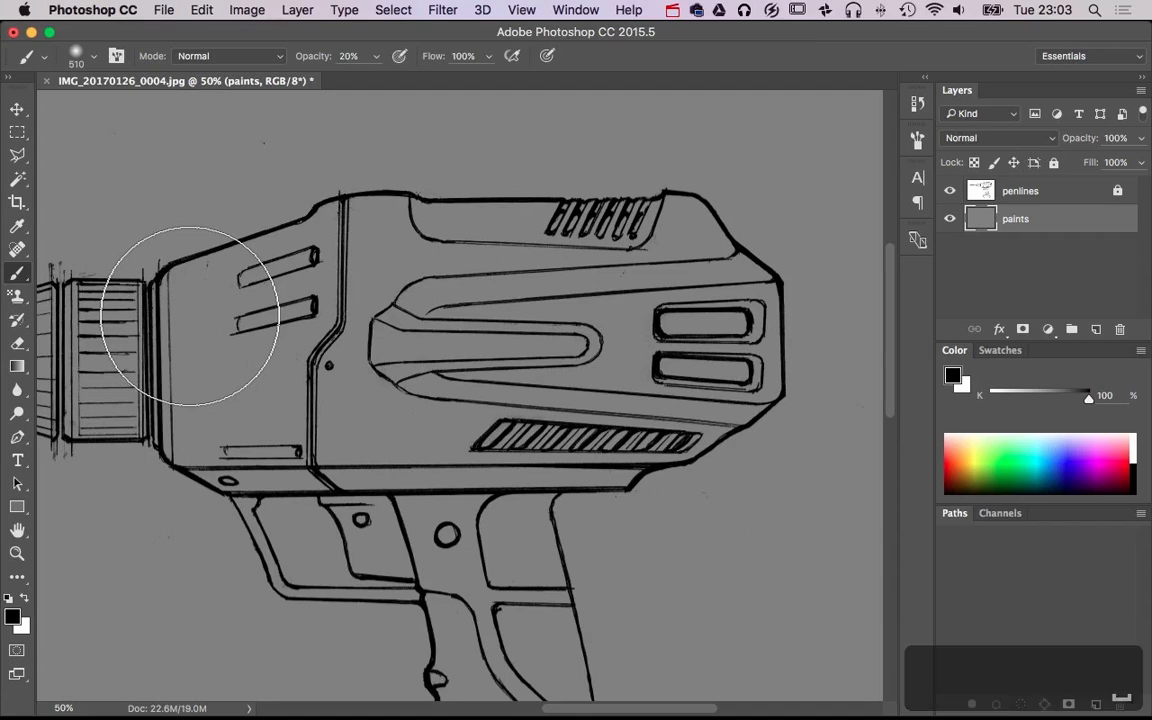
mouse_move(219, 308)
mouse_down()
mouse_move(416, 249)
mouse_move(686, 224)
mouse_move(753, 230)
mouse_up()
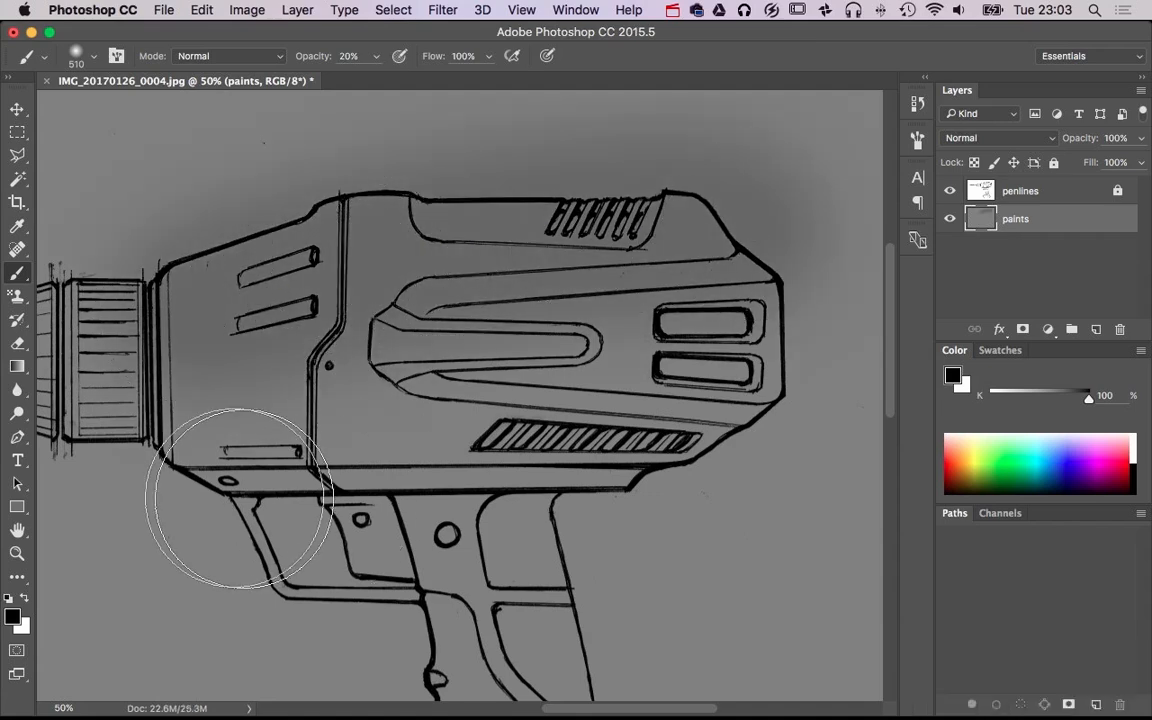
Set the soft brush's tip spacing to 29%
click(116, 57)
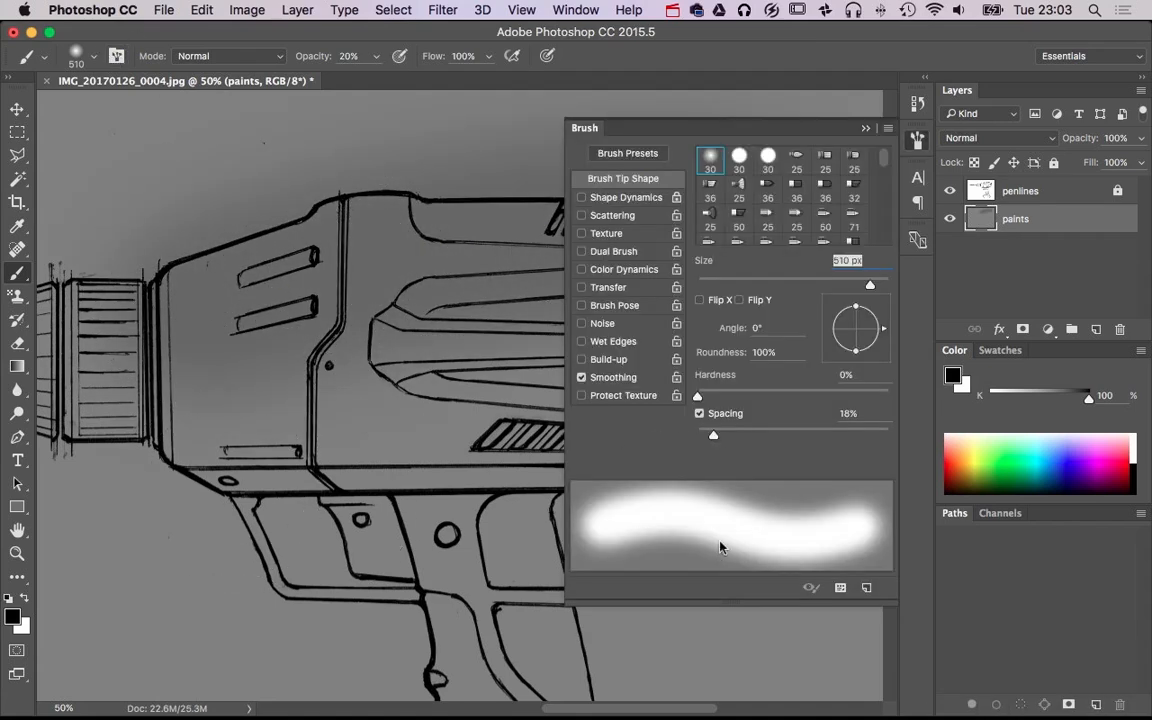
drag(716, 437, 726, 437)
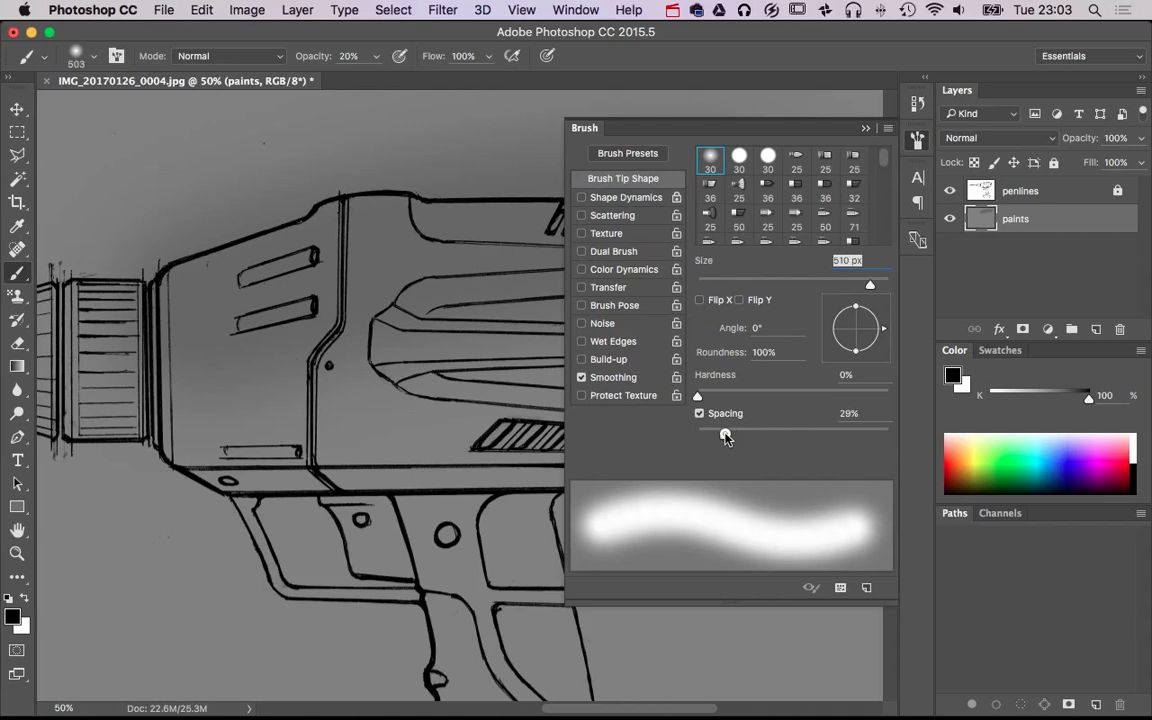
click(867, 129)
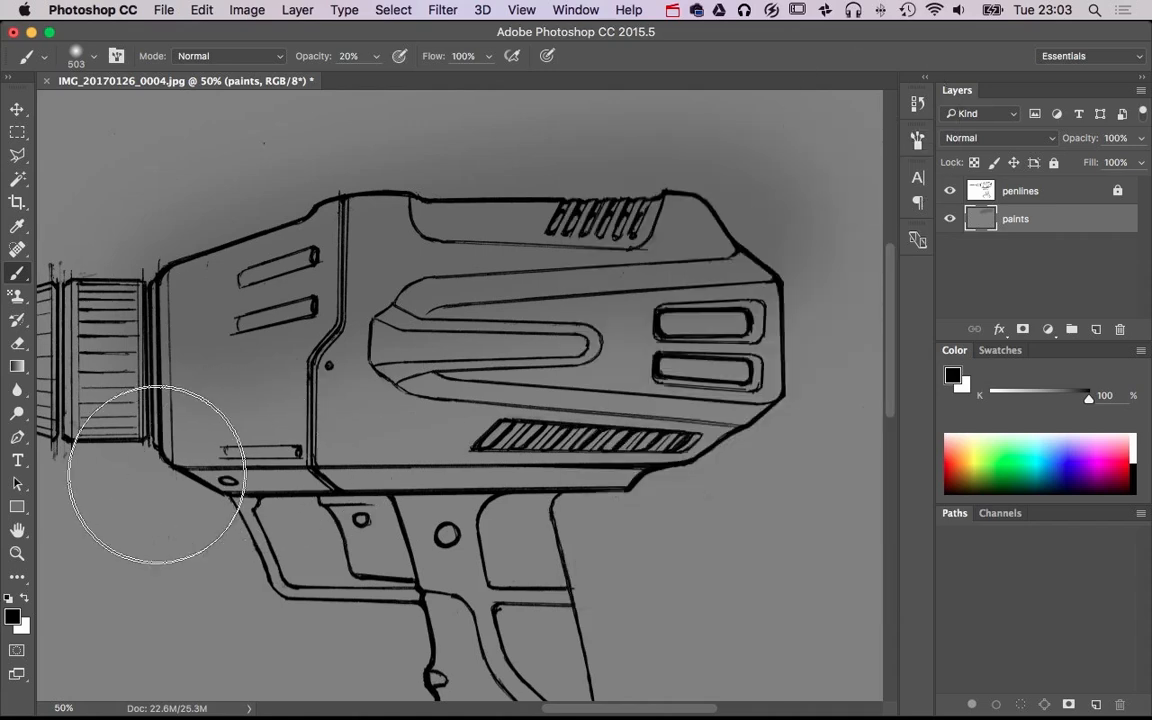
Darken the background shading beneath and along the top of the drill body with a 264 px brush
drag(712, 476, 630, 476)
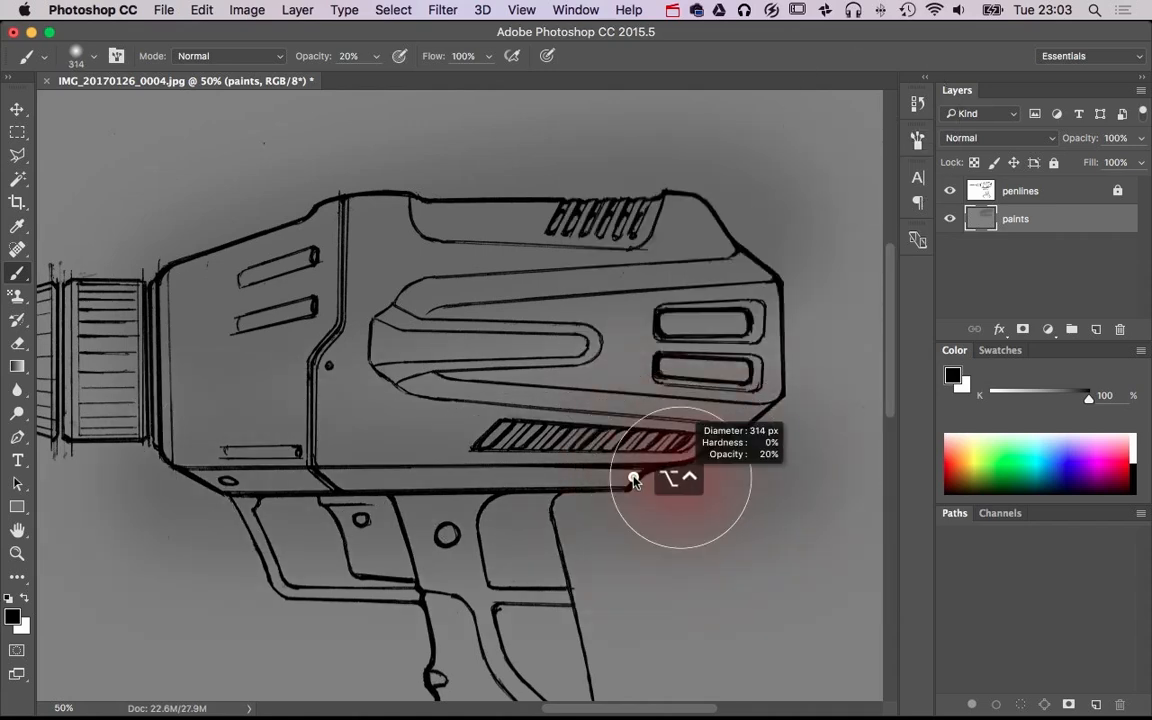
mouse_move(144, 482)
mouse_down()
mouse_move(717, 491)
mouse_move(787, 463)
mouse_up()
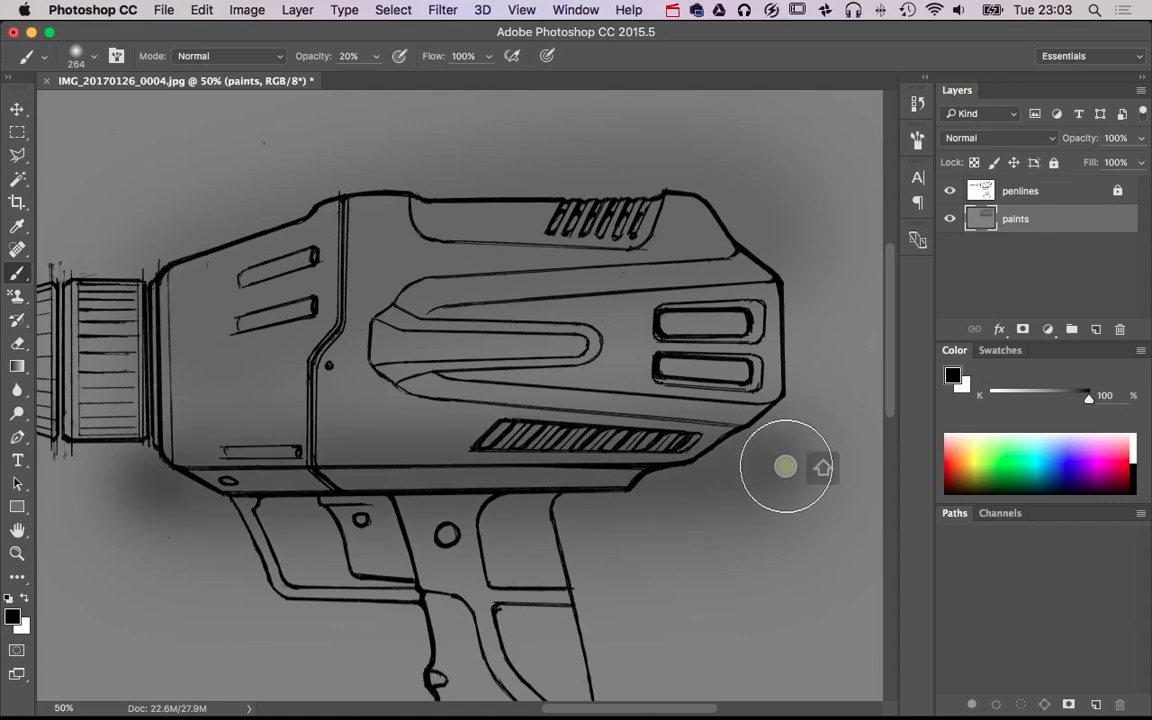
click(167, 257)
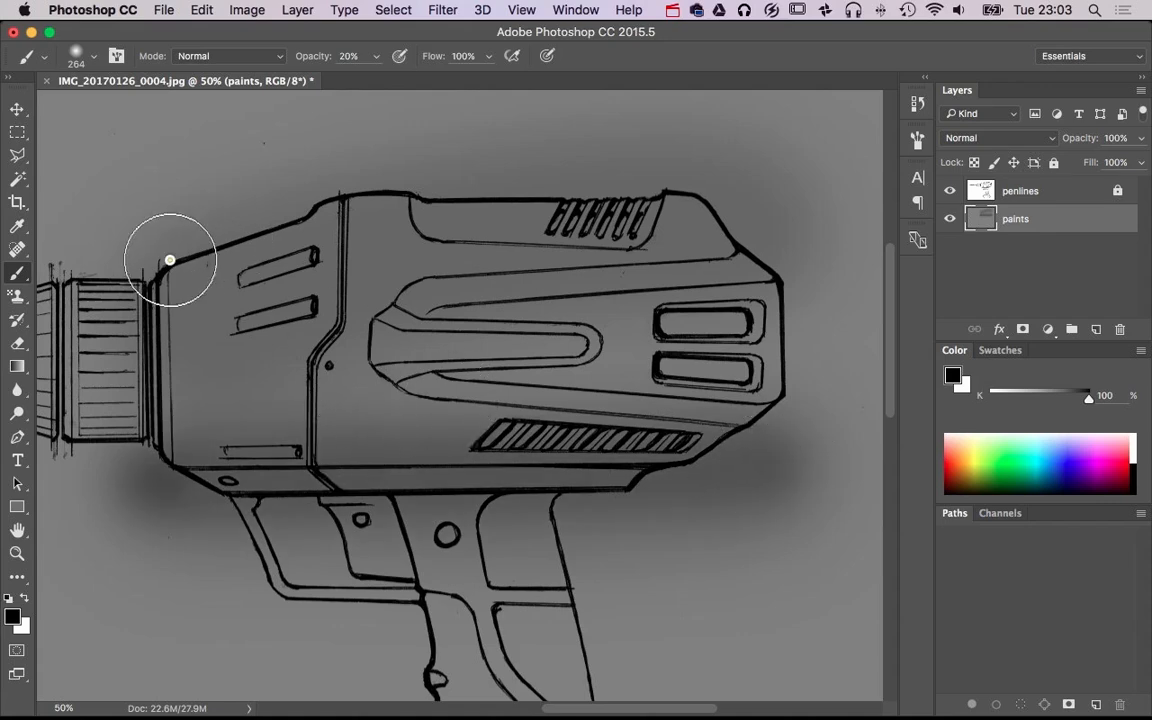
shift+click(340, 178)
shift+click(748, 178)
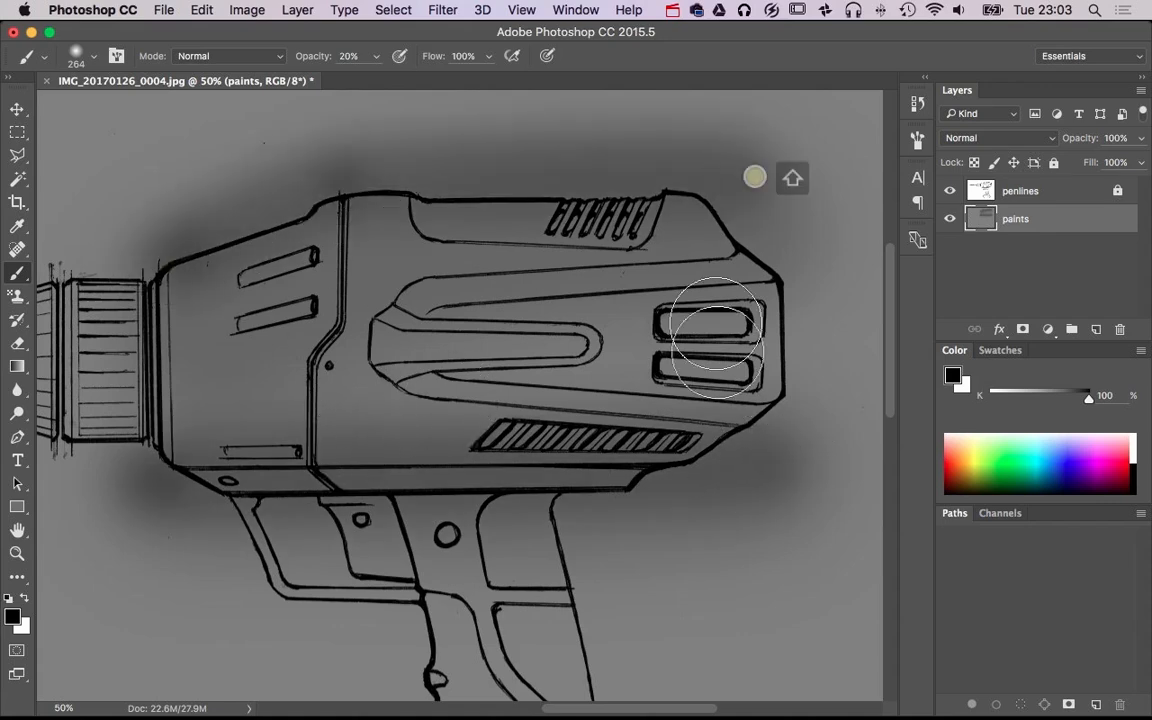
Shade down the rear edge of the handle and along the lower edge of the battery pack with the same brush
mouse_move(653, 545)
mouse_down()
mouse_move(654, 418)
mouse_move(679, 319)
mouse_up()
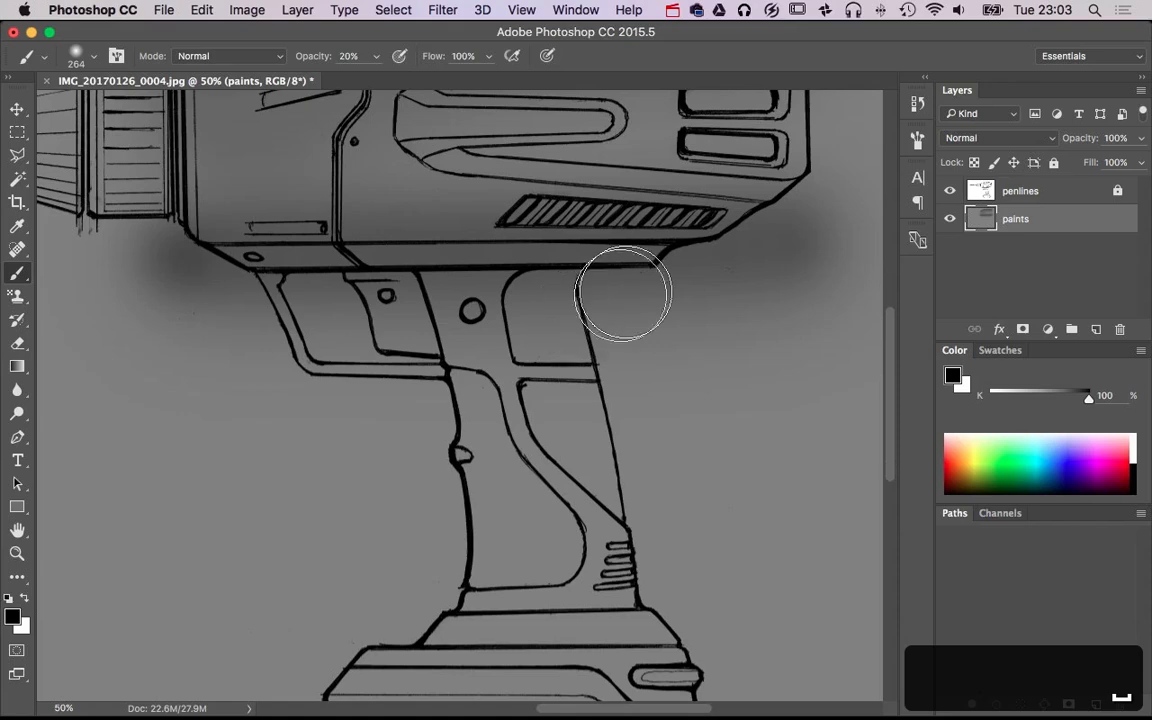
shift+click(648, 589)
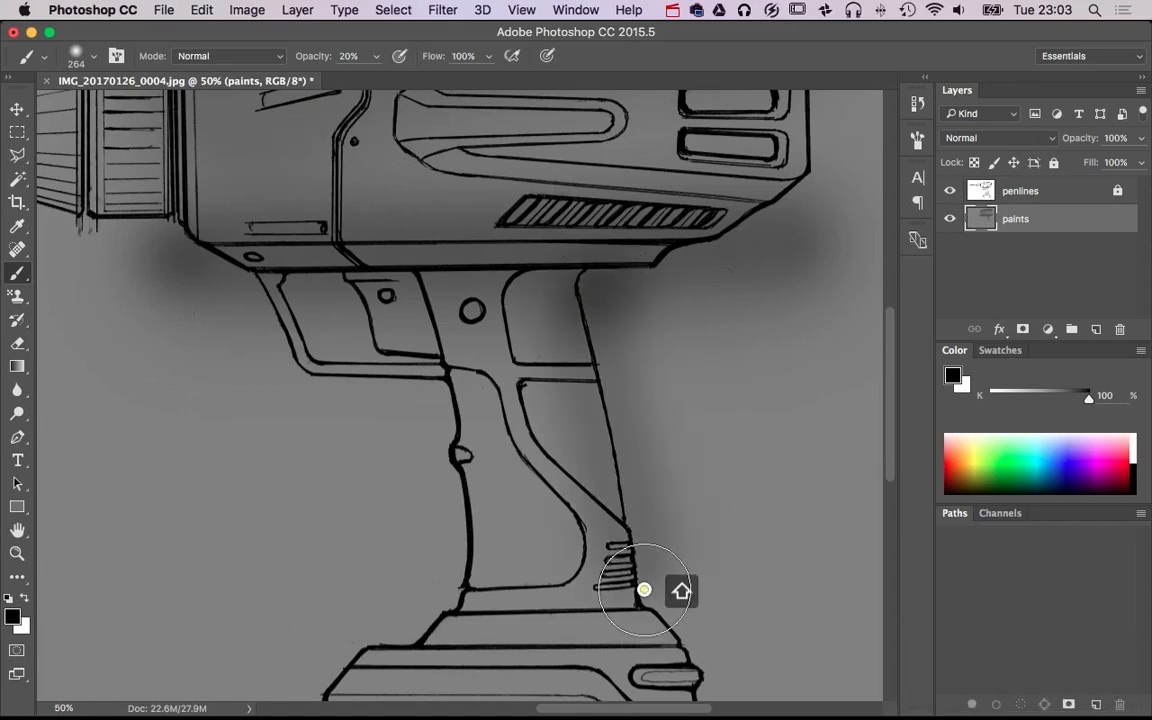
drag(697, 594, 706, 433)
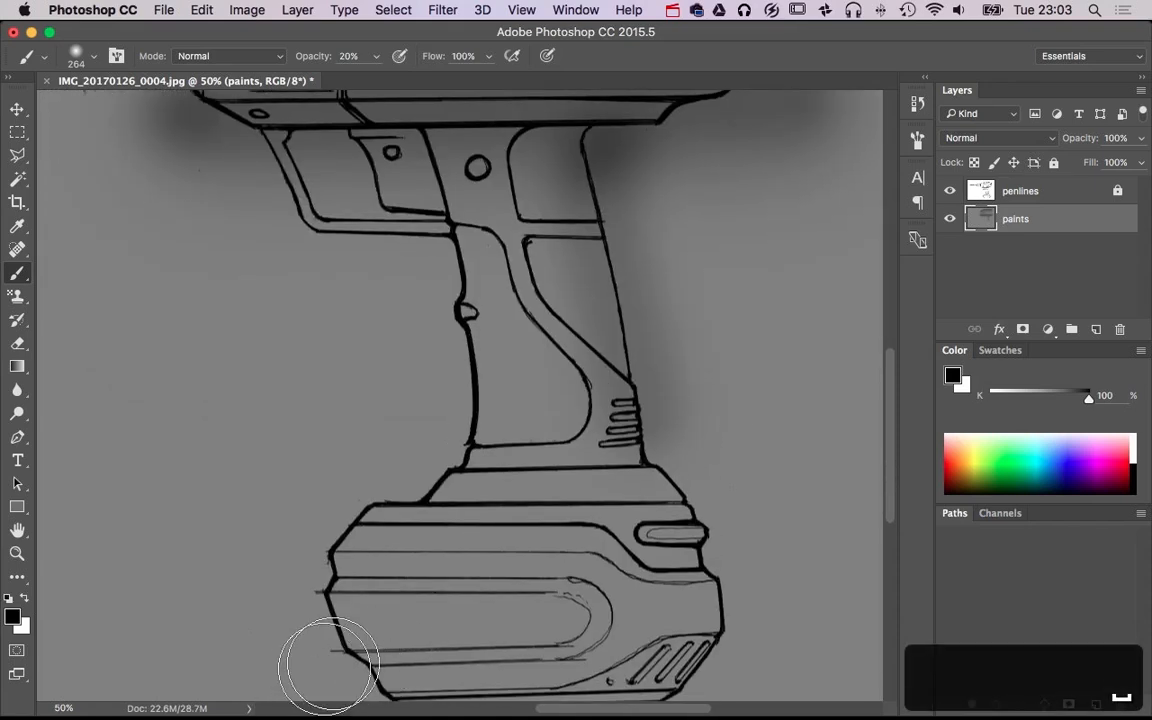
drag(321, 674, 309, 522)
click(316, 562)
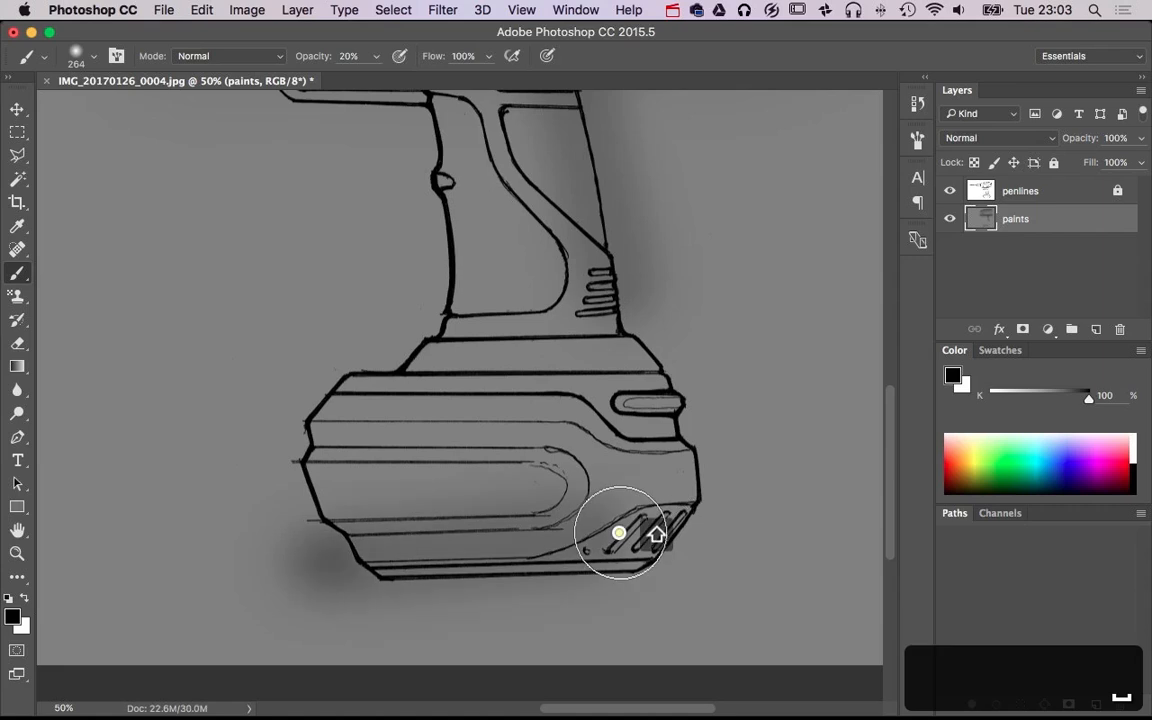
alt+super+click(696, 480)
alt+super+click(696, 480)
alt+super+click(689, 465)
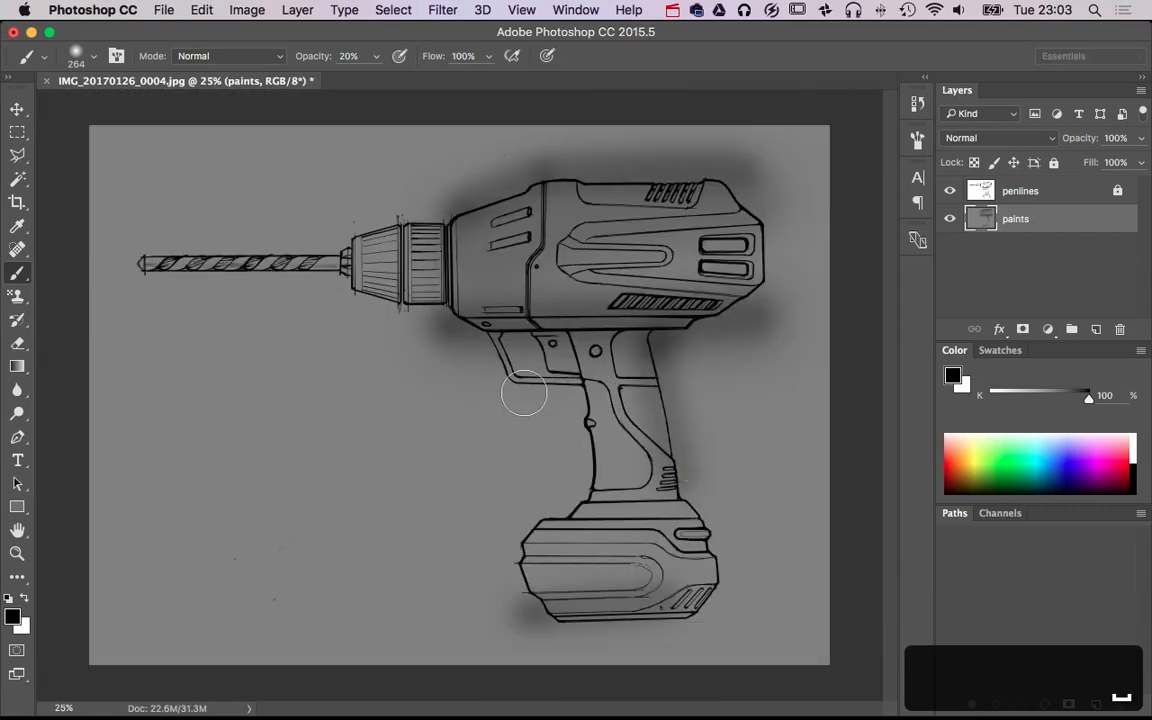
Paint black shading along the lower and upper sides of the drill chuck
drag(335, 289, 372, 293)
shift+click(432, 291)
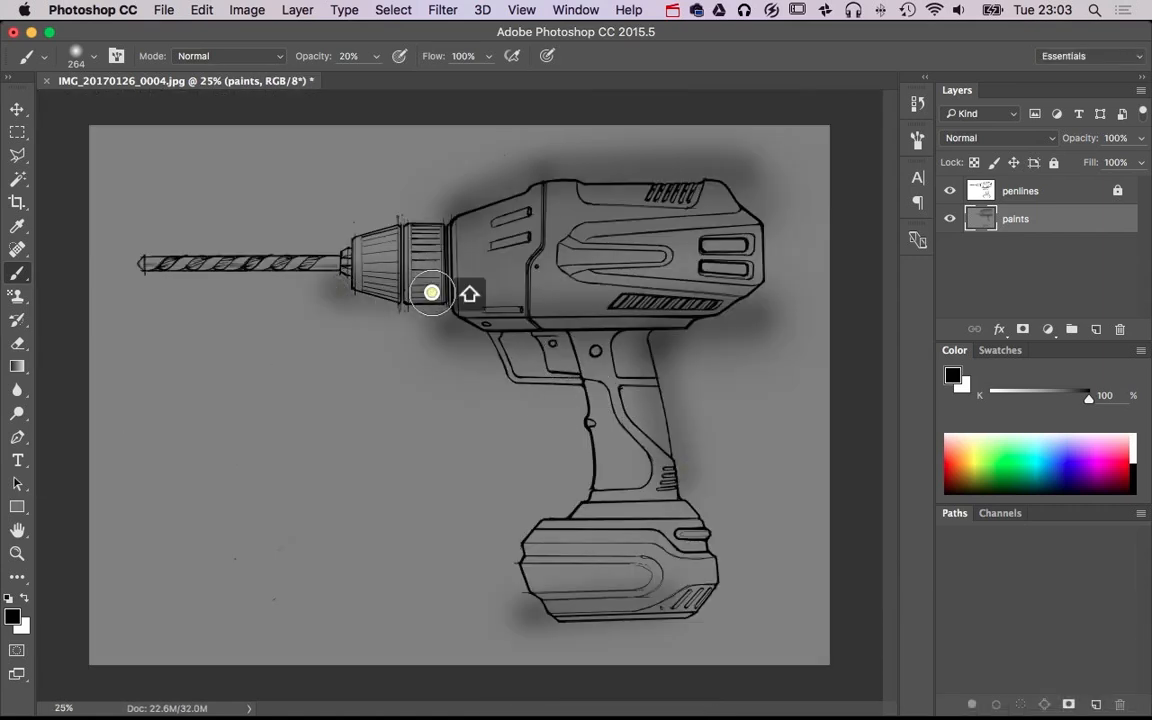
click(342, 228)
shift+click(434, 212)
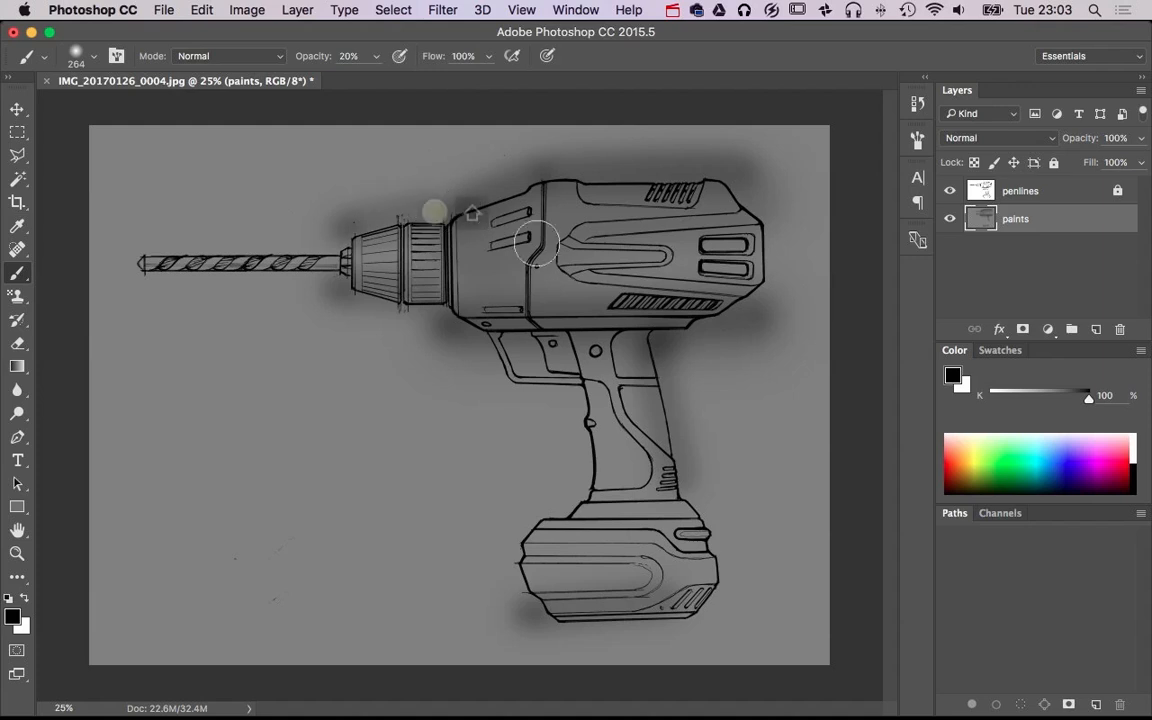
Shade across the lower drill body with a 182 px brush and darken its rear corners with a 303 px brush
drag(596, 283, 576, 276)
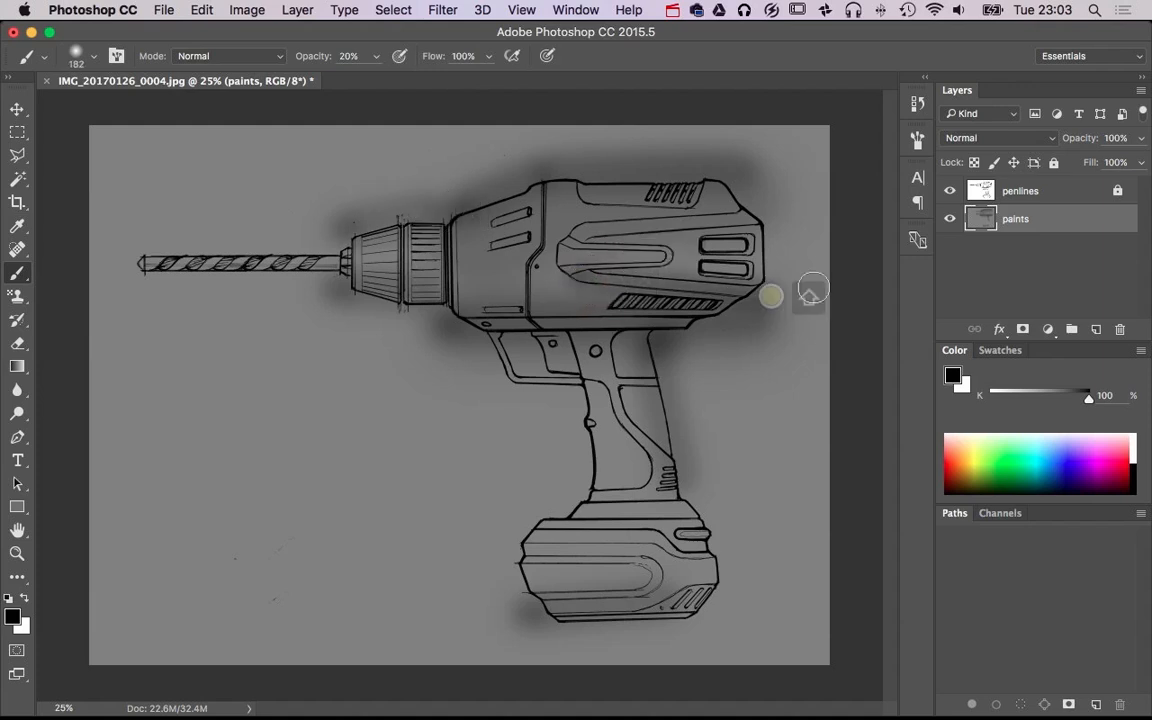
drag(800, 296, 822, 298)
click(756, 154)
shift+click(751, 324)
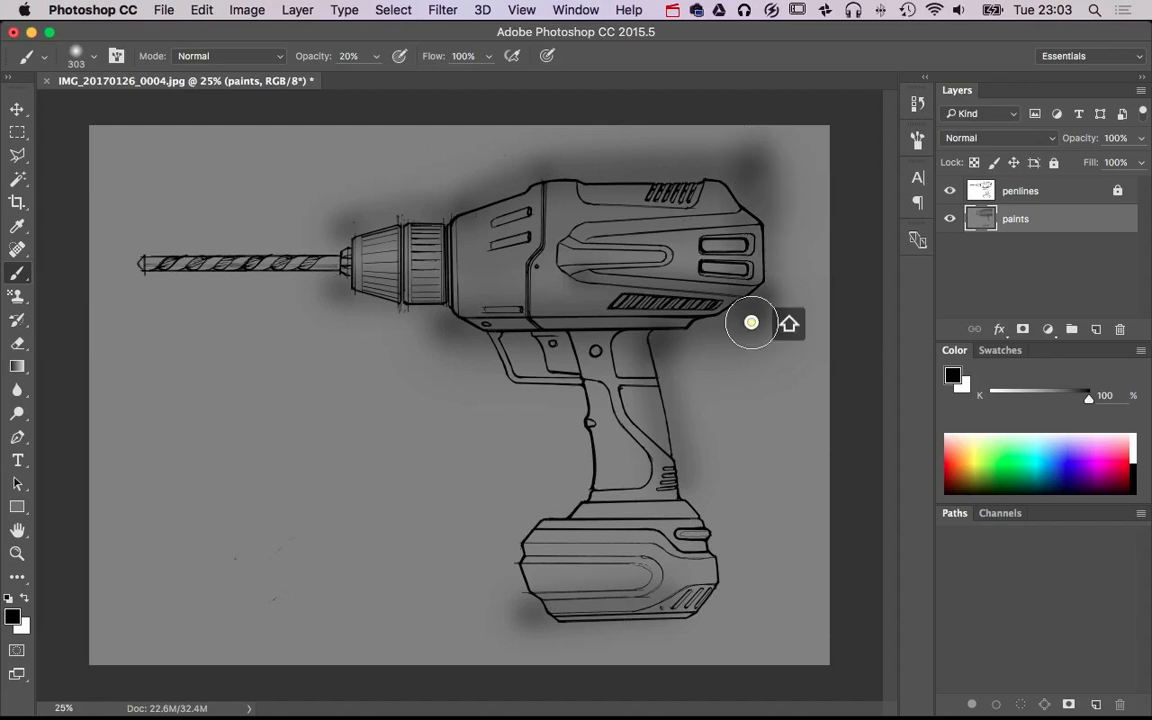
Shade down the front edge of the handle and around the front of the battery pack with the 303 px brush
click(571, 353)
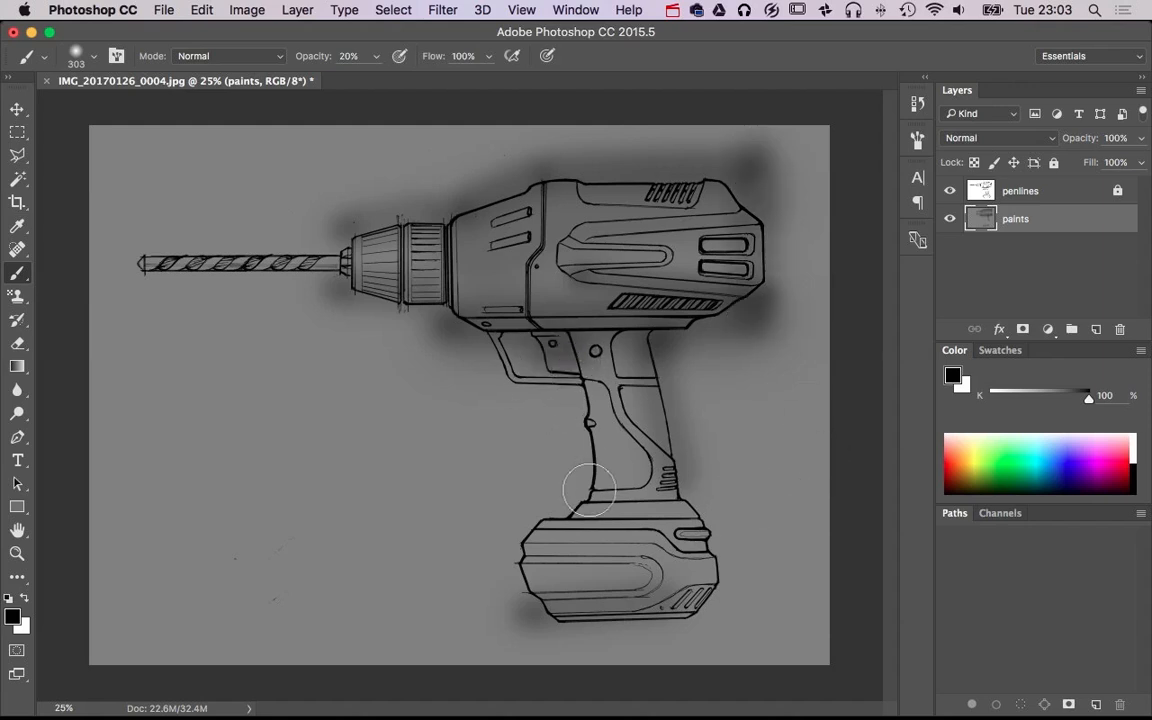
drag(589, 491, 530, 518)
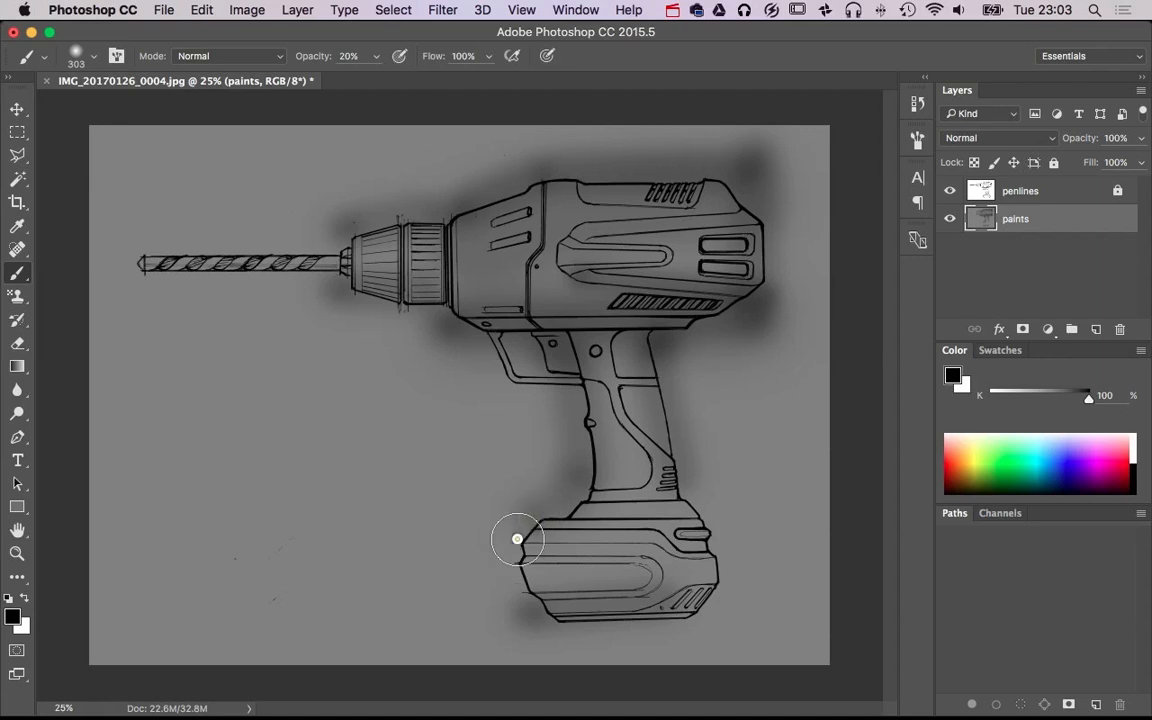
shift+click(548, 624)
shift+click(587, 625)
Shade across the lower part of the battery pack with a 159 px brush
drag(513, 628, 496, 629)
shift+click(638, 591)
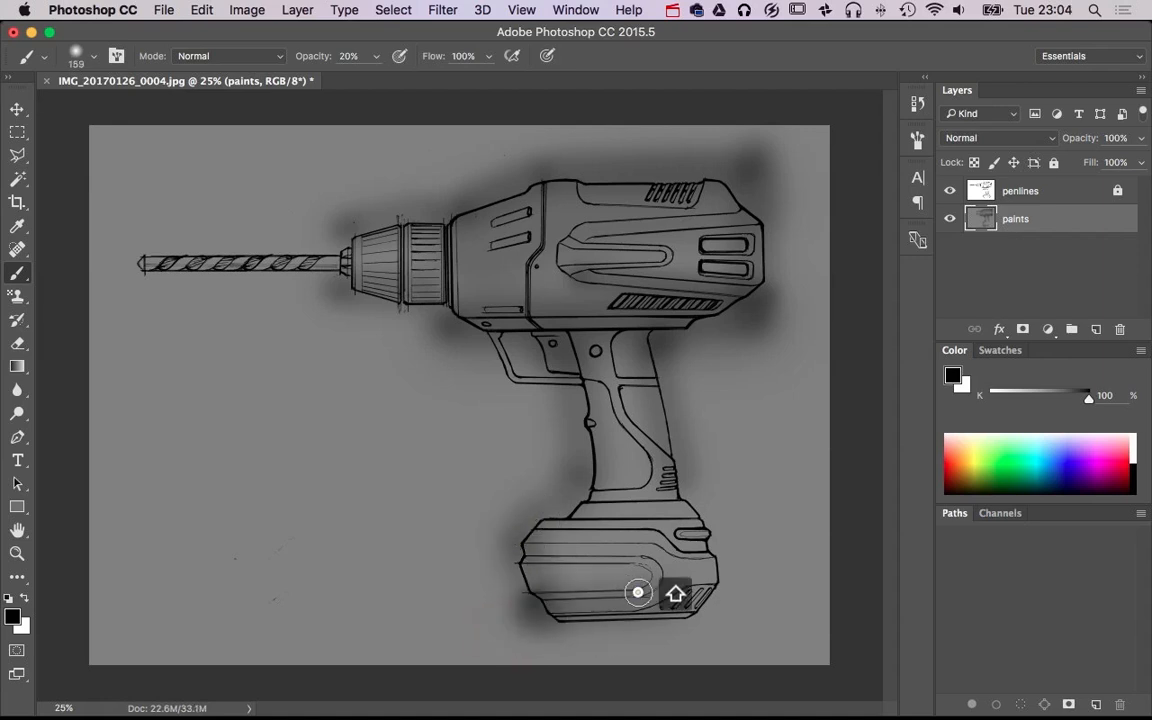
shift+click(698, 617)
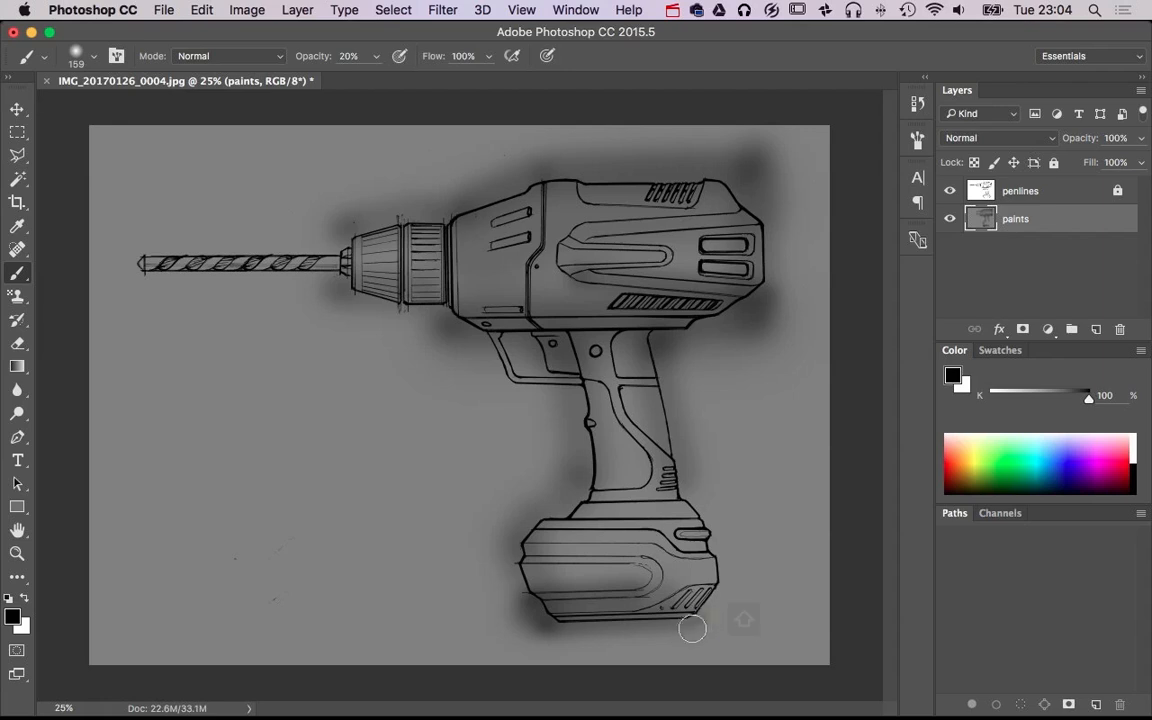
Darken the battery pack's underside and rear side with a 227 px brush
drag(689, 622, 682, 630)
click(645, 627)
shift+click(702, 575)
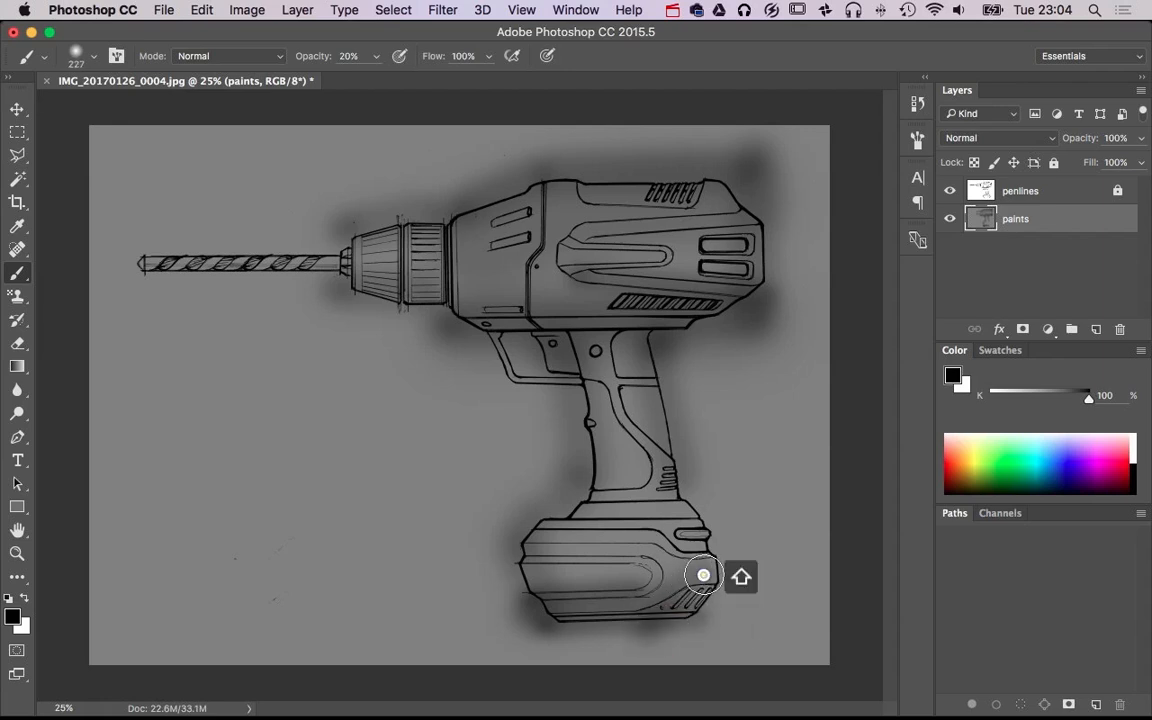
shift+click(684, 515)
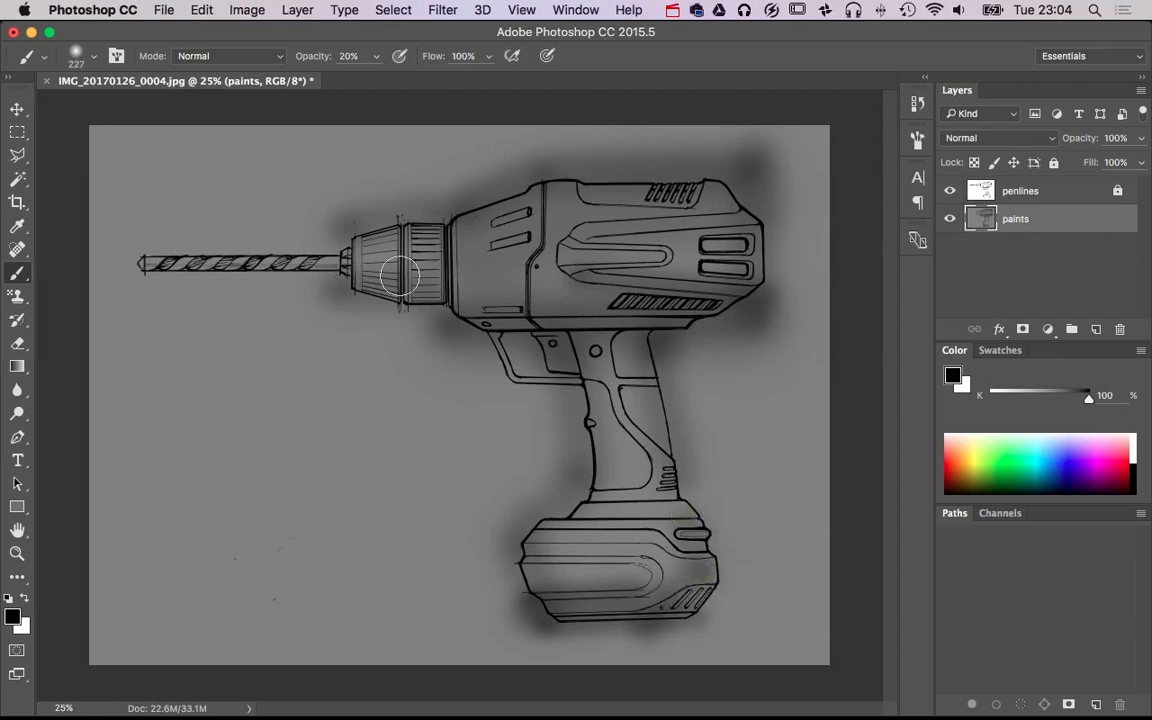
Magic-wand the background around the drill on the penlines layer and add the selection as a layer mask to the paints layer
click(1022, 196)
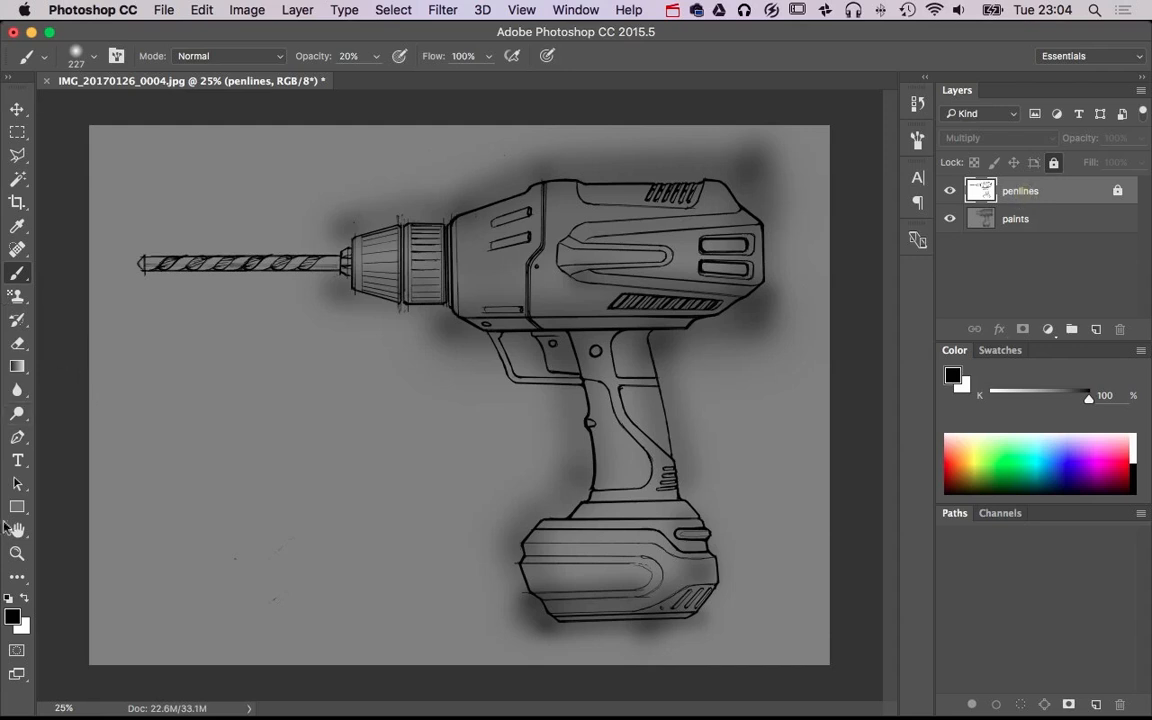
click(17, 180)
click(262, 443)
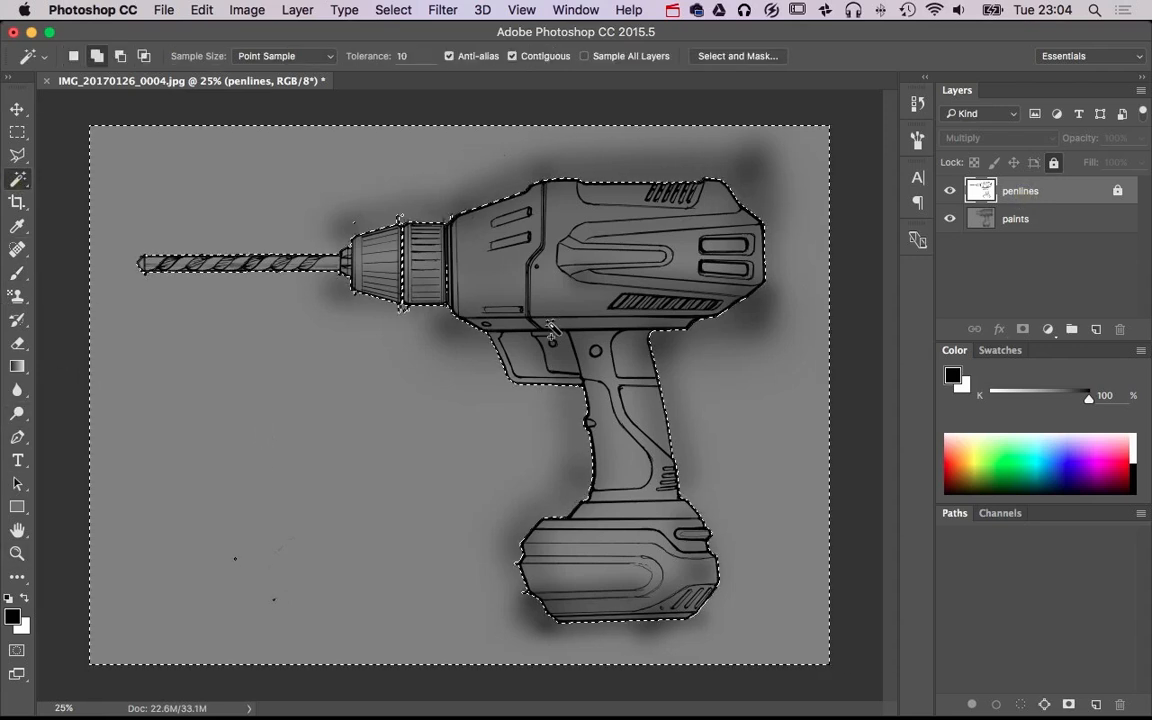
click(1040, 220)
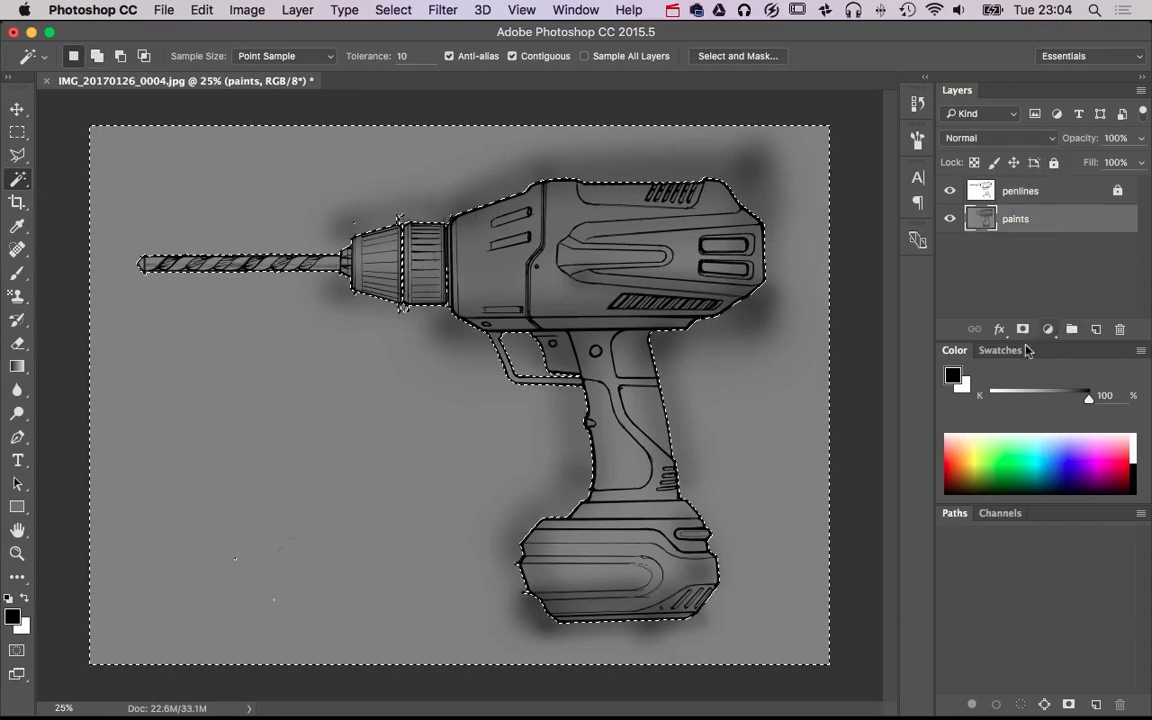
click(1022, 329)
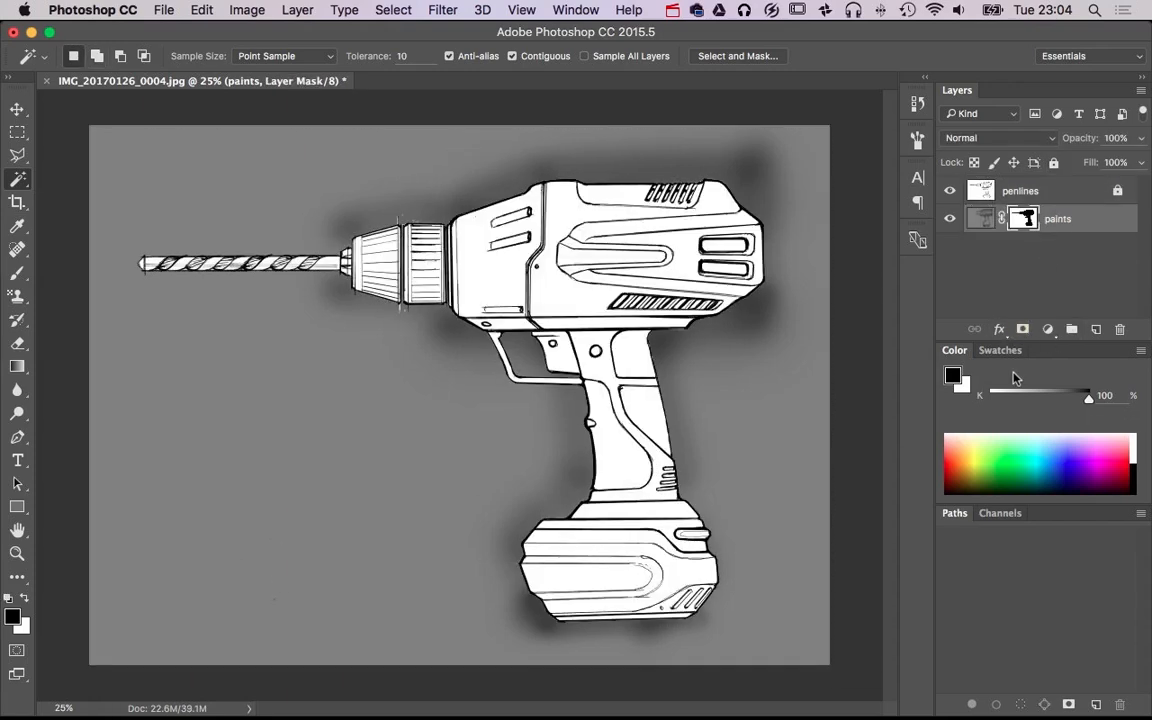
Invert the paints layer's mask and delete the mask without applying it
key(super+i)
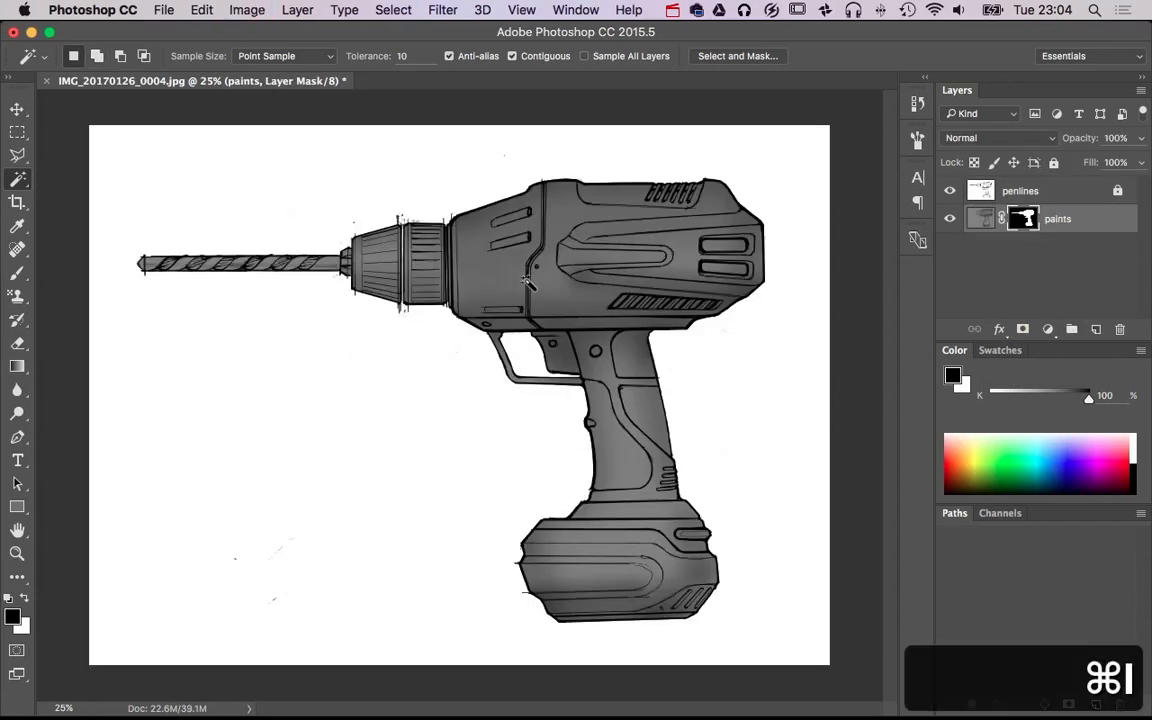
mouse_move(1022, 218)
mouse_down()
mouse_move(1085, 310)
mouse_move(1030, 250)
mouse_move(1137, 320)
mouse_move(1122, 328)
mouse_up()
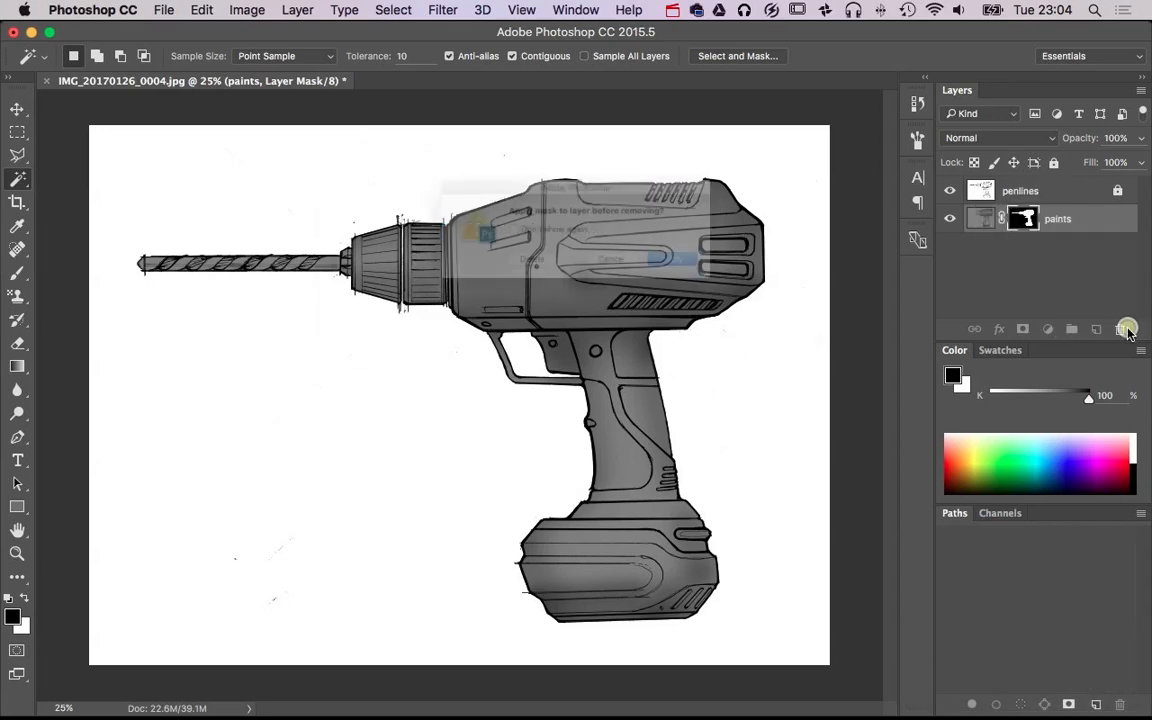
click(521, 270)
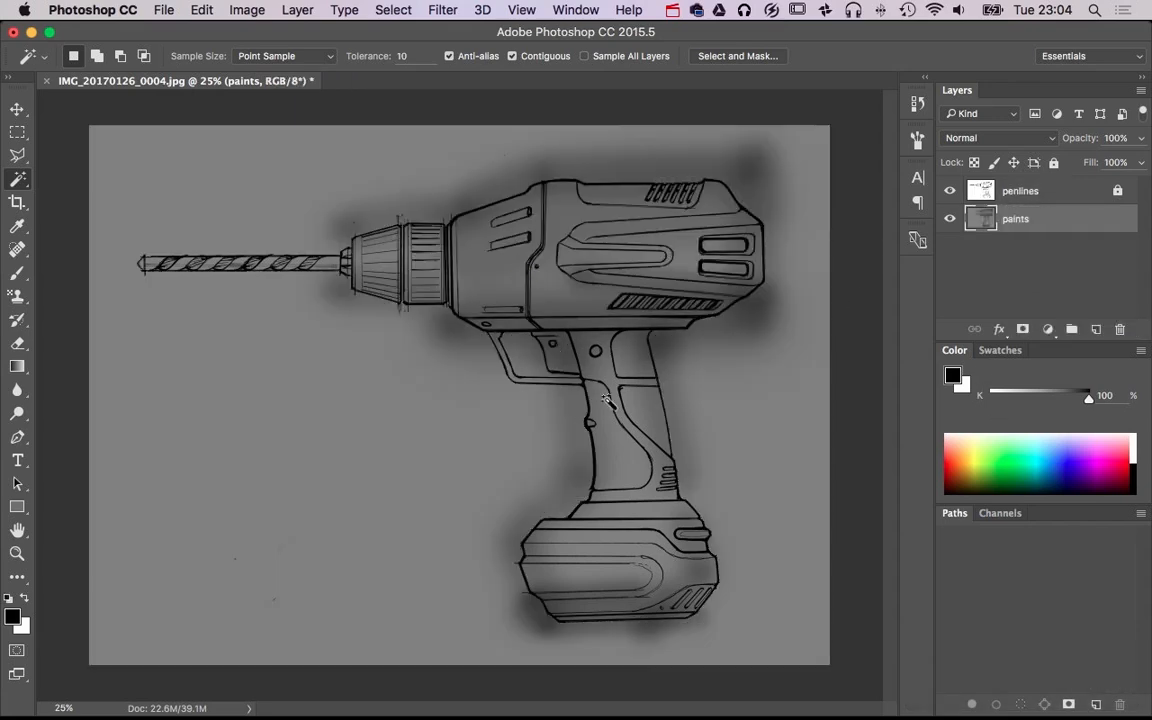
Paint soft white highlights along the upper side of the motor housing with the 227 px brush at 20% opacity
key(super+equal)
key(super+equal)
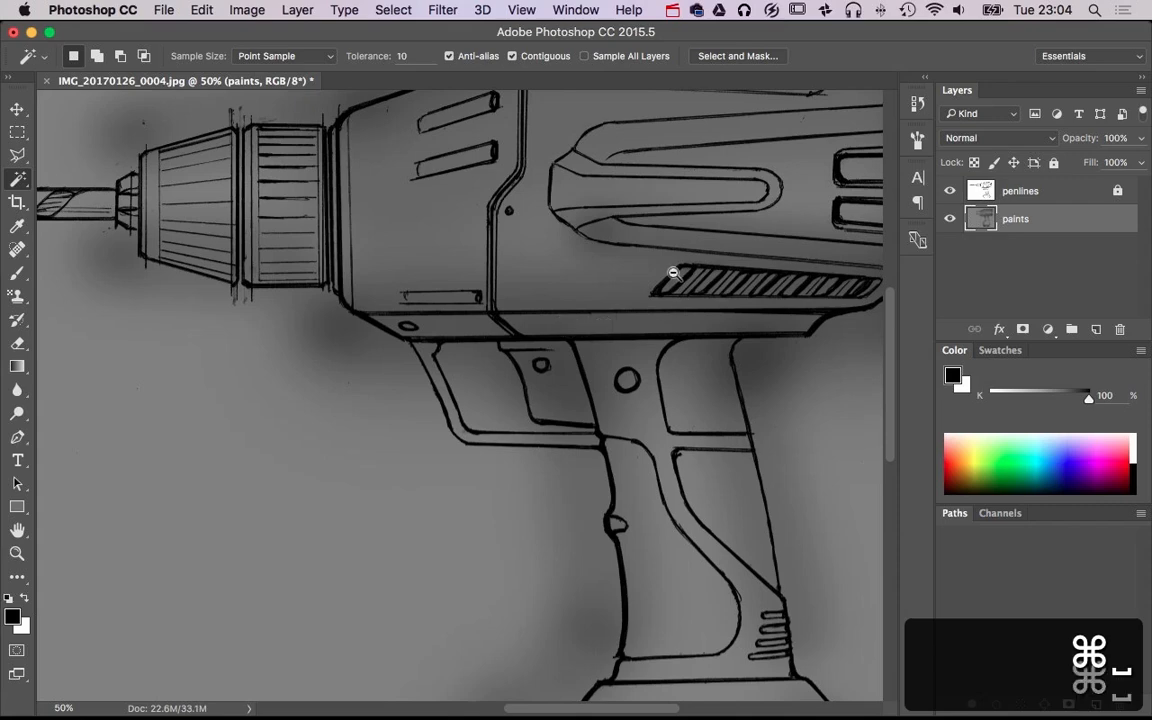
alt+super+click(673, 272)
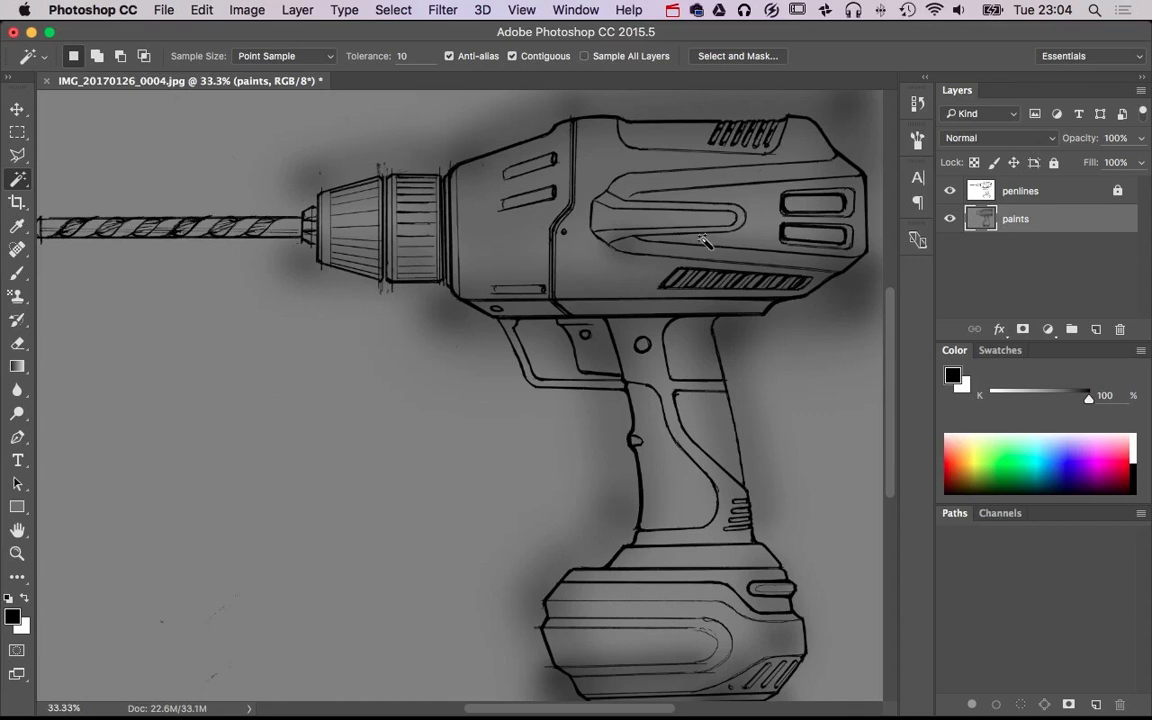
key(b)
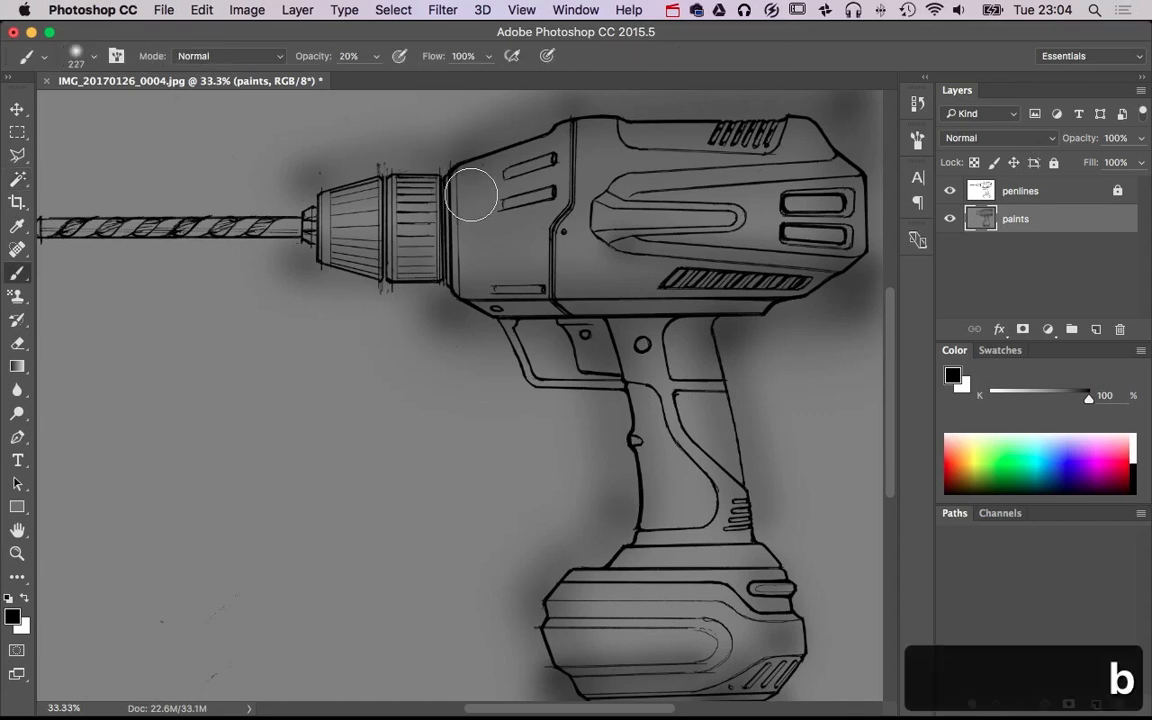
key(x)
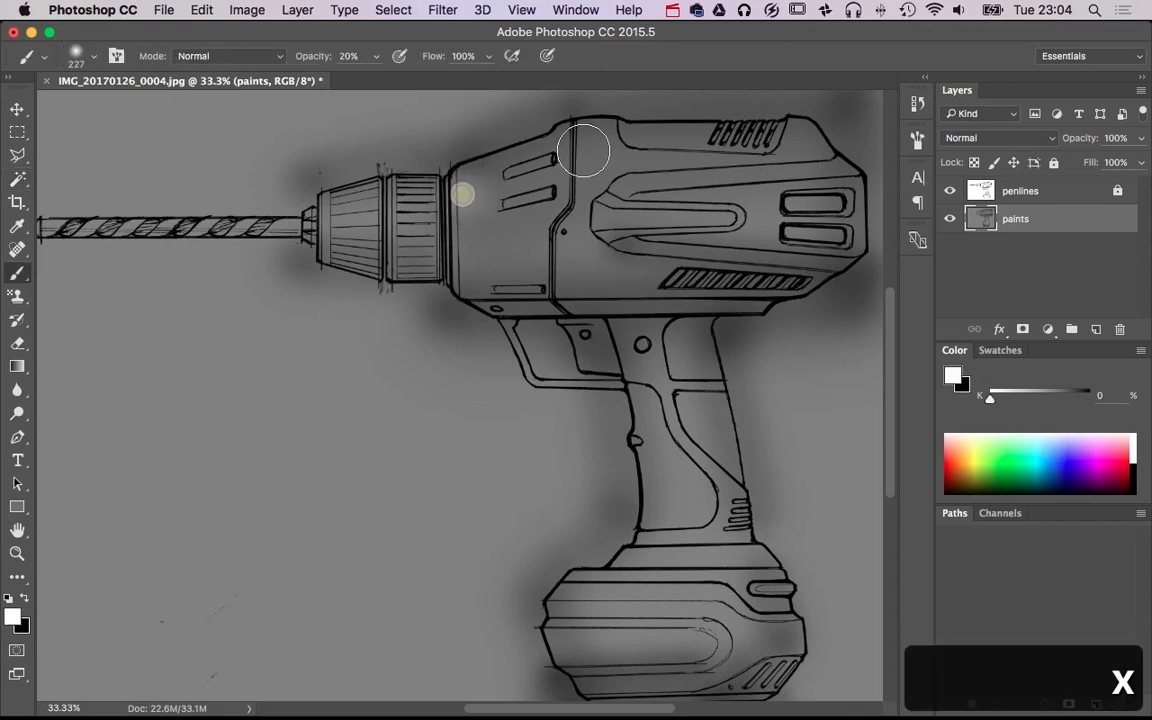
shift+click(836, 150)
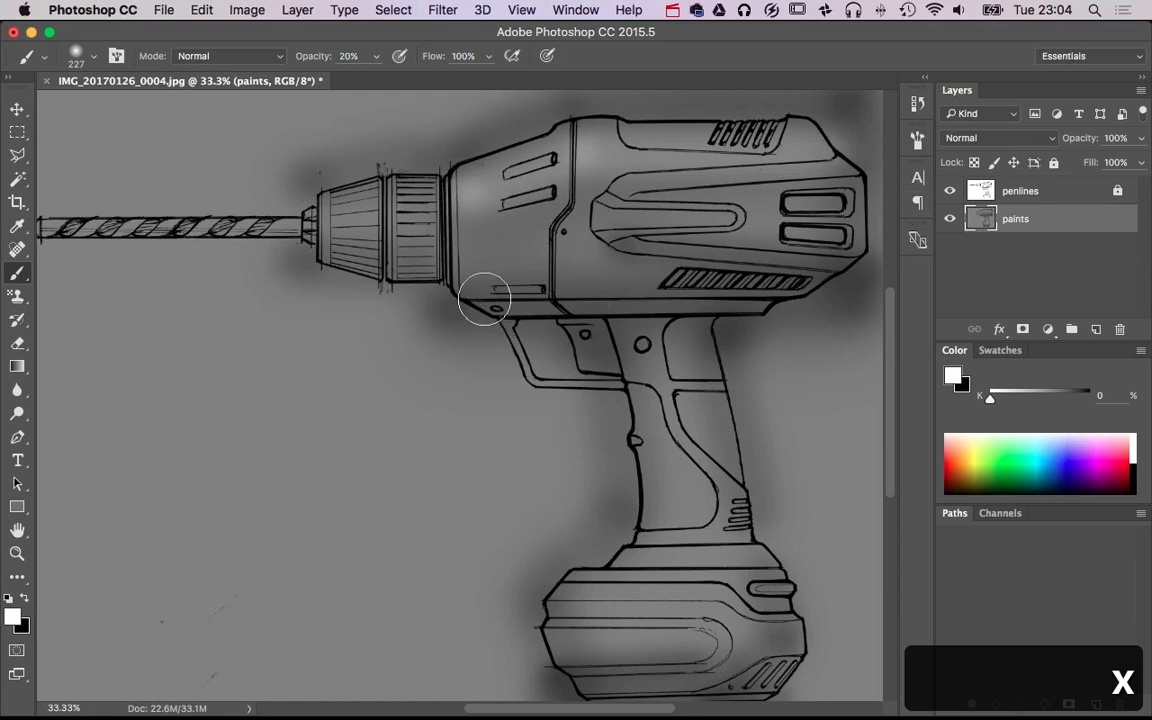
Paint white highlights across the middle of the chuck and down the length of the handle with the 227 px brush
click(330, 222)
shift+click(424, 206)
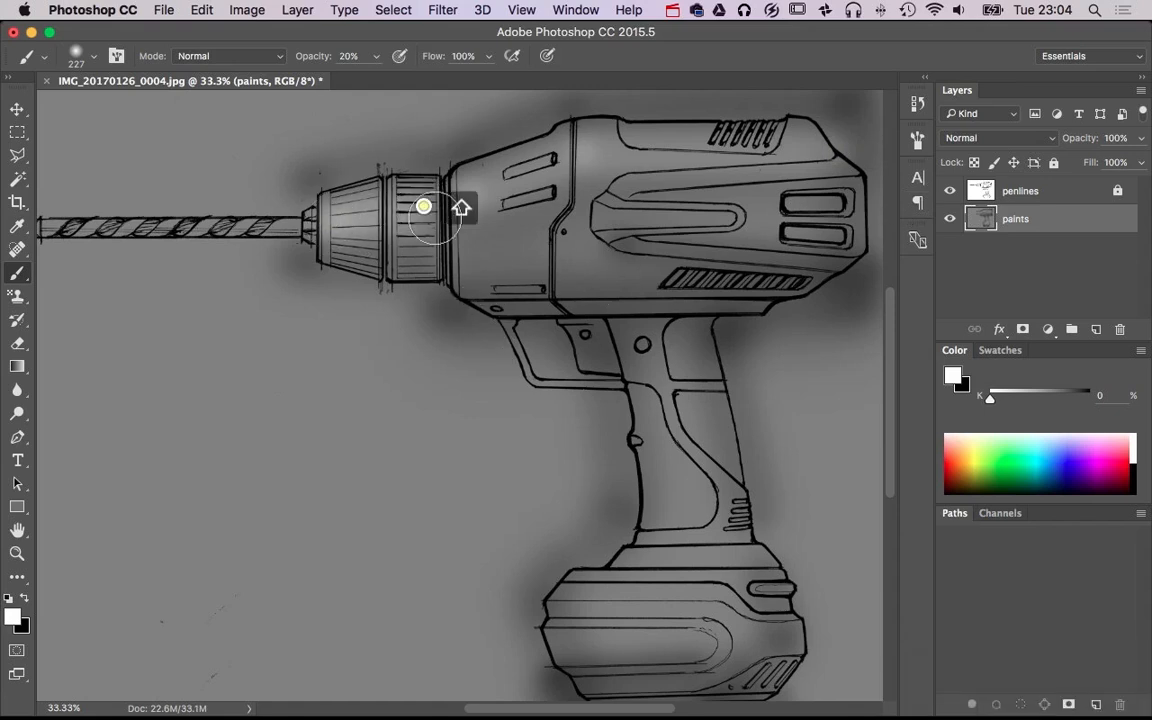
click(429, 213)
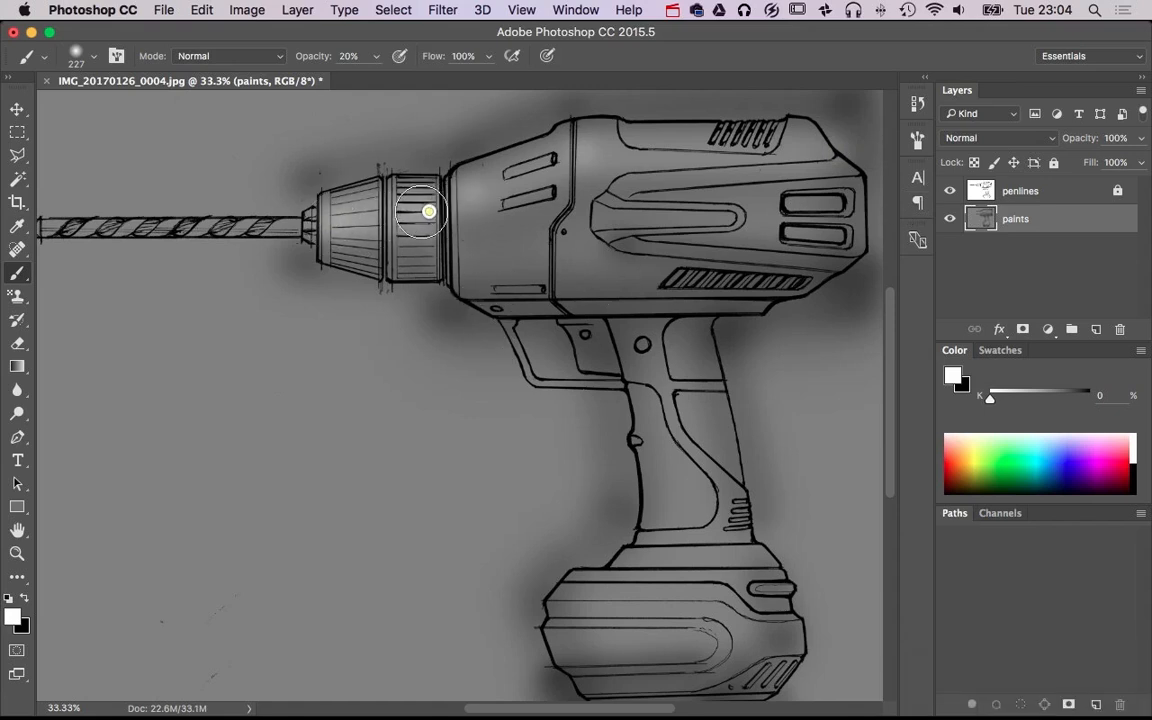
shift+click(445, 213)
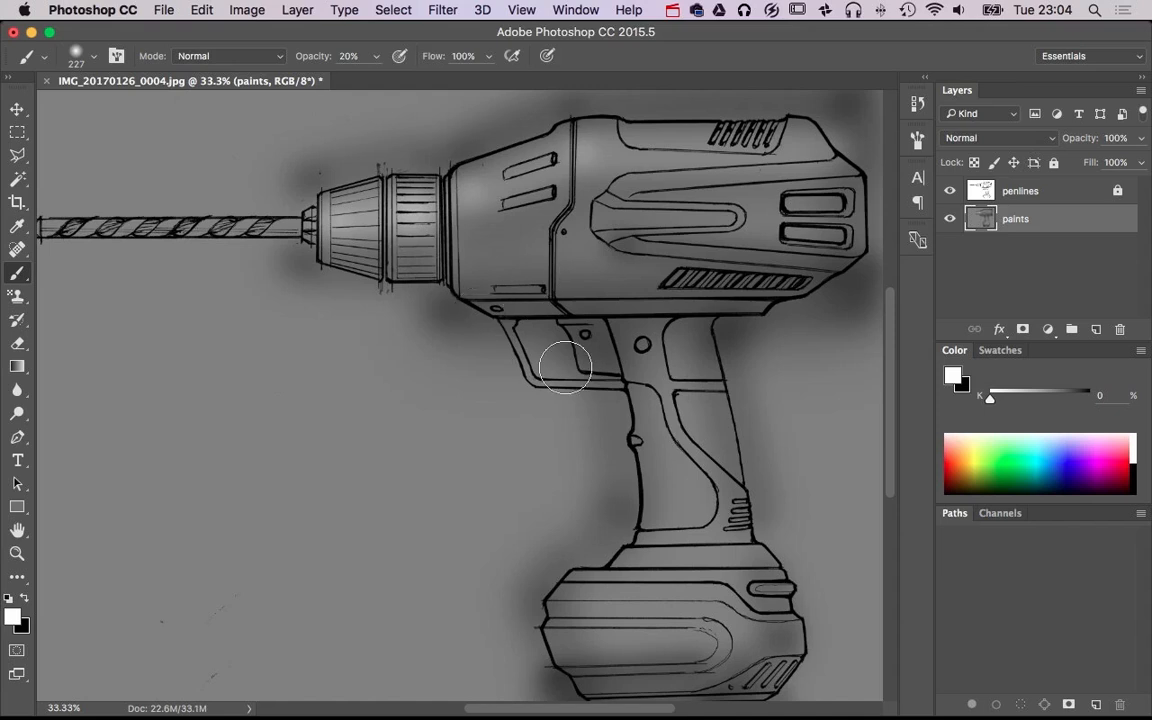
click(667, 344)
shift+click(696, 533)
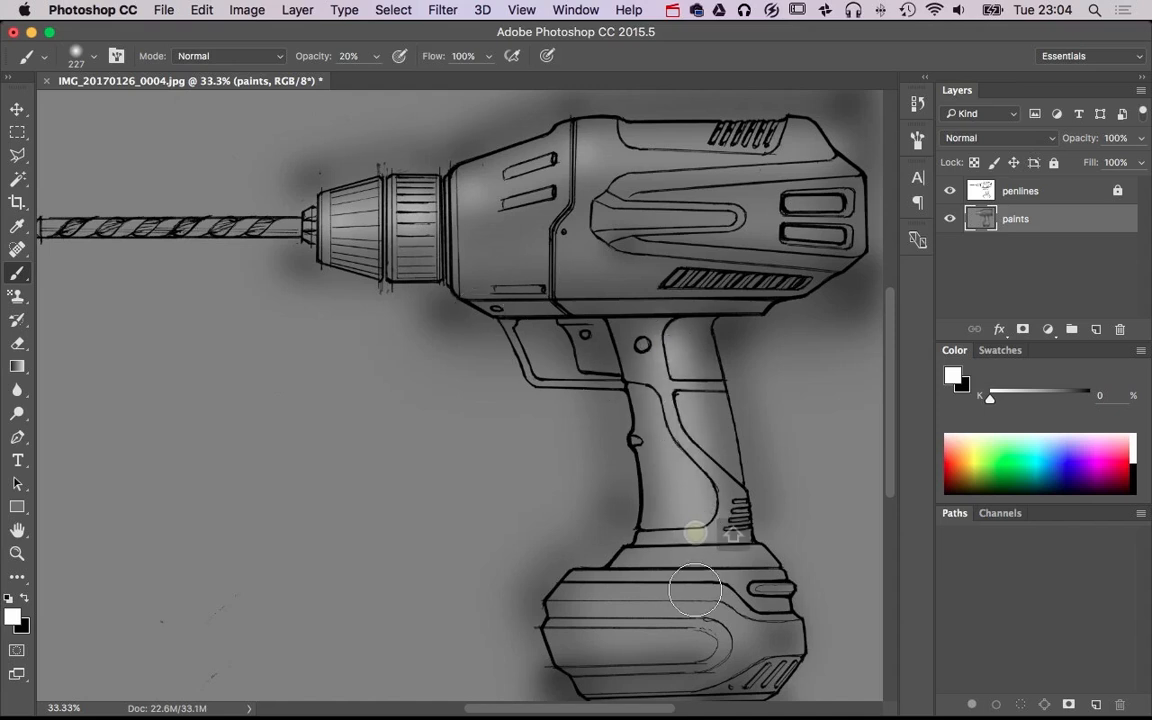
Highlight the battery pack's collar and upper ridges in white with a 138 px brush
drag(661, 593, 638, 576)
click(638, 565)
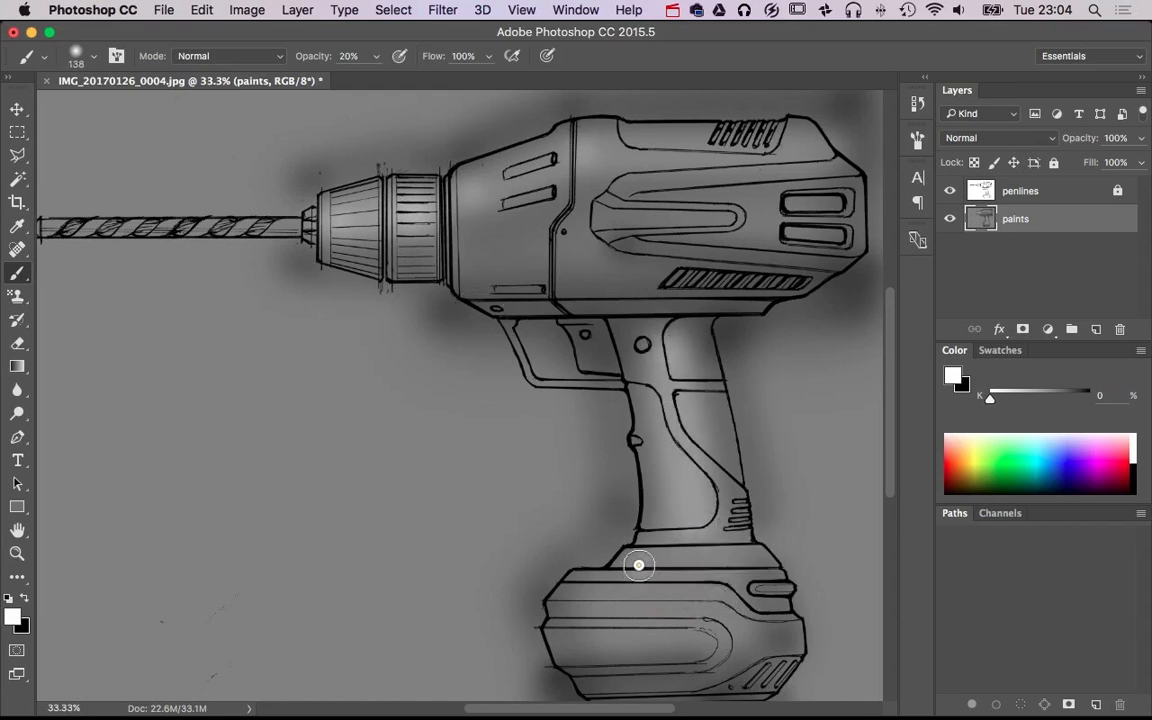
shift+click(766, 568)
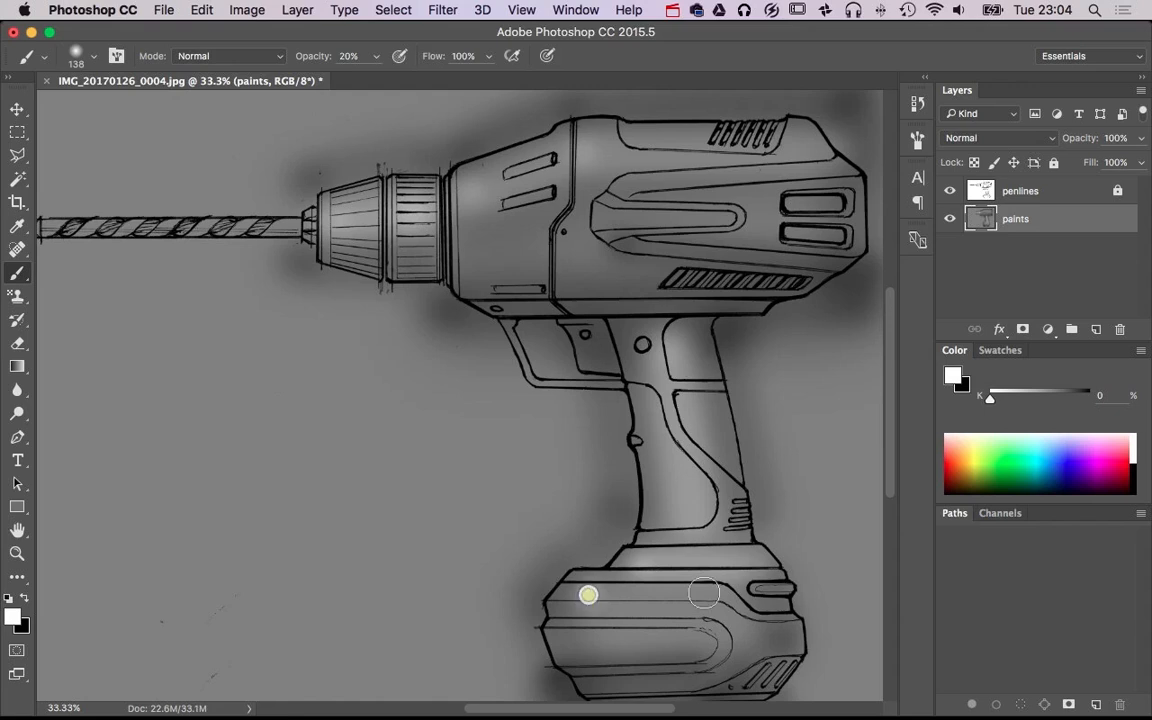
shift+click(704, 593)
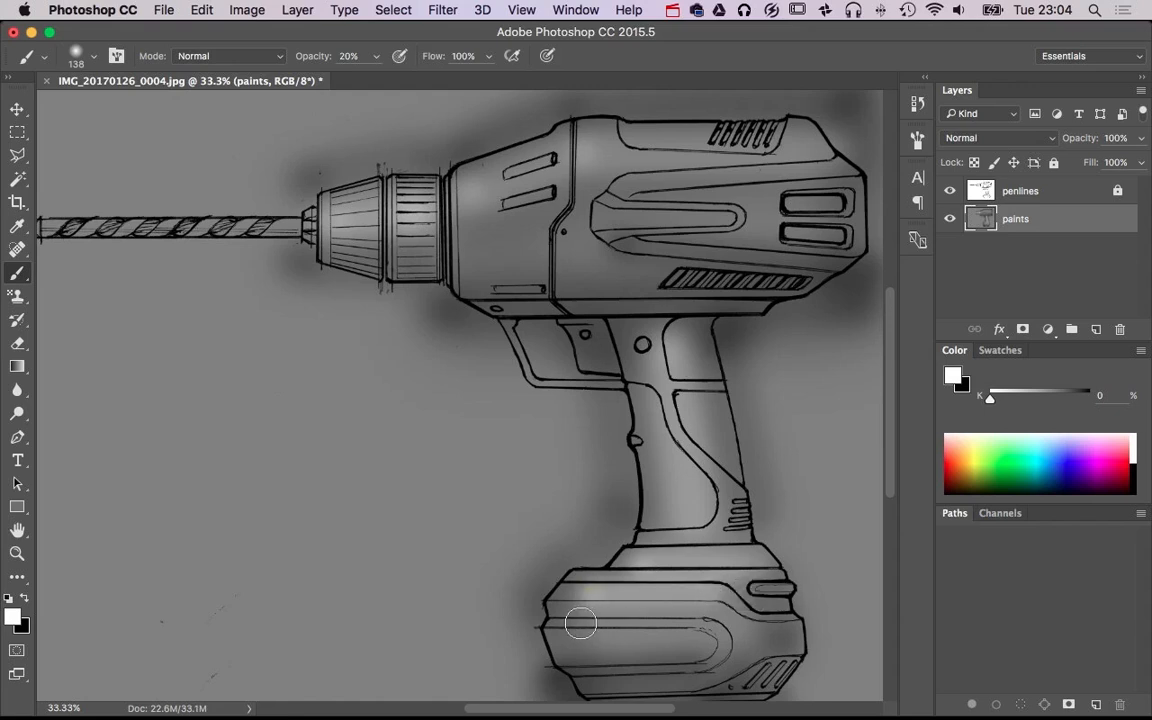
shift+click(694, 622)
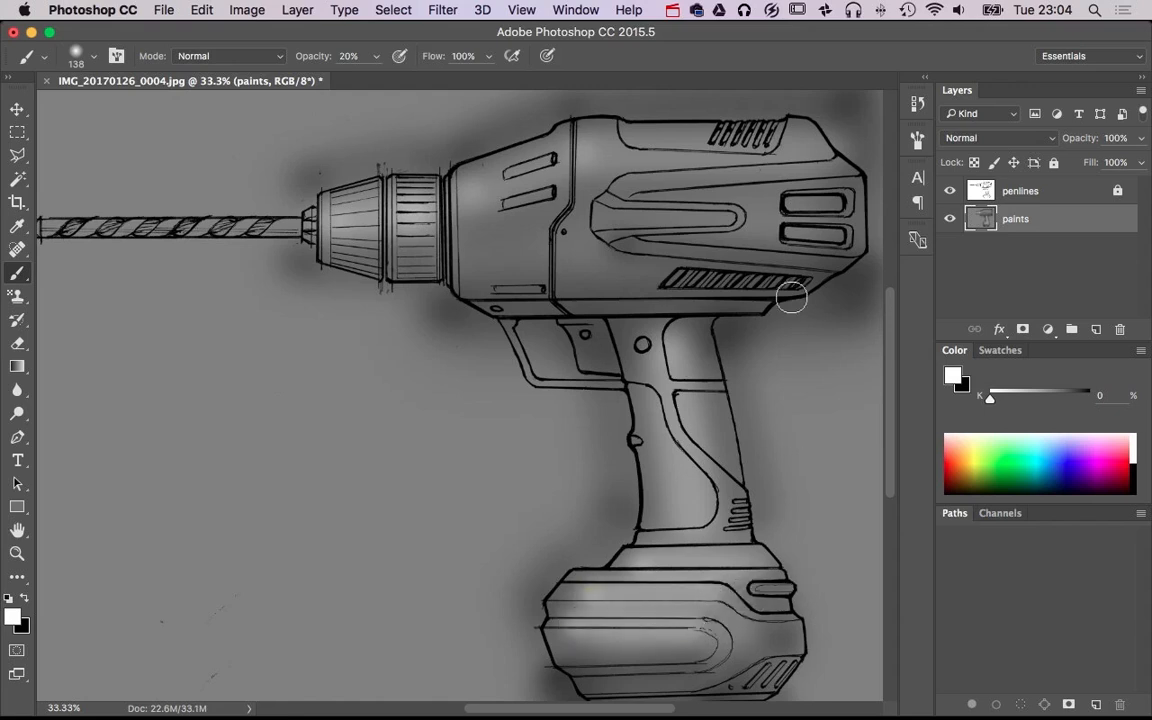
Brush white highlights along the motor housing's rear edge, lower rear corner and upper side with a 165 px brush
mouse_move(833, 247)
mouse_down()
mouse_move(723, 344)
mouse_move(758, 323)
mouse_up()
click(759, 270)
click(761, 380)
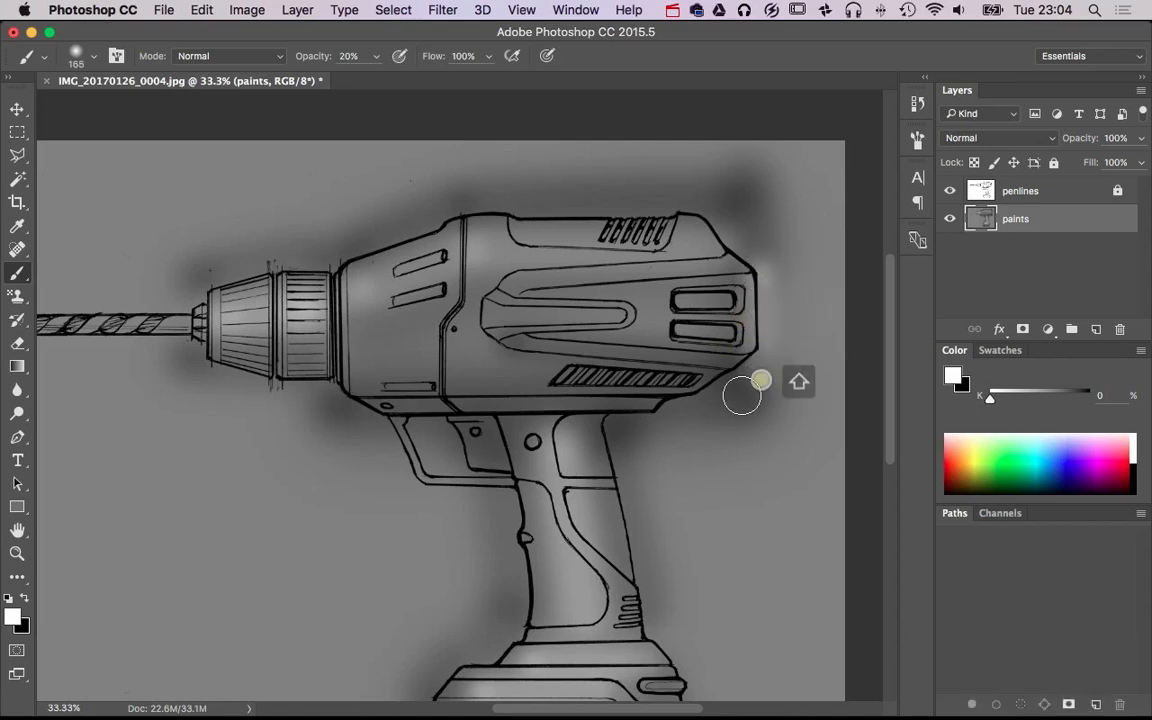
shift+click(656, 418)
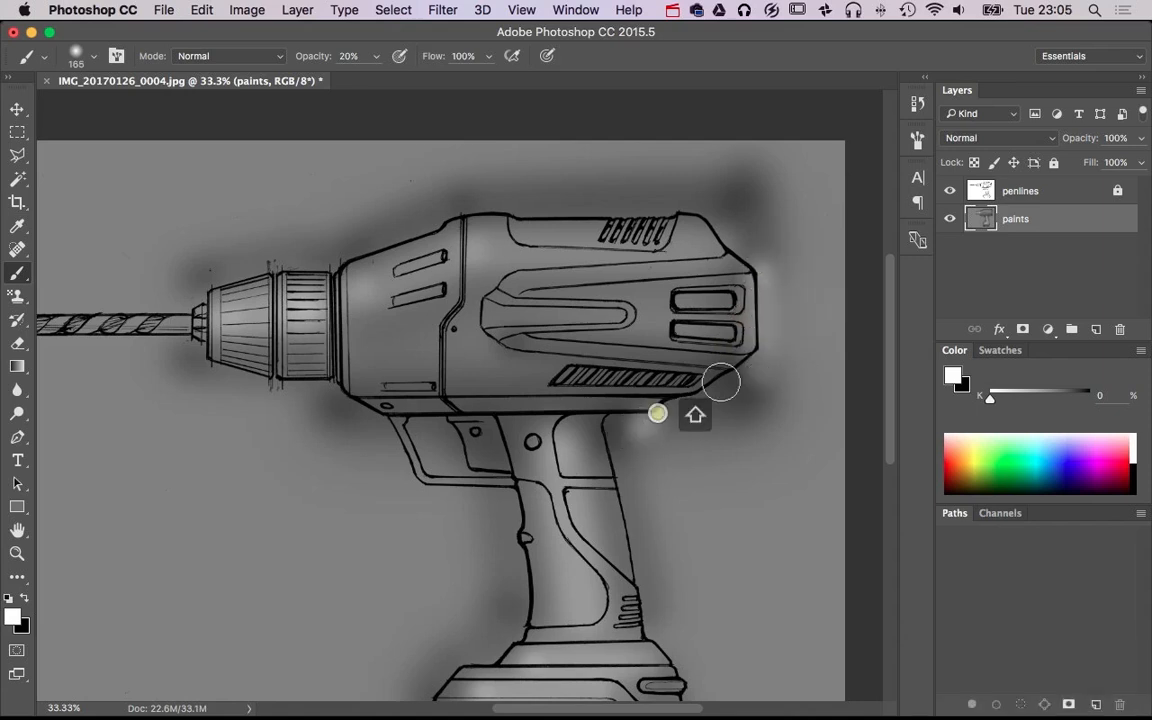
shift+click(756, 360)
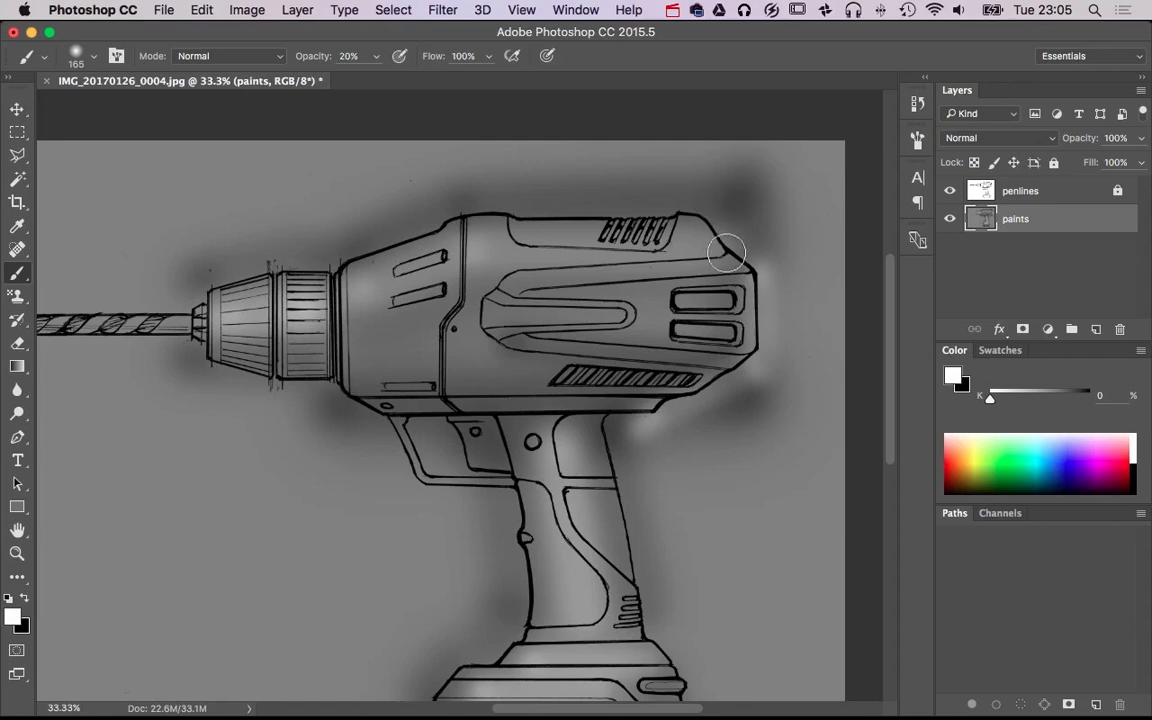
shift+click(458, 252)
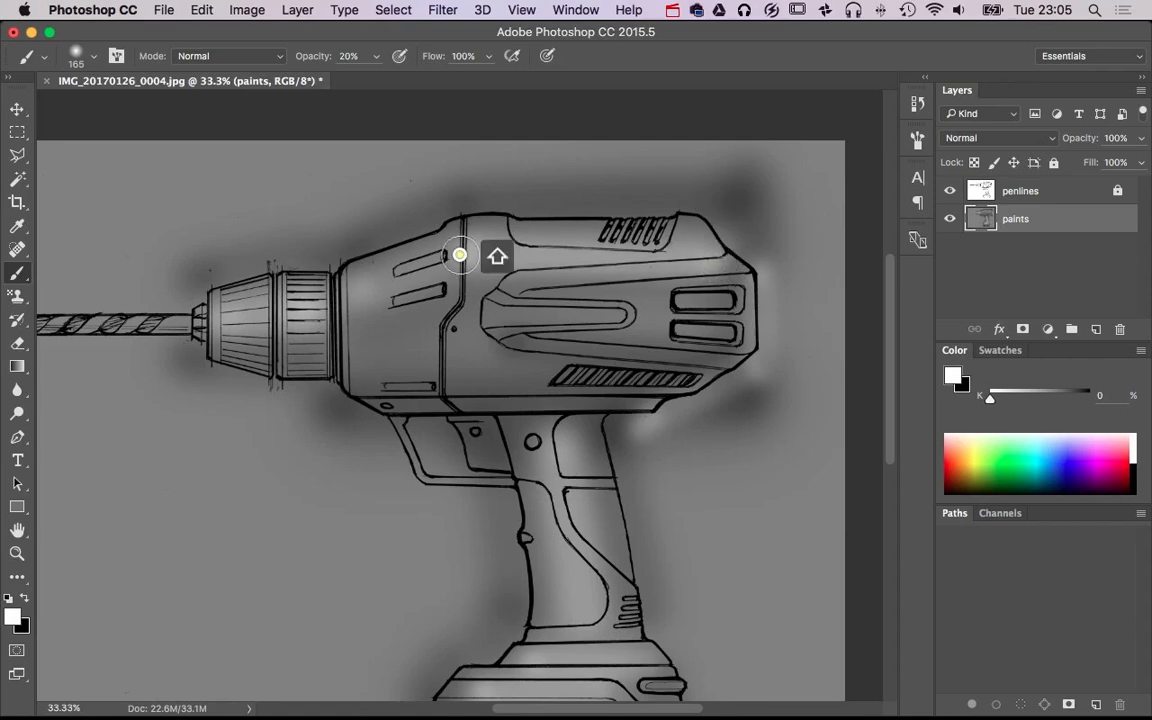
shift+click(391, 290)
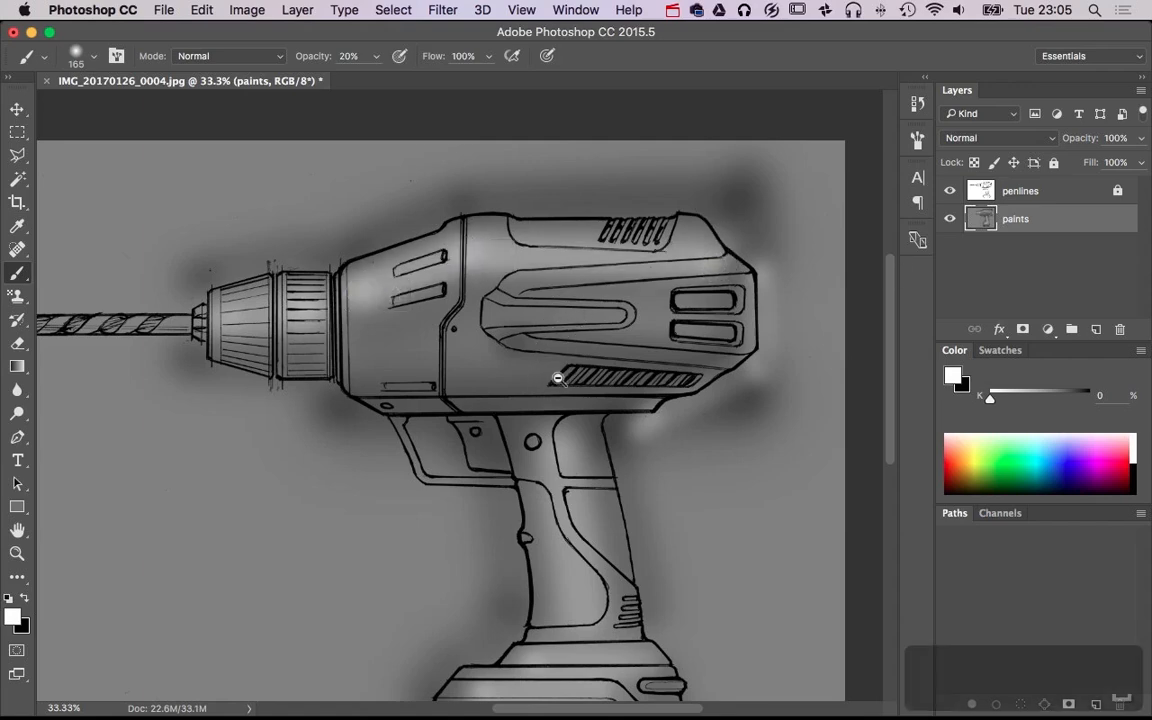
Examine the highlights and shadows on the whole drill and close up on the motor housing
key(super+minus)
key(super+minus)
key(super+plus)
key(super+plus)
key(super+plus)
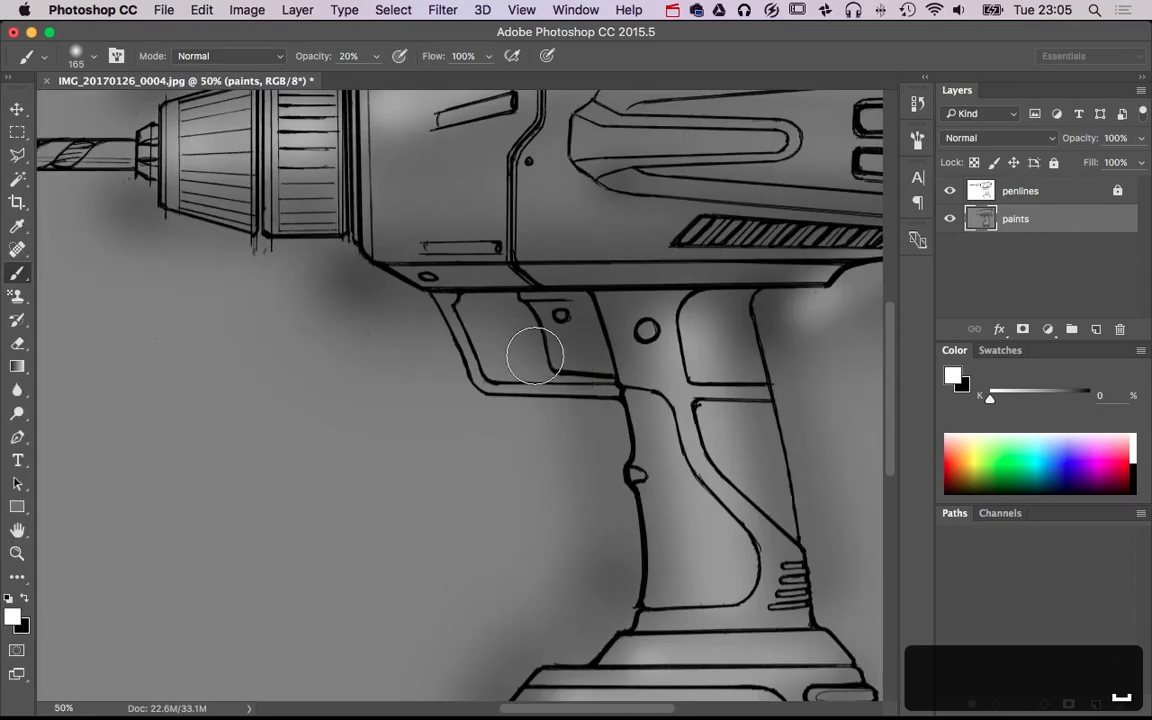
drag(535, 355, 420, 455)
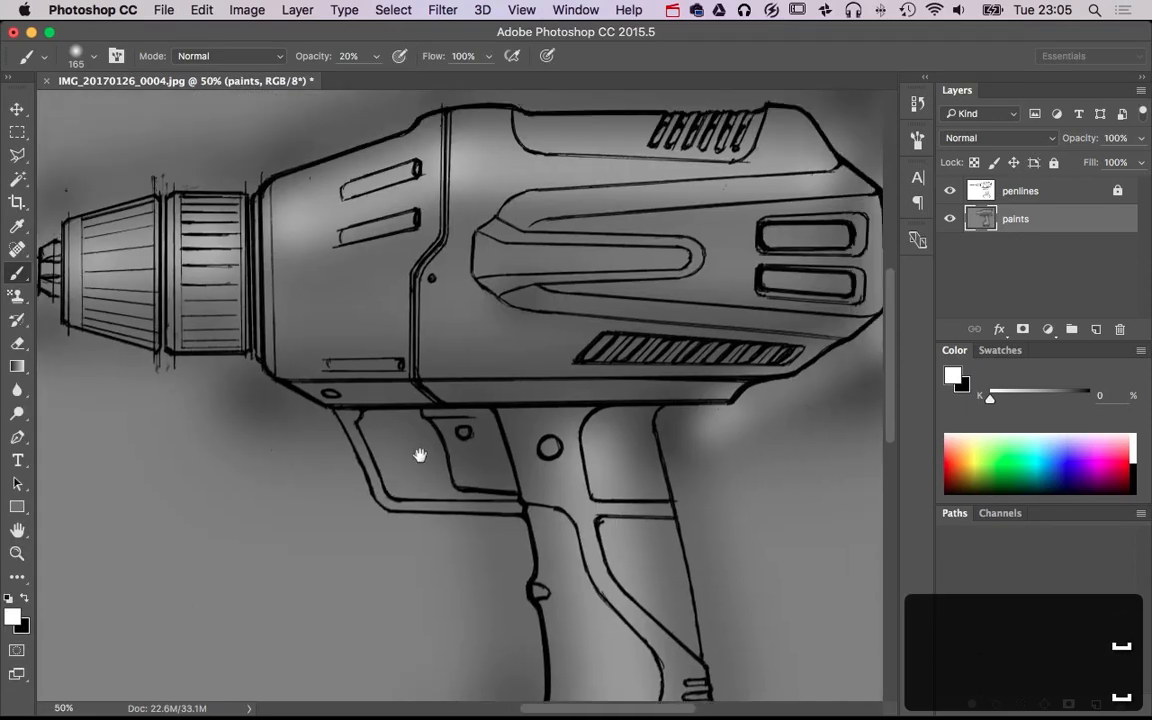
drag(643, 342, 556, 432)
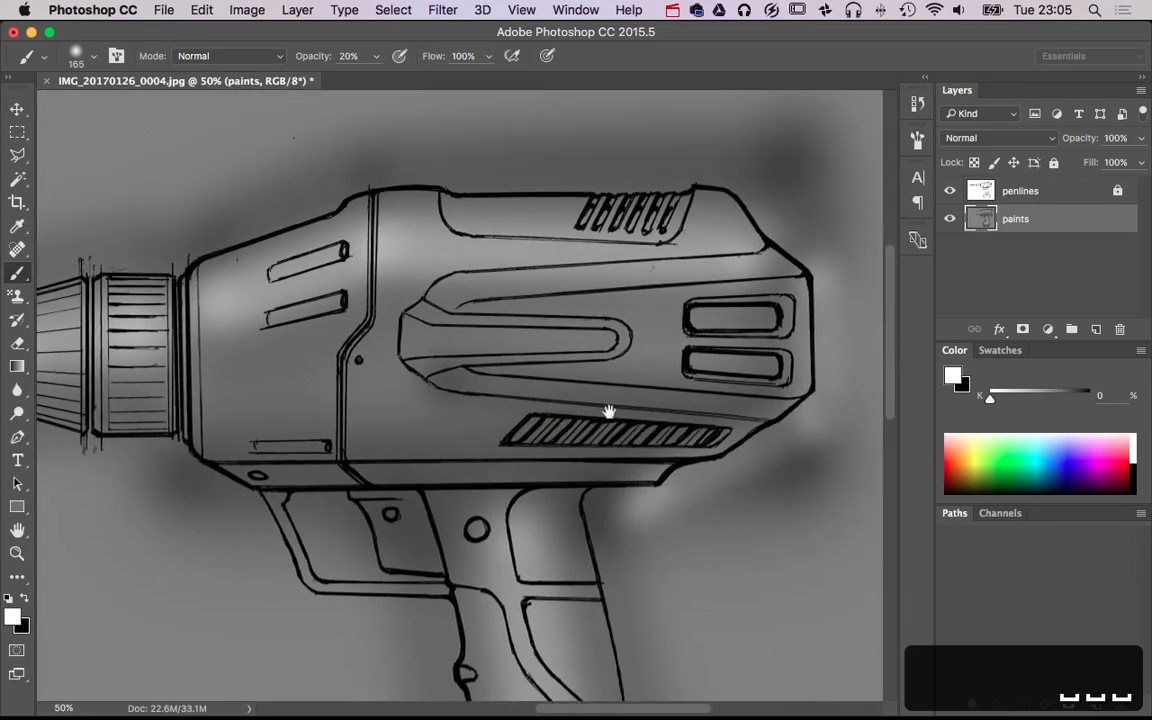
key(super+minus)
key(super+minus)
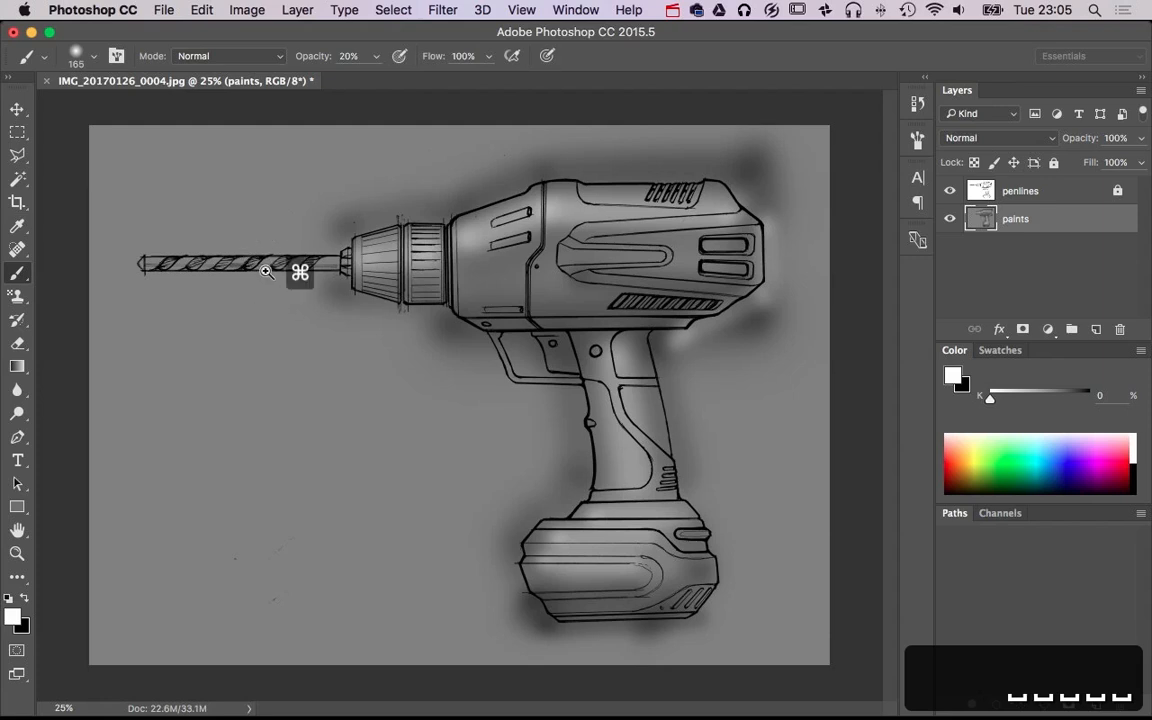
Shade along the lower edge of the drill bit in black with a 57 px brush
key(super+plus)
key(super+plus)
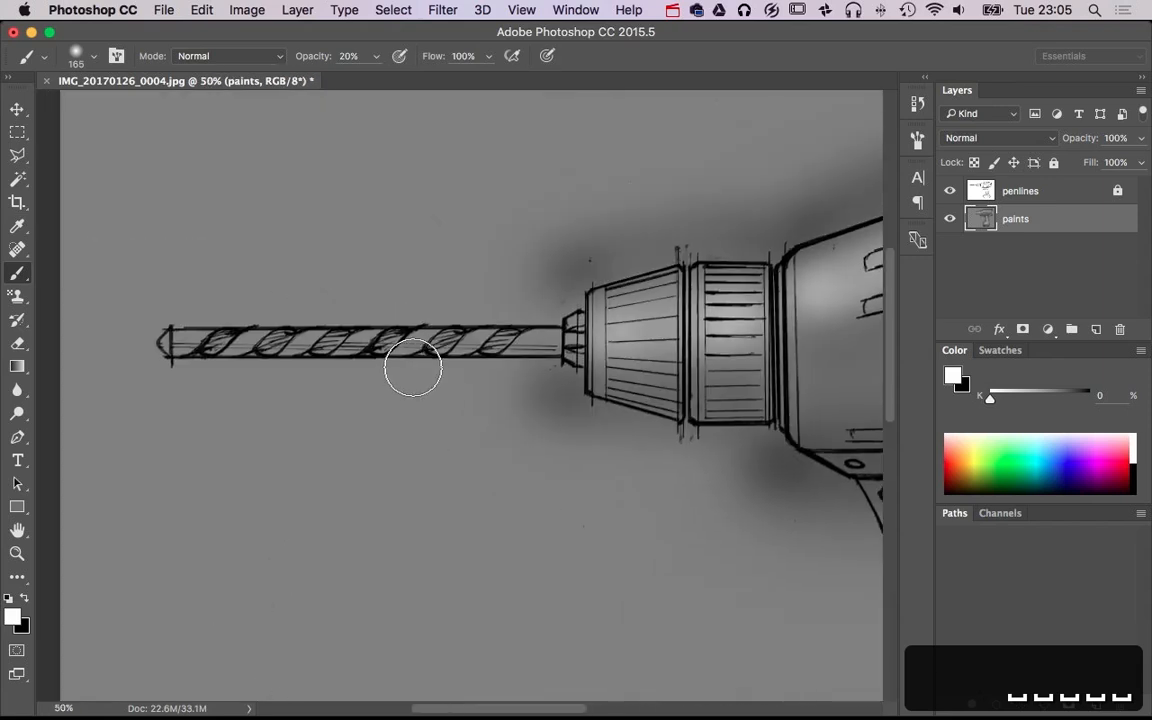
key(b)
alt+click(360, 398)
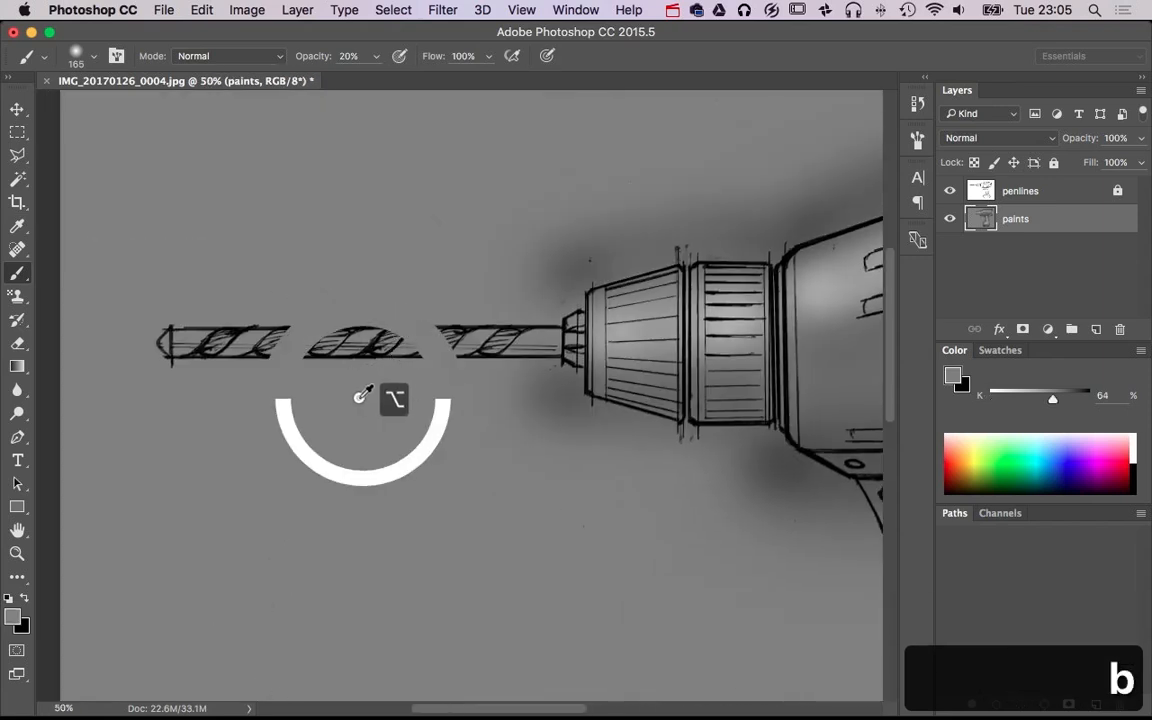
key(d)
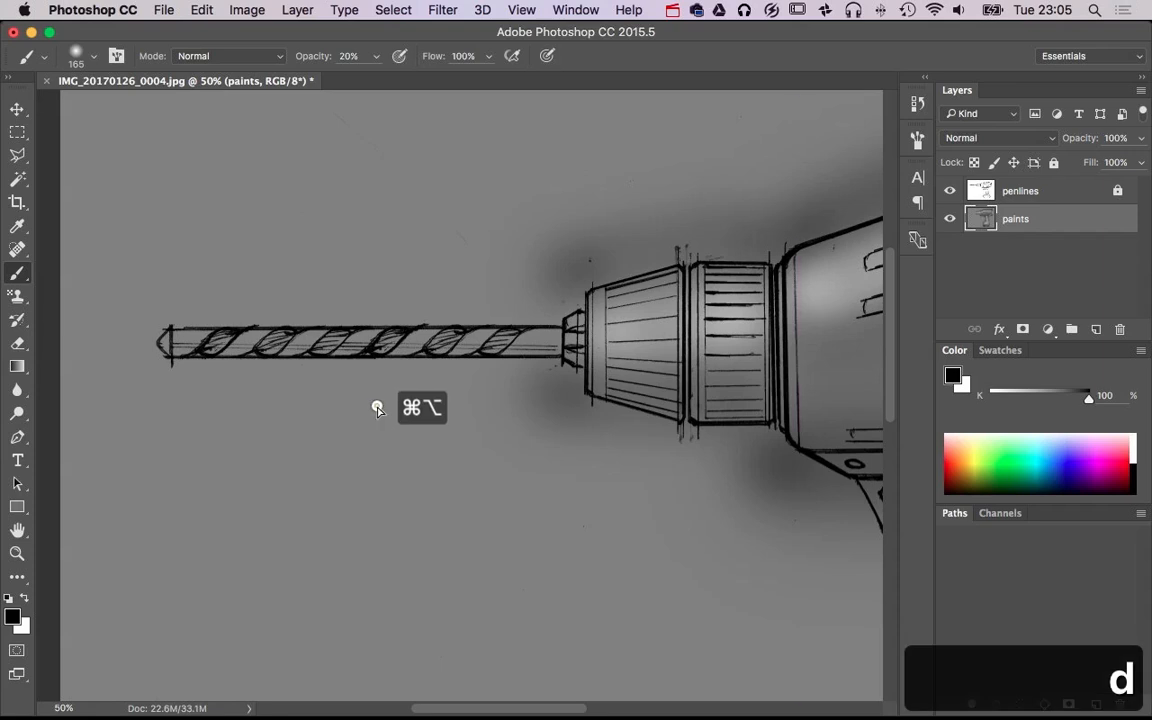
mouse_move(377, 408)
mouse_down()
mouse_move(385, 399)
mouse_move(309, 391)
mouse_up()
key(super+z)
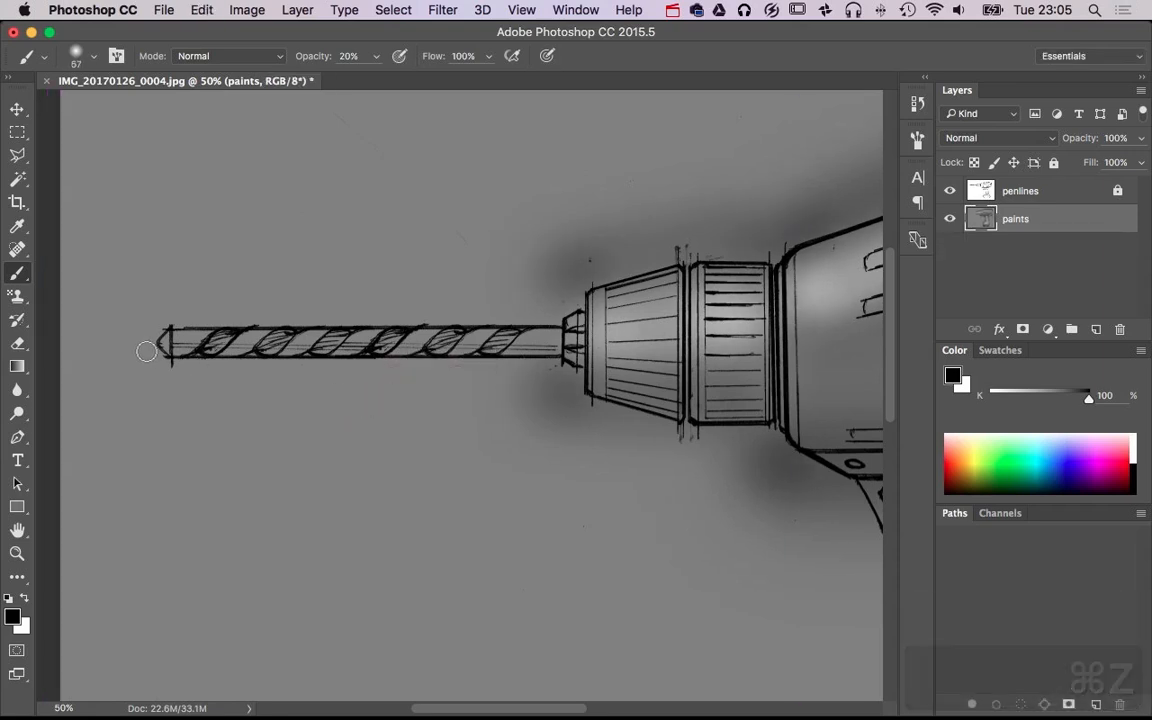
shift+click(554, 351)
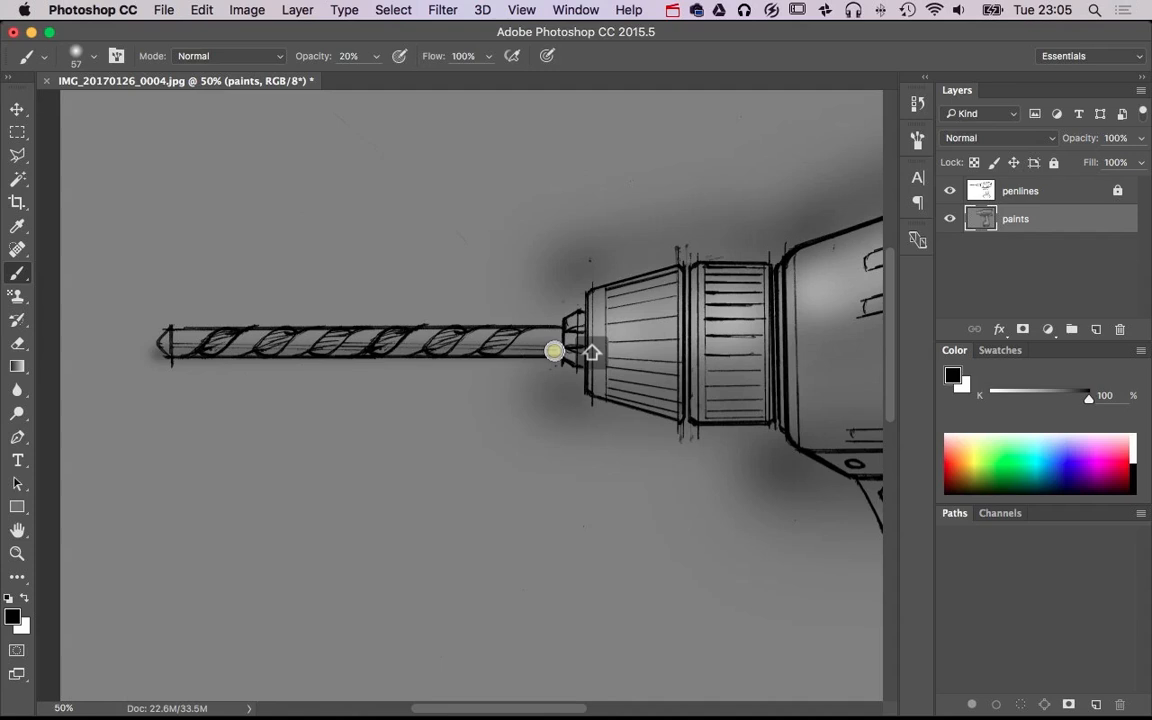
shift+click(160, 361)
shift+click(562, 355)
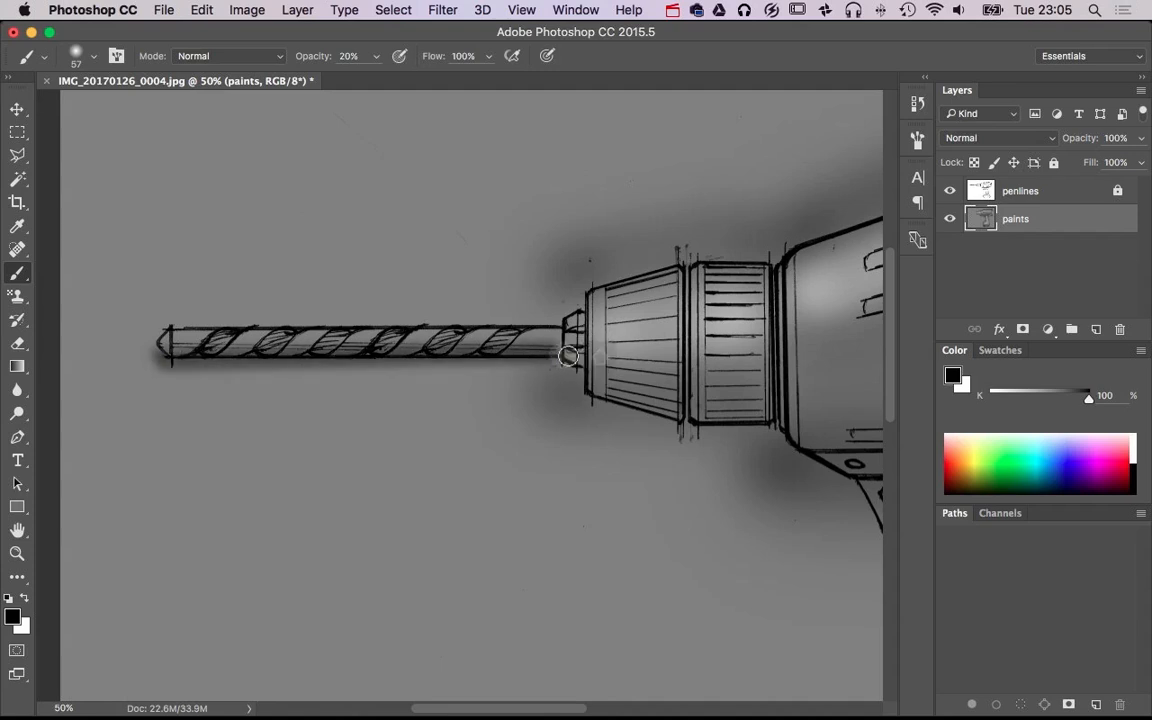
Darken the chuck's jaws, front edge and underside and the drill bit's upper edge with the 57 px black brush
shift+click(581, 377)
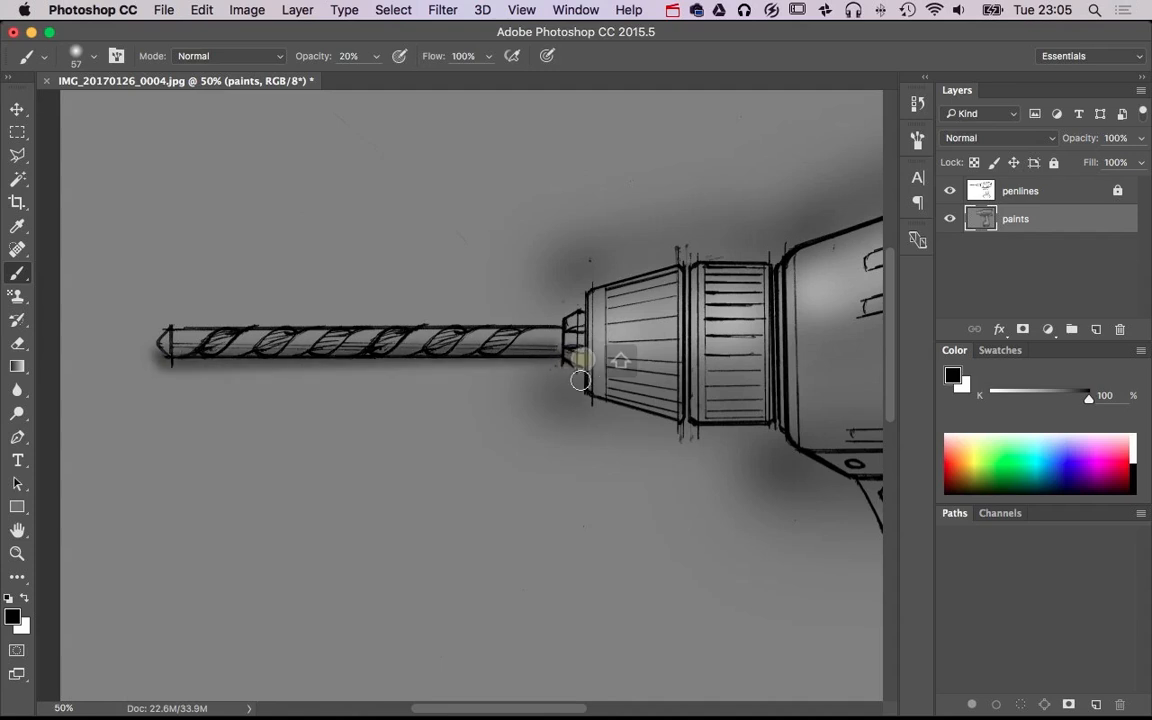
shift+click(682, 404)
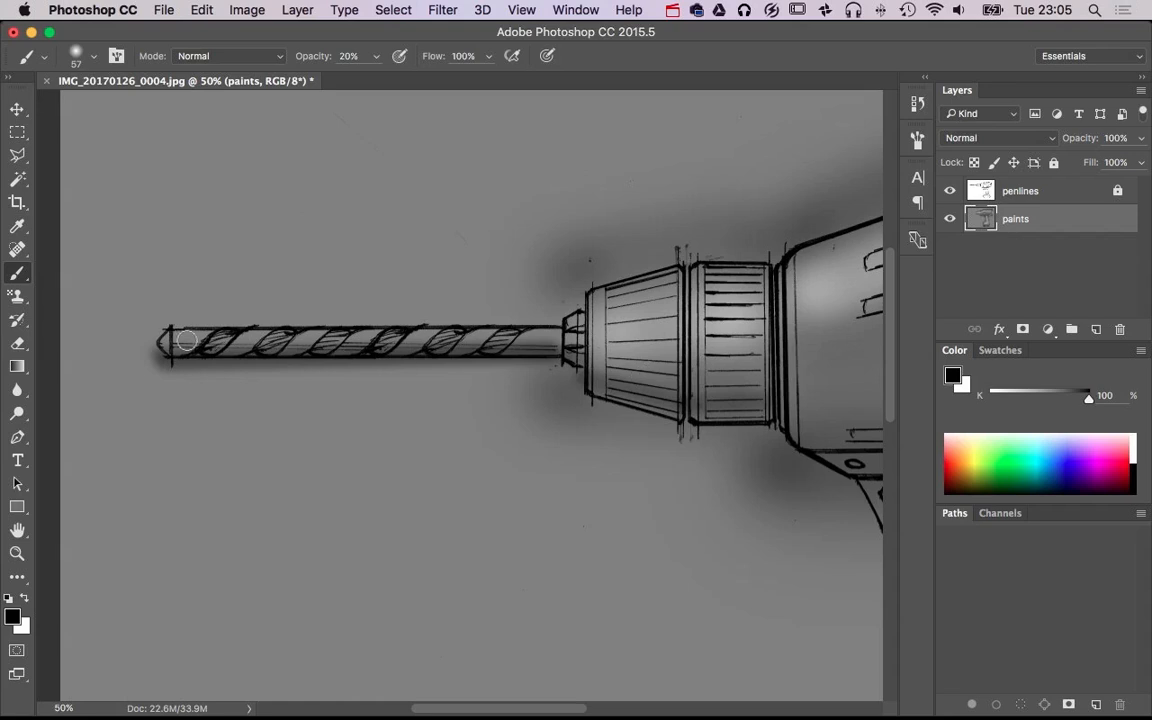
shift+click(562, 326)
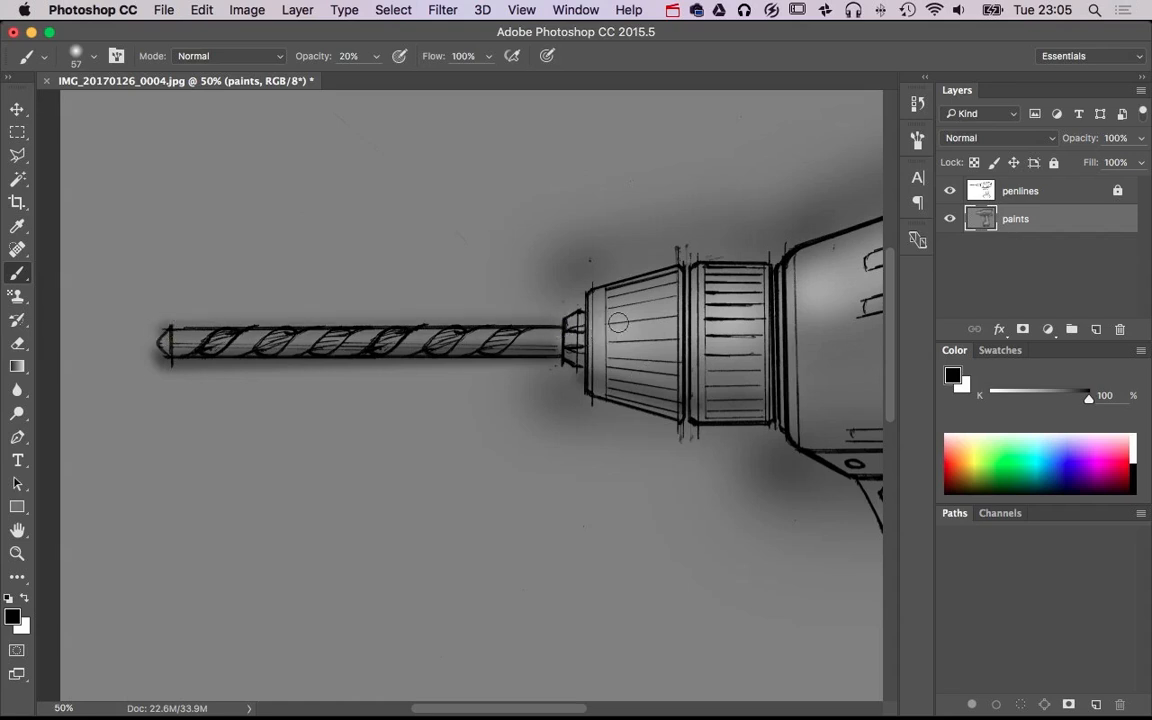
shift+click(587, 396)
shift+click(680, 438)
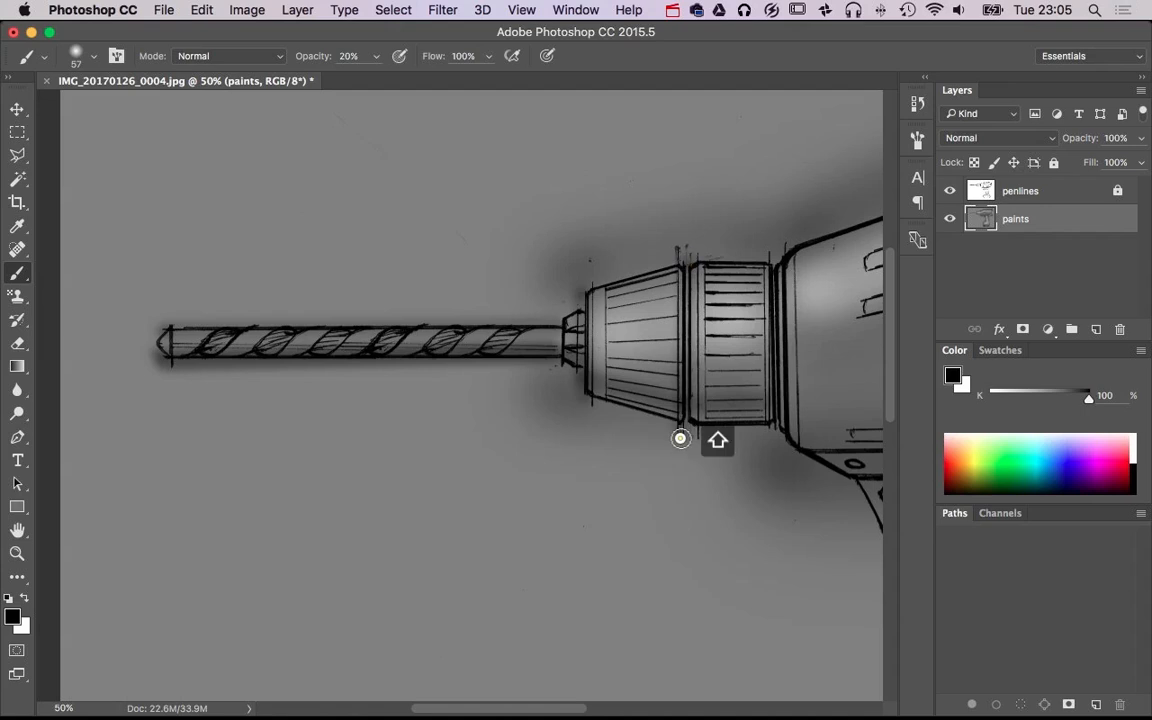
shift+click(776, 448)
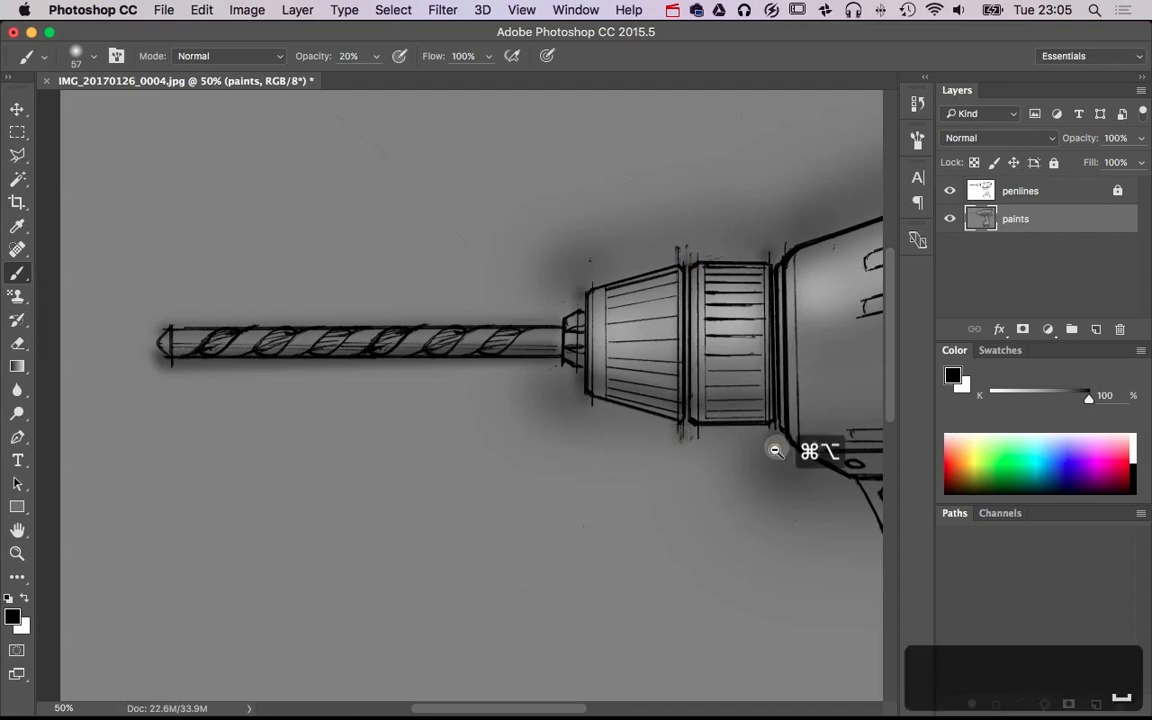
alt+super+click(775, 450)
alt+super+click(775, 450)
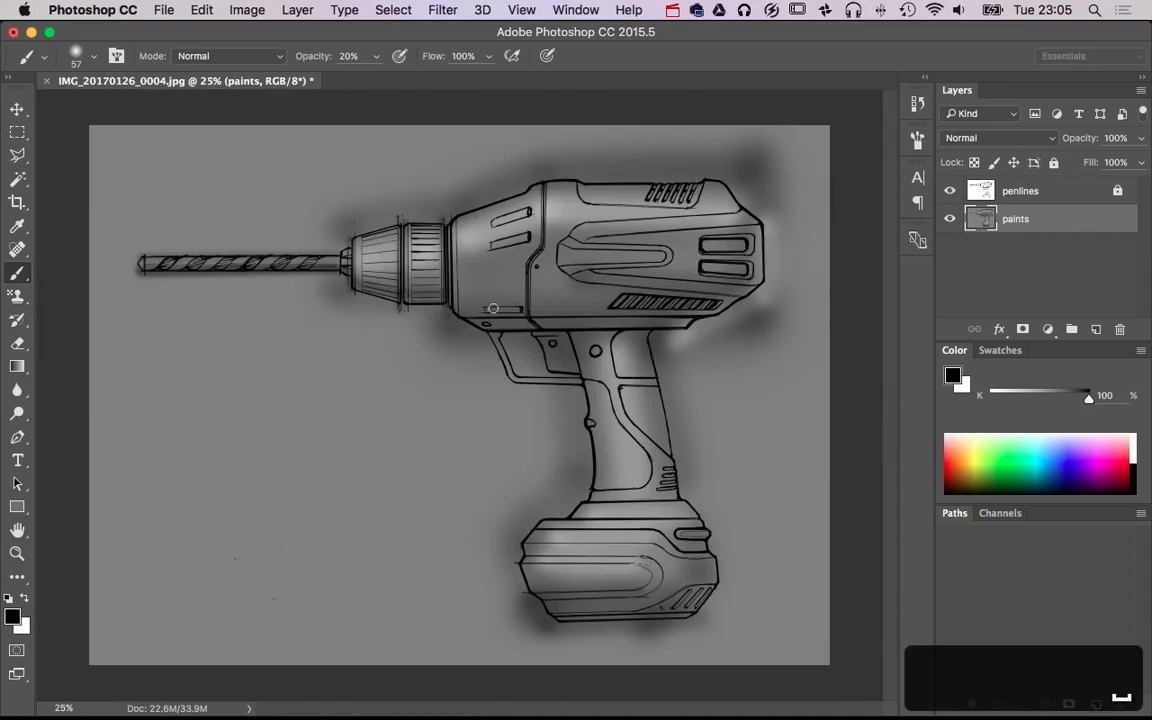
shift+click(705, 318)
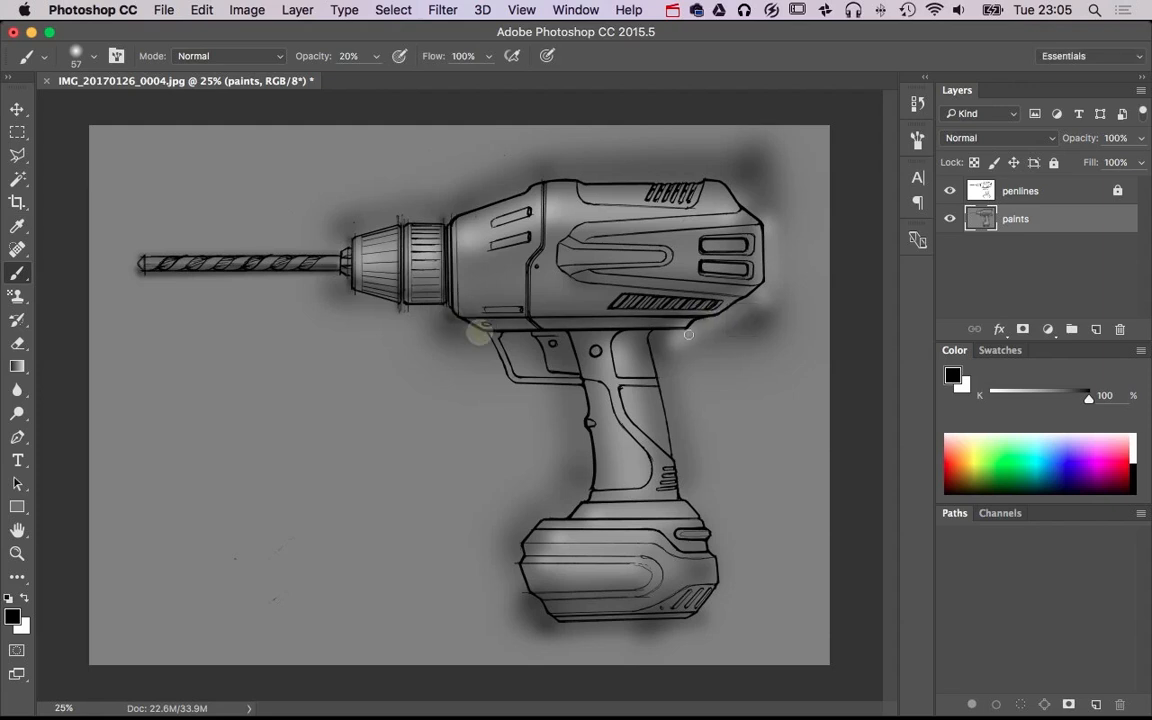
shift+click(692, 327)
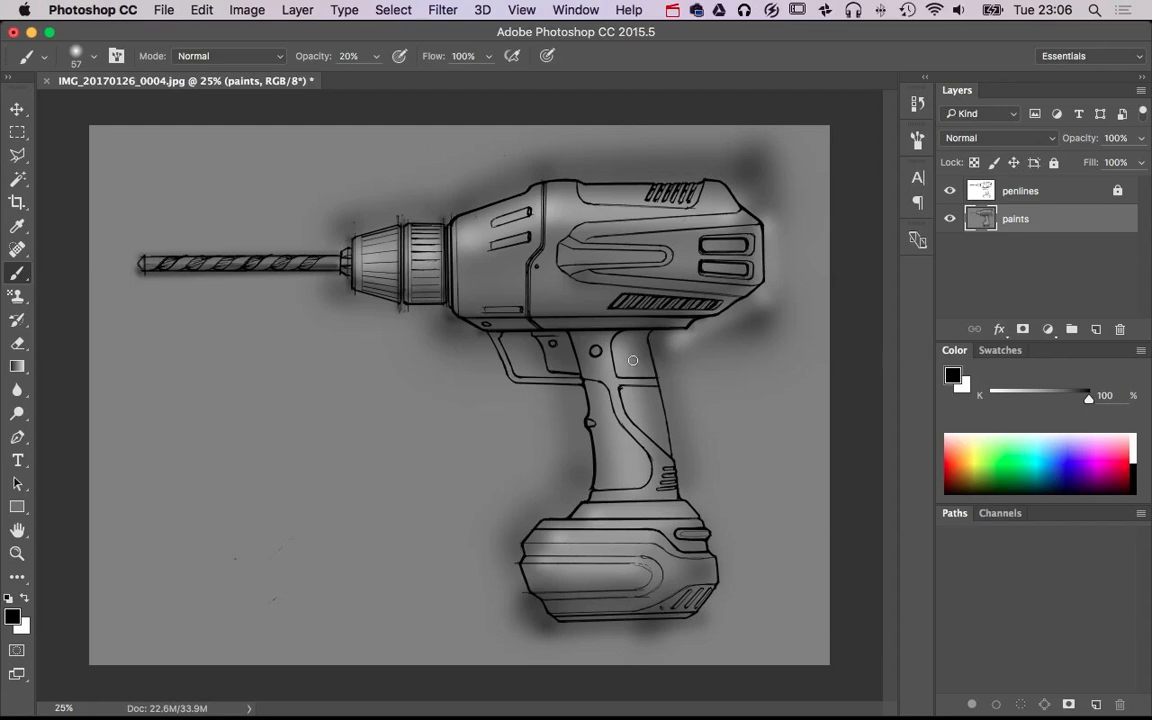
Outline the long angled groove along the upper side of the motor housing with the Polygonal Lasso
key(super+equal)
key(super+equal)
mouse_move(622, 260)
mouse_down()
mouse_move(451, 341)
mouse_move(323, 347)
mouse_up()
click(17, 155)
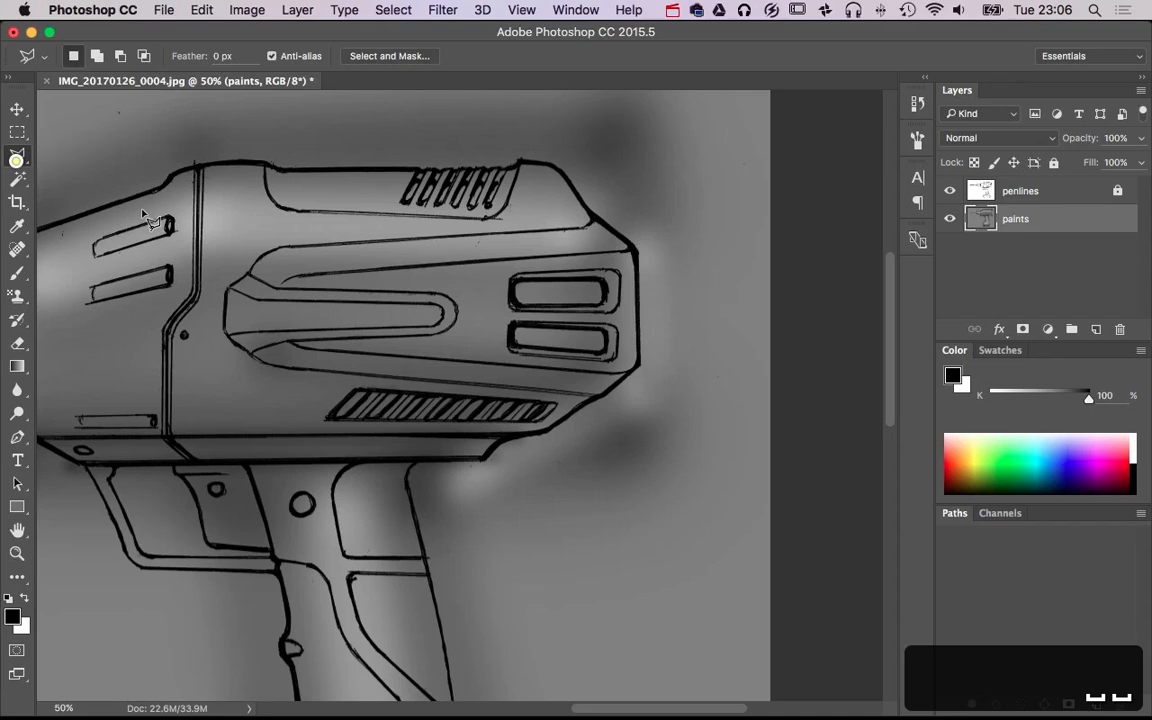
click(248, 273)
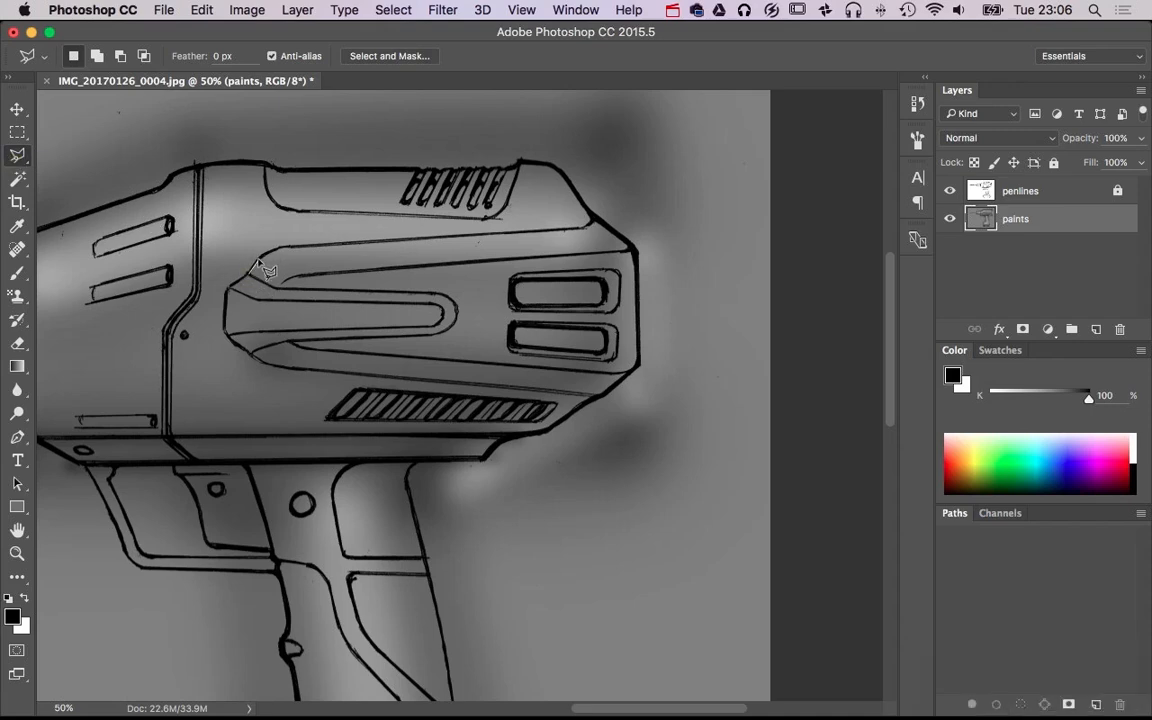
click(278, 246)
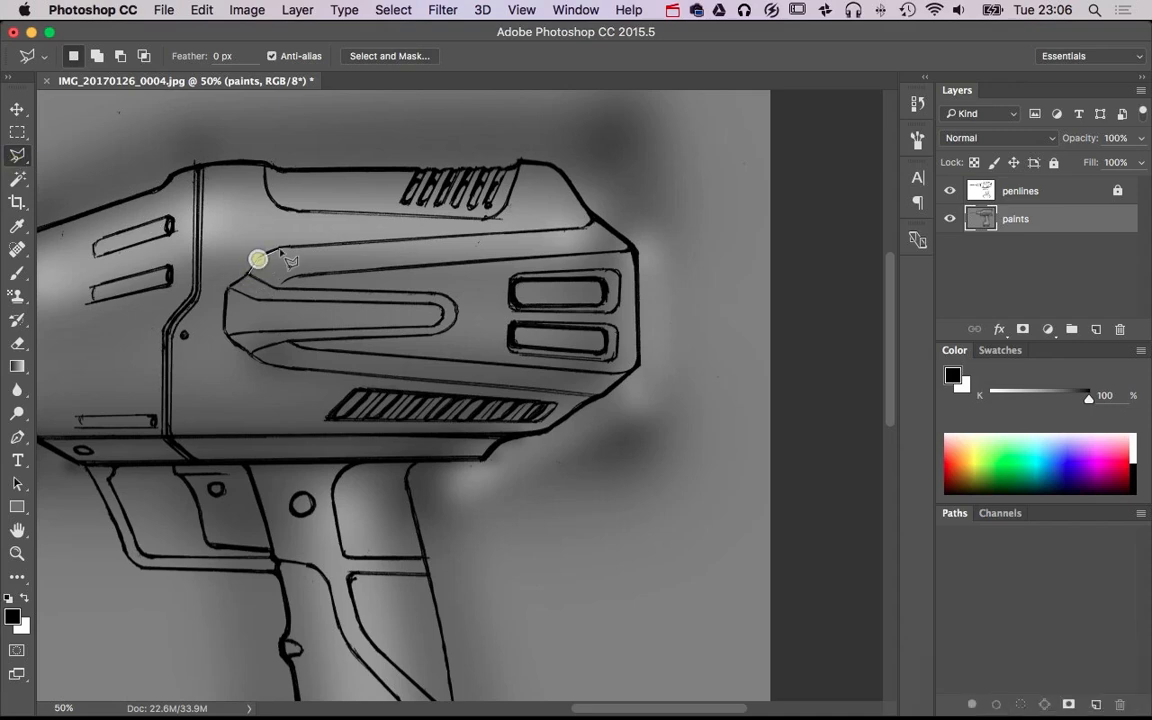
click(584, 228)
click(593, 218)
click(634, 247)
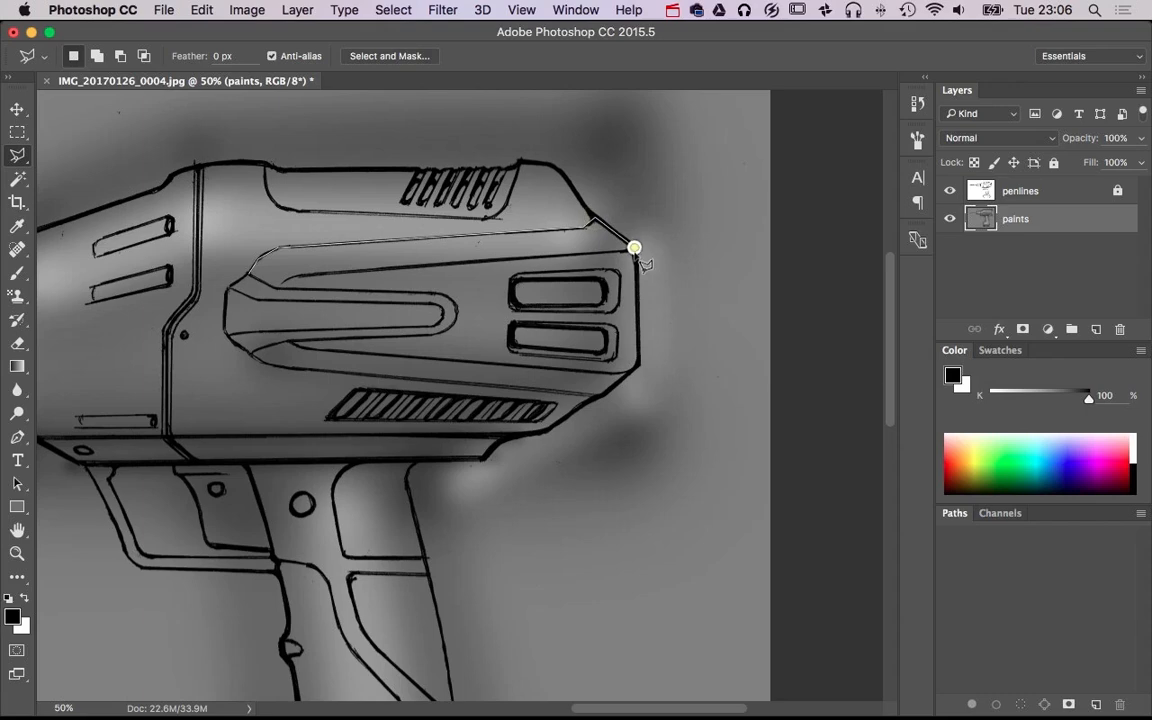
click(252, 277)
Lighten the selected upper groove with a 222 px white brush at 20% opacity and clear the selection
key(b)
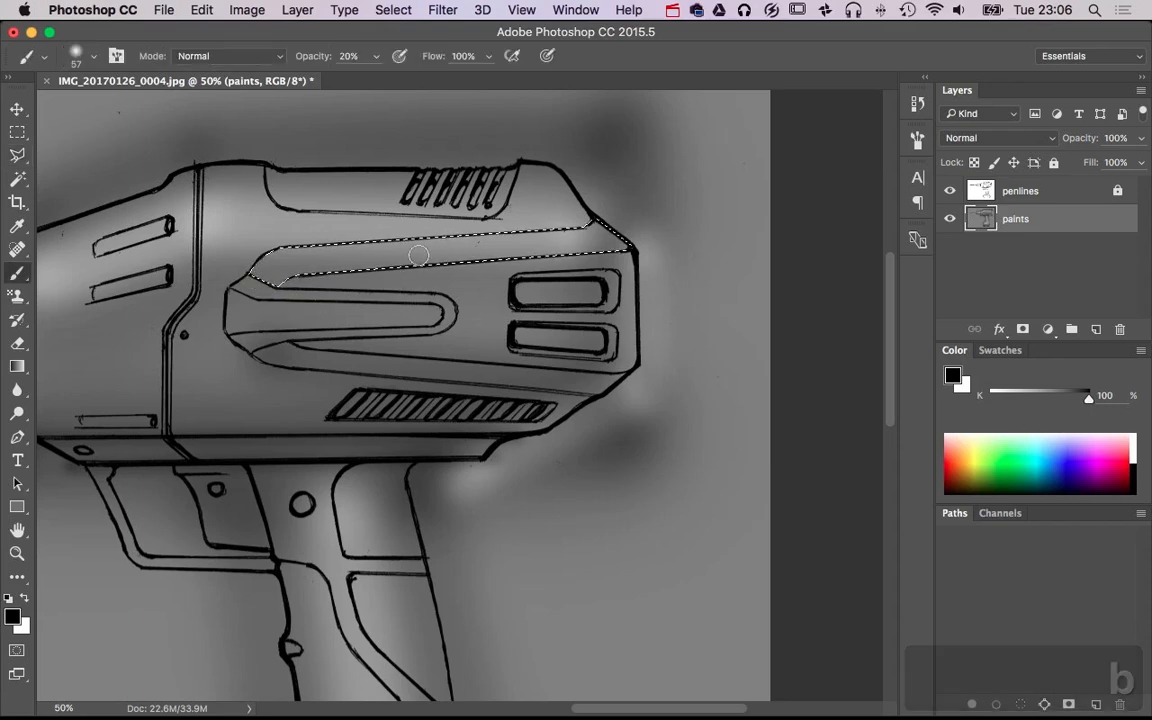
ctrl+alt+drag(310, 283, 351, 278)
drag(250, 256, 609, 223)
key(super+z)
key(x)
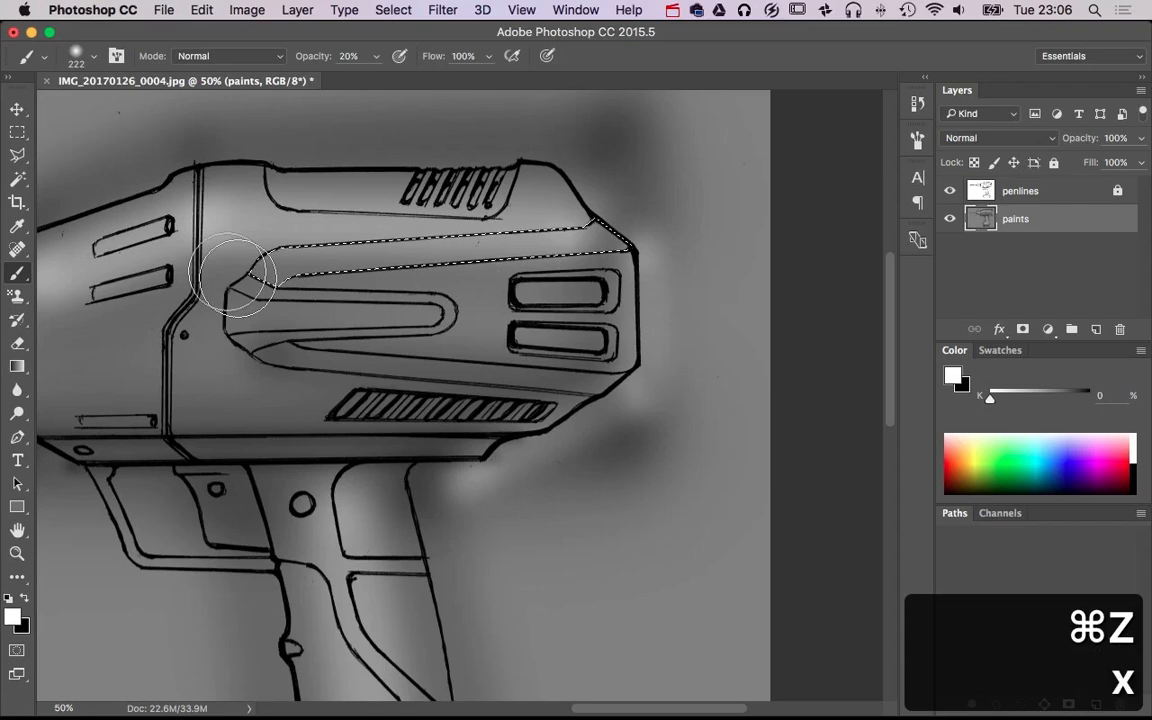
drag(257, 283, 640, 233)
drag(212, 244, 383, 303)
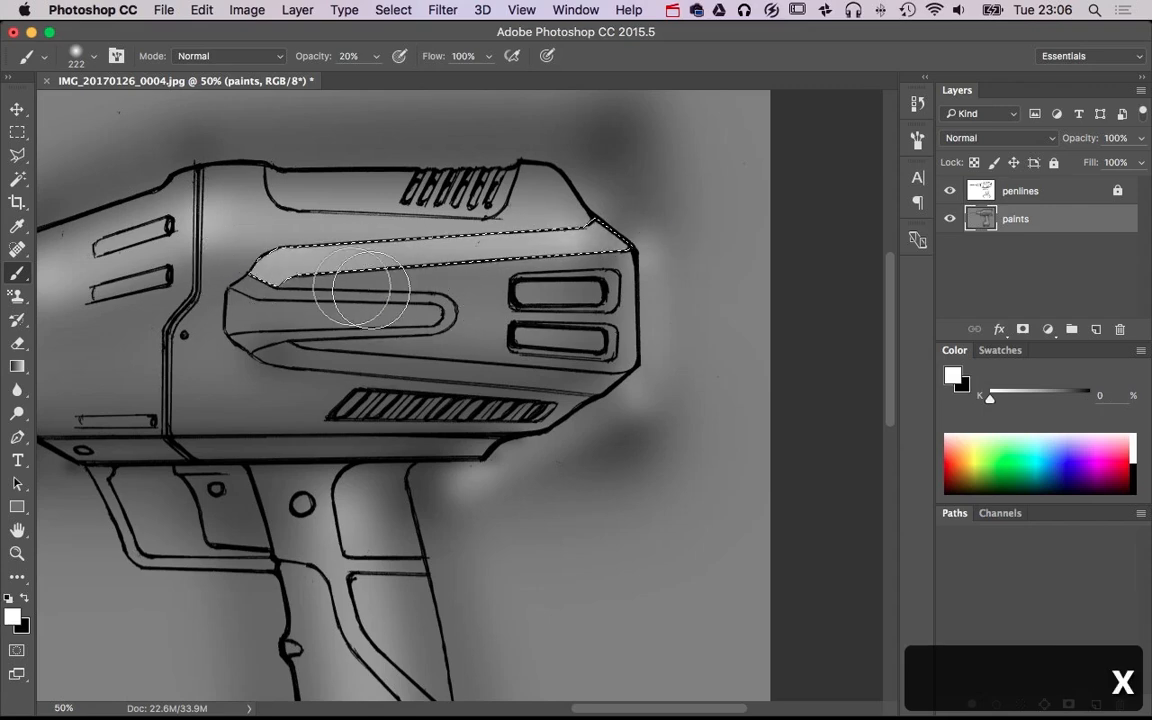
mouse_move(233, 248)
mouse_down()
mouse_move(514, 254)
mouse_move(720, 283)
mouse_up()
key(super+d)
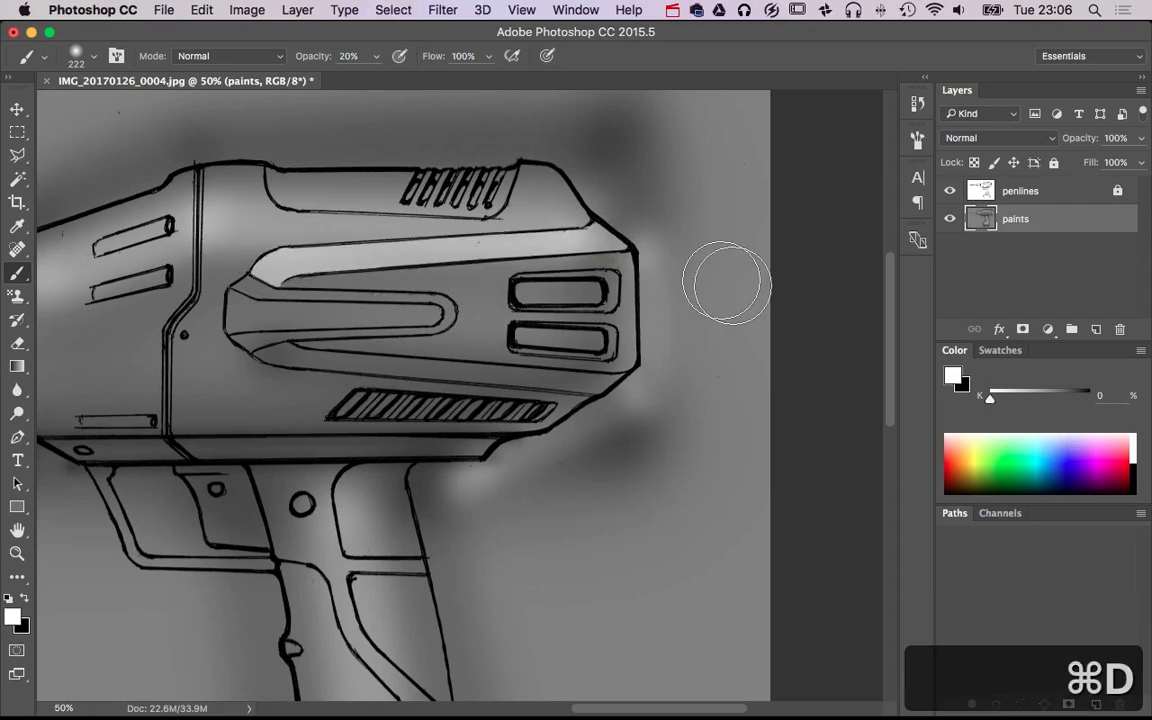
Undo the deselection and the last white stroke on the upper groove
alt+super+click(525, 352)
alt+super+click(525, 352)
key(super+alt+z)
key(super+alt+z)
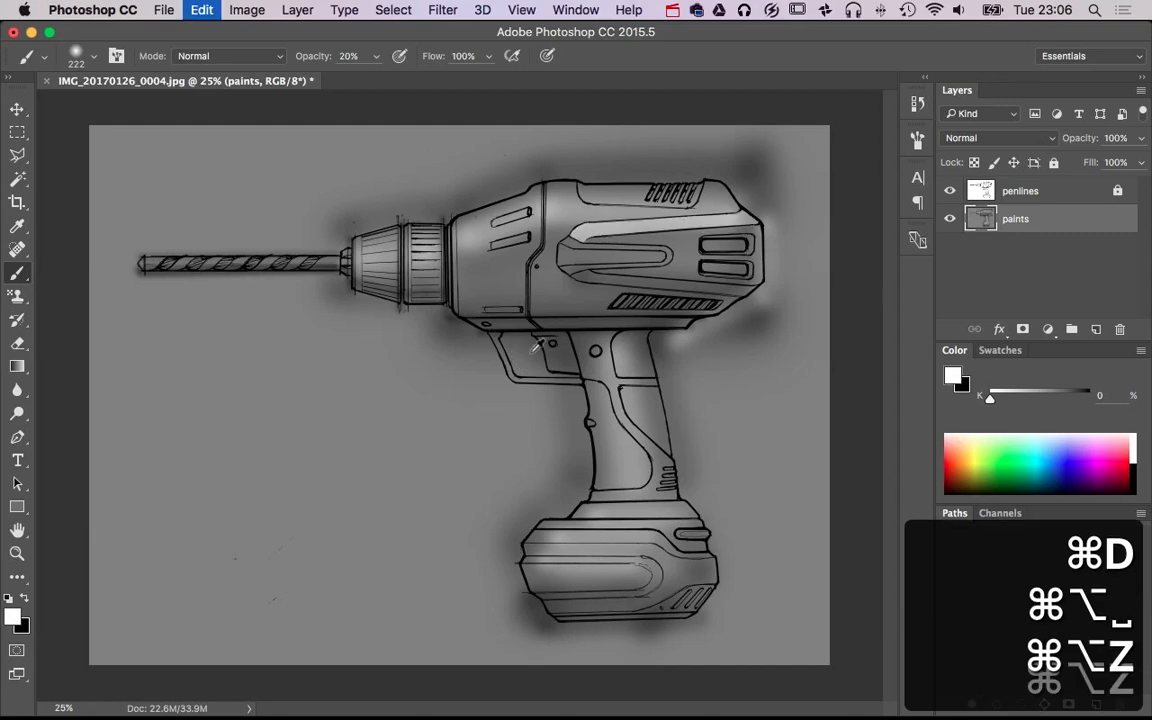
Clear the selection and outline the U-shaped bevel around the housing's central rib with the Polygonal Lasso
super+click(658, 302)
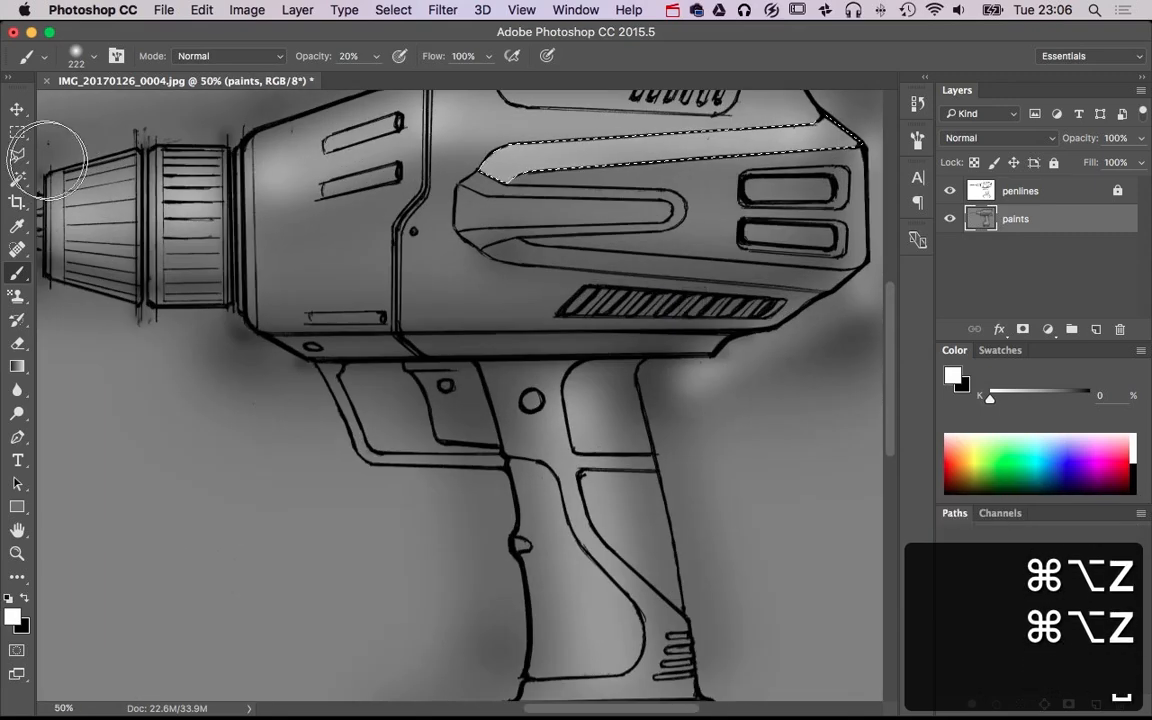
click(17, 155)
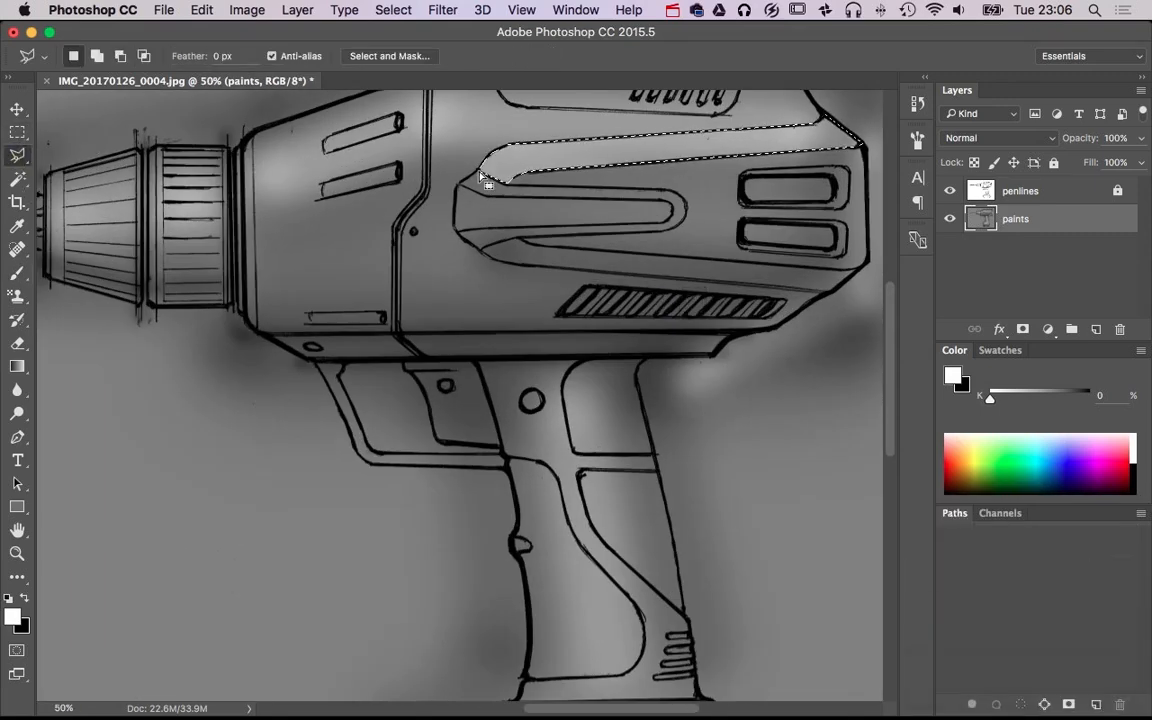
key(super+d)
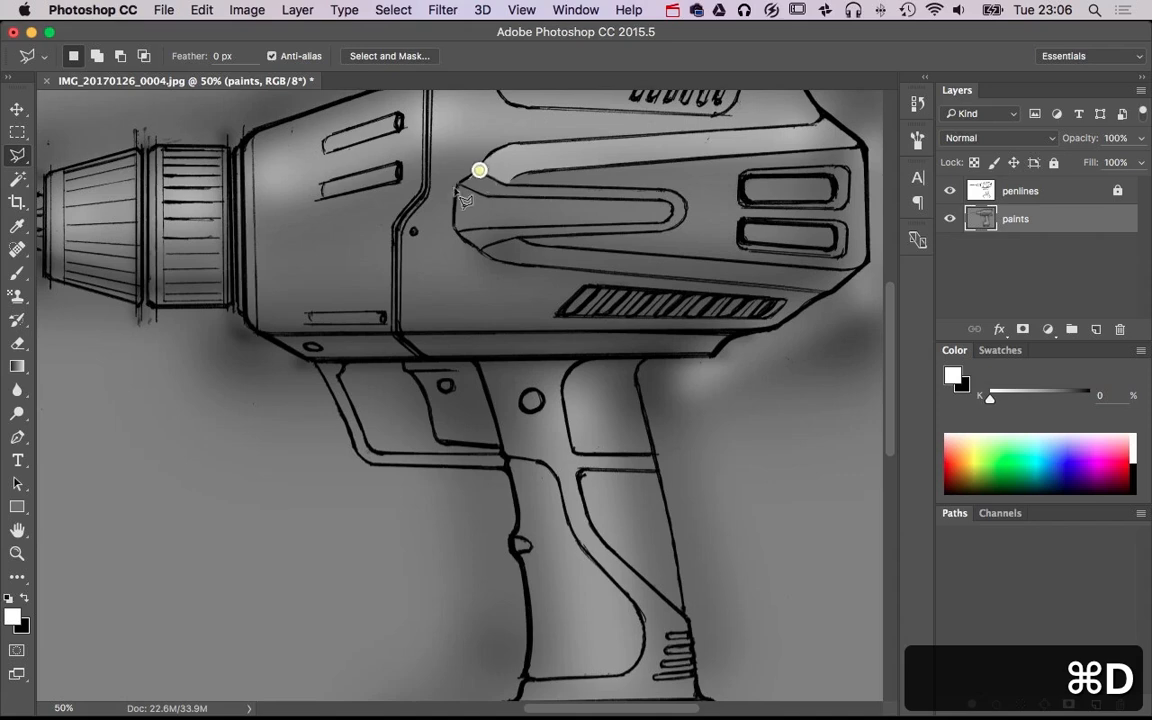
click(483, 195)
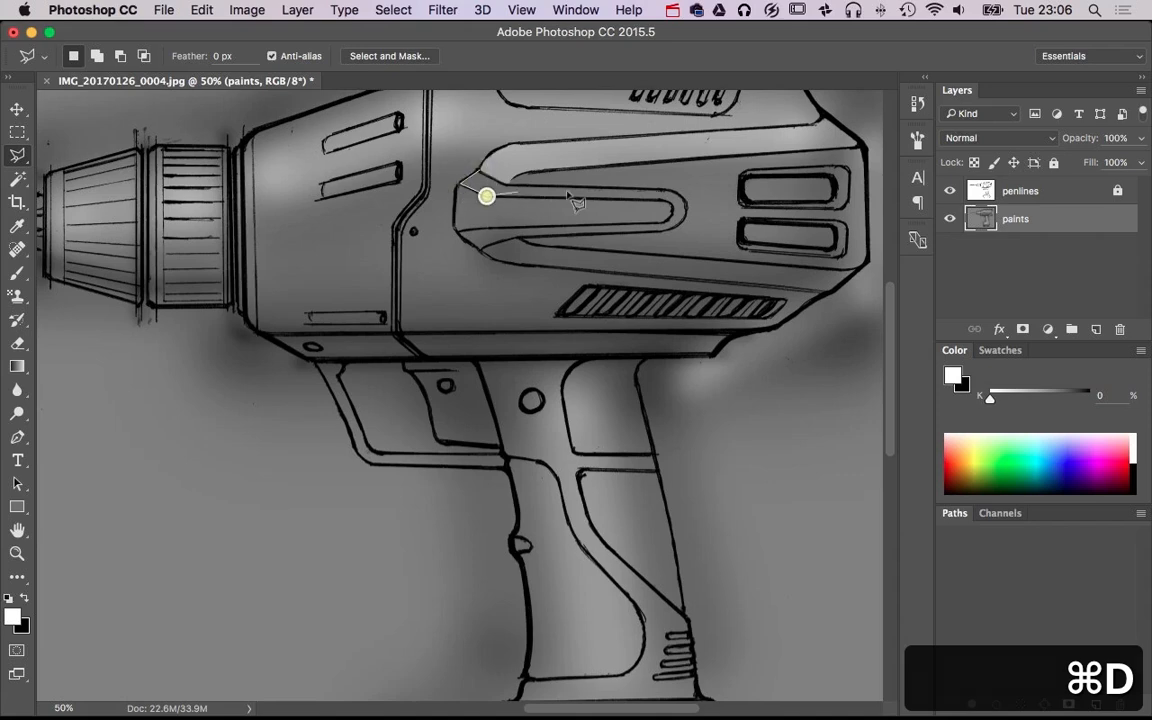
click(672, 208)
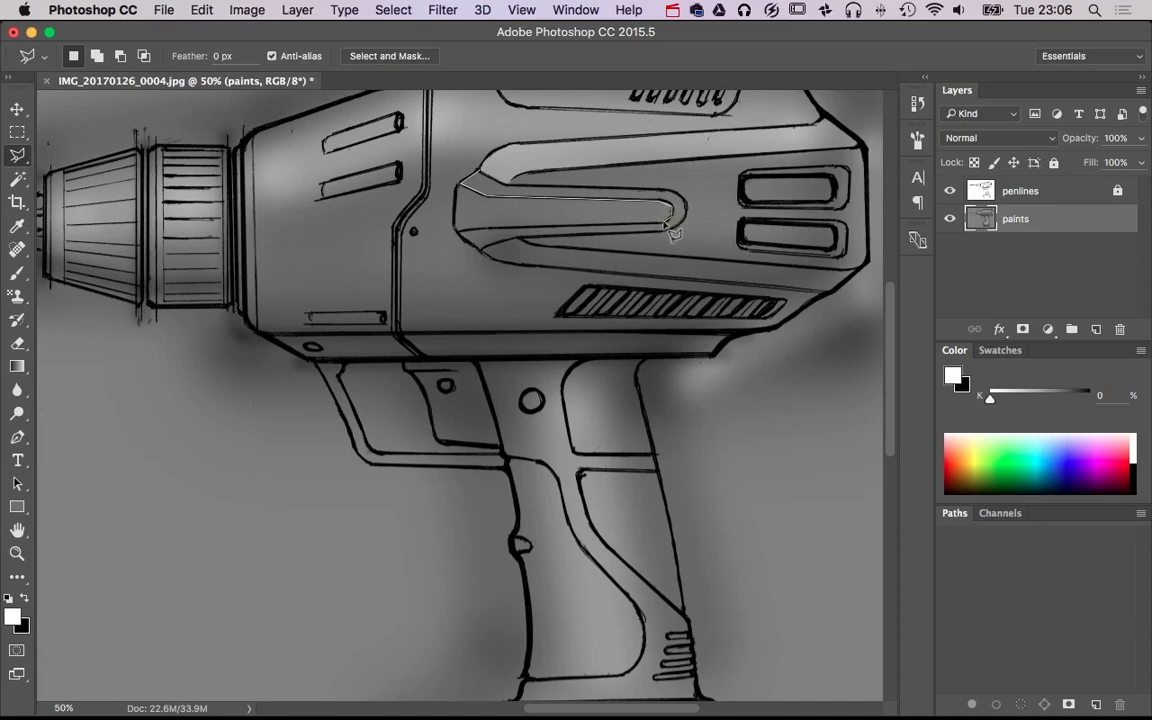
click(472, 230)
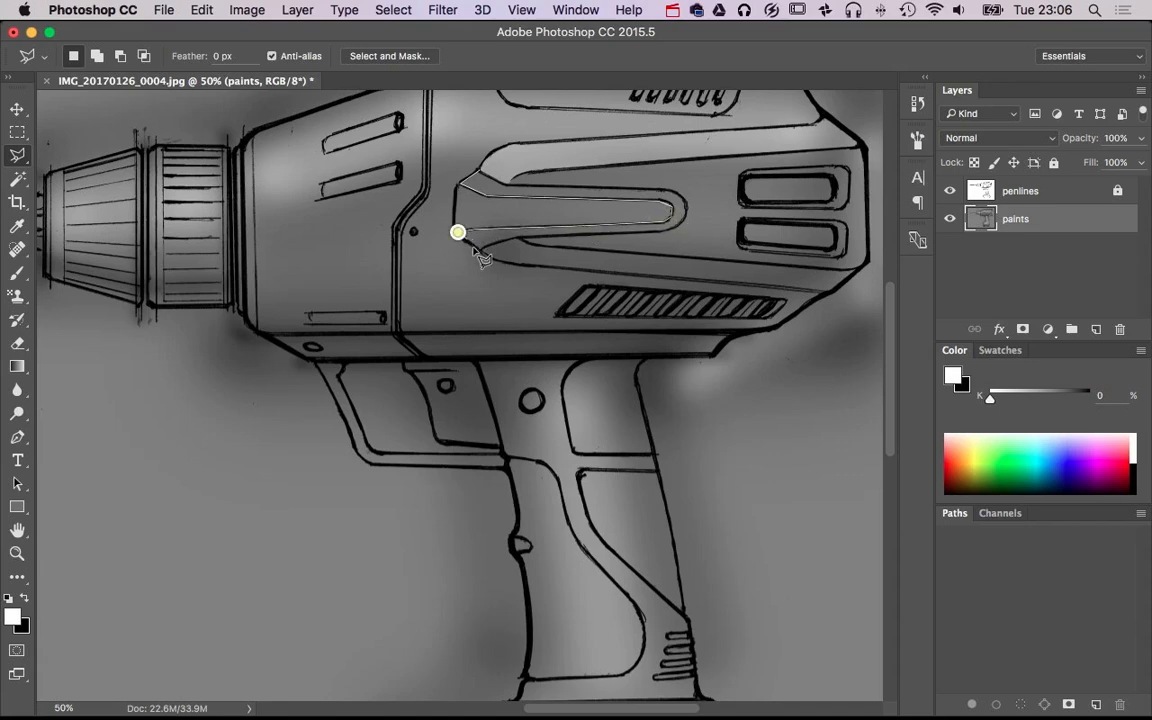
click(480, 252)
click(522, 234)
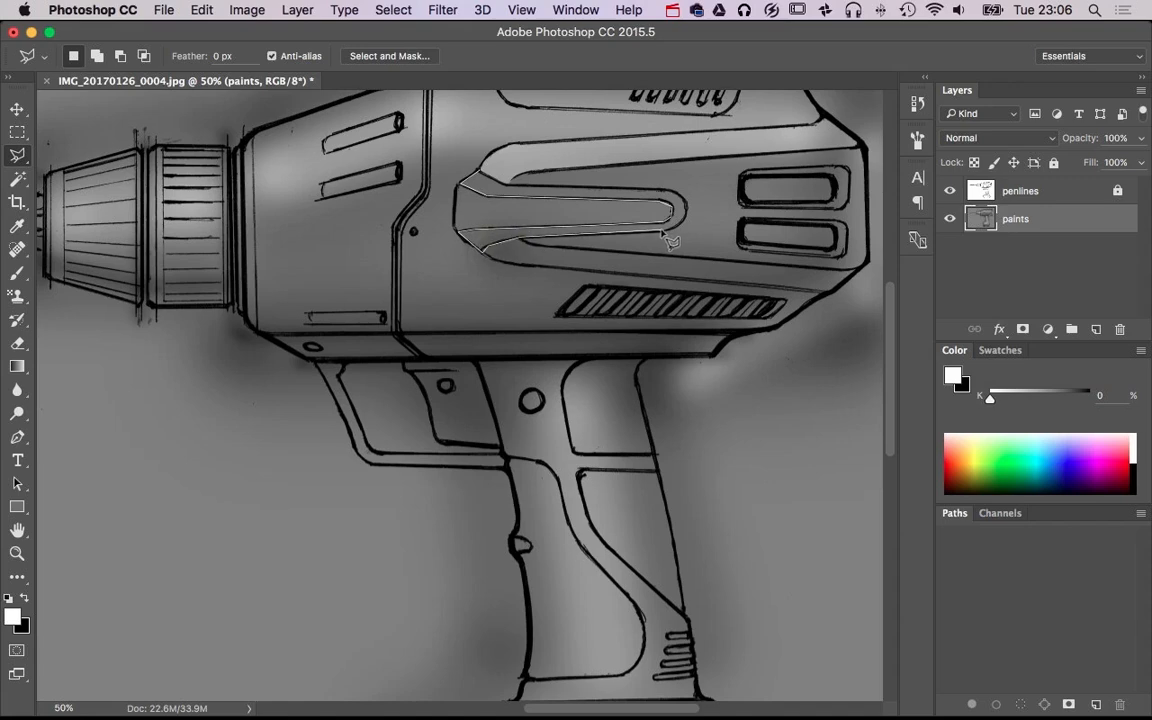
click(663, 231)
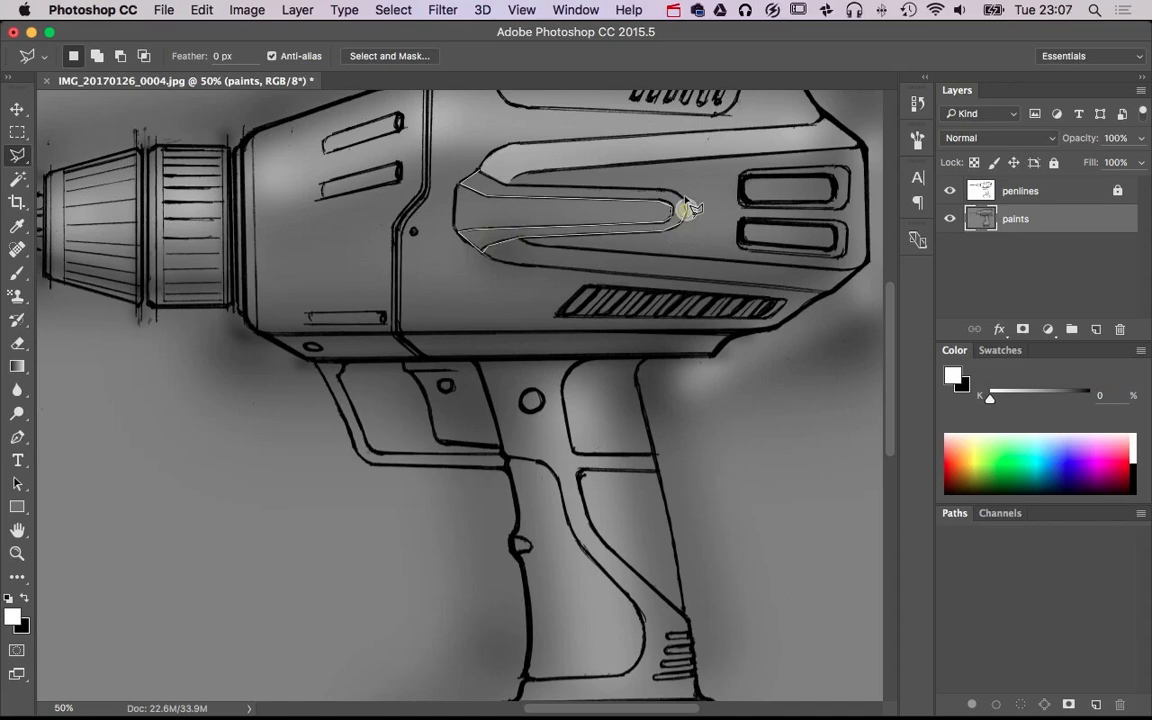
click(675, 198)
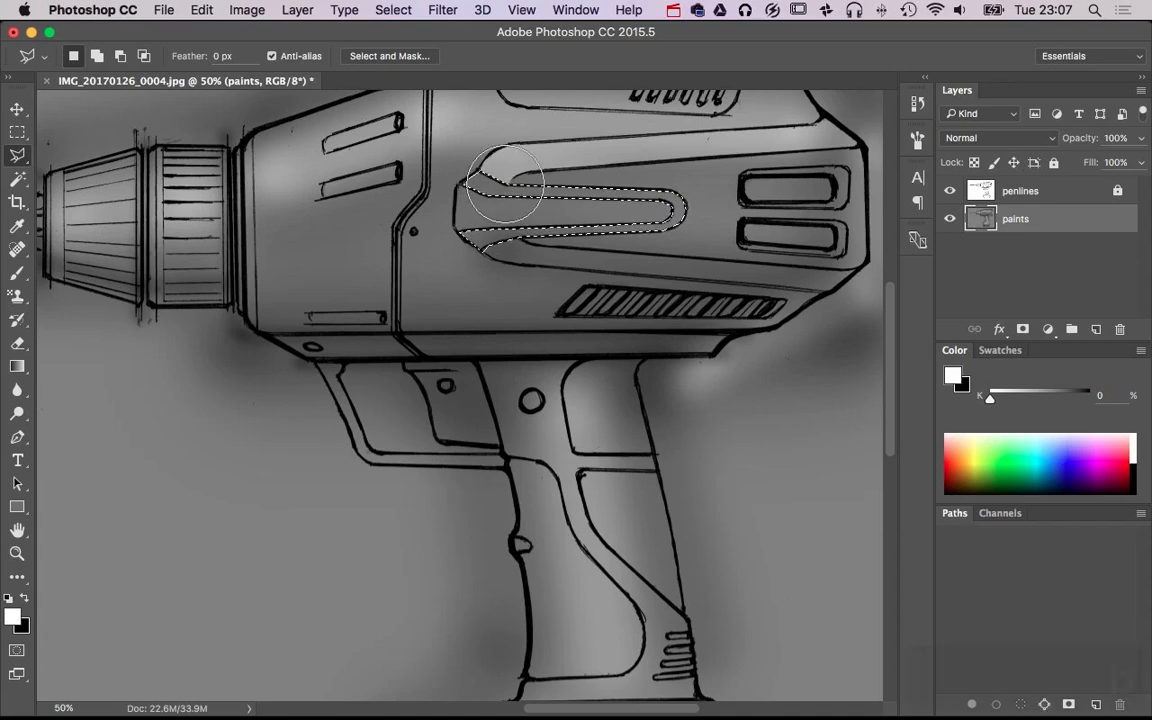
Brush the selected bevel white along its upper side and black along its lower side with the 222 px brush
key(b)
mouse_move(619, 186)
mouse_down()
mouse_move(699, 176)
mouse_move(415, 162)
mouse_up()
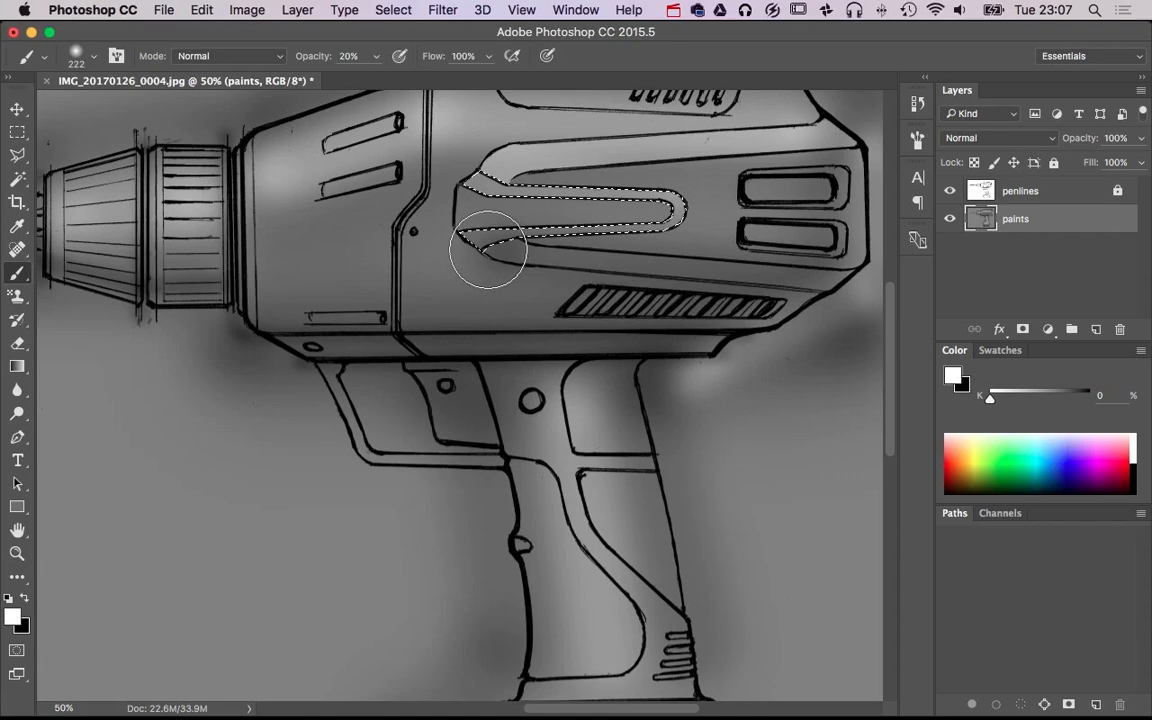
key(x)
drag(440, 250, 774, 242)
key(x)
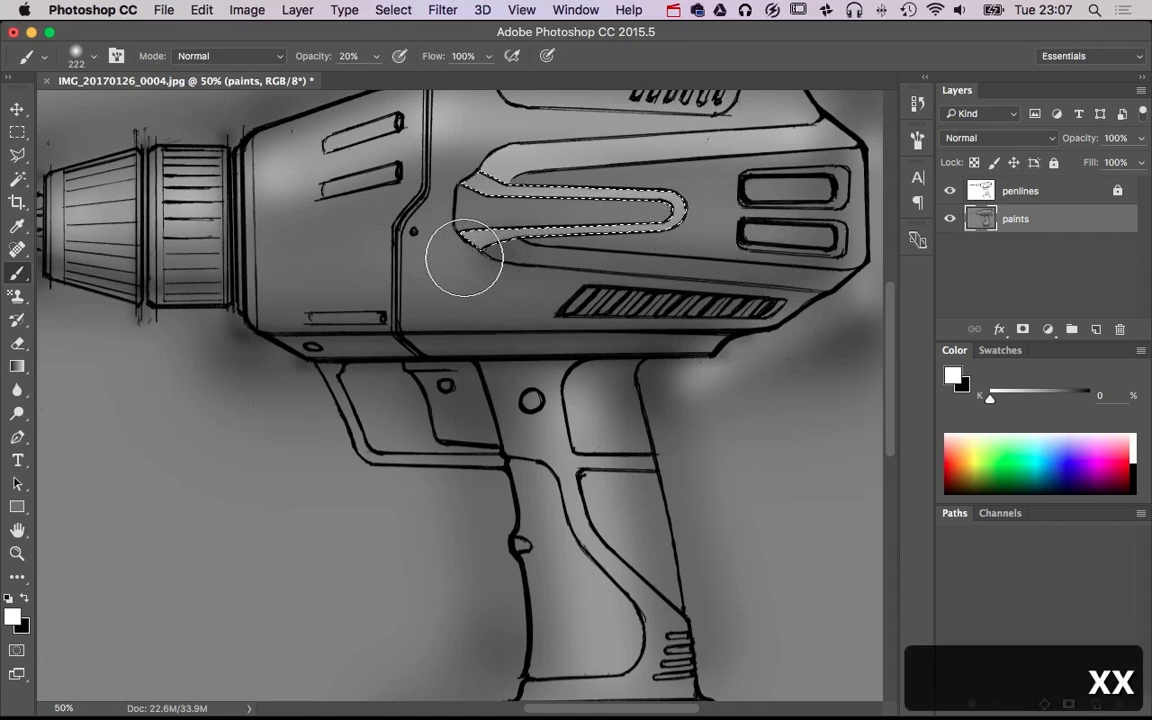
key(x)
key(x)
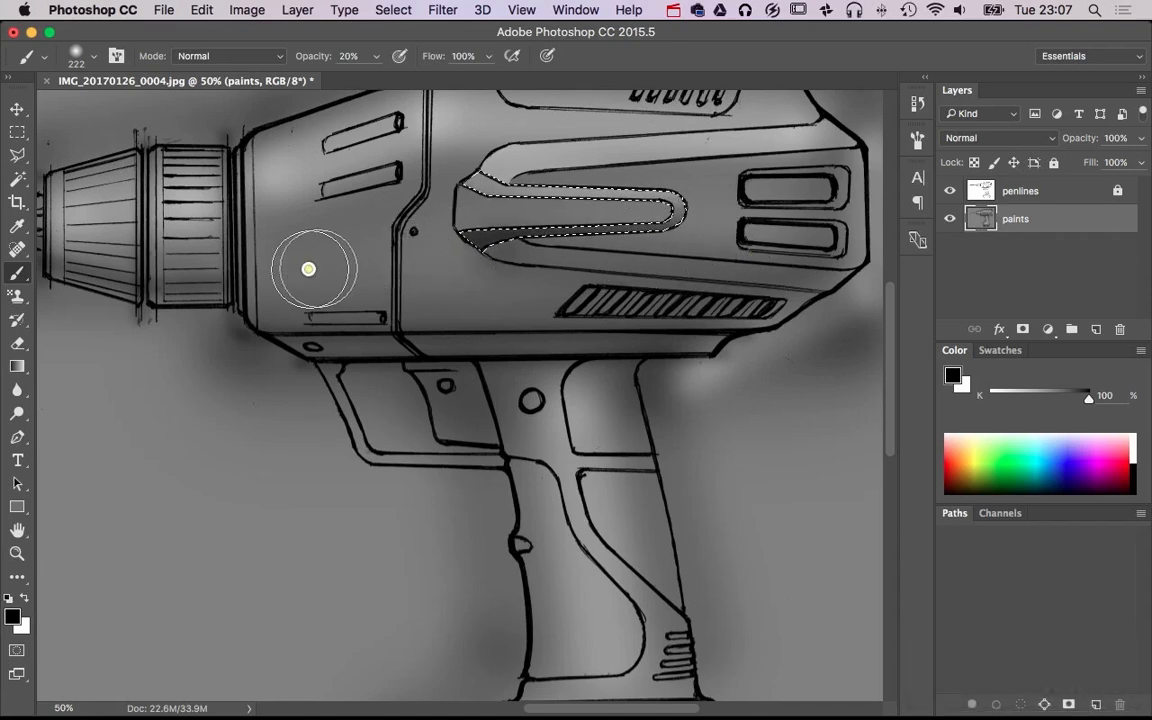
key(x)
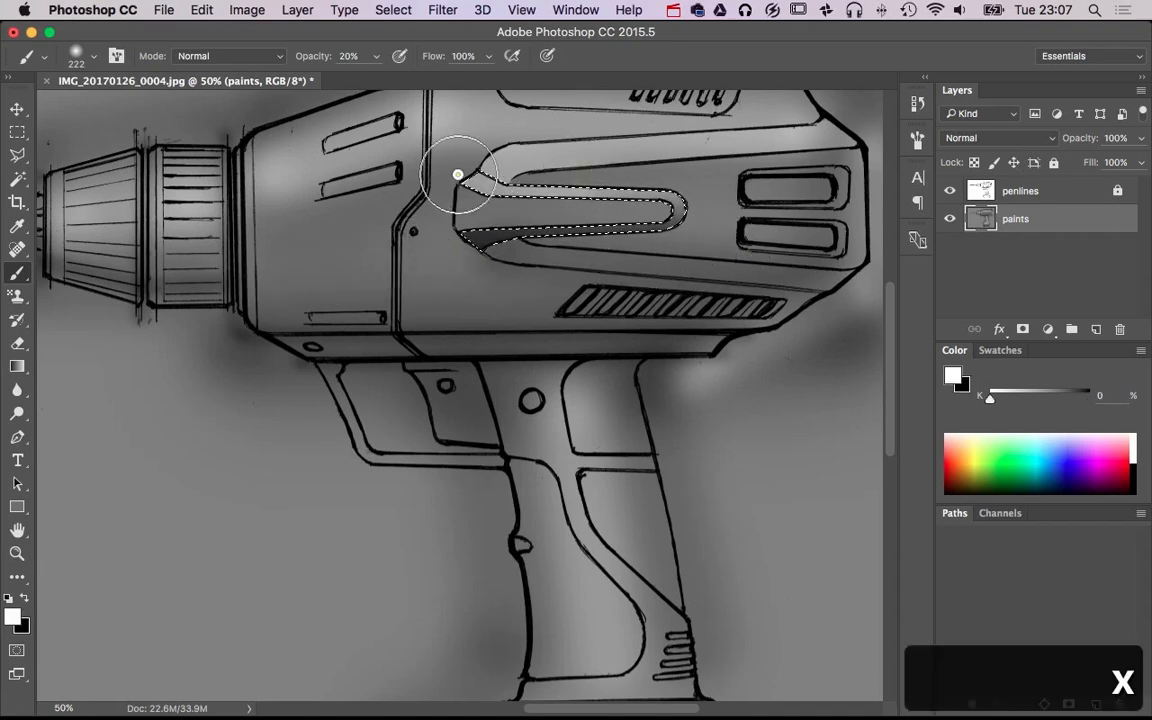
key(super+d)
scroll(765, 260, down, 2)
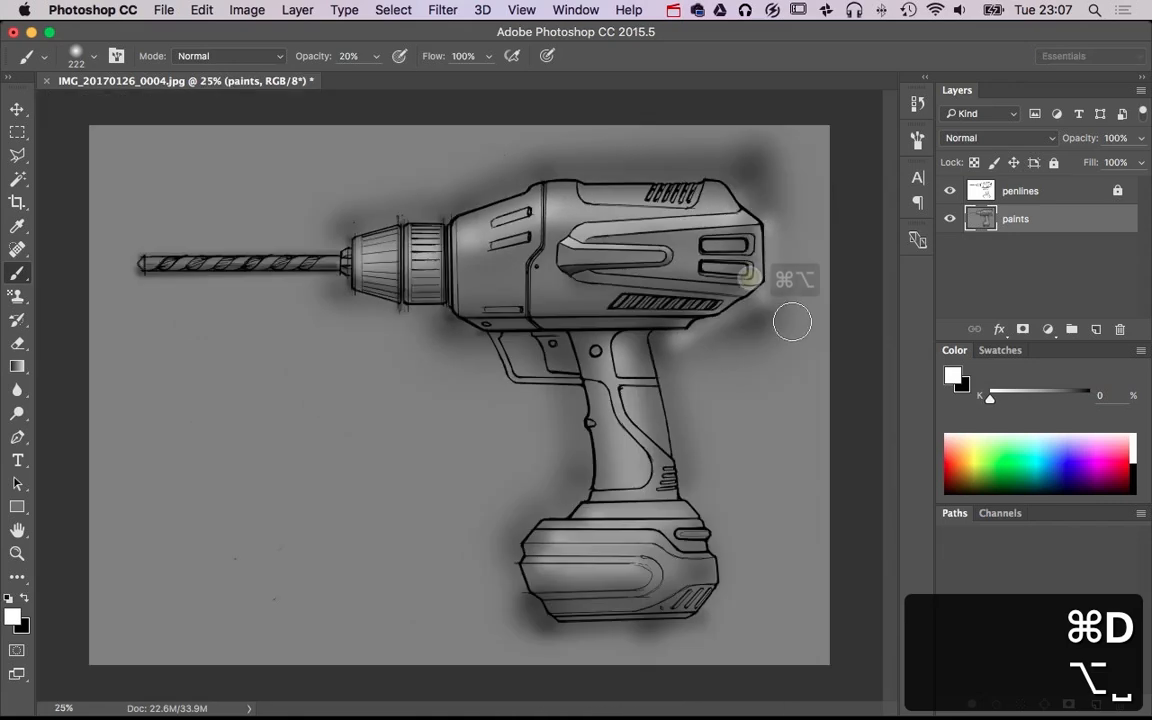
key(super+alt+z)
Invert the bevel selection, brush a white highlight on the central rib's front end at 110 px and 20% opacity, and deselect
scroll(633, 257, up, 4)
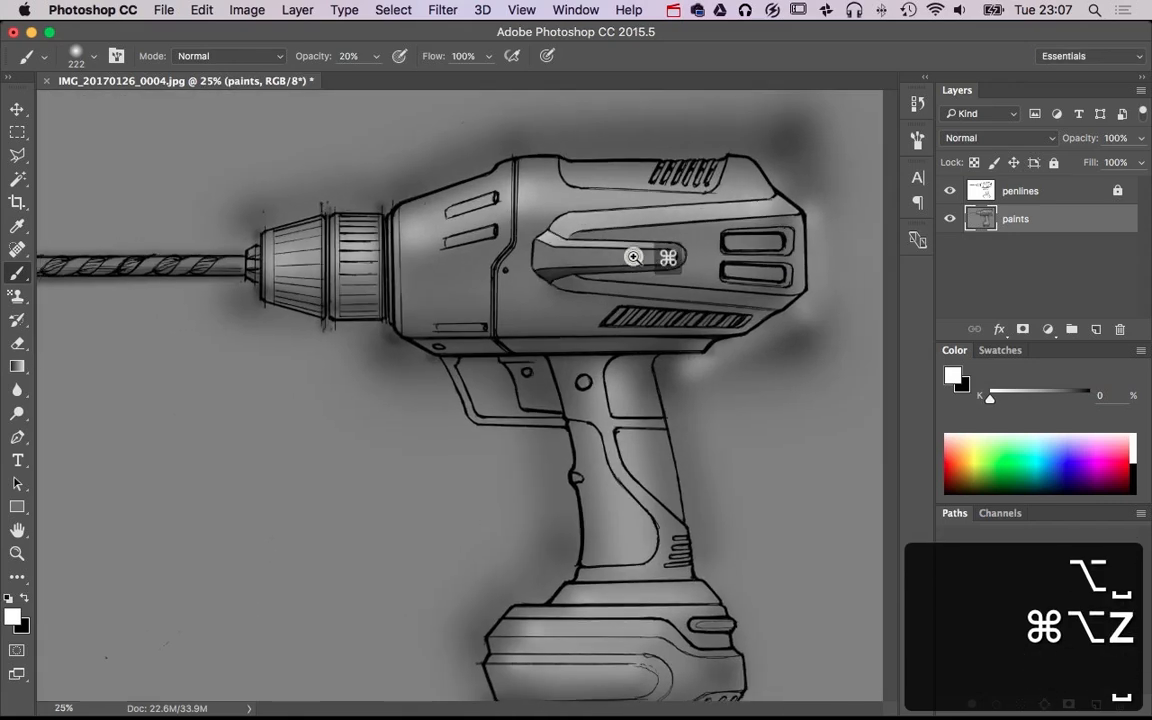
key(super+shift+i)
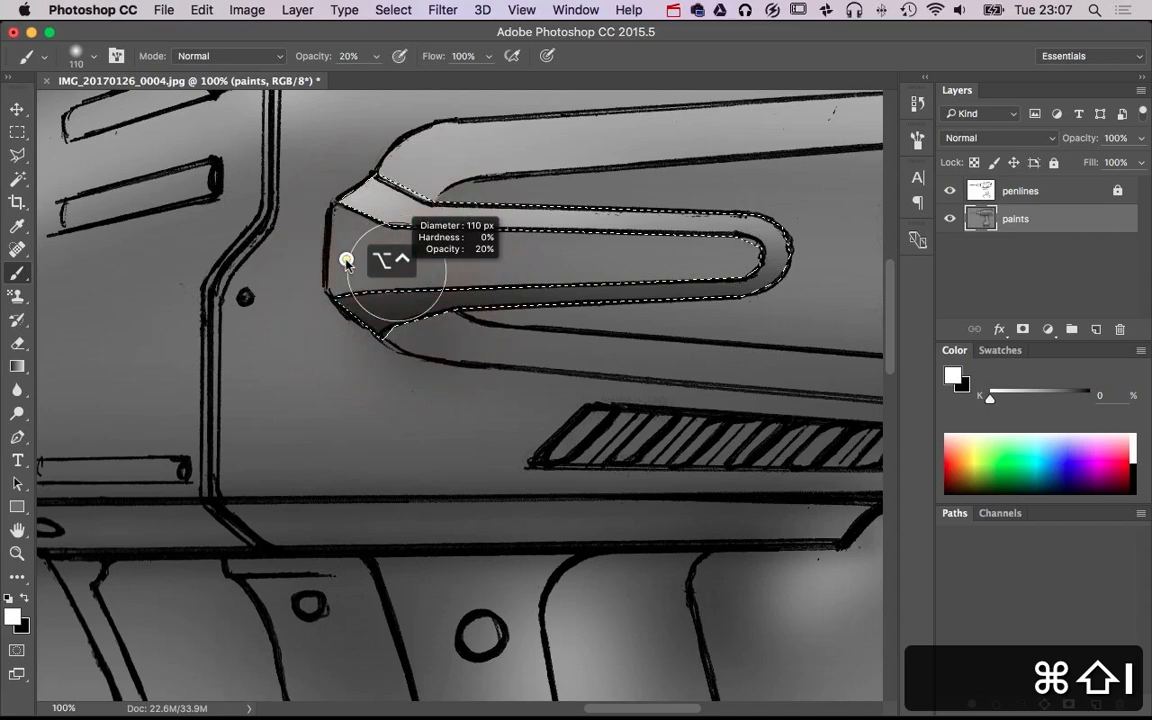
drag(383, 218, 381, 268)
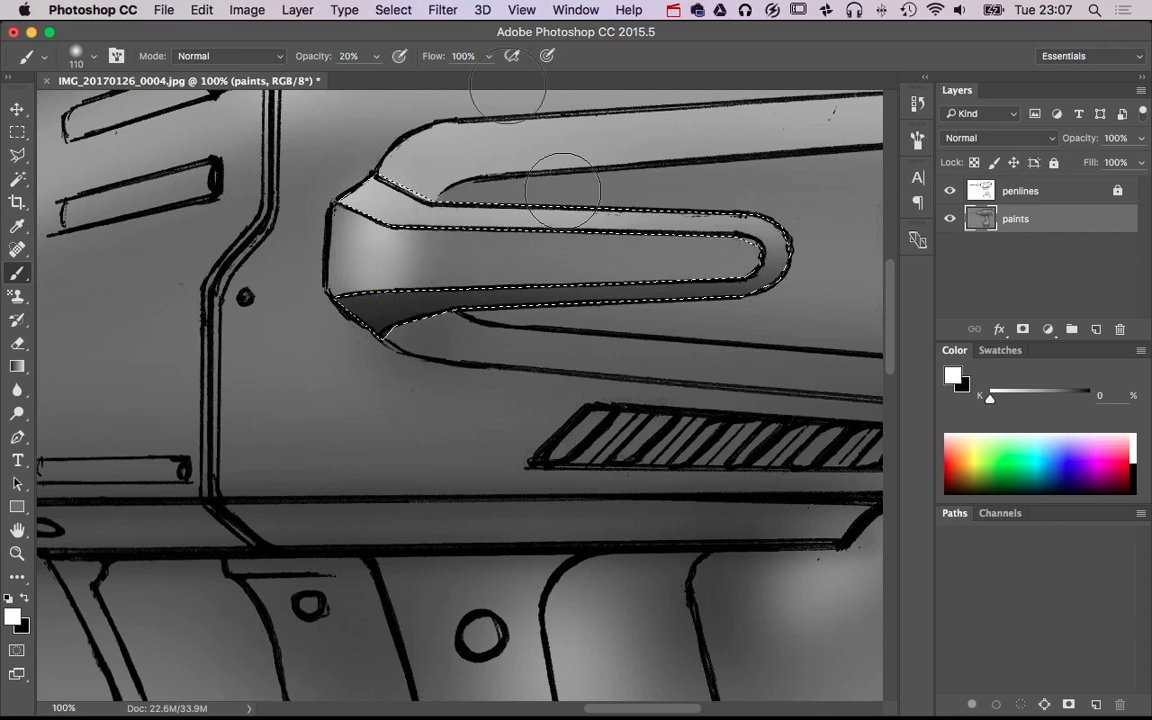
key(1)
key(2)
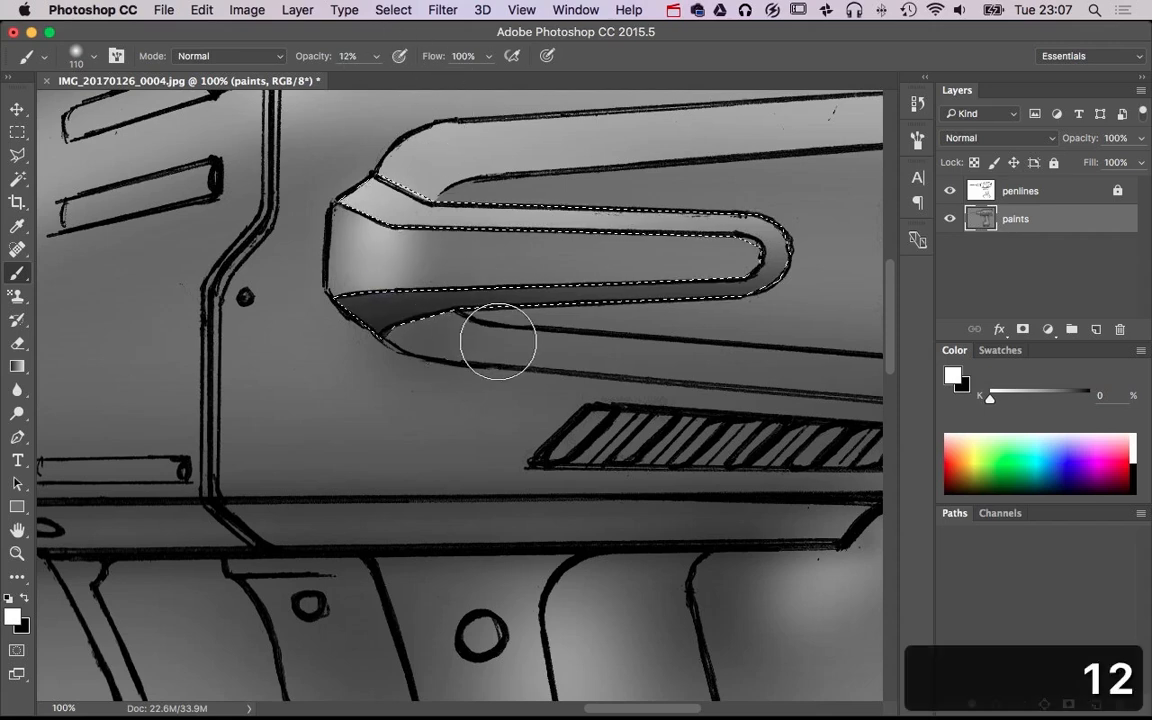
key(2)
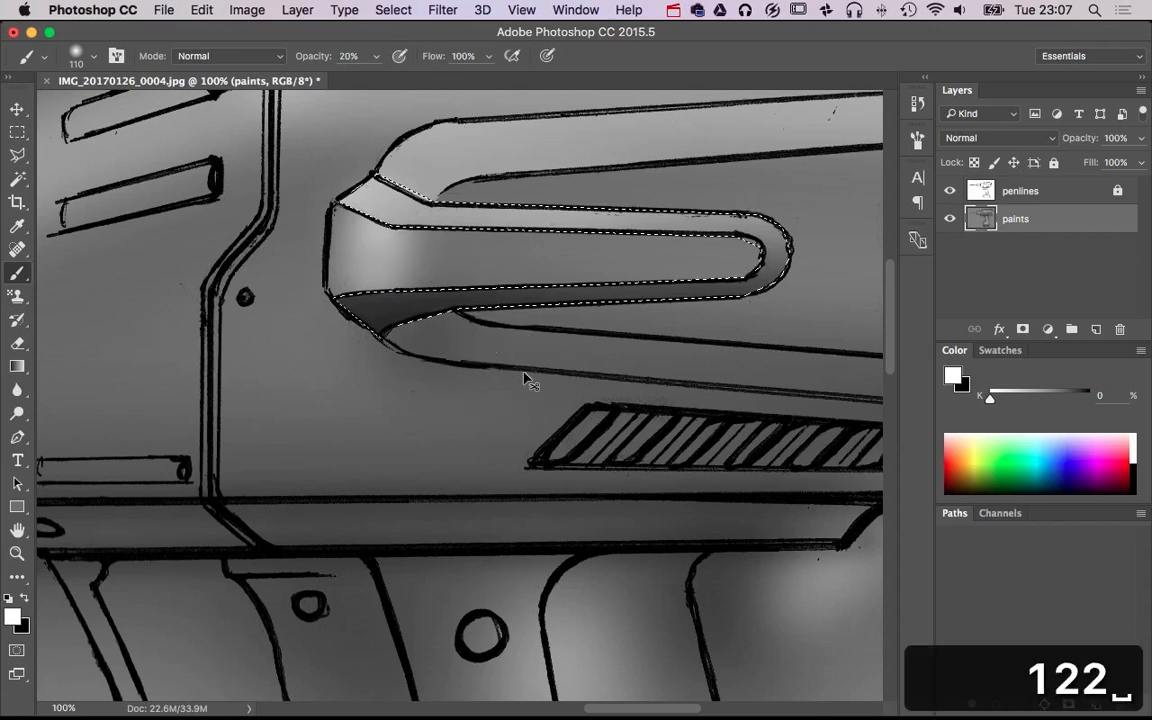
key(super+d)
Outline the lower groove beneath the housing's central rib, from its front tip to the rear edge, with the Polygonal Lasso
scroll(570, 370, down, 2)
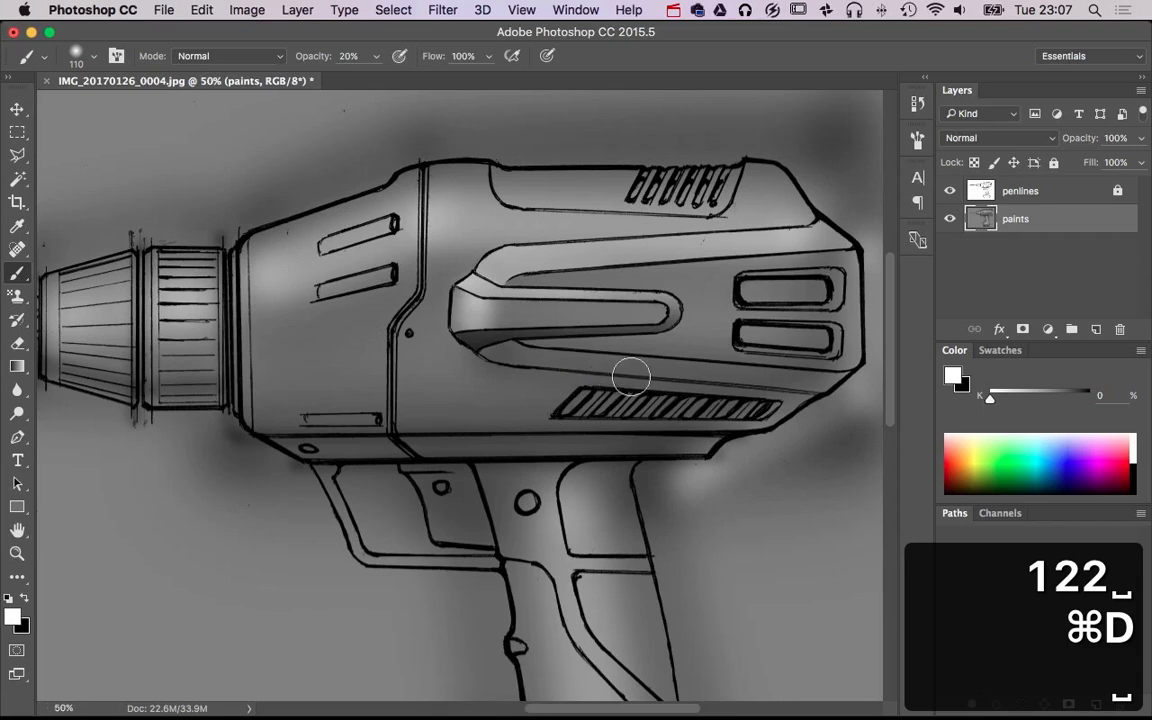
drag(621, 390, 398, 393)
key(x)
key(x)
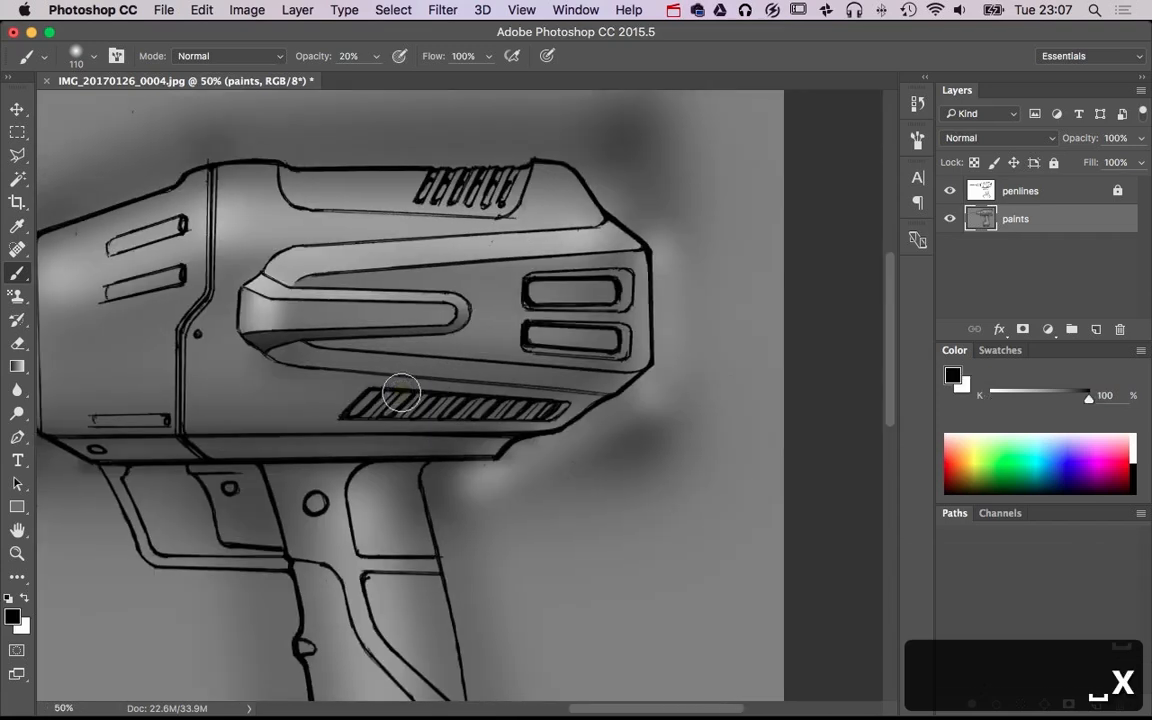
scroll(414, 360, up, 1)
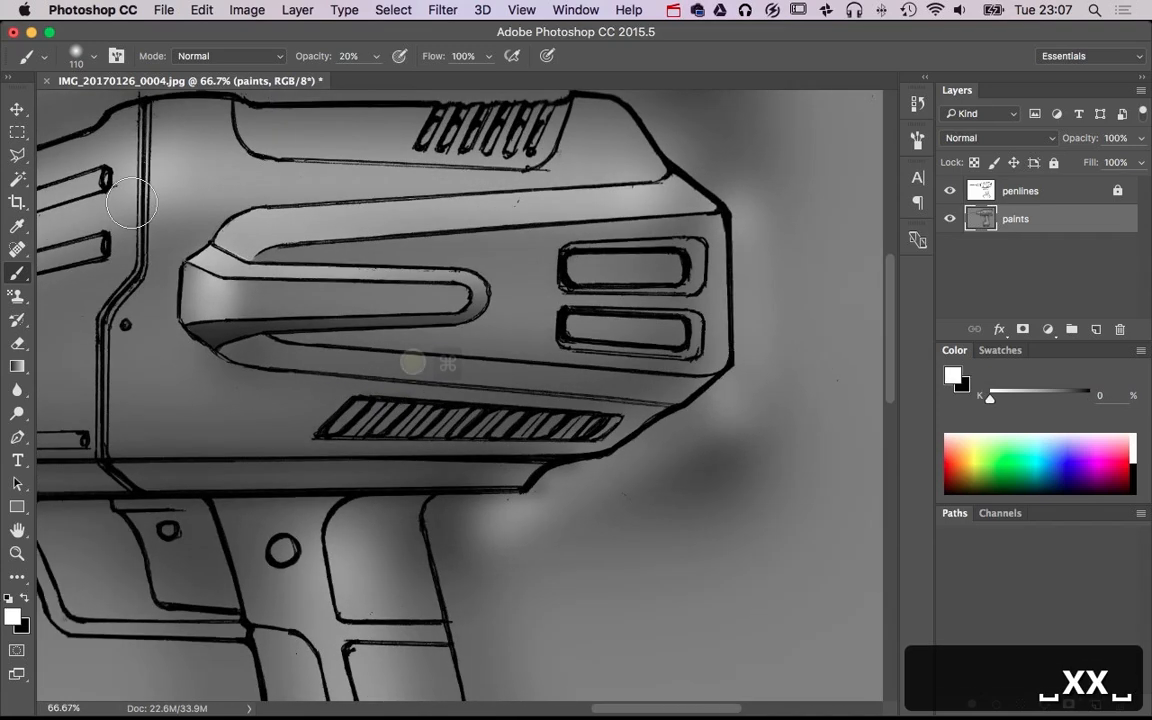
click(20, 158)
click(222, 345)
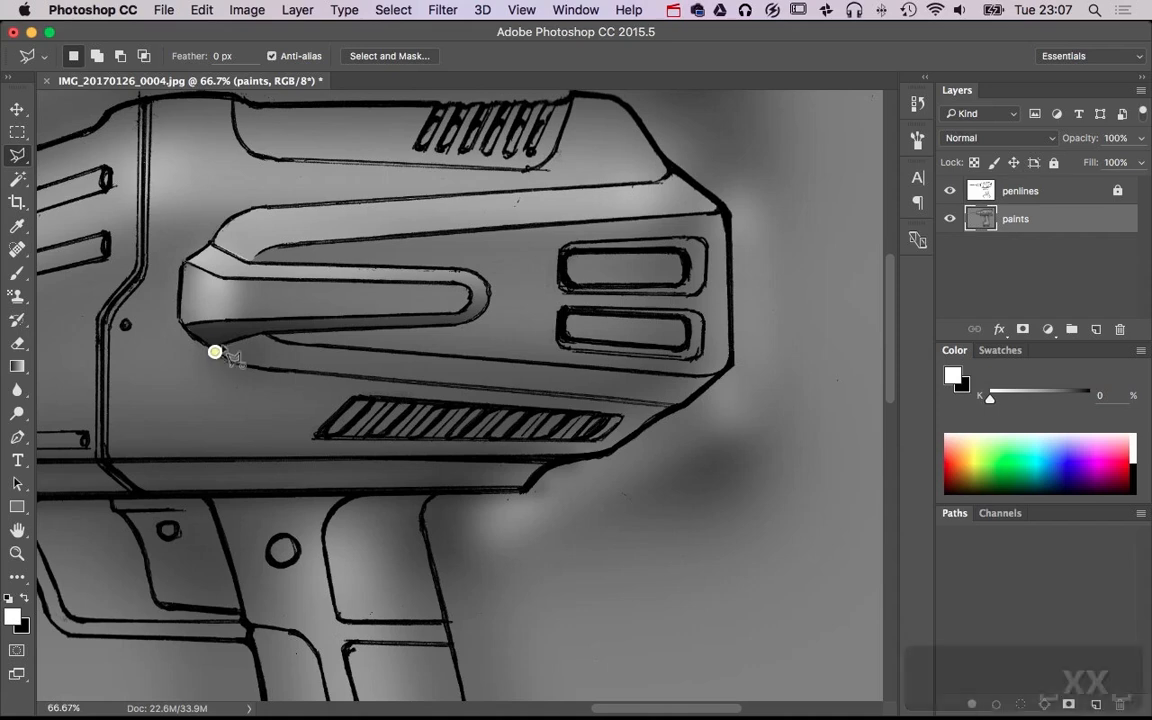
click(267, 333)
click(282, 341)
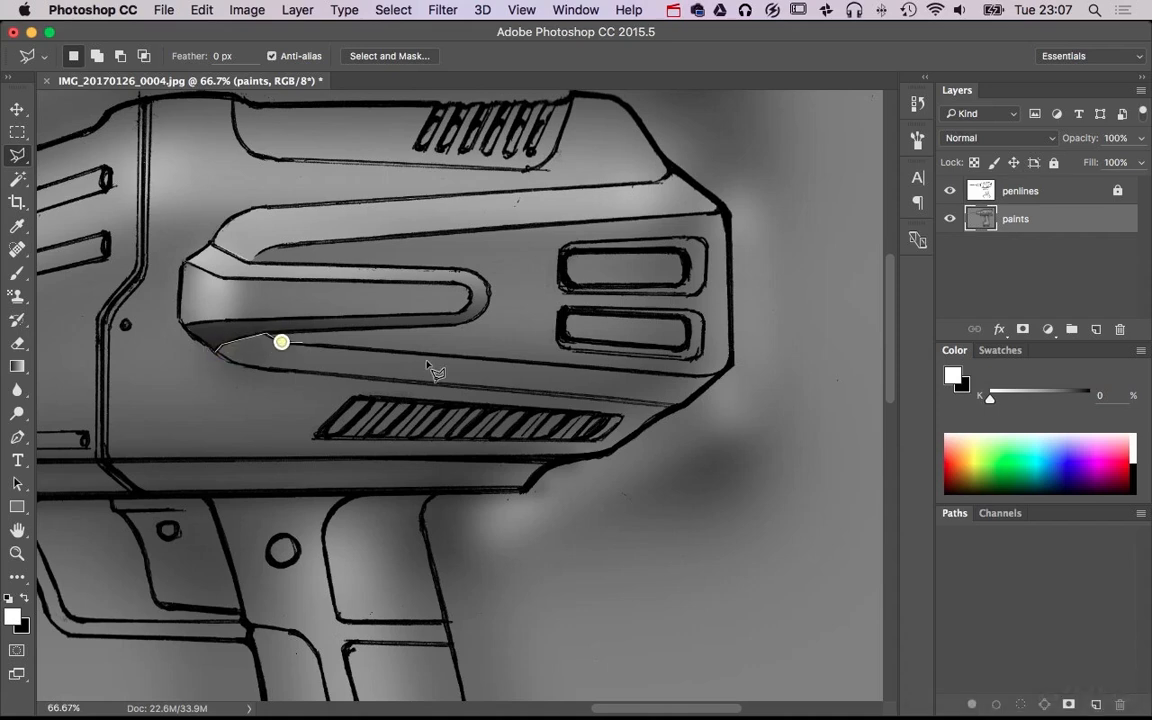
click(725, 372)
click(672, 407)
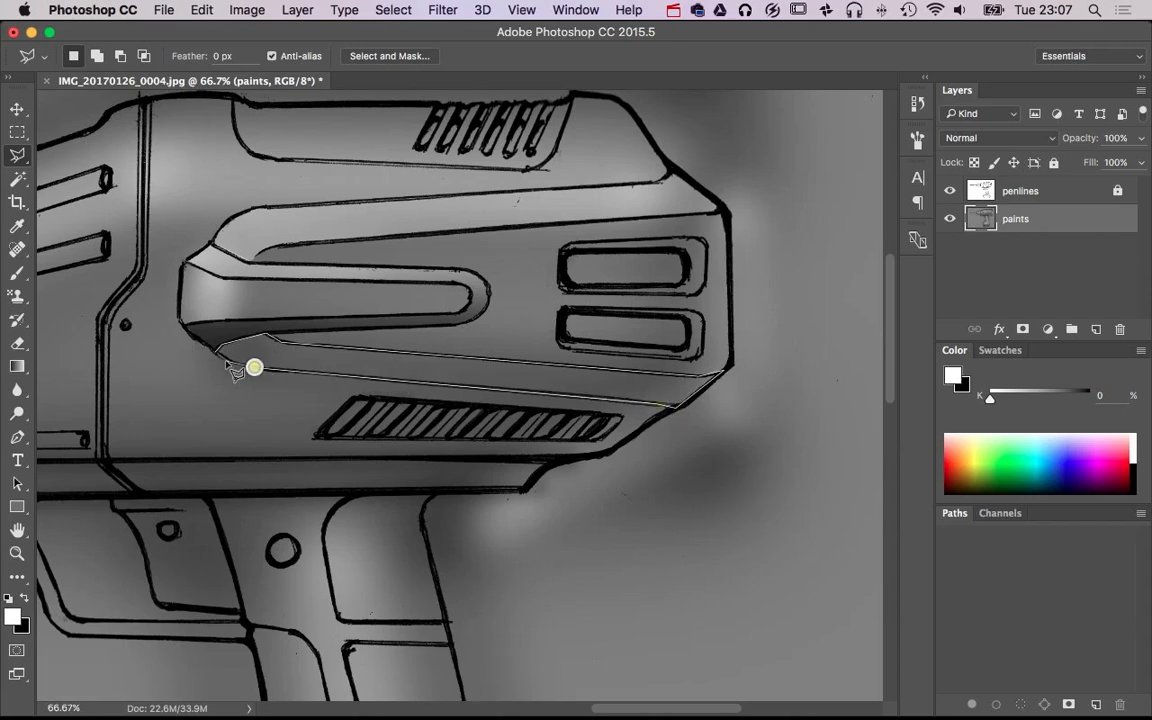
click(218, 358)
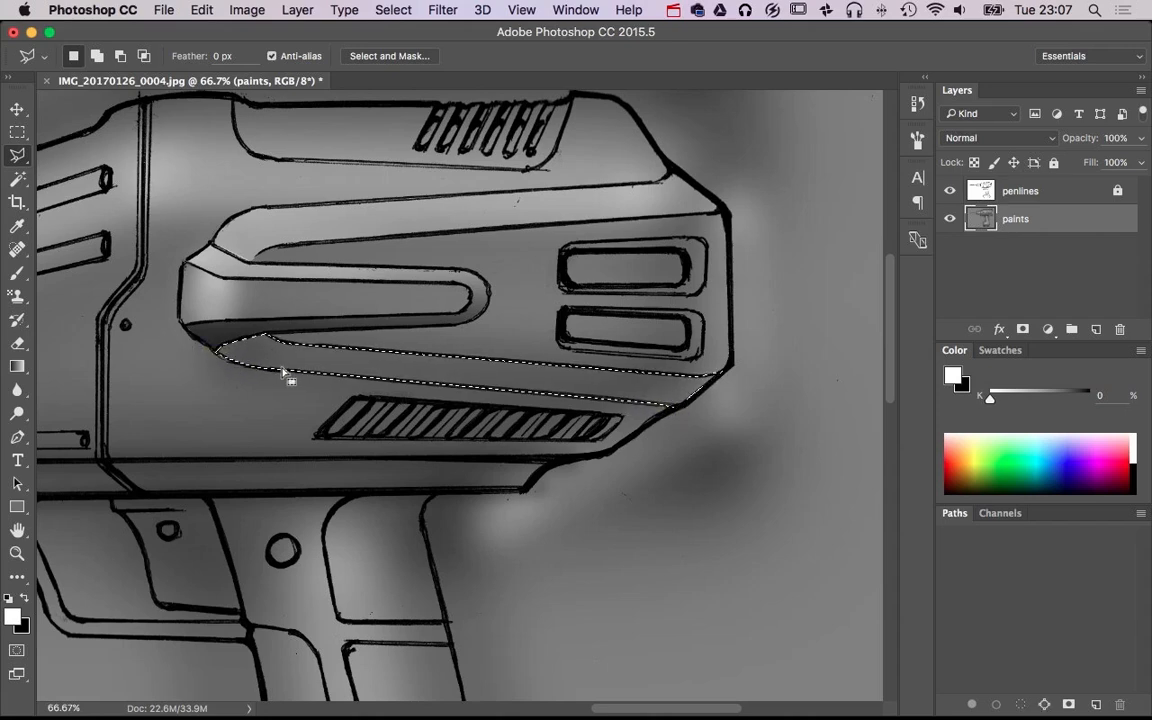
Shade the selected lower groove black with the 182 px brush at 20% opacity, darkest toward its front tip, and deselect
key(b)
mouse_move(267, 372)
mouse_down()
mouse_move(288, 370)
mouse_move(225, 343)
mouse_move(735, 383)
mouse_up()
key(x)
mouse_move(735, 383)
mouse_down()
mouse_move(343, 375)
mouse_move(178, 350)
mouse_up()
drag(178, 350, 270, 331)
key(super+d)
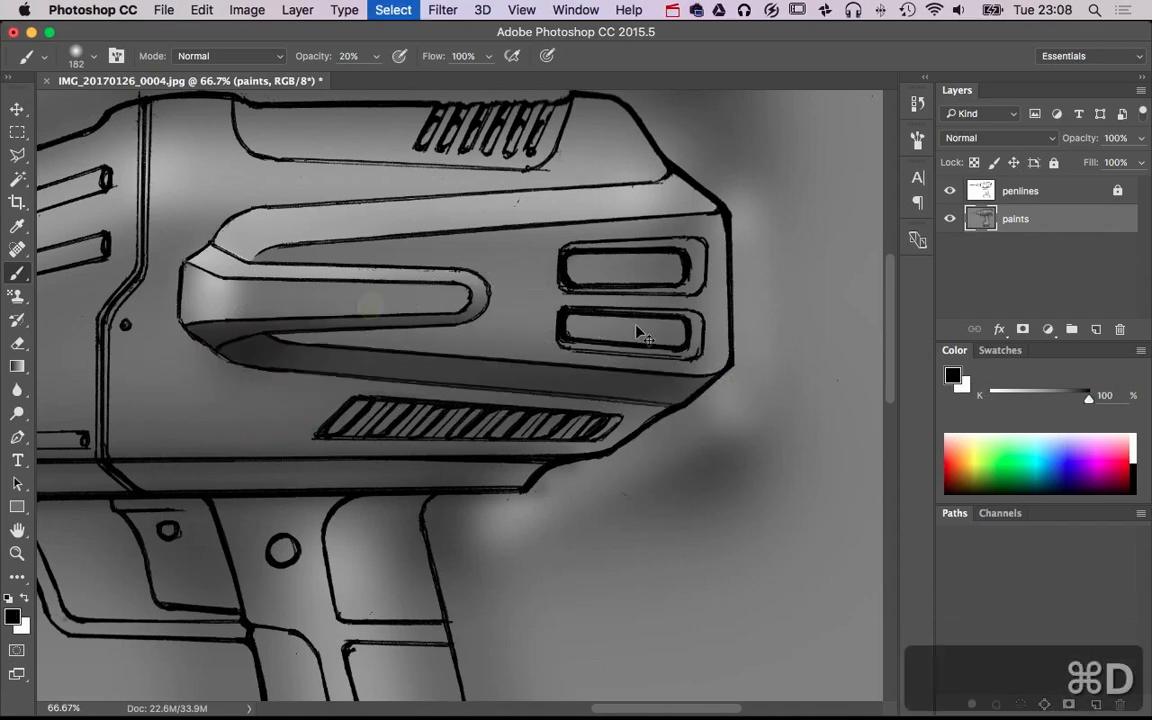
scroll(718, 373, down, 1)
key(super+alt+z)
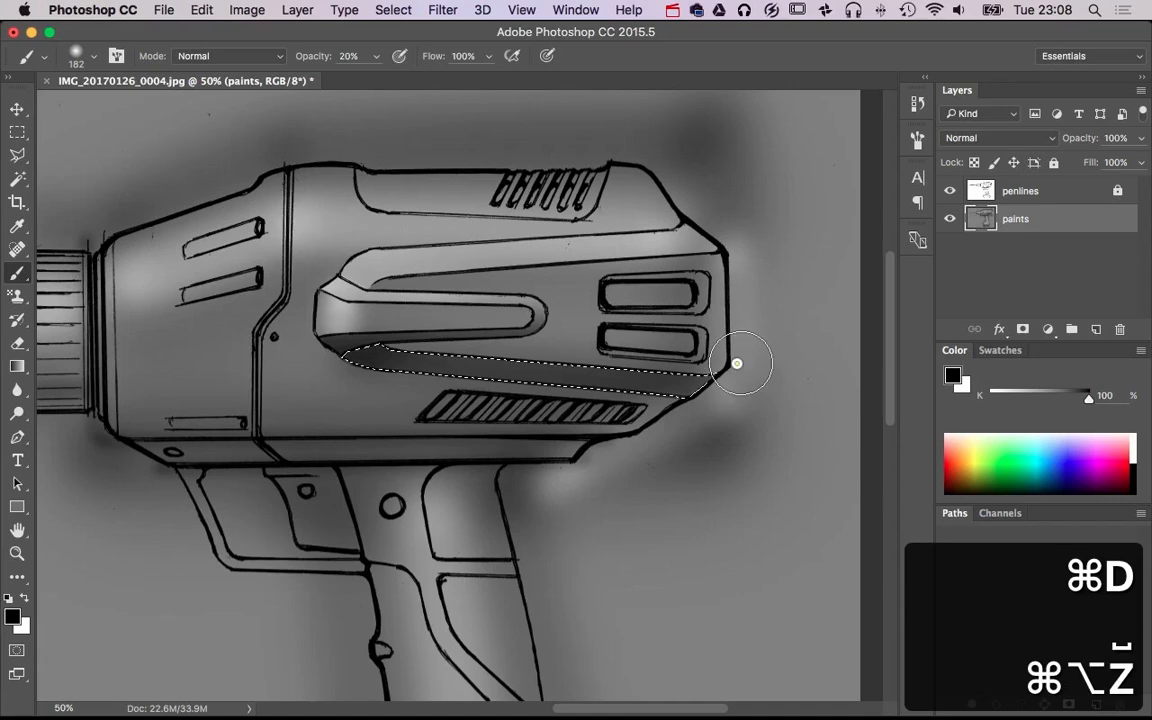
key(super+d)
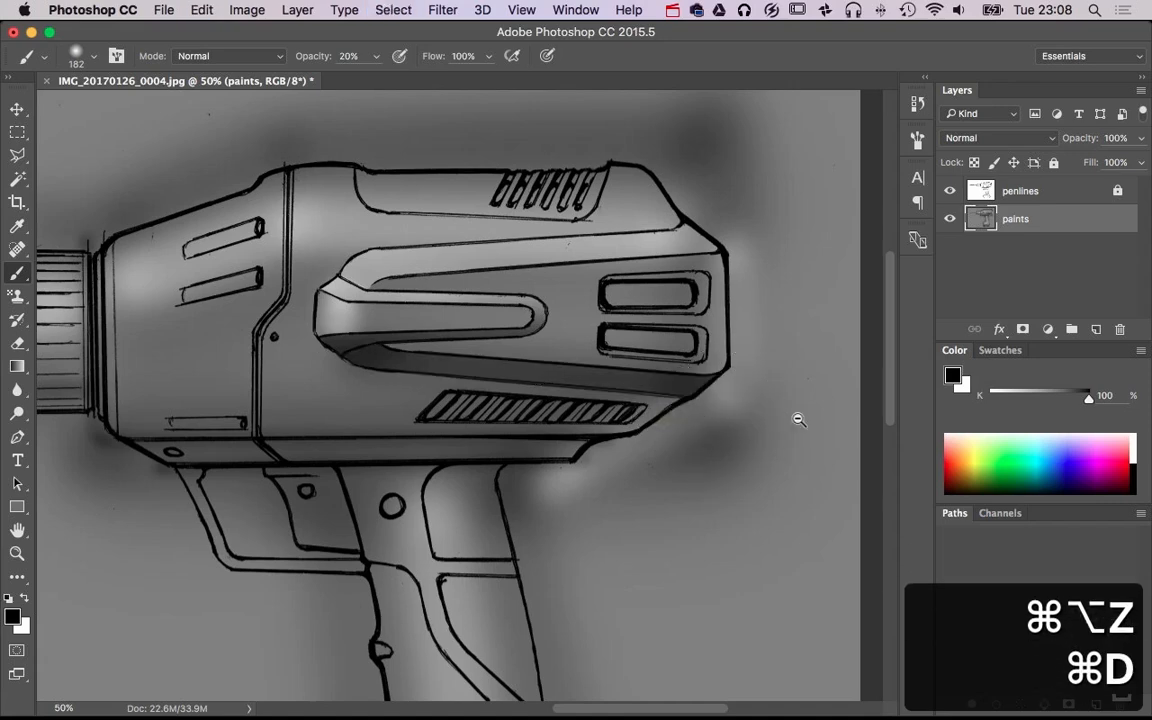
Outline the narrow strip along the housing's underside, above the trigger and handle, with the Polygonal Lasso
scroll(746, 416, down, 1)
scroll(746, 416, down, 1)
scroll(681, 301, up, 4)
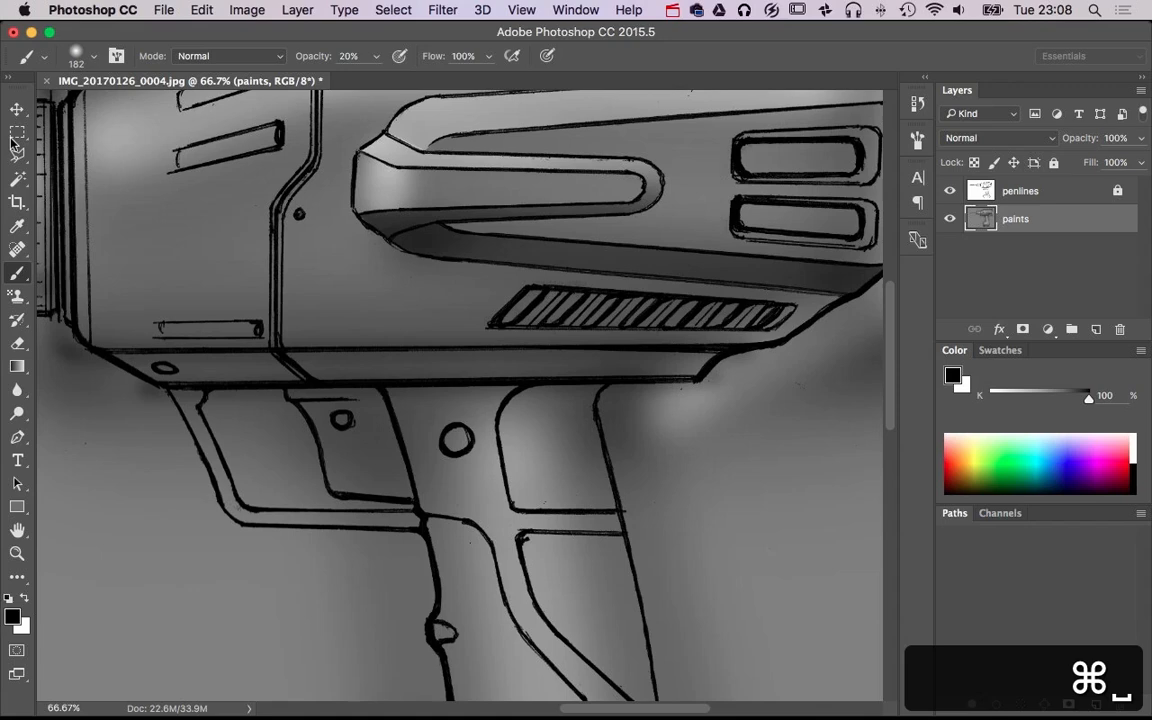
click(17, 154)
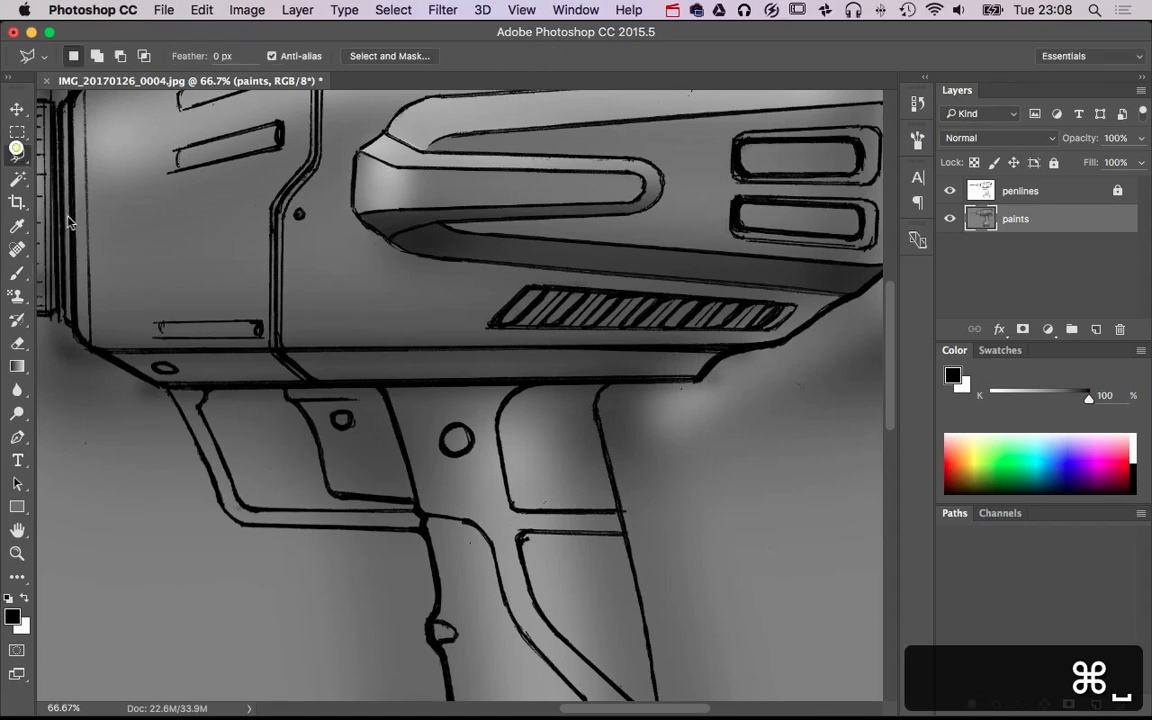
click(95, 350)
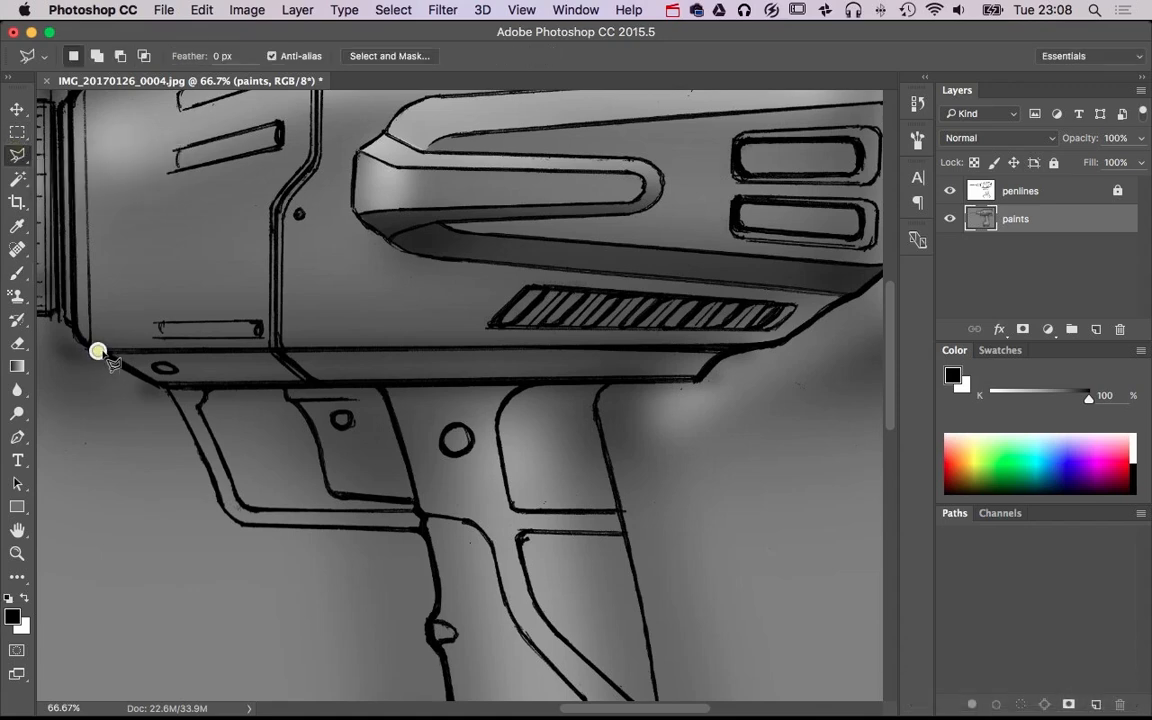
click(761, 348)
click(702, 379)
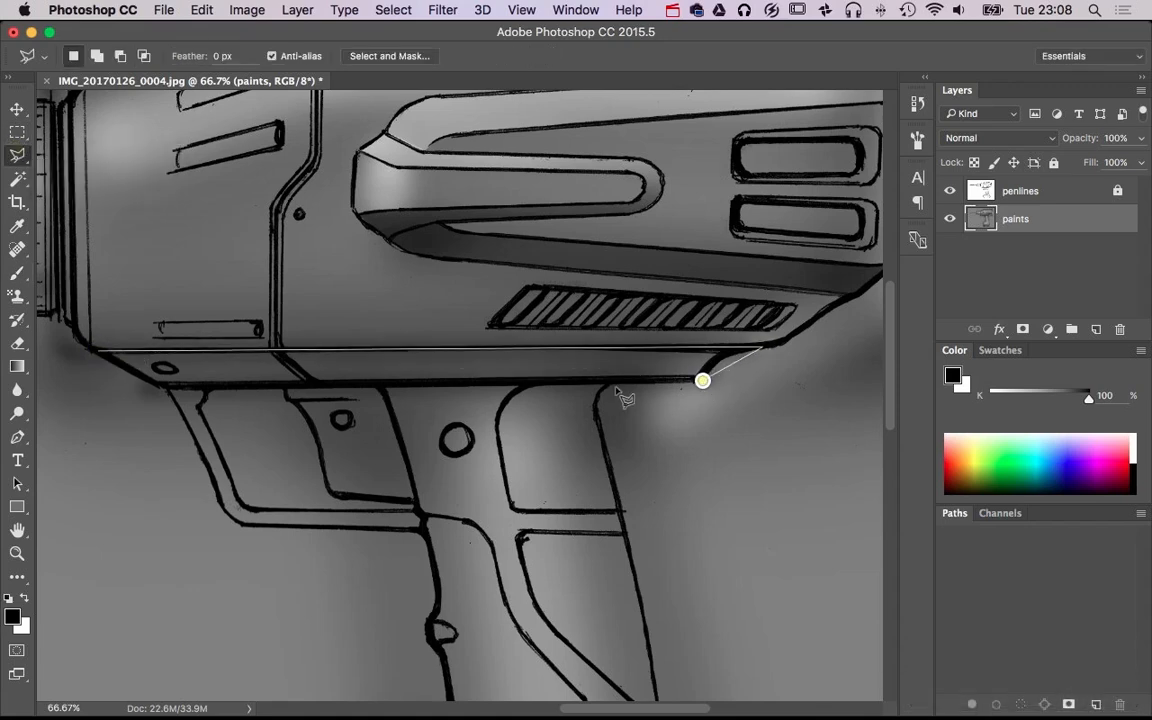
double_click(133, 388)
Brush a black shadow along the selected underside strip's upper edge with the 182 px brush and deselect
key(b)
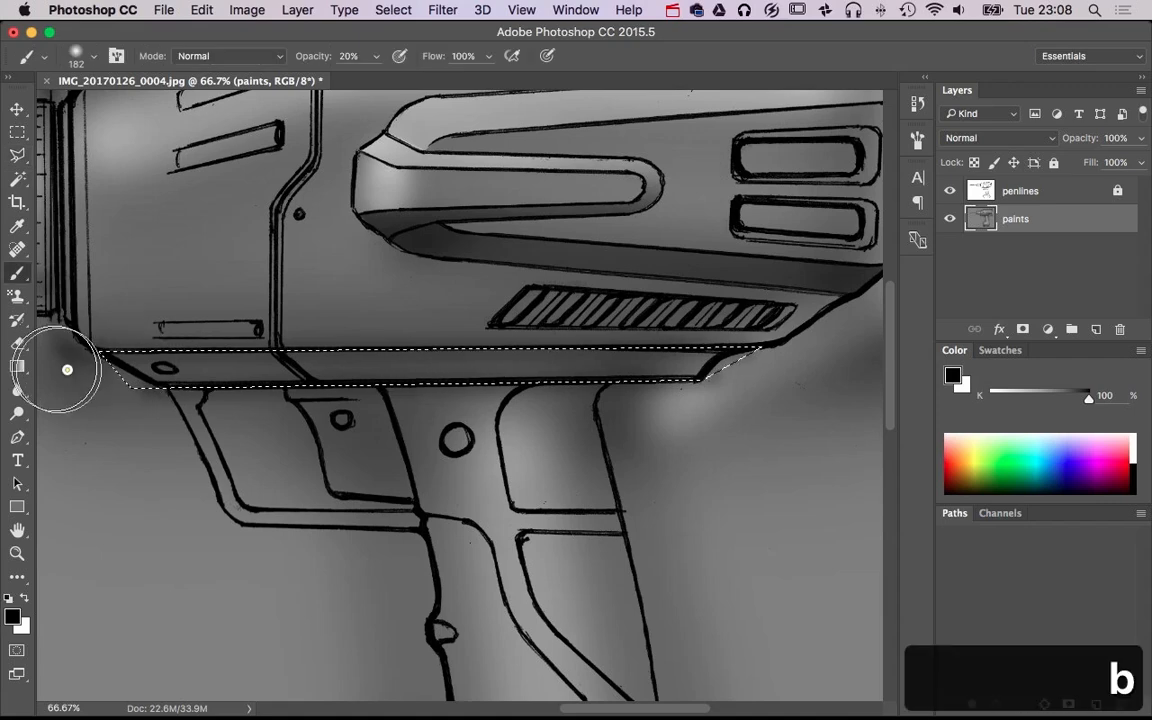
mouse_move(836, 340)
mouse_down()
mouse_move(553, 345)
mouse_move(57, 316)
mouse_up()
key(super+d)
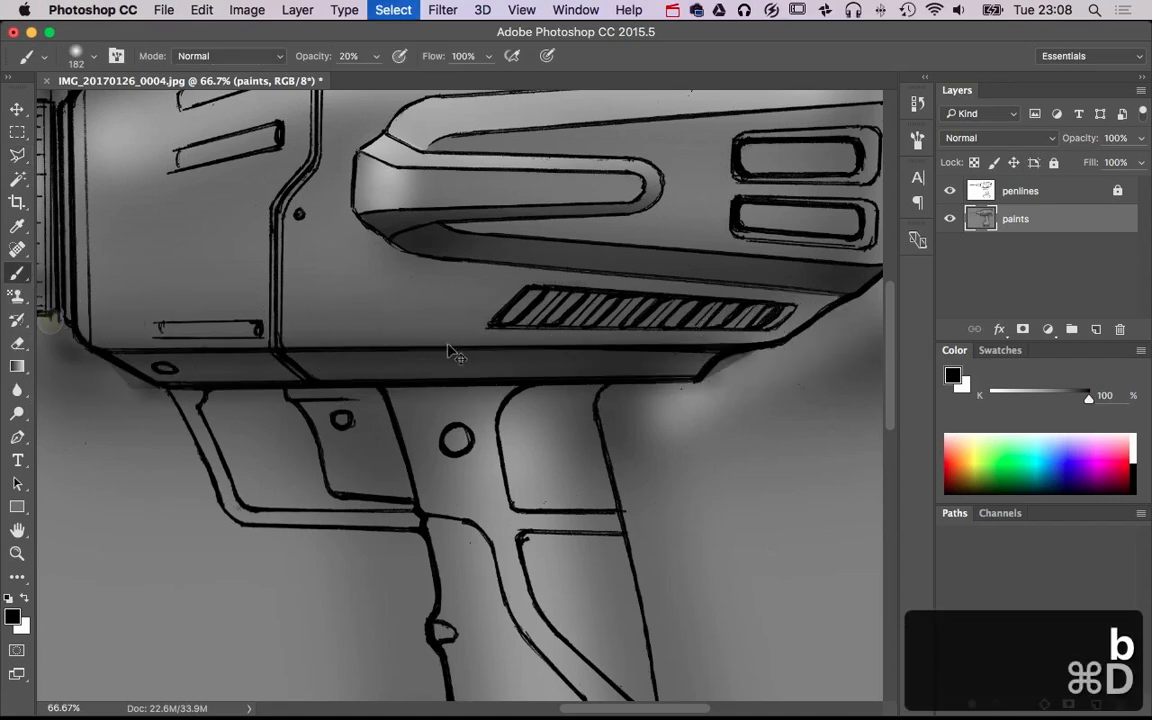
Select both slanted vent slots on the front housing as one combined selection with the Polygonal Lasso
key(alt+space)
click(519, 353)
click(509, 347)
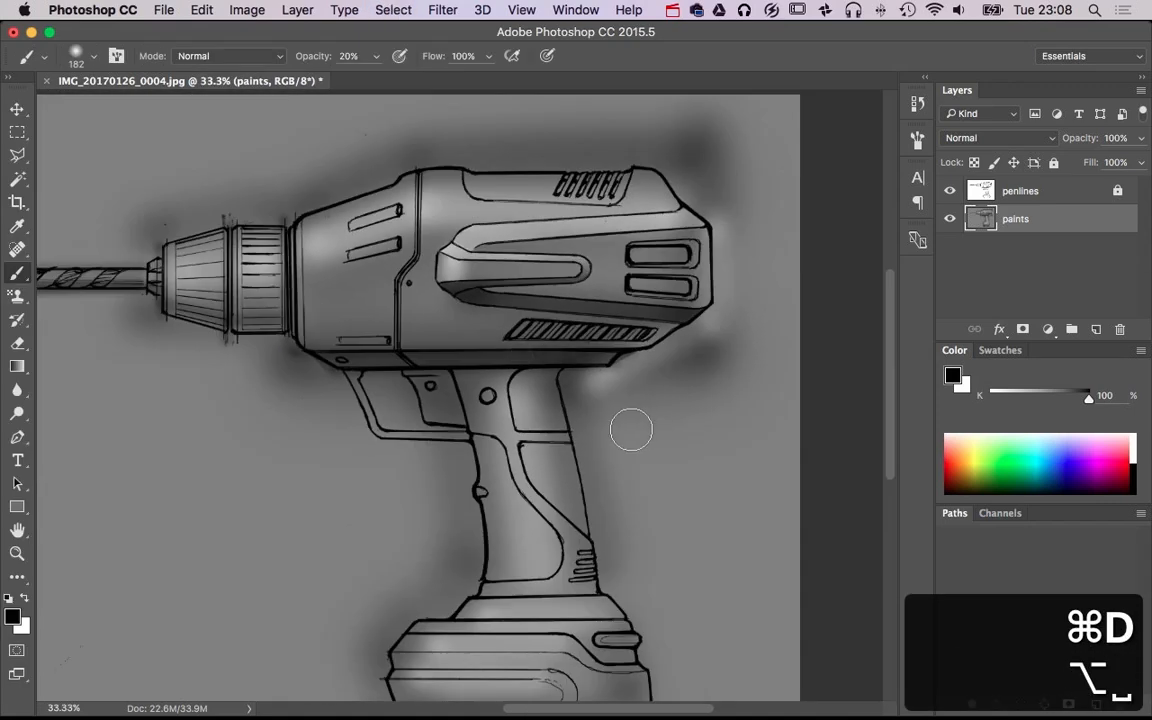
drag(631, 430, 635, 290)
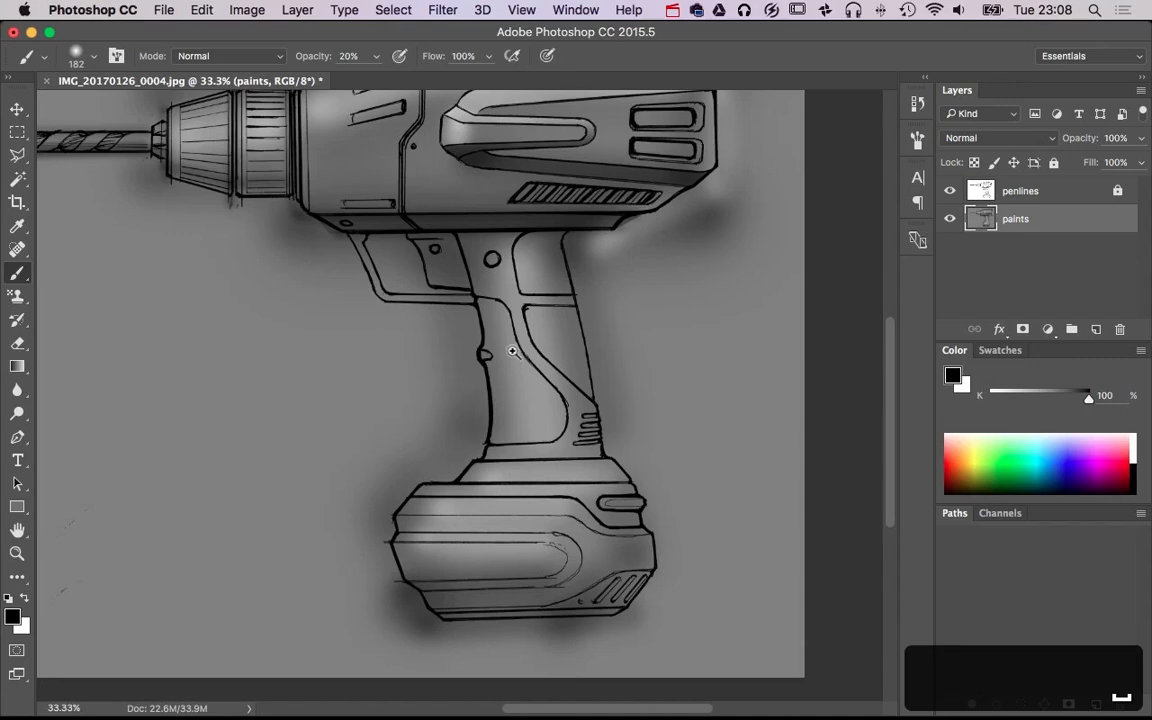
drag(522, 318, 512, 481)
drag(429, 342, 430, 419)
drag(430, 413, 494, 401)
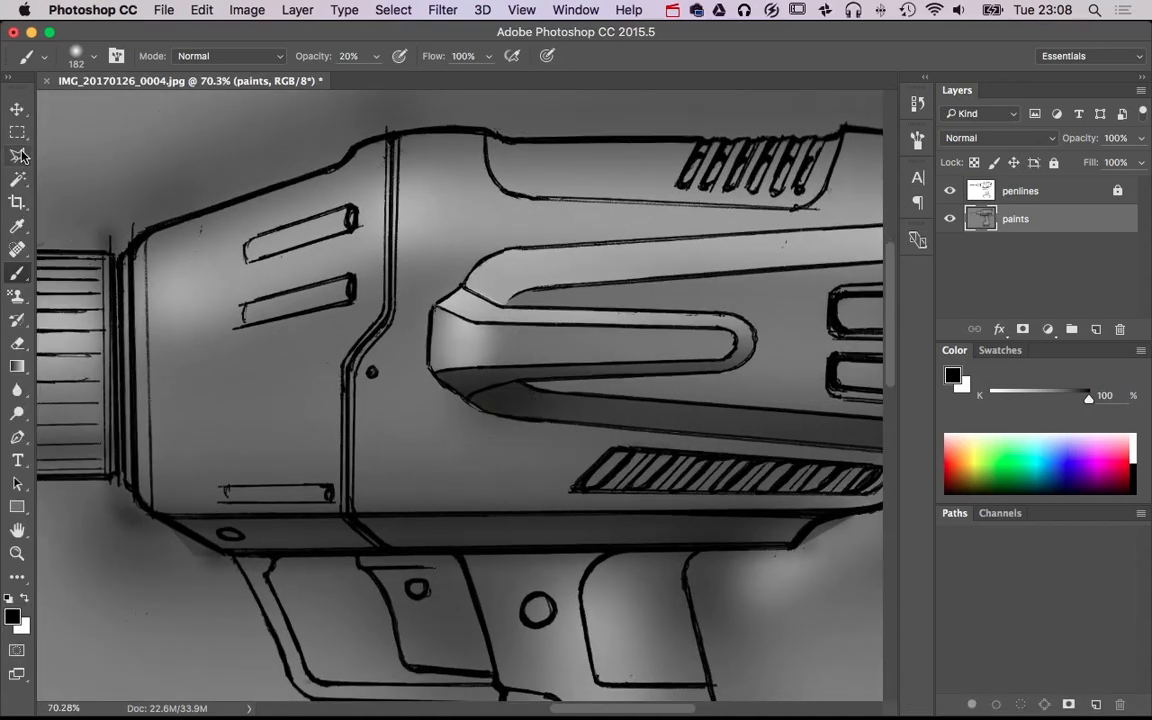
click(19, 155)
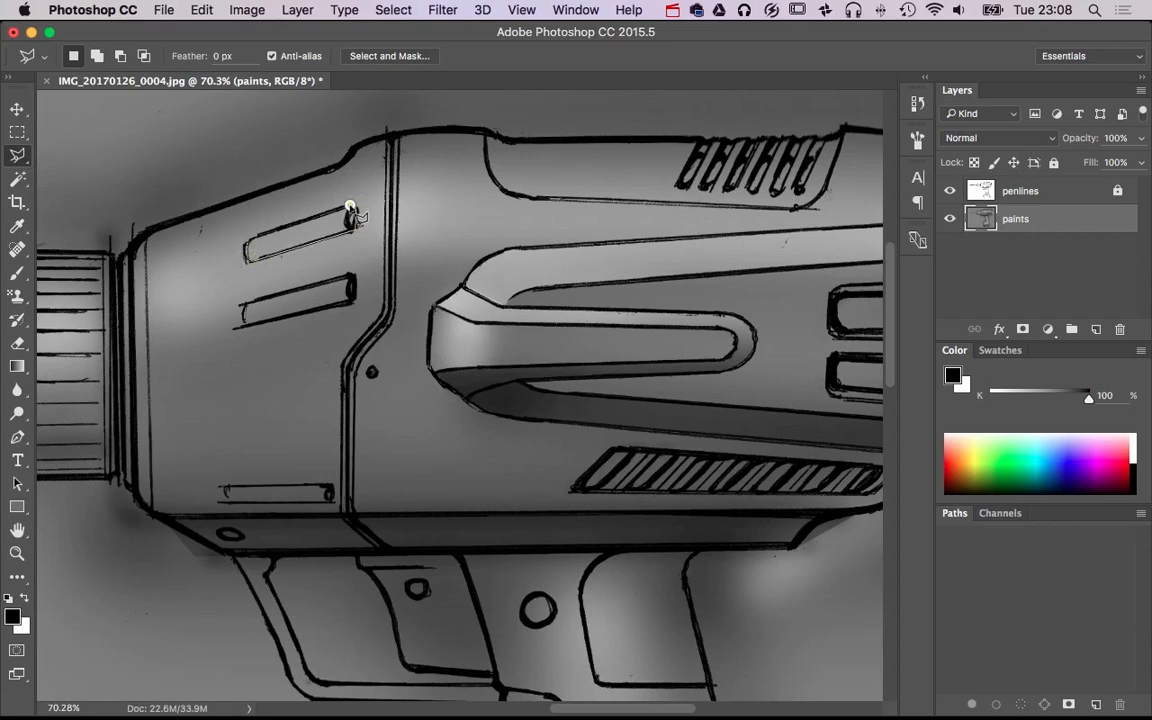
key(shift)
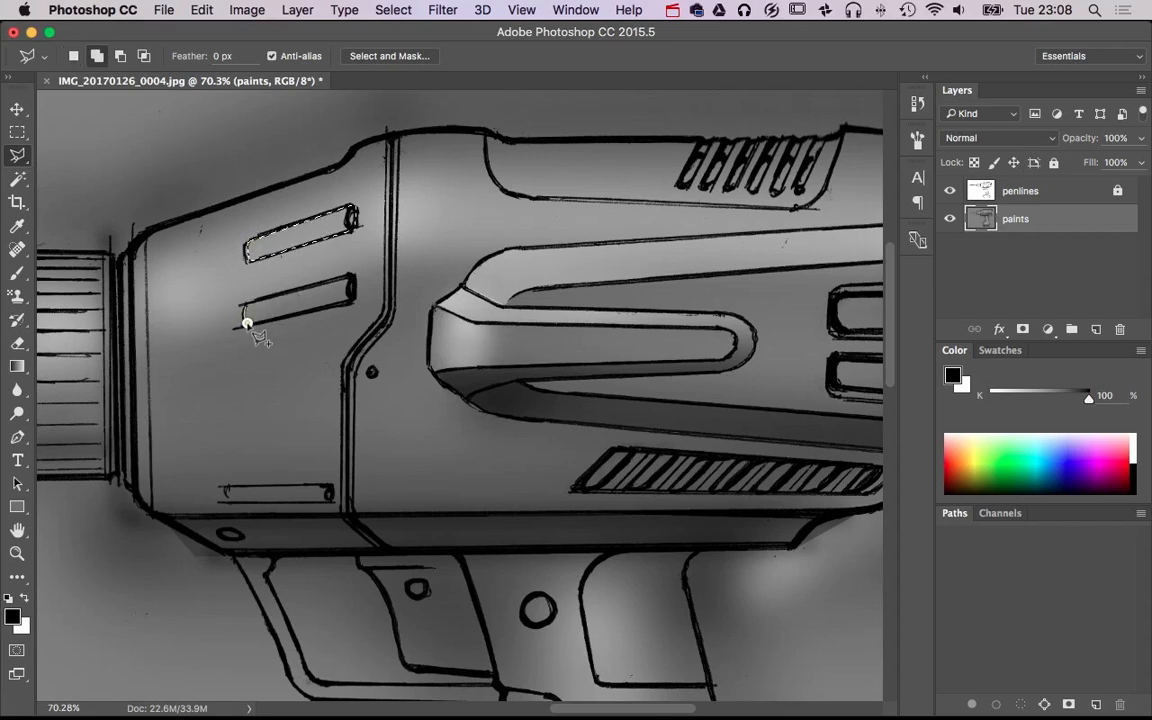
click(346, 277)
Brush black shadows along the upper edges and rear ends of the two selected slots with a 50 px brush, keeping the selection
key(b)
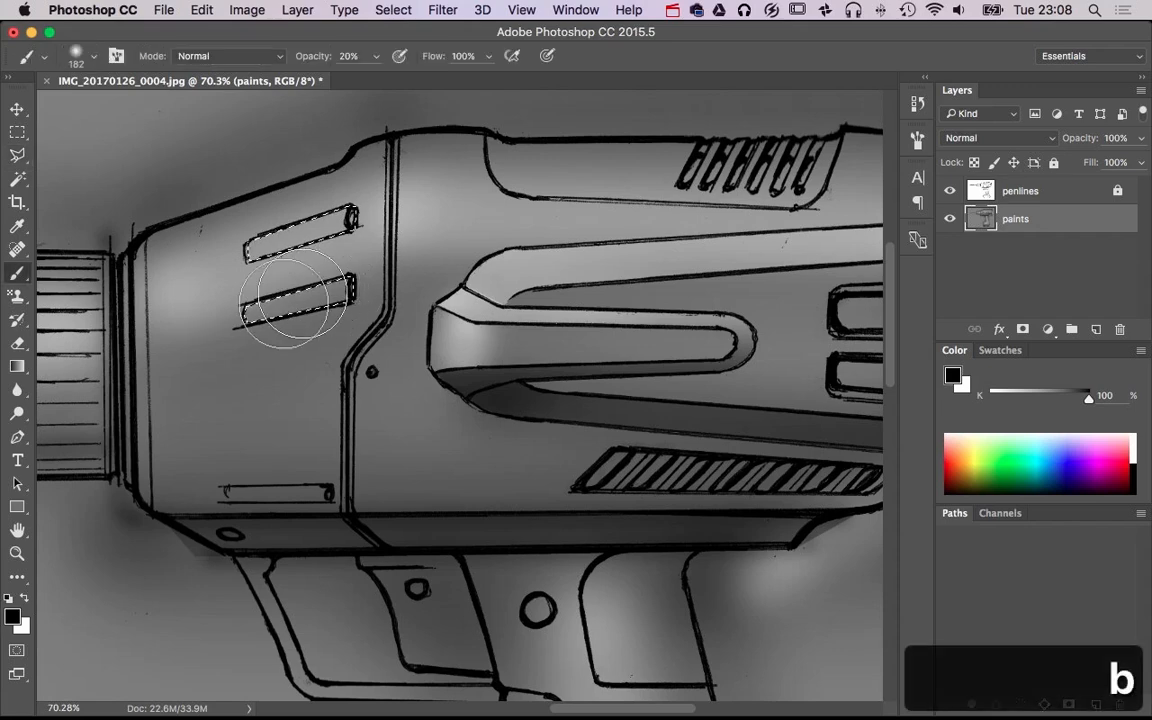
drag(270, 352, 255, 352)
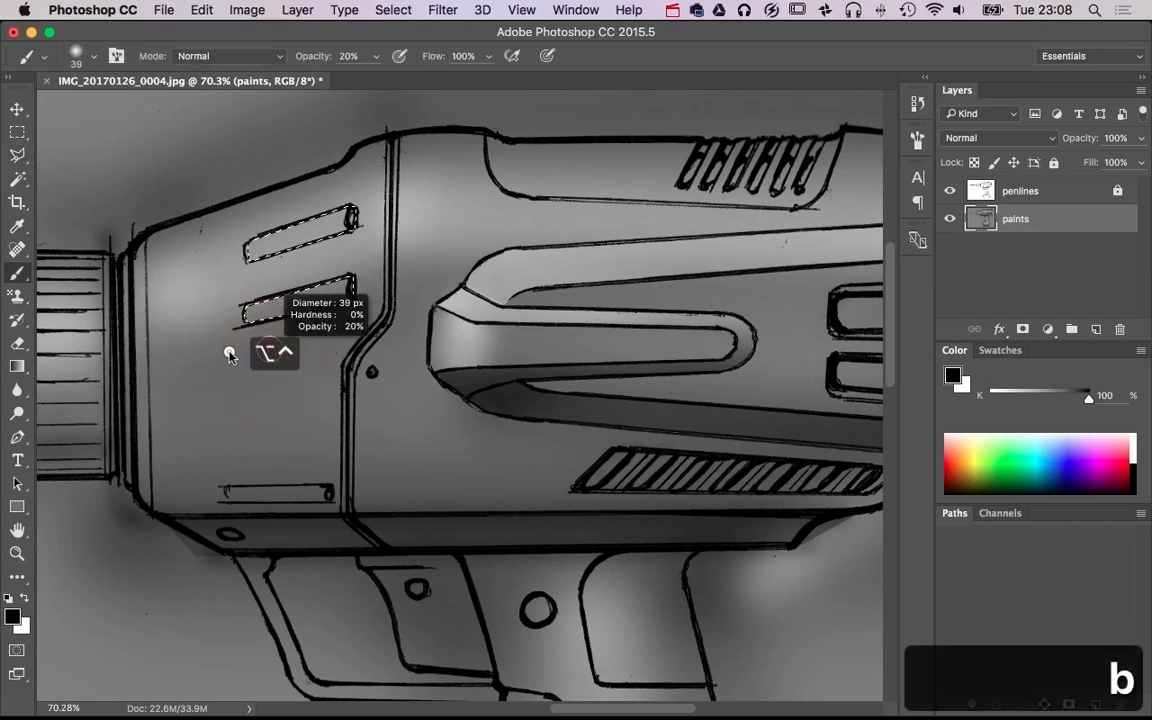
drag(235, 297, 384, 276)
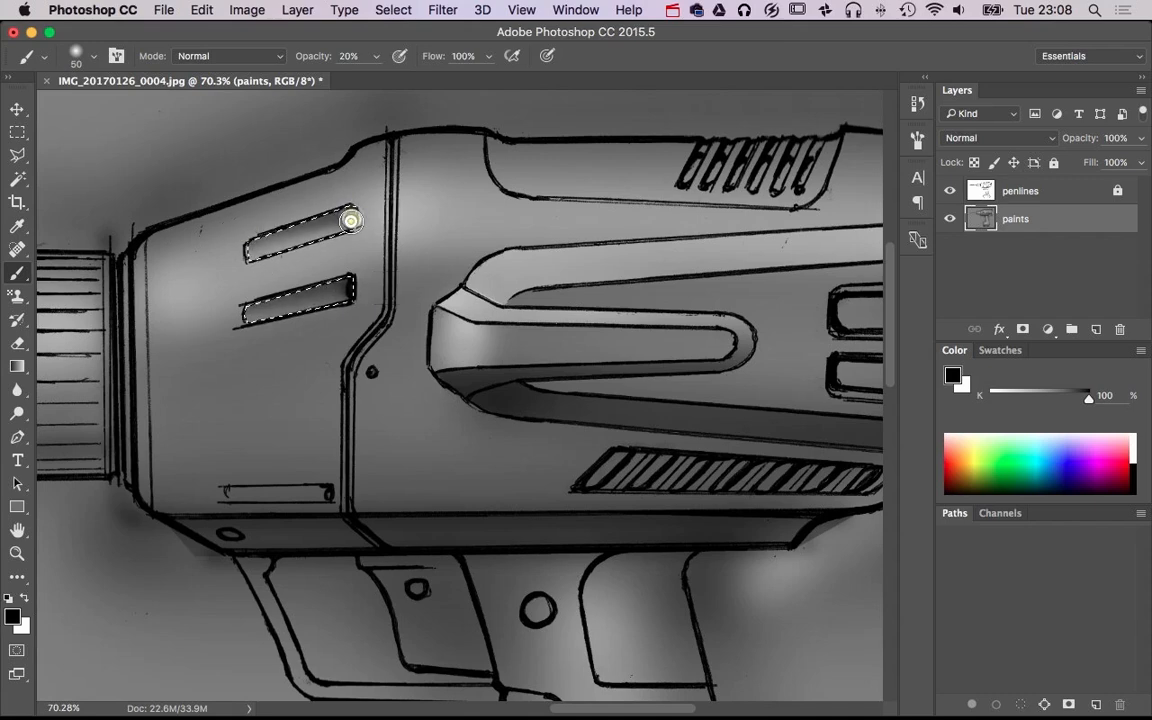
key(super+d)
key(super+alt+z)
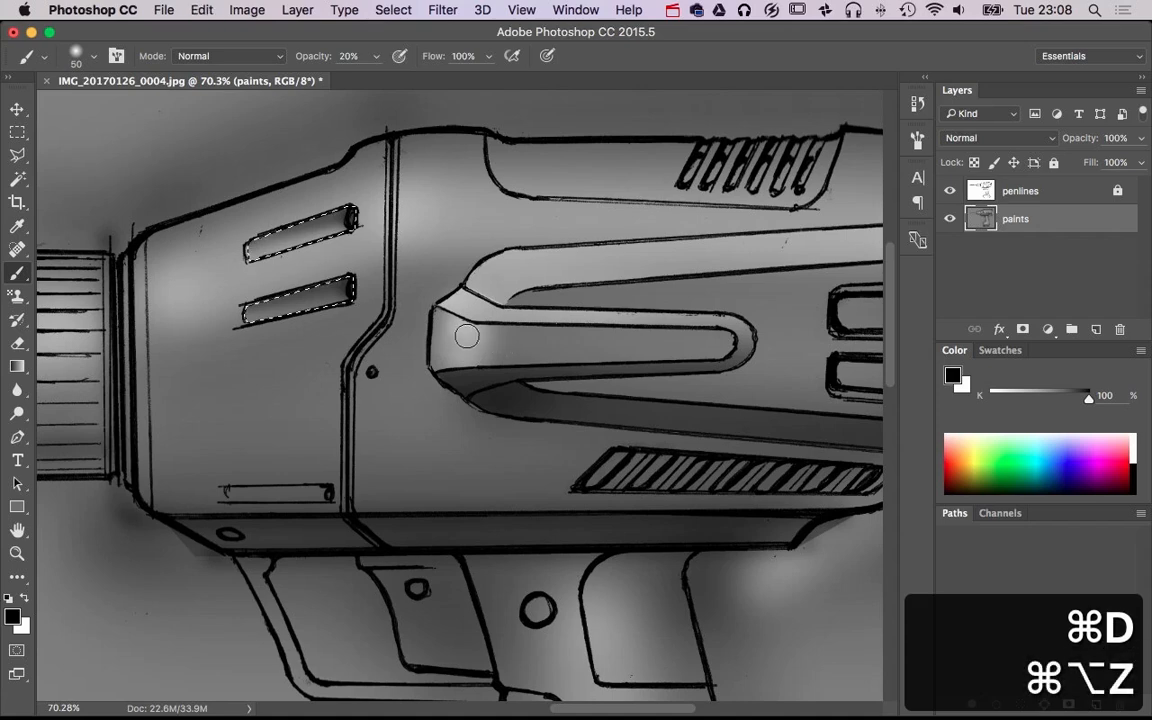
Brush white highlights along the lower edges of the two slanted slots at 50 px and 20% opacity, and deselect
key(x)
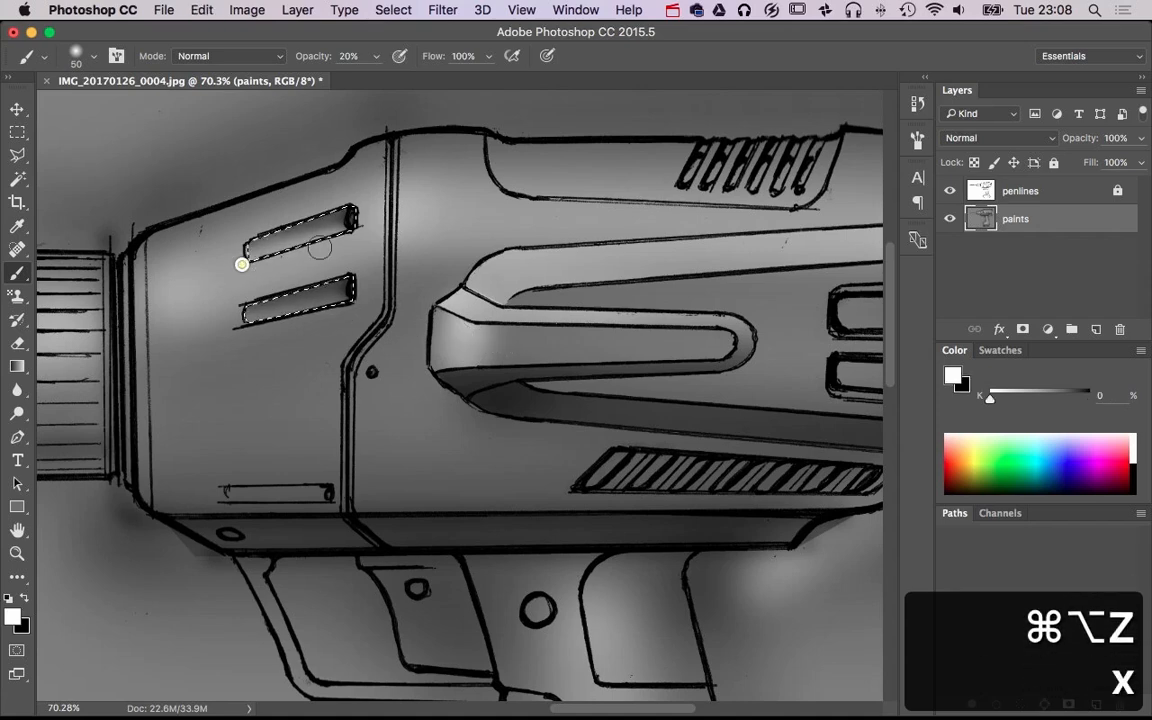
shift+click(244, 267)
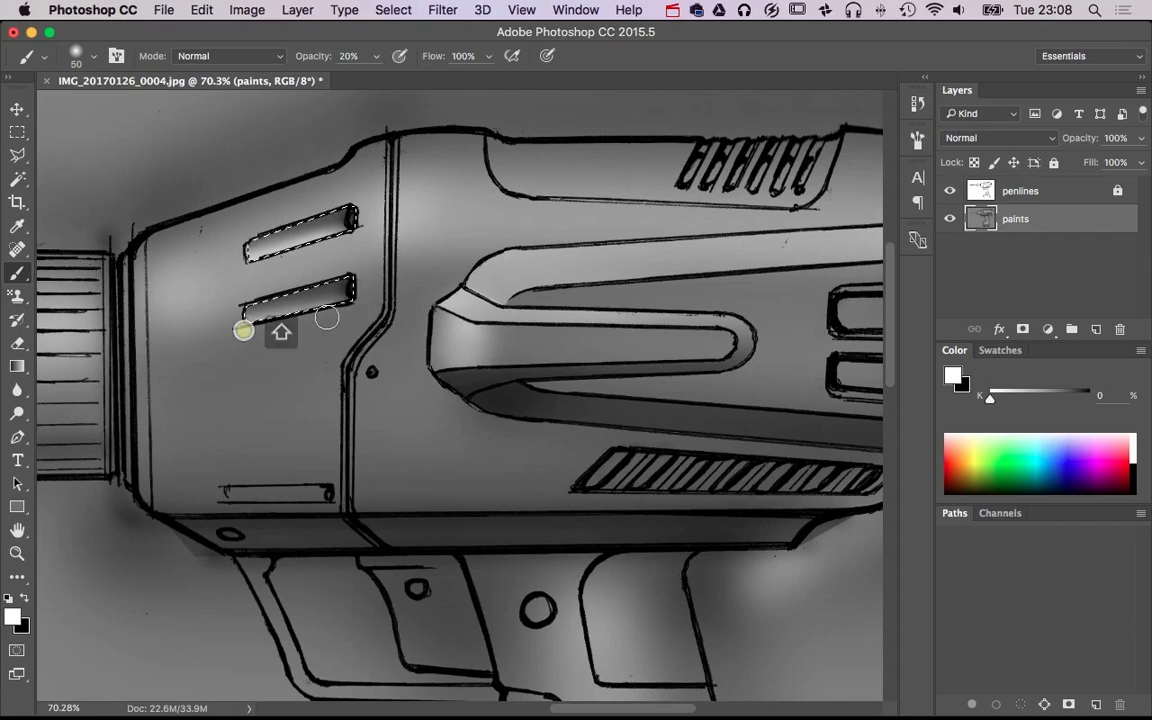
key(super+d)
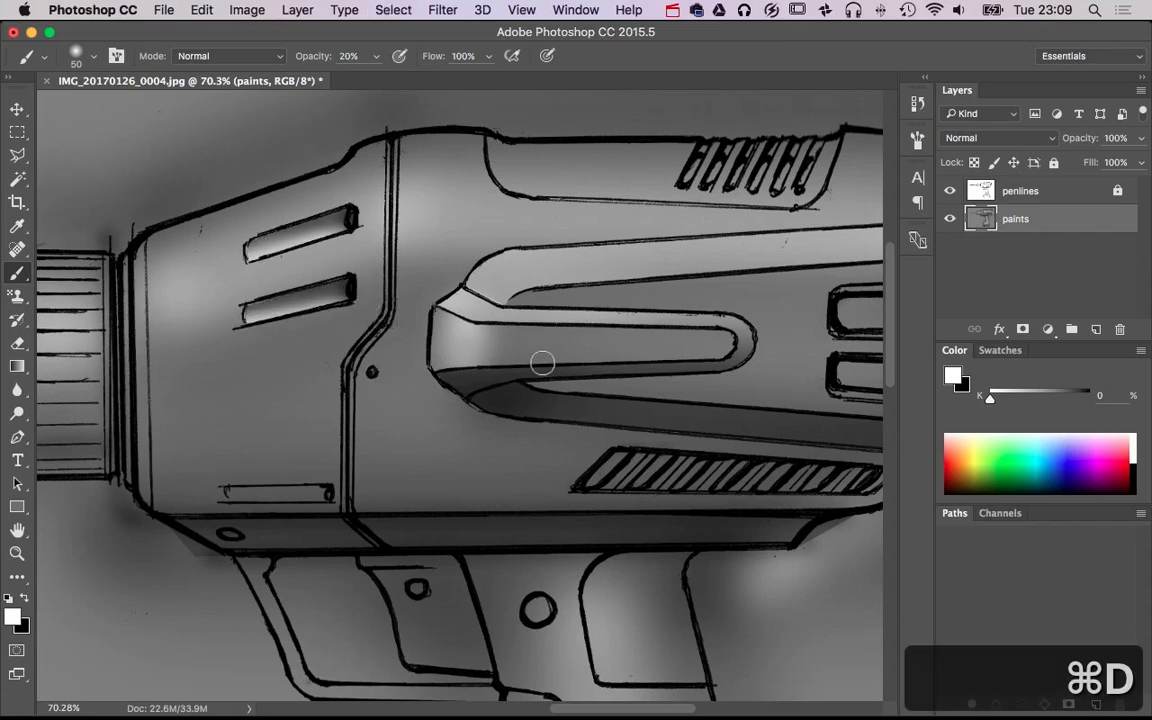
Outline the horizontal slot near the front housing's lower edge with the Polygonal Lasso
alt+super+click(466, 375)
alt+super+click(470, 376)
drag(478, 377, 564, 360)
super+click(340, 240)
super+click(233, 556)
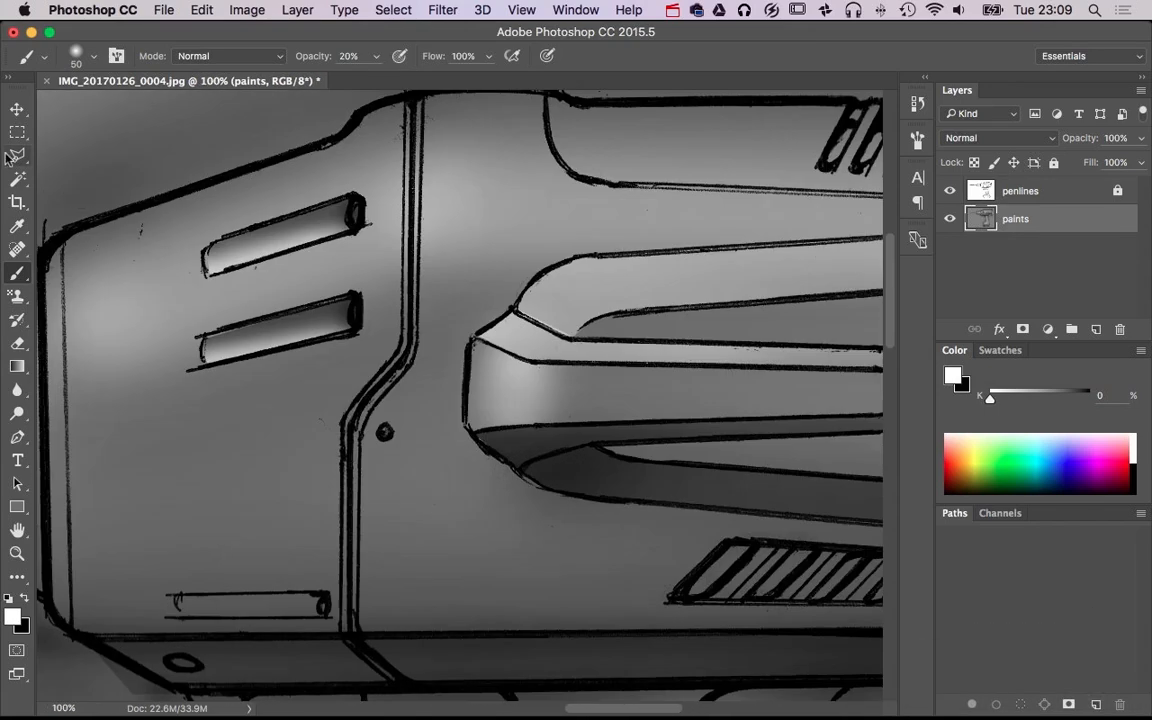
key(l)
click(173, 596)
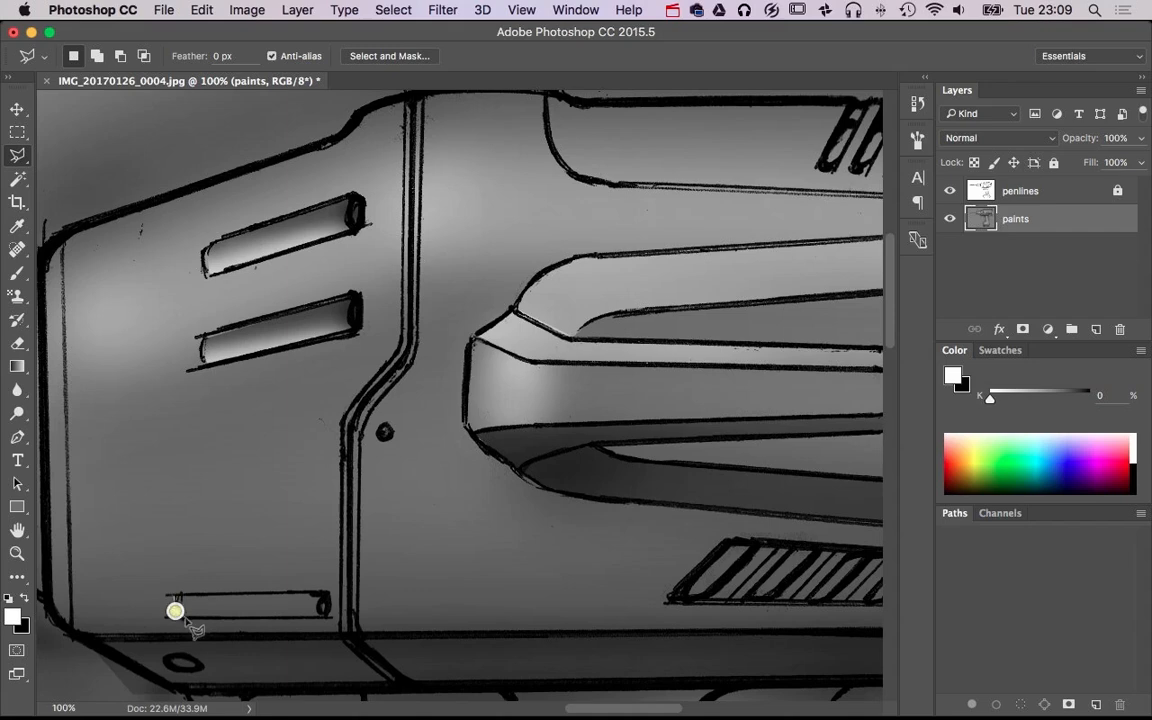
click(176, 615)
click(329, 614)
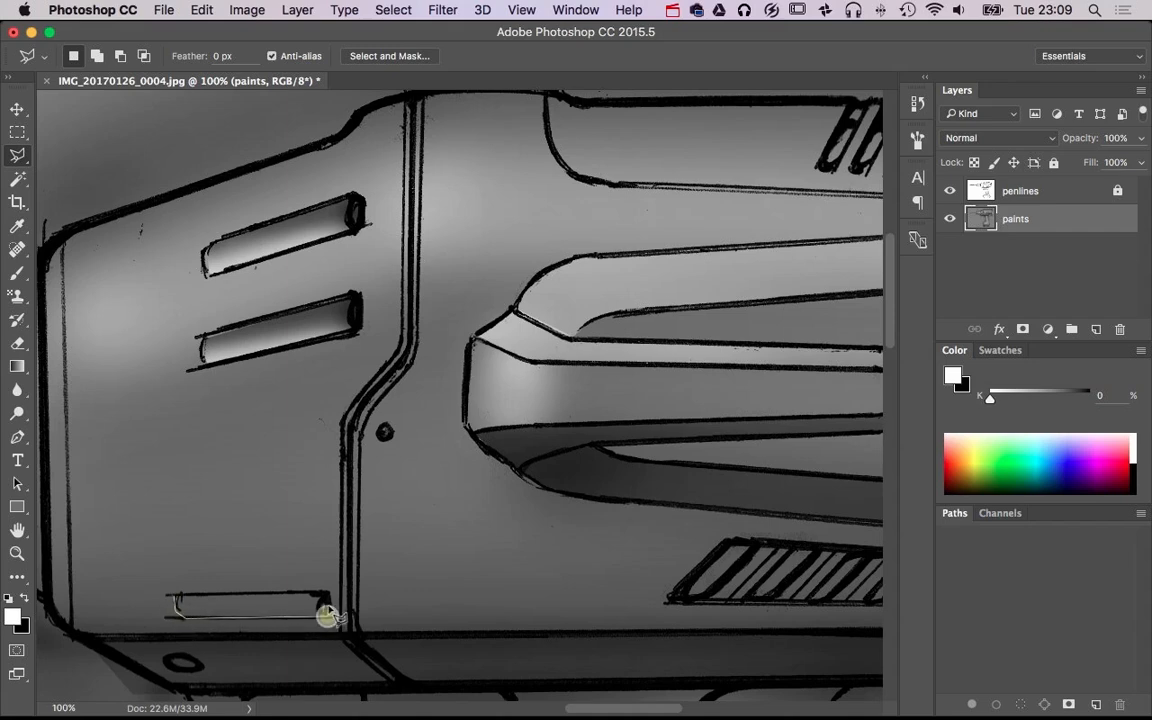
click(325, 593)
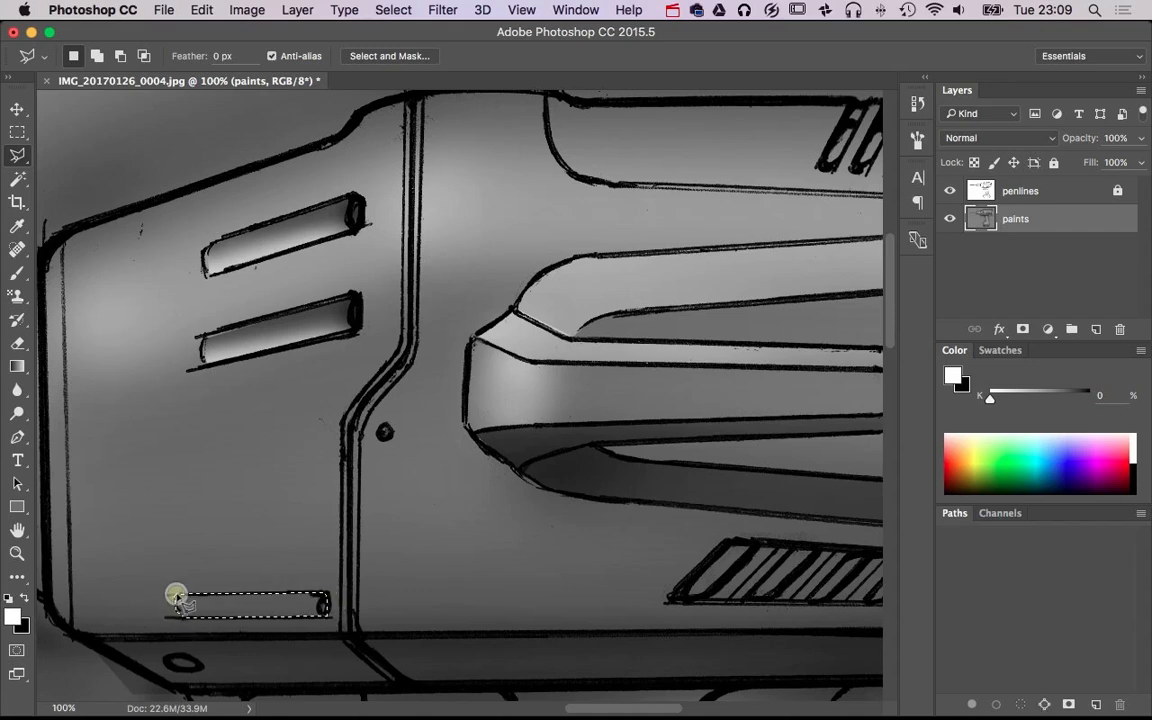
Brush the selected horizontal slot white along its lower edge and black along its upper edge and rear end at 50 px
key(b)
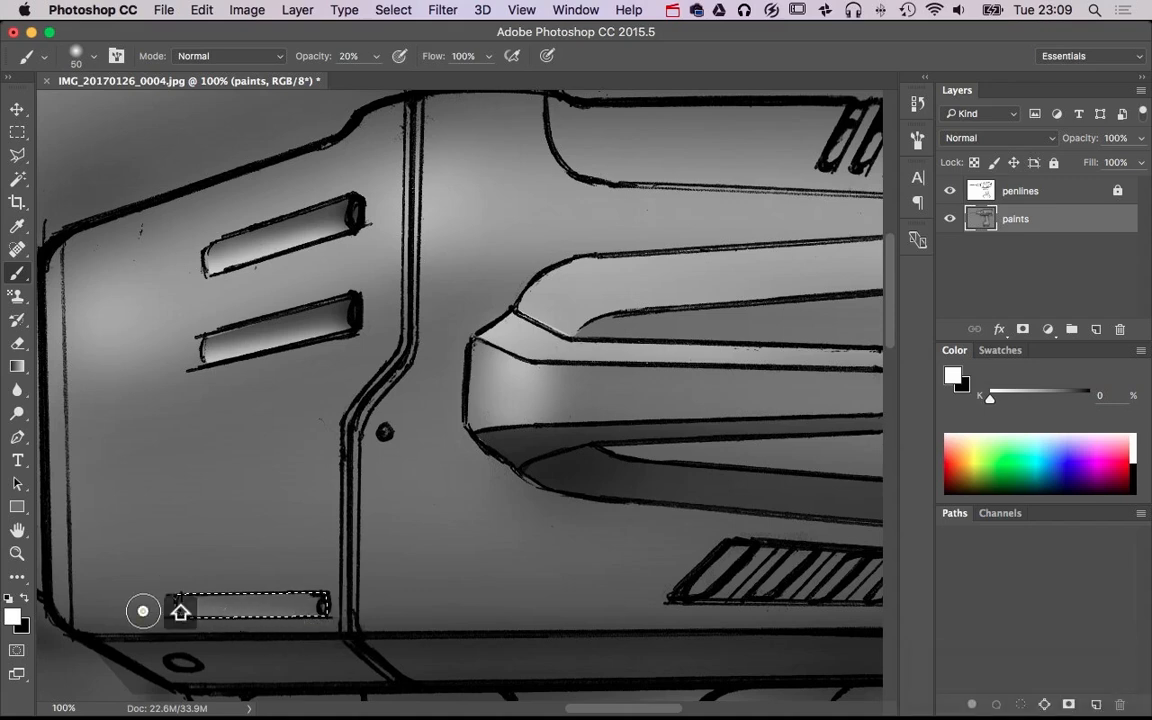
key(x)
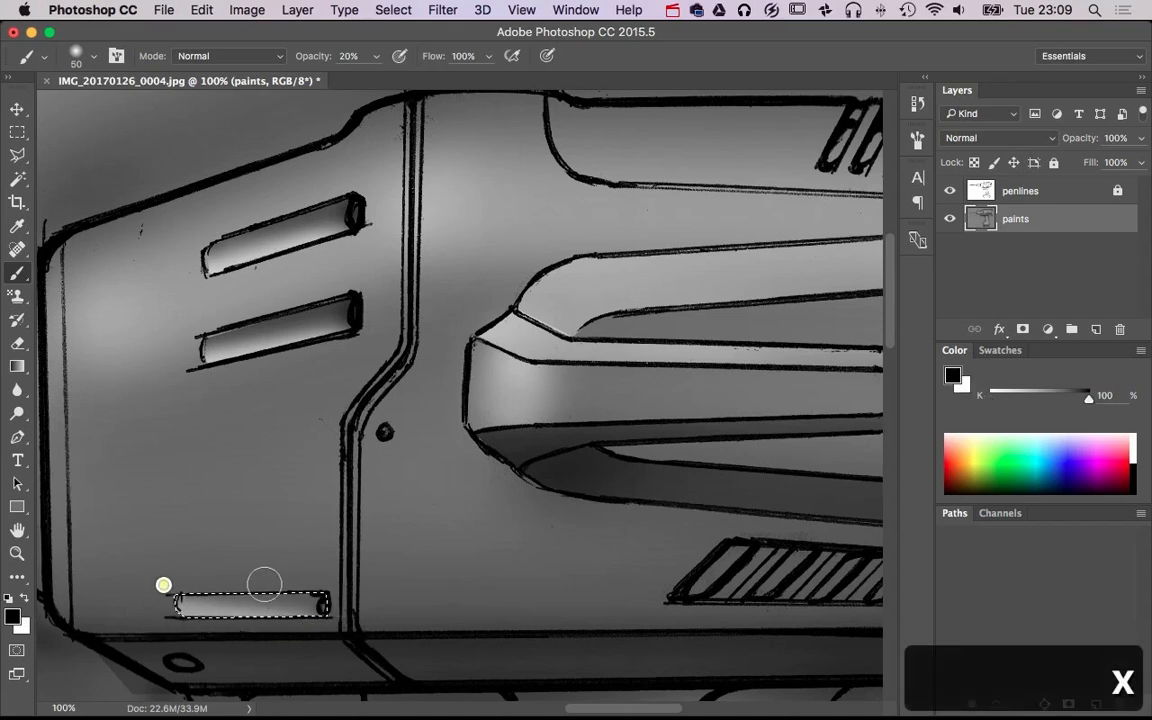
shift+click(172, 588)
shift+click(329, 593)
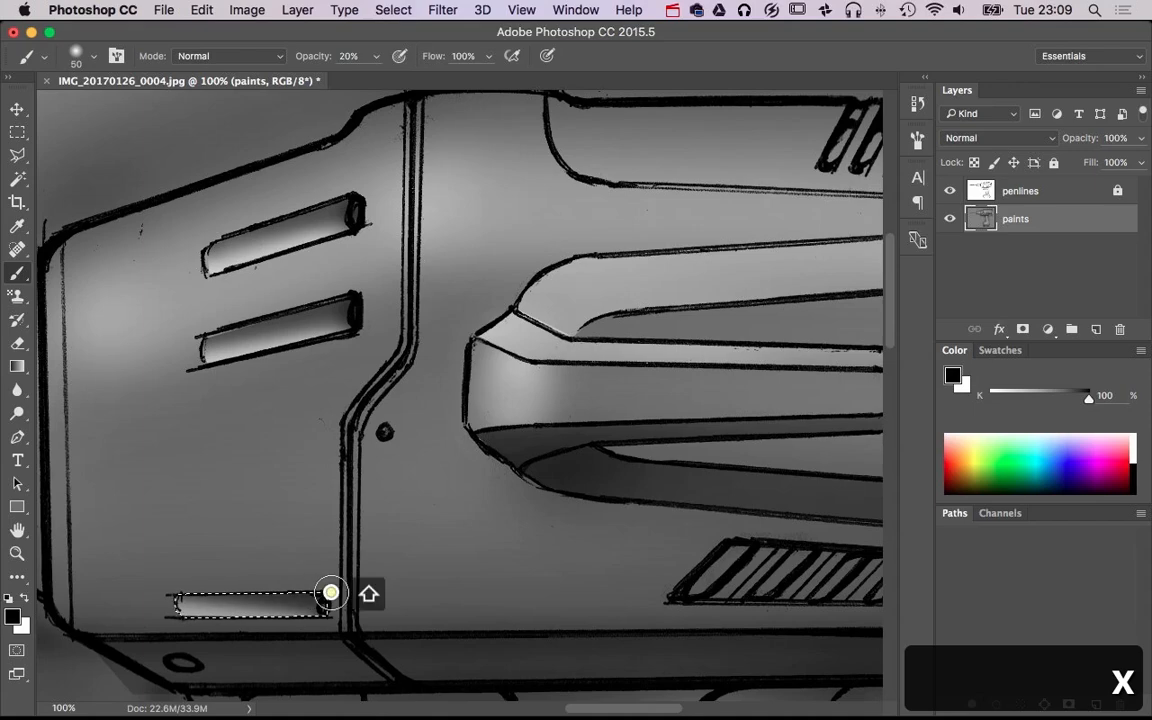
Finish the black shading along the upper edge of the horizontal slot on the front housing, and deselect
shift+click(175, 587)
key(super+d)
alt+super+click(541, 474)
alt+super+click(541, 474)
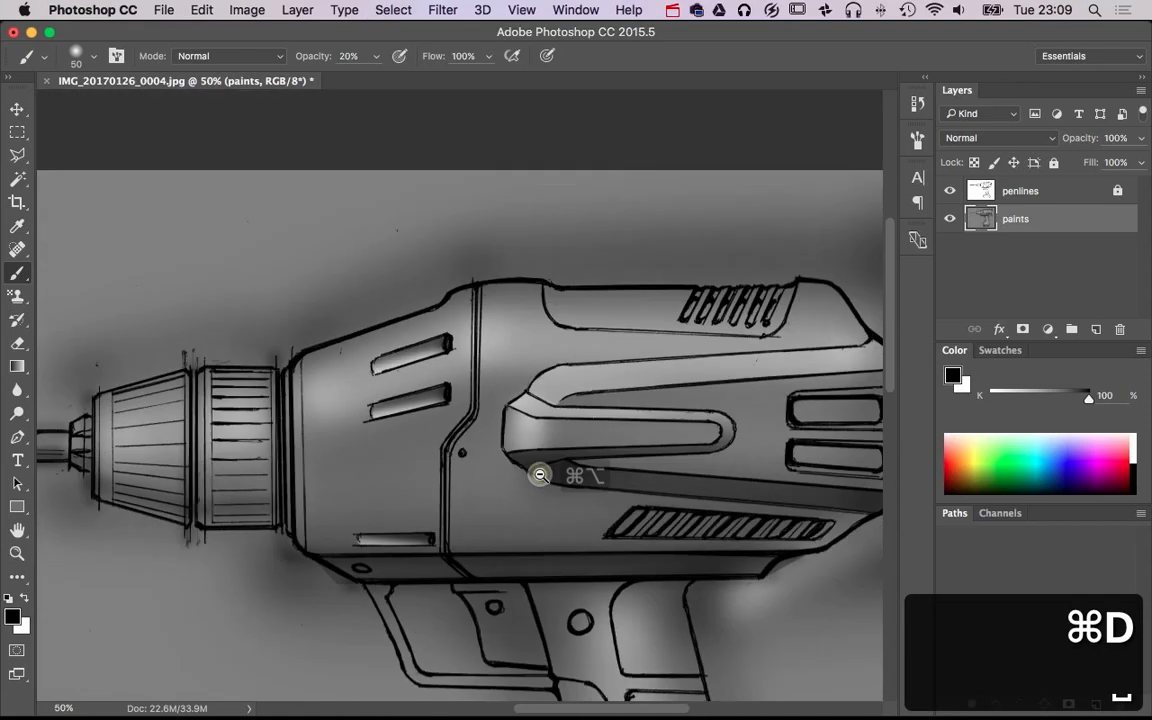
Outline the recessed rim of the upper rear vent with the Polygonal Lasso, along its upper, rear and lower sides
alt+super+click(542, 475)
super+click(746, 427)
super+click(746, 427)
super+click(746, 427)
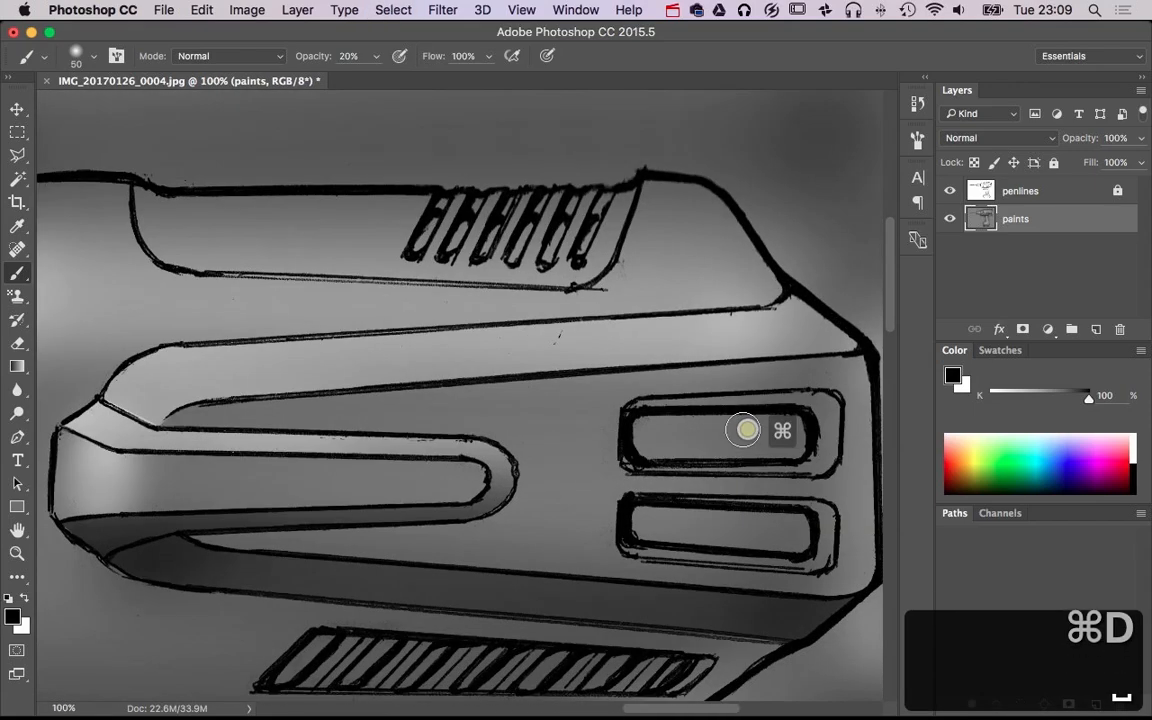
click(17, 155)
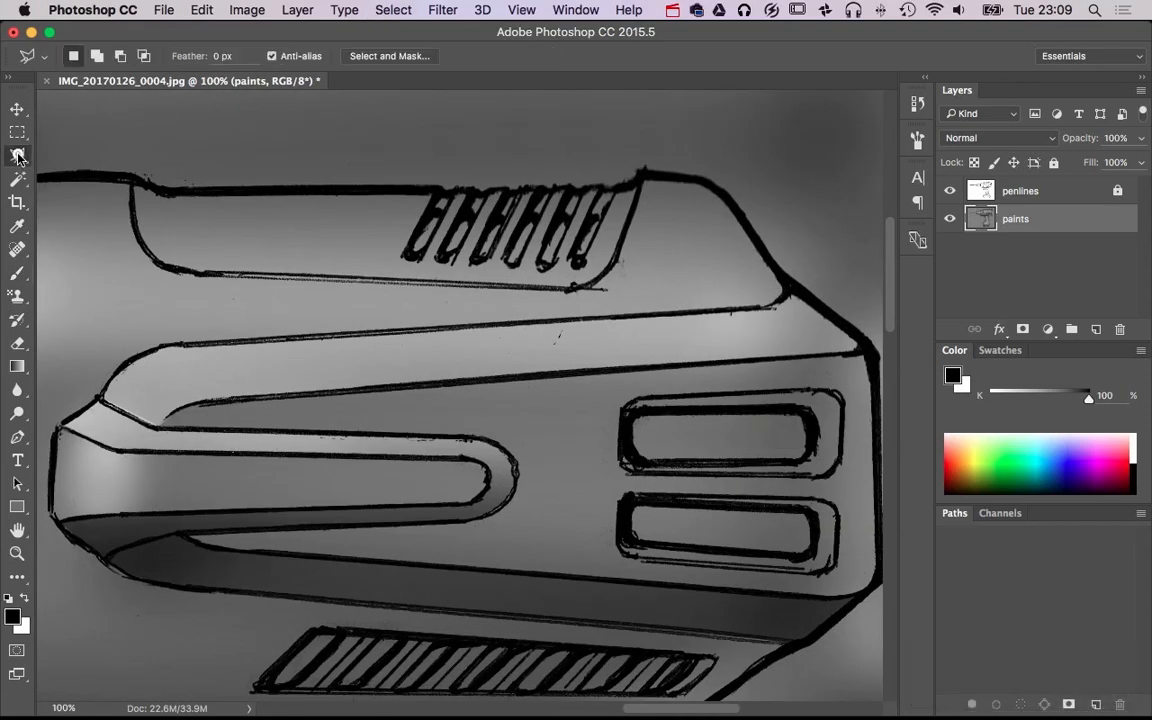
click(630, 401)
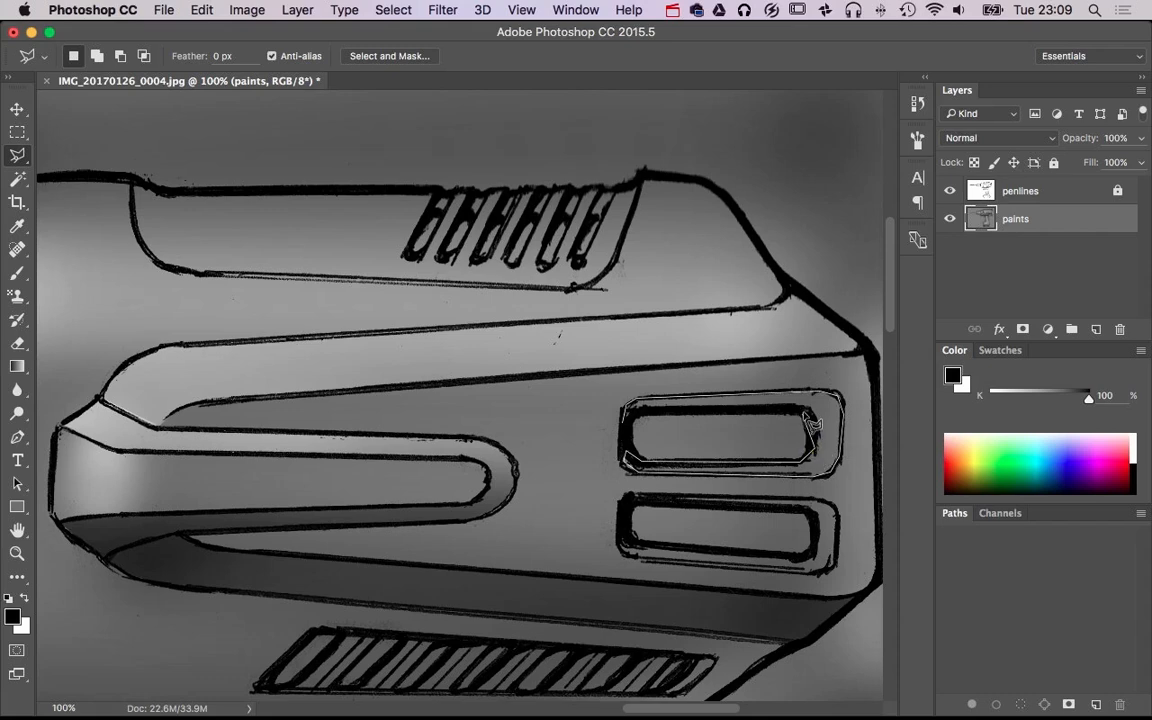
click(633, 412)
Brush the selected upper vent rim black along its upper edge and white along its lower edge at 95 px, and deselect
key(b)
drag(618, 402, 638, 399)
drag(718, 401, 869, 396)
drag(797, 401, 506, 405)
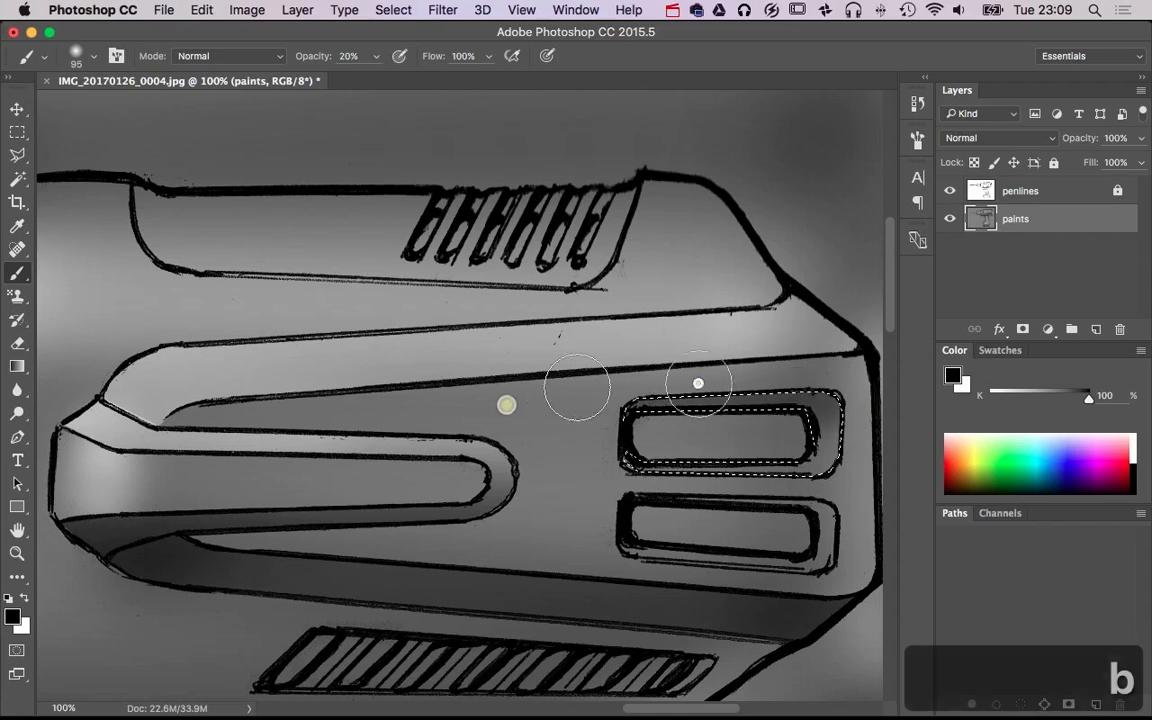
key(x)
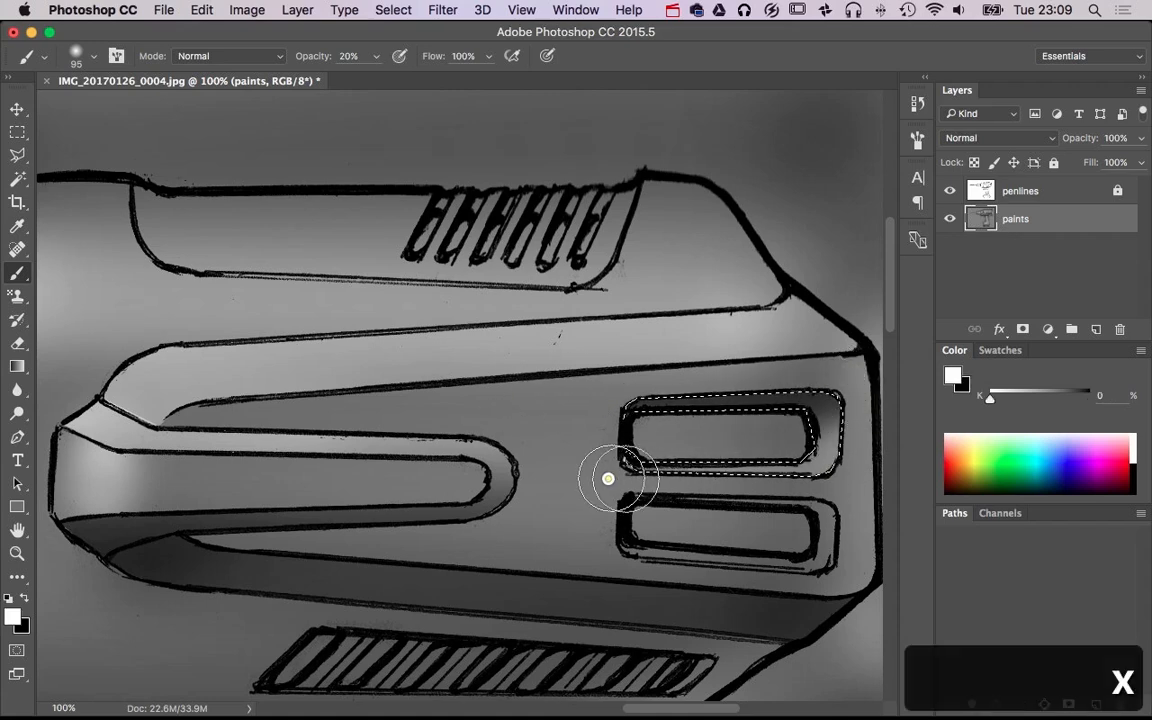
mouse_move(608, 479)
mouse_down()
mouse_move(874, 468)
mouse_move(818, 442)
mouse_move(818, 476)
mouse_move(830, 481)
mouse_up()
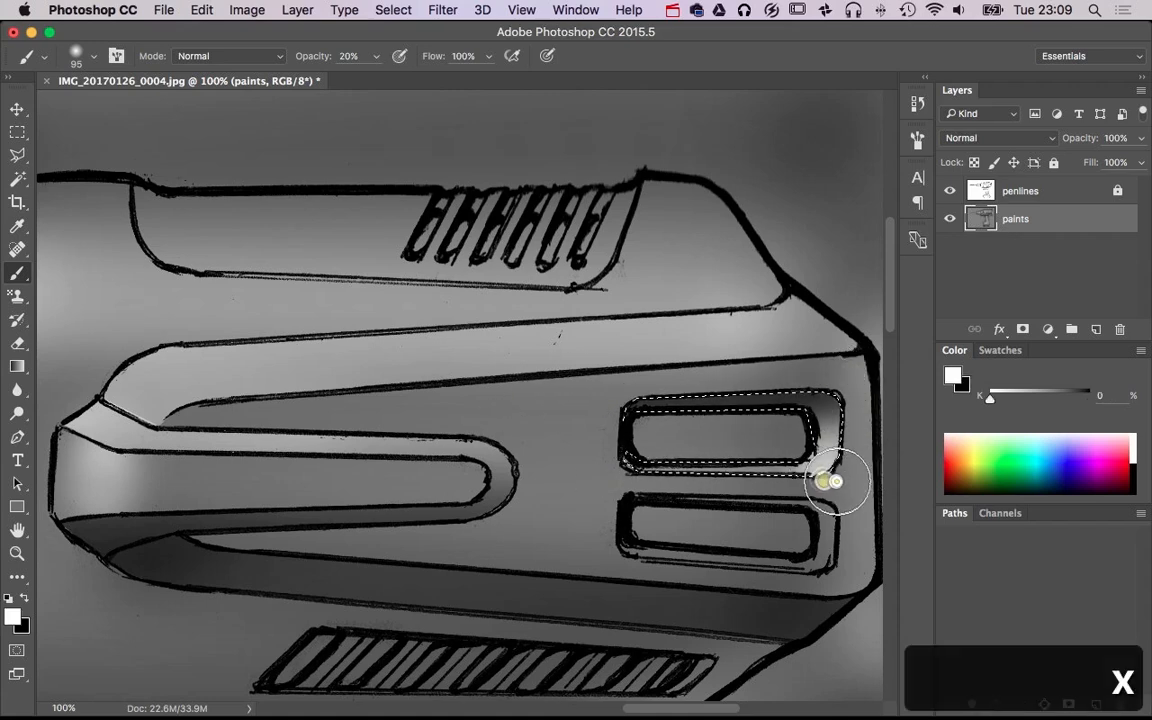
key(super+d)
Outline the recessed rim of the lower rear vent with the Polygonal Lasso
alt+super+click(776, 533)
alt+super+click(777, 534)
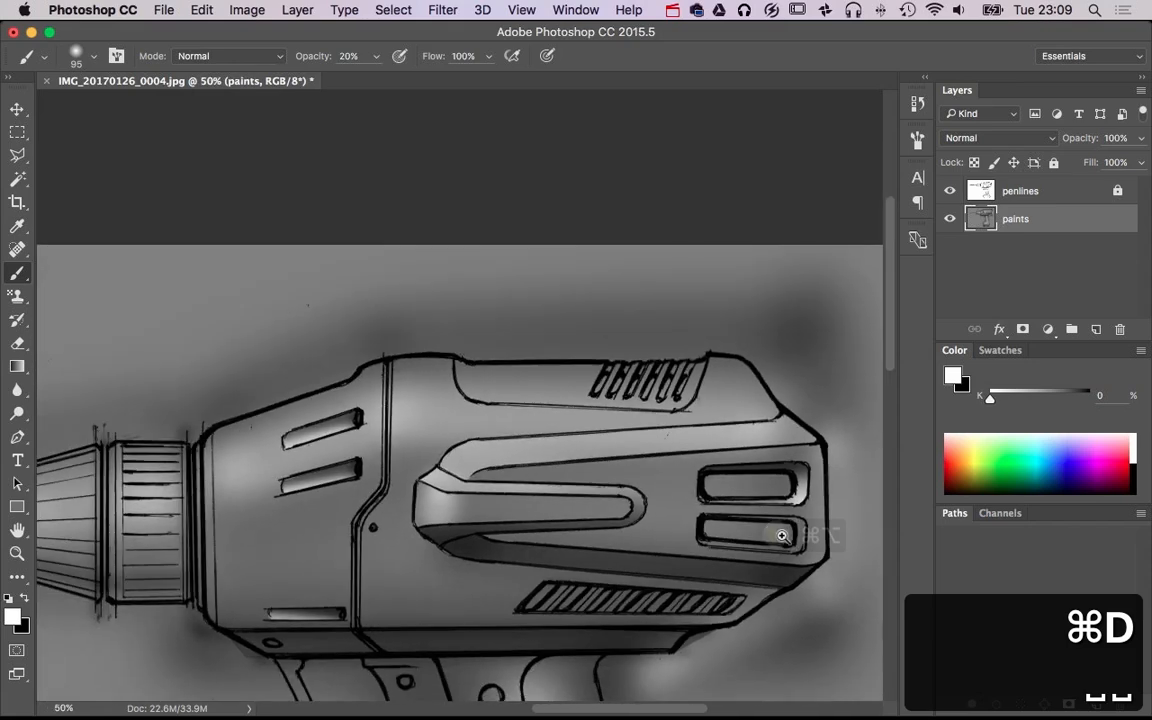
super+click(783, 536)
super+click(784, 532)
key(l)
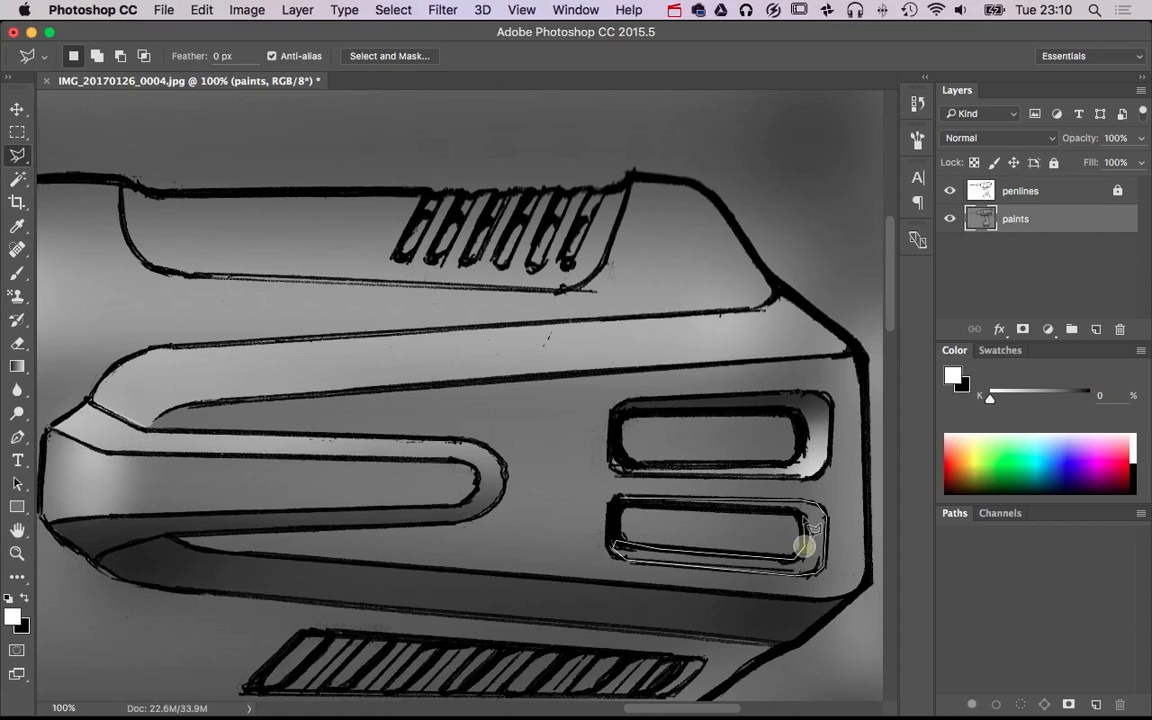
click(621, 501)
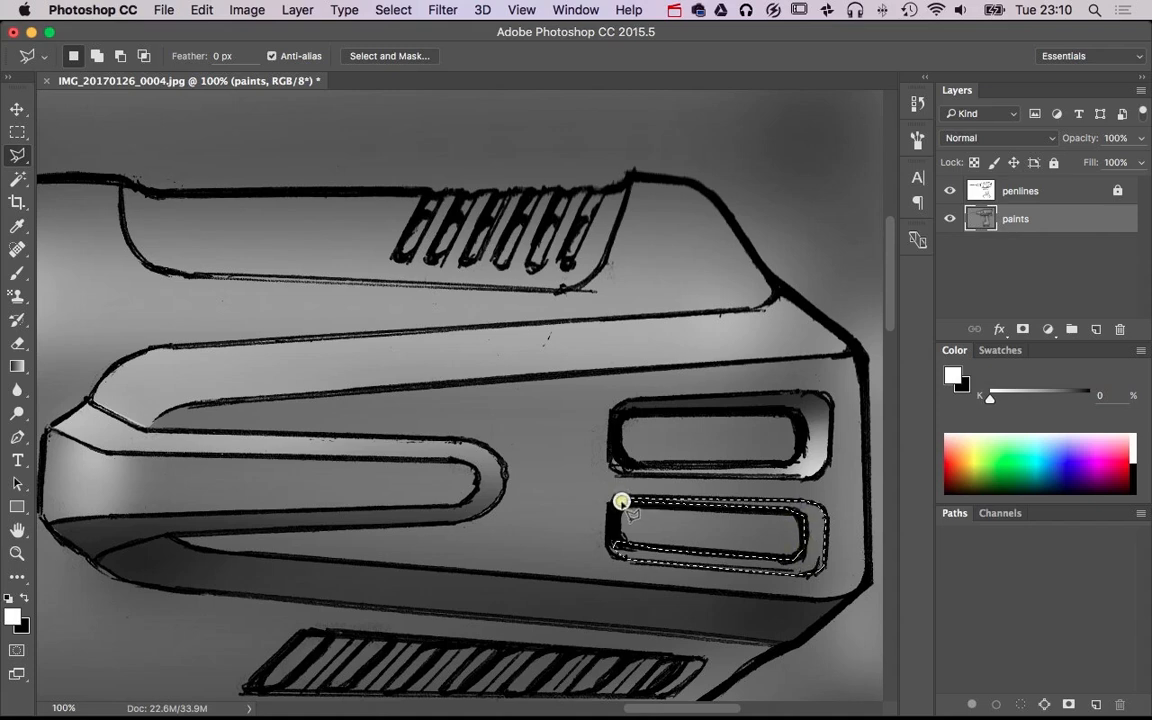
Brush the selected lower vent rim white along its lower edge and black along its upper edge at 95 px, and deselect
key(b)
mouse_move(597, 530)
mouse_down()
mouse_move(628, 563)
mouse_move(863, 578)
mouse_move(811, 571)
mouse_up()
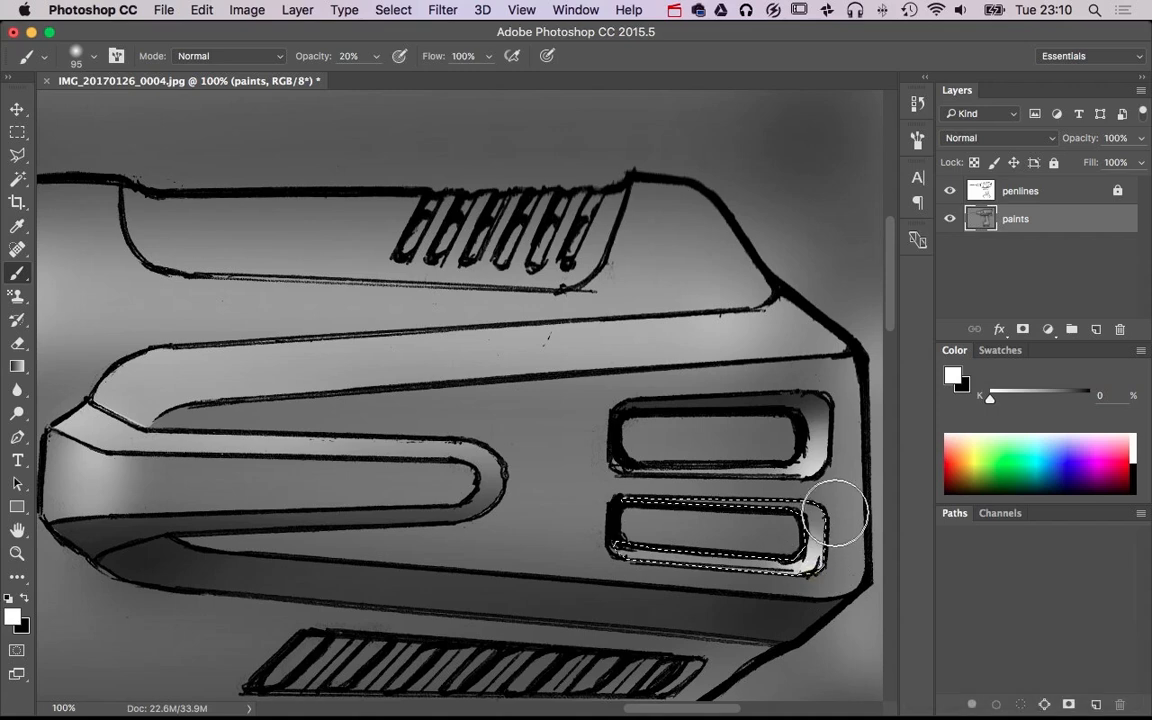
key(x)
mouse_move(617, 493)
mouse_down()
mouse_move(823, 489)
mouse_move(545, 483)
mouse_move(848, 494)
mouse_move(806, 517)
mouse_move(812, 527)
mouse_up()
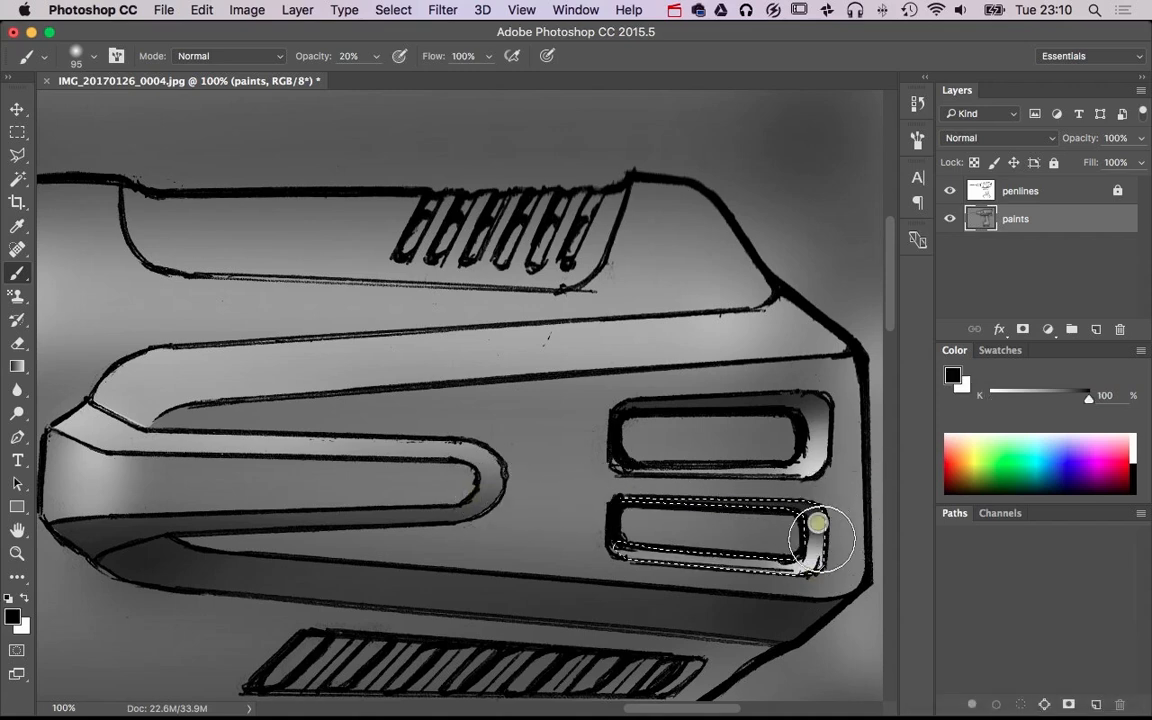
key(super+d)
Outline the recessed panel along the top of the housing with the Polygonal Lasso, including the row of slanted grooves
alt+super+click(783, 531)
alt+super+click(783, 531)
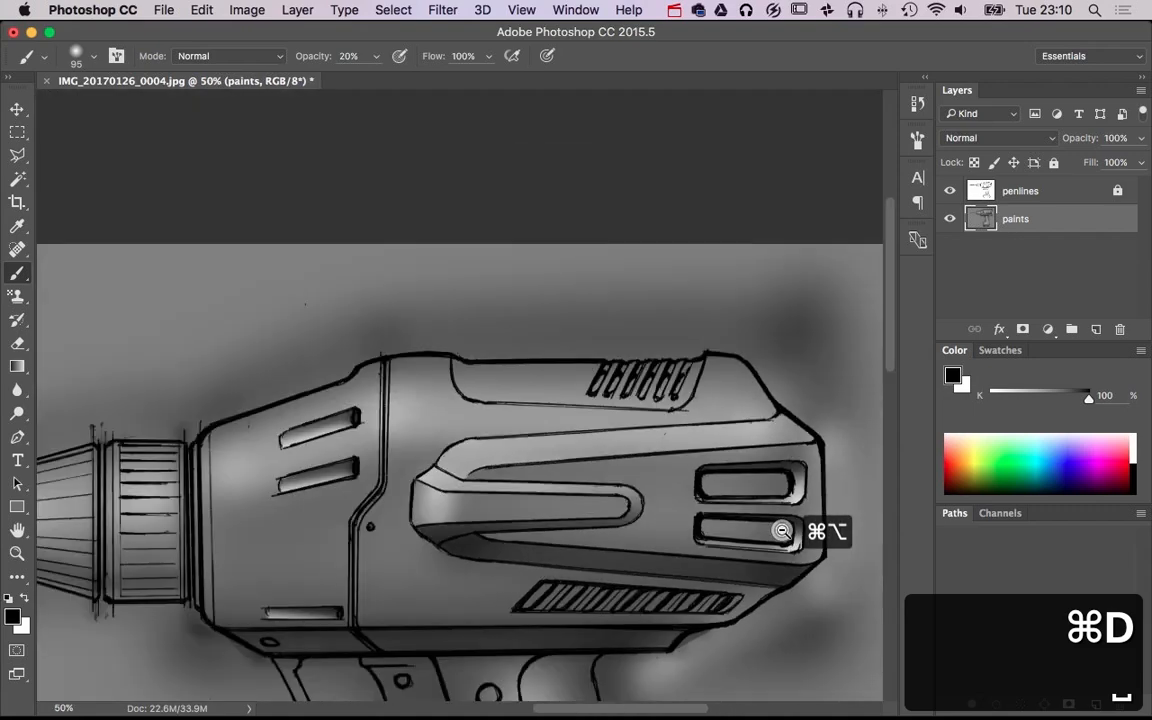
alt+super+click(783, 532)
drag(794, 562, 758, 393)
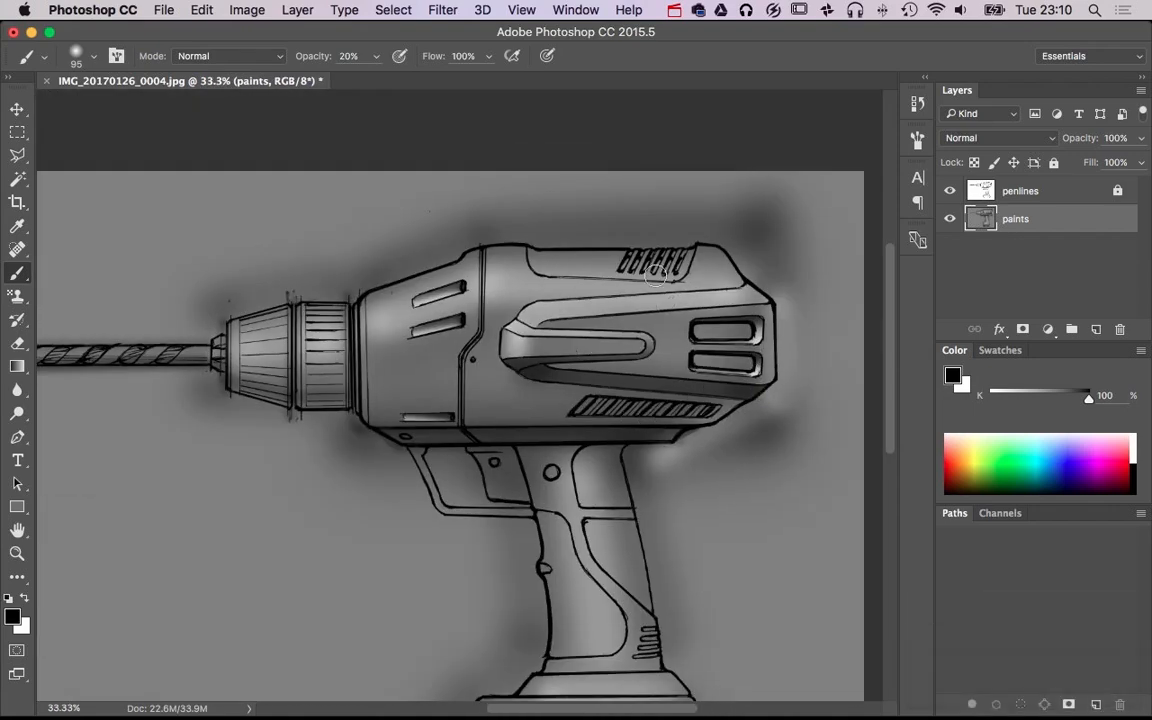
super+click(700, 278)
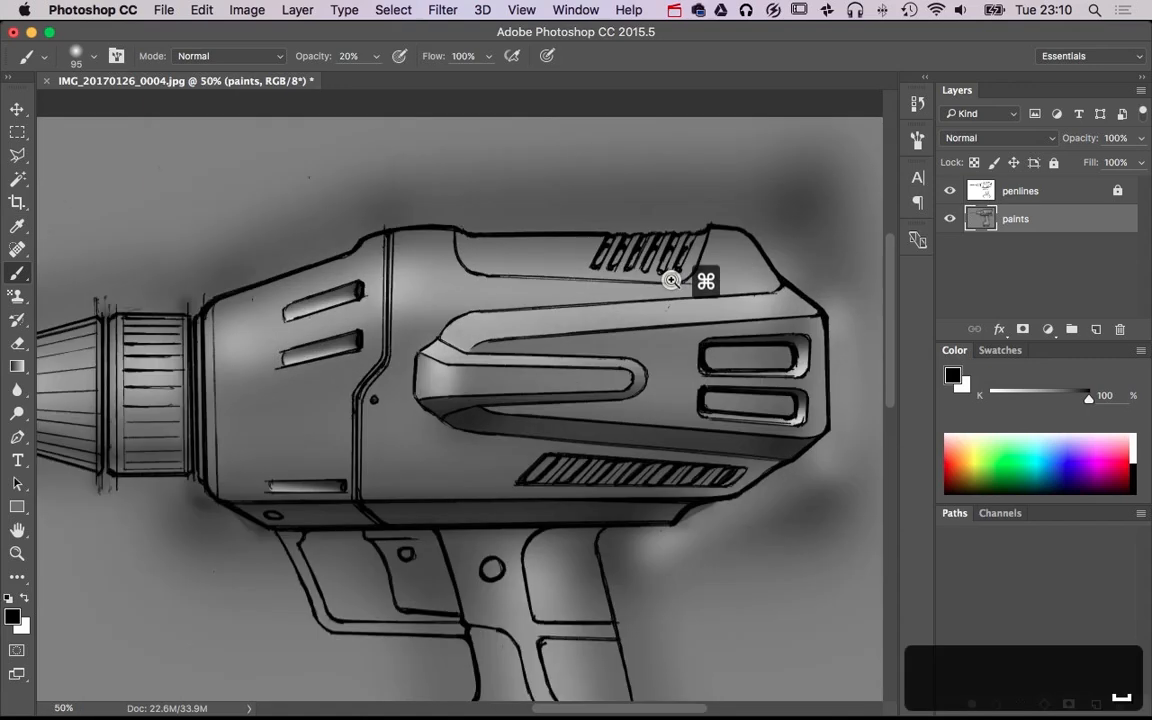
super+click(695, 278)
super+click(700, 272)
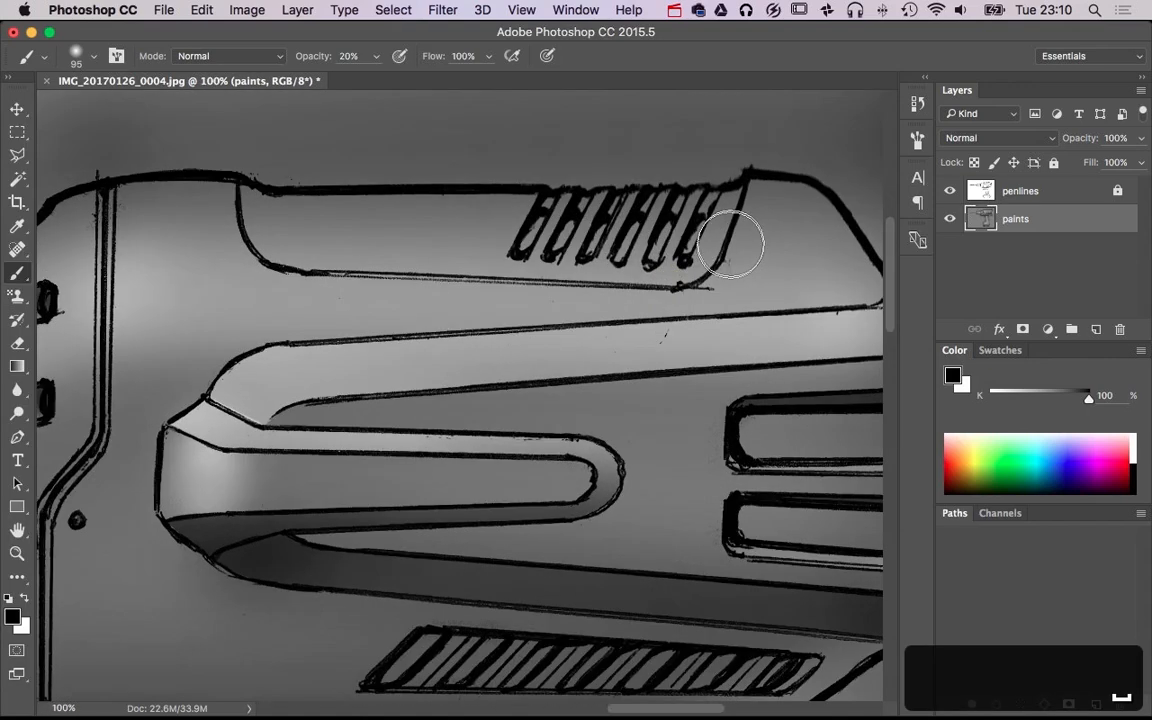
click(14, 156)
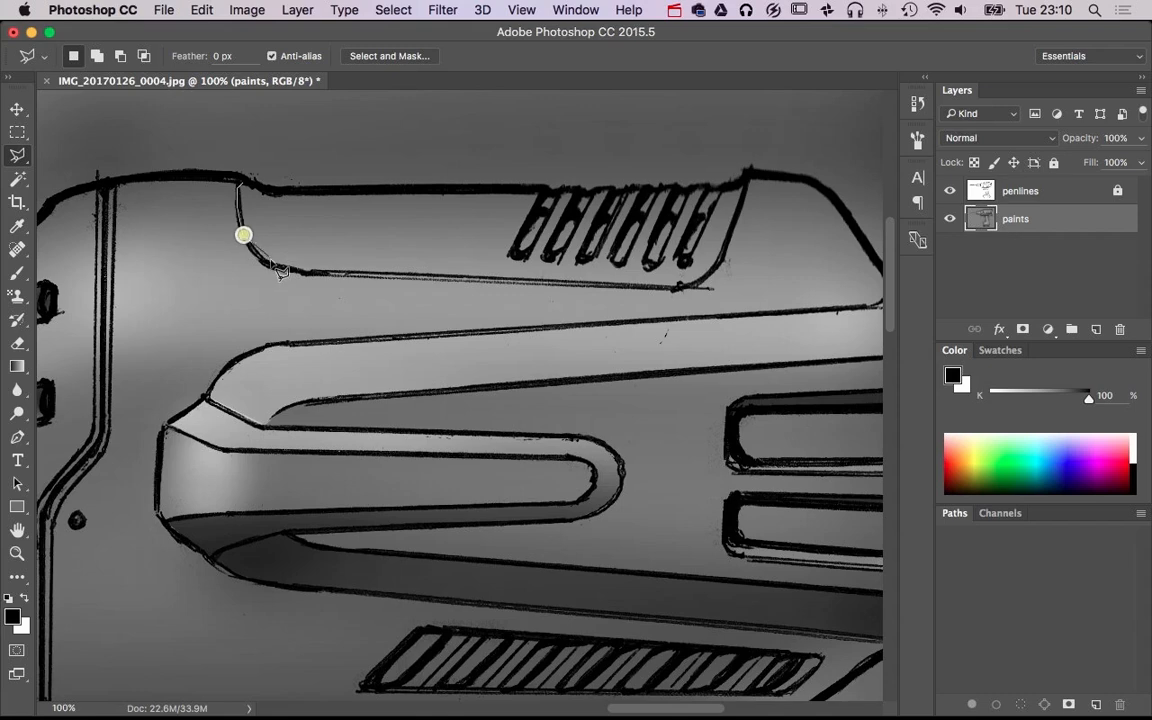
click(292, 270)
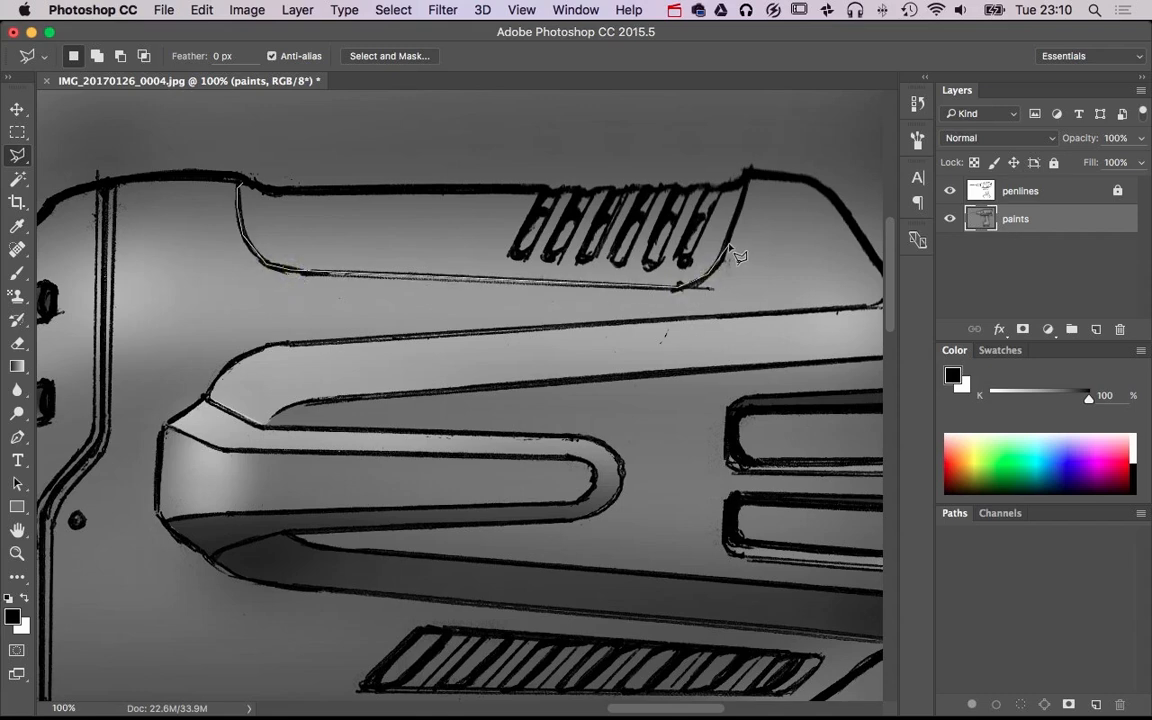
double_click(652, 143)
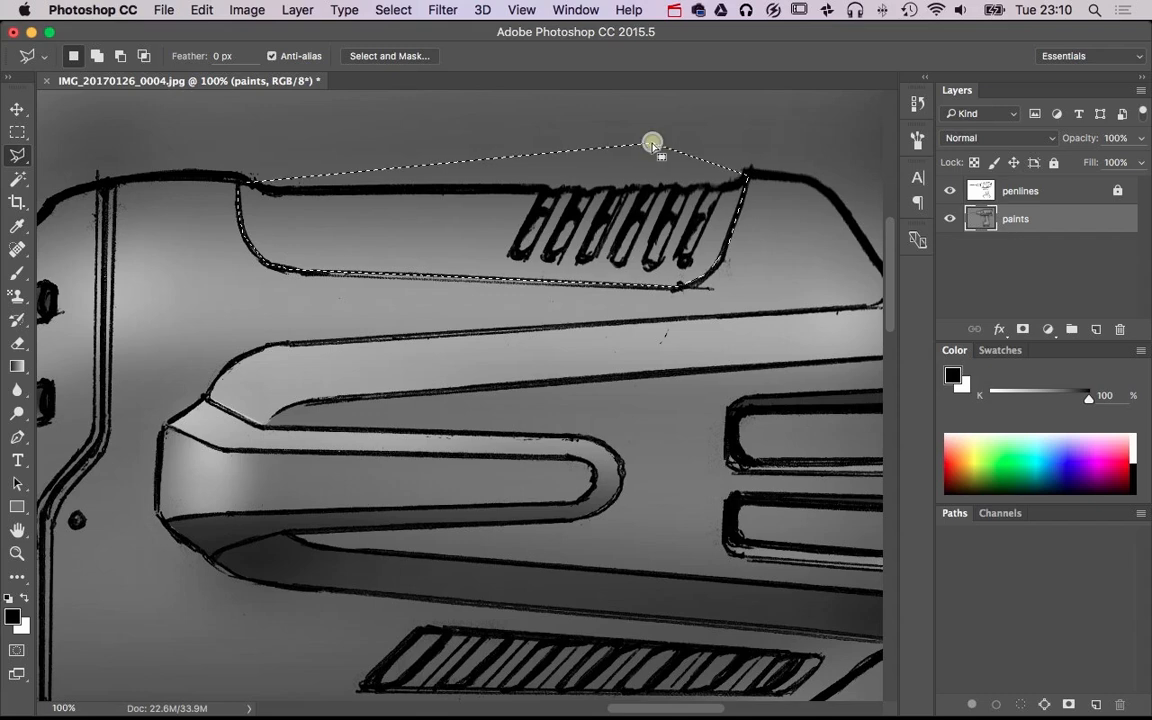
Brush a soft black shadow into the front end of the selected top panel with a 238 px brush at 20% opacity
key(b)
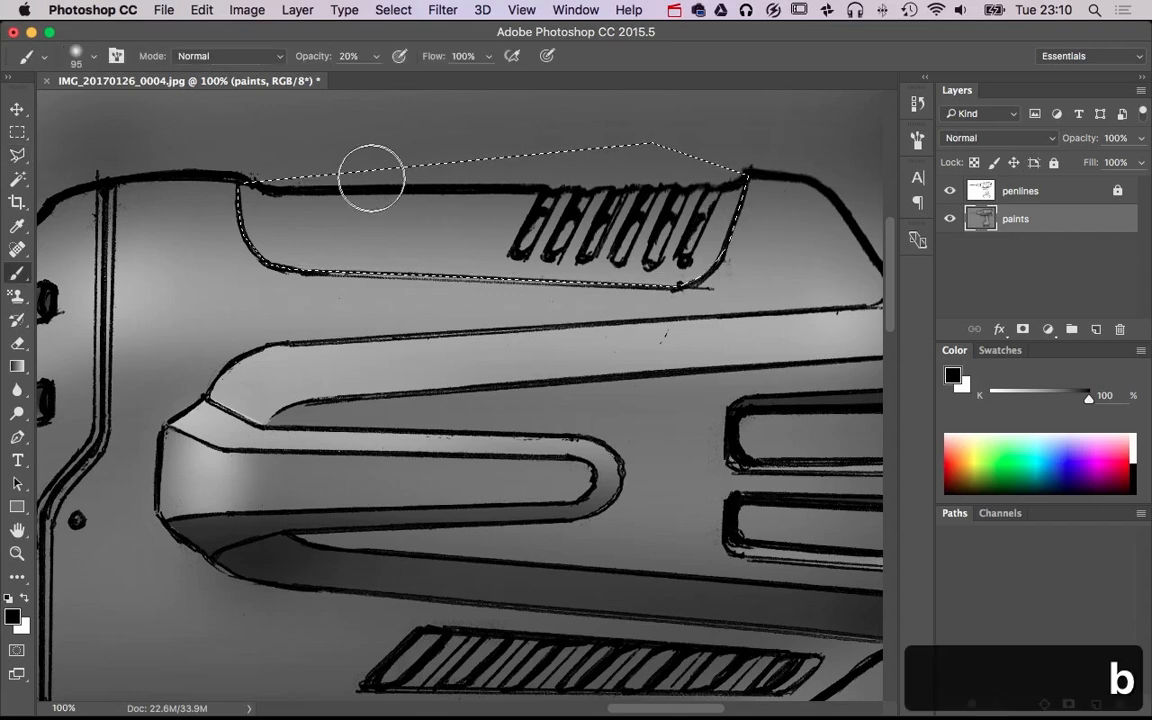
drag(214, 198, 310, 187)
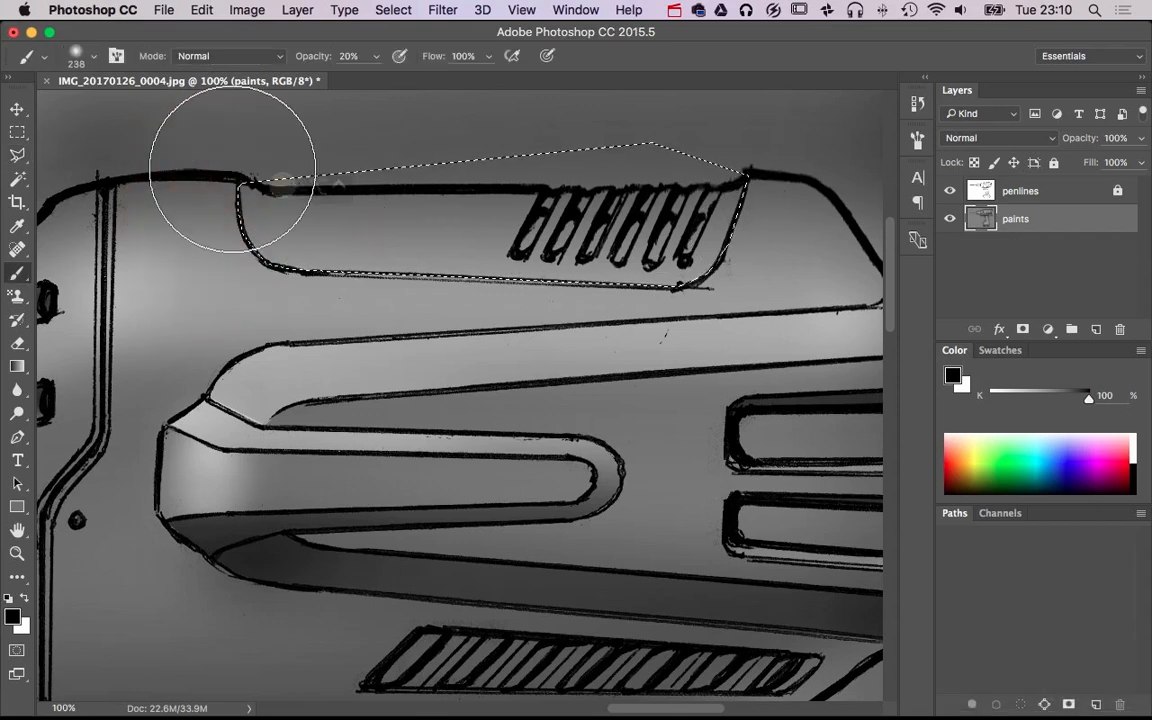
mouse_move(233, 176)
mouse_down()
mouse_move(195, 273)
mouse_move(172, 181)
mouse_up()
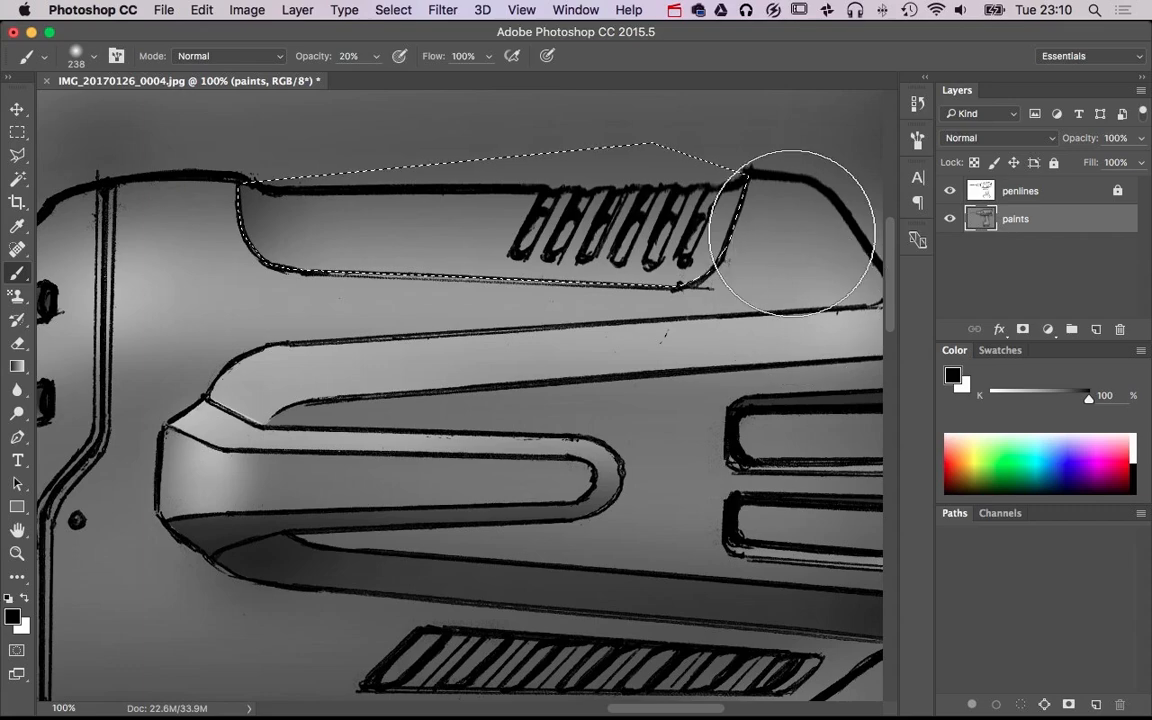
Try a white highlight down the rear end of the selected top panel at 238 px, and undo it to restore the selection
key(x)
mouse_move(803, 214)
mouse_down()
mouse_move(758, 298)
mouse_move(811, 192)
mouse_move(767, 317)
mouse_move(675, 371)
mouse_move(773, 390)
mouse_up()
key(super+d)
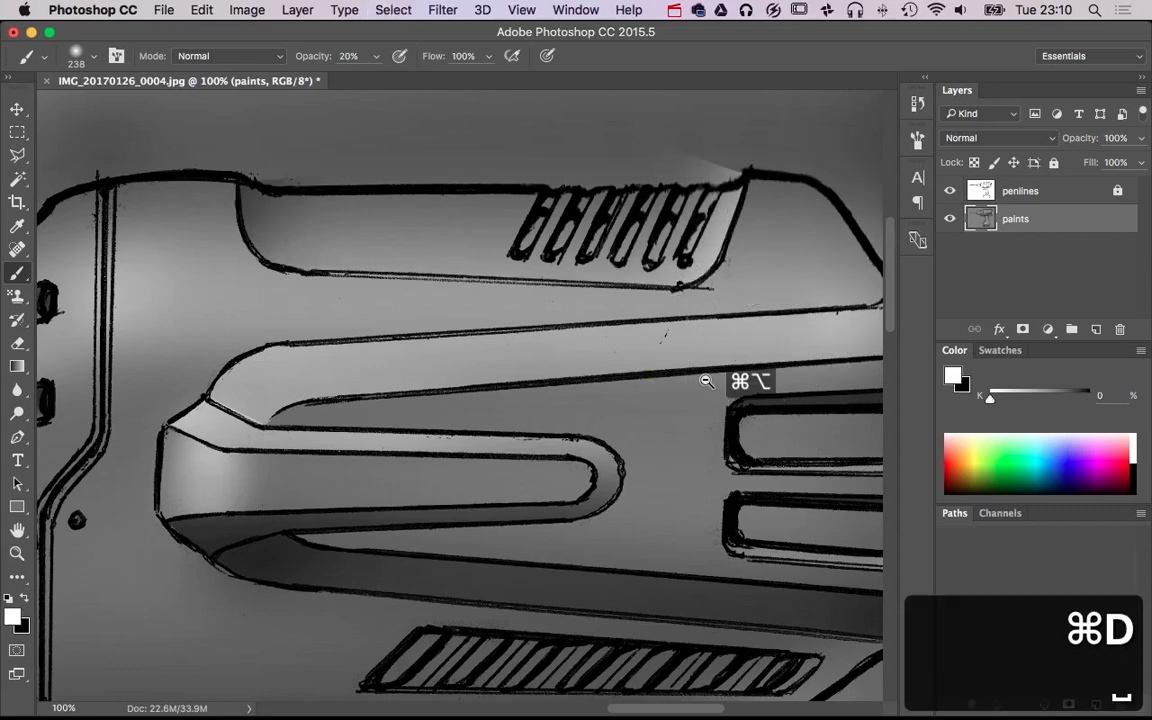
alt+super+click(707, 380)
alt+super+click(702, 380)
alt+super+click(760, 429)
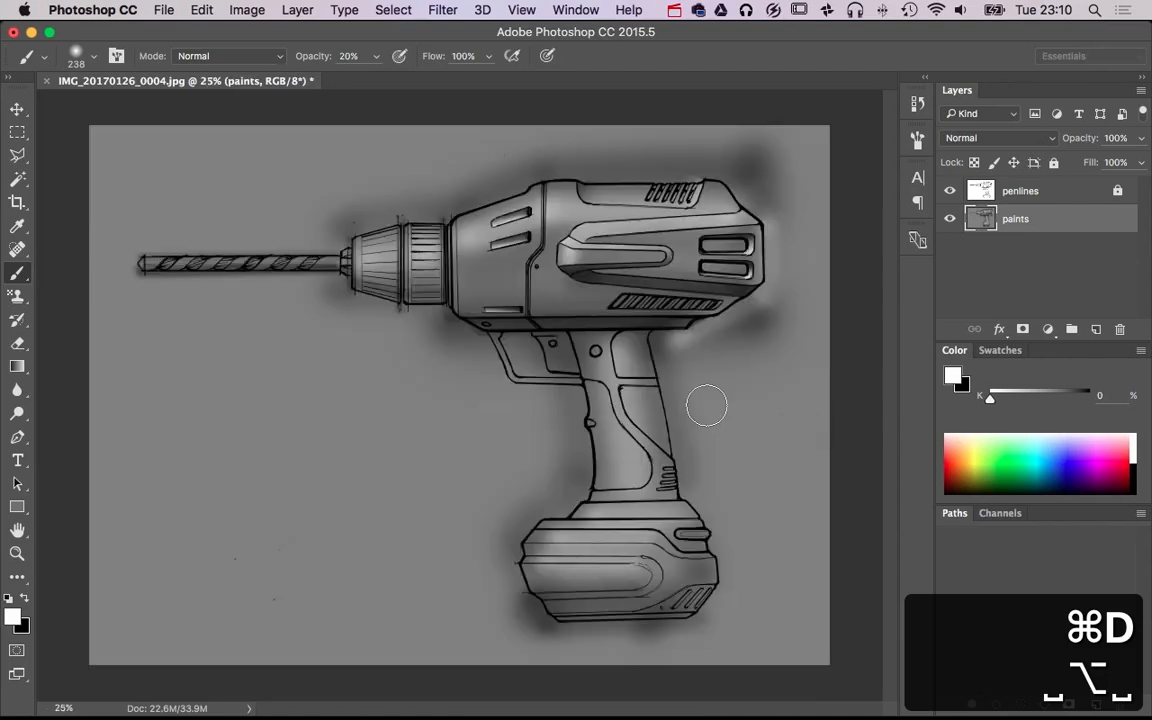
key(super+alt+z)
Brush a white highlight along the lower edge and lower rear corner of the selected top panel at 238 px, and deselect
super+click(657, 228)
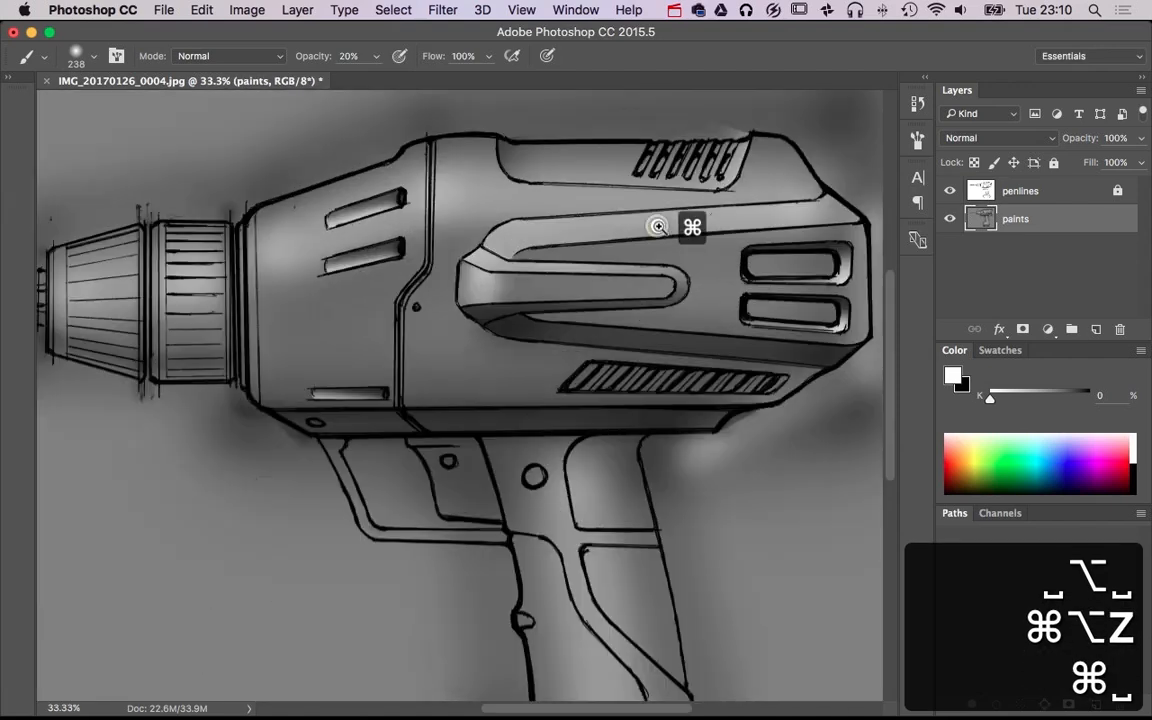
super+click(657, 226)
super+click(657, 226)
shift+click(784, 213)
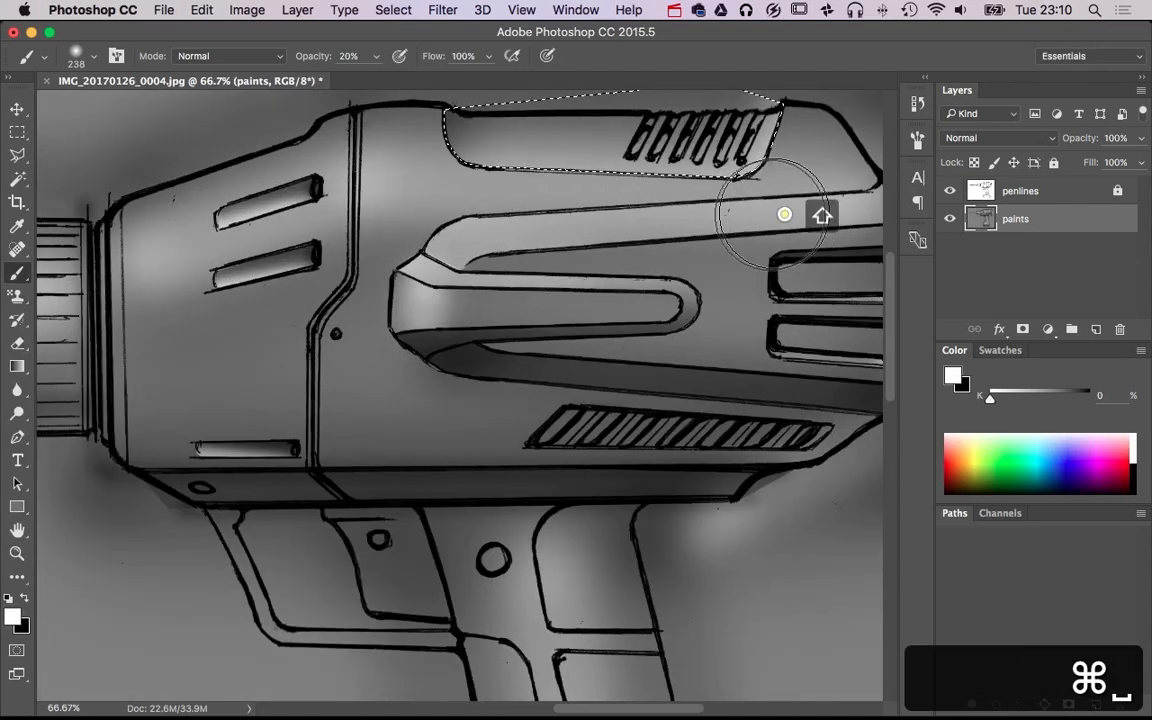
shift+click(481, 218)
shift+click(787, 207)
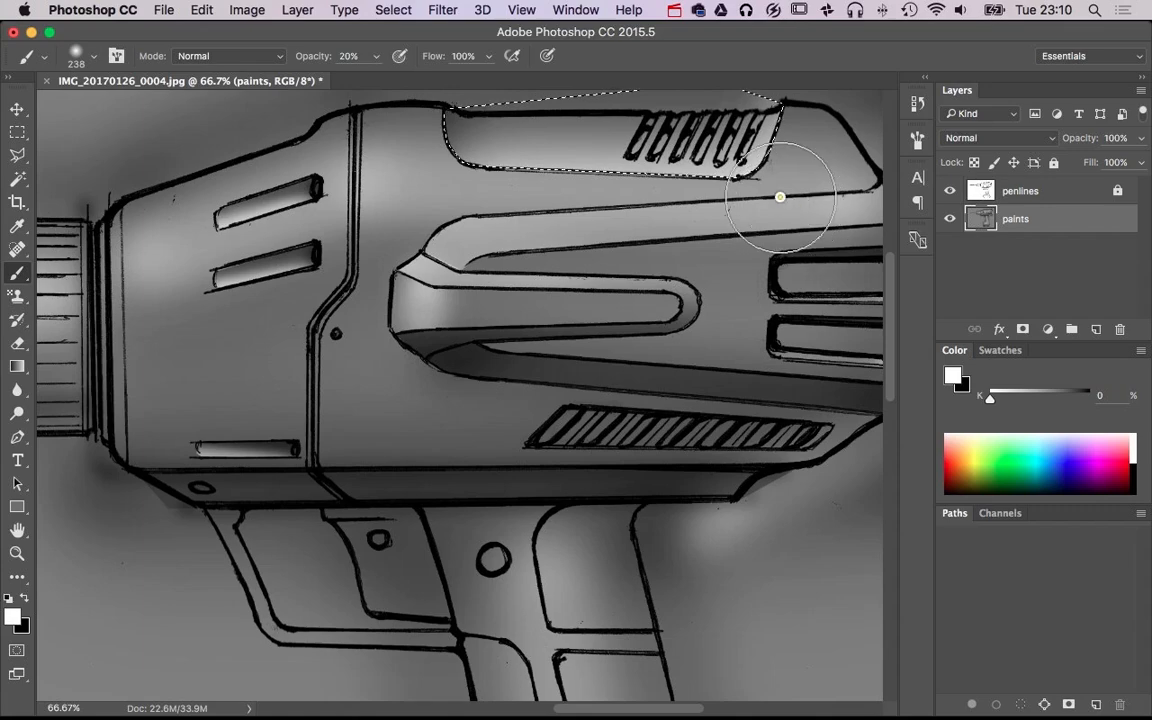
key(super+d)
Outline a cast-shadow shape beneath the raised central rib with the Polygonal Lasso, from its front underside to its rounded rear end
alt+super+click(690, 336)
alt+super+click(692, 339)
alt+super+click(692, 341)
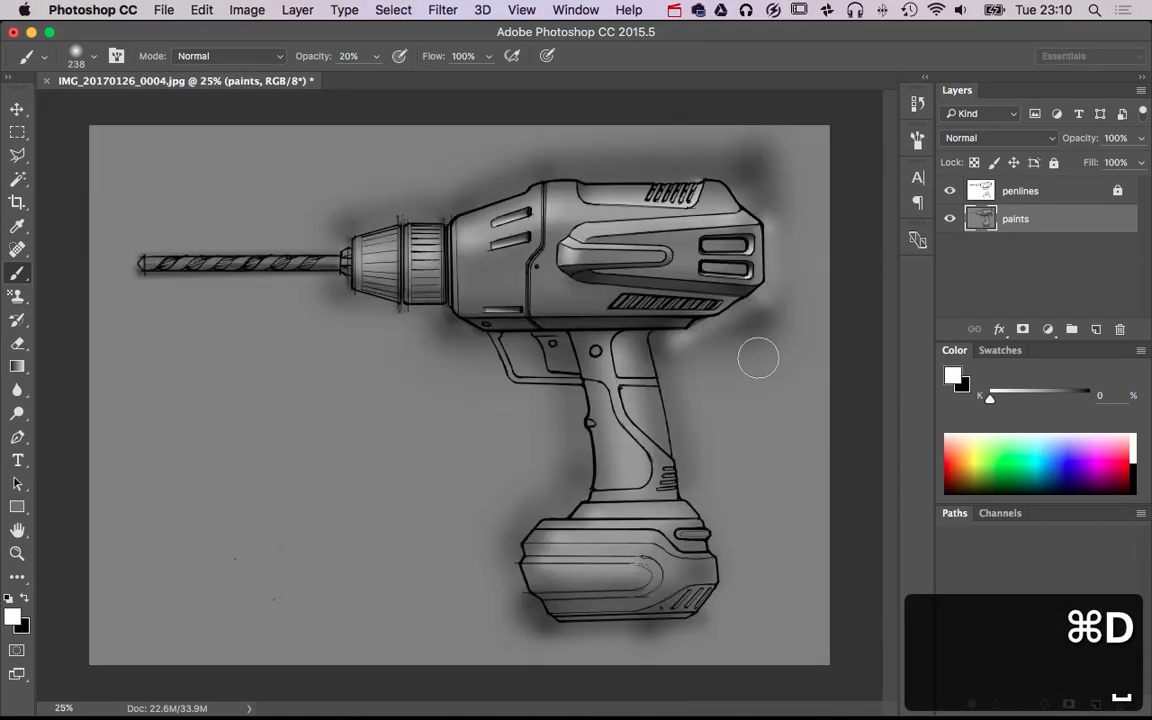
super+click(607, 288)
super+click(607, 289)
super+click(607, 289)
super+click(607, 289)
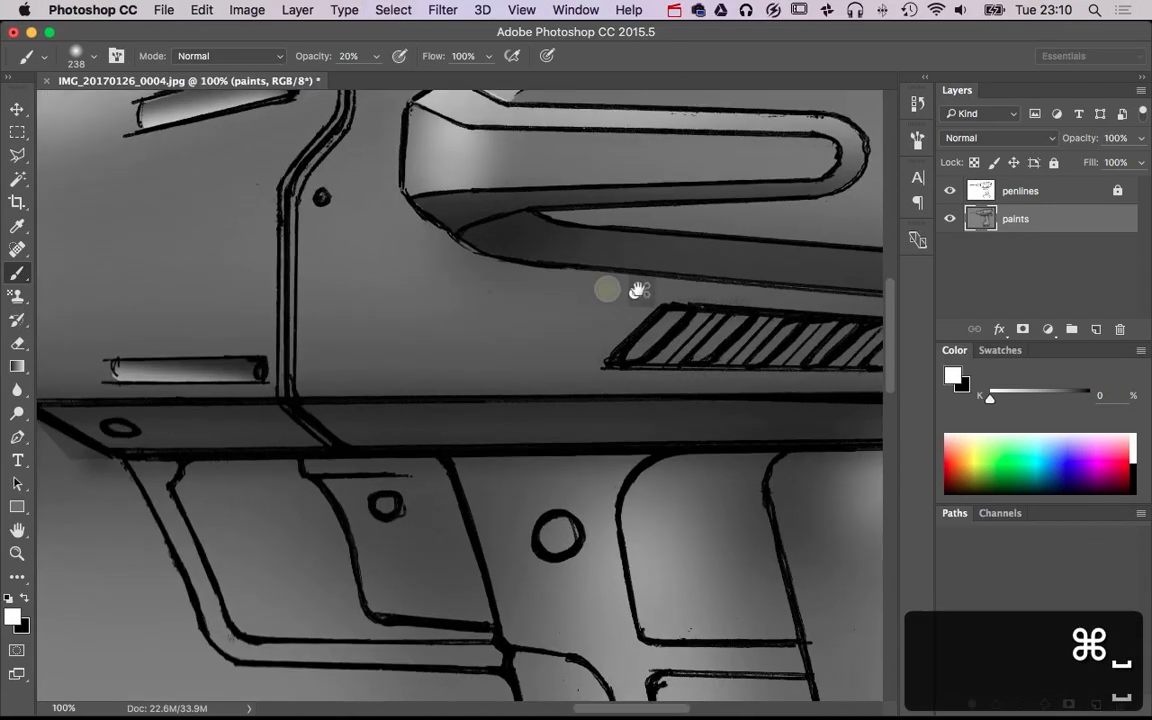
click(18, 156)
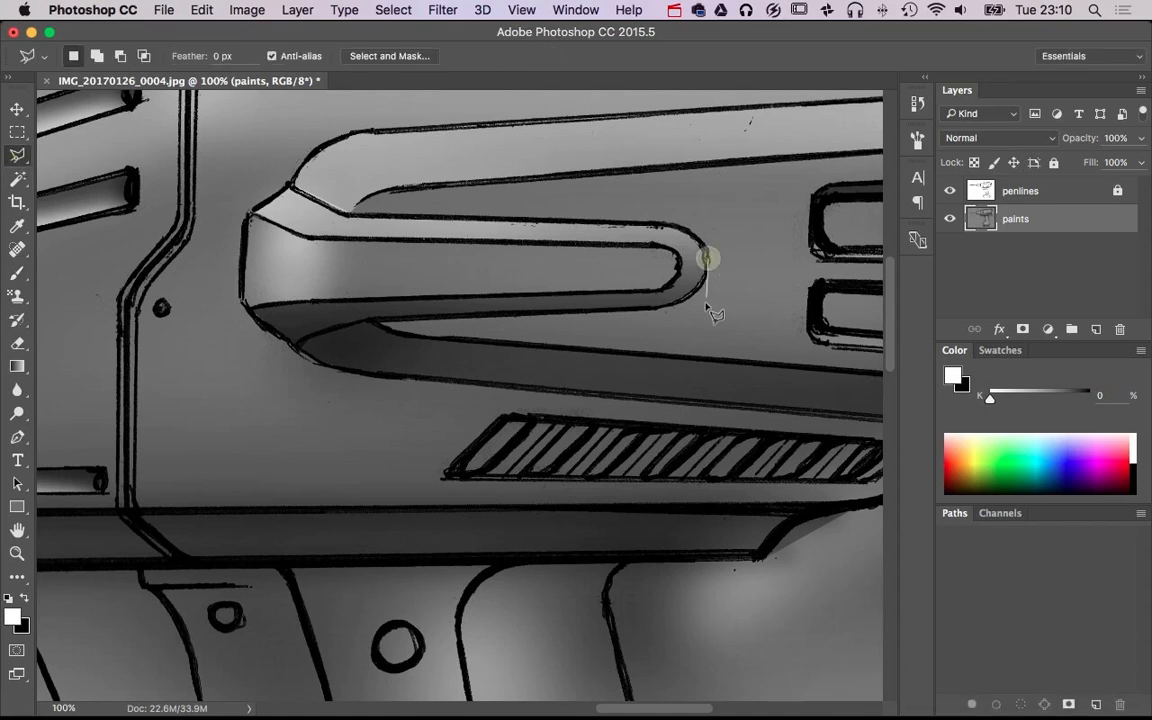
click(703, 312)
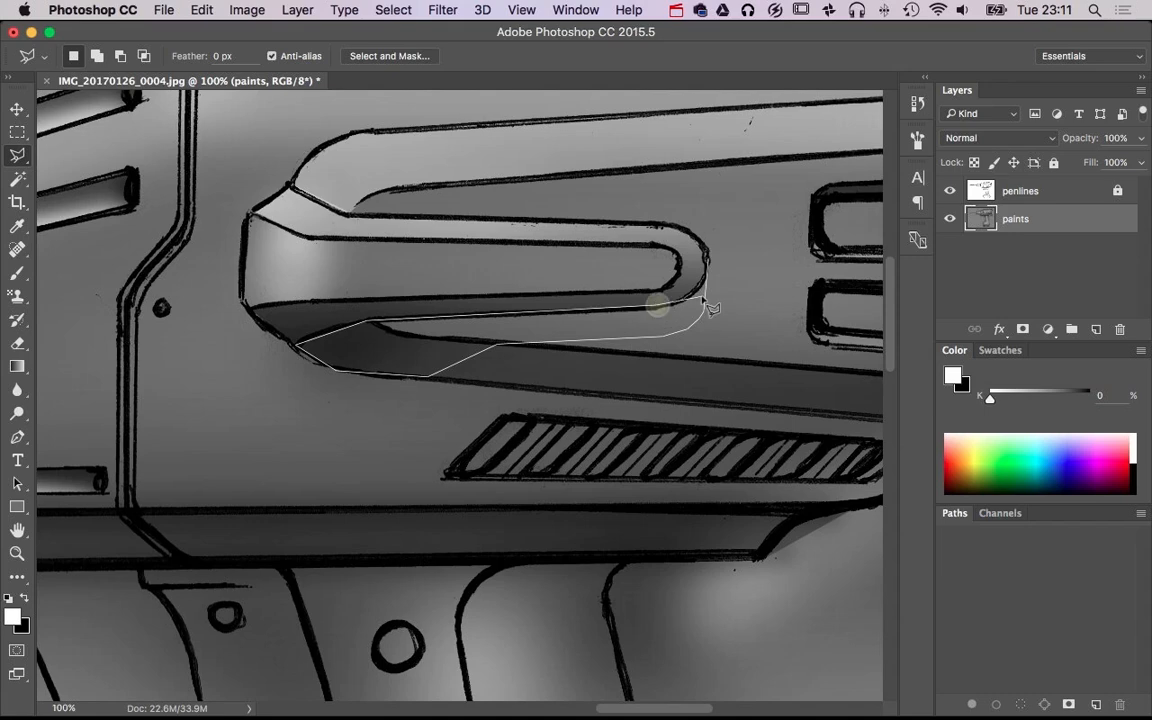
click(704, 268)
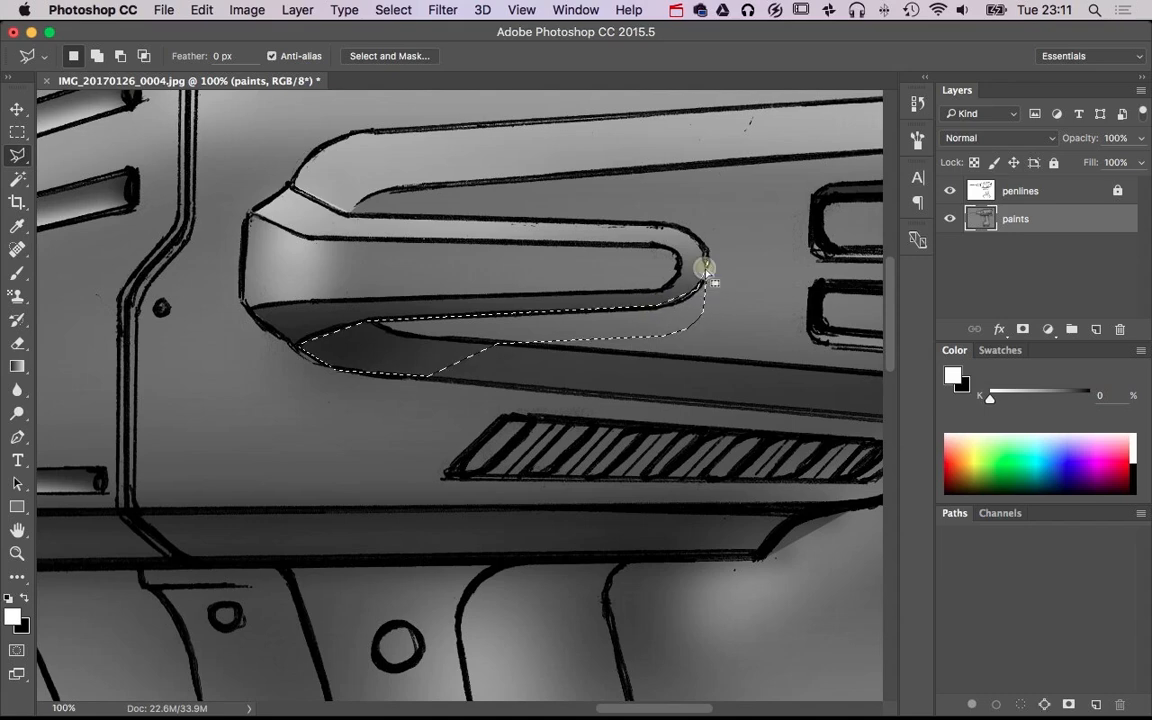
Brush the selected area beneath the central rib black at 238 px and 20% opacity as a cast shadow, and deselect
key(b)
drag(712, 268, 290, 375)
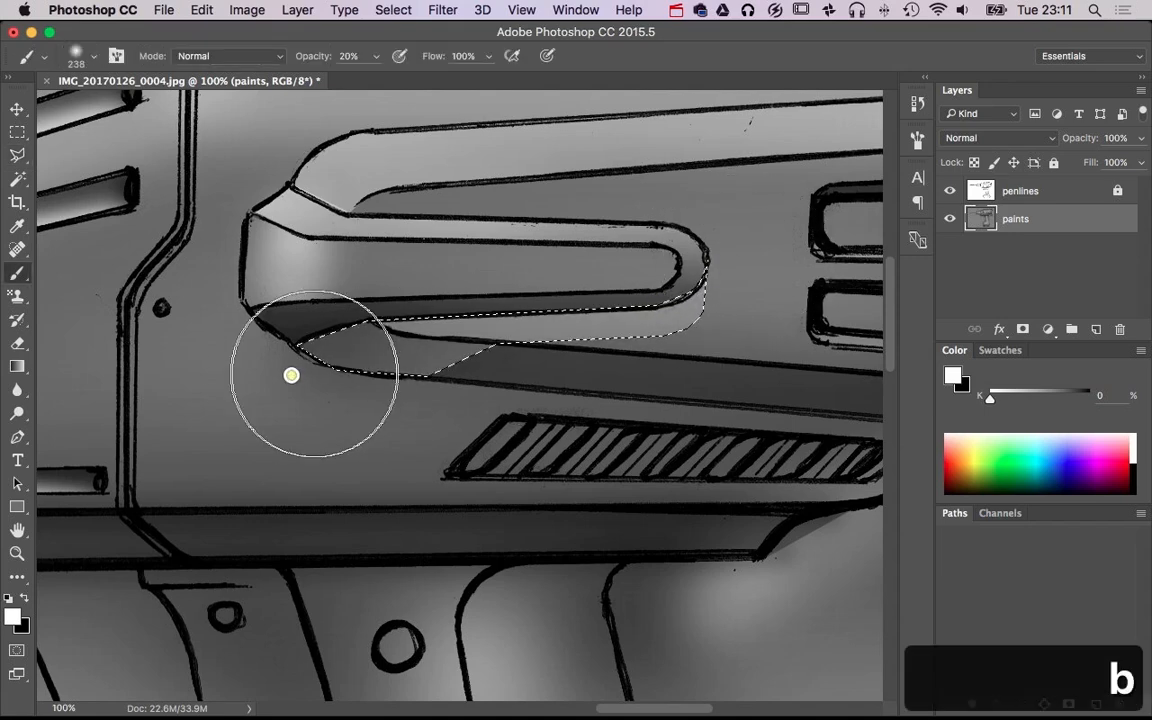
key(super+z)
key(x)
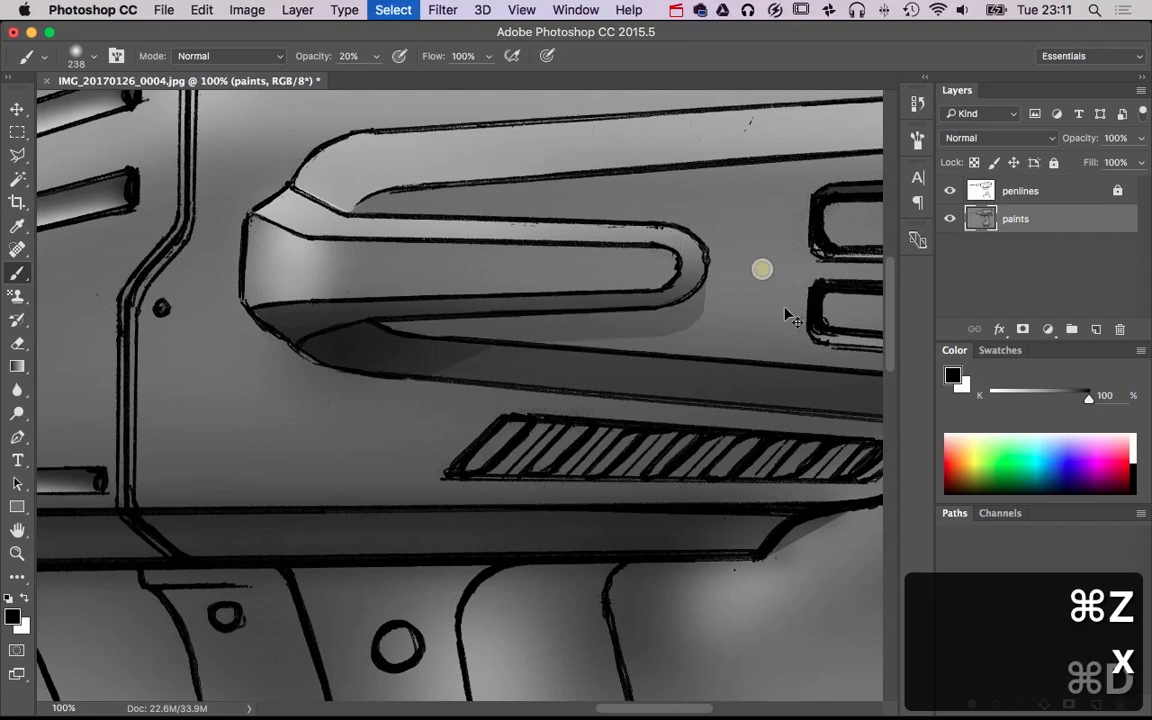
key(super+d)
scroll(681, 455, down, 3)
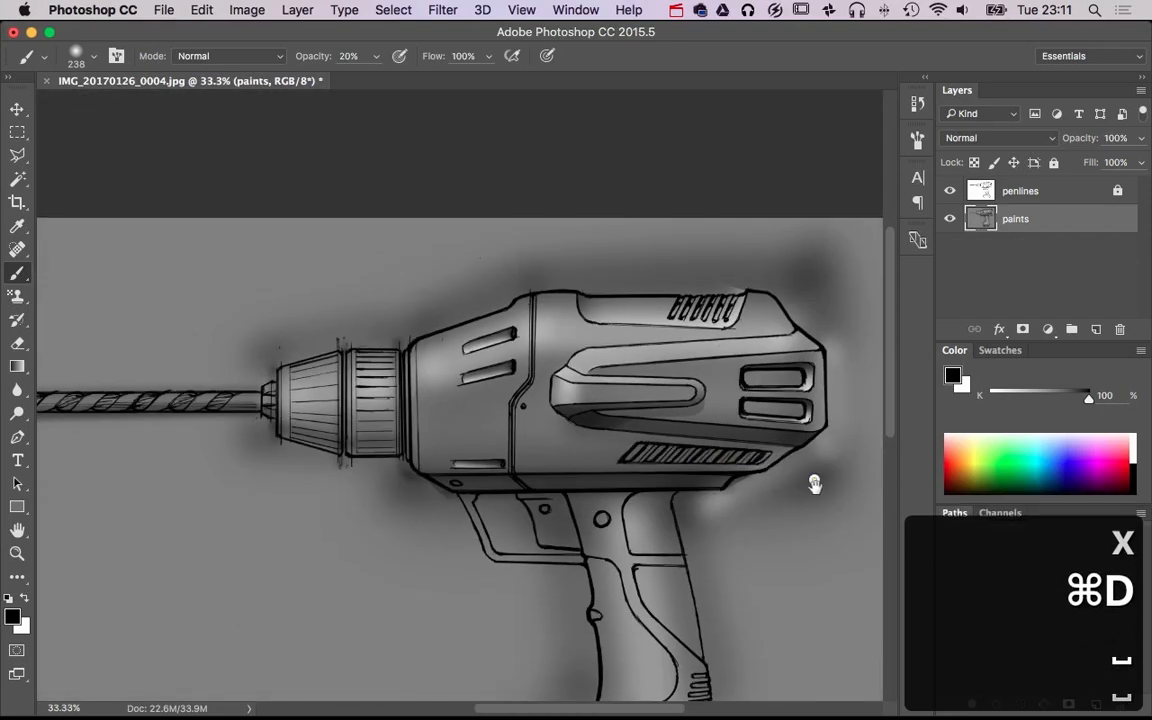
Undo the selection-masked black cast shadow painted beneath the raised central rib
drag(818, 481, 802, 342)
key(super+alt+z)
key(super+alt+z)
key(super+alt+z)
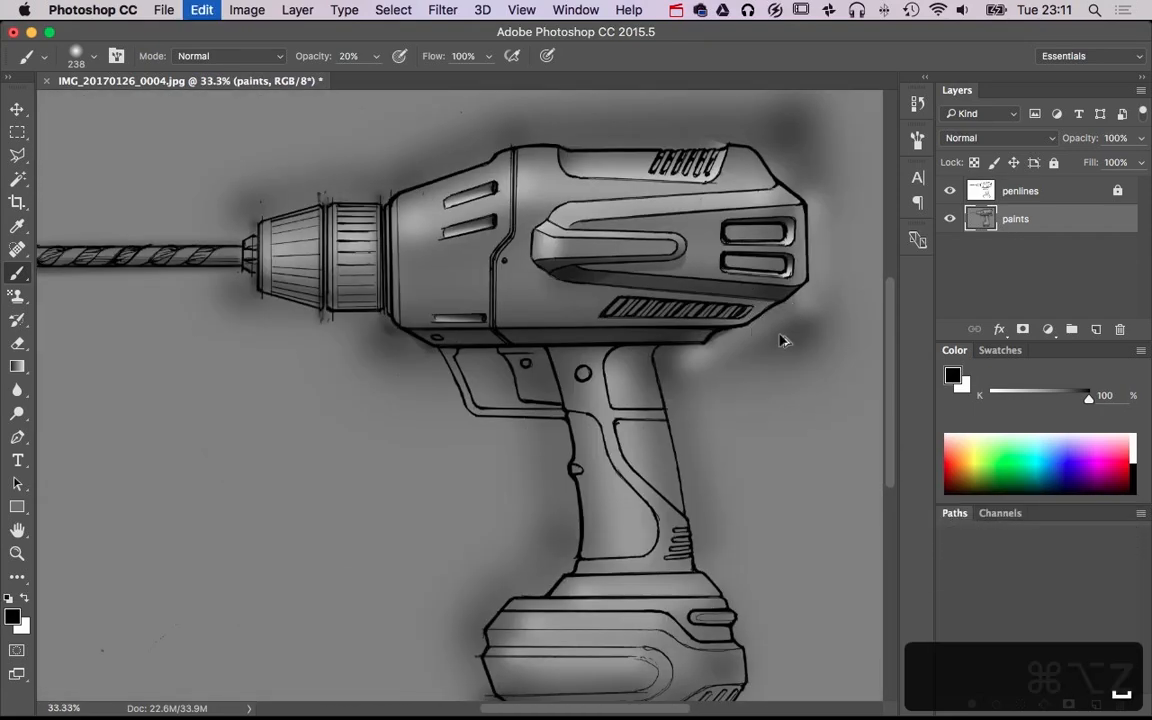
super+click(738, 386)
super+click(673, 249)
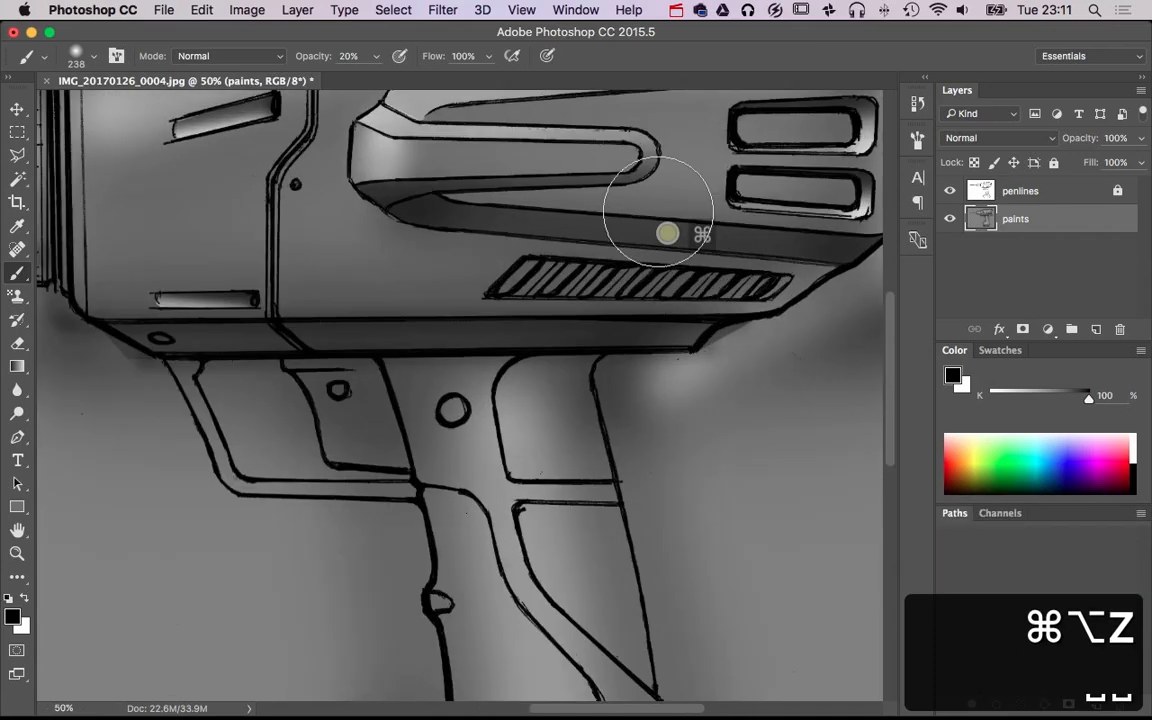
Brush a soft black shadow beneath the central rib's arm and around its rounded rear end at 46 px and 20% opacity
key(x)
alt+click(647, 194)
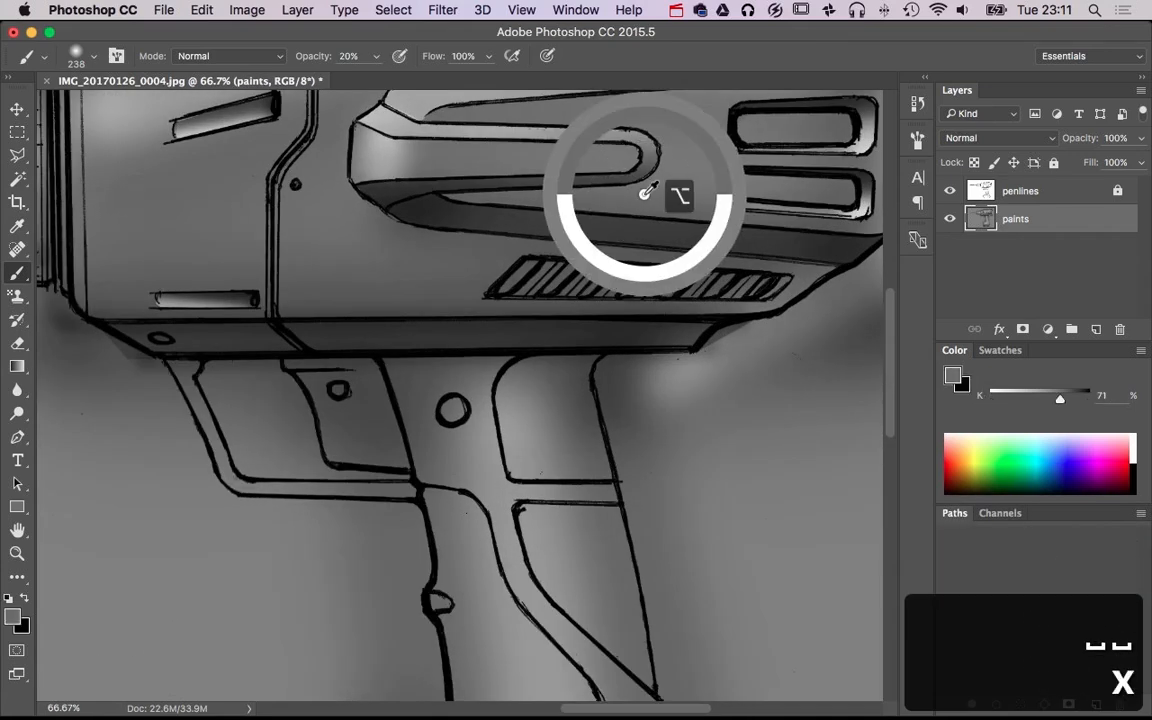
key(d)
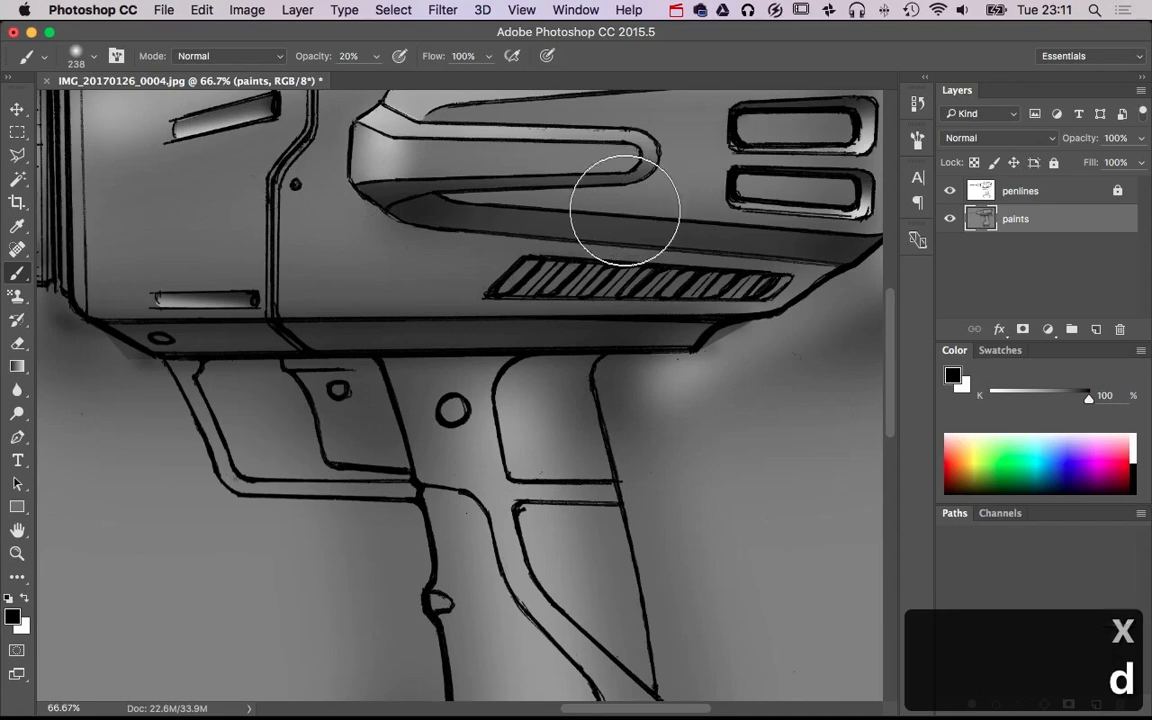
mouse_move(630, 216)
mouse_down()
mouse_move(553, 213)
mouse_move(569, 214)
mouse_up()
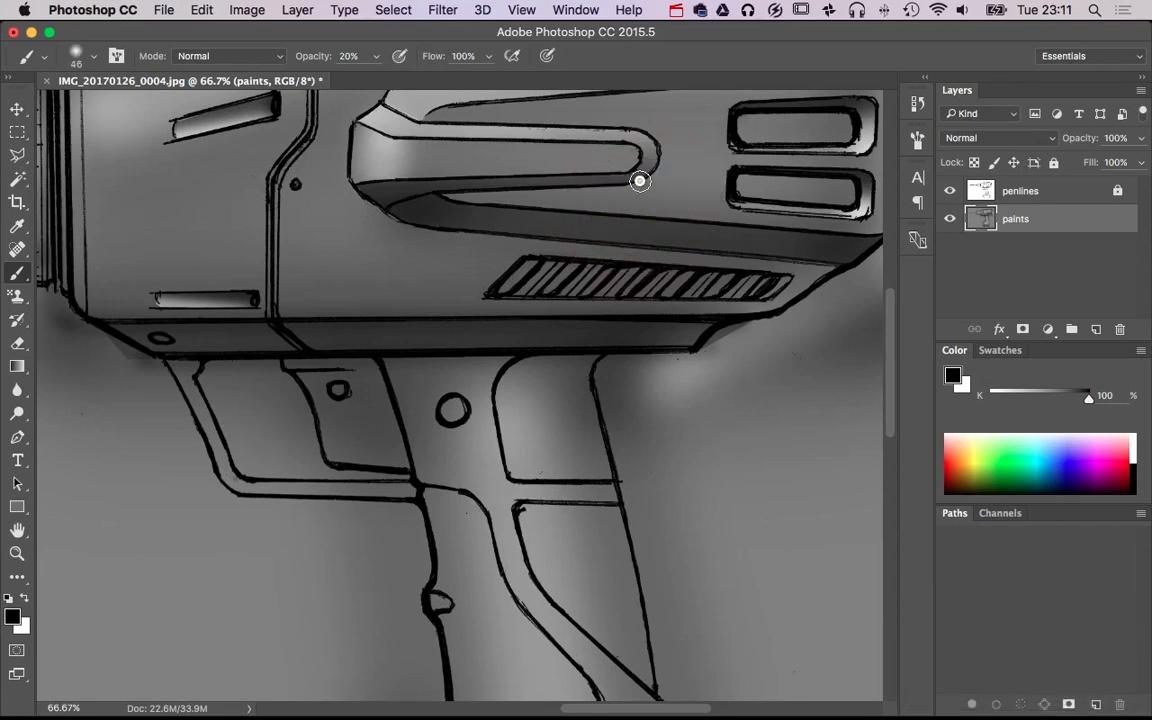
shift+click(414, 197)
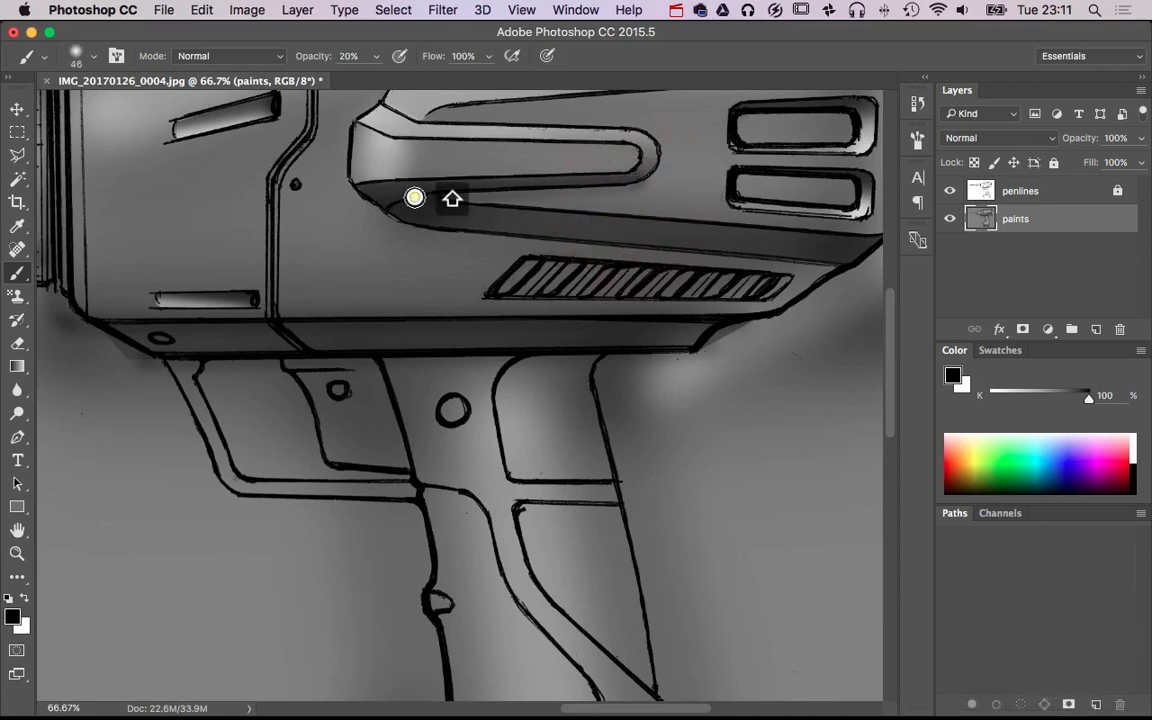
shift+click(656, 166)
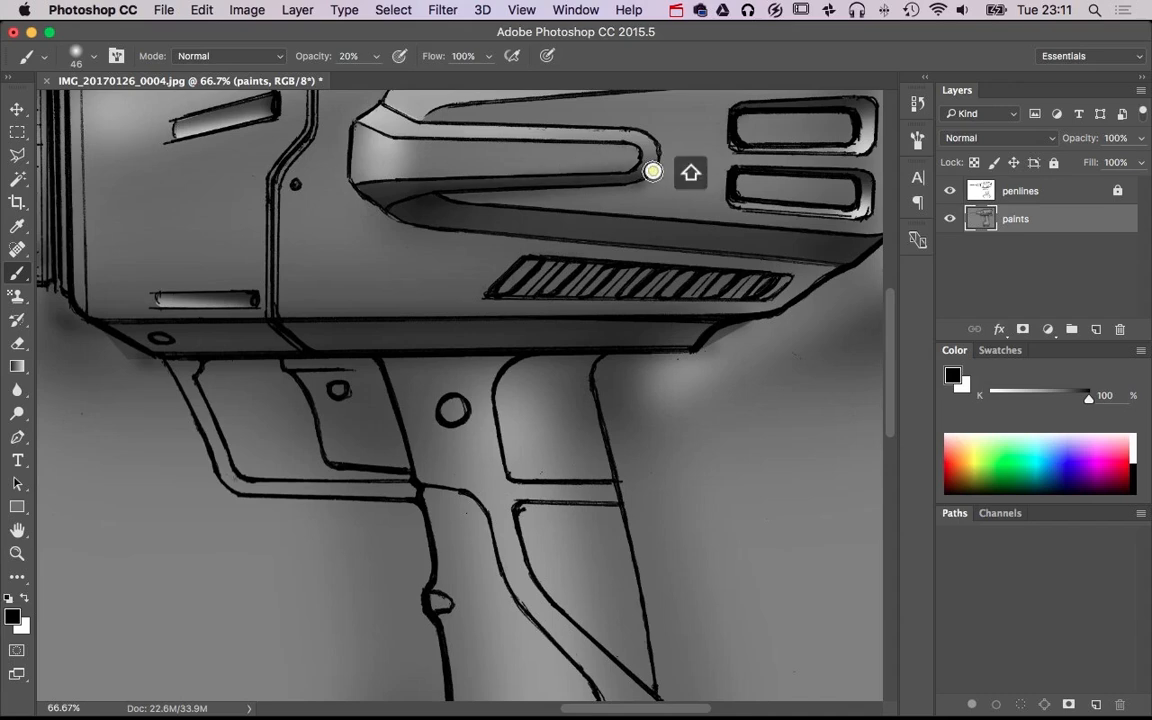
Brush a soft black shadow beneath the front curve and lower edge of the lower rib at 75 px and 20% opacity
alt+click(425, 230)
key(d)
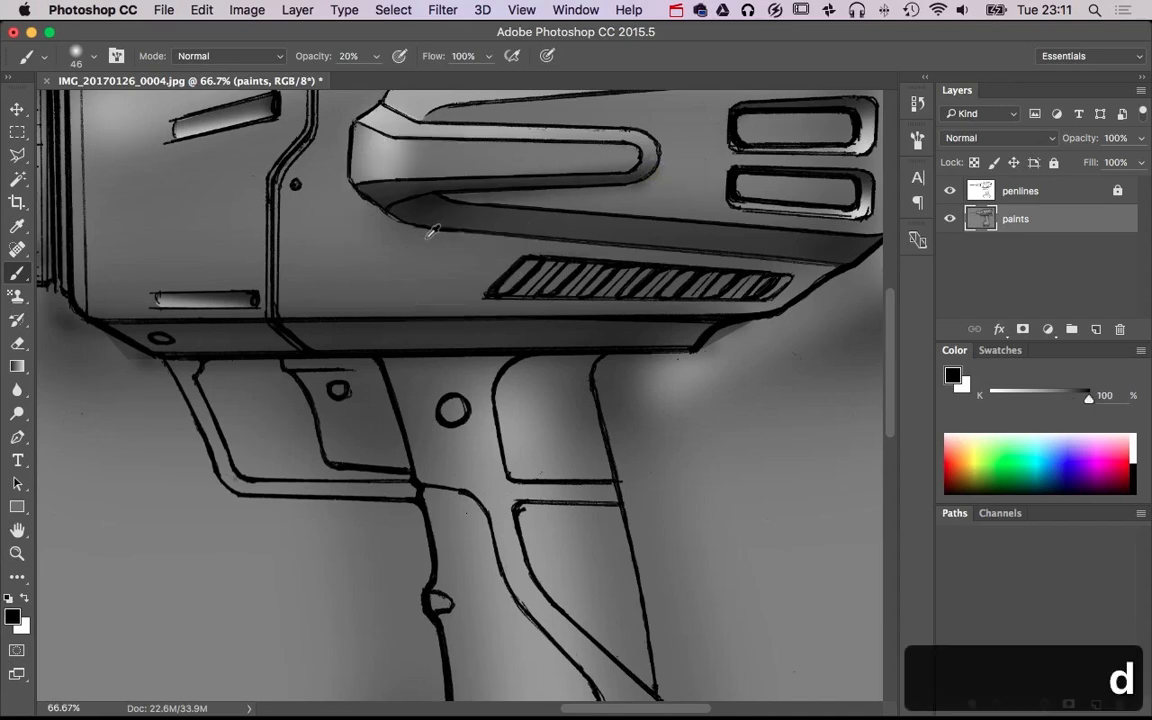
drag(426, 238, 433, 239)
click(431, 223)
shift+click(806, 278)
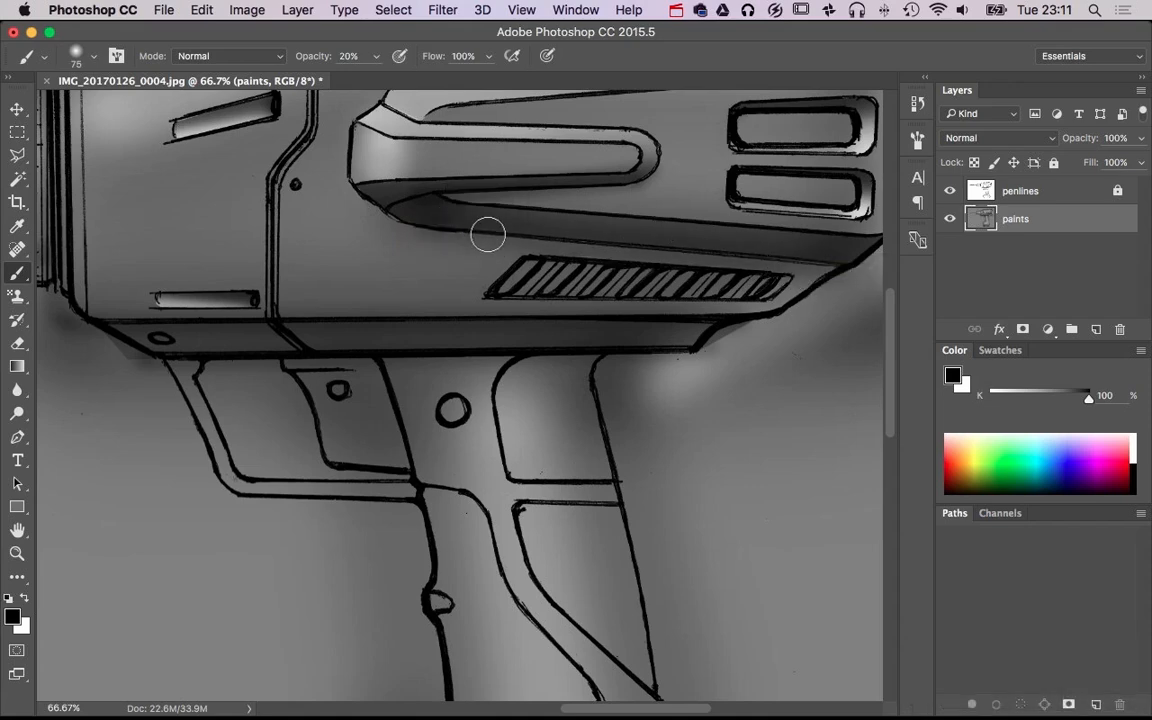
shift+click(438, 218)
Outline the slanted, hatched vent near the housing's lower edge with the Polygonal Lasso
scroll(760, 268, down, 2)
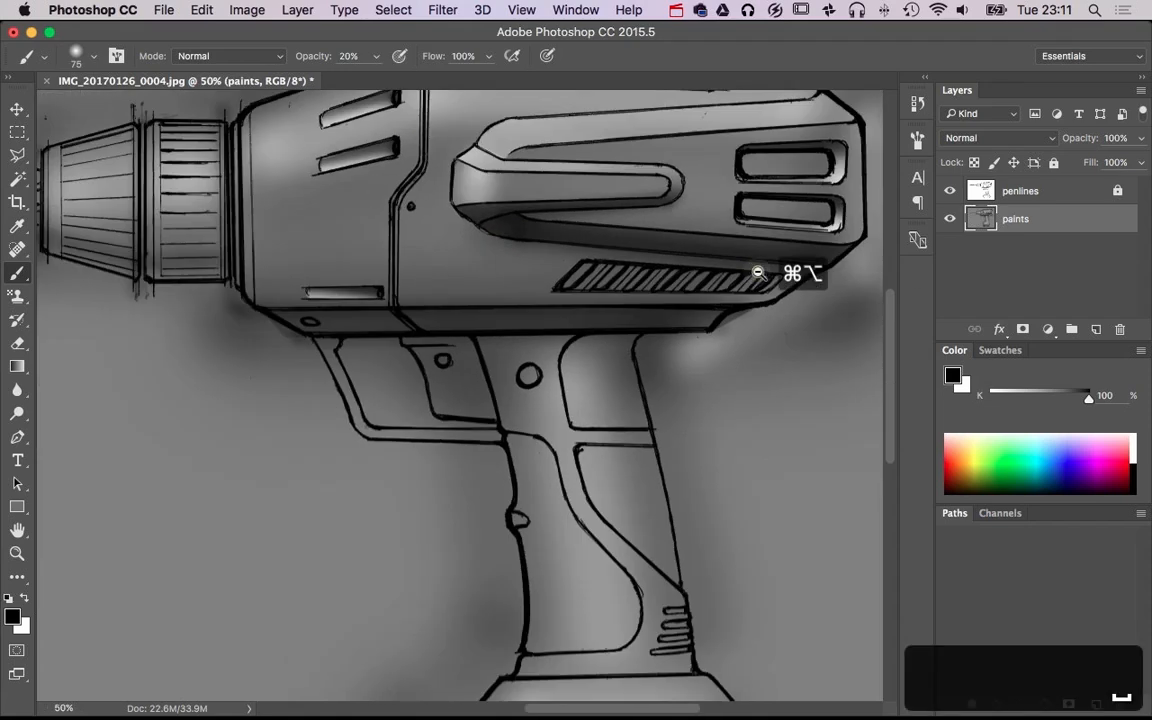
drag(784, 296, 762, 377)
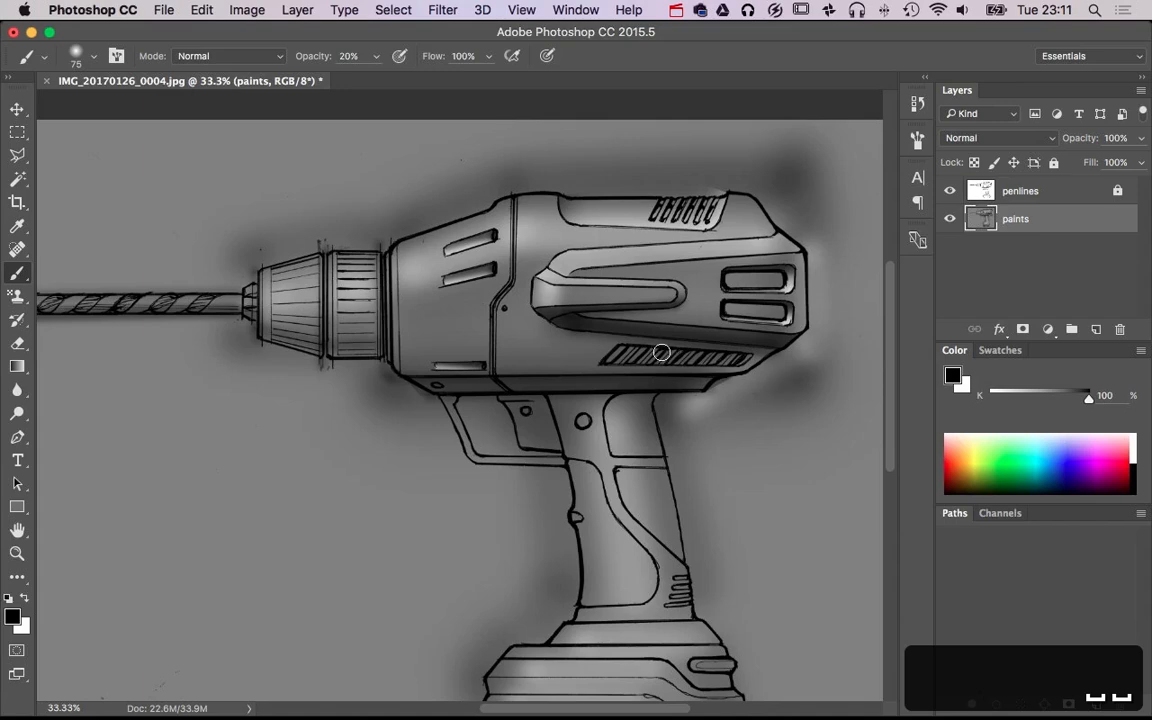
drag(622, 470, 617, 409)
super+click(605, 281)
super+click(605, 281)
super+click(605, 281)
super+click(605, 281)
drag(605, 281, 451, 317)
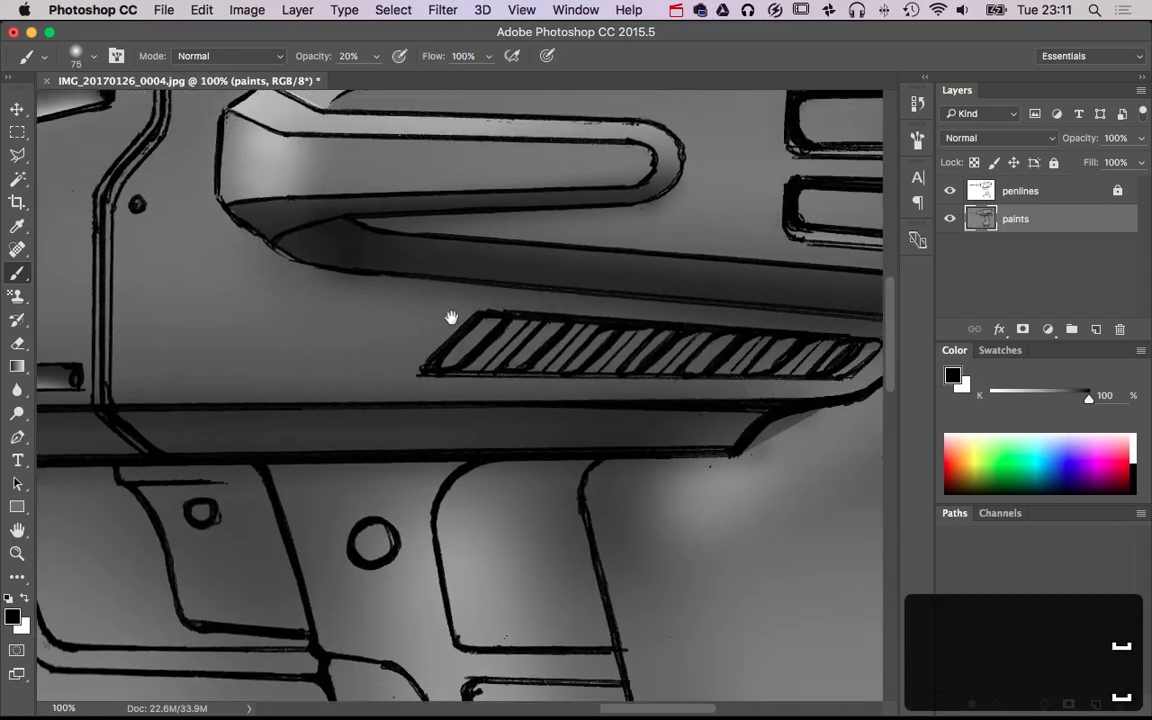
click(17, 155)
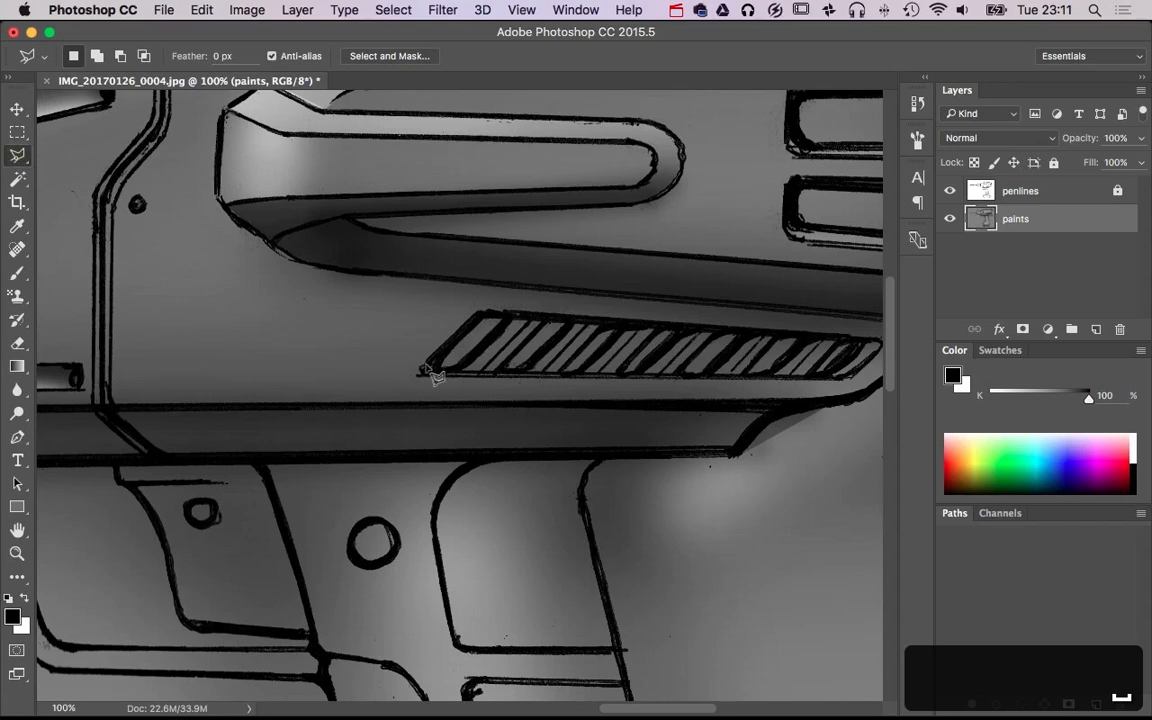
click(876, 342)
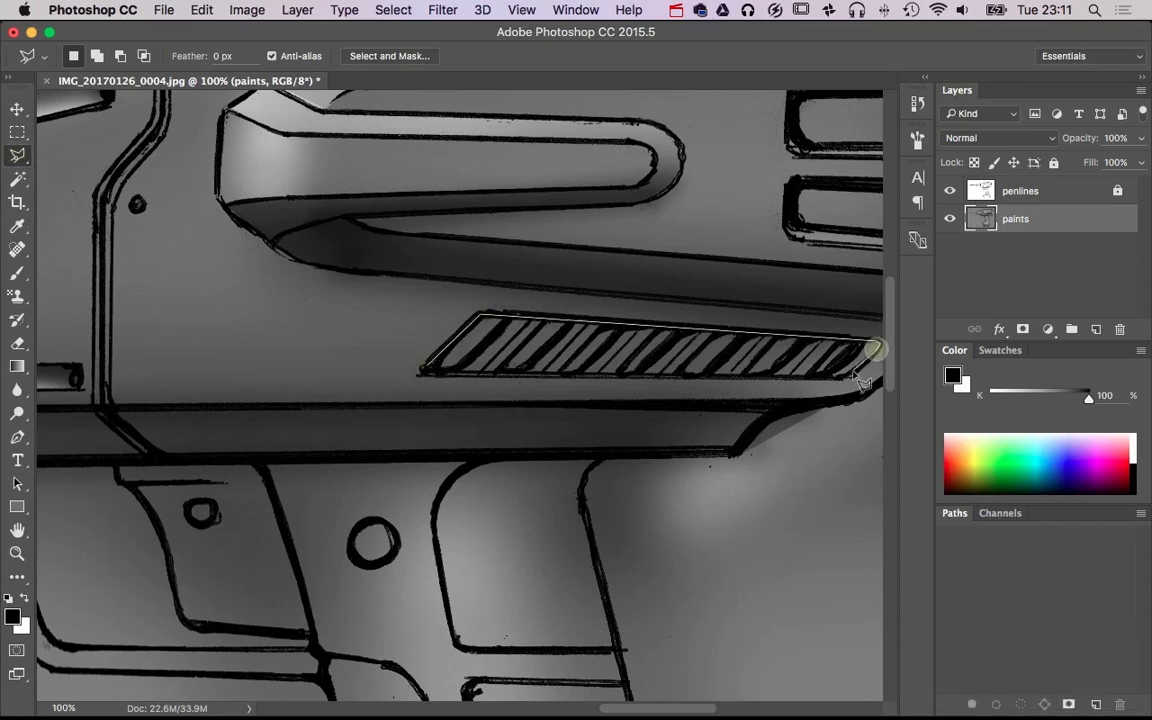
click(428, 374)
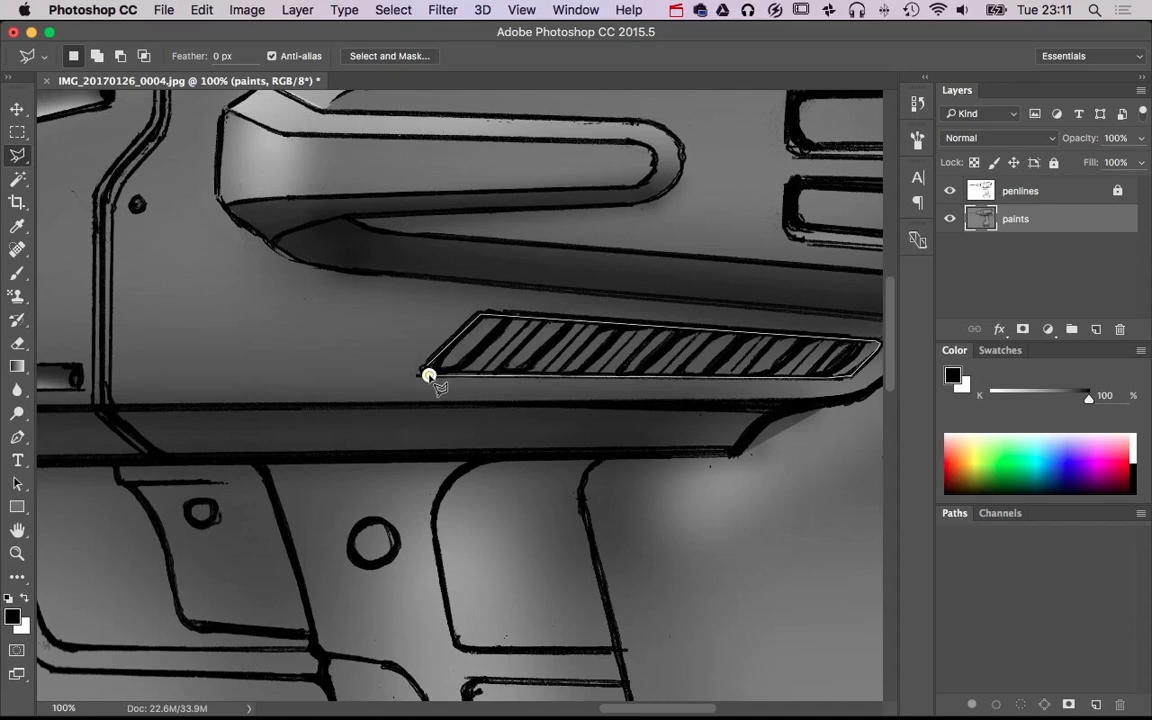
Brush the selected vent black along its upper and front edges at 75 px and 20% opacity, and deselect
key(b)
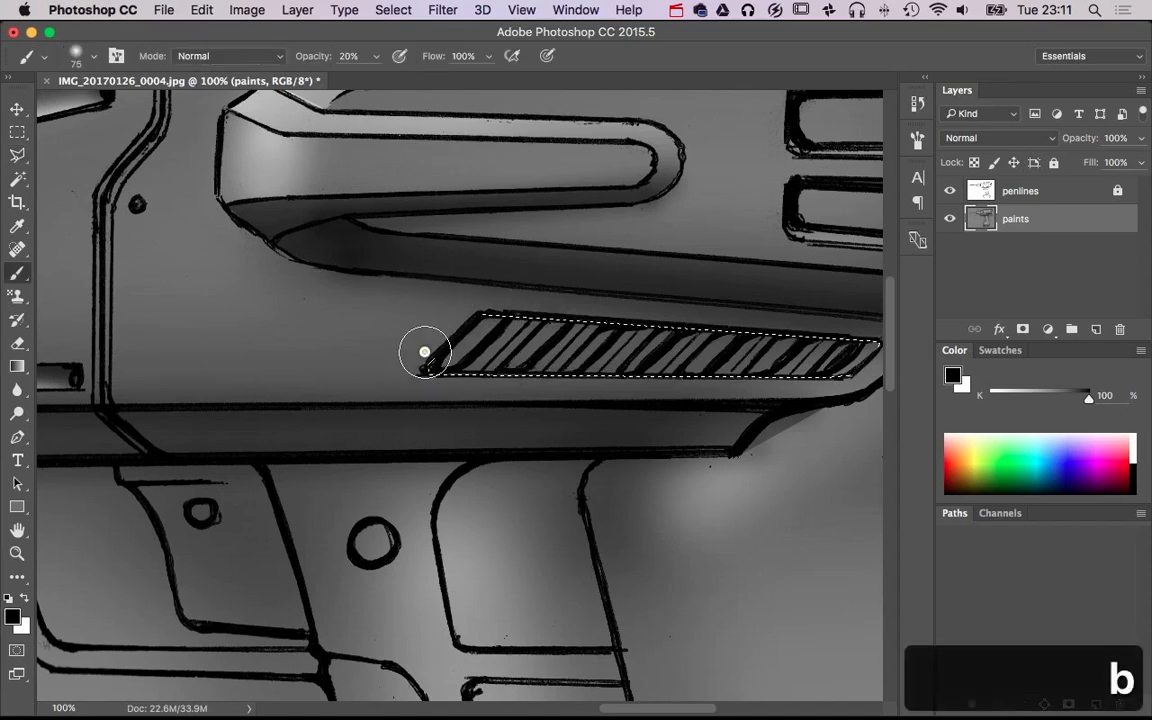
mouse_move(469, 314)
mouse_down()
mouse_move(864, 334)
mouse_move(417, 329)
mouse_move(822, 330)
mouse_up()
shift+click(856, 329)
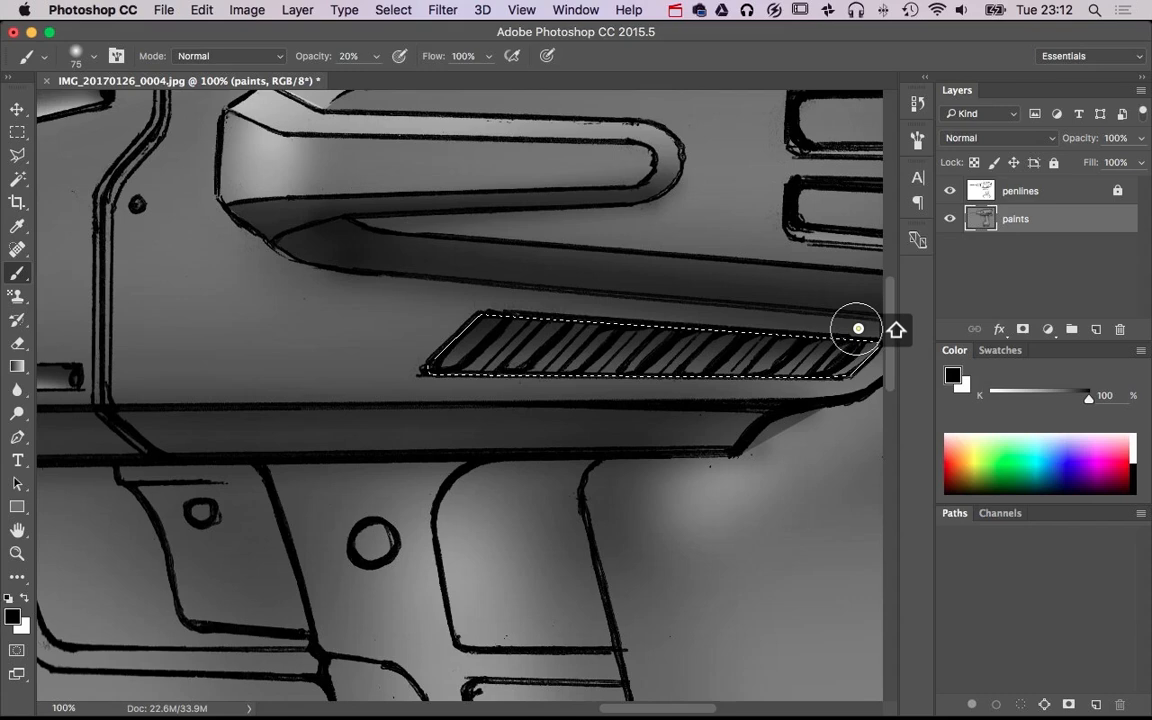
shift+click(404, 311)
shift+click(868, 339)
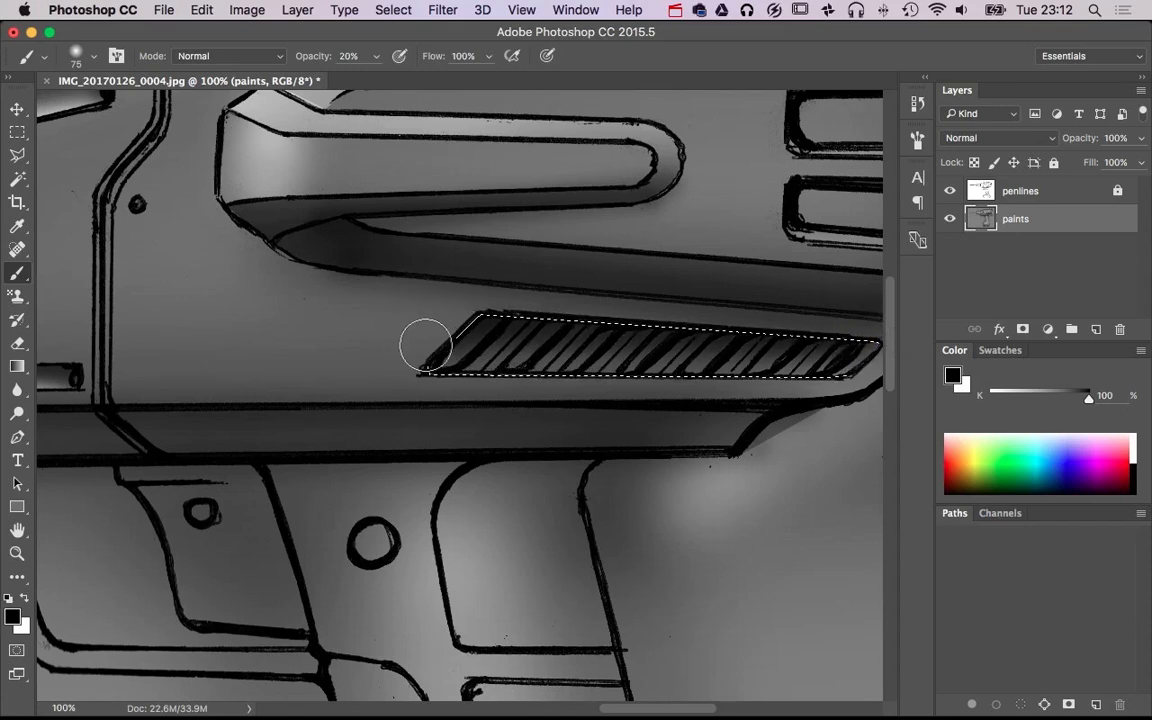
shift+click(458, 327)
key(super+d)
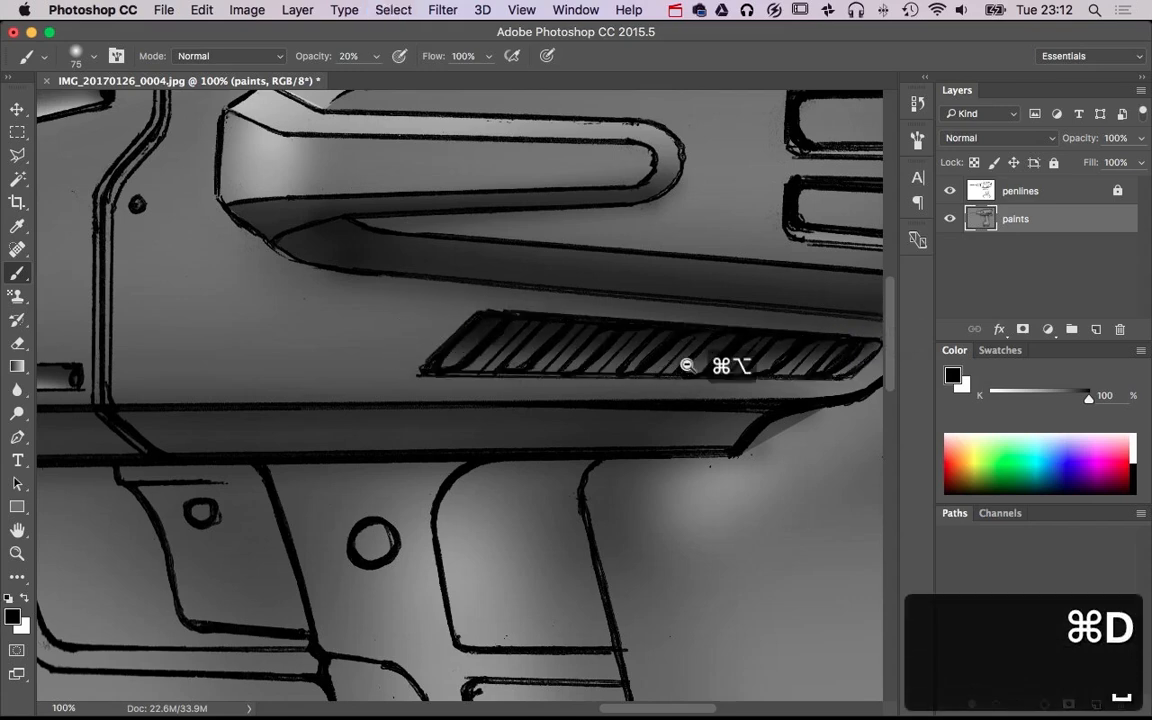
Brush white highlights along the hatched vent's lower edge and onto its slats, using brush sizes of 8 px and 16 px
scroll(692, 345, down, 2)
scroll(719, 356, up, 2)
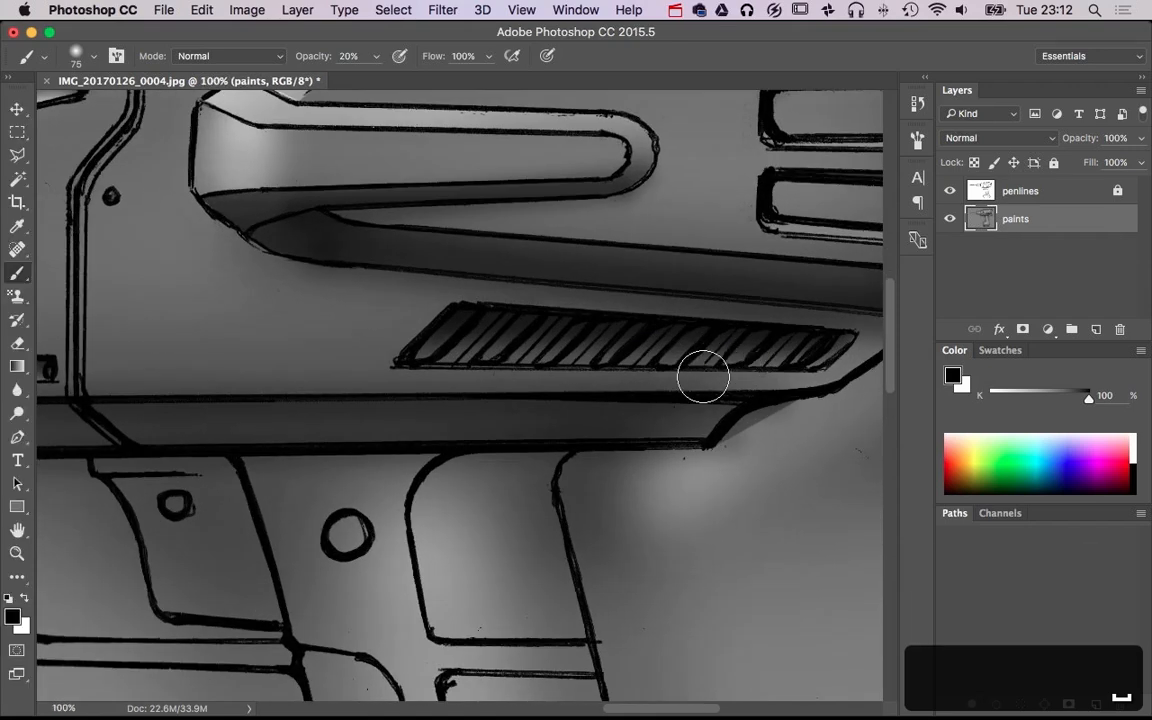
drag(676, 381, 665, 582)
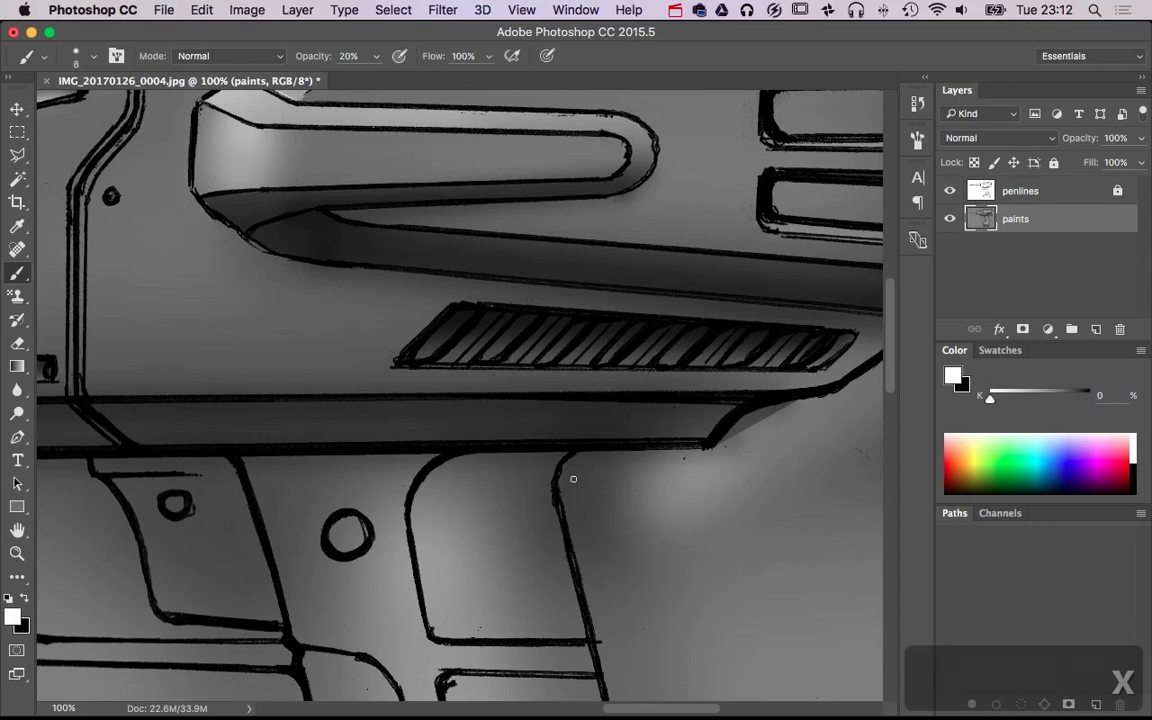
key(x)
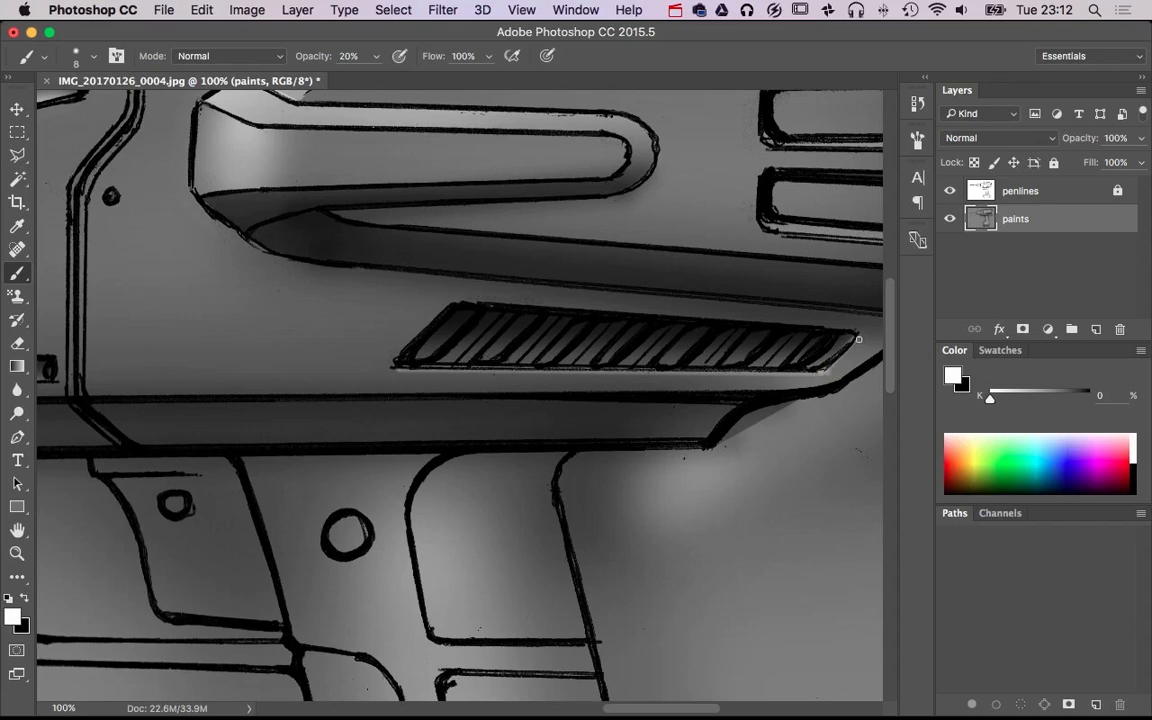
drag(815, 396, 819, 396)
shift+click(826, 372)
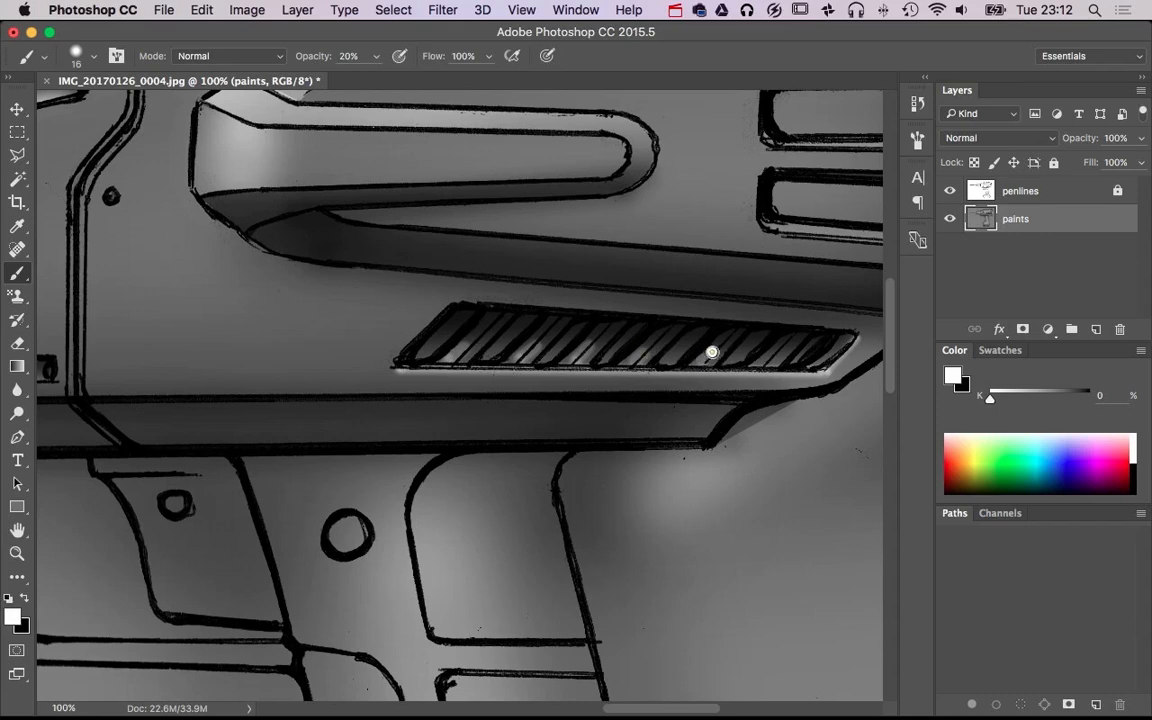
alt+super+click(606, 377)
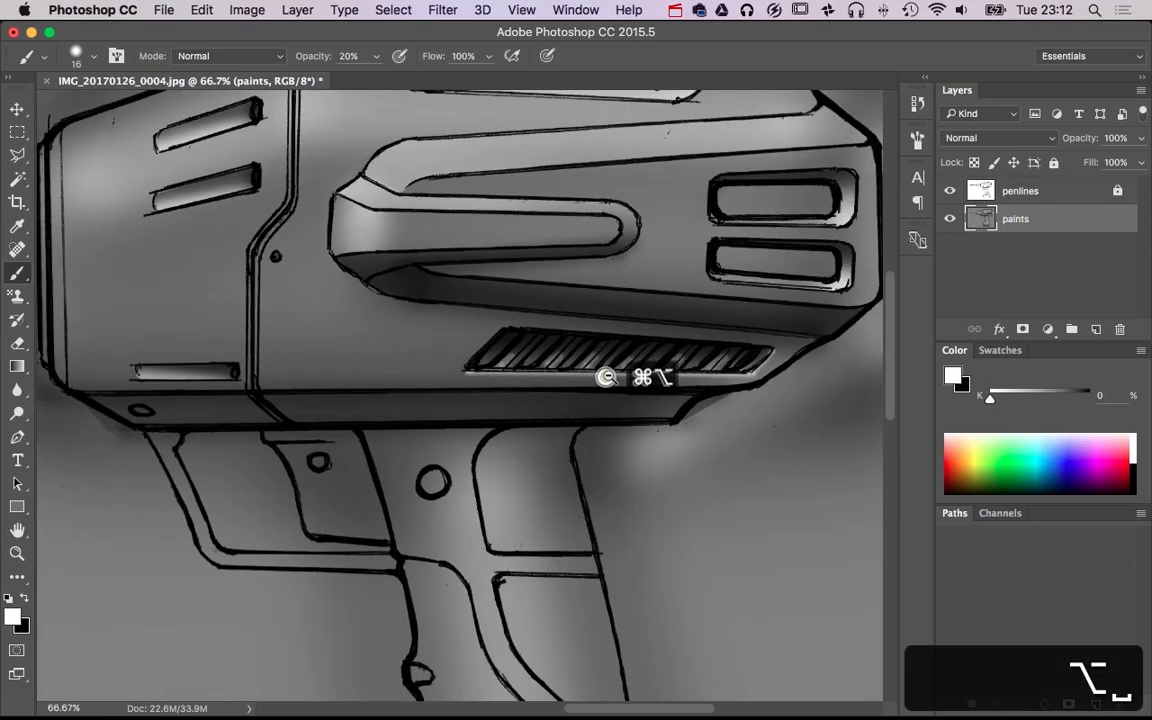
alt+super+click(606, 377)
alt+super+click(606, 377)
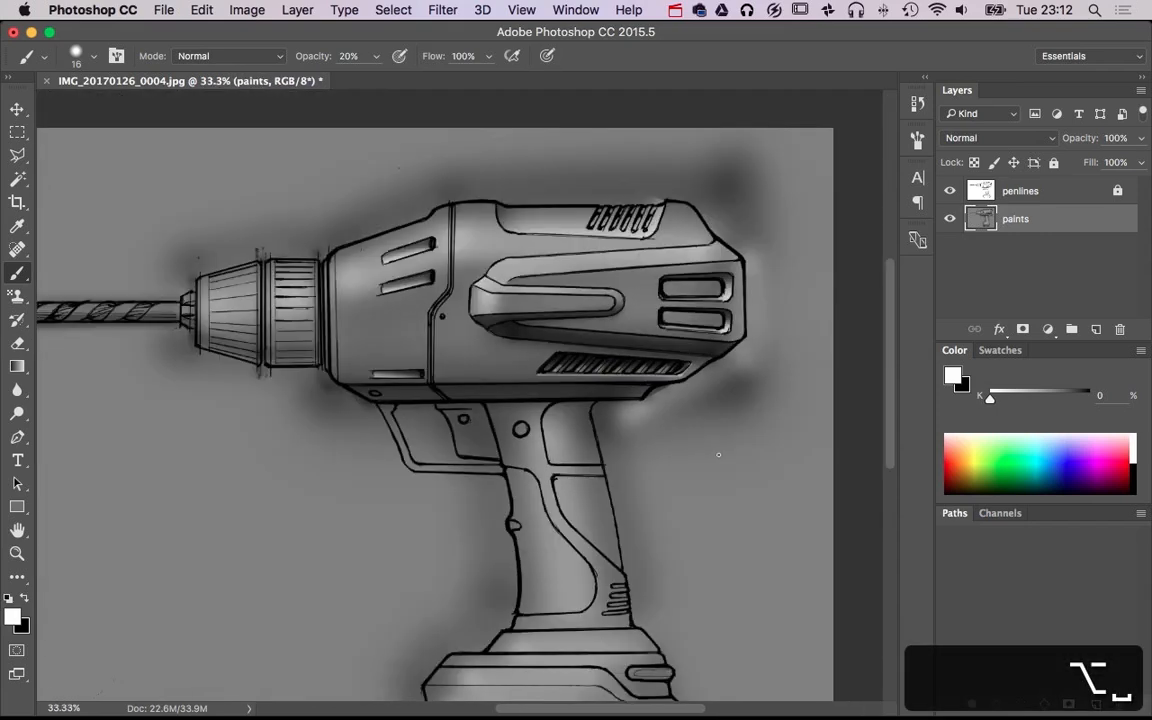
Outline the area beneath the front housing around the trigger and trigger guard with the Polygonal Lasso, up to the handle's front edge
super+click(626, 220)
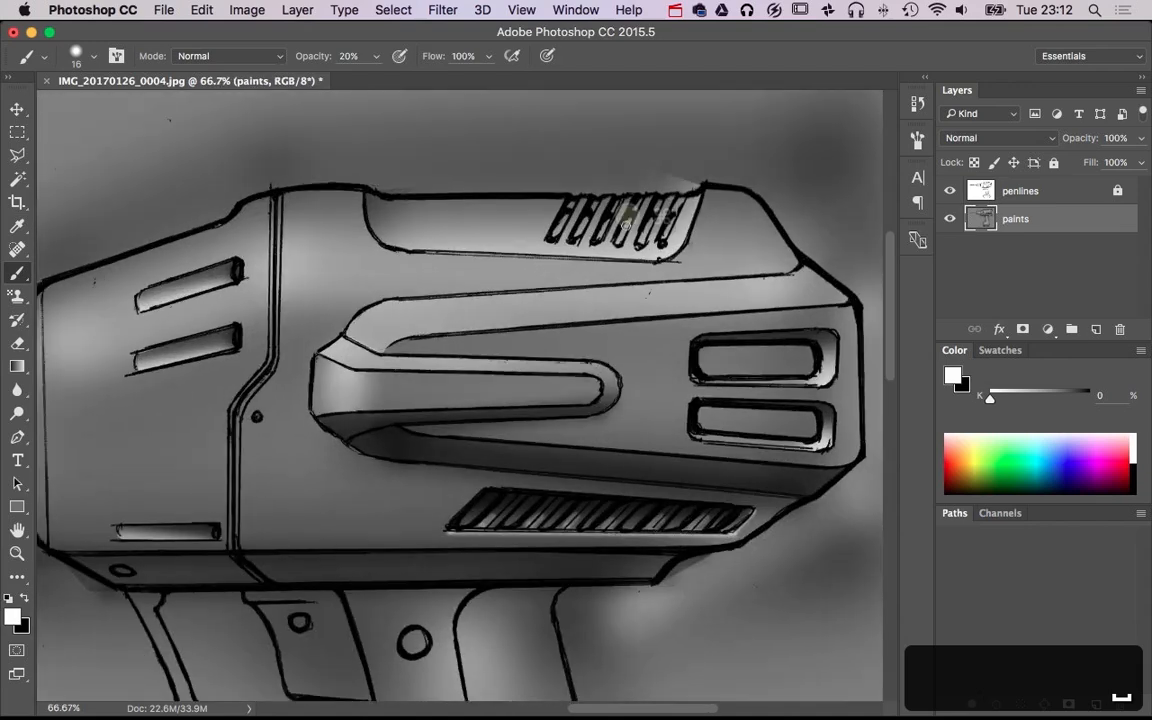
drag(590, 415, 607, 262)
drag(463, 468, 648, 408)
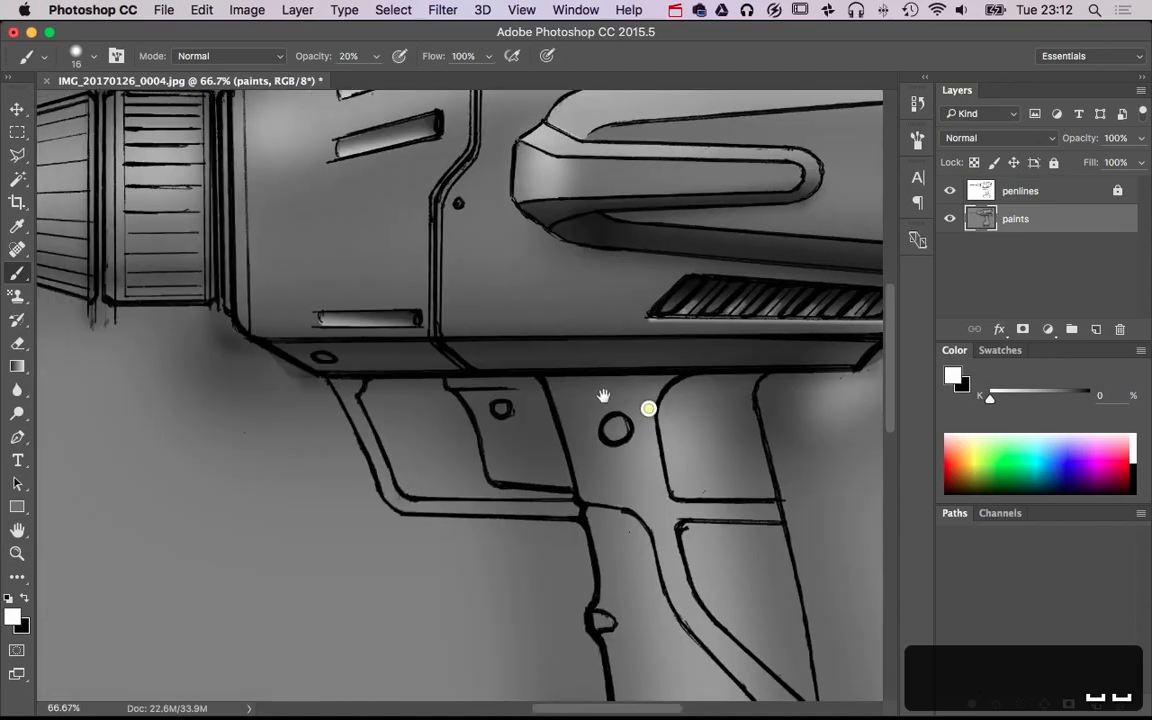
mouse_move(318, 447)
mouse_down()
mouse_move(360, 447)
mouse_move(309, 116)
mouse_move(322, 85)
mouse_up()
click(20, 155)
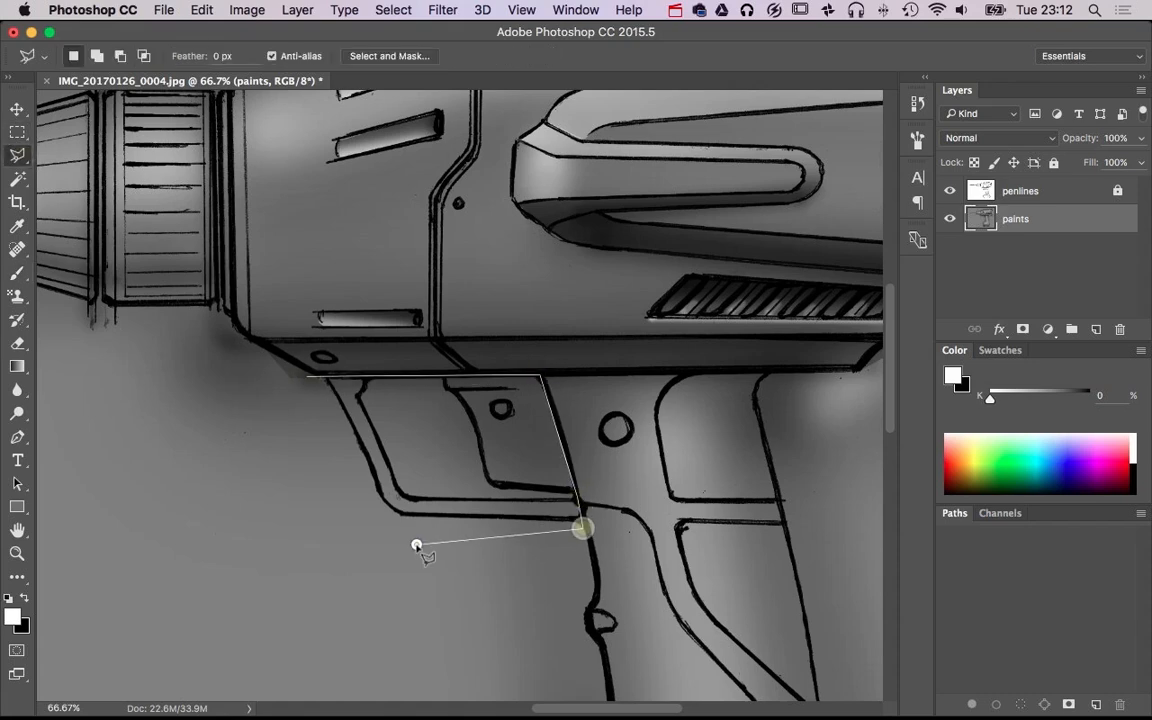
double_click(272, 551)
Brush a black shadow across the upper part of the selected trigger area at 220 px and 20% opacity, and deselect
key(b)
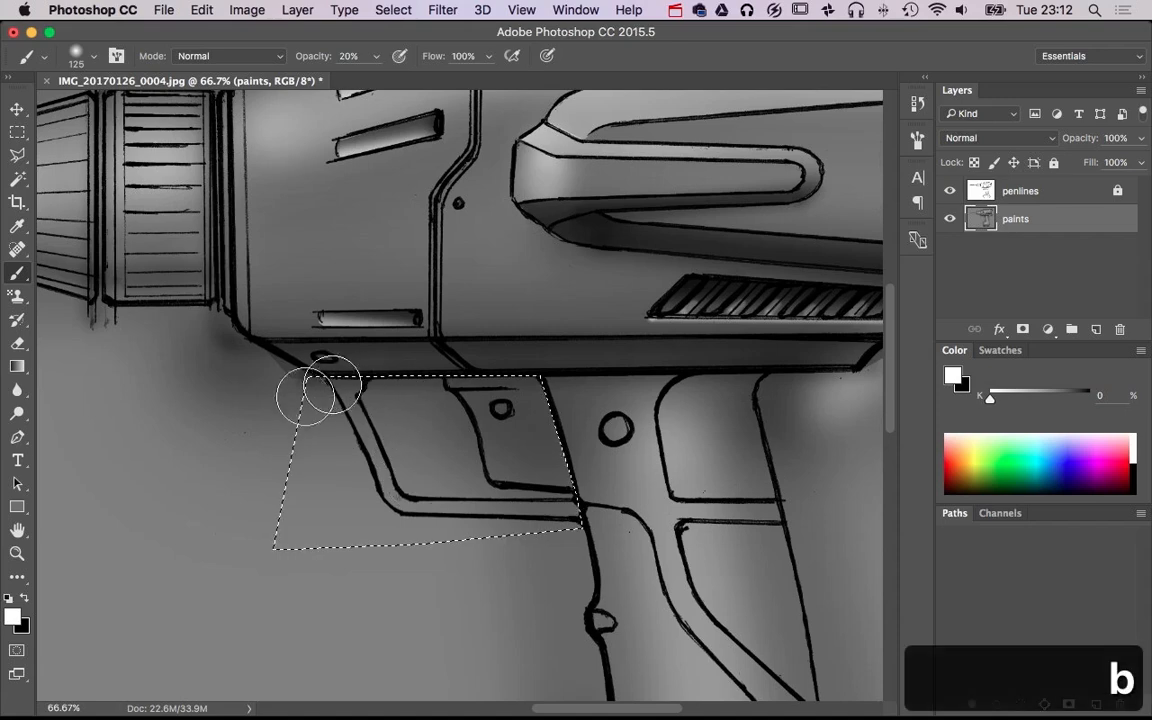
drag(300, 398, 340, 399)
key(x)
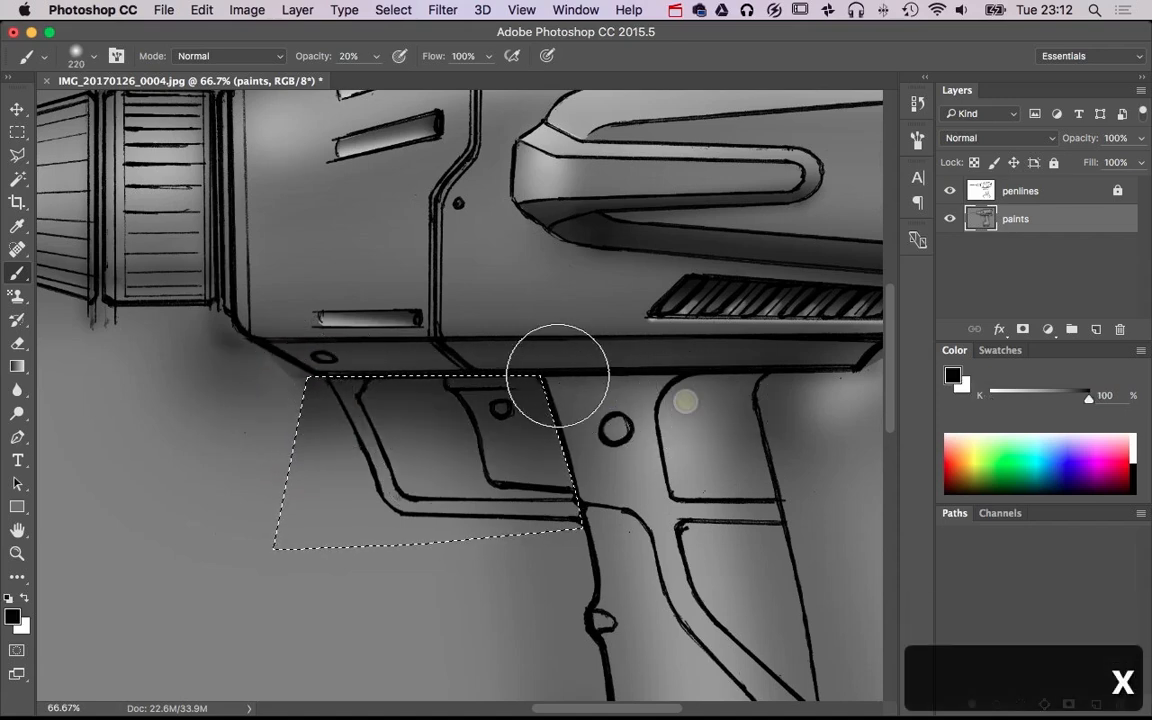
mouse_move(337, 467)
mouse_down()
mouse_move(399, 481)
mouse_move(599, 571)
mouse_move(540, 329)
mouse_move(562, 383)
mouse_move(527, 458)
mouse_move(506, 442)
mouse_move(464, 451)
mouse_up()
super+click(506, 442)
super+click(506, 442)
key(super+d)
Restore the trigger-area selection, darken the shadow directly beneath the housing with another black stroke at 220 px, and deselect
alt+super+click(484, 482)
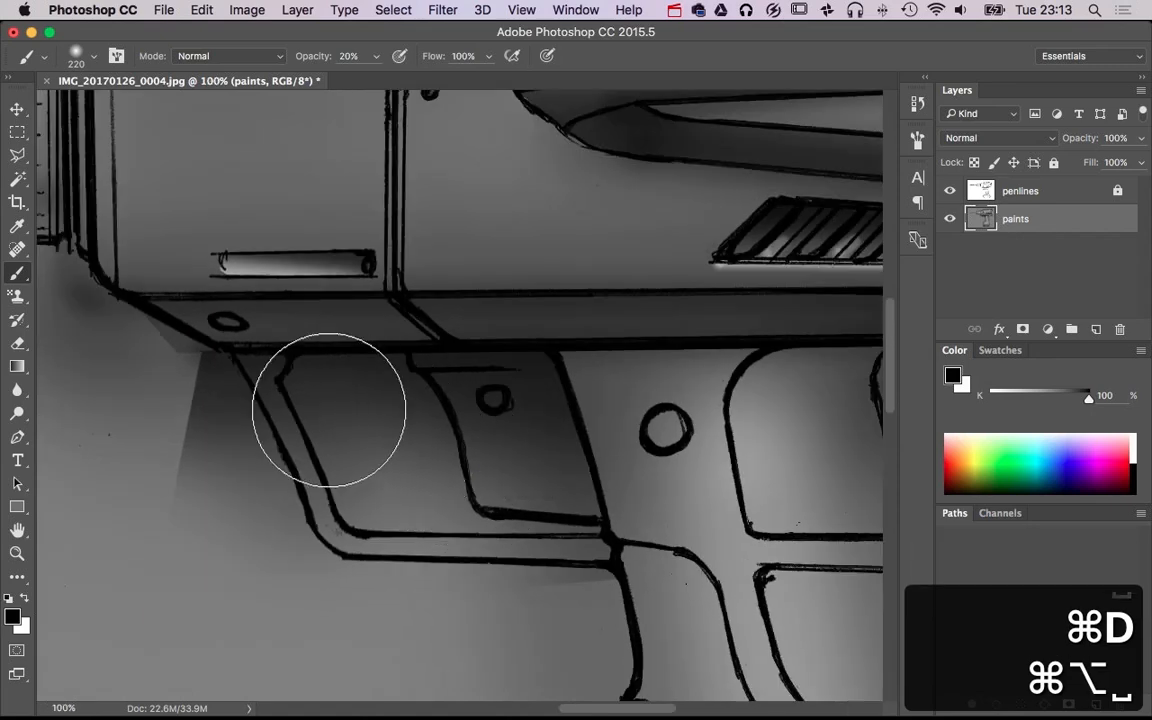
key(super+z)
mouse_move(190, 328)
mouse_down()
mouse_move(260, 367)
mouse_move(328, 339)
mouse_move(494, 322)
mouse_up()
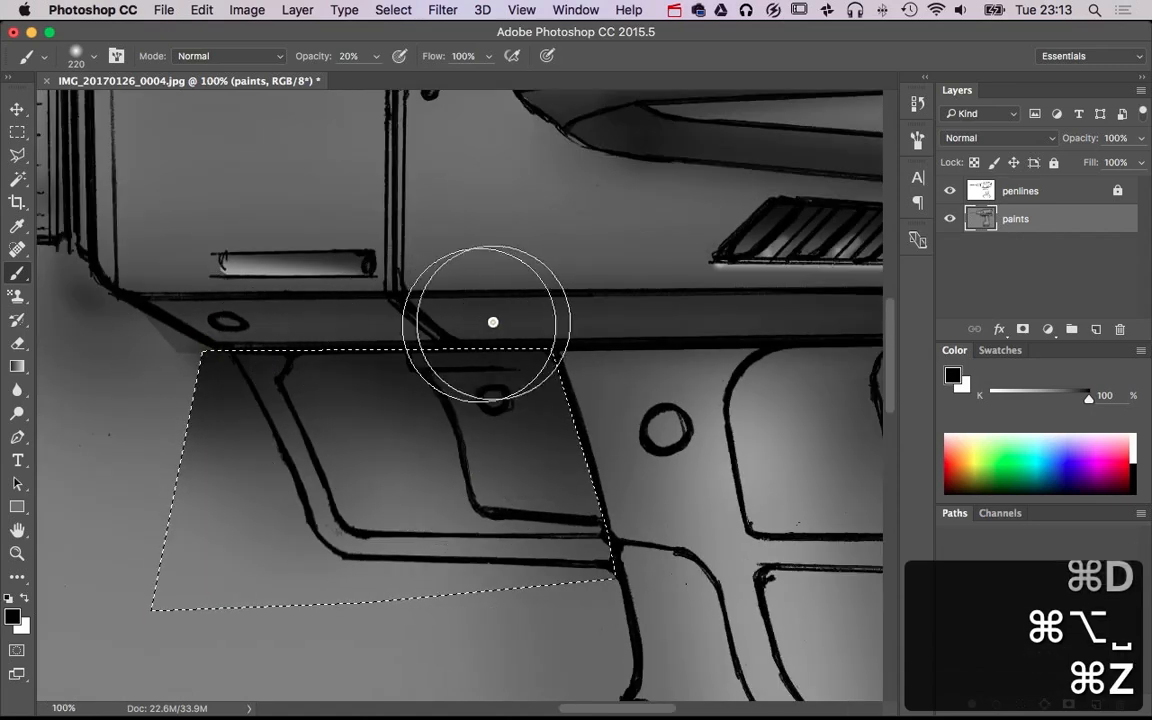
key(super+d)
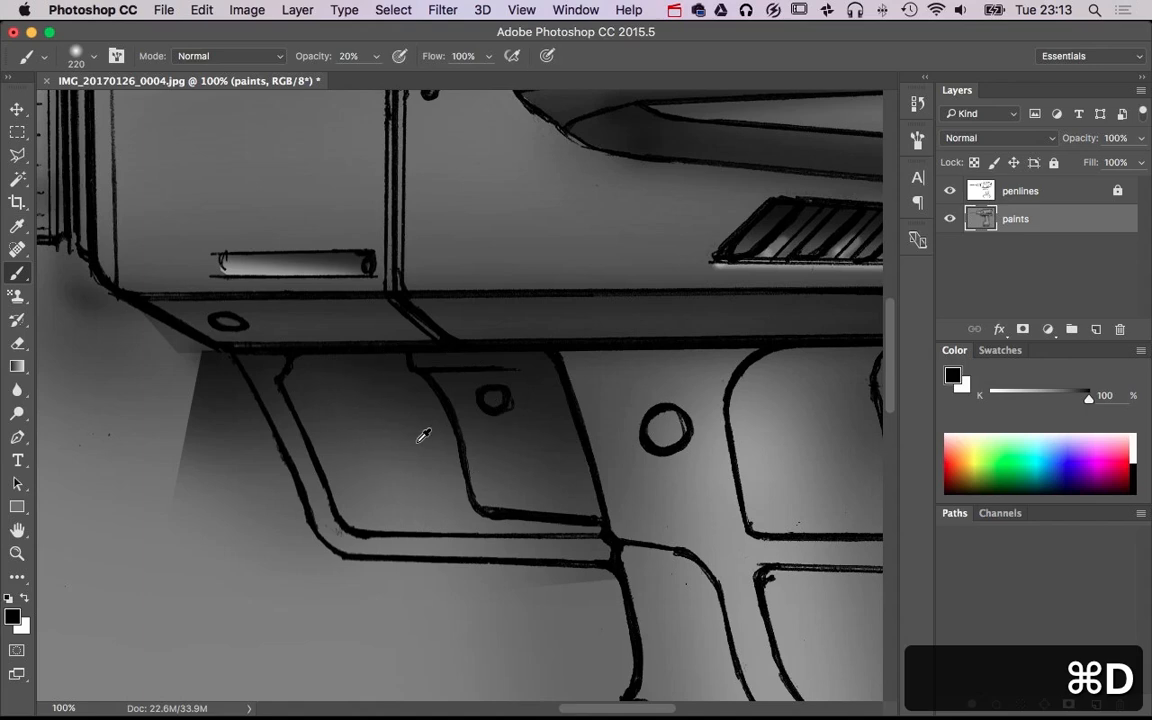
Brush white highlights along the lower and front bars of the trigger guard with a 14 px brush at 20% opacity
mouse_move(416, 441)
mouse_down()
mouse_move(334, 445)
mouse_move(360, 489)
mouse_move(365, 586)
mouse_move(352, 589)
mouse_move(378, 550)
mouse_move(597, 552)
mouse_up()
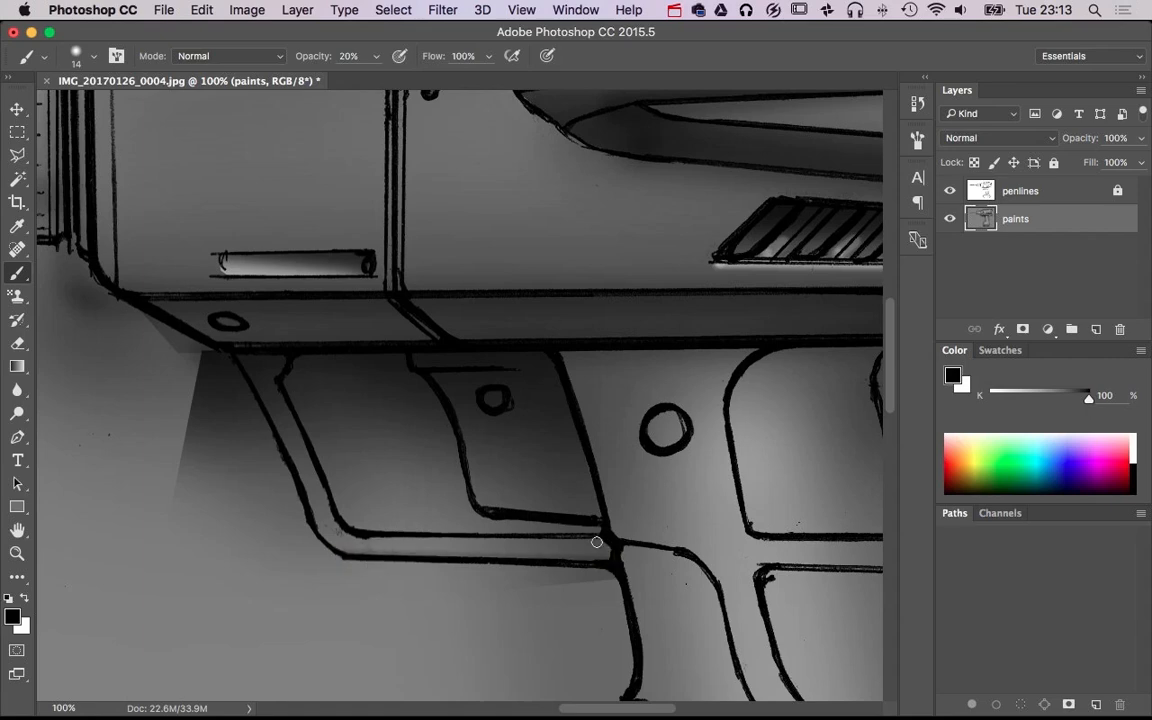
key(x)
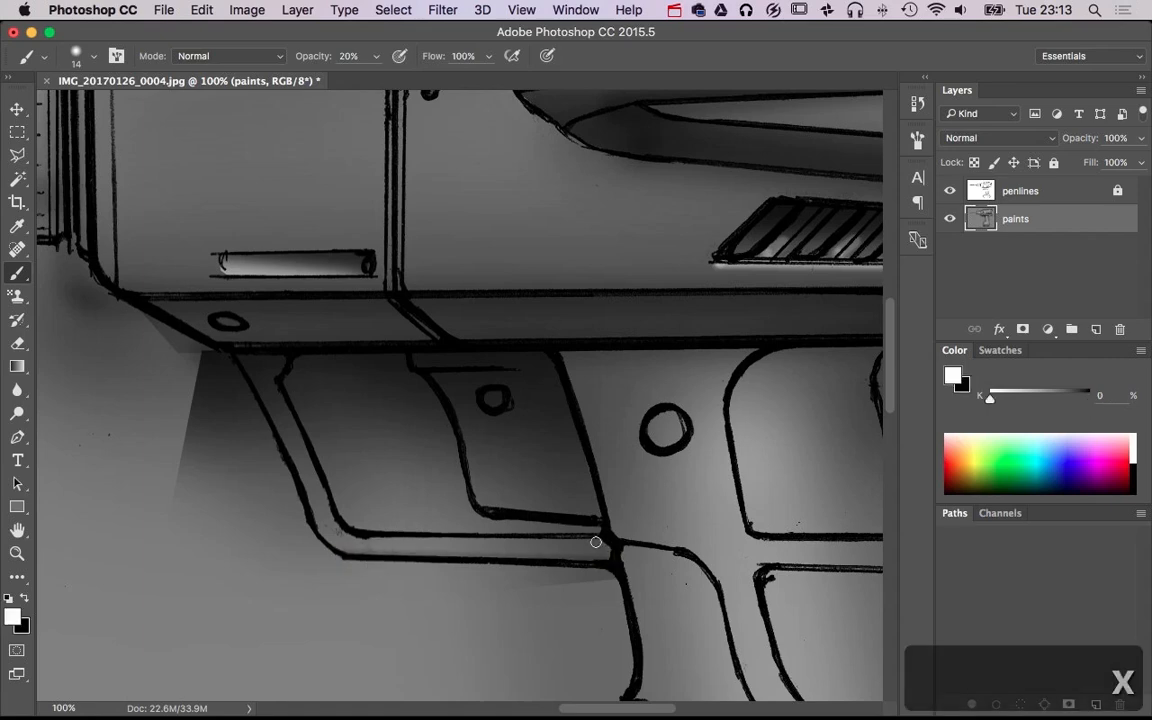
shift+click(364, 538)
shift+click(345, 533)
shift+click(338, 527)
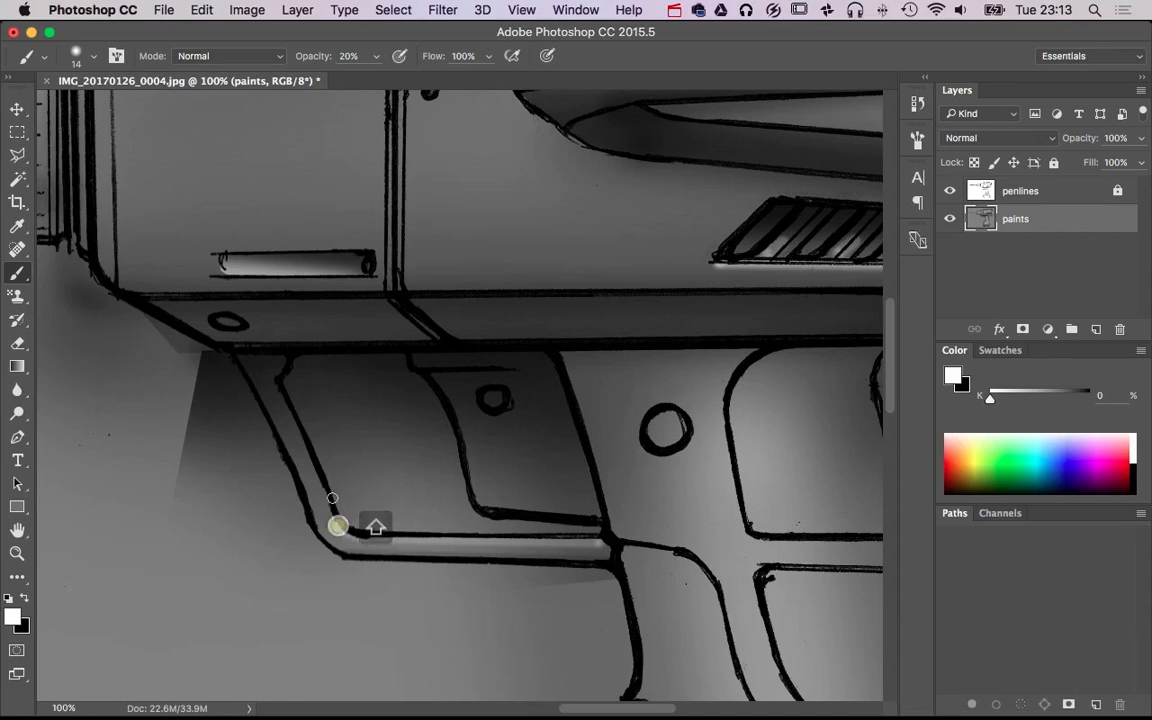
shift+click(282, 389)
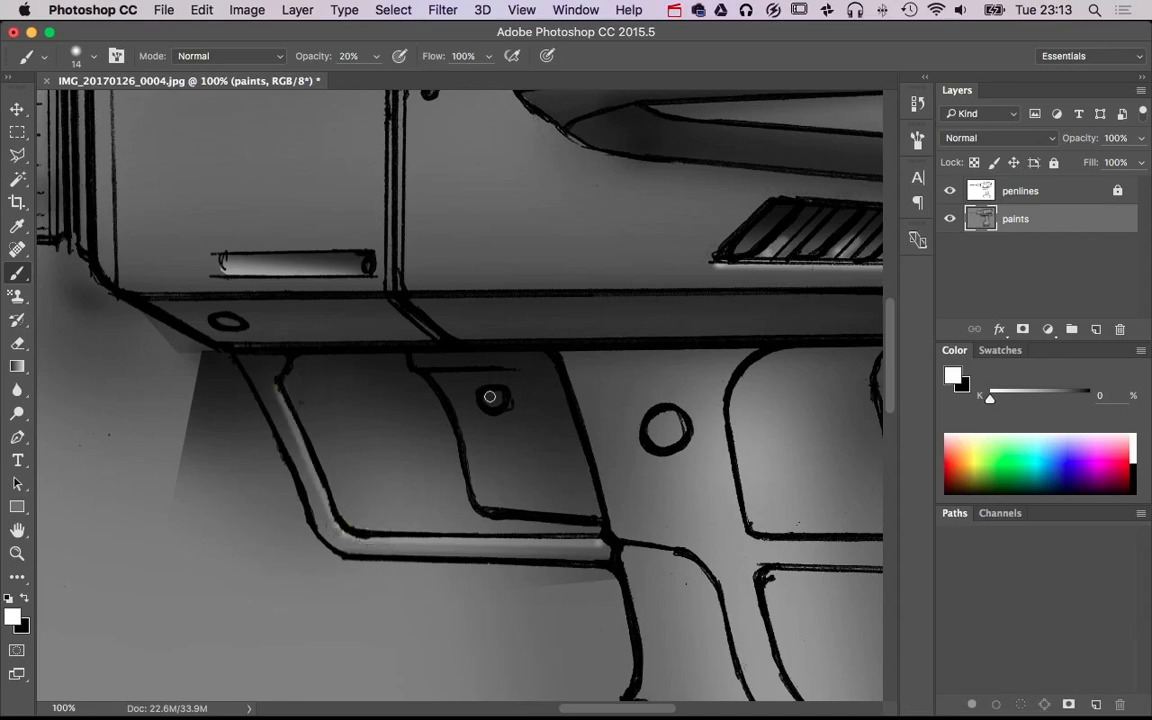
Add white highlights to the small circle on the trigger and, at 33 px, along the trigger's curved front edge
drag(495, 407, 503, 408)
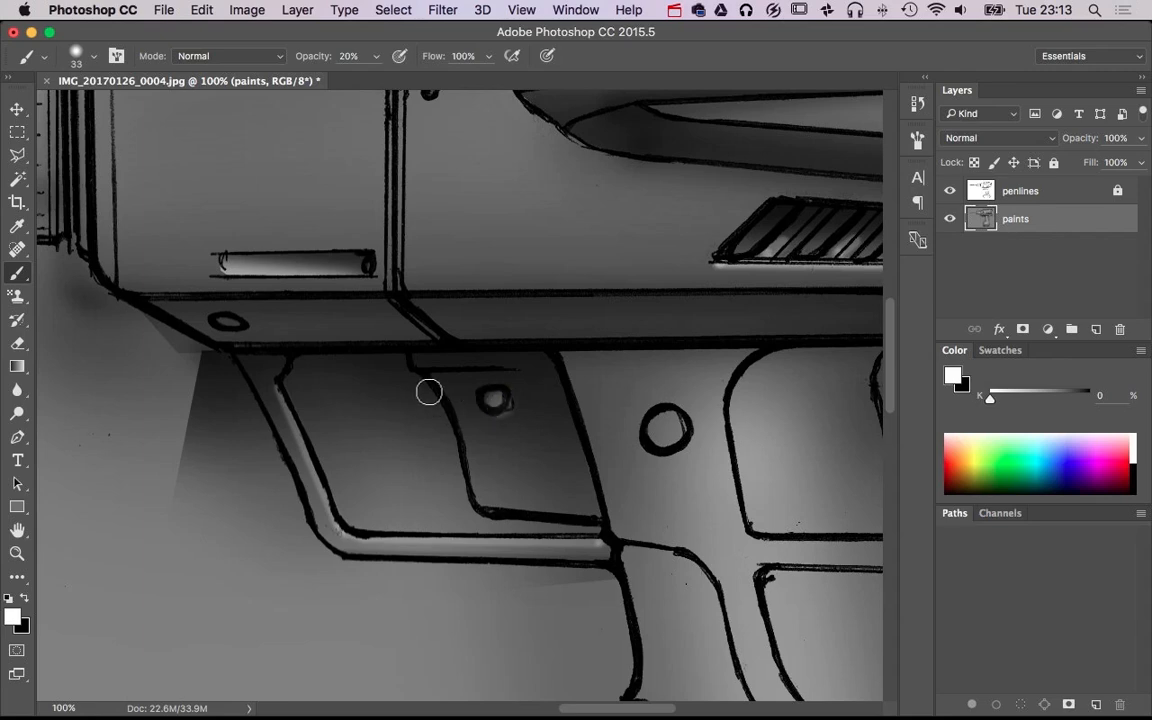
shift+click(456, 442)
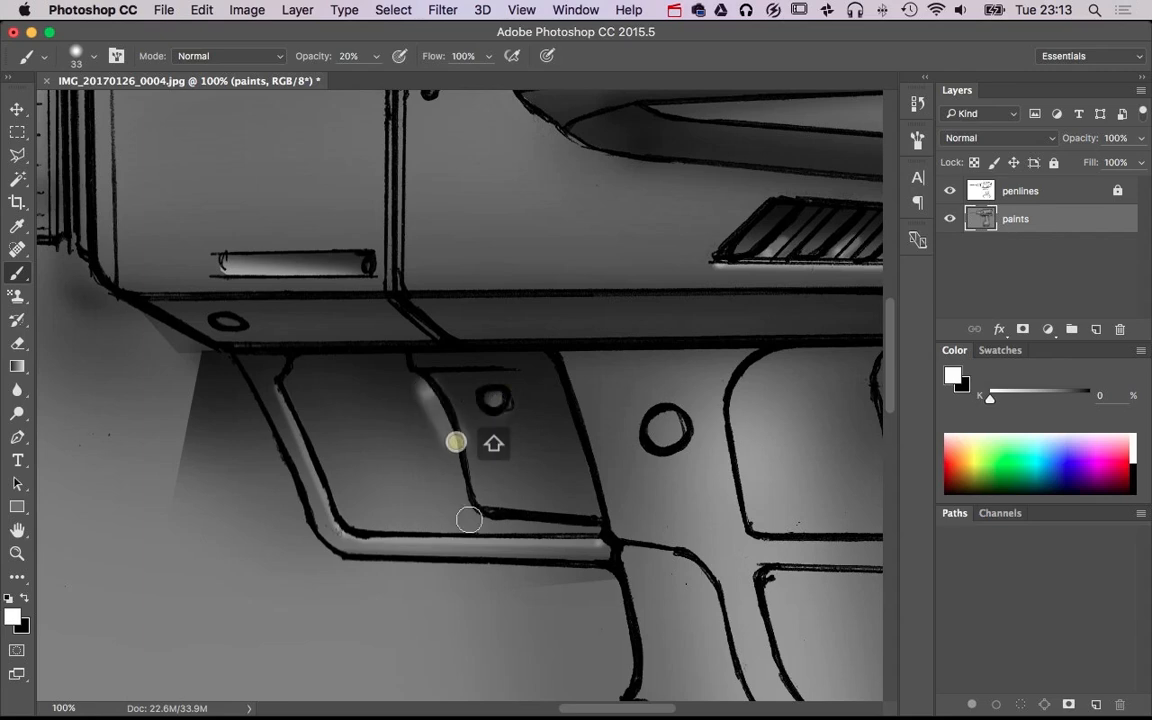
shift+click(471, 514)
Paint overlapping hard-edged white strokes down the front of the trigger with a 72 px round brush at 100% hardness
alt+super+click(558, 479)
alt+super+click(558, 479)
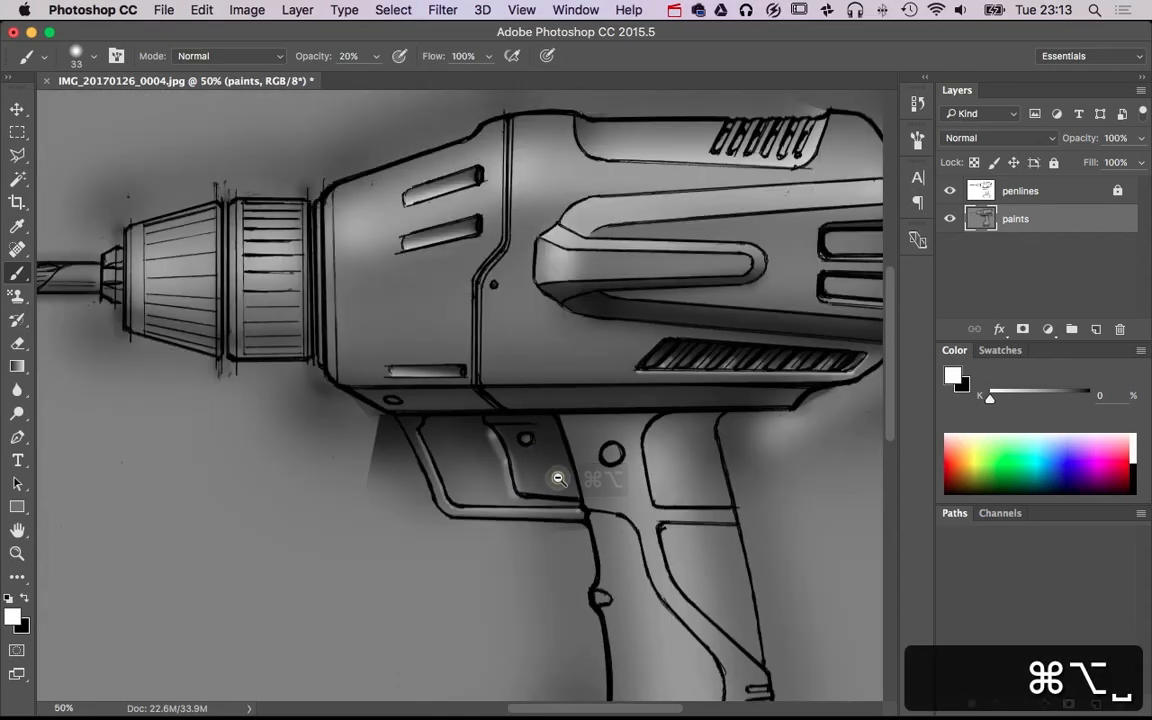
mouse_move(513, 490)
mouse_down()
mouse_move(517, 710)
mouse_move(501, 536)
mouse_move(496, 643)
mouse_up()
super+click(517, 509)
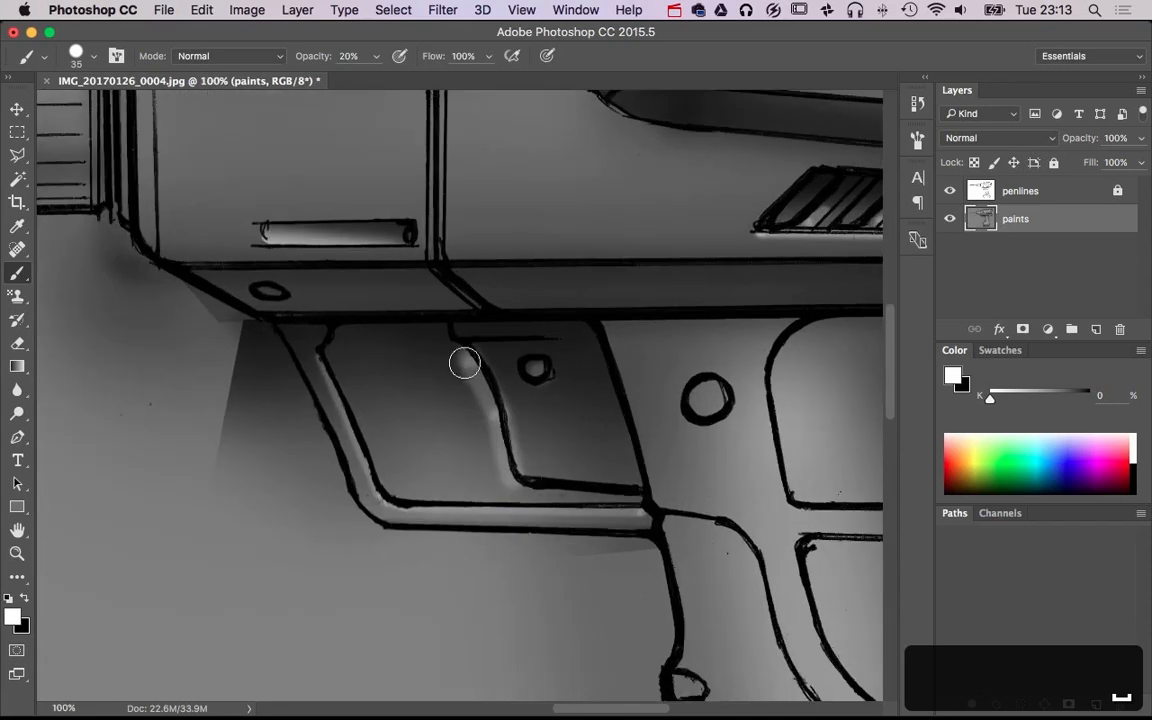
mouse_move(436, 393)
mouse_down()
mouse_move(458, 393)
mouse_move(455, 378)
mouse_up()
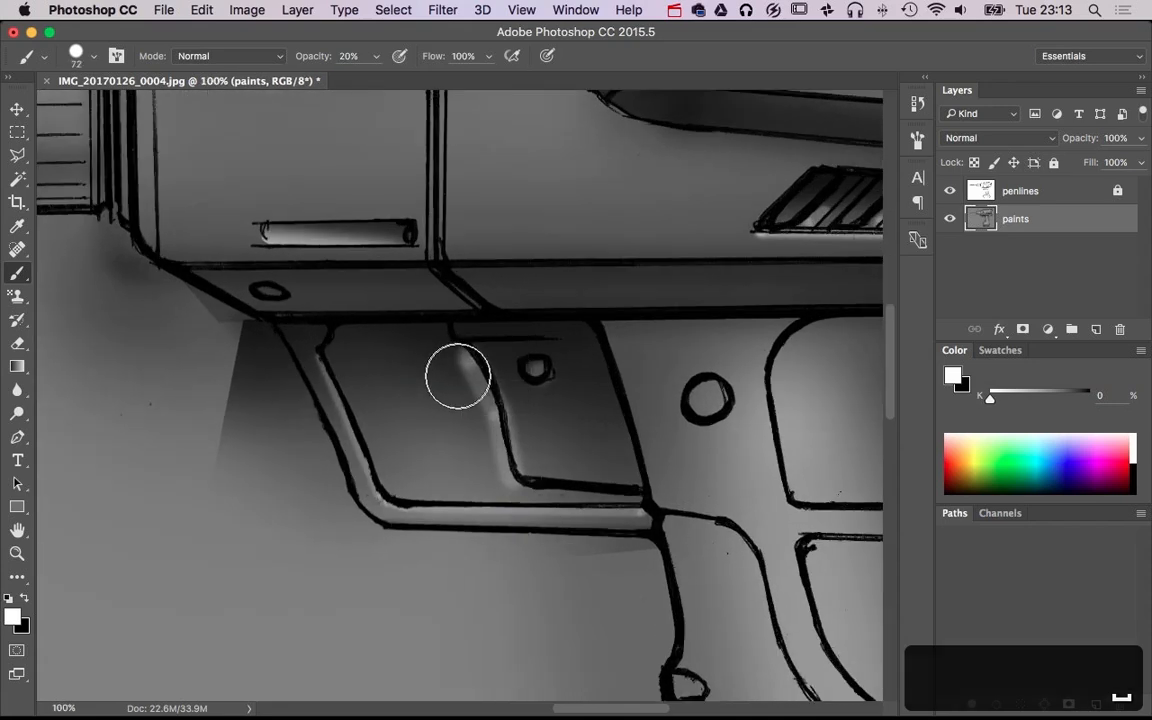
shift+click(489, 472)
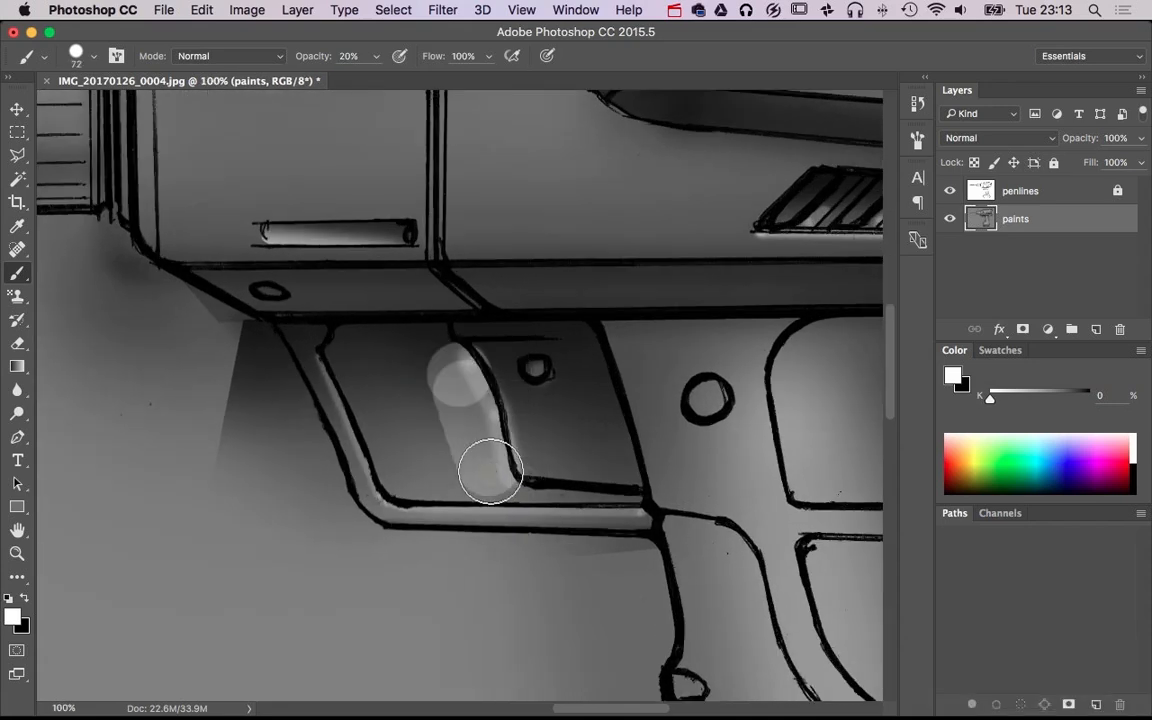
click(489, 471)
shift+click(480, 431)
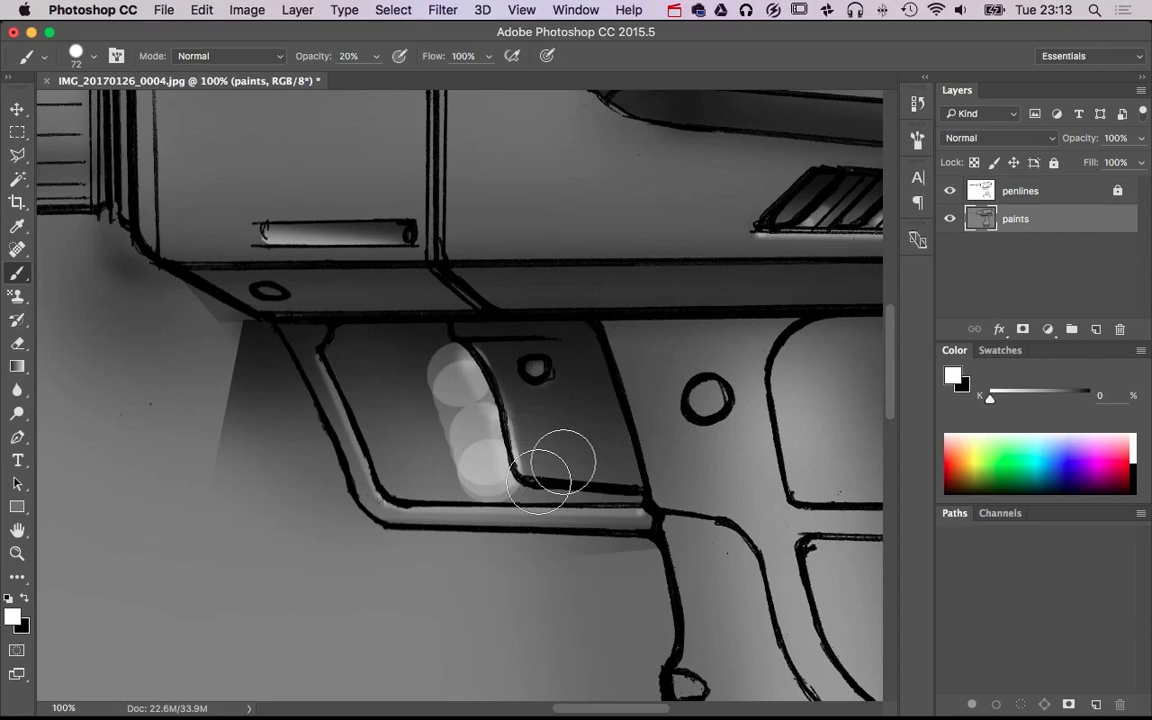
Reduce the 72 px hard round brush's spacing to 16%
click(120, 57)
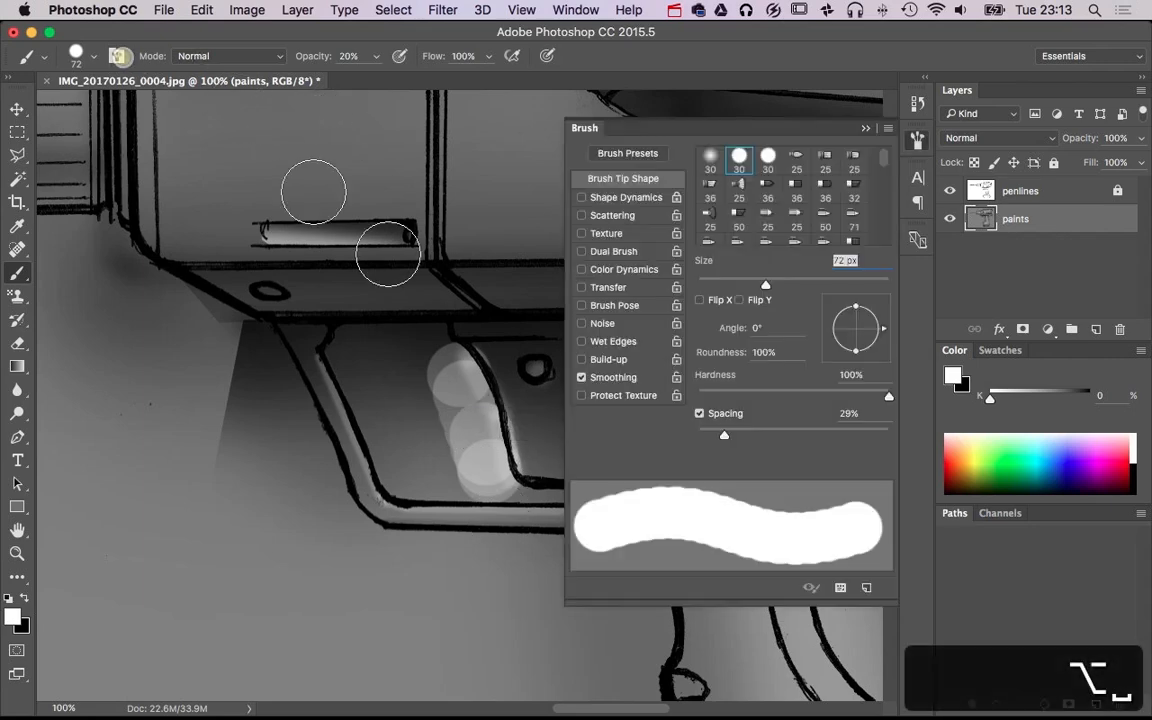
drag(722, 437, 712, 435)
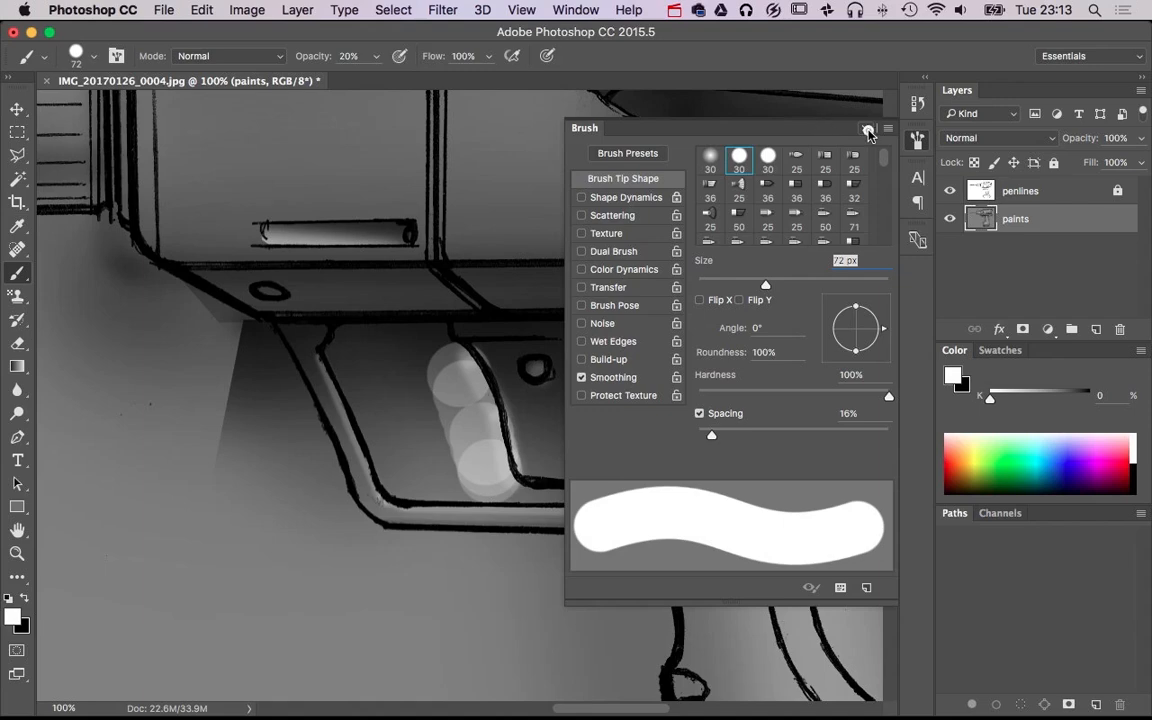
click(868, 131)
Start a Polygonal Lasso outline on the battery base, along the lower line of its rounded side panel
alt+super+click(700, 431)
alt+super+click(701, 431)
alt+super+click(703, 431)
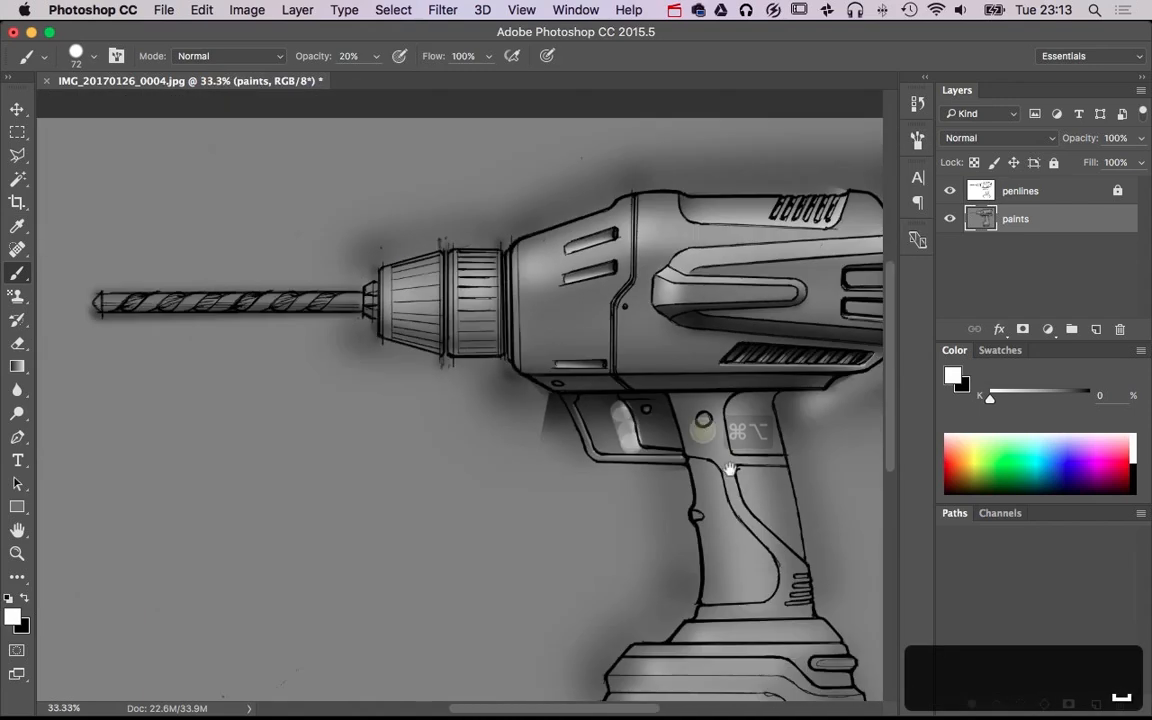
drag(730, 468, 650, 343)
drag(622, 455, 578, 617)
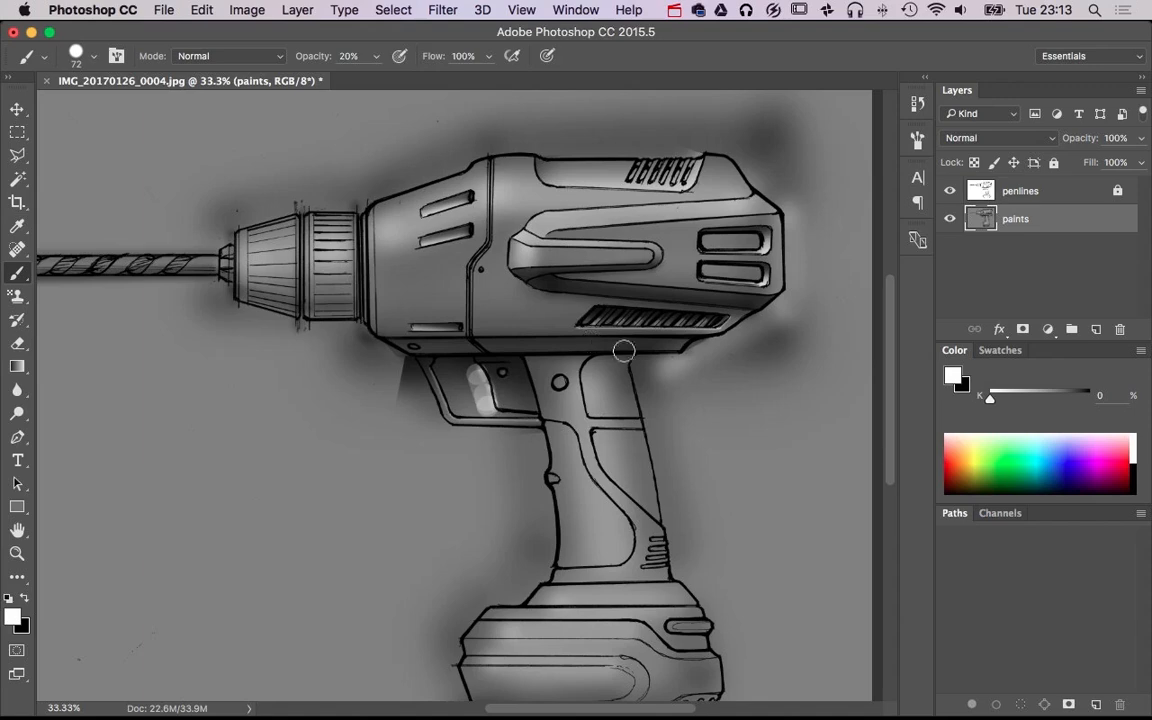
scroll(674, 357, down, 5)
super+click(597, 490)
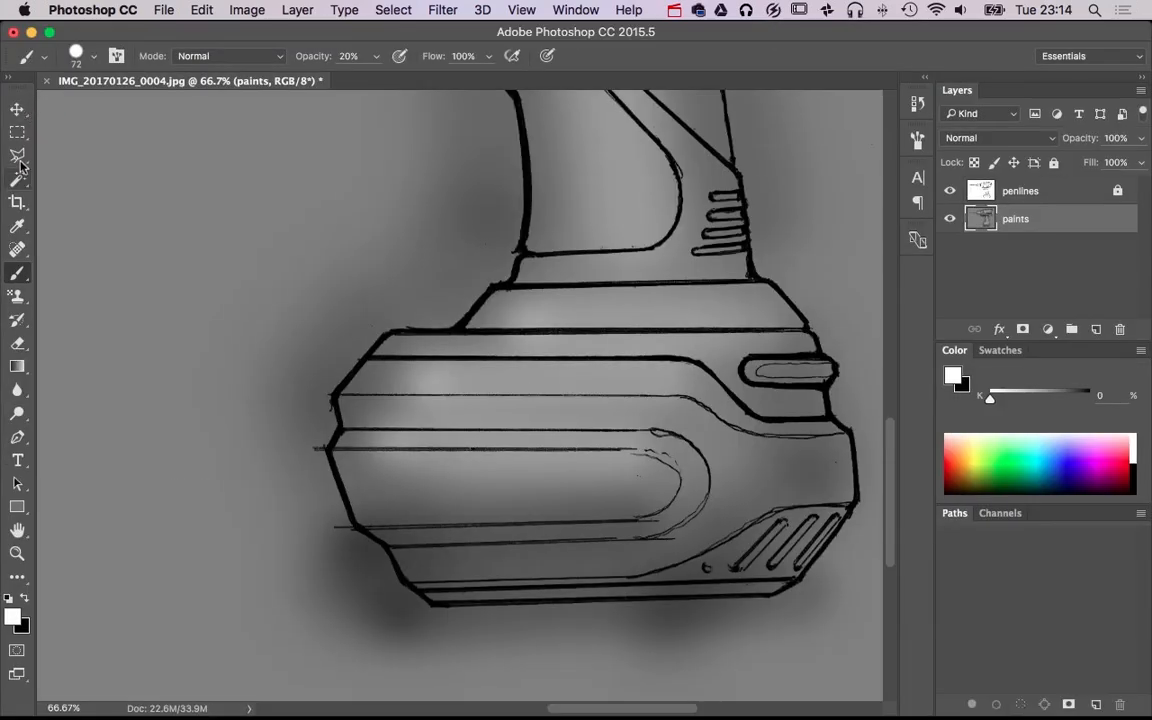
click(18, 157)
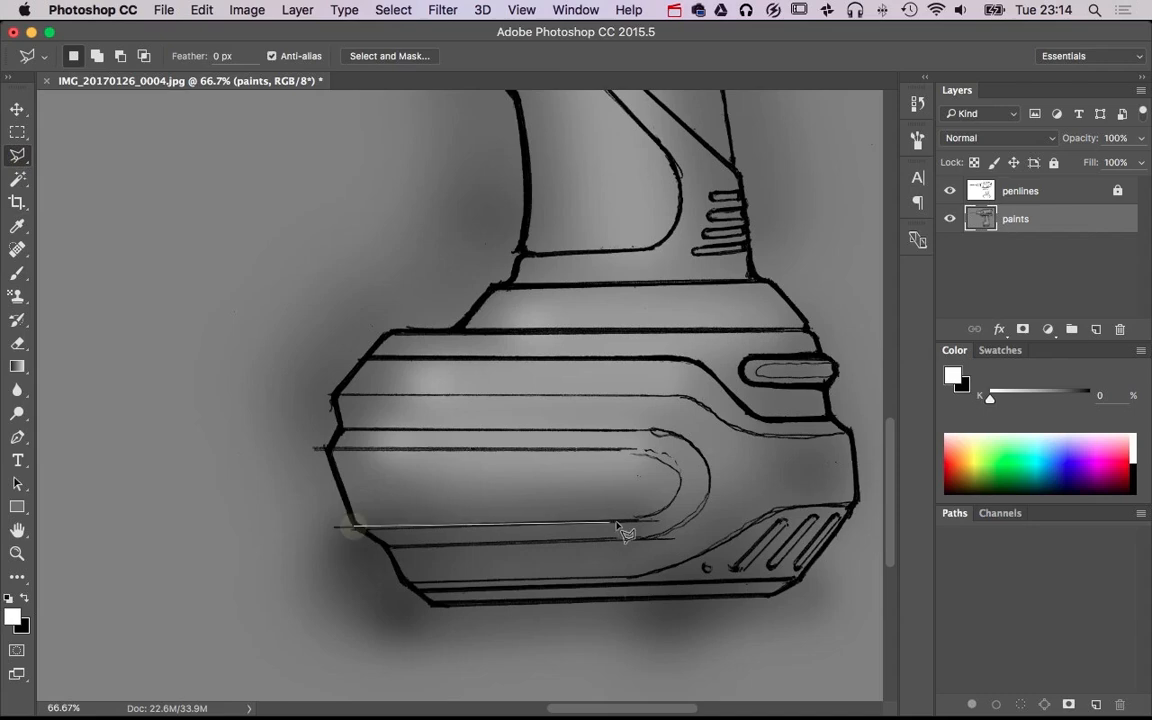
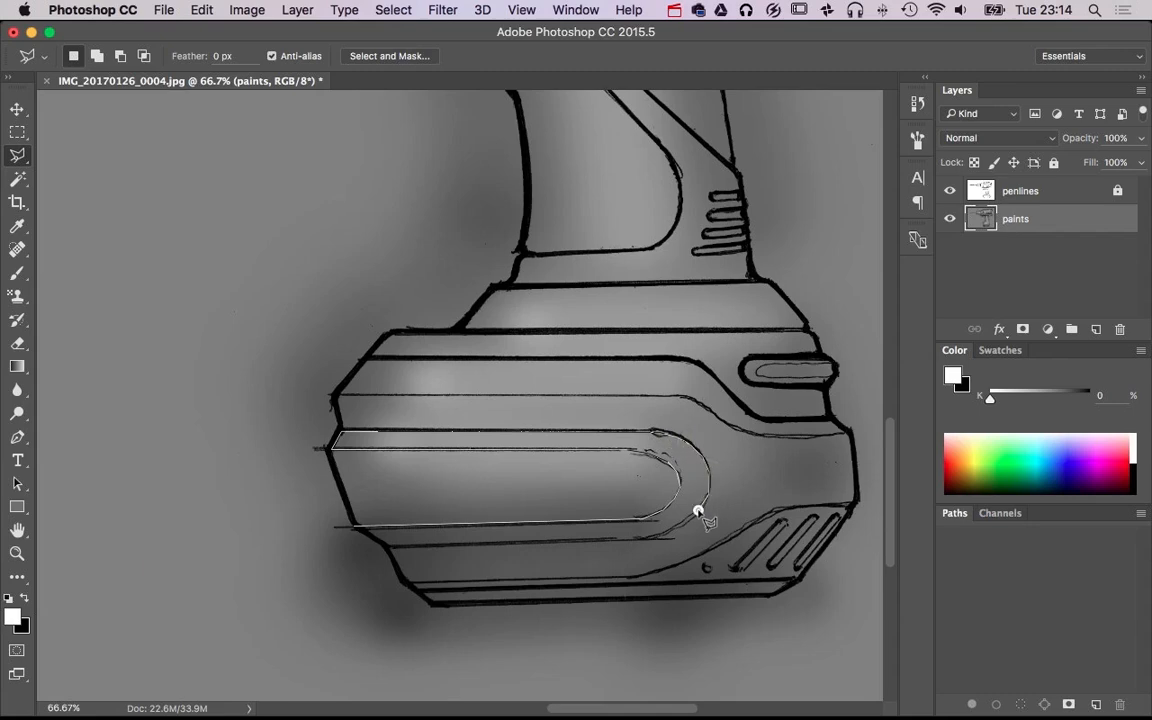
Close the Polygonal Lasso selection around the U-shaped border band of the battery base's rounded side panel
click(650, 540)
click(366, 546)
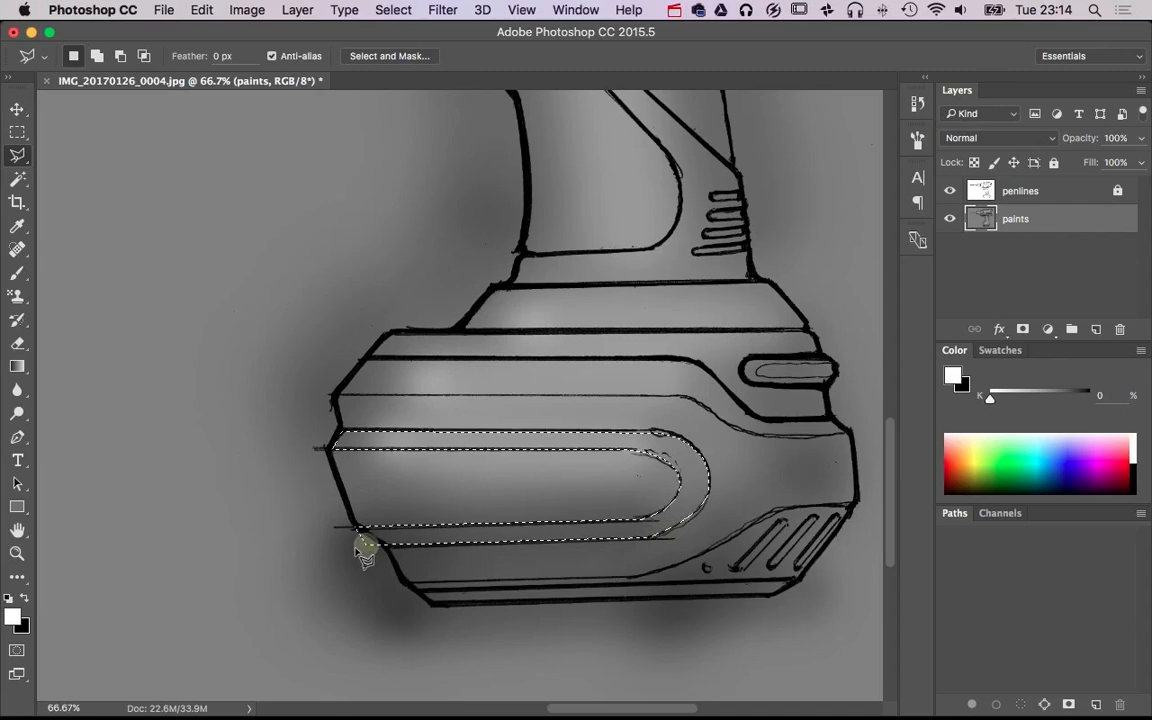
key(b)
drag(319, 548, 342, 545)
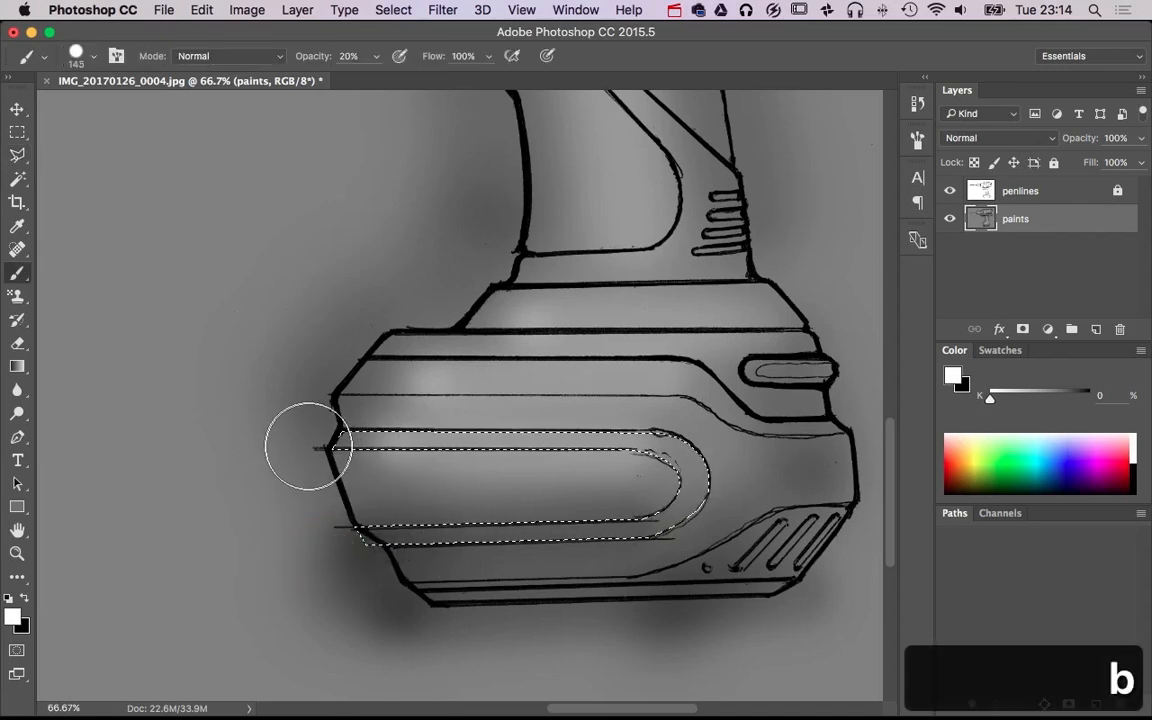
click(309, 445)
shift+click(694, 432)
key(super+z)
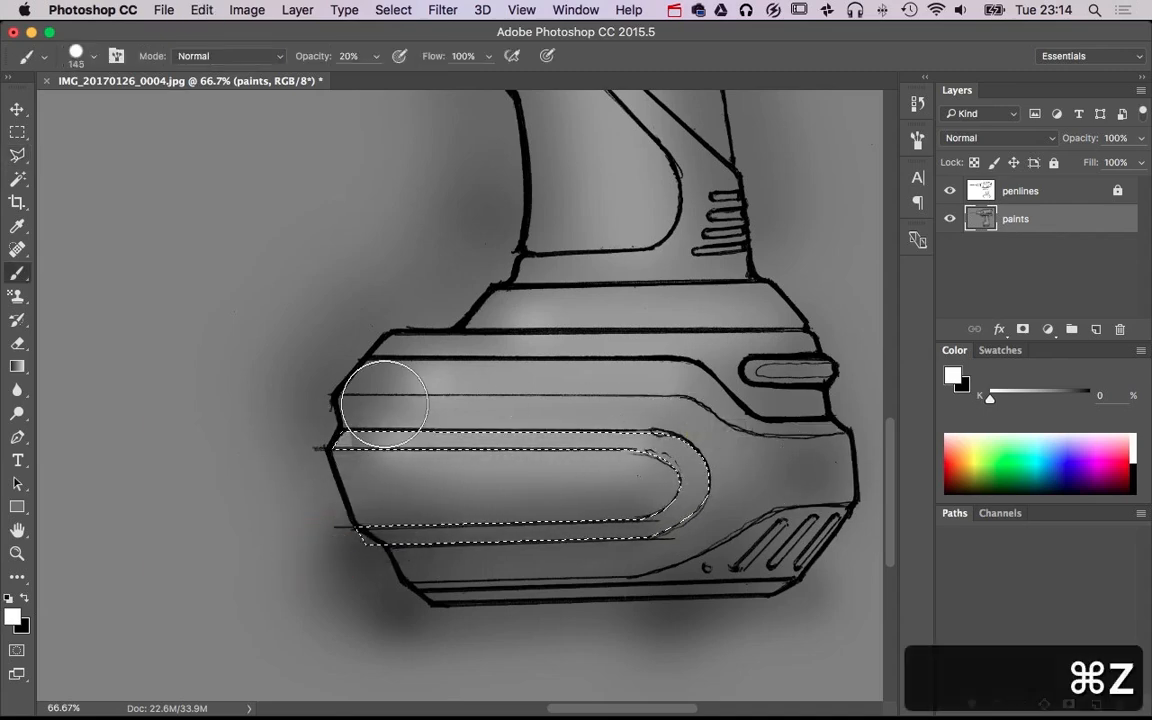
Highlight the selected band's upper strip in white and shade its lower strip in black with a soft 208 px brush, then clear the selection
mouse_move(381, 408)
mouse_down()
mouse_move(373, 337)
mouse_move(386, 694)
mouse_move(370, 262)
mouse_move(373, 175)
mouse_move(388, 176)
mouse_up()
shift+click(723, 437)
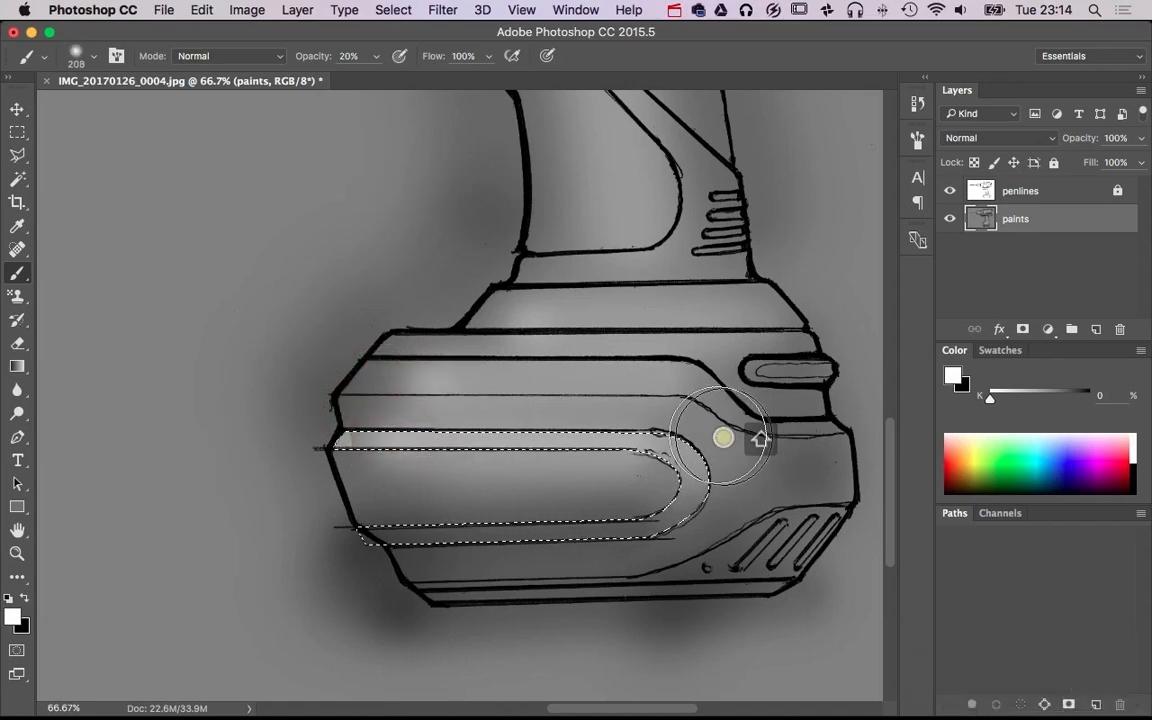
key(x)
click(301, 553)
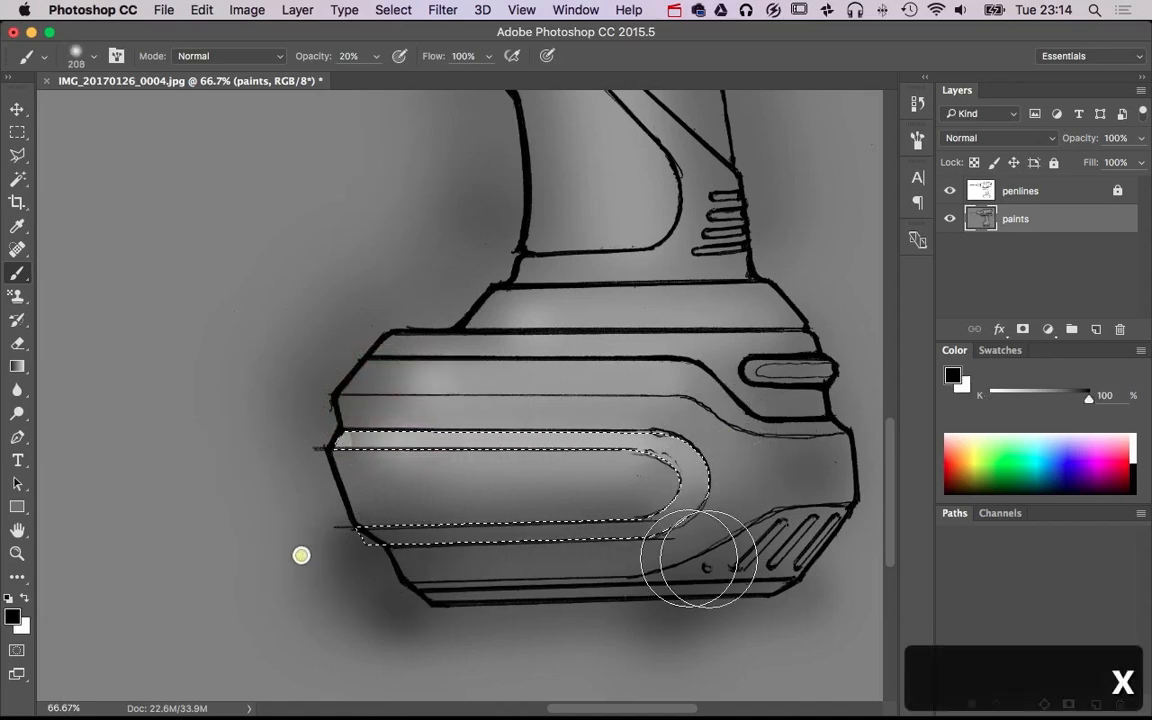
shift+click(733, 540)
shift+click(378, 557)
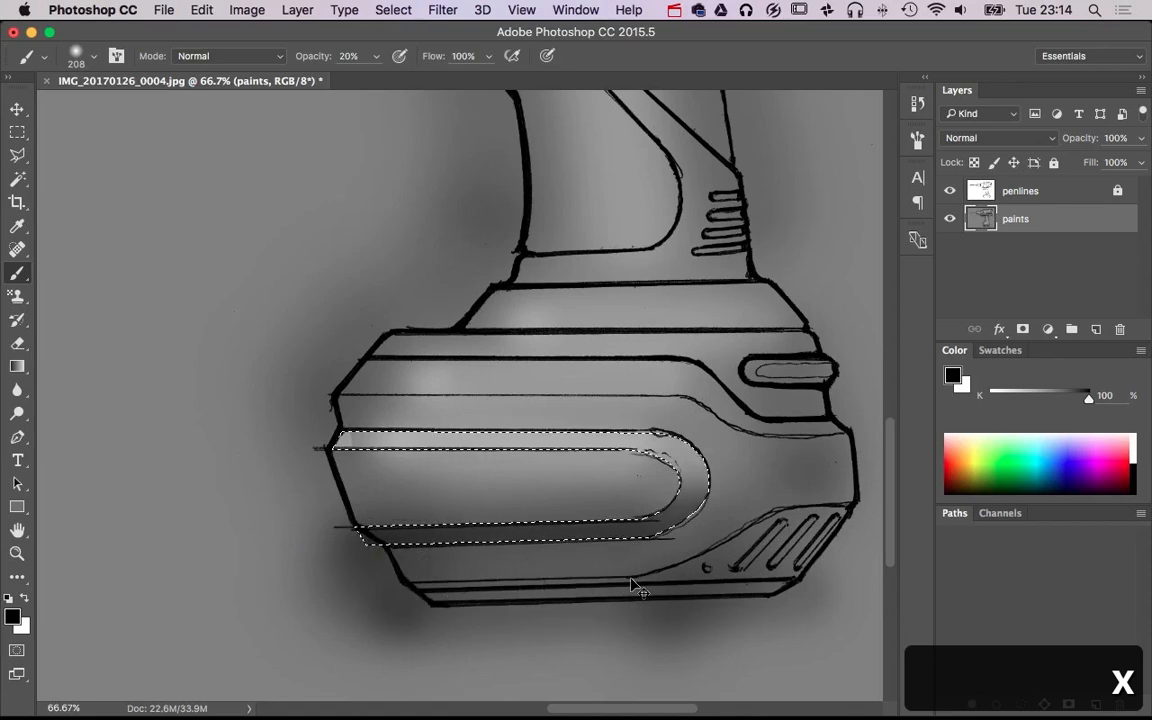
key(super+d)
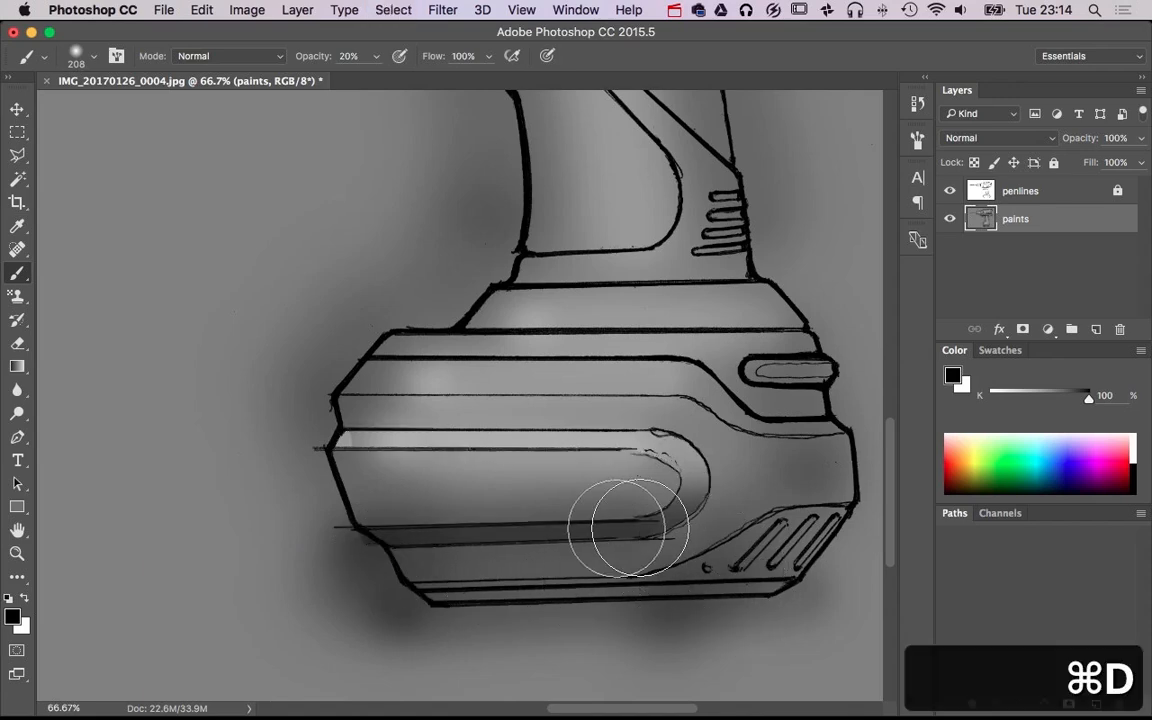
Lasso the battery base's bottom section including the slanted vents and shade it black with the soft 208 px brush
click(22, 157)
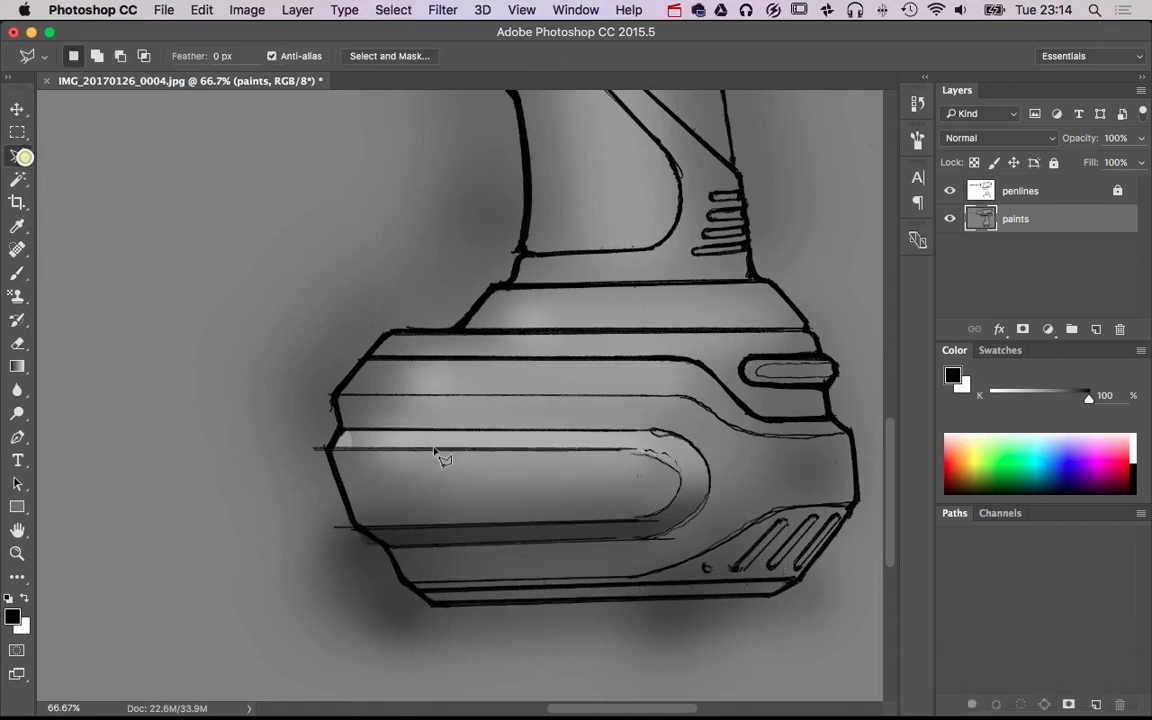
click(405, 582)
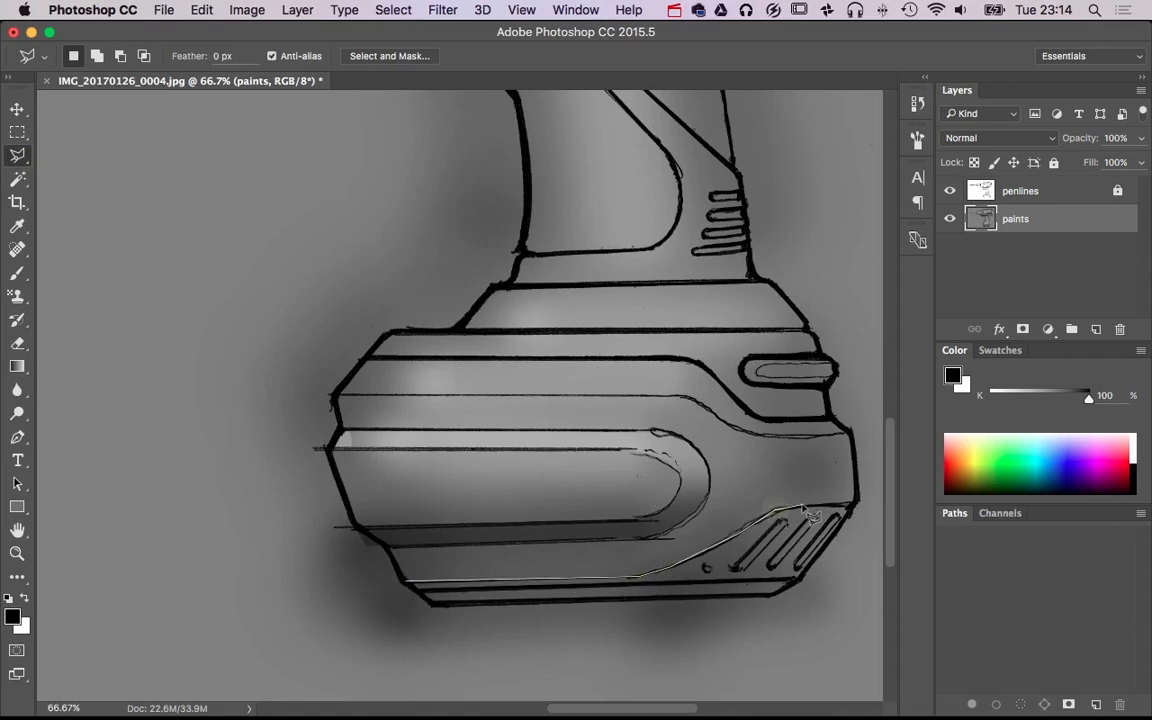
click(829, 612)
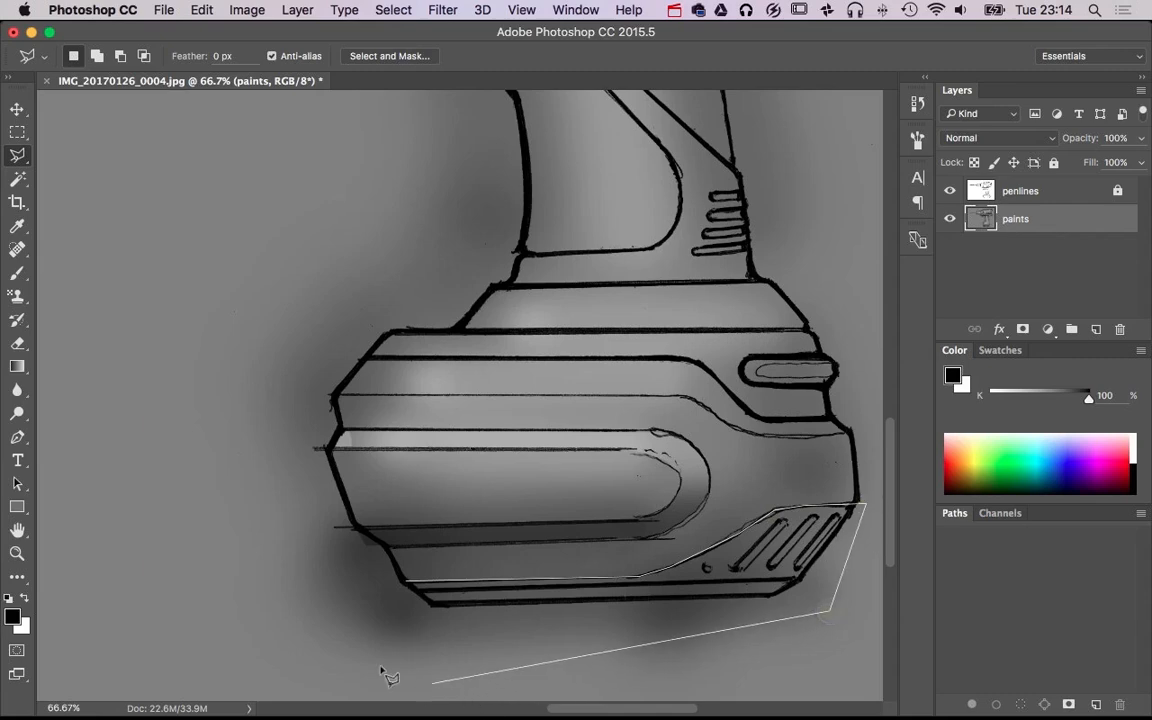
double_click(370, 656)
key(v)
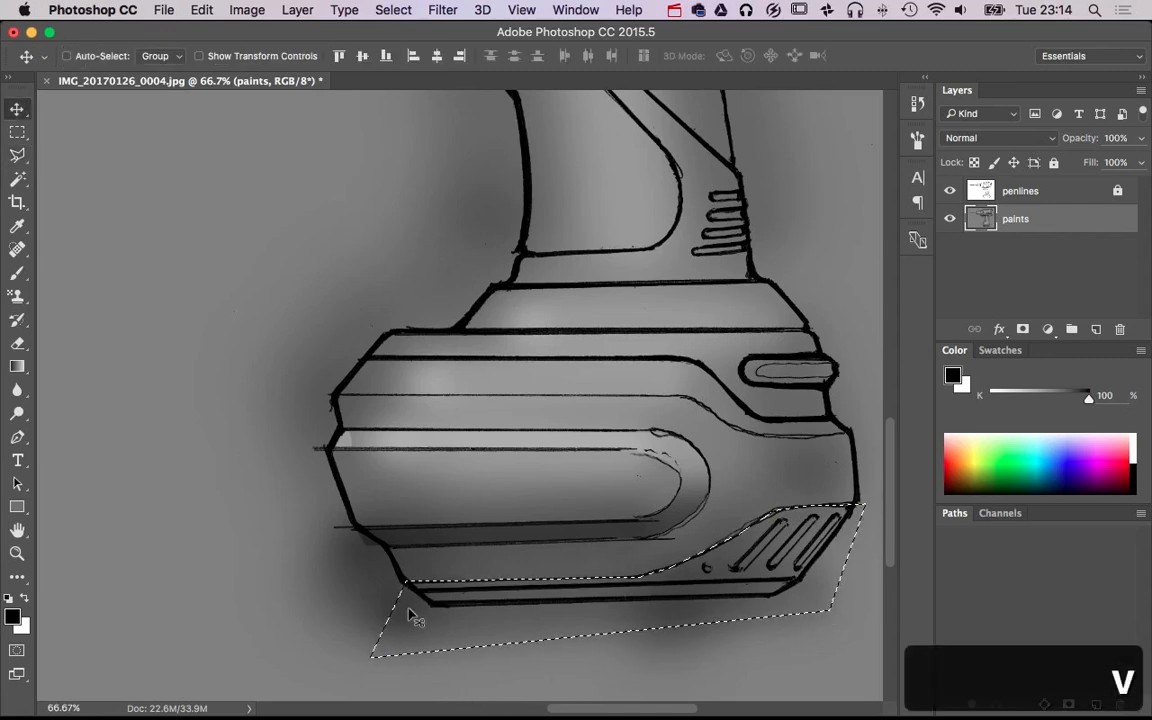
key(b)
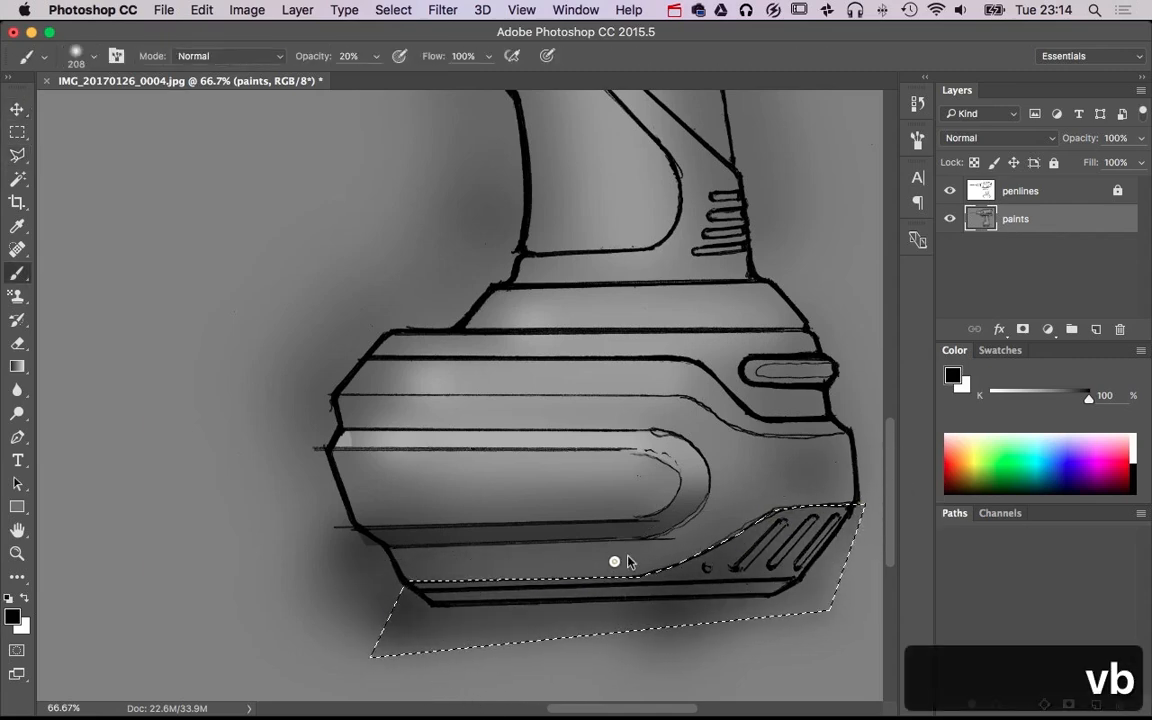
drag(365, 612, 872, 496)
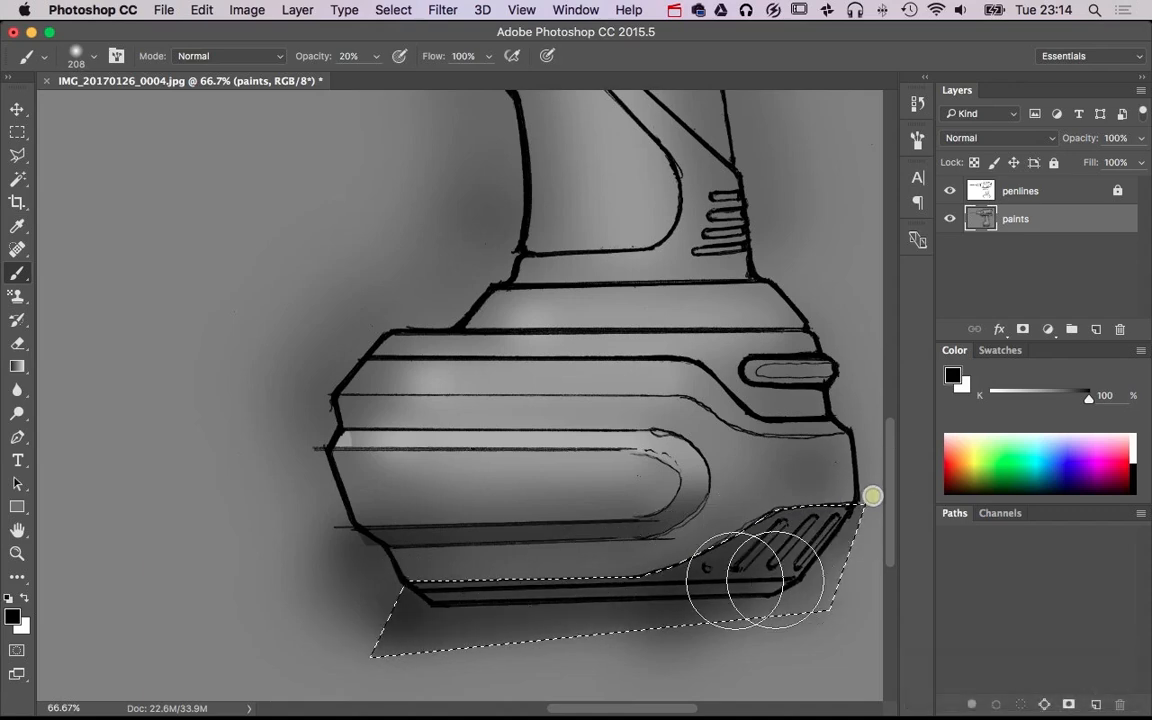
Darken the bottom edge of the battery base with repeated 69 px black strokes and clear the selection
drag(495, 608, 473, 690)
click(419, 608)
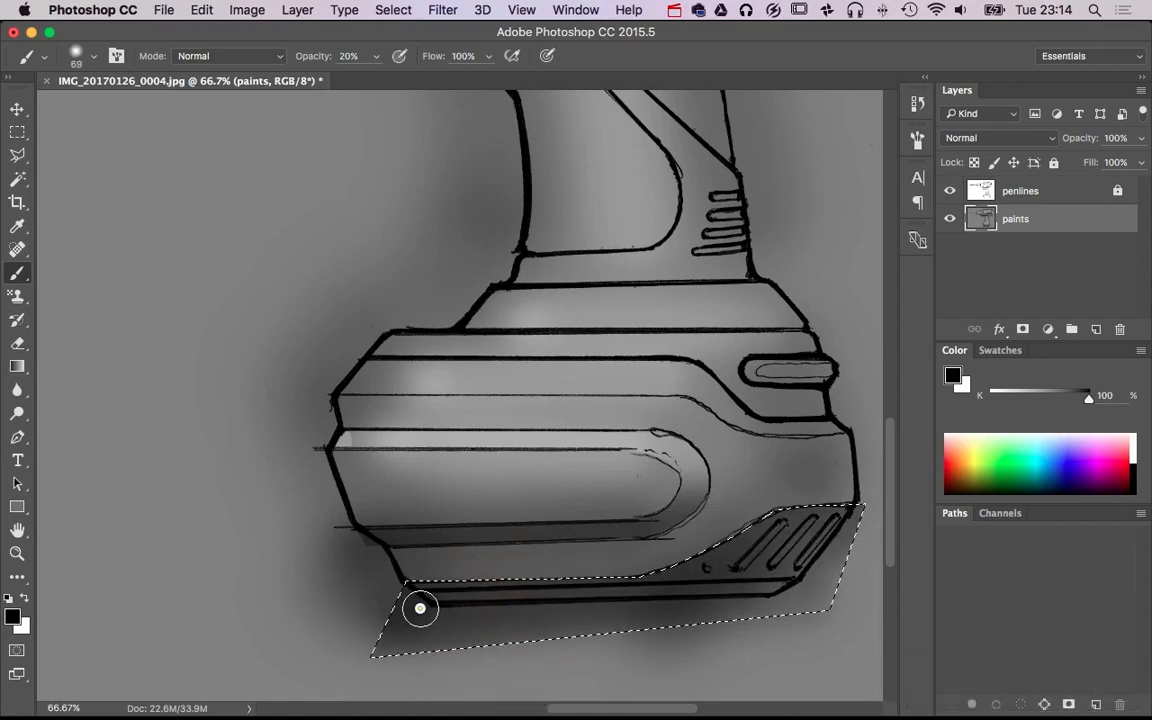
shift+click(812, 594)
shift+click(424, 607)
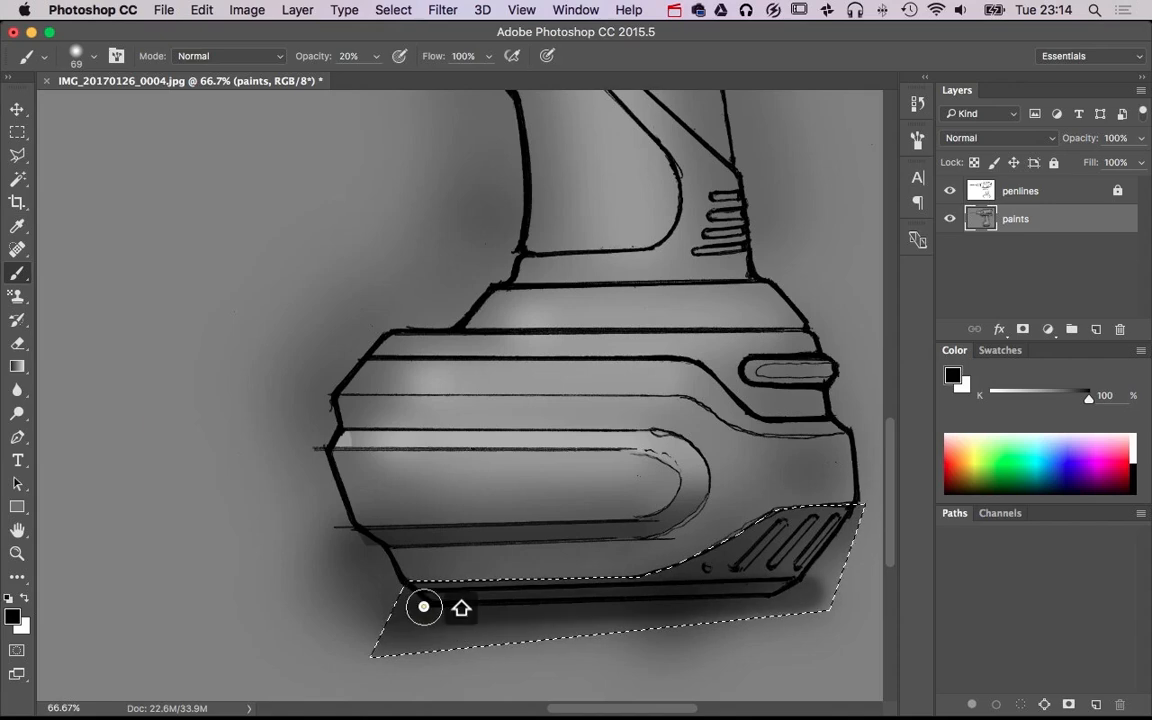
shift+click(814, 591)
key(super+d)
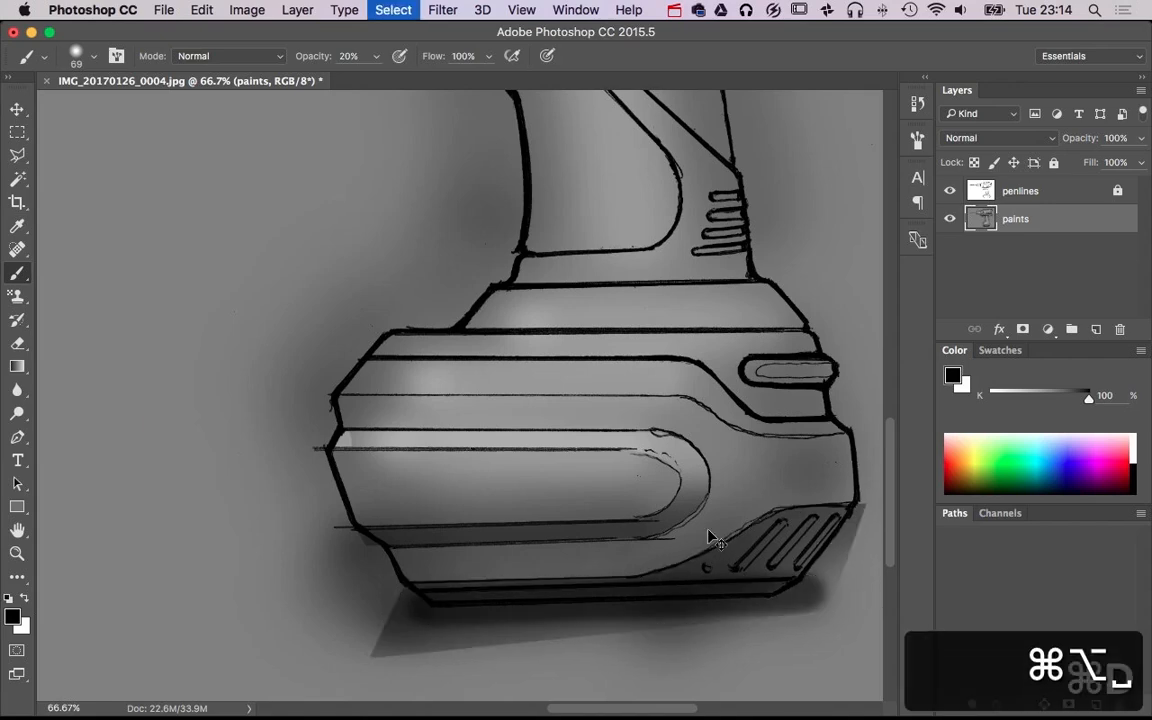
Paint a straight white 35 px highlight along the upper strip of the rounded side panel's border
drag(686, 463, 625, 465)
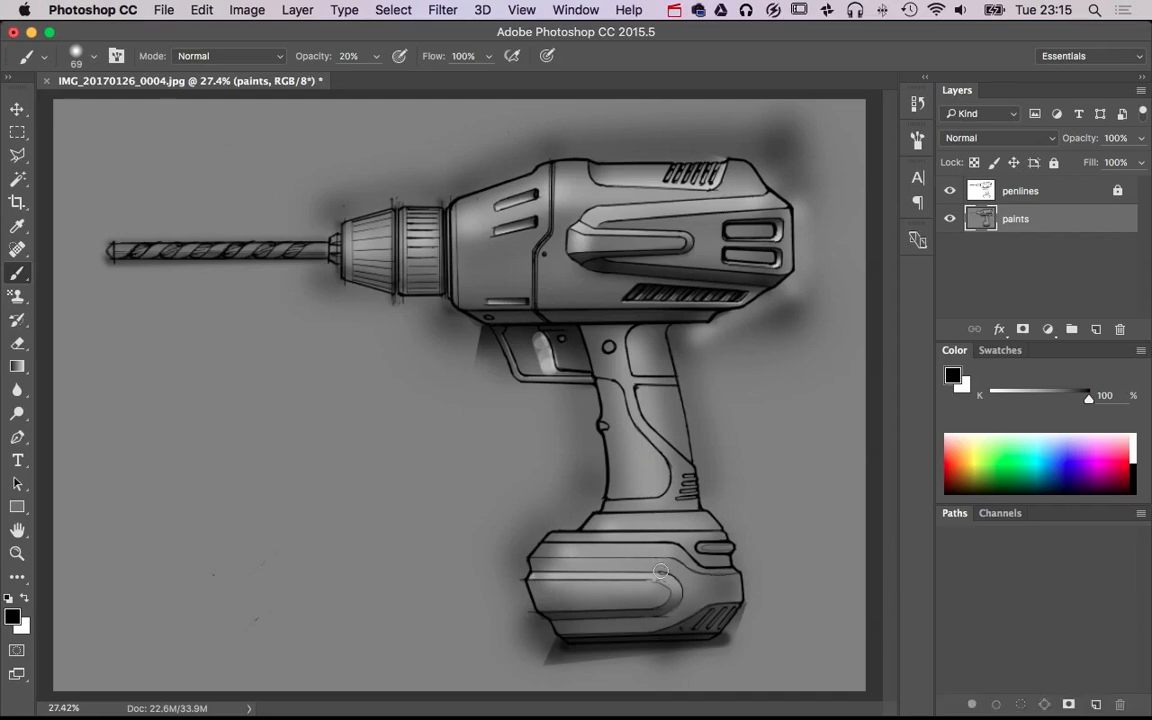
super+click(619, 568)
super+click(619, 568)
super+click(619, 568)
drag(619, 568, 611, 516)
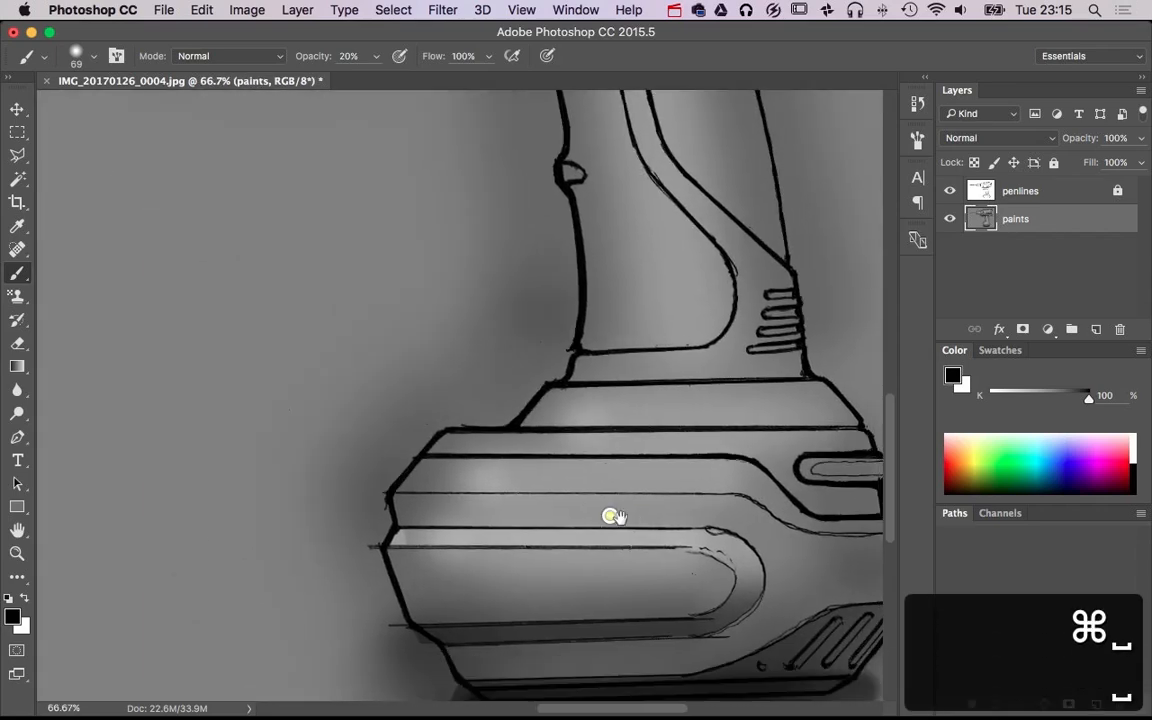
mouse_move(411, 535)
ctrl+alt+mouse_down()
mouse_move(399, 538)
mouse_move(553, 538)
ctrl+alt+mouse_up()
key(x)
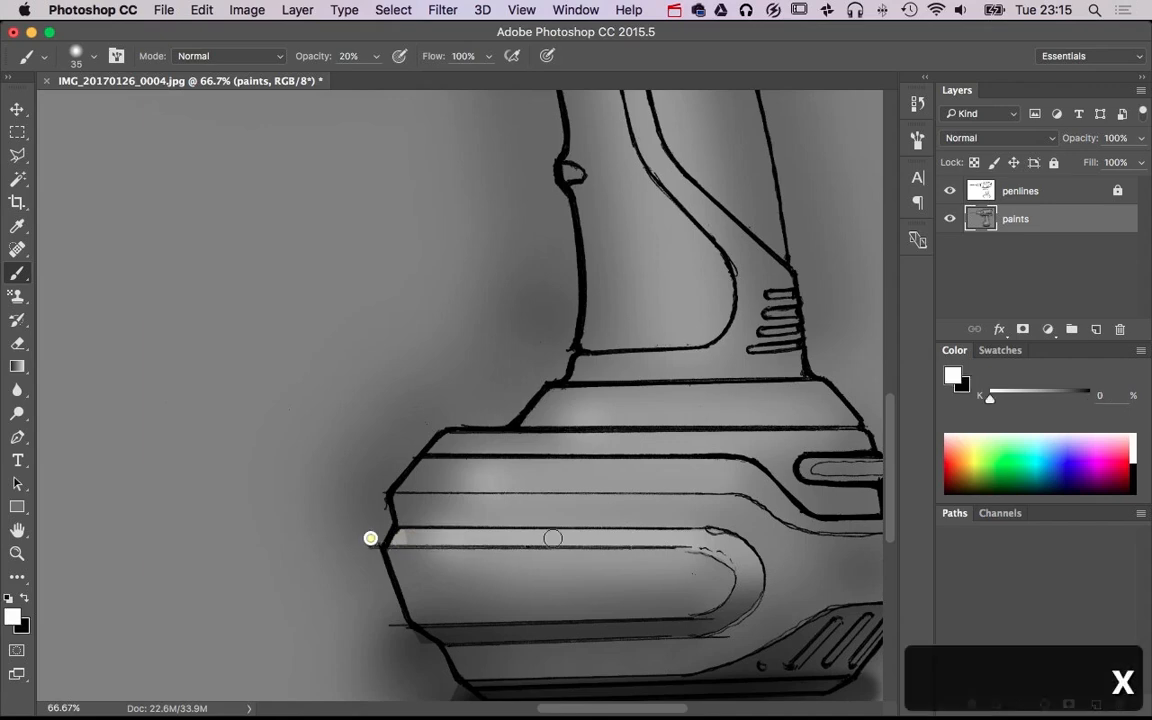
shift+click(706, 538)
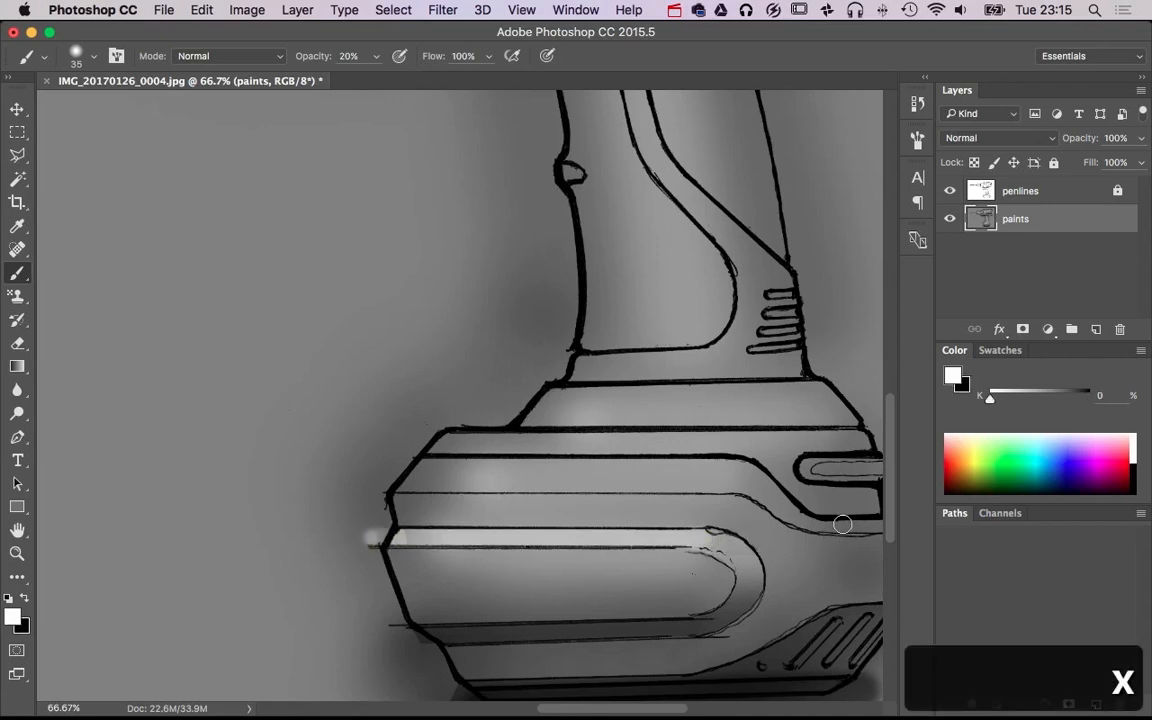
Lasso the stepped band between the battery base's thick upper line and the thin line below it
click(22, 156)
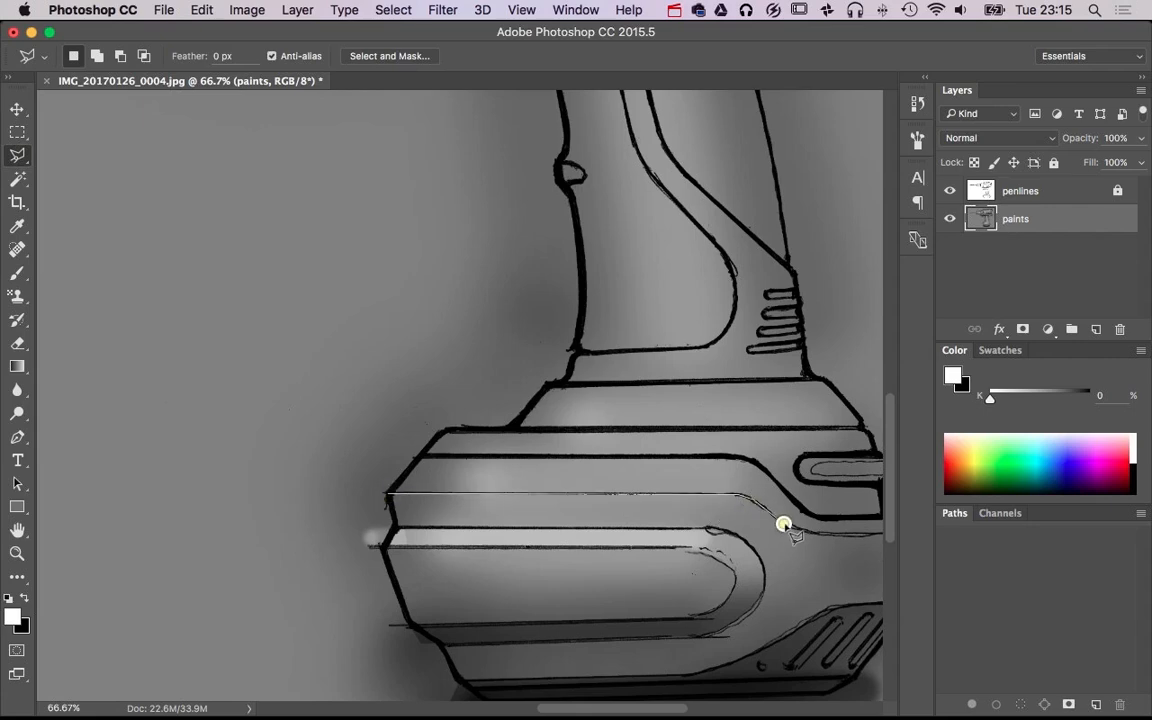
scroll(830, 540, right, 5)
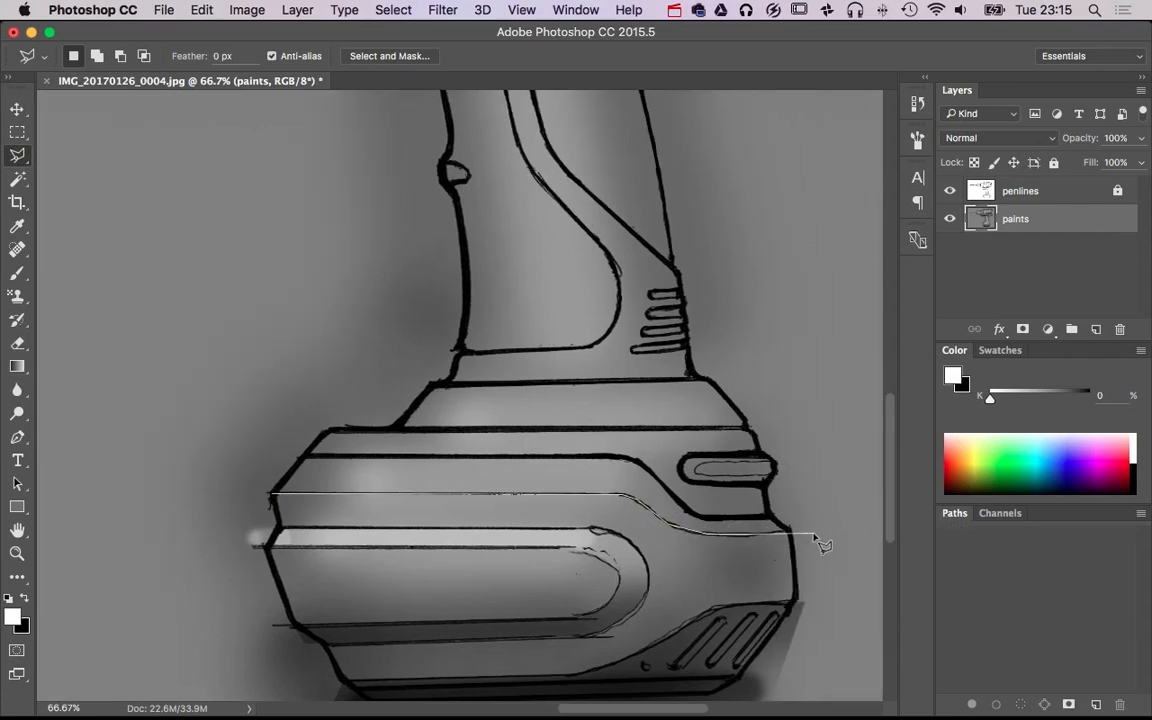
click(620, 458)
click(280, 457)
key(b)
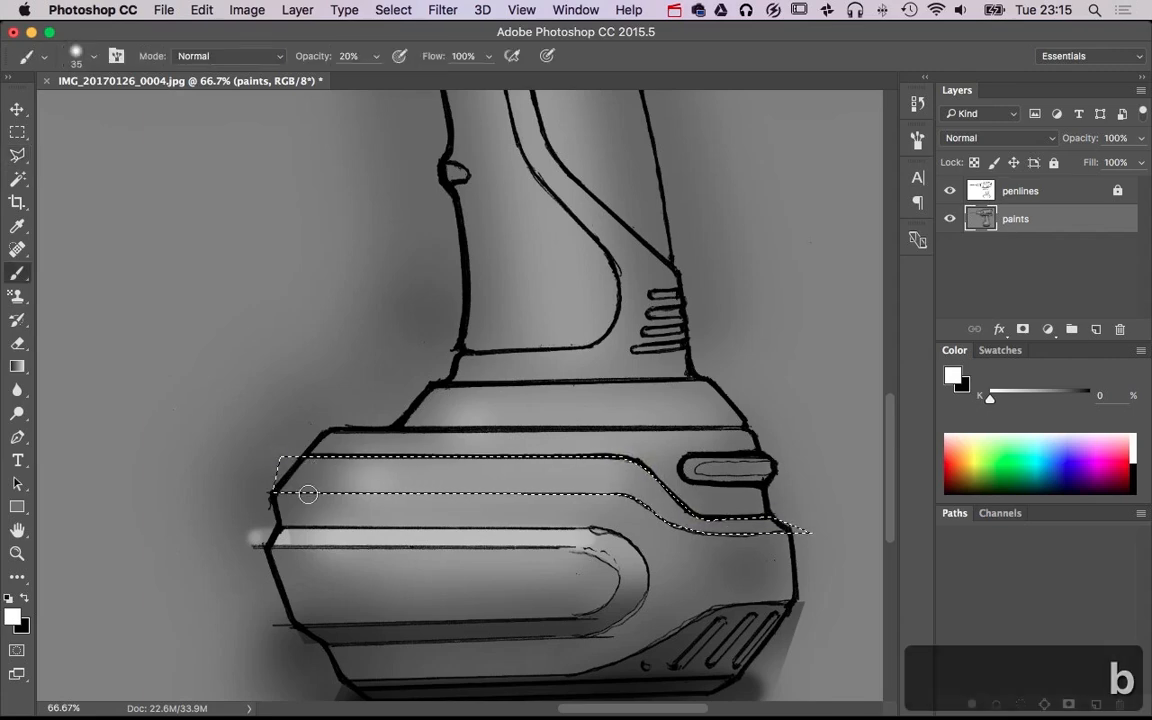
Paint soft white highlights along the selected stepped band and its front end with a 187 px brush, then clear the selection
mouse_move(211, 490)
mouse_down()
mouse_move(239, 489)
mouse_move(208, 492)
mouse_up()
drag(350, 468, 613, 464)
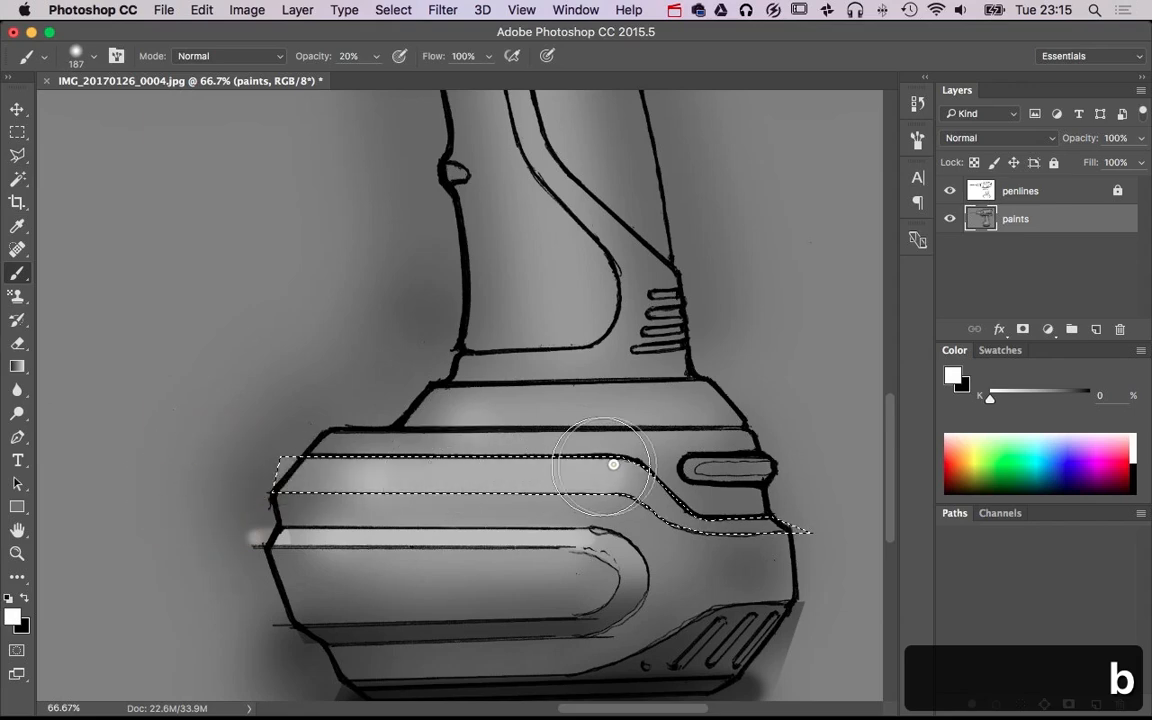
key(c)
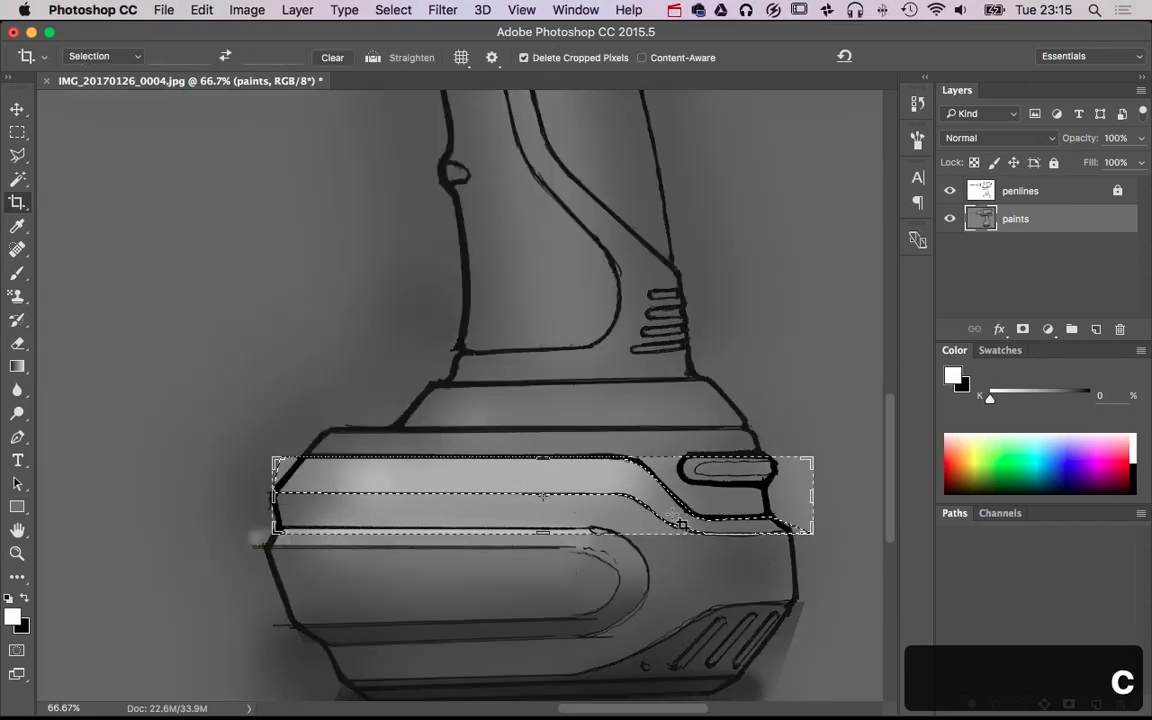
key(Escape)
key(b)
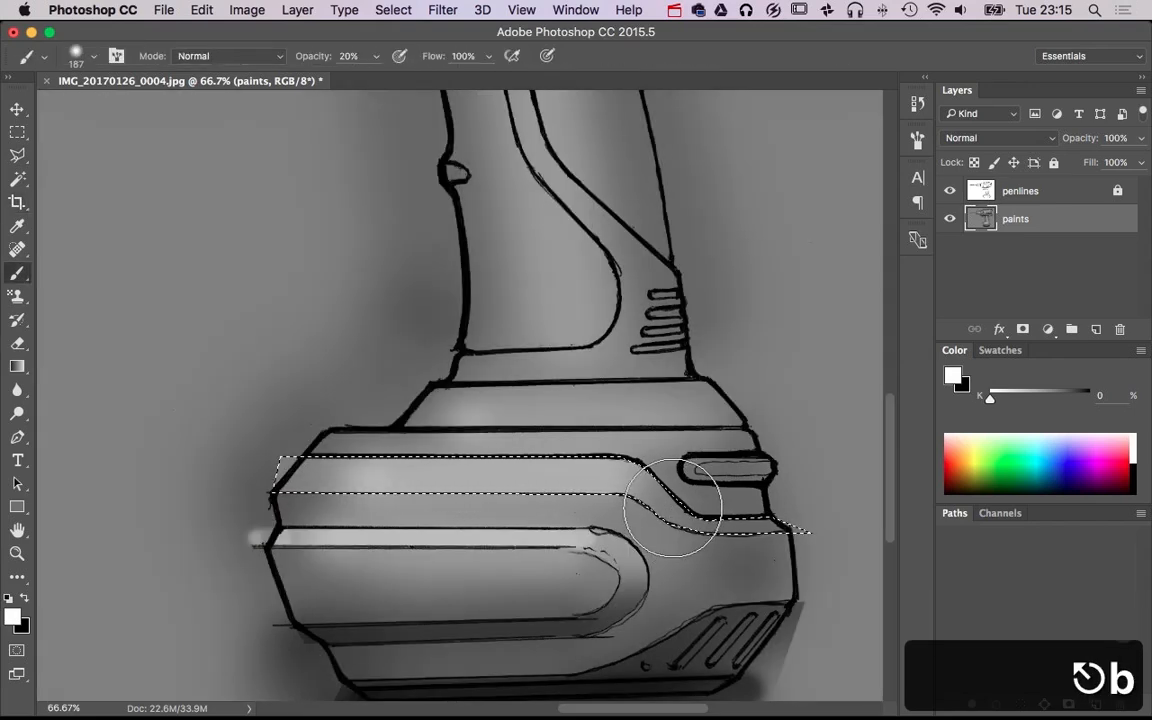
key(x)
key(x)
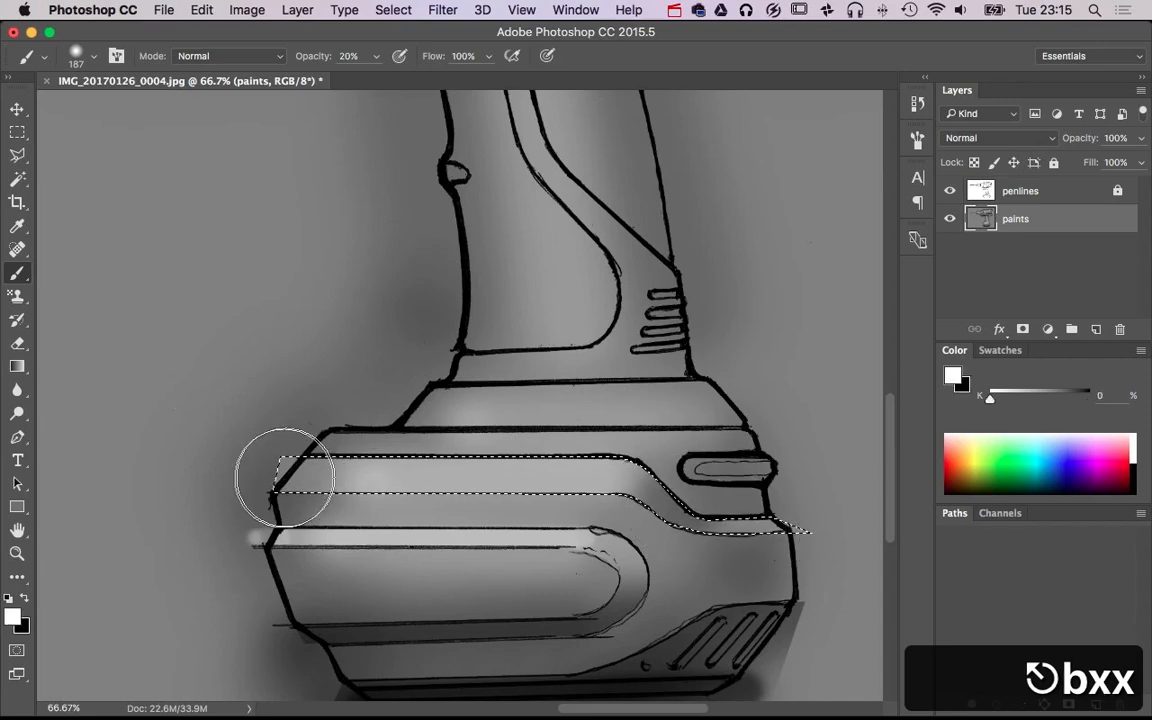
mouse_move(281, 475)
mouse_down()
mouse_move(270, 469)
mouse_move(284, 449)
mouse_up()
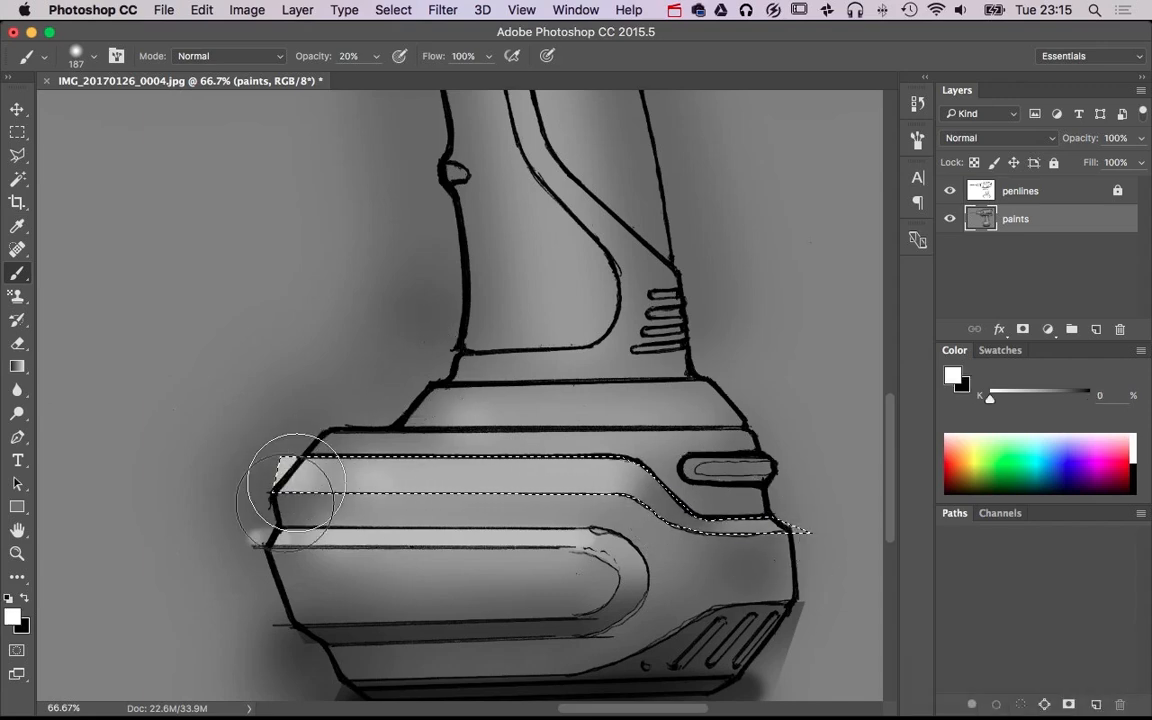
key(super+d)
Lasso the top section of the battery base, from below the handle down to the thick stepped line
alt+super+click(581, 486)
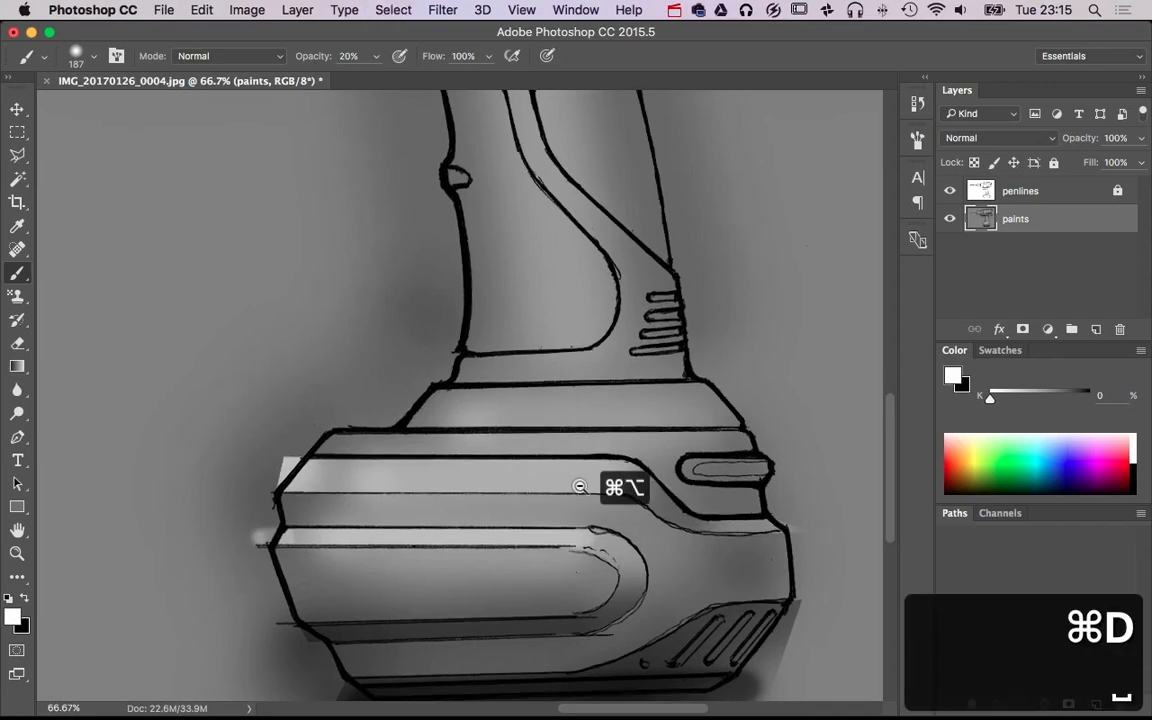
alt+super+click(581, 486)
alt+super+click(581, 486)
alt+super+click(671, 453)
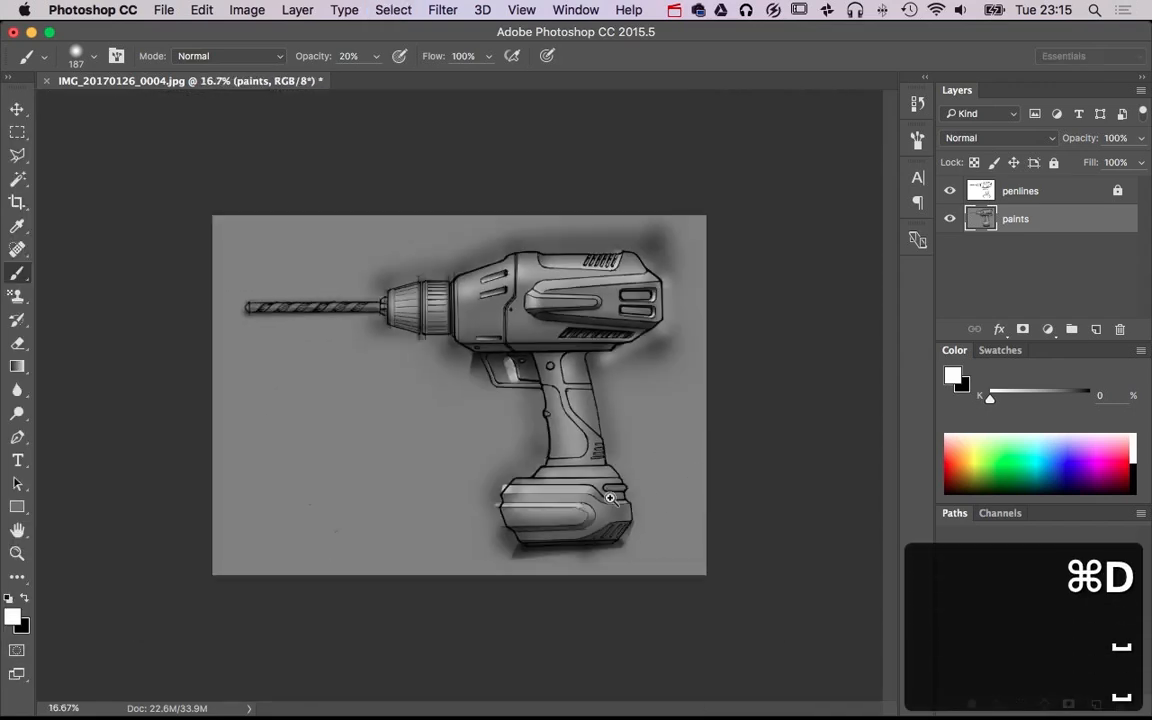
super+click(641, 495)
super+click(641, 495)
super+click(641, 495)
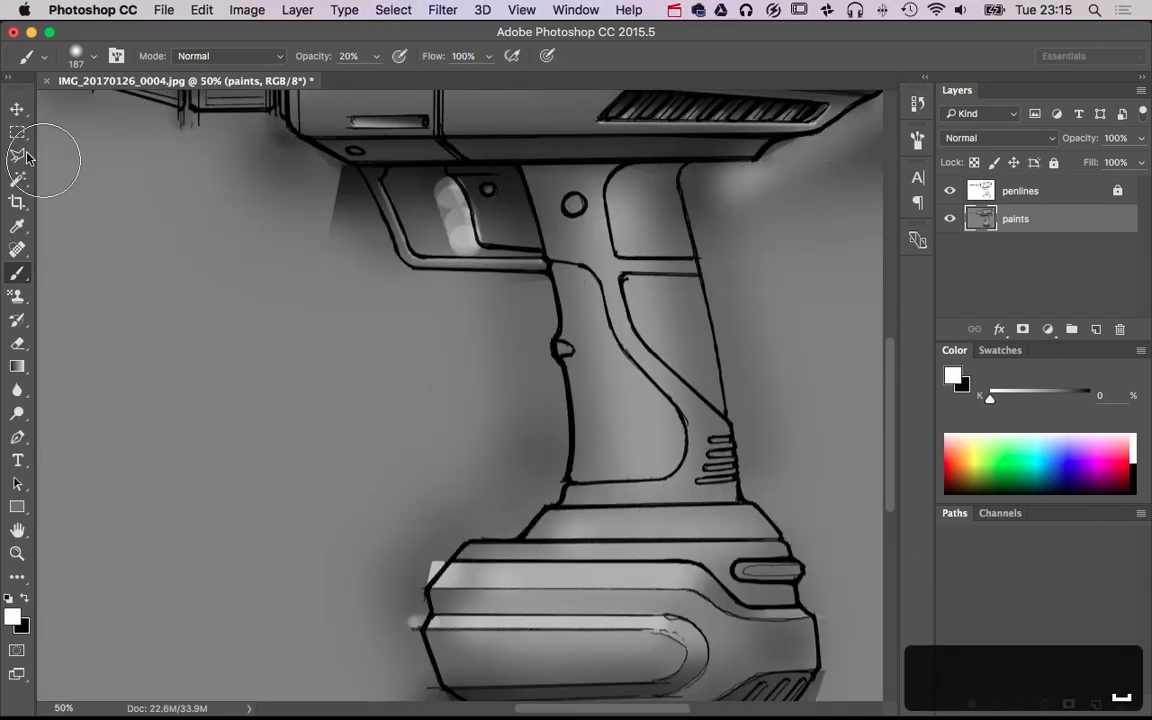
click(13, 155)
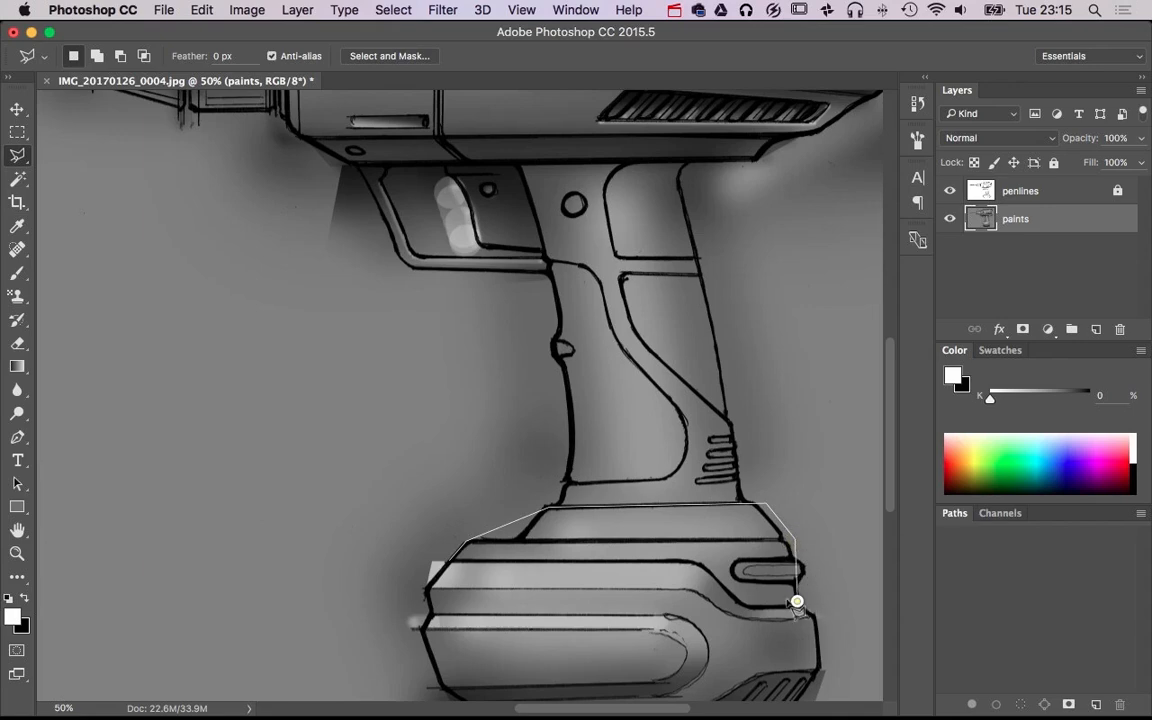
double_click(691, 562)
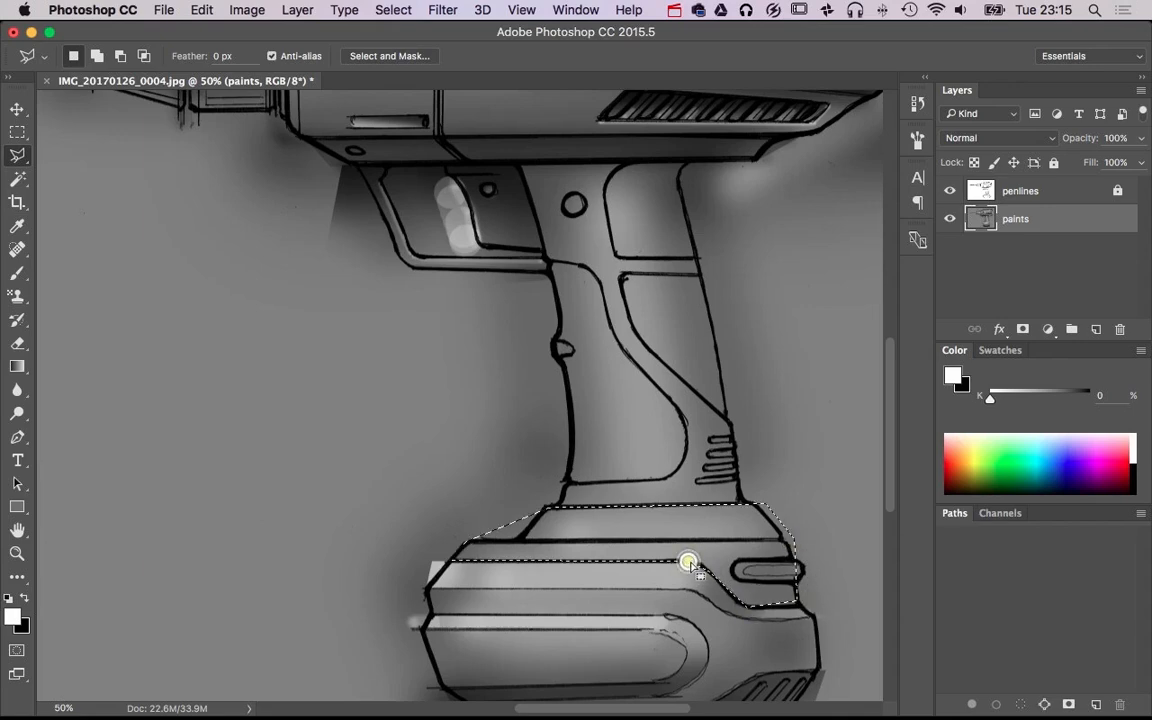
Lighten the front of the selected top section with a soft 840 px white brush and clear the selection
key(b)
mouse_move(598, 529)
mouse_down()
mouse_move(627, 527)
mouse_move(560, 537)
mouse_move(525, 525)
mouse_up()
key(super+z)
drag(425, 504, 575, 503)
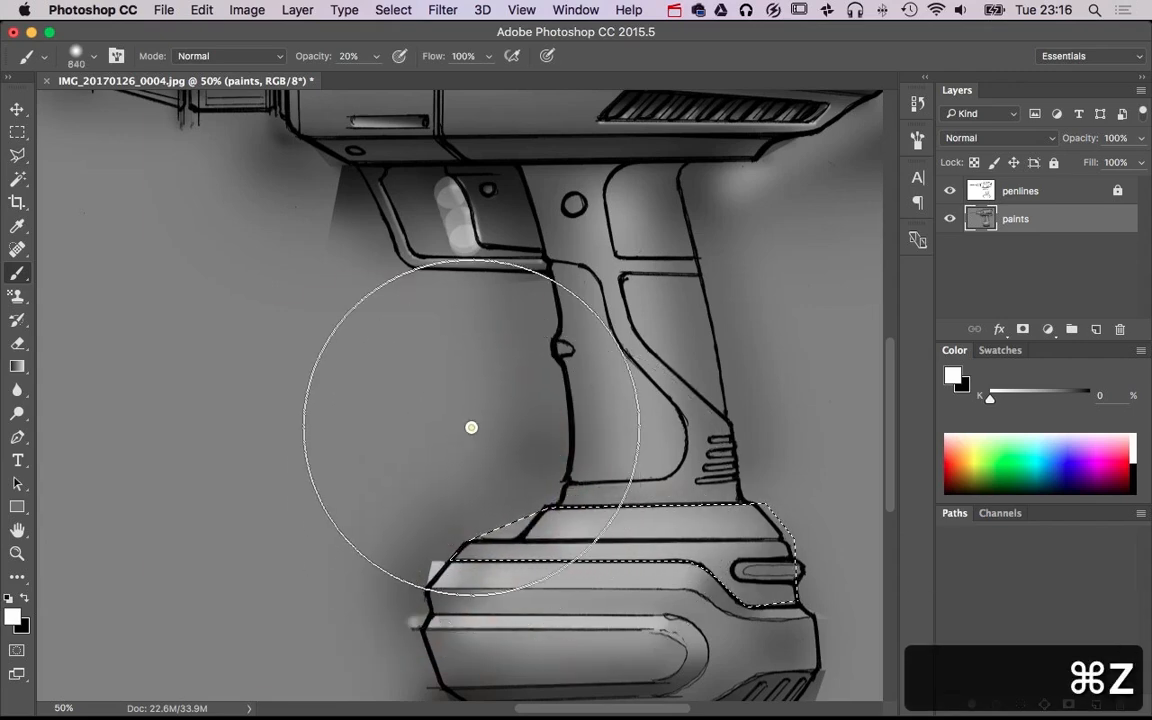
key(super+d)
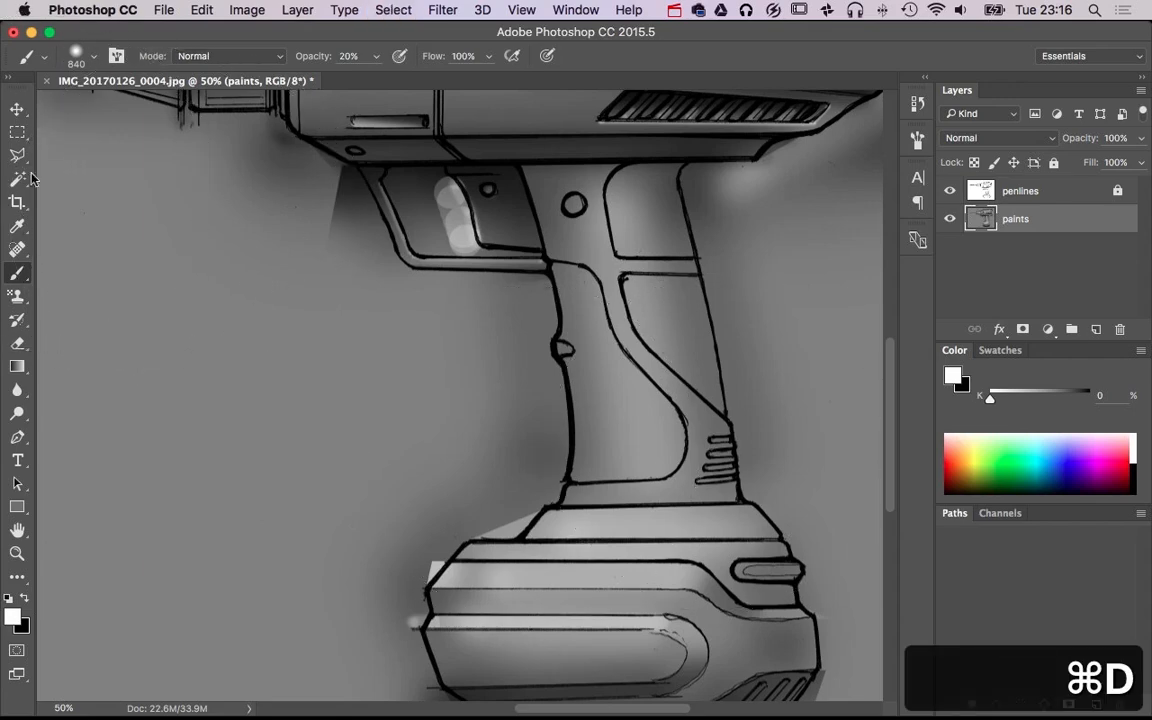
Paint a soft black shadow beneath the slot at the battery base's rear with a 90 px brush at 20% opacity
mouse_move(769, 419)
mouse_down()
mouse_move(748, 405)
mouse_move(689, 273)
mouse_up()
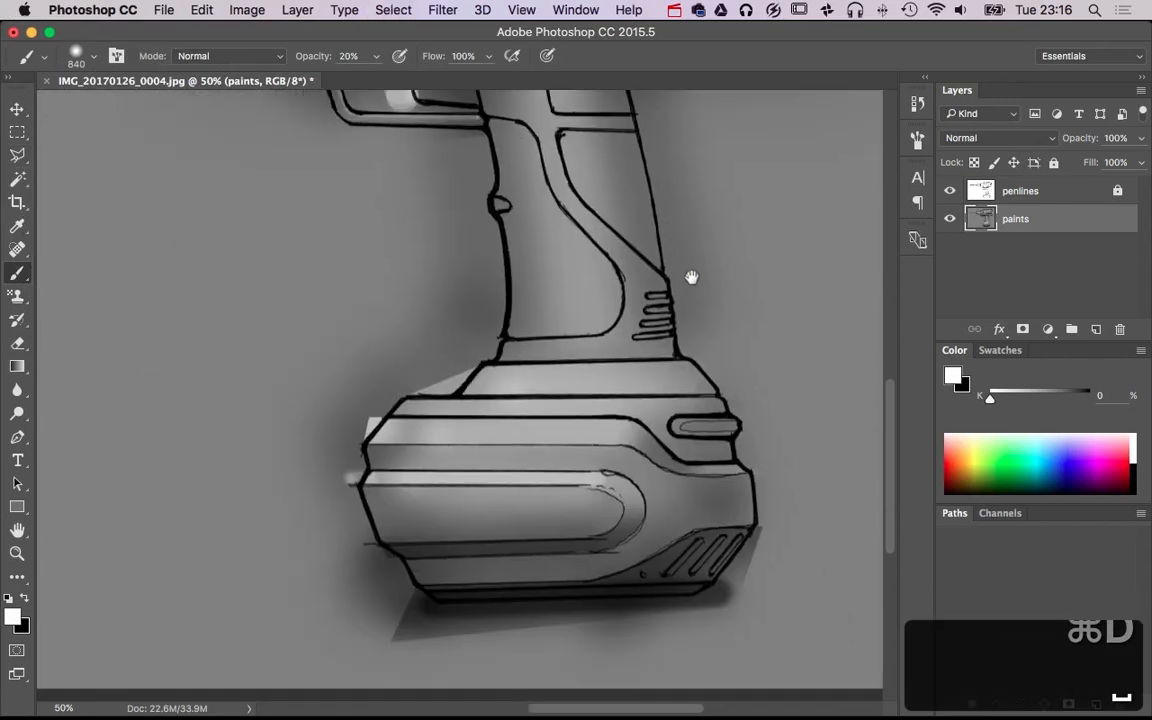
mouse_move(685, 438)
mouse_down()
mouse_move(489, 434)
mouse_move(514, 442)
mouse_move(548, 232)
mouse_move(534, 228)
mouse_up()
key(x)
click(689, 437)
shift+click(764, 453)
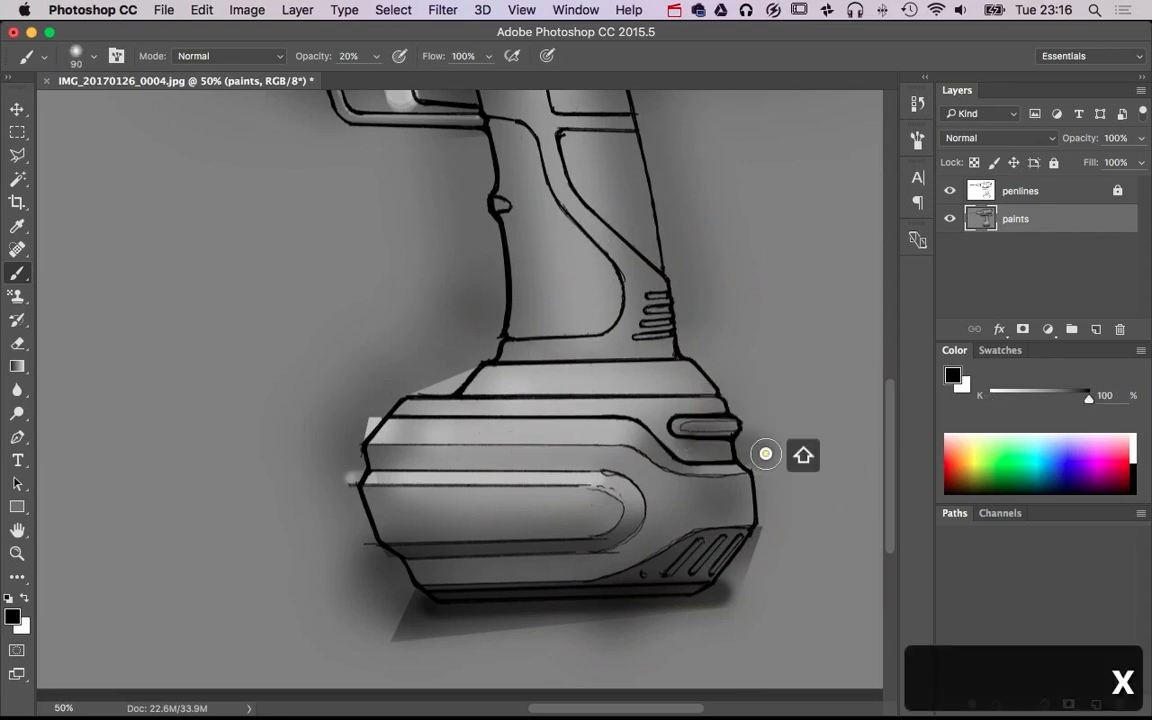
shift+click(685, 440)
shift+click(752, 460)
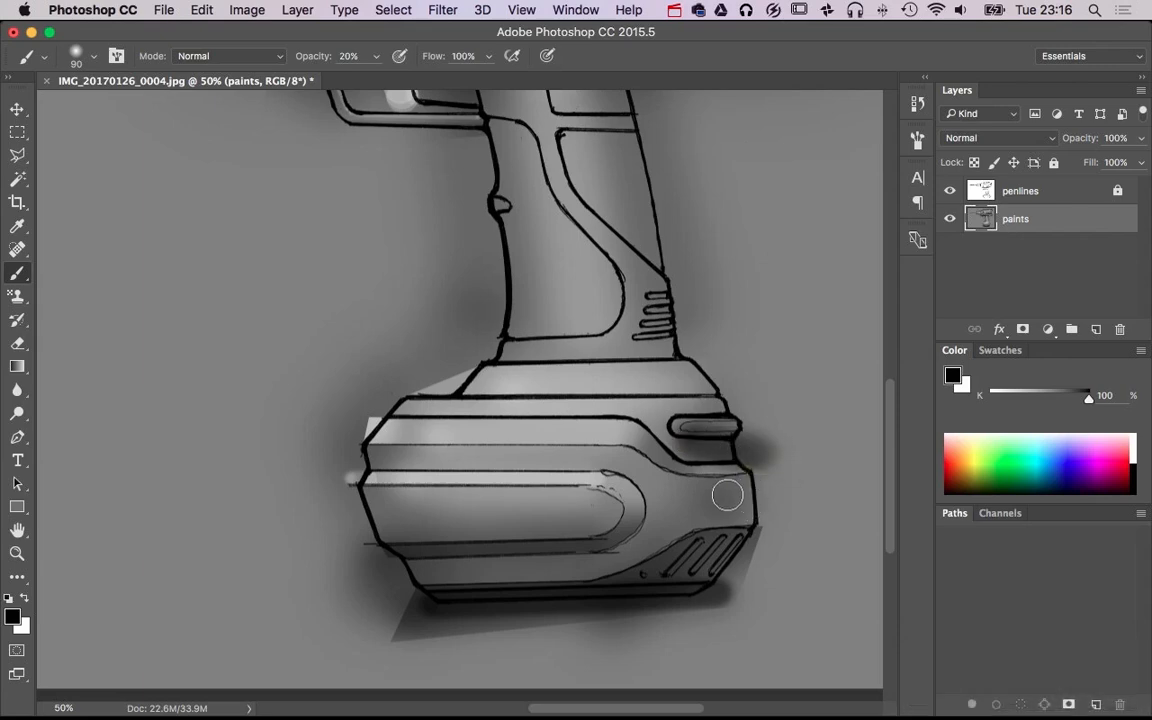
Darken the inside of the front slanted vent slot in the battery base's lower rear corner with a 13 px black brush
super+click(705, 550)
super+click(705, 550)
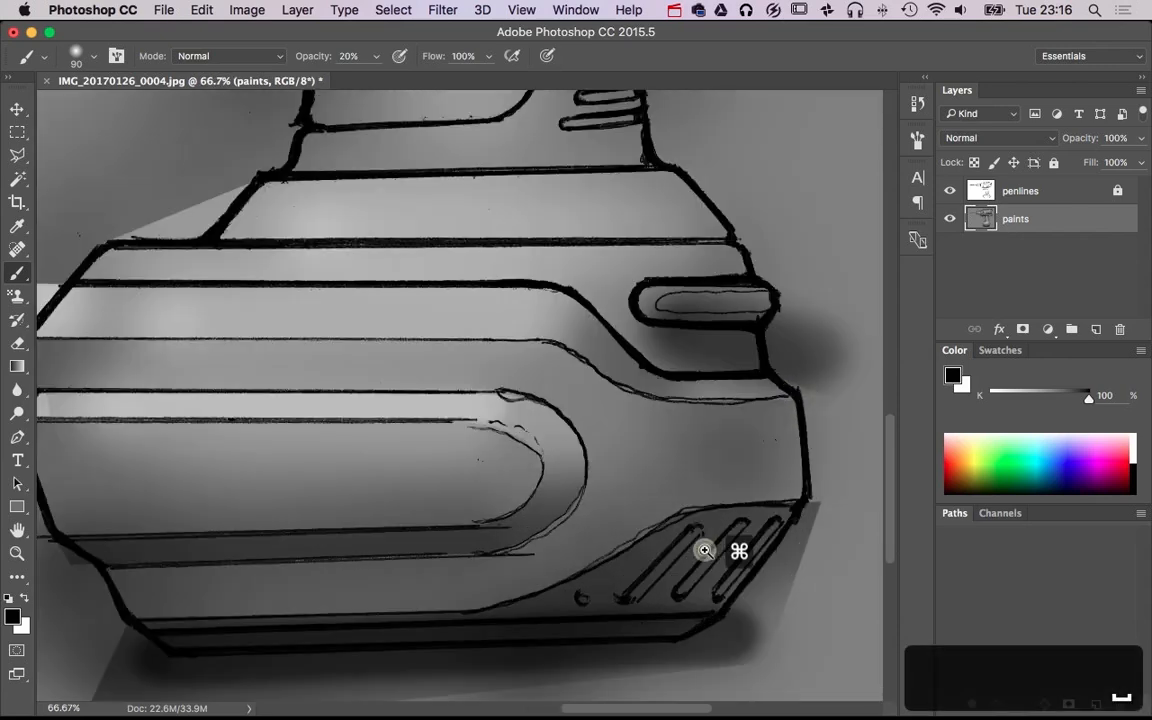
super+click(705, 550)
drag(617, 443, 502, 324)
mouse_move(611, 421)
mouse_down()
mouse_move(567, 432)
mouse_move(578, 638)
mouse_move(553, 661)
mouse_move(553, 700)
mouse_up()
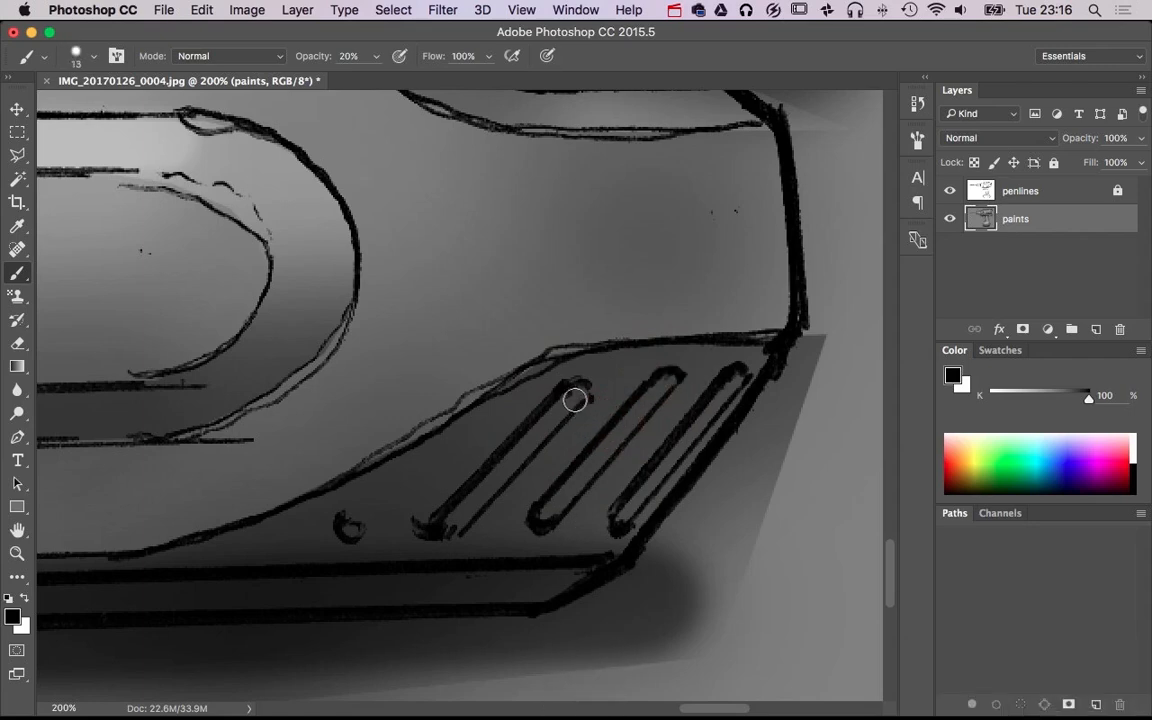
shift+click(450, 530)
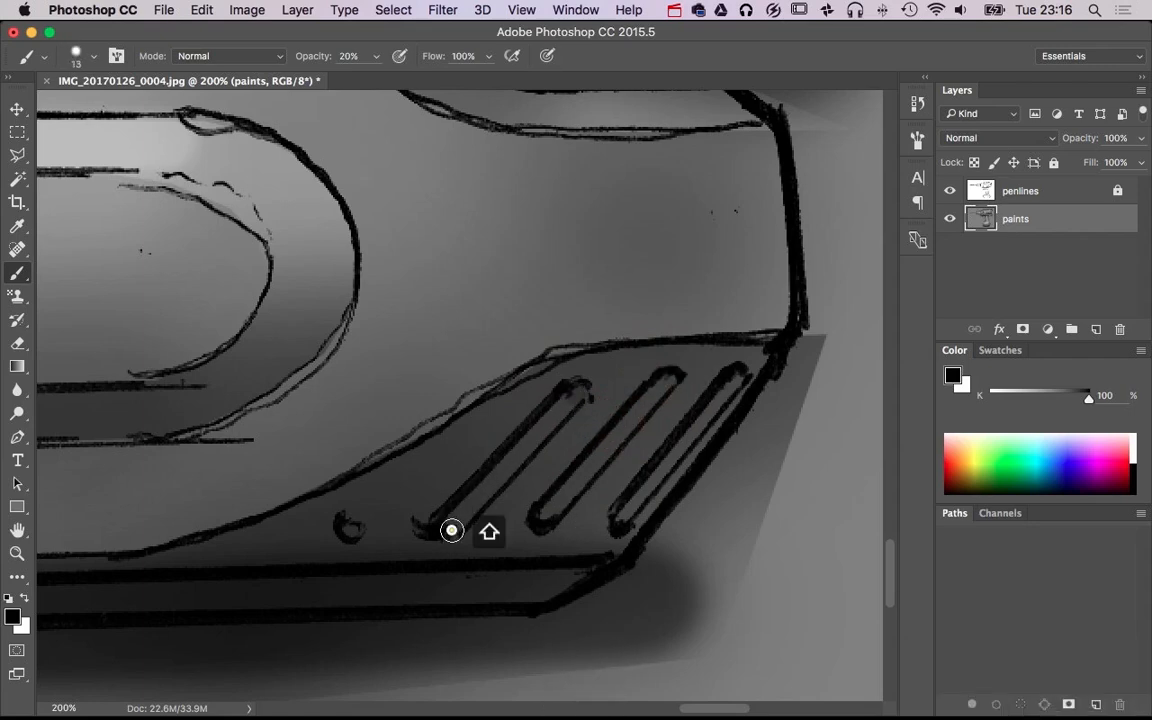
shift+click(576, 393)
shift+click(493, 480)
shift+click(574, 396)
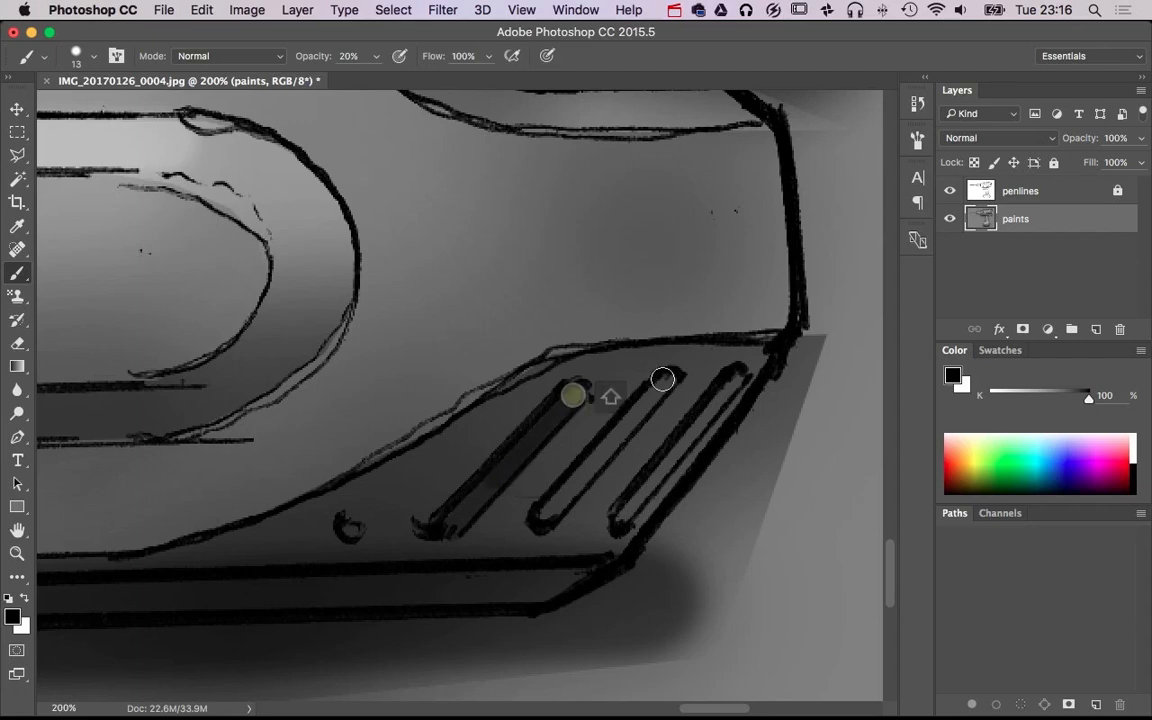
Fill the middle and rear slanted vent slots with black strokes using the 13 px brush
click(668, 377)
shift+click(544, 520)
shift+click(666, 378)
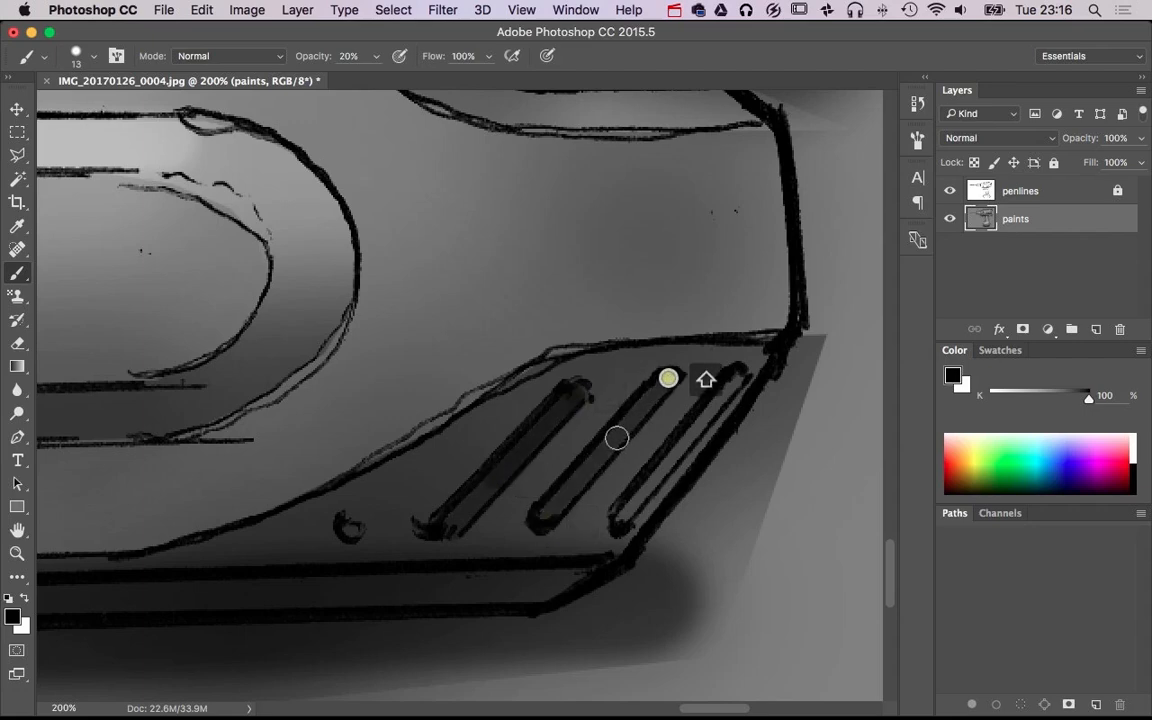
shift+click(594, 460)
shift+click(666, 378)
shift+click(626, 418)
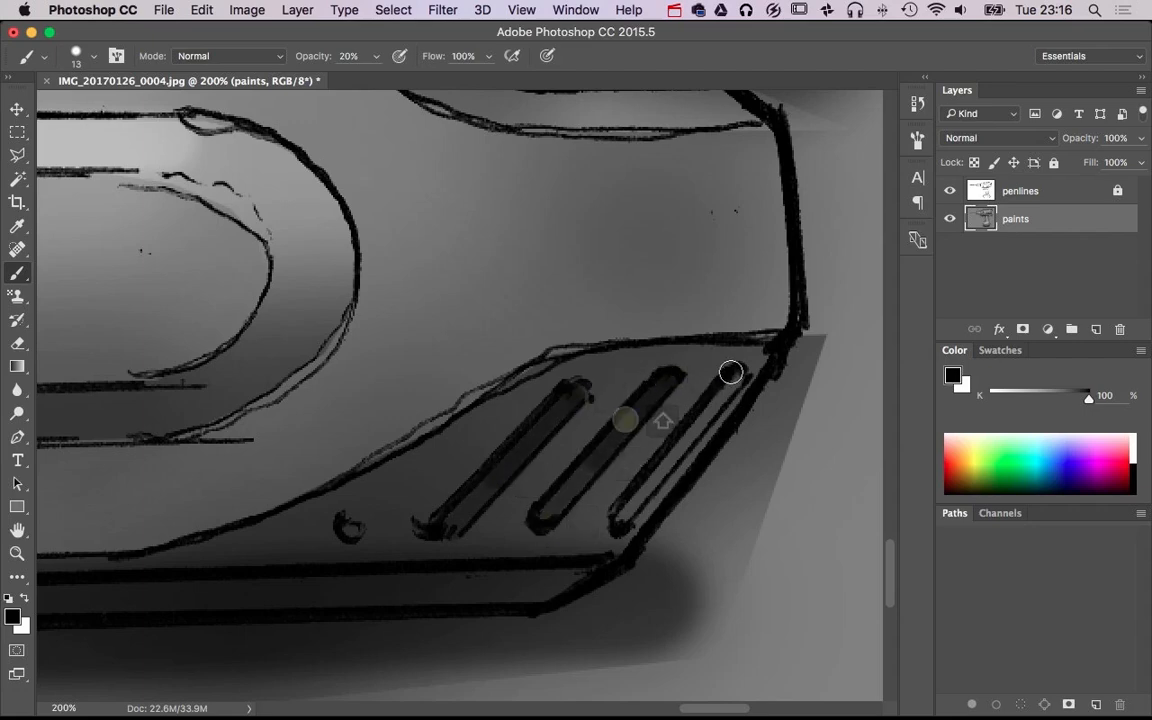
click(734, 373)
shift+click(618, 519)
shift+click(729, 380)
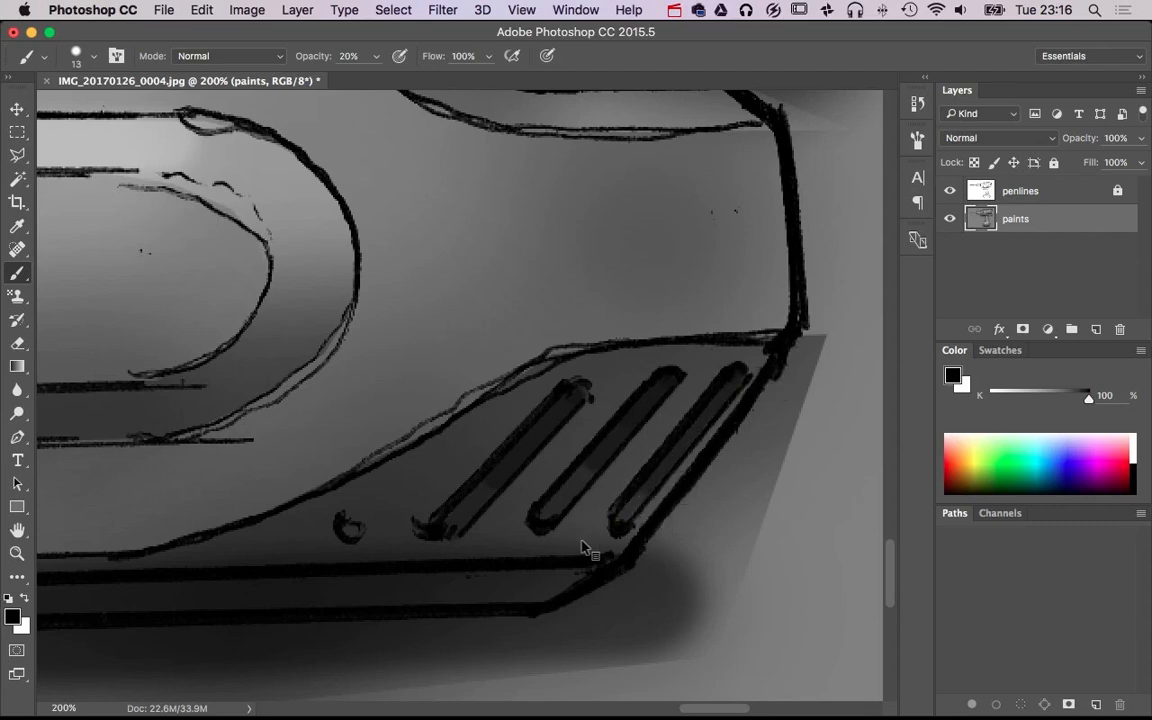
Softly darken the vented lower rear corner of the battery base with a 333 px black brush at 10% opacity
drag(582, 540, 650, 540)
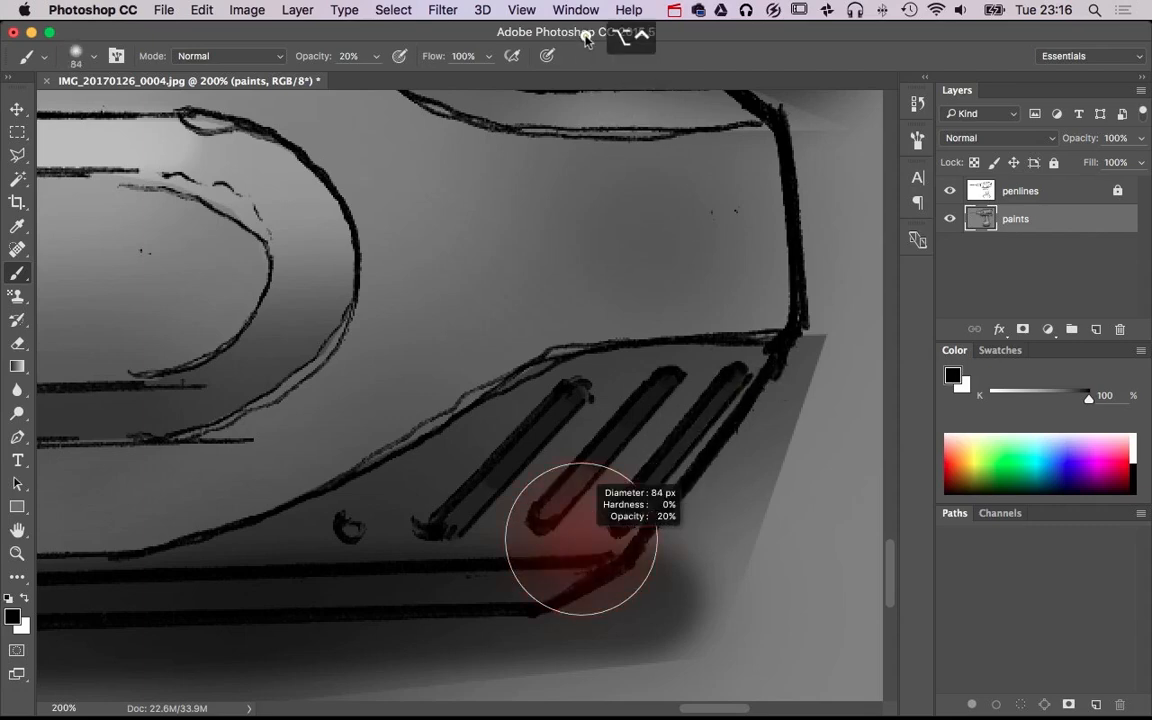
right_click(573, 438)
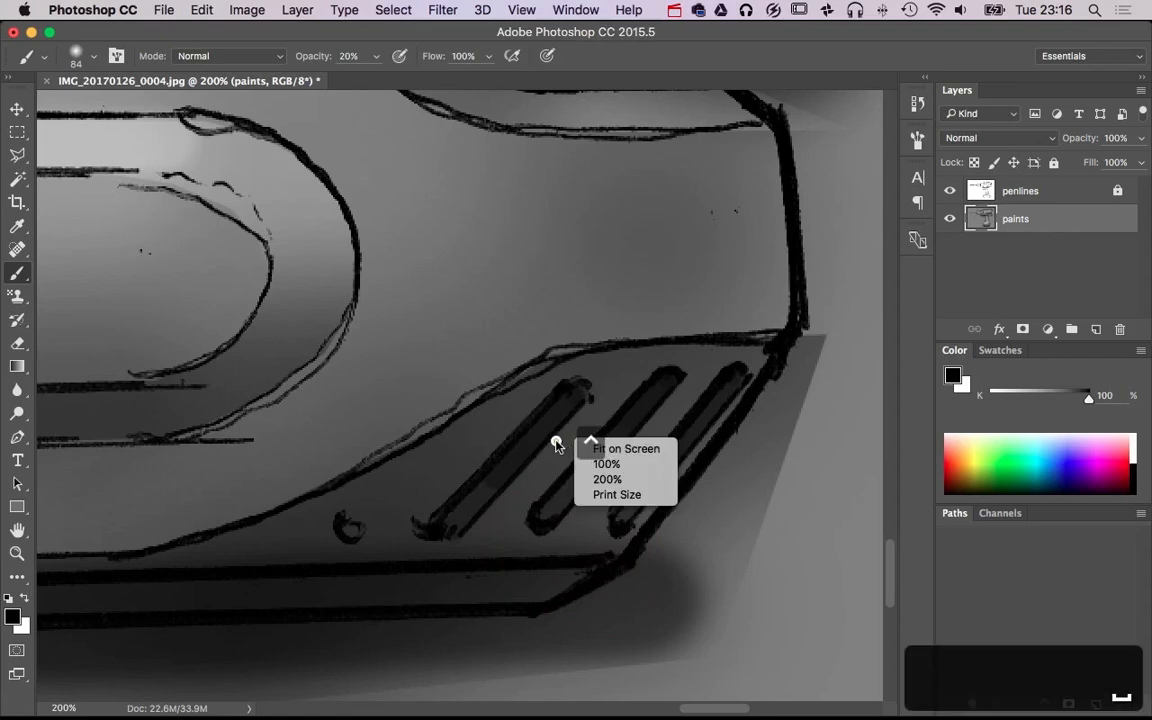
click(556, 440)
drag(555, 438, 485, 434)
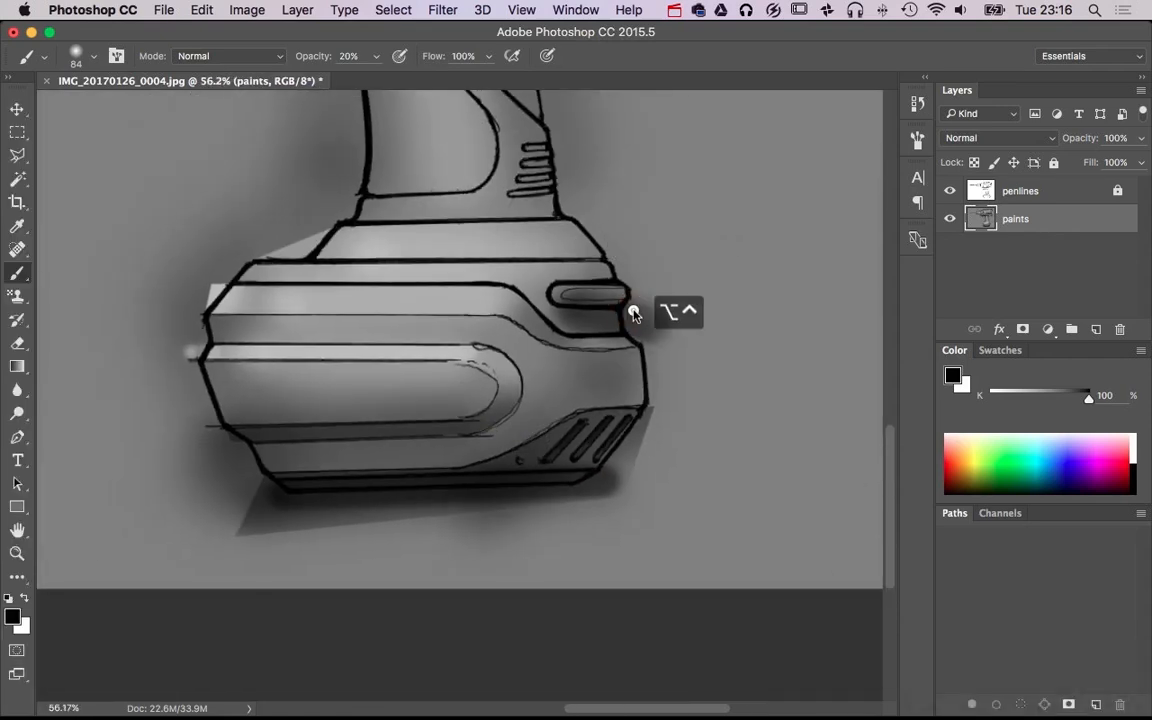
drag(631, 310, 695, 294)
key(1)
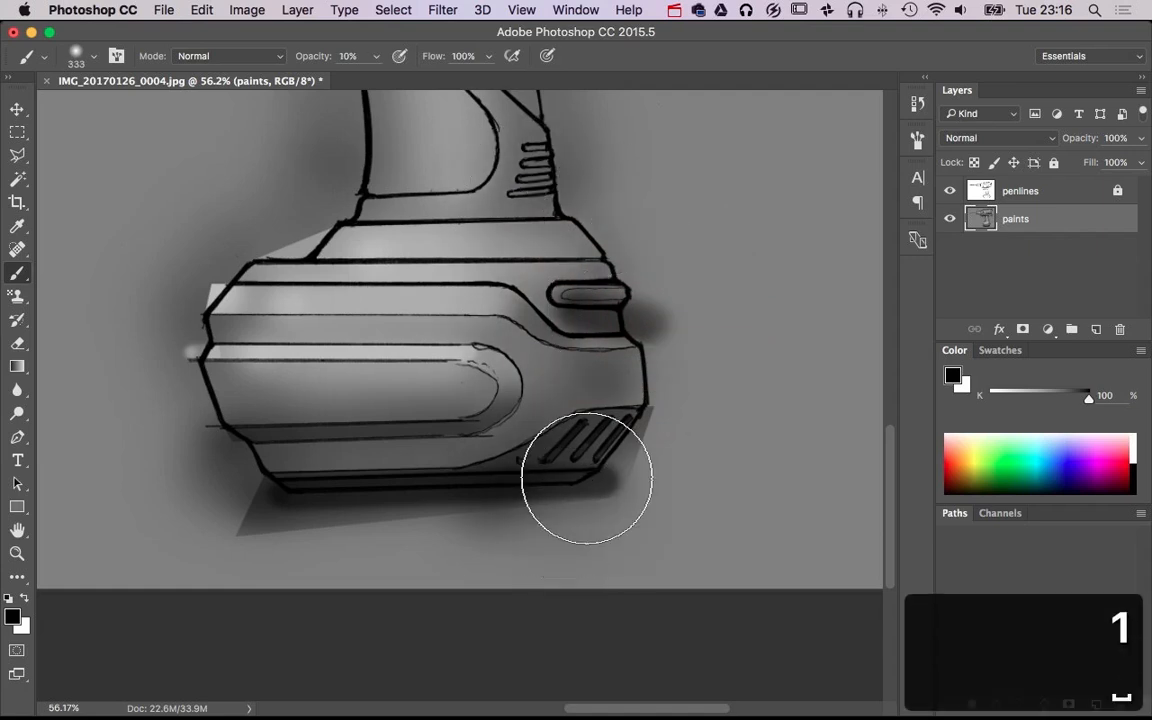
right_click(522, 473)
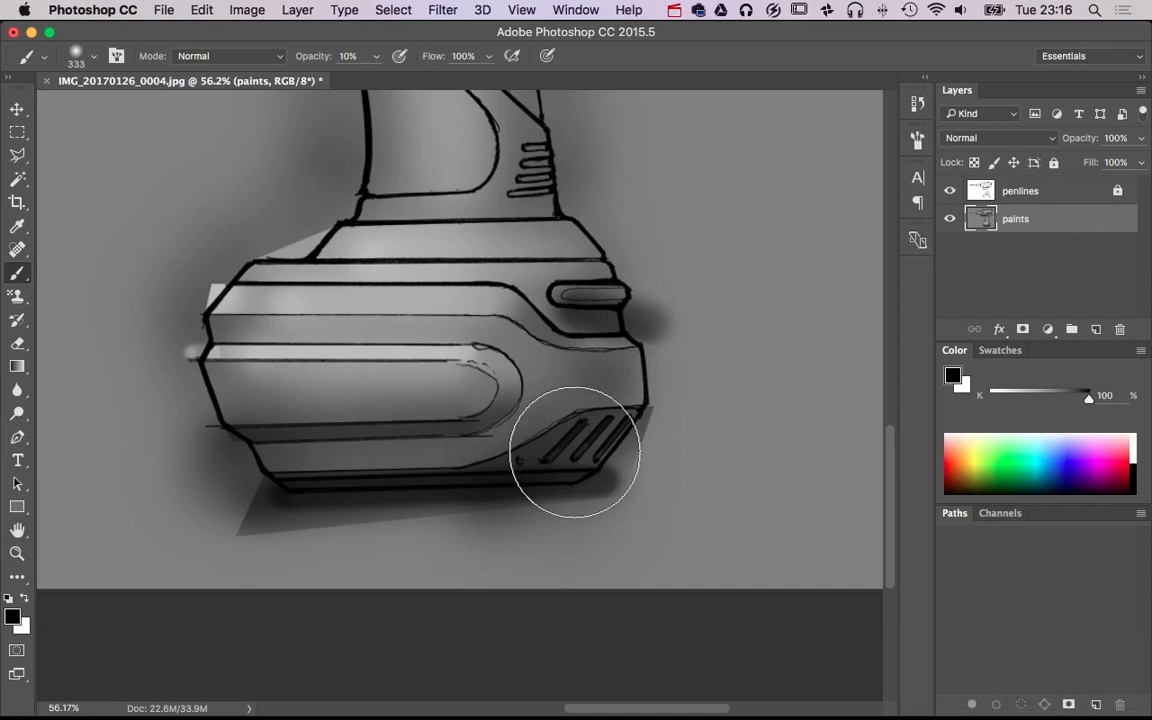
key(alt+space)
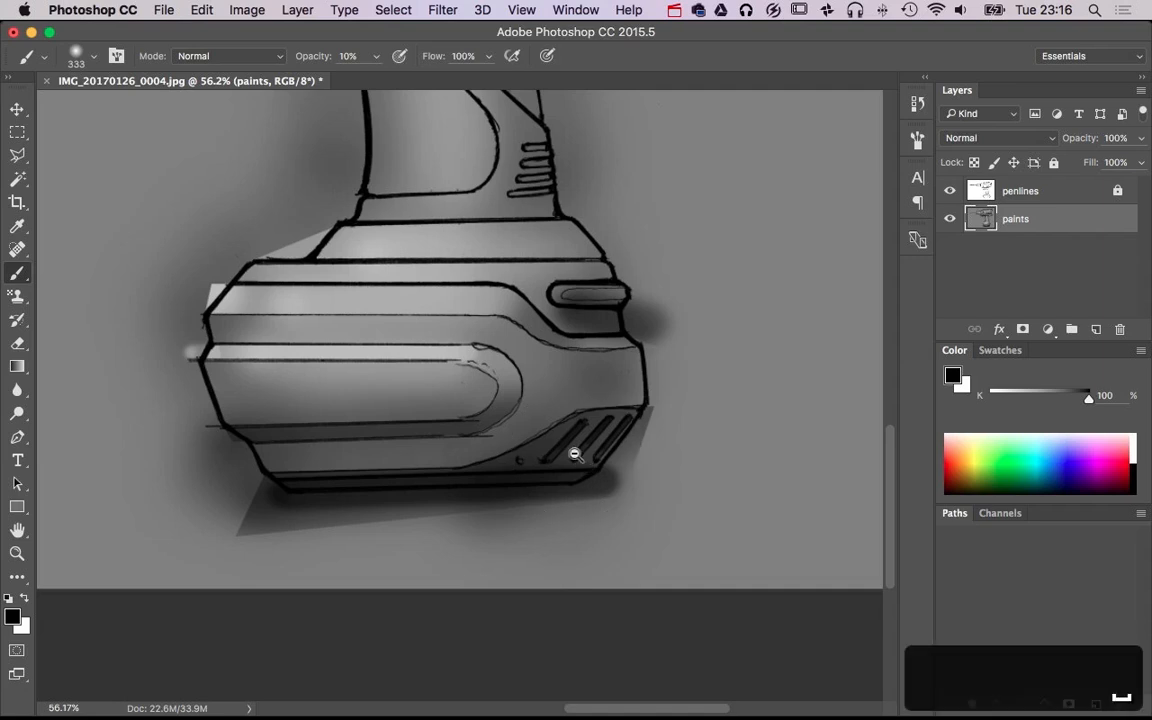
click(566, 455)
scroll(537, 455, up, 5)
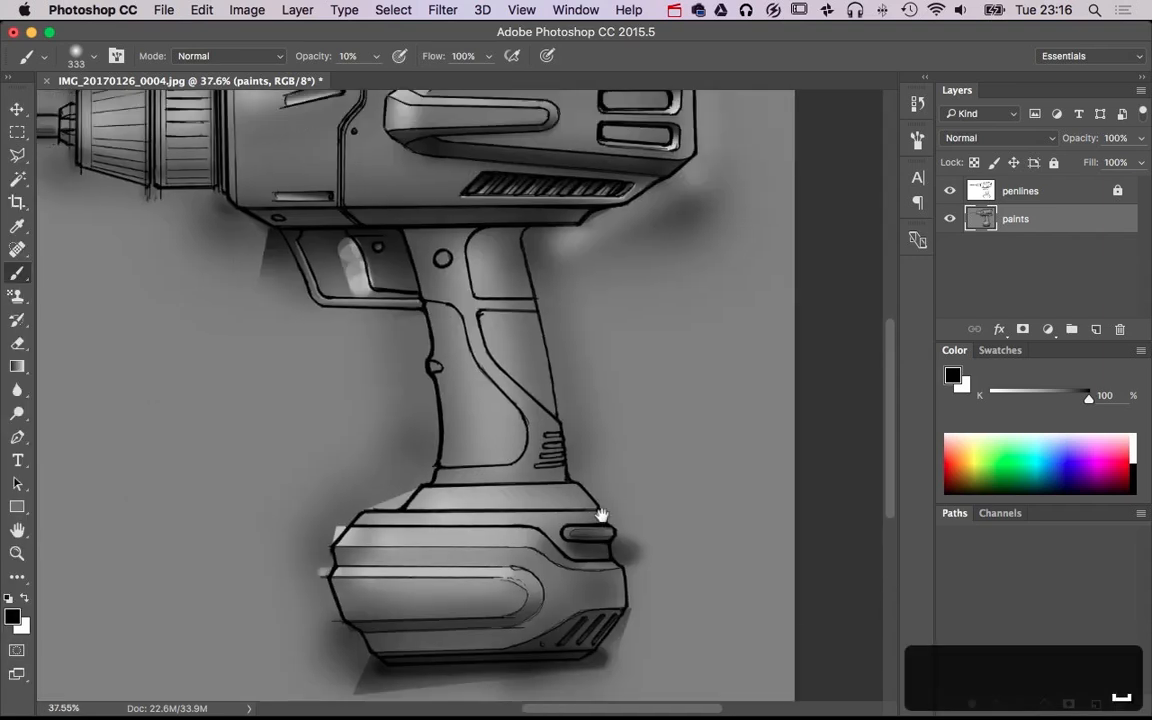
drag(628, 604, 632, 504)
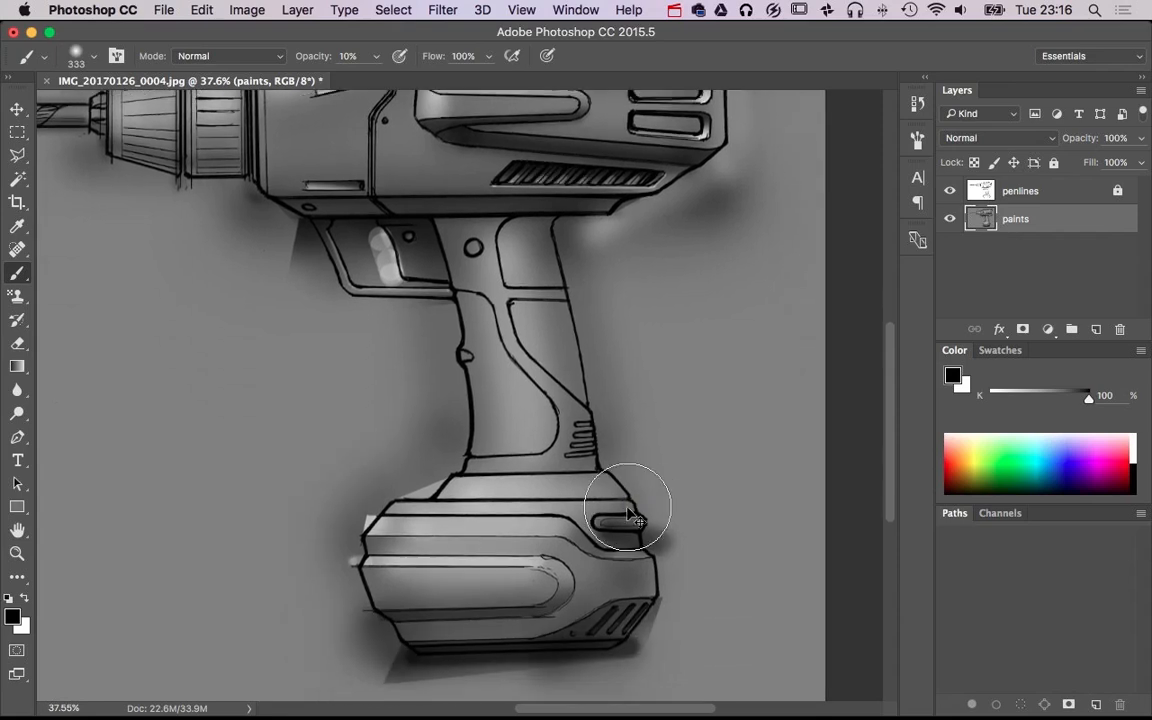
Shade along the lower edge of the rounded panel on the battery base with soft 153 px and 89 px black strokes
drag(530, 568, 497, 570)
click(371, 625)
shift+click(545, 617)
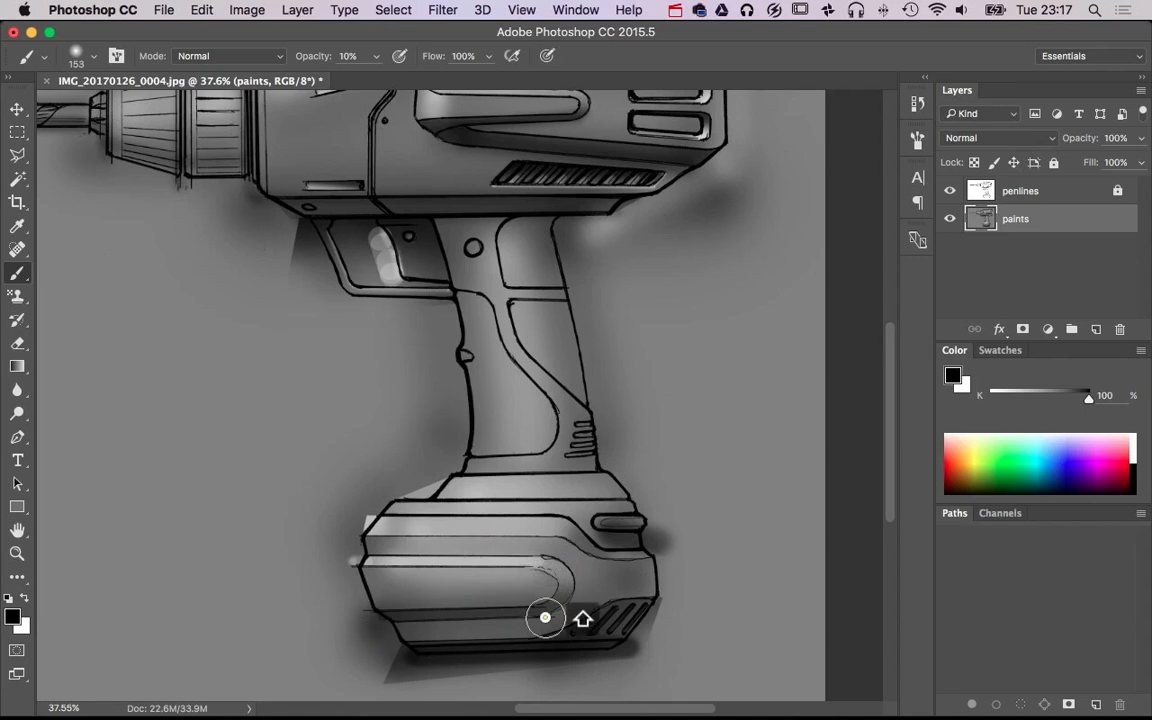
drag(391, 628, 371, 622)
shift+click(543, 615)
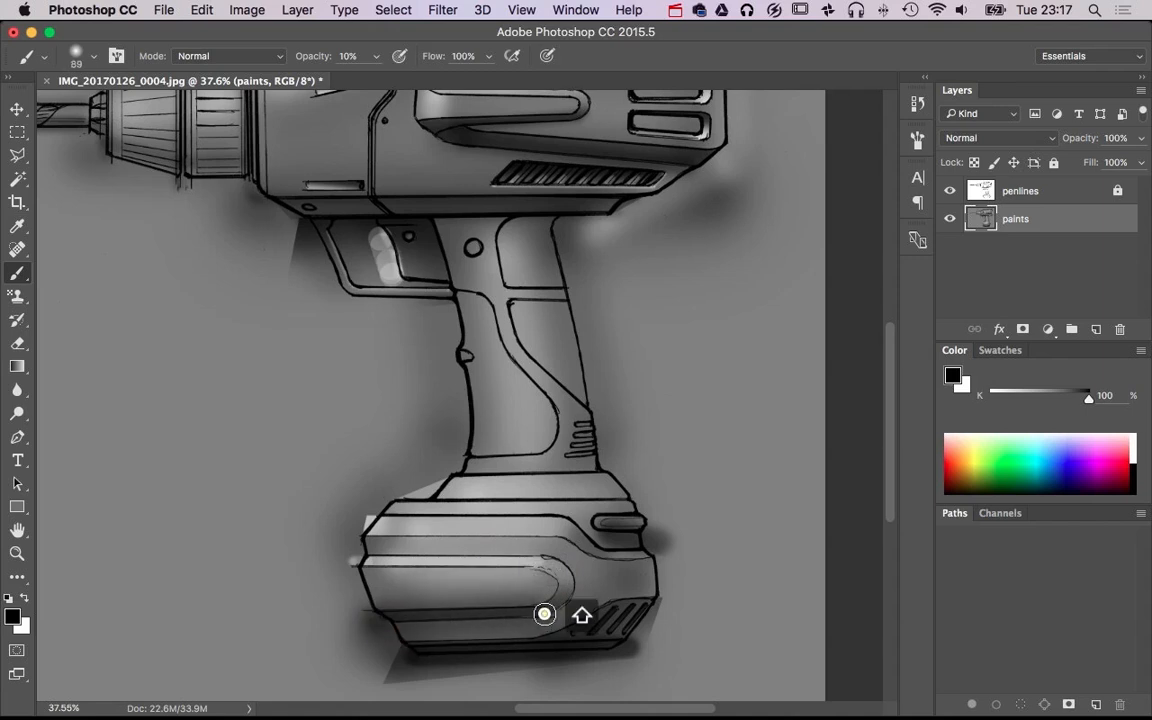
shift+click(363, 626)
shift+click(553, 611)
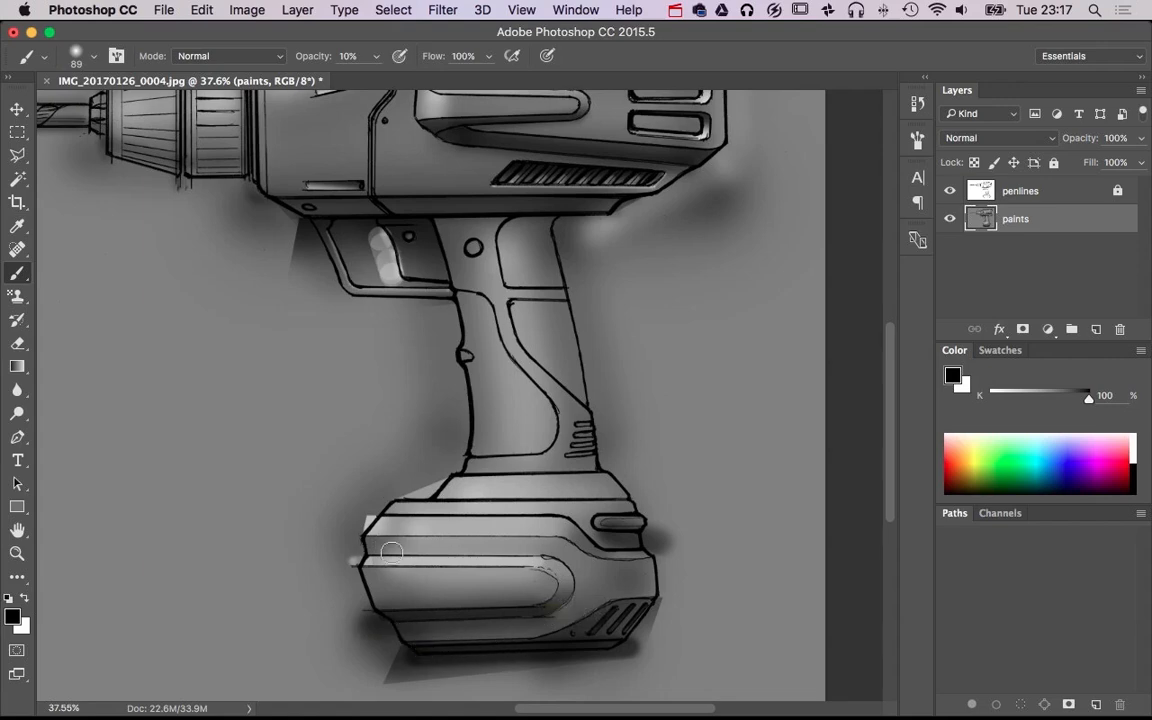
Lasso the whole handle from the underside of the drill body down to the battery base, following its front edge at the trigger
key(super+minus)
key(super+minus)
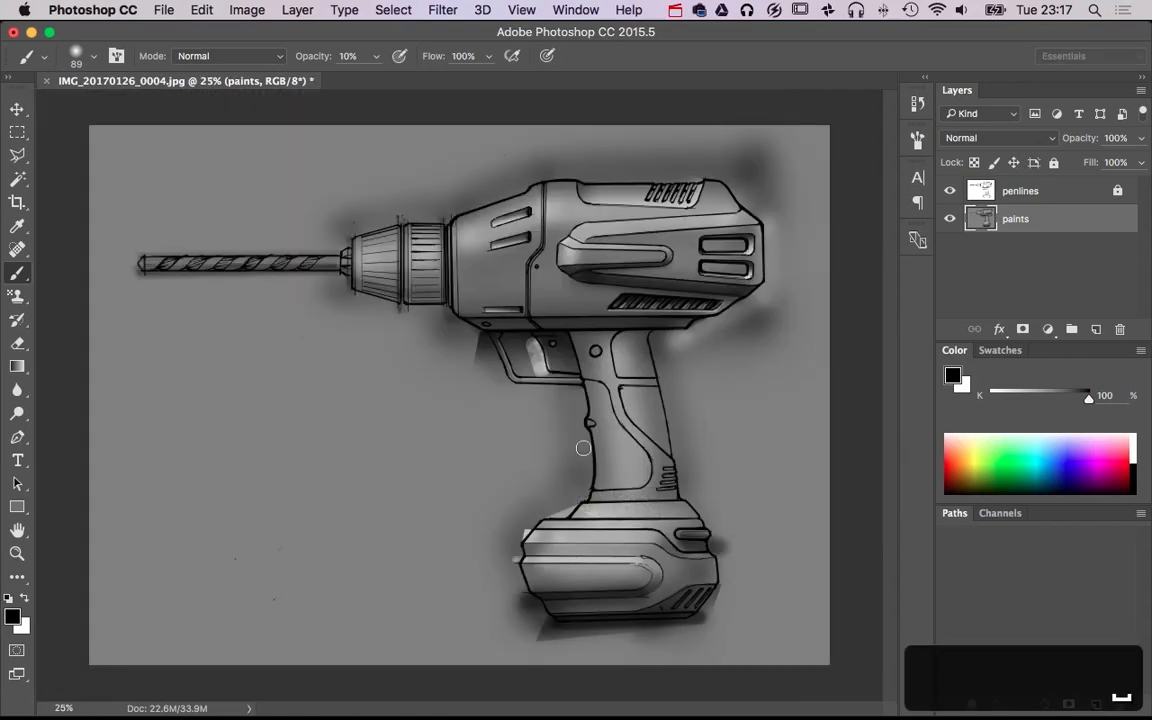
key(super+plus)
key(super+plus)
ctrl+alt+click(610, 325)
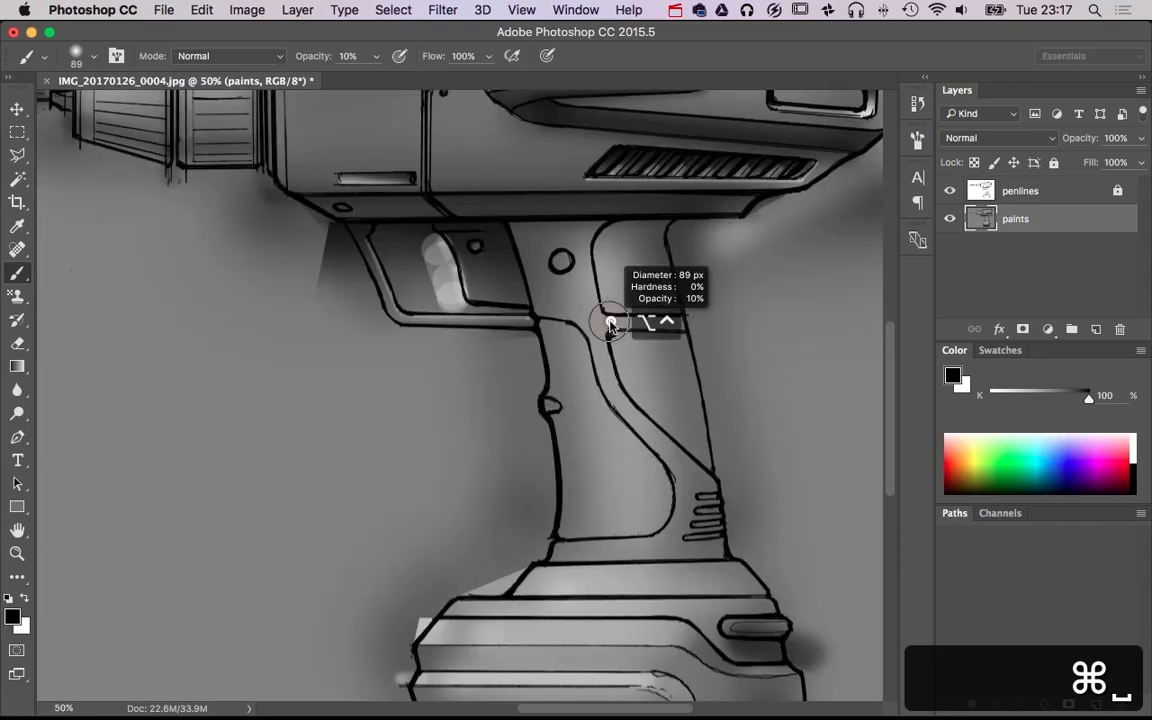
drag(610, 325, 612, 322)
key(l)
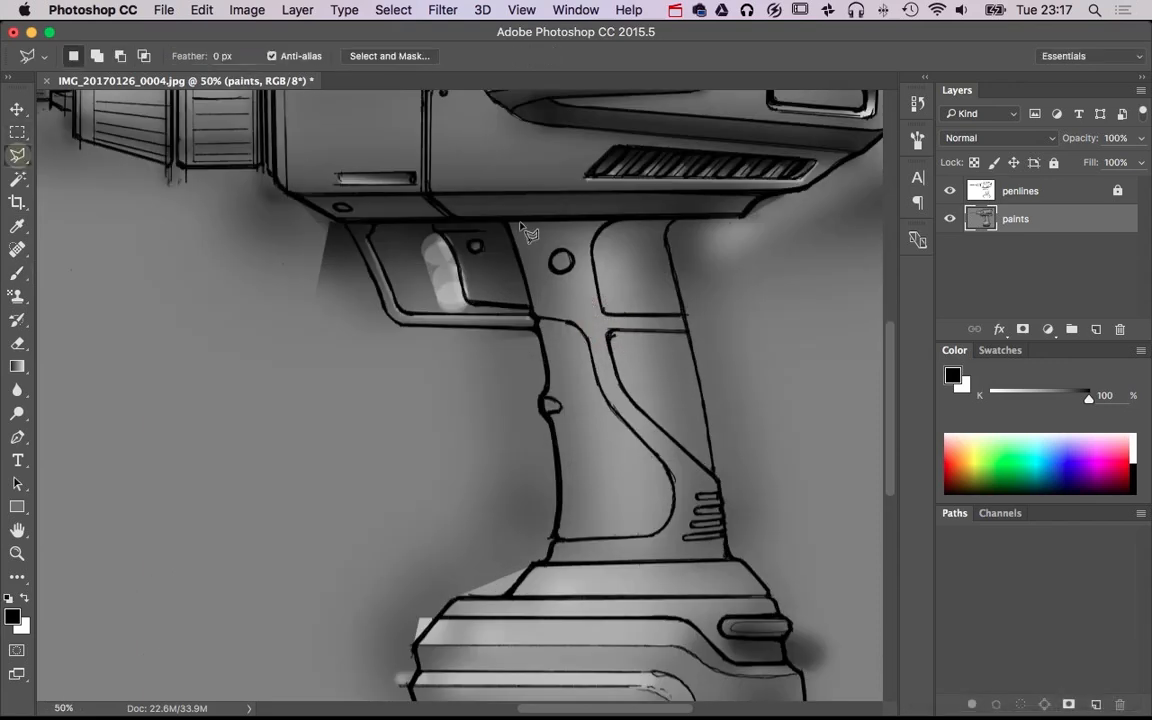
click(497, 218)
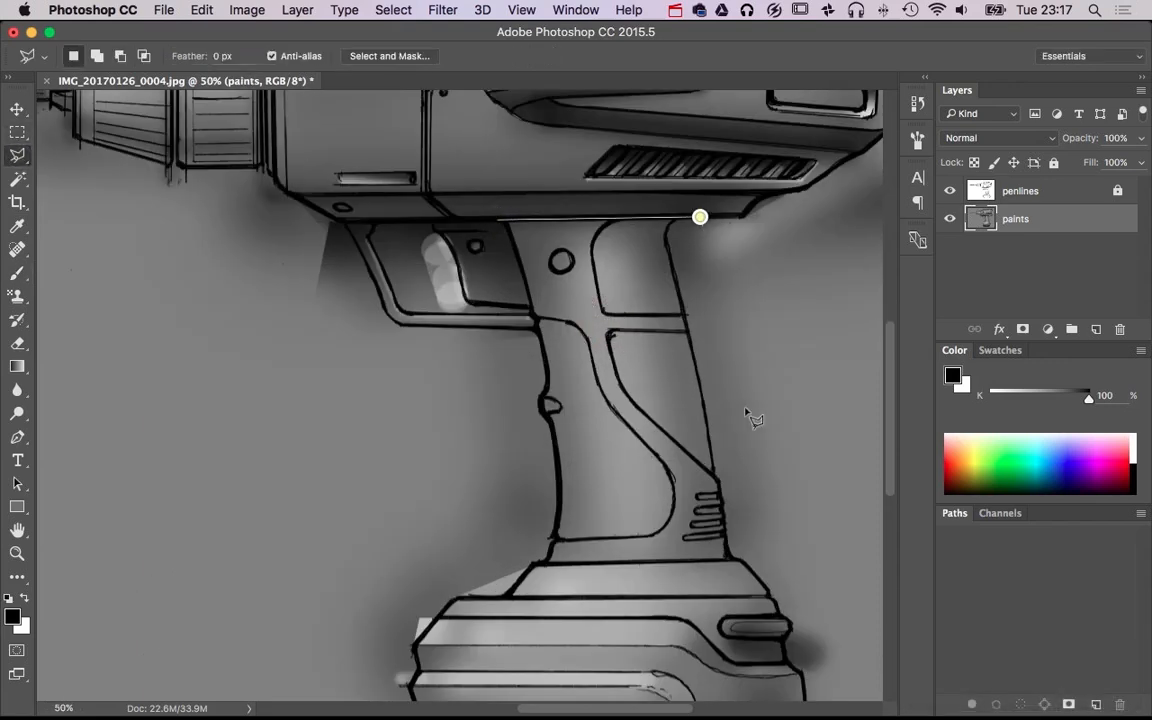
click(735, 558)
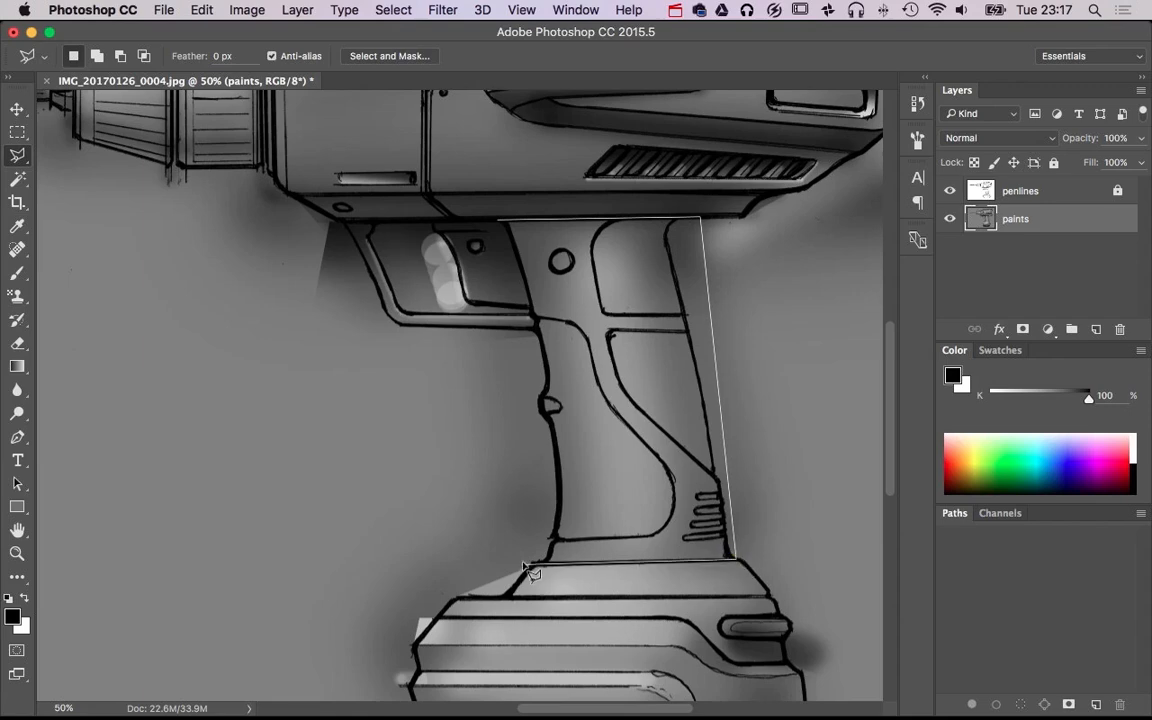
click(527, 566)
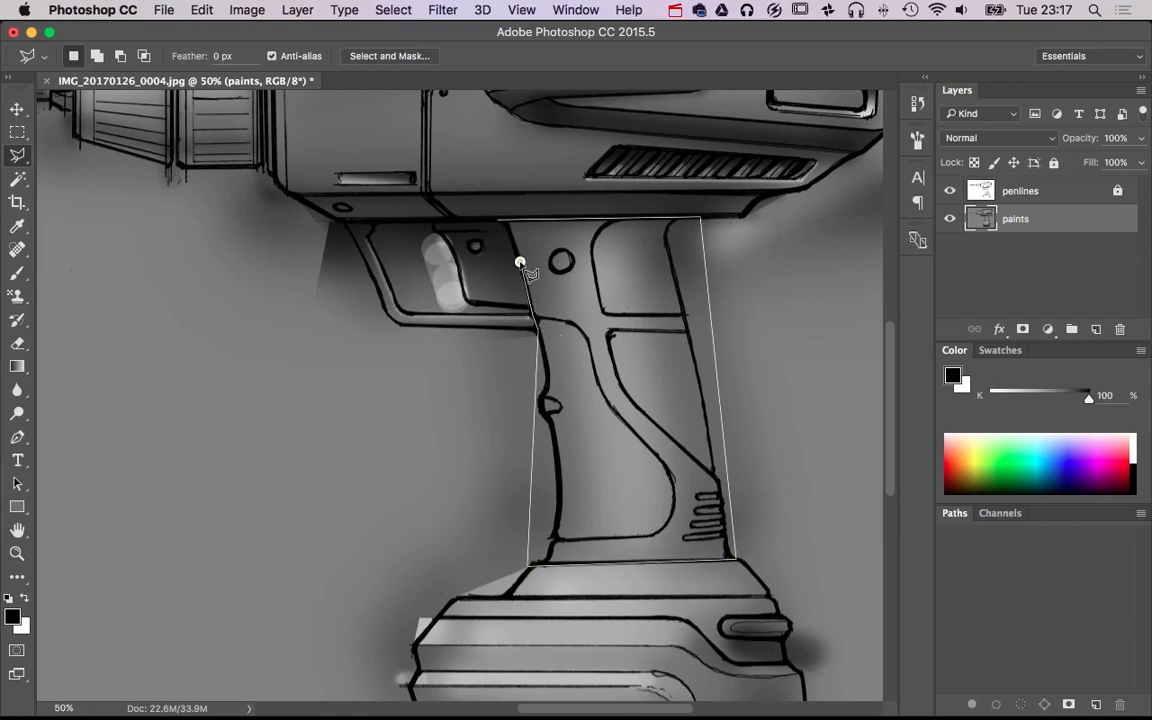
click(501, 218)
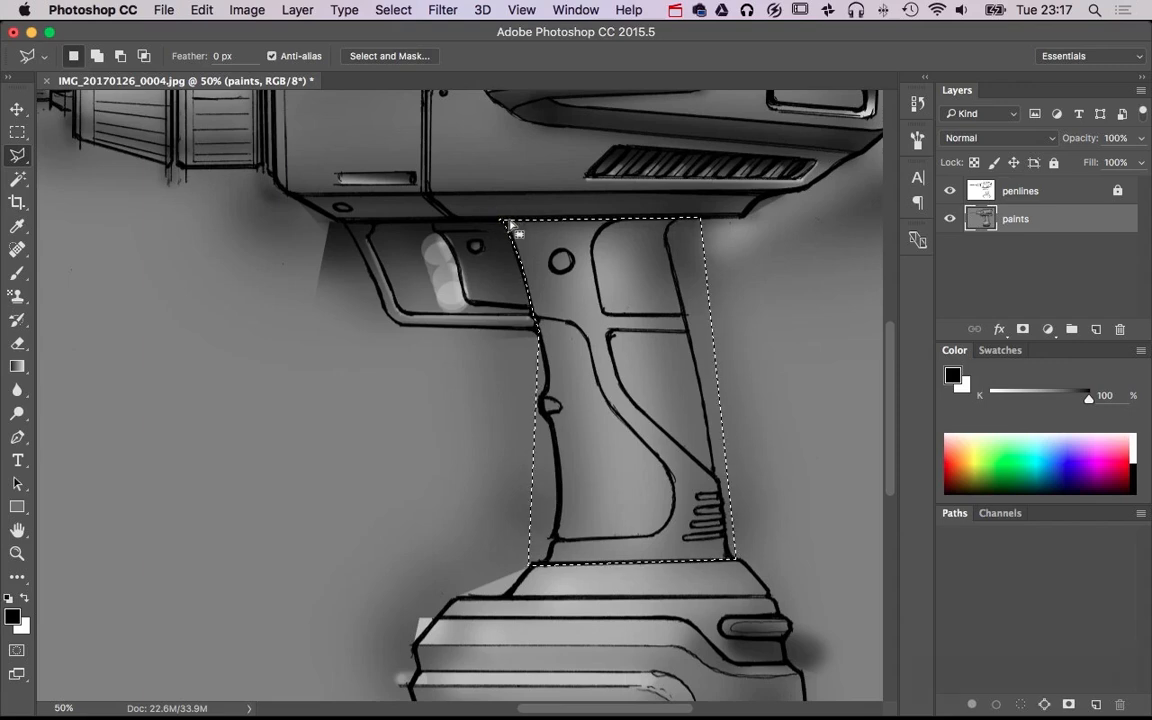
Paint a soft black shadow across the top of the selected handle beneath the drill body with a 212 px brush
key(b)
mouse_move(501, 218)
mouse_down()
mouse_move(488, 241)
mouse_move(500, 240)
mouse_up()
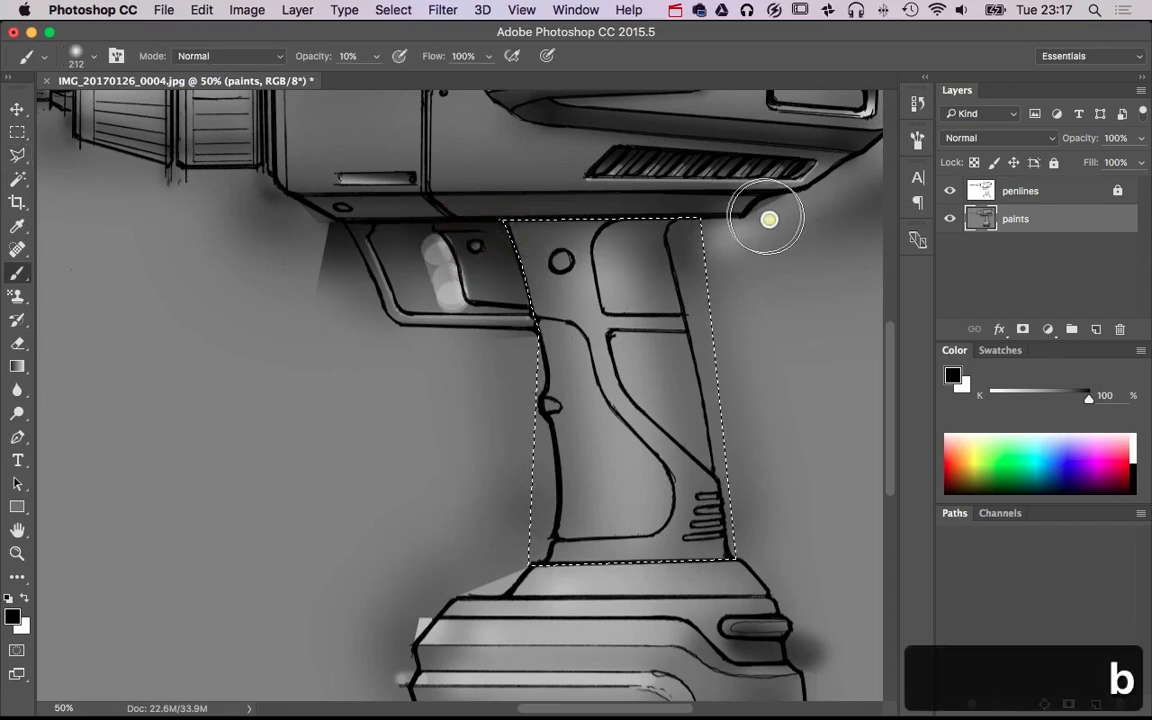
mouse_move(746, 204)
mouse_down()
mouse_move(399, 200)
mouse_move(755, 201)
mouse_move(337, 200)
mouse_move(782, 211)
mouse_up()
key(super+d)
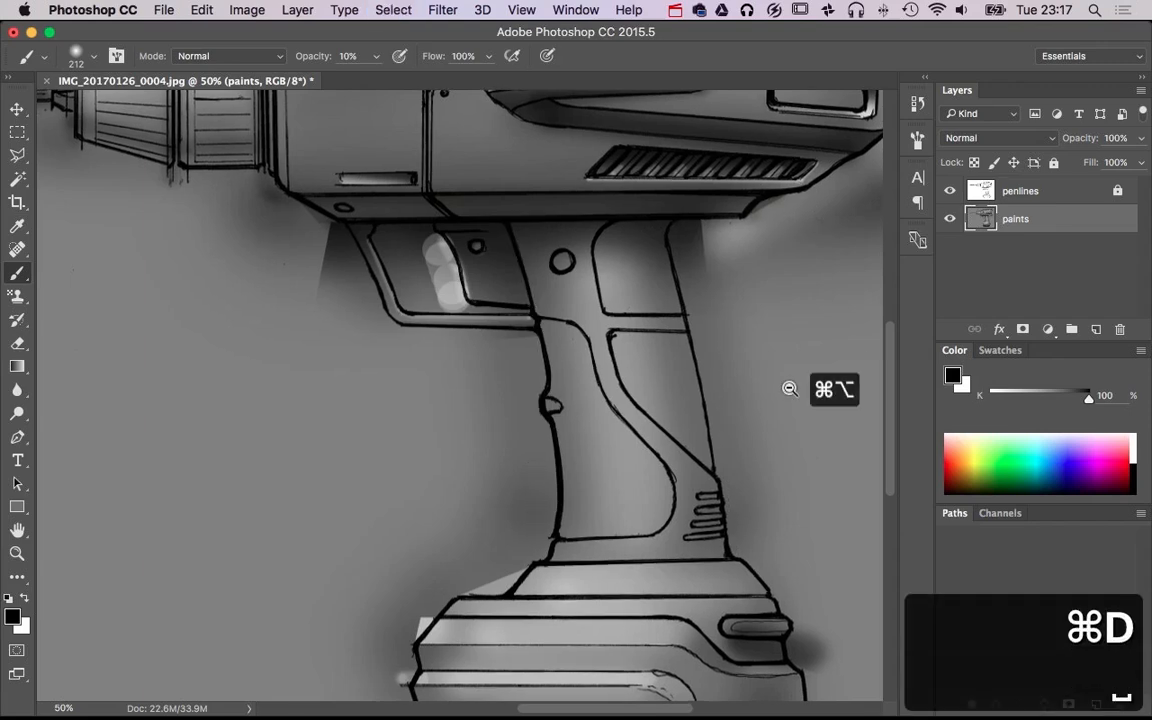
scroll(795, 388, down, 3)
drag(610, 396, 679, 362)
key(super+z)
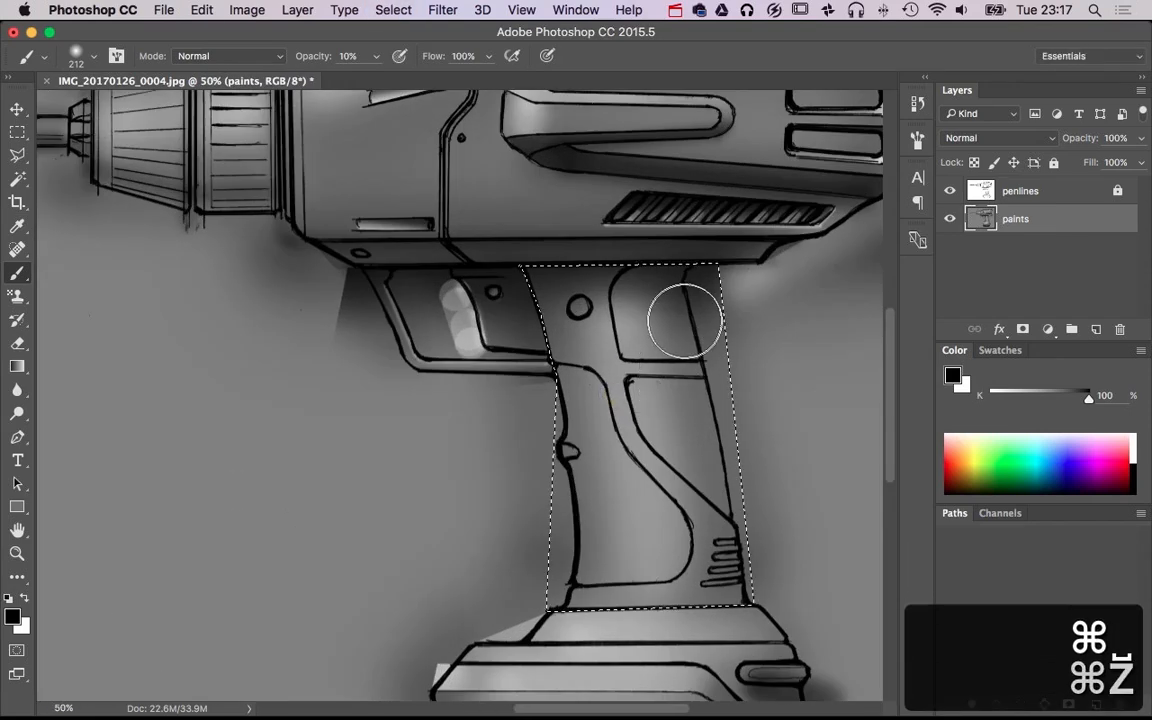
Shade a soft black band down the rear part of the selected handle with the 212 px brush at 10% opacity
drag(658, 268, 733, 558)
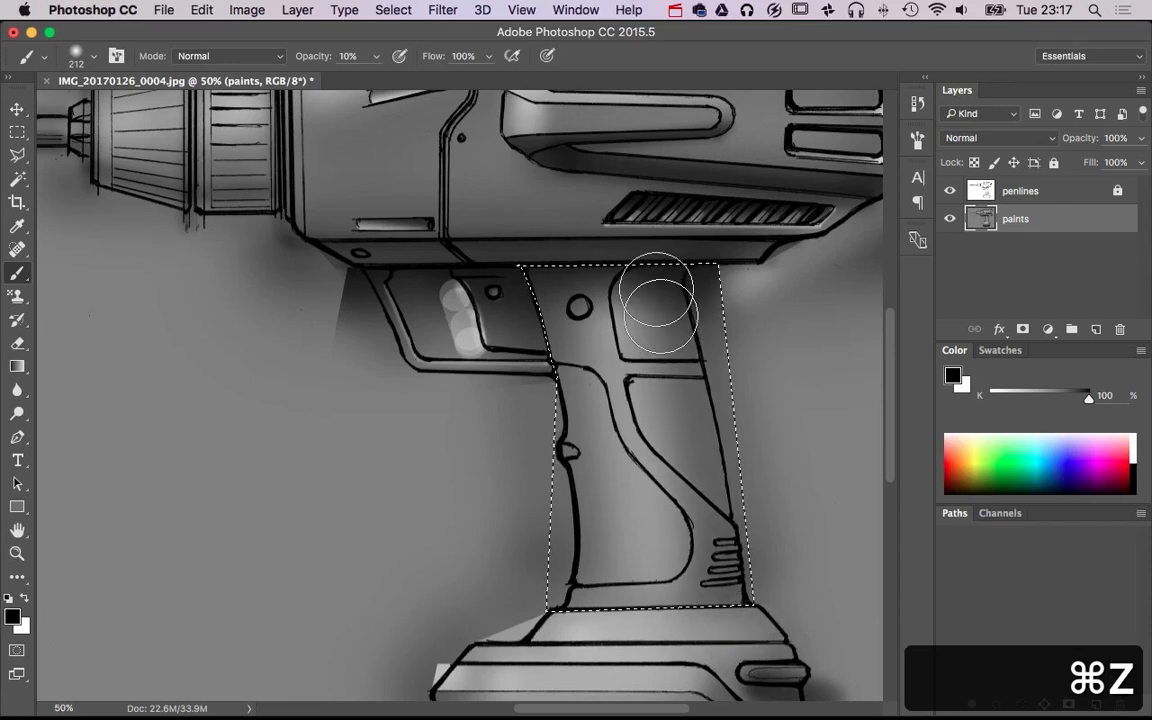
shift+click(686, 628)
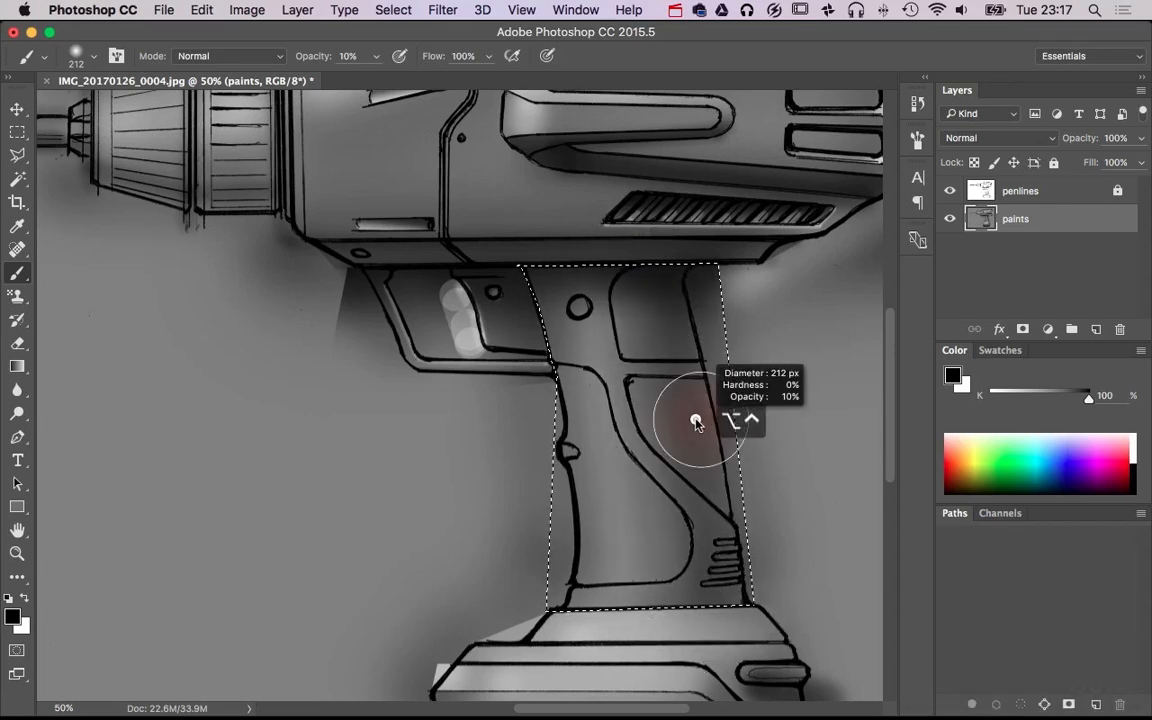
Brighten the front part of the selected handle with soft white strokes using a brush up to 172 px, and clear the selection
key(x)
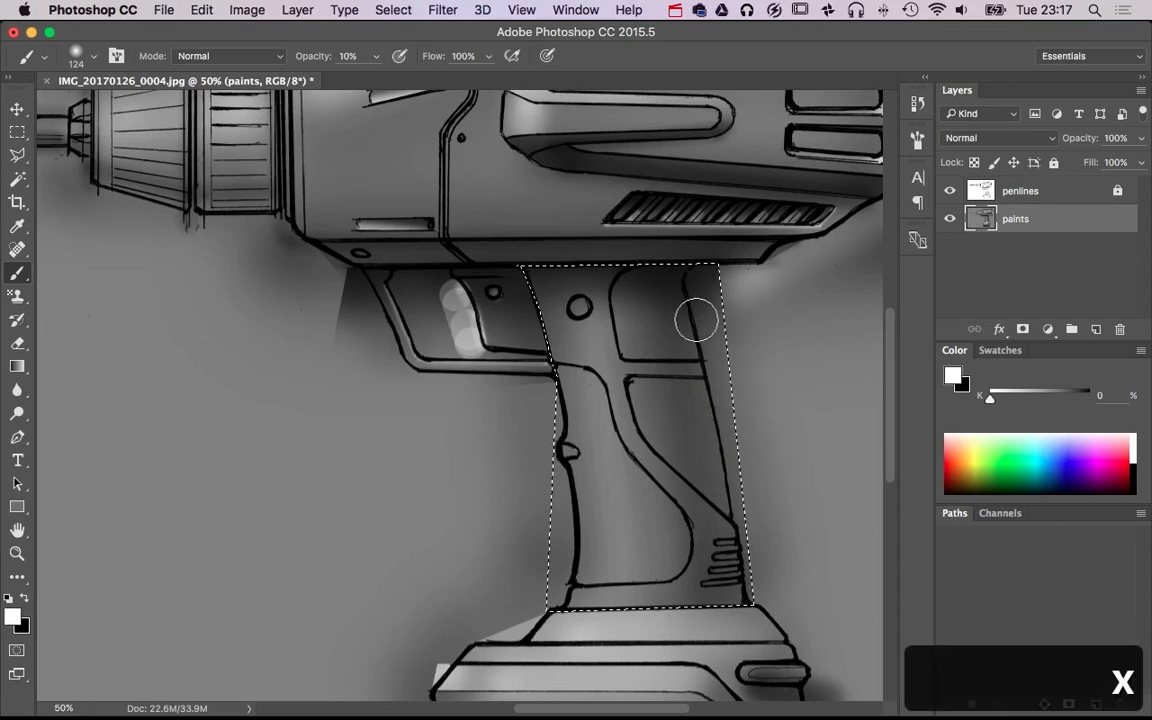
shift+click(757, 597)
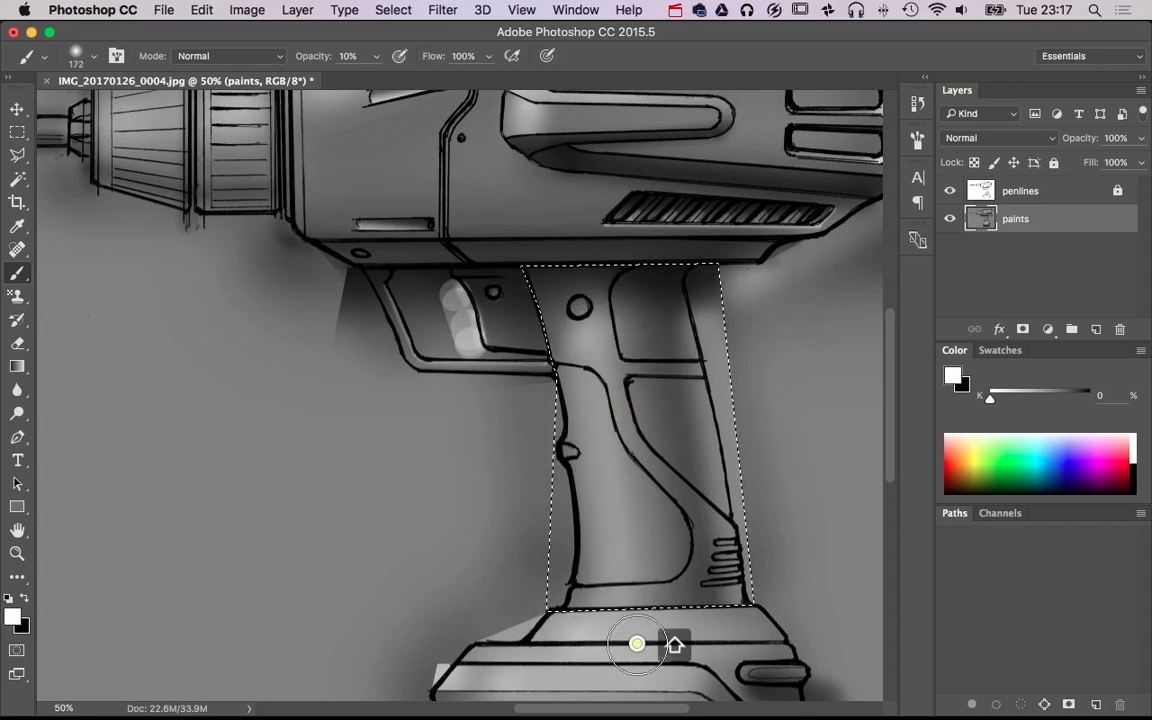
alt+super+click(738, 556)
alt+super+click(738, 556)
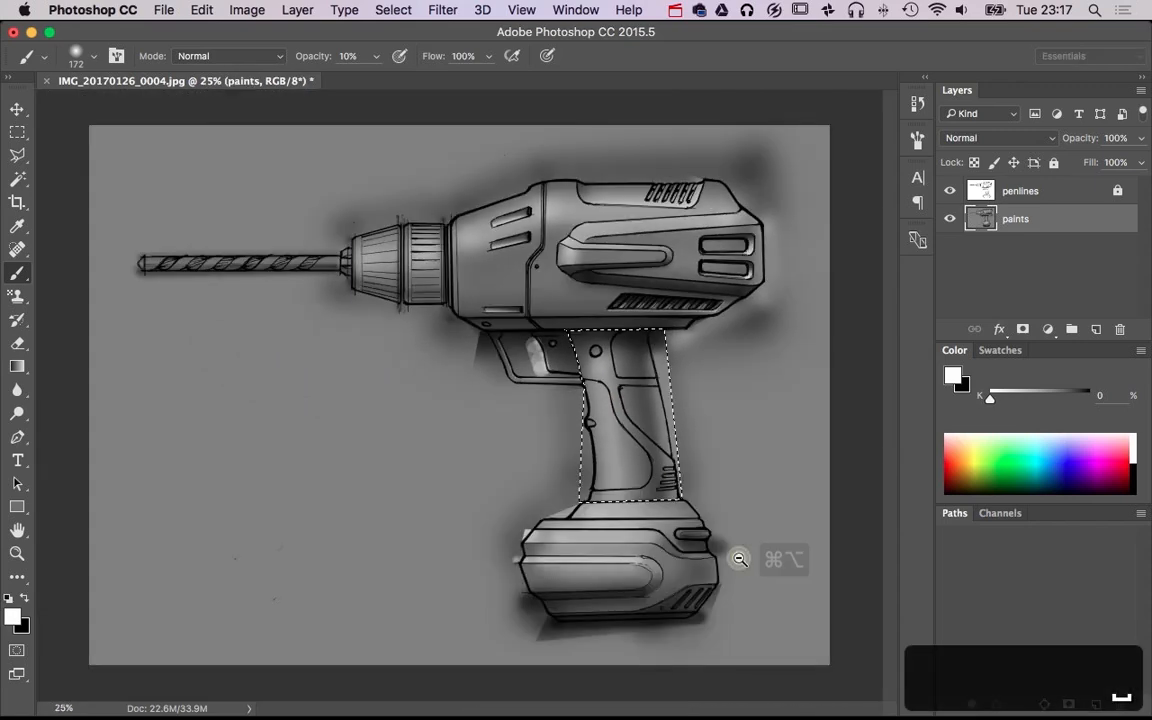
key(super+d)
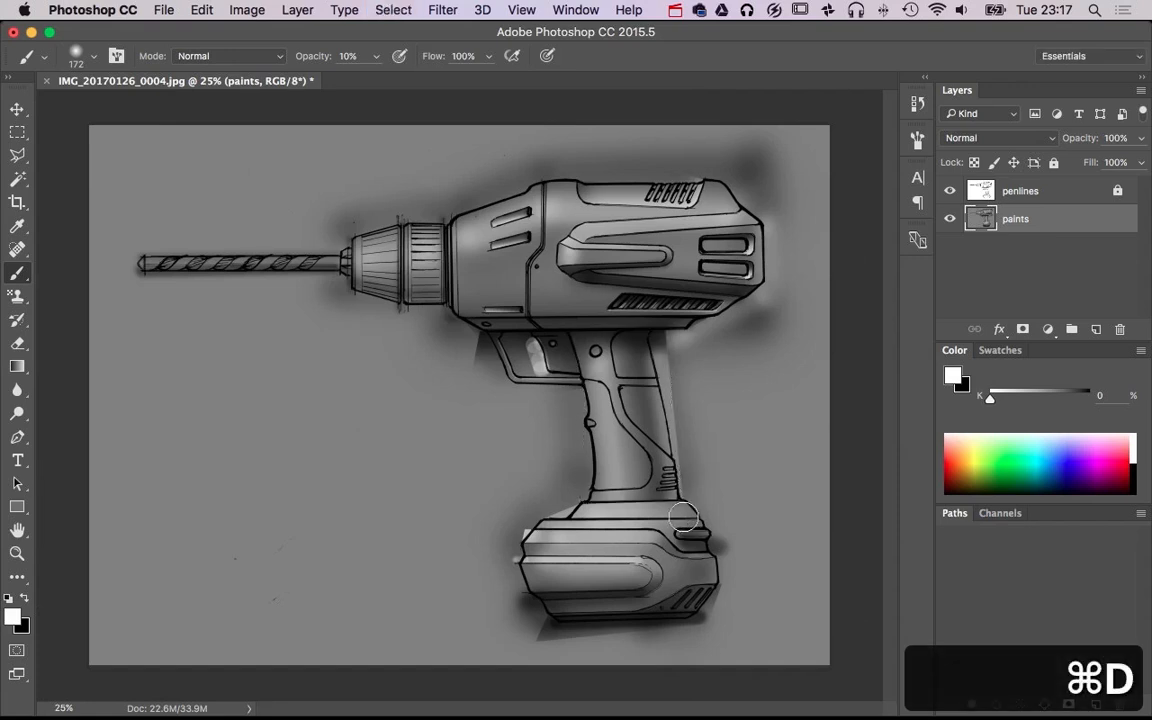
Shade the lower half of the chuck with soft black 172 px strokes at 10% opacity
key(x)
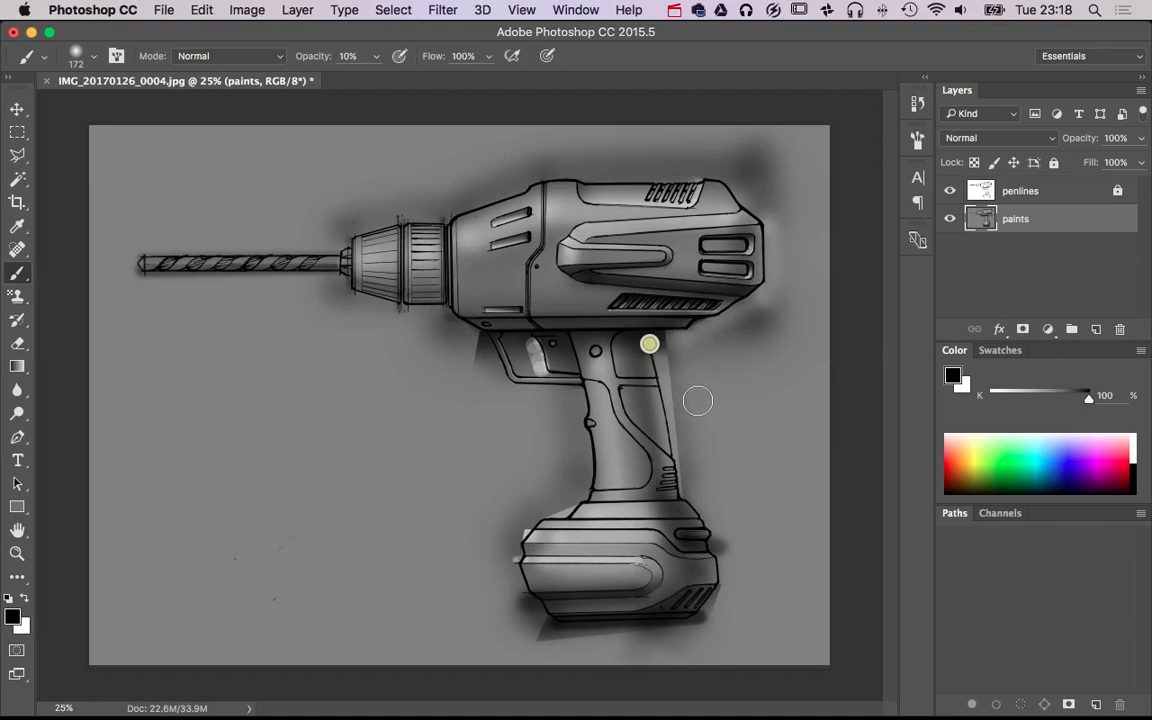
alt+super+click(578, 392)
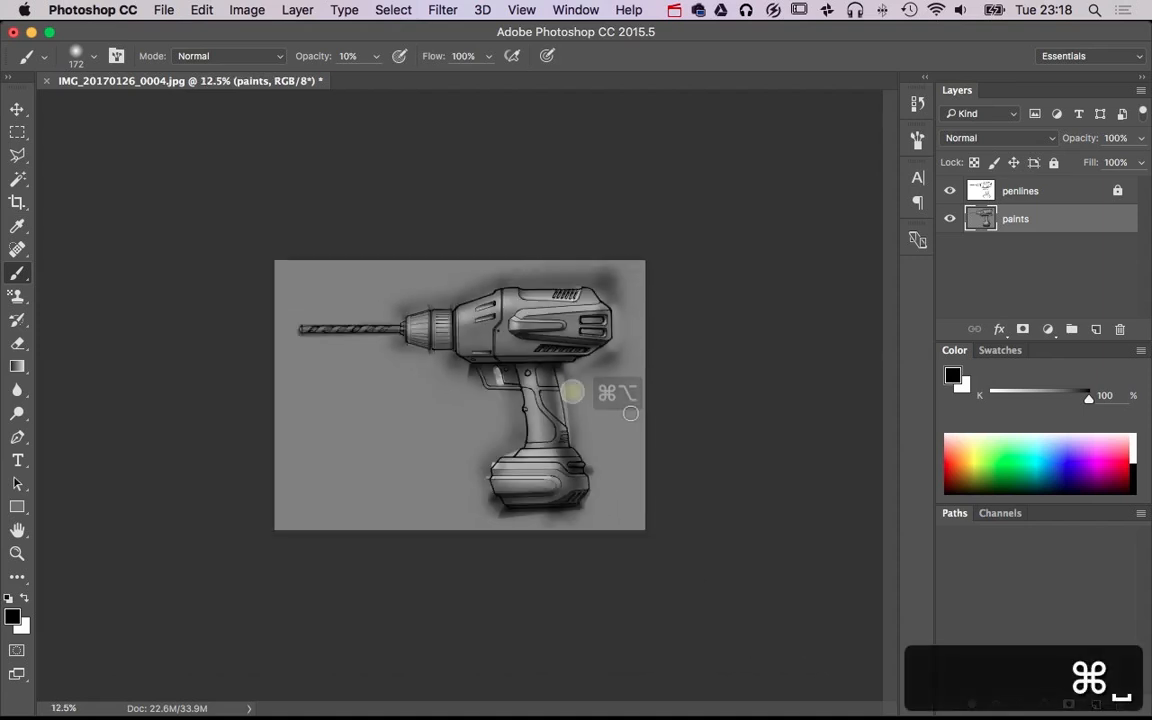
super+click(523, 424)
super+click(563, 356)
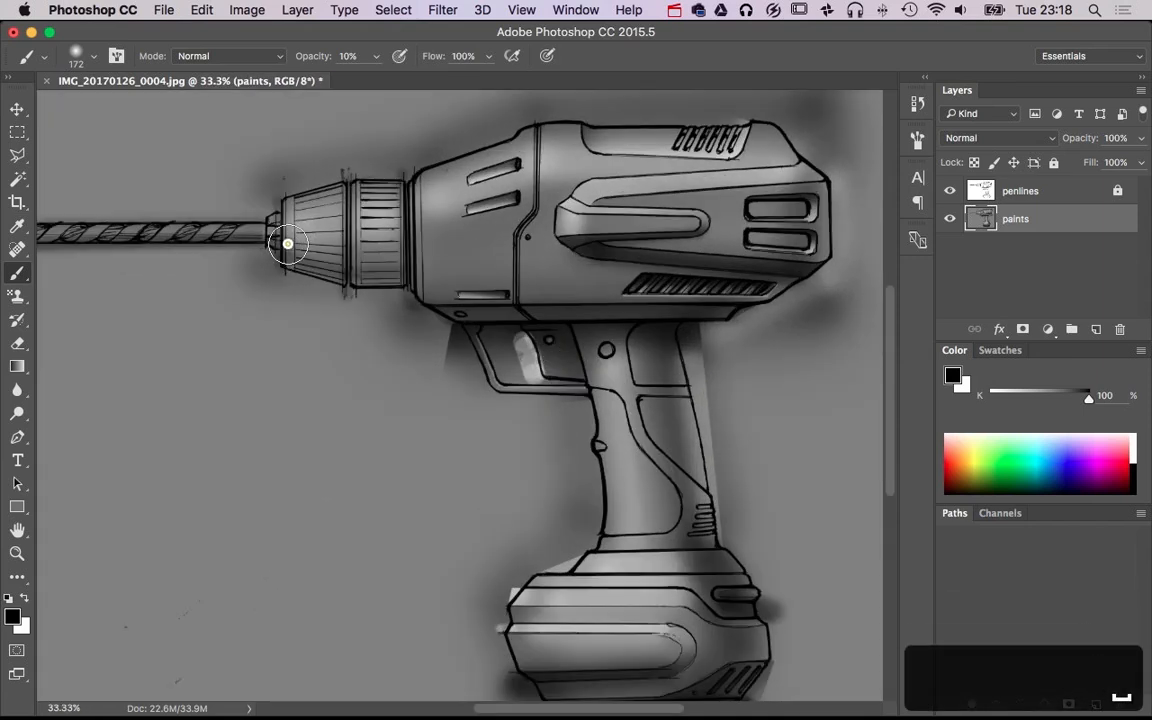
shift+click(350, 260)
shift+click(393, 258)
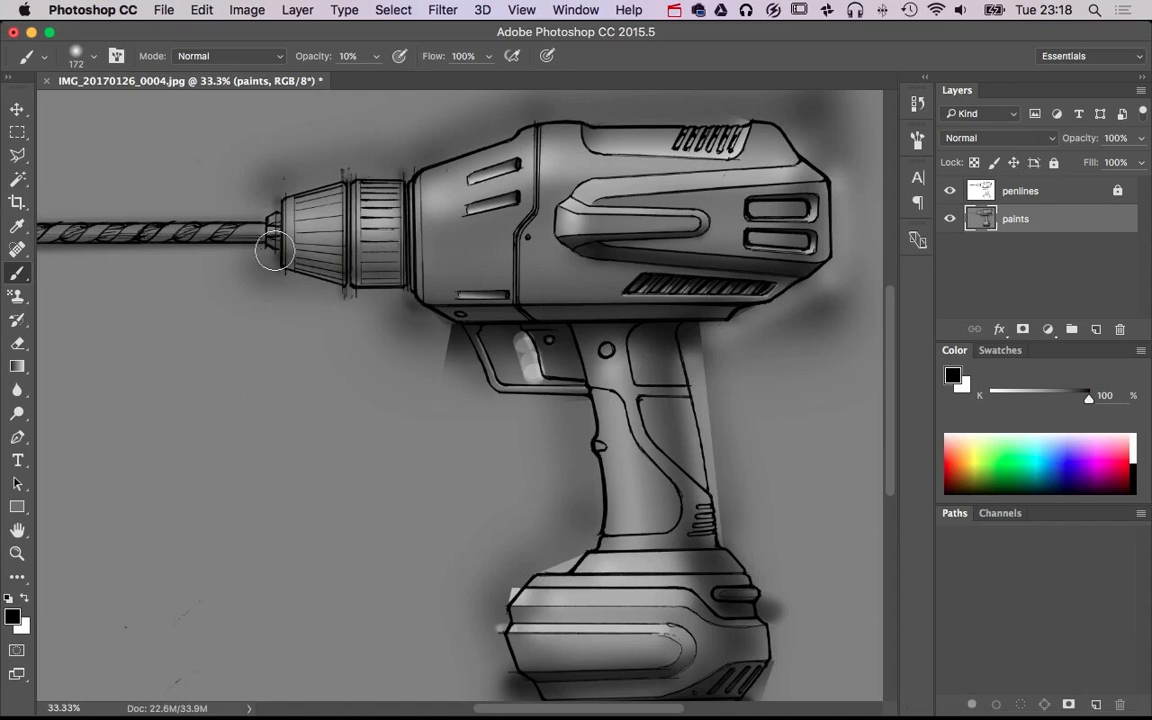
Deepen the shadow across the lower half of the chuck with black 172 px strokes at 20% opacity
shift+click(347, 257)
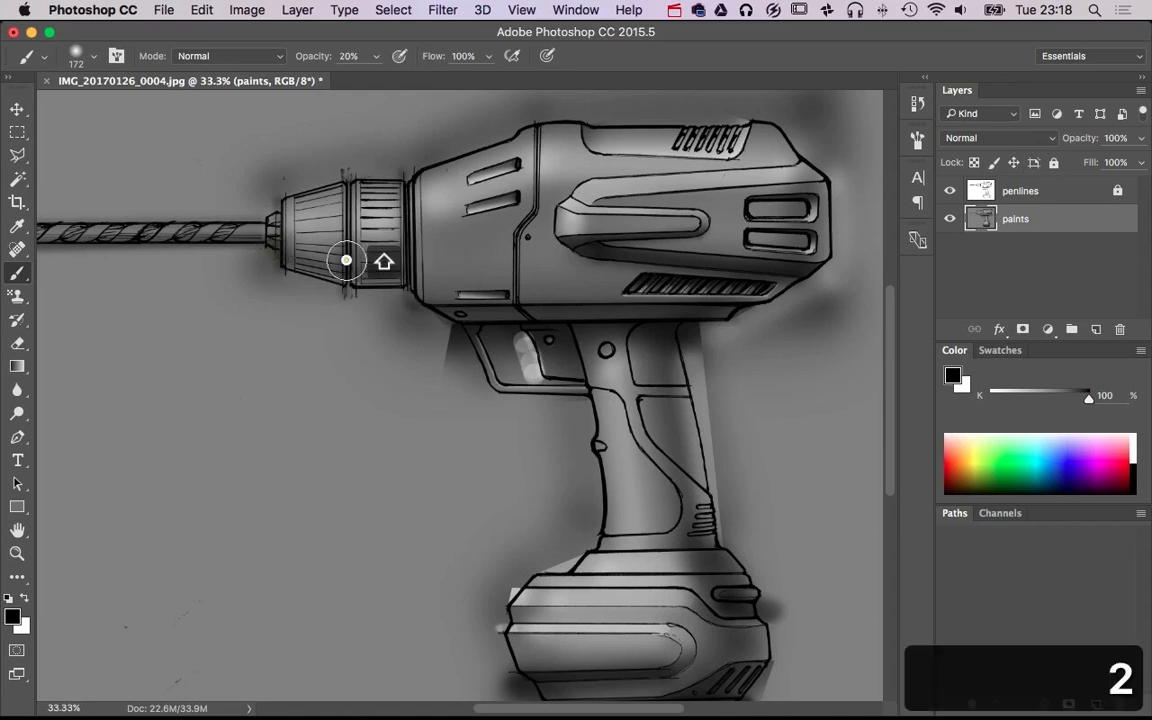
shift+click(399, 254)
shift+click(343, 255)
shift+click(245, 223)
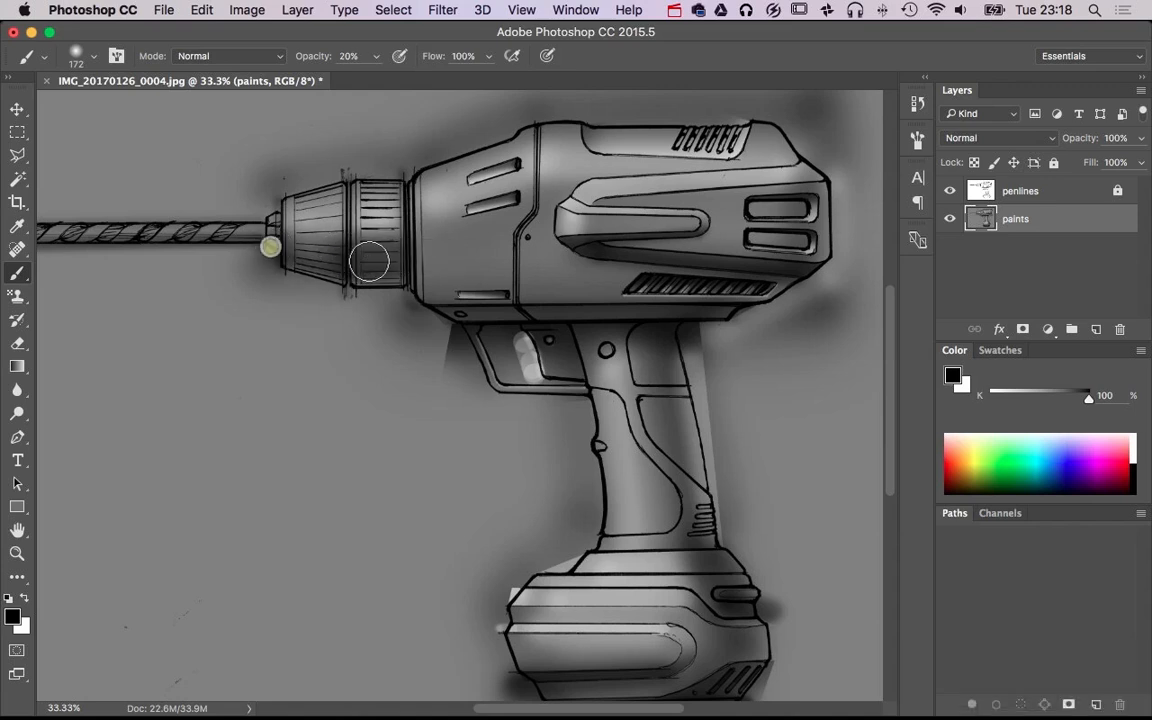
shift+click(401, 260)
Darken the background along the upper edge of the chuck and front of the drill body with black 172 px strokes at 20% opacity
shift+click(357, 168)
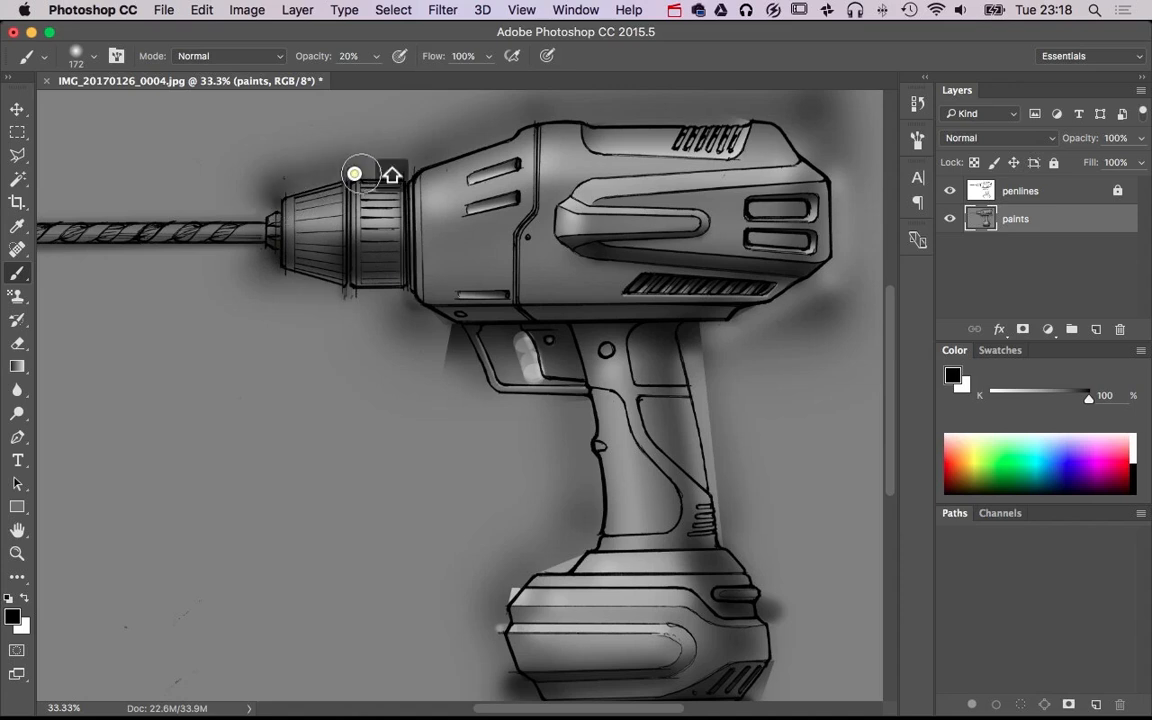
shift+click(402, 174)
shift+click(514, 119)
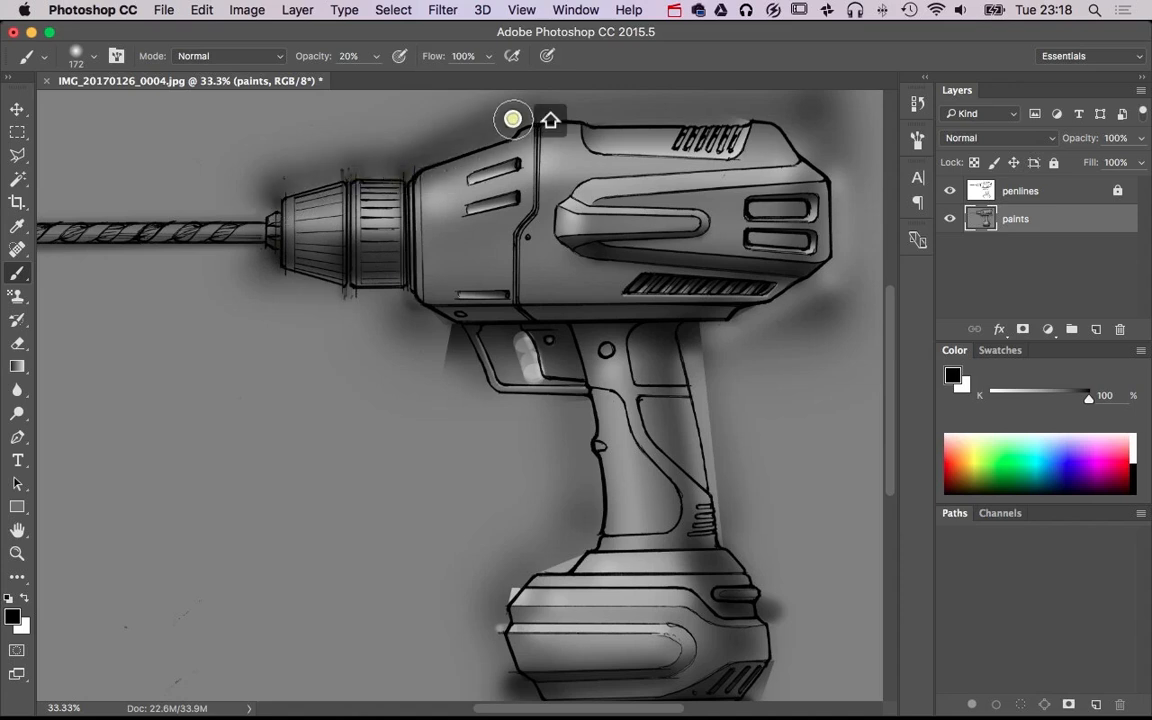
shift+click(357, 177)
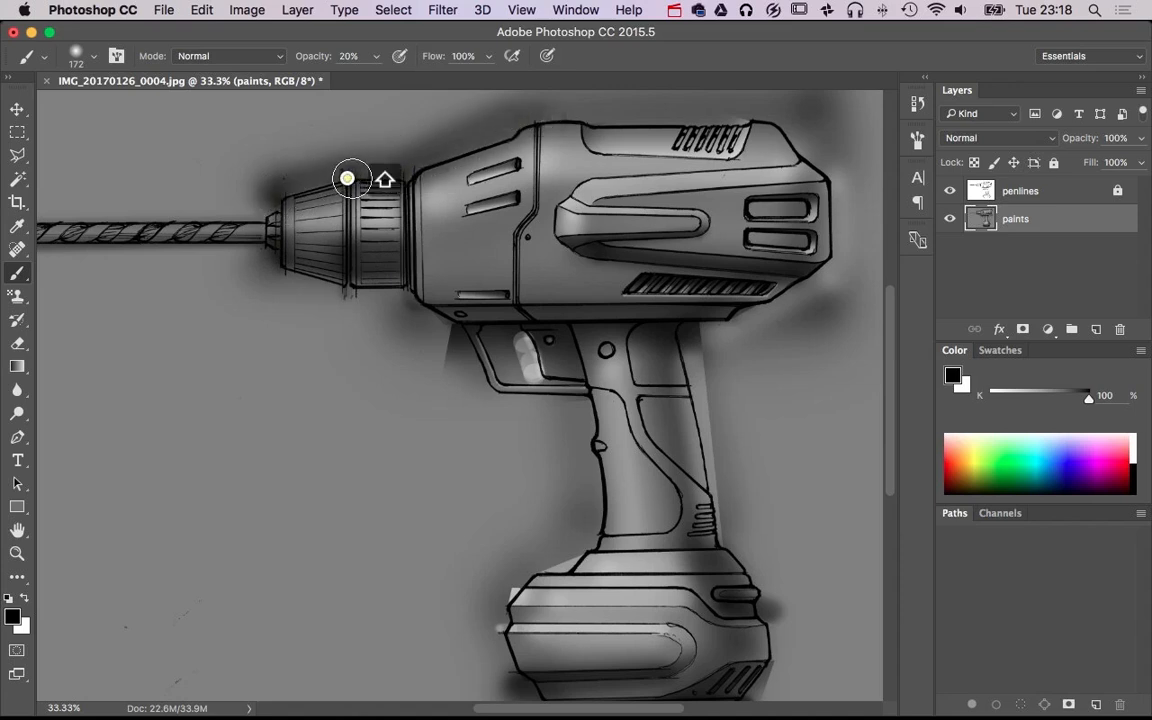
shift+click(404, 174)
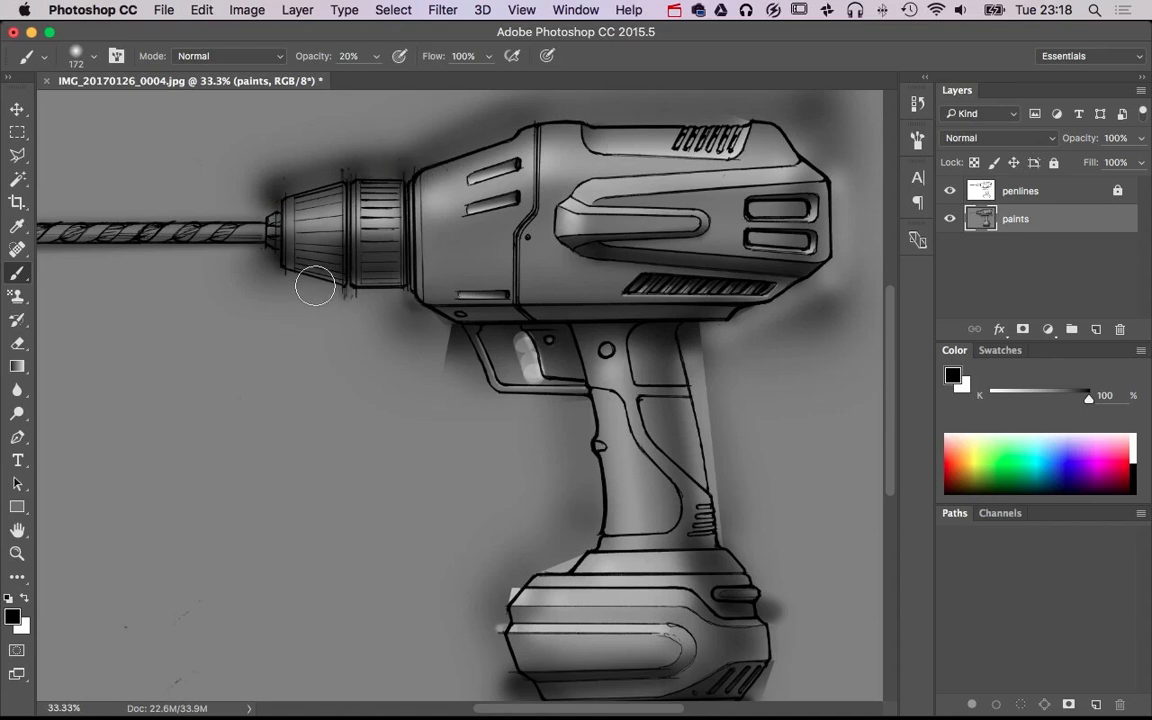
Paint a soft white glow along the underside of the chuck with 172 px and 119 px brushes at 20% opacity
key(x)
click(276, 277)
shift+click(352, 291)
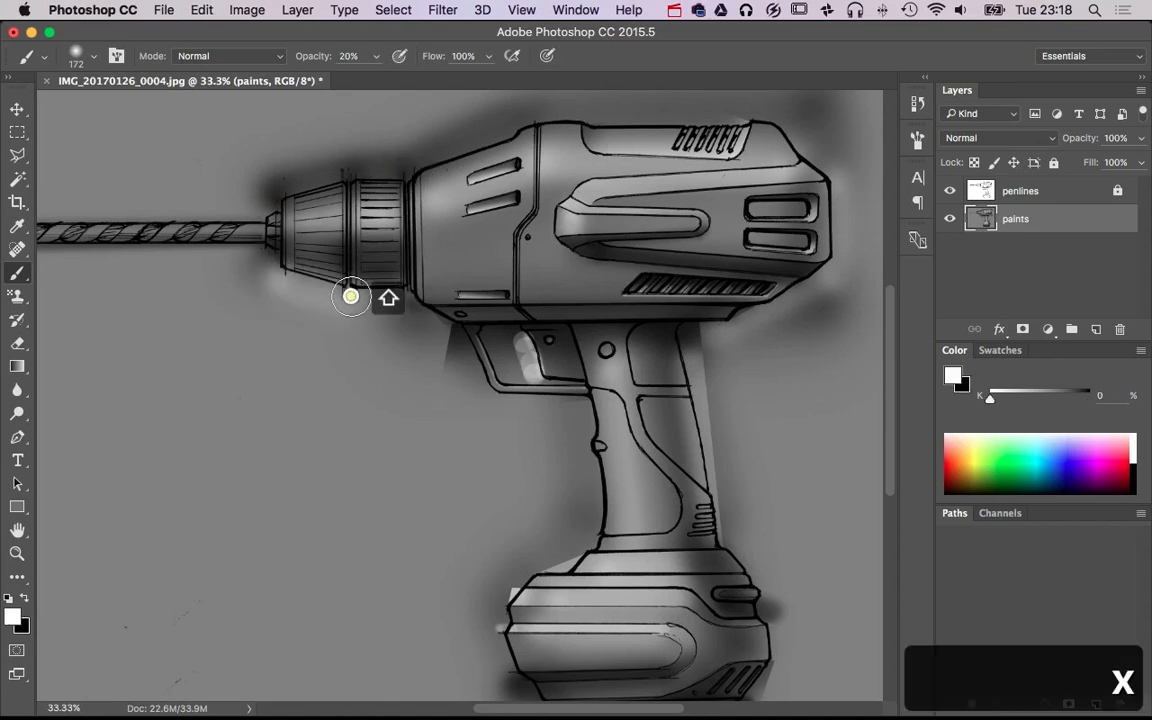
shift+click(404, 291)
drag(374, 347, 364, 345)
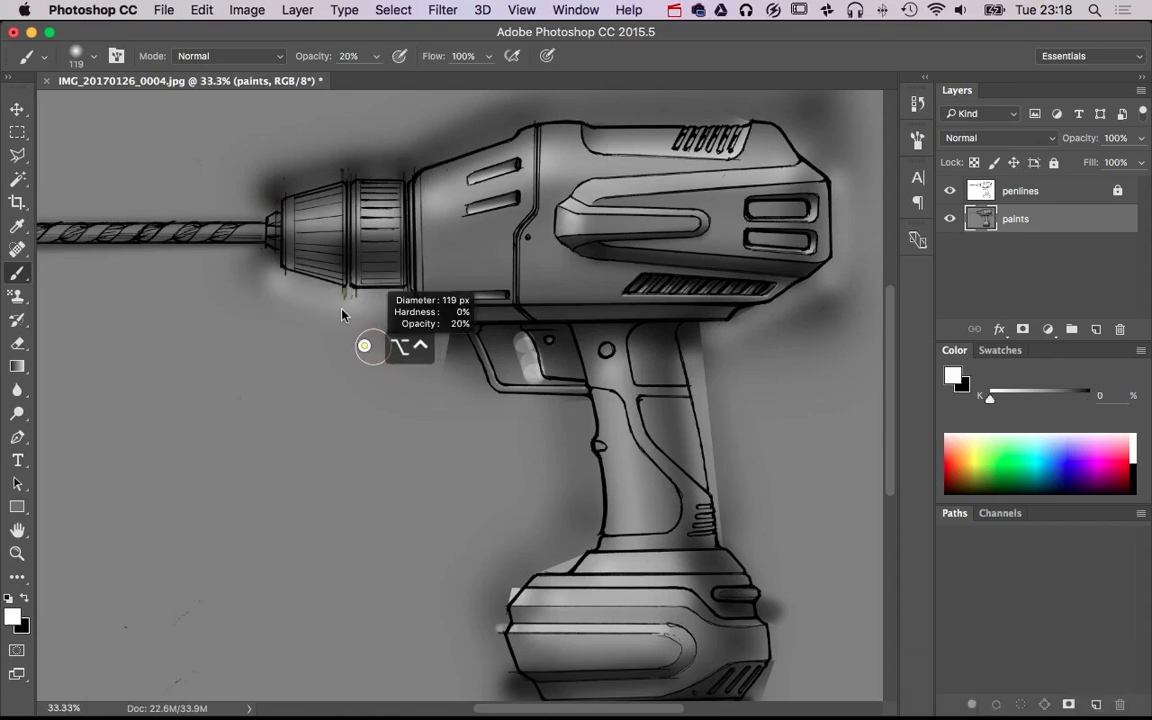
shift+click(345, 290)
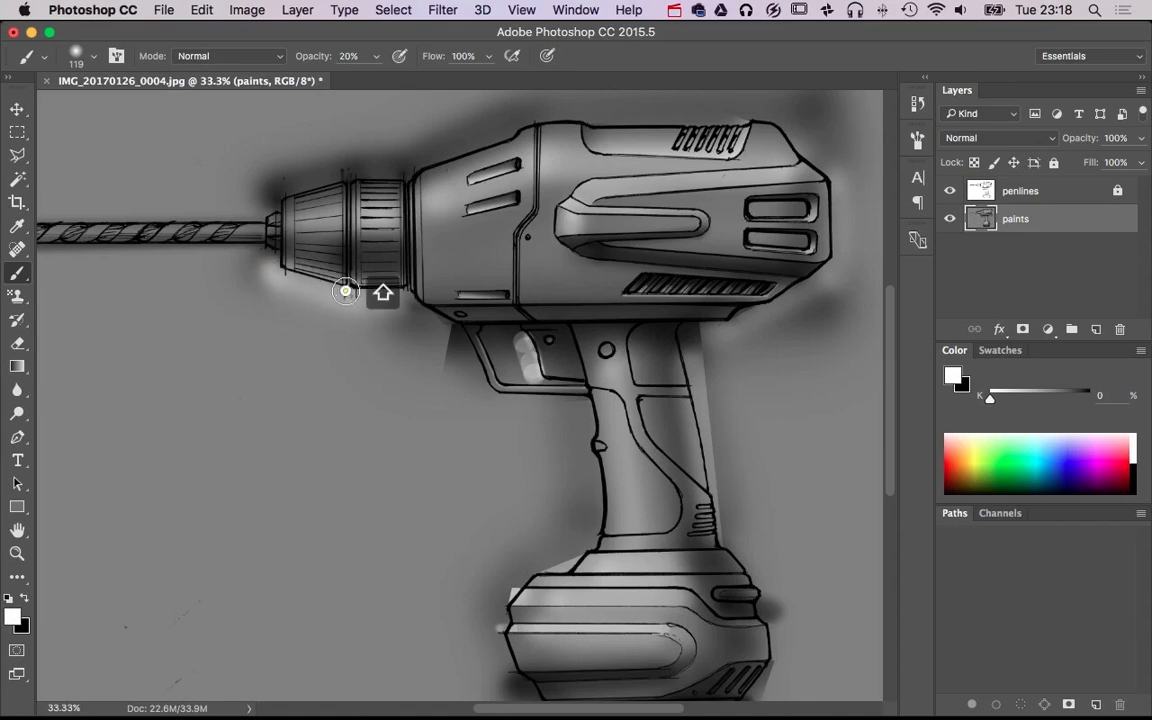
shift+click(408, 291)
Paint a soft white highlight along the length of the drill bit with a 41 px brush at 20% opacity
scroll(463, 374, down, 2)
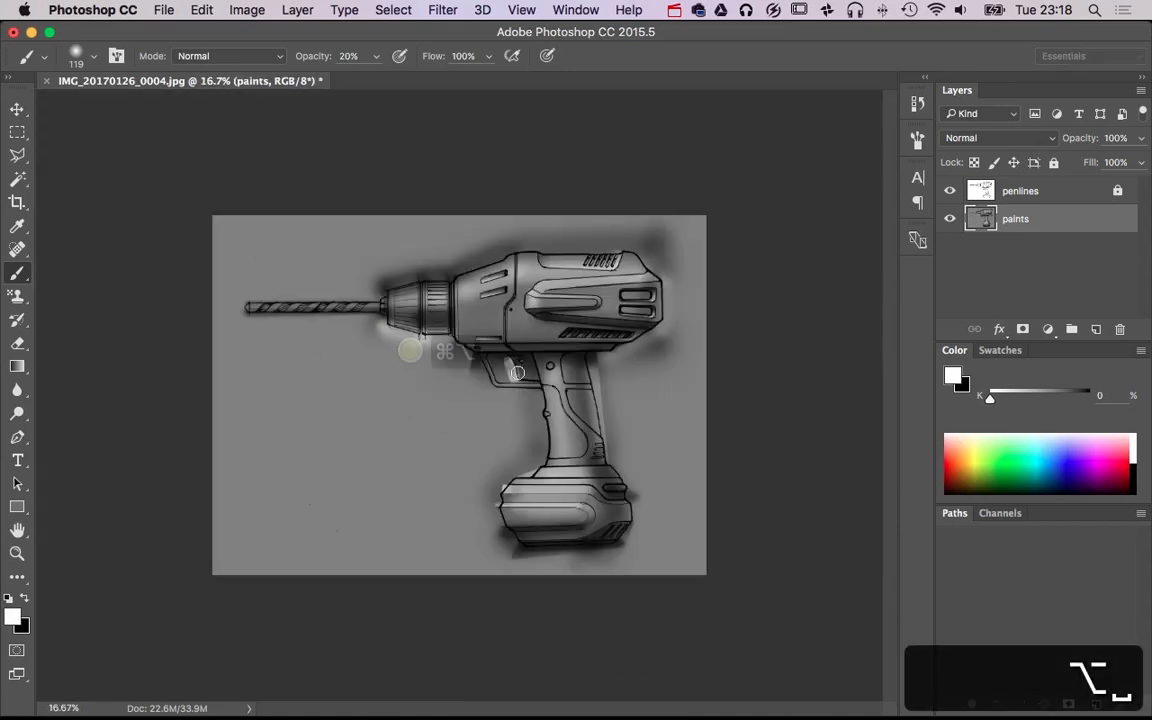
super+click(319, 339)
super+click(319, 339)
drag(320, 340, 475, 426)
super+click(404, 366)
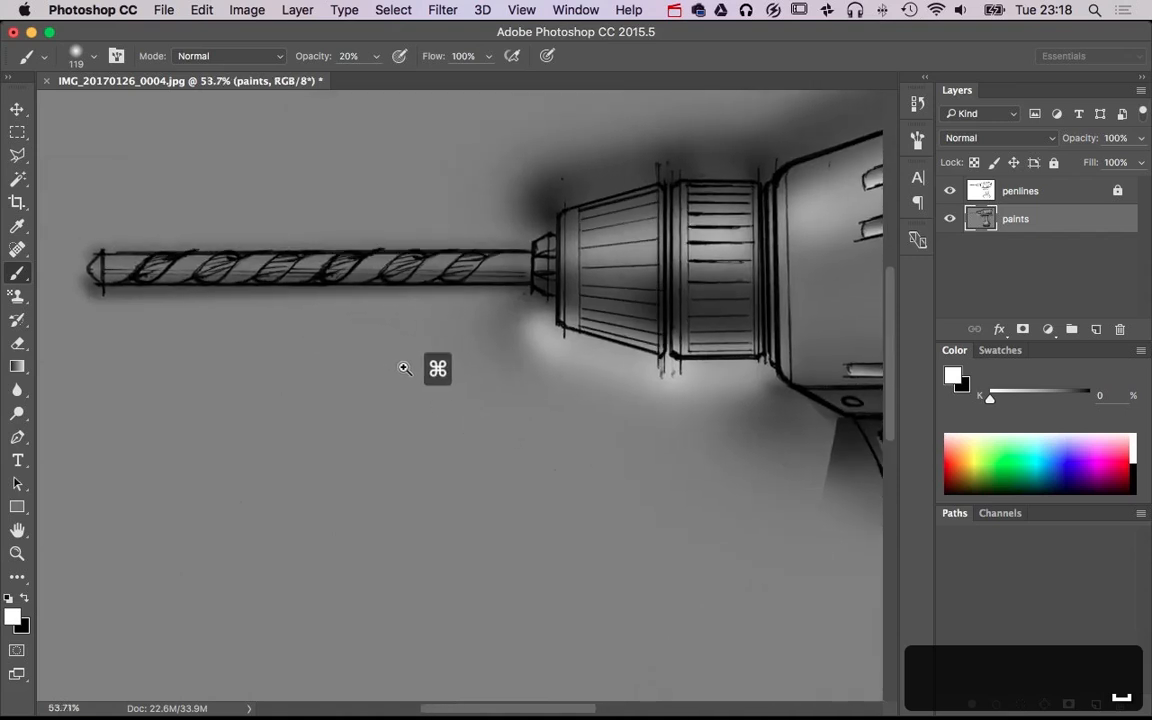
drag(427, 360, 404, 362)
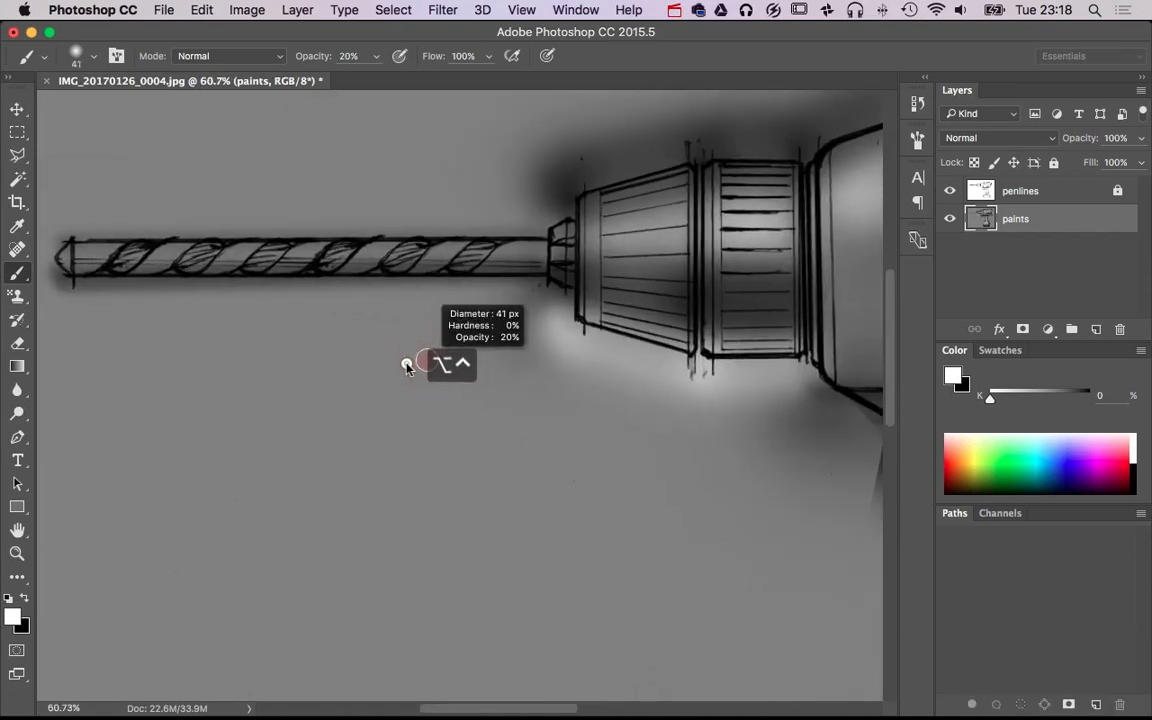
shift+click(67, 254)
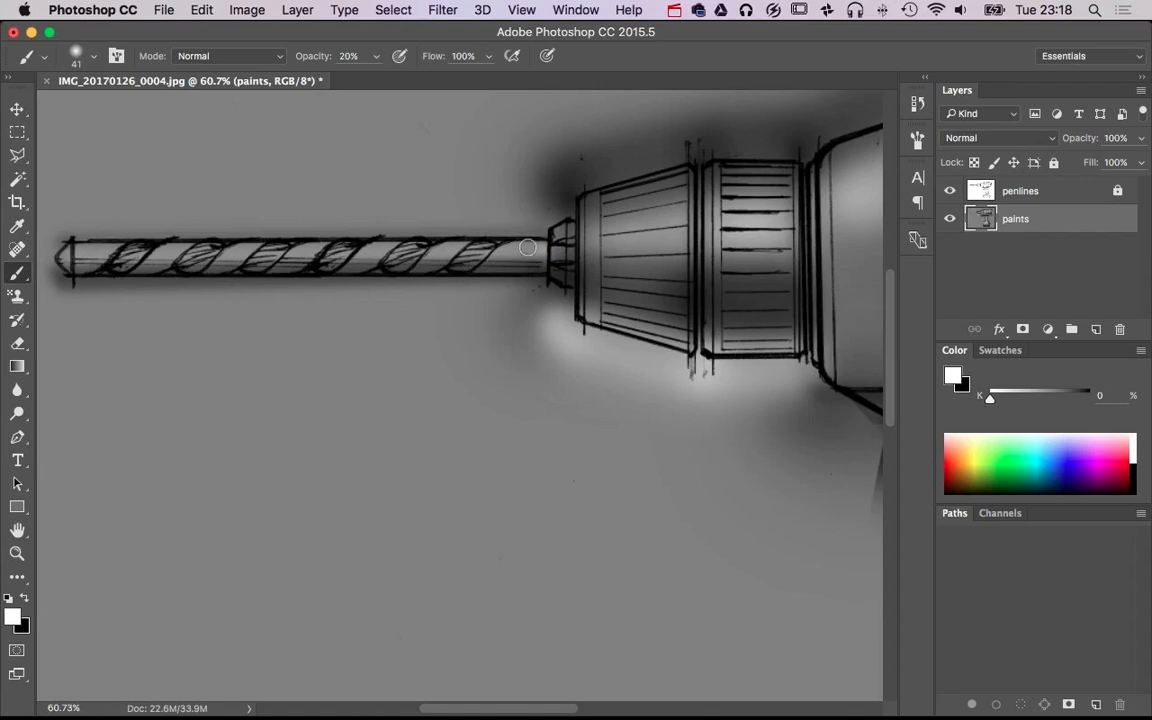
Add thin white highlights along the drill bit's middle and lower edge with a 20 px brush
drag(527, 247, 517, 248)
shift+click(66, 254)
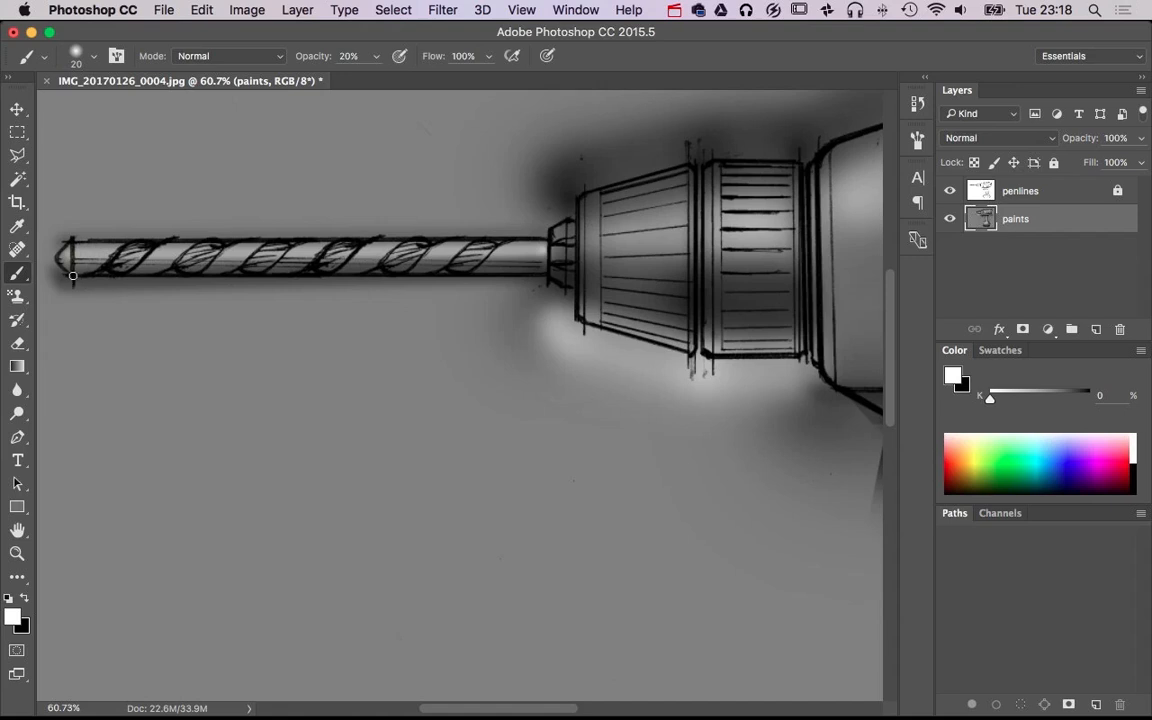
shift+click(542, 273)
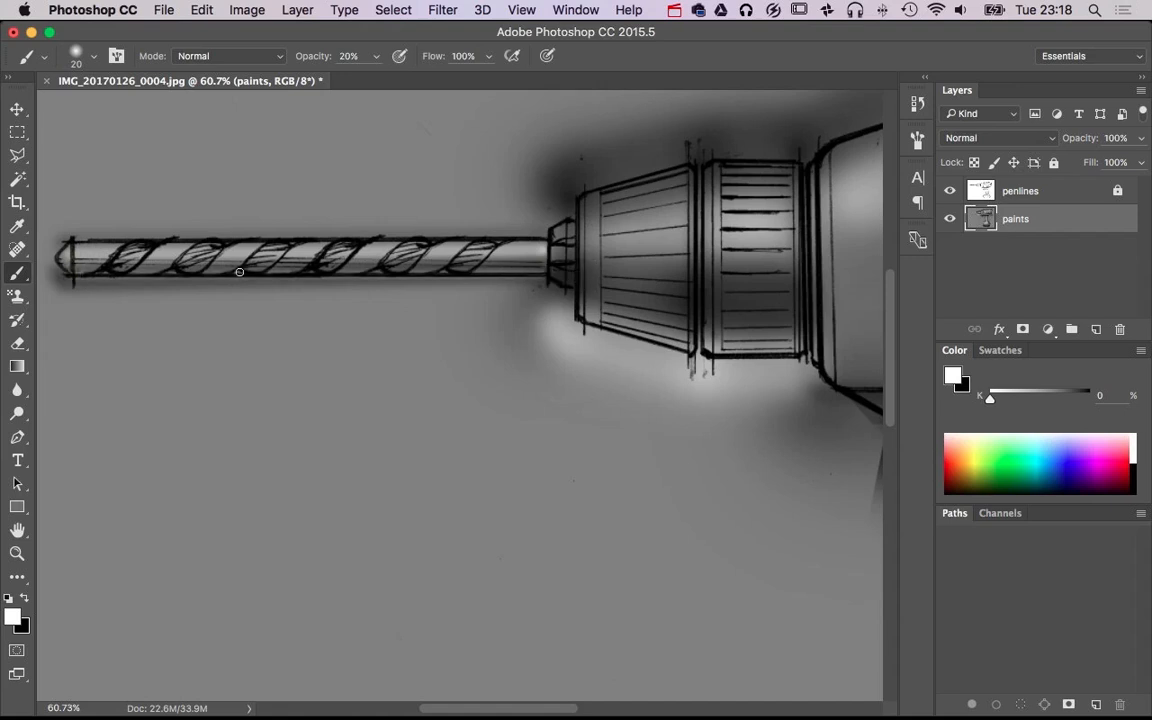
shift+click(63, 247)
Shade along the drill bit with black using 20 px and 53 px soft brushes
key(x)
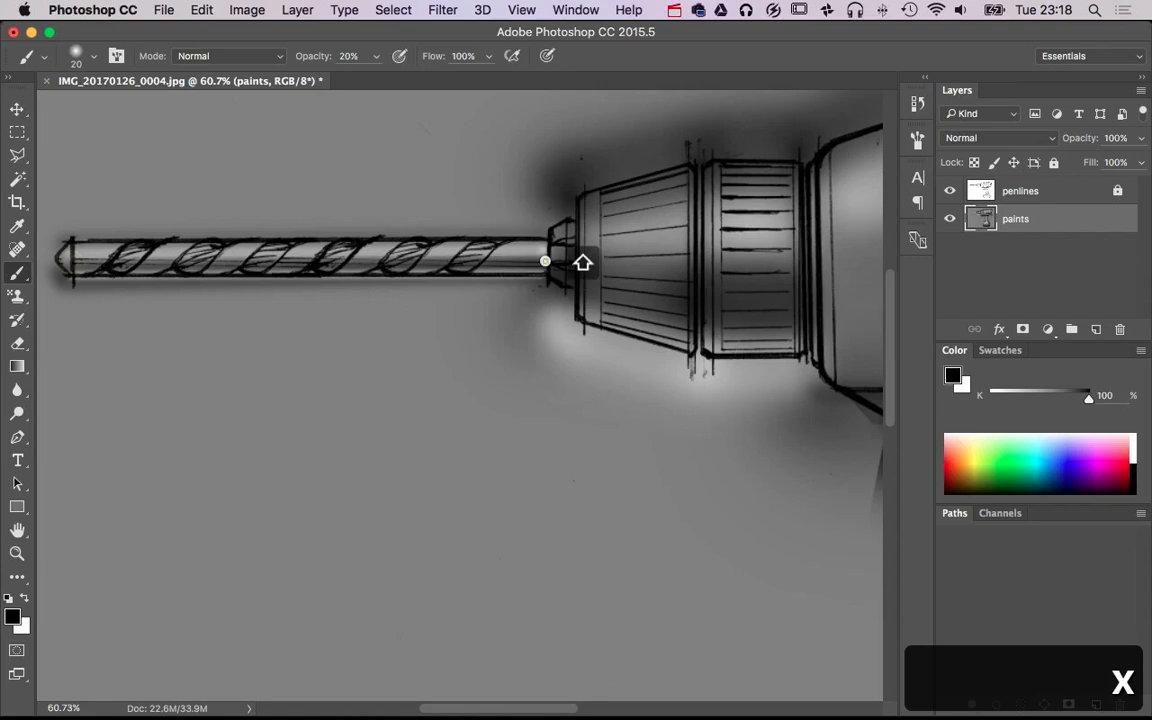
drag(506, 319, 517, 317)
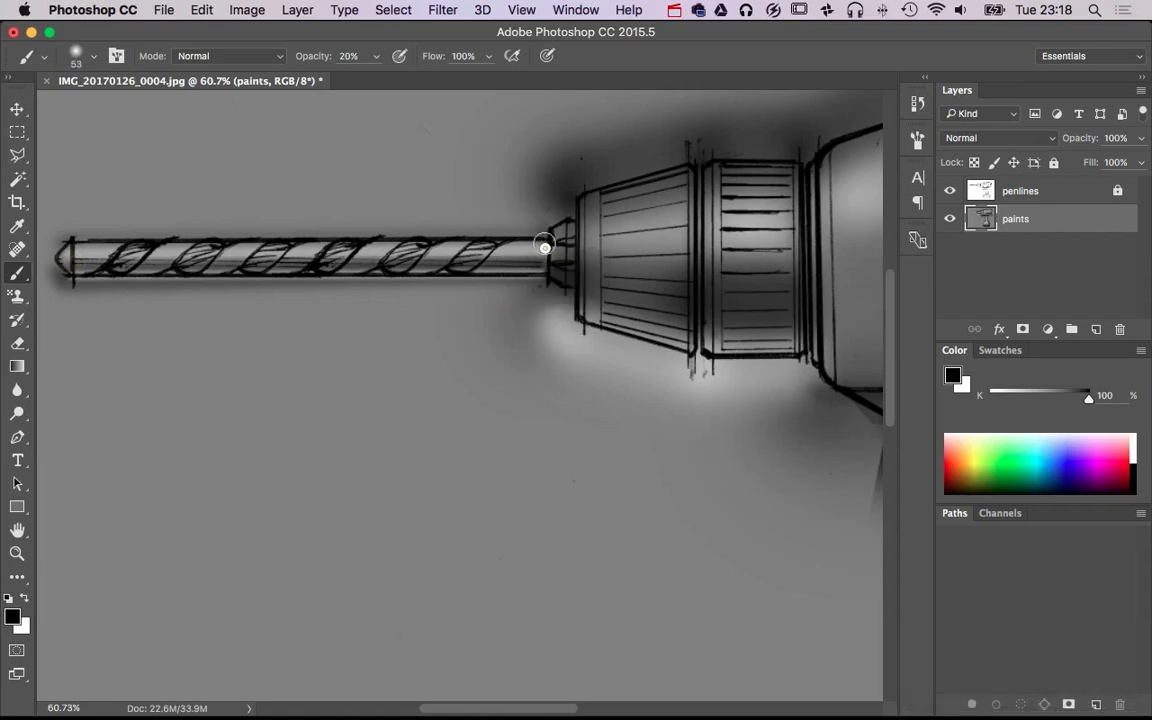
scroll(712, 393, down, 6)
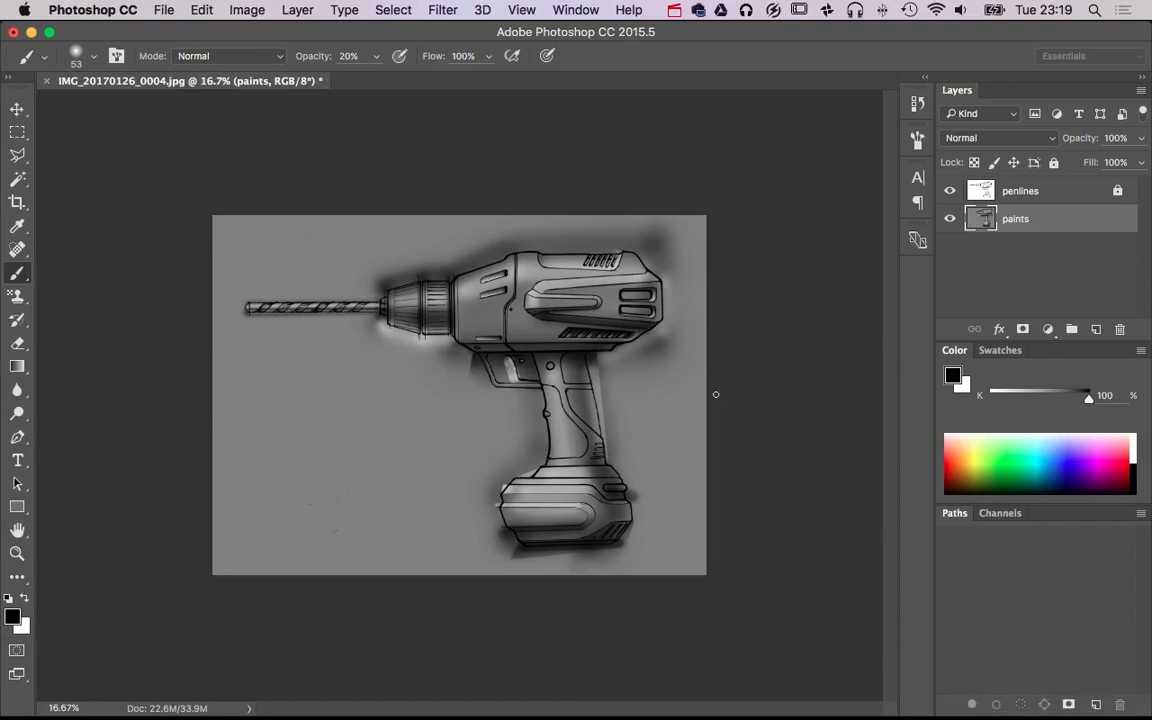
Select the empty background around the drill on the penlines layer with the Magic Wand
click(988, 182)
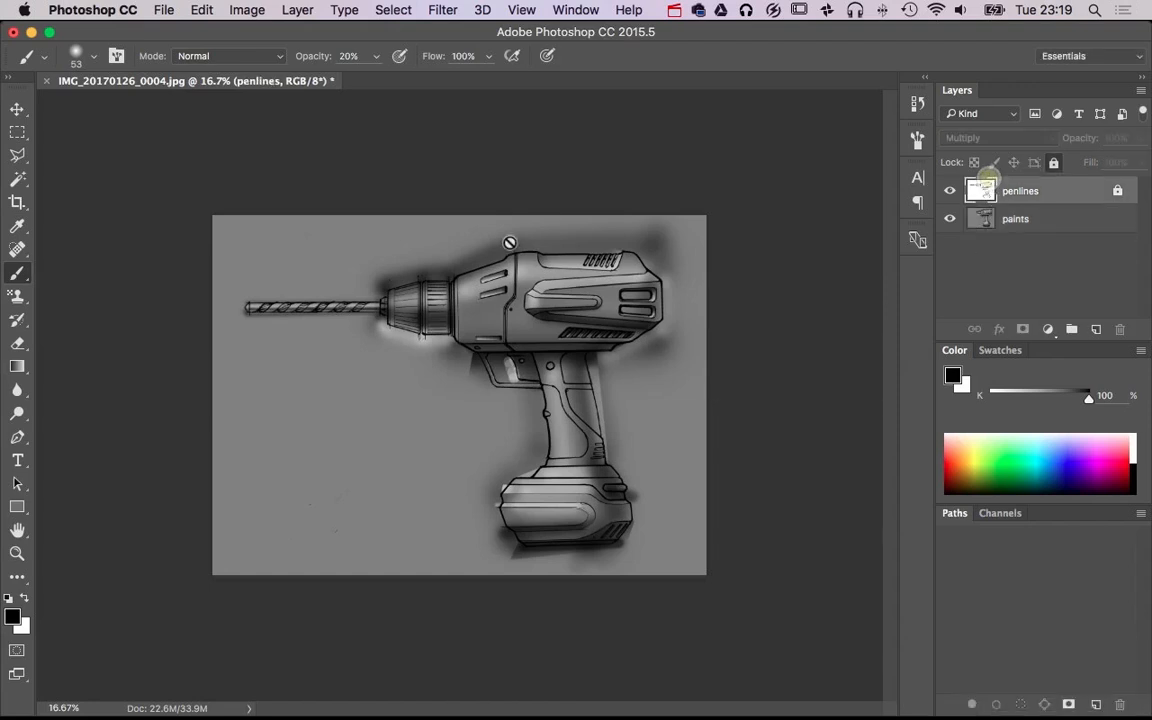
click(19, 178)
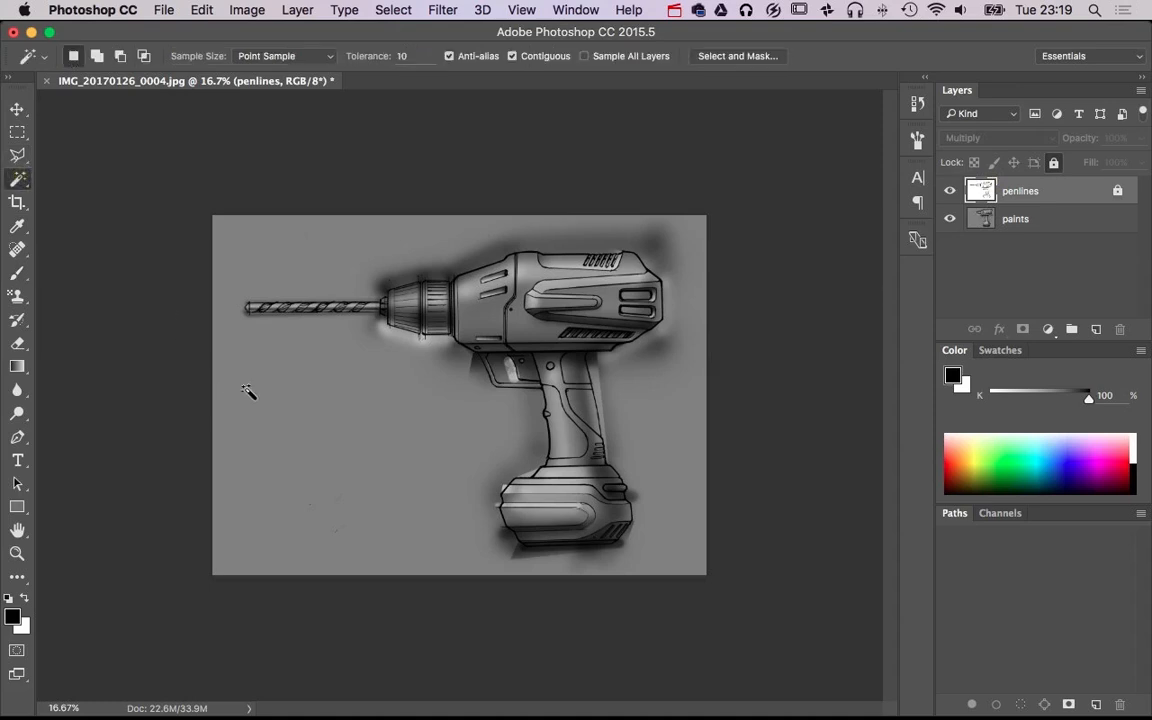
click(280, 391)
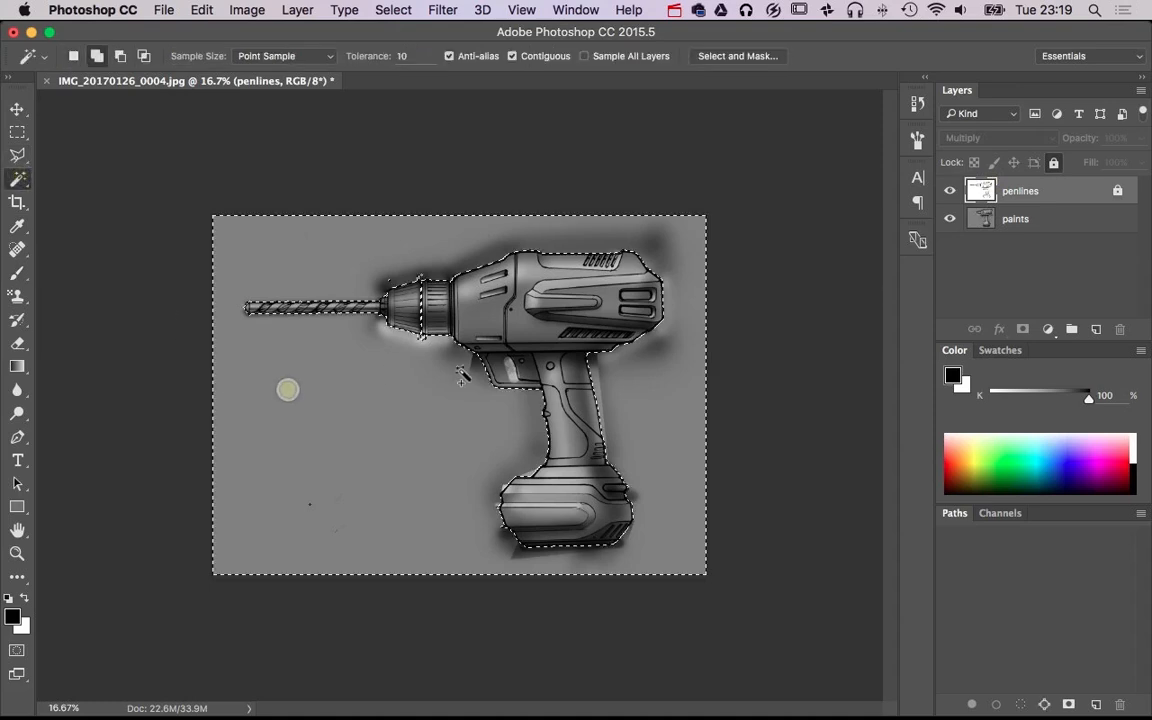
Expand the background selection by 2 pixels
click(263, 8)
mouse_move(514, 252)
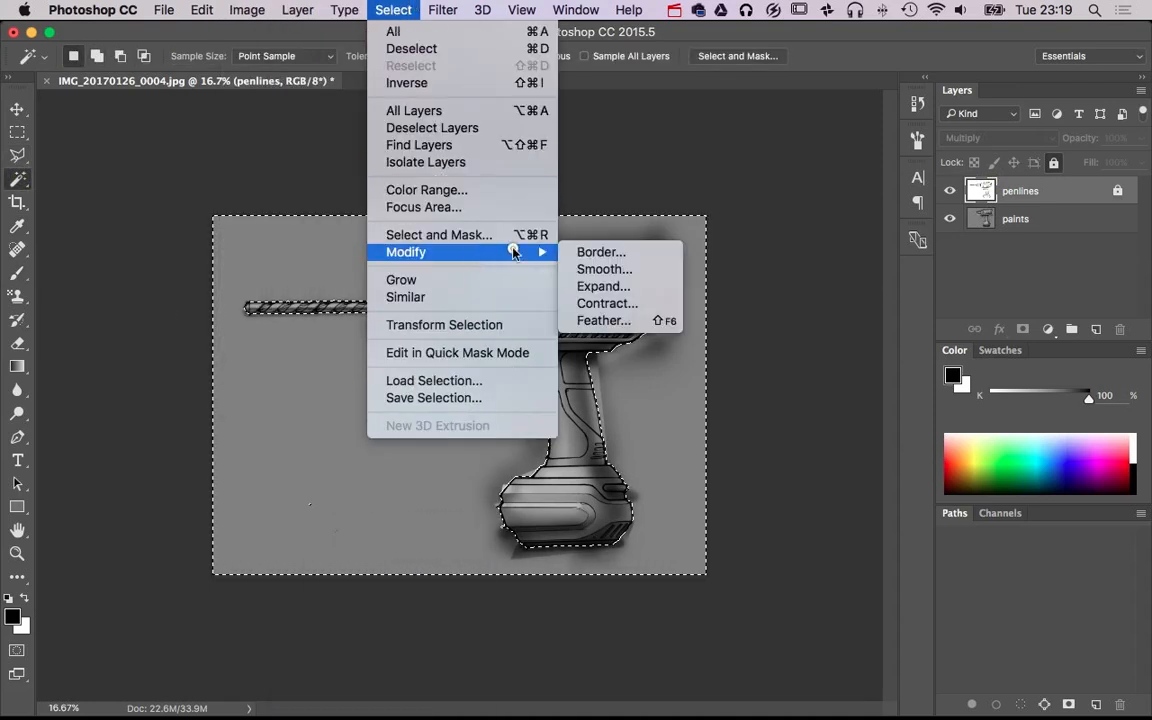
click(600, 285)
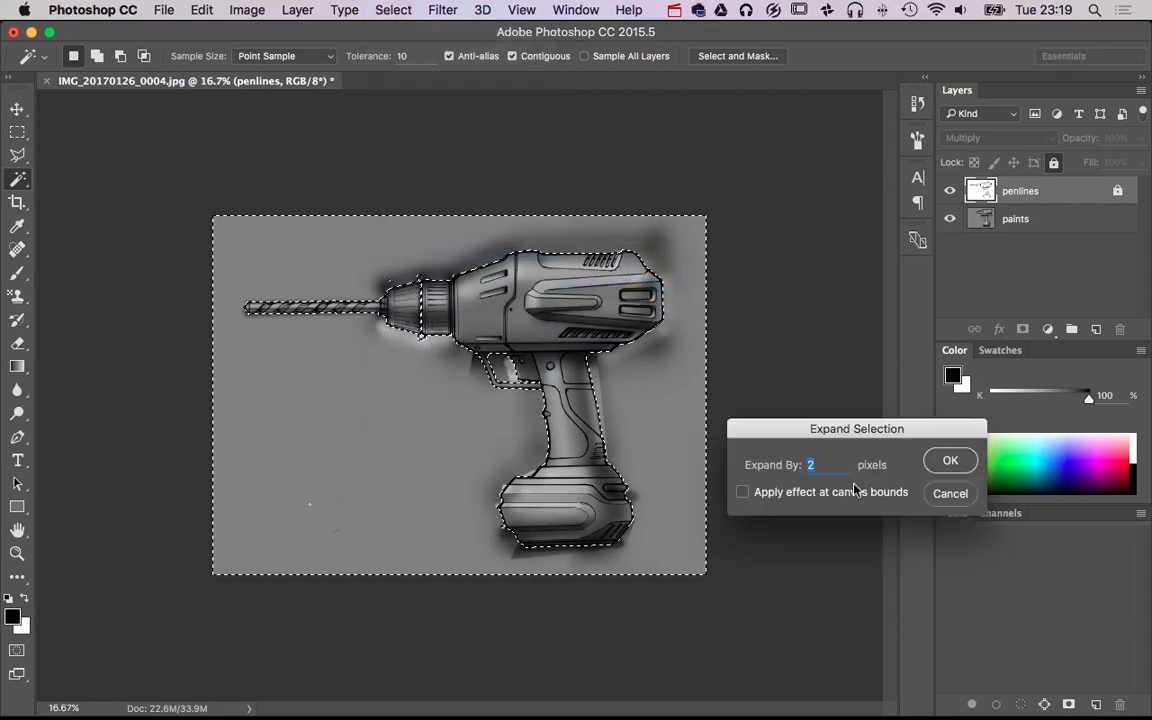
click(950, 461)
Add a layer mask to the paints layer from the selection and invert it to hide the paint outside the drill
click(980, 219)
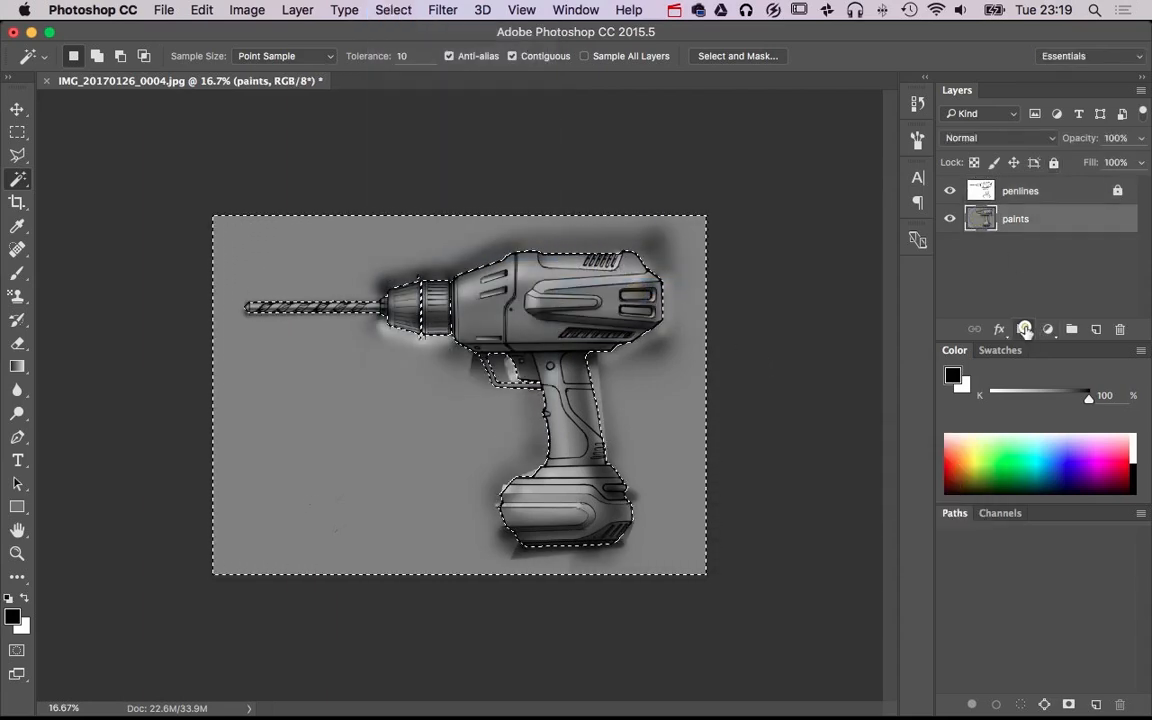
click(1024, 330)
key(super+i)
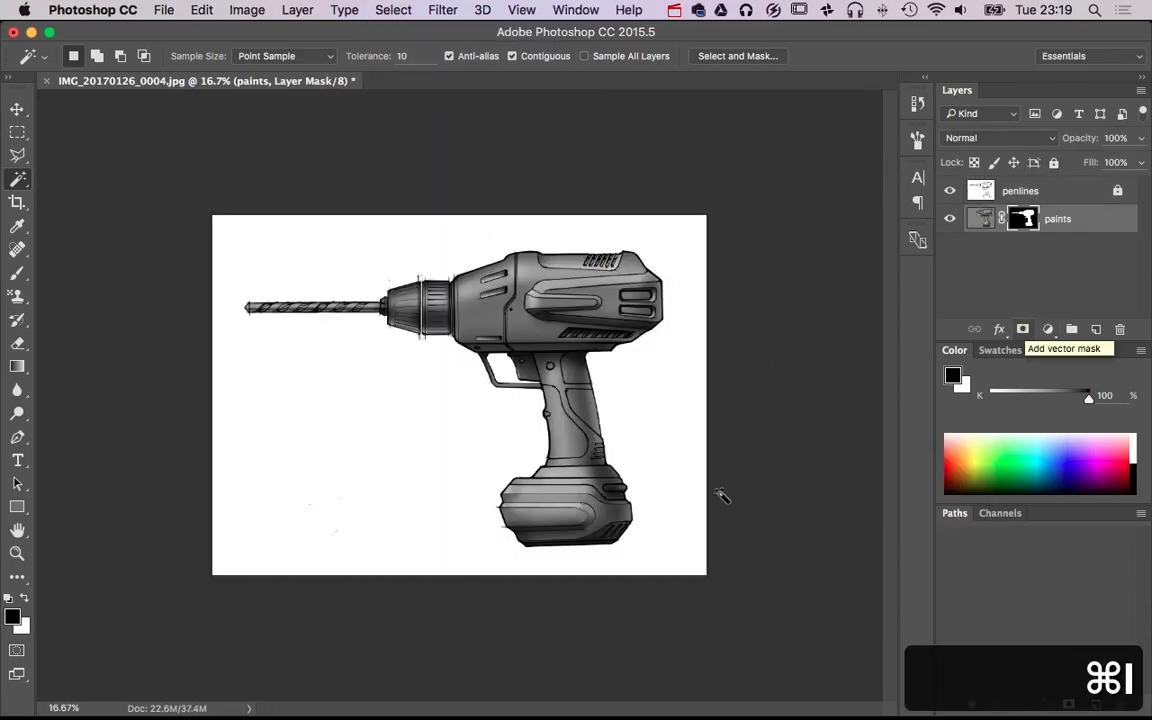
Delete the layer mask from the paints layer without applying it
key(super+equal)
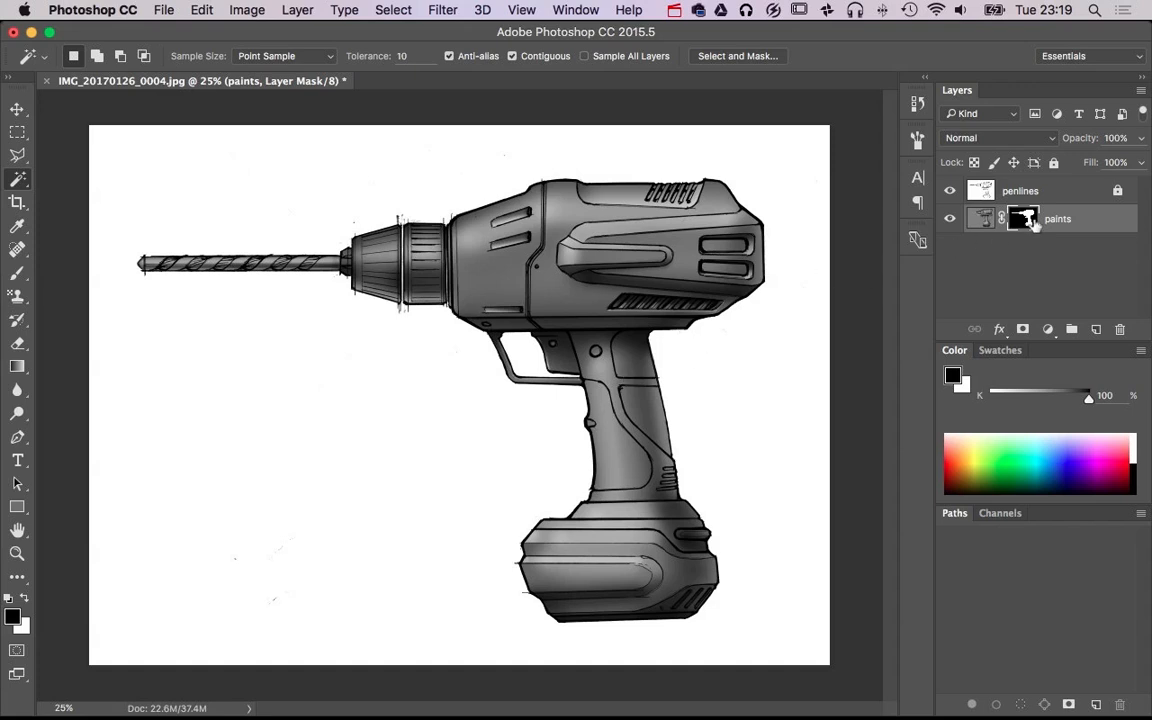
drag(1024, 222, 1119, 328)
click(515, 271)
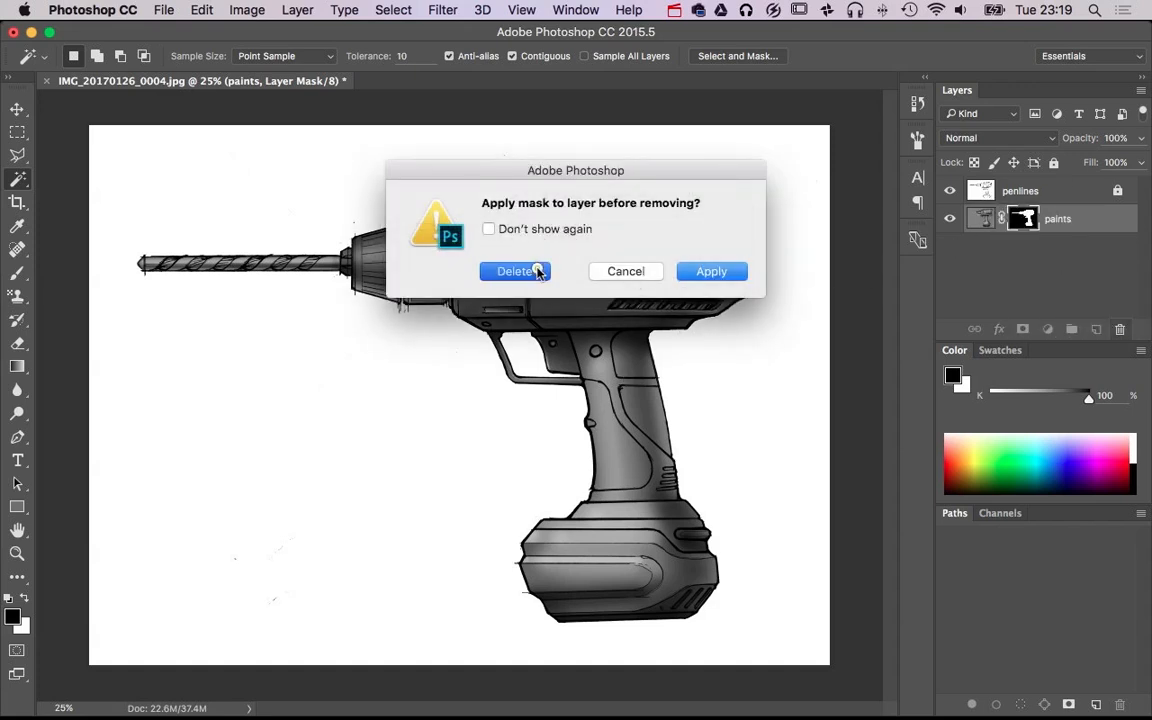
Set up the Brush tool with white as the foreground colour and size 25 for the strip at the front edge of the drill housing
drag(445, 270, 447, 278)
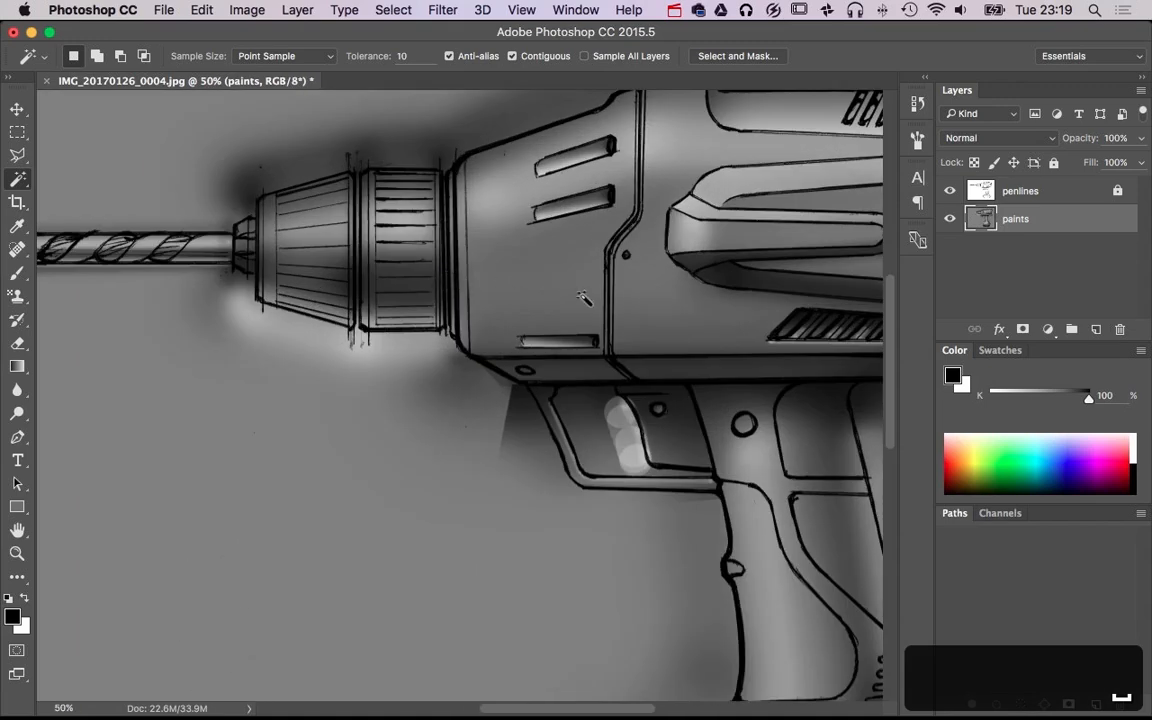
key(b)
drag(574, 306, 488, 361)
super+click(638, 404)
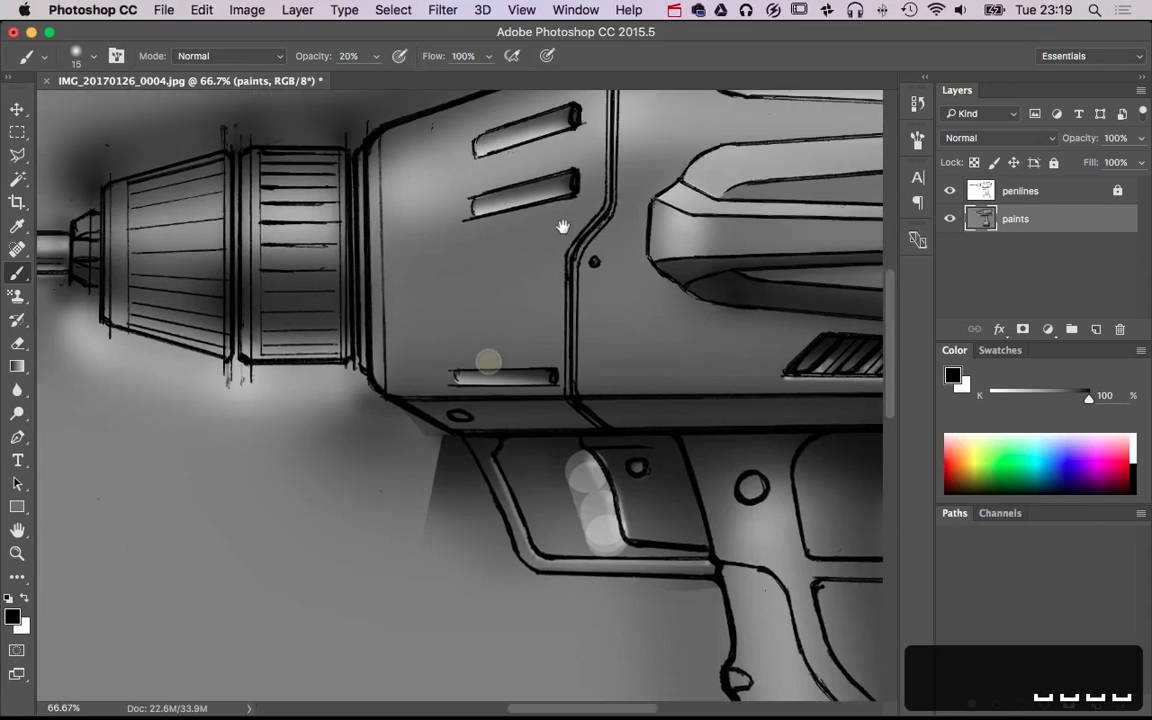
drag(563, 227, 535, 274)
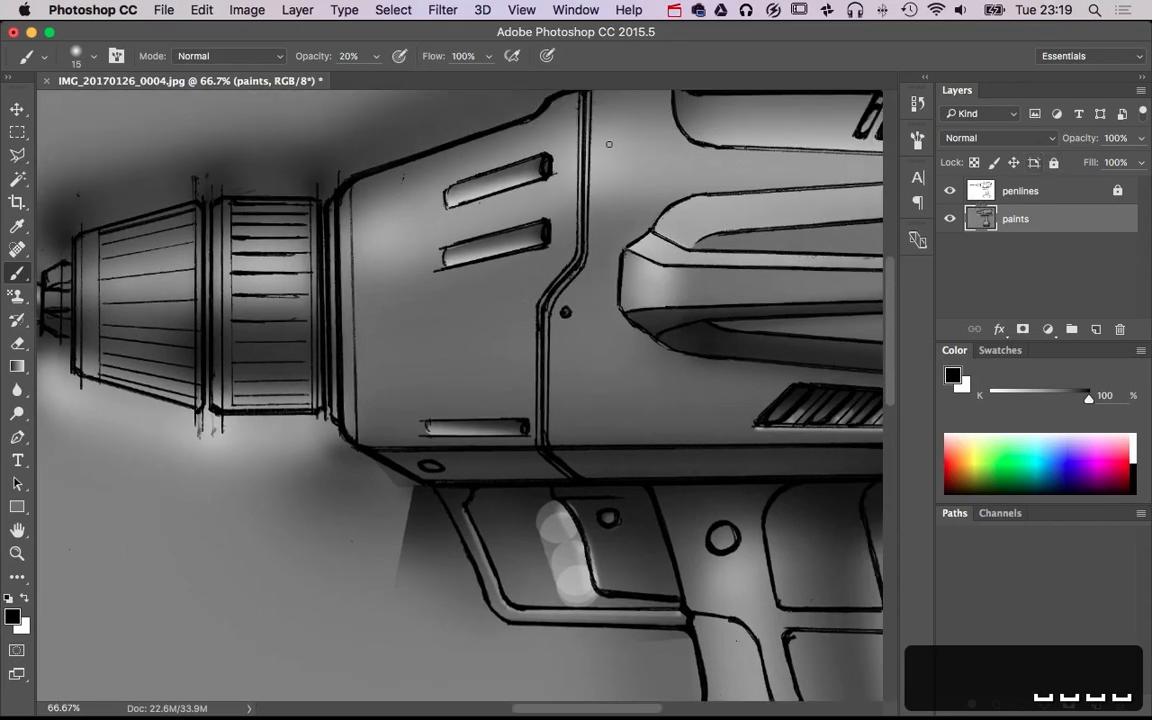
drag(571, 149, 547, 185)
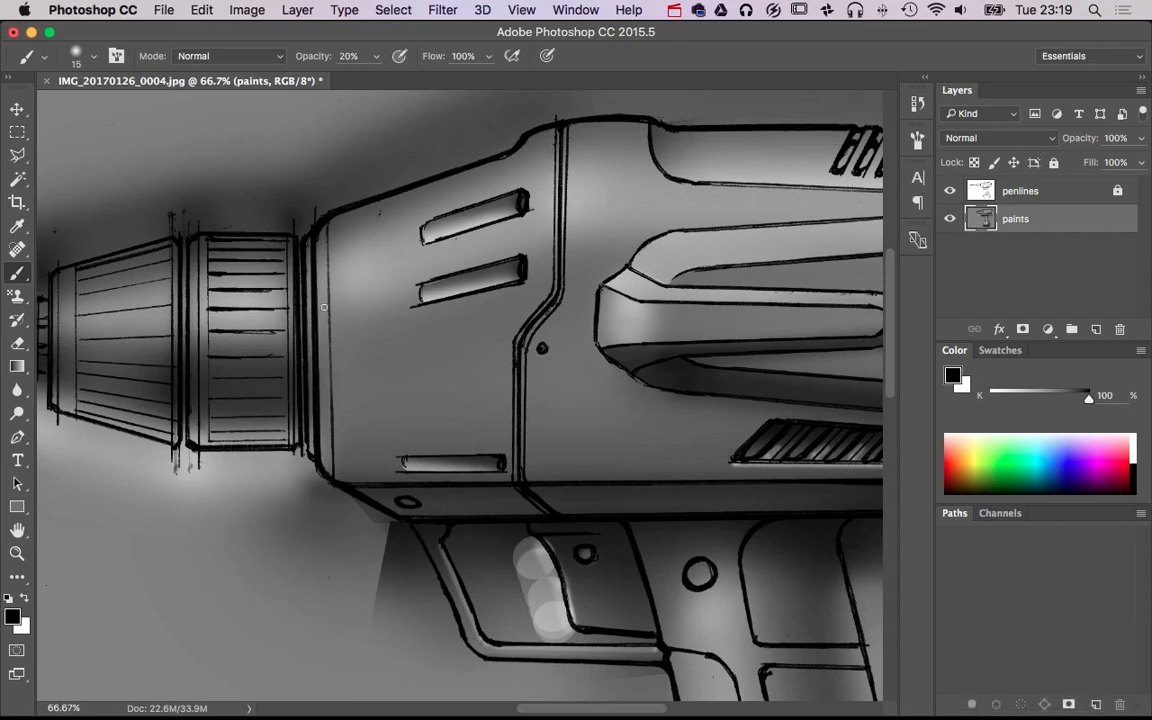
drag(290, 279, 319, 310)
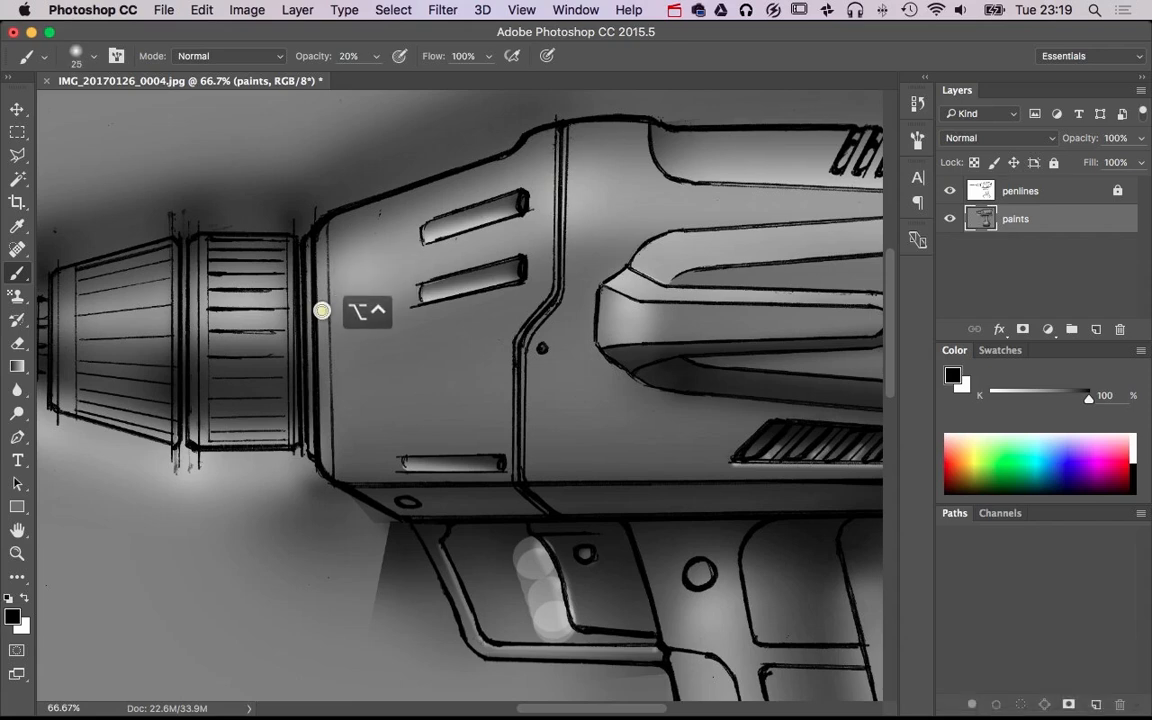
key(x)
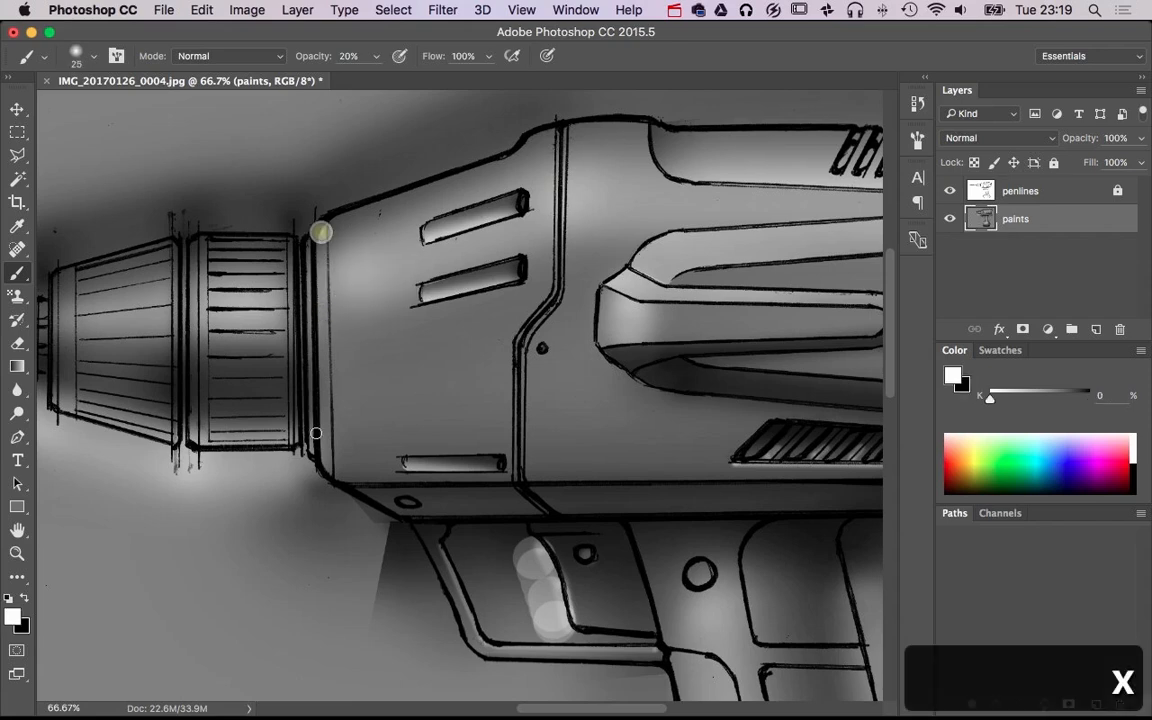
Try painting a white highlight at 20% opacity along the narrow strip at the housing's front edge, and undo the strokes
shift+click(326, 467)
shift+click(322, 252)
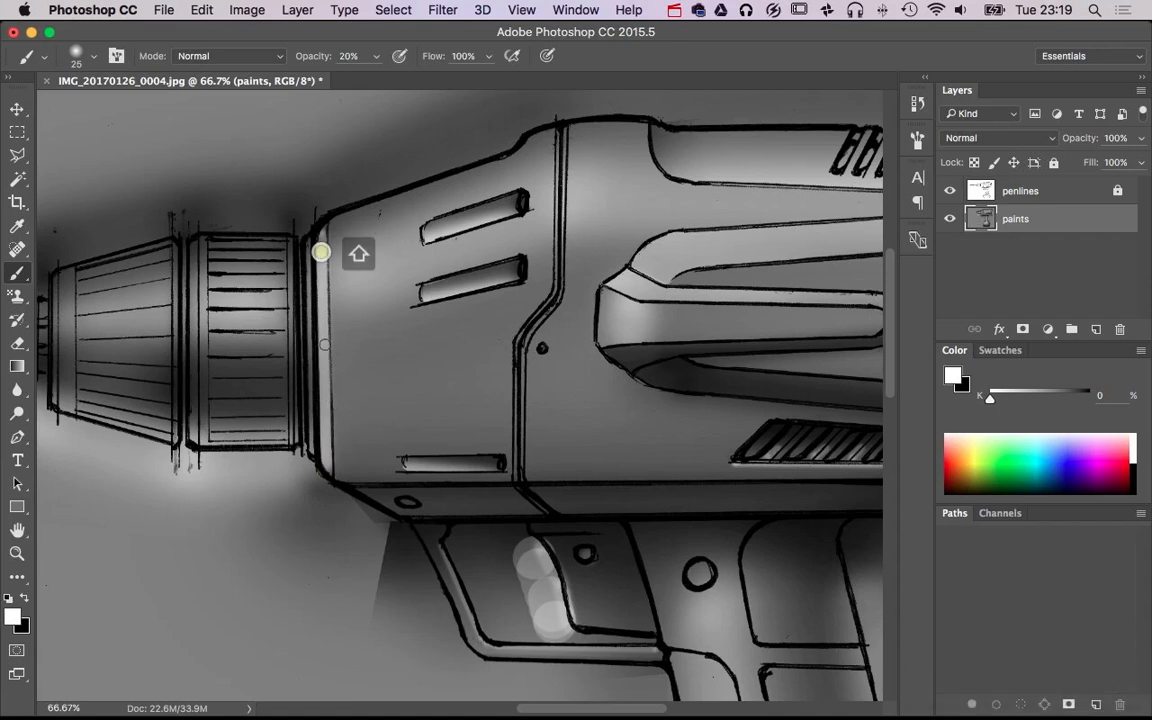
shift+click(324, 376)
shift+click(320, 275)
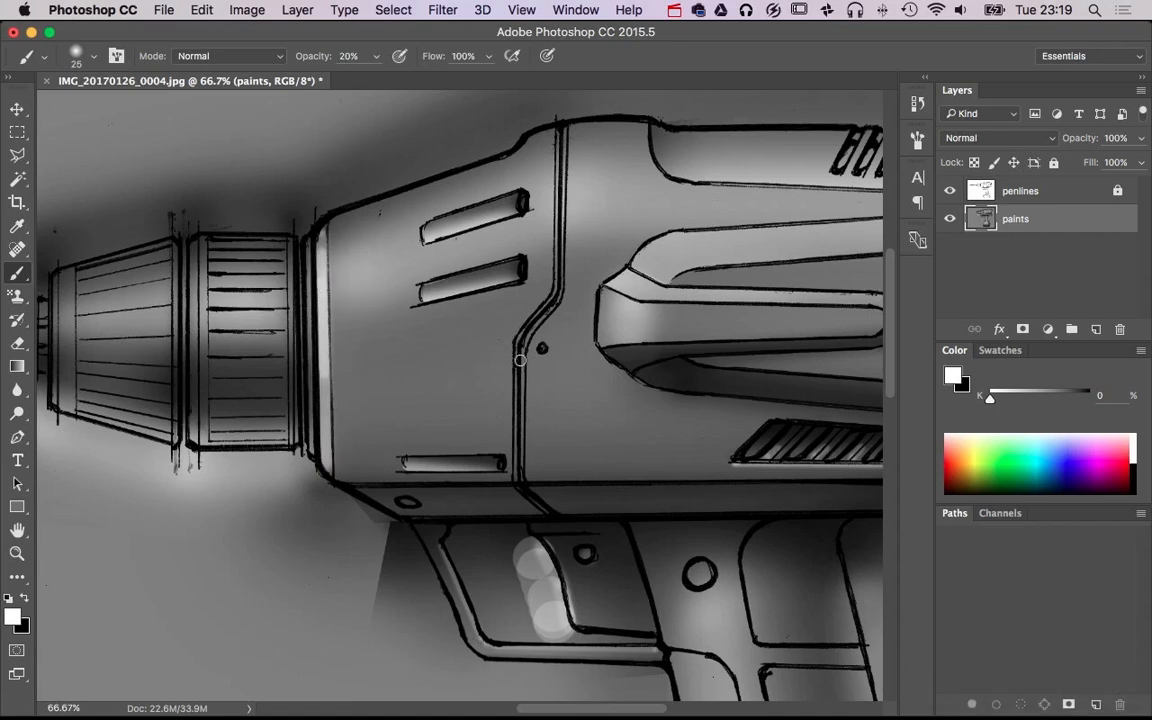
key(super+alt+z)
key(super+alt+z)
key(super+alt+z)
key(super+alt+z)
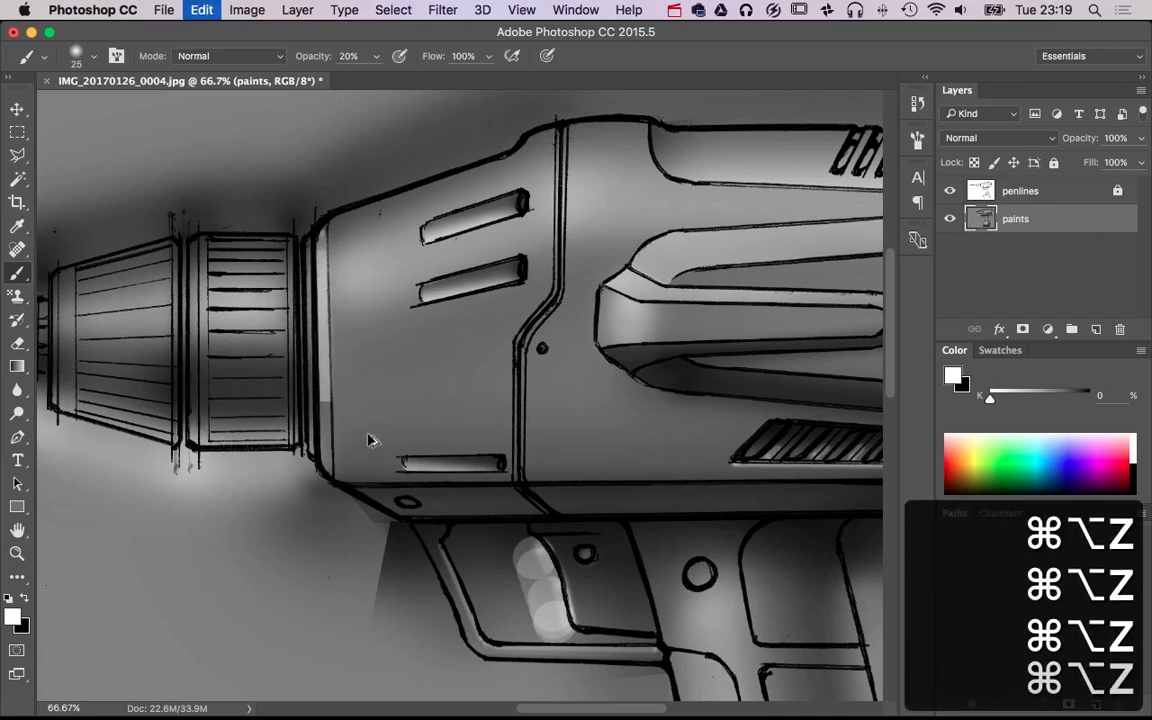
Paint a faint white highlight along the housing's narrow front strip with the brush at size 24 and 10% opacity
key(1)
mouse_move(322, 304)
mouse_down()
mouse_move(321, 380)
mouse_move(314, 195)
mouse_move(320, 255)
mouse_up()
shift+click(320, 436)
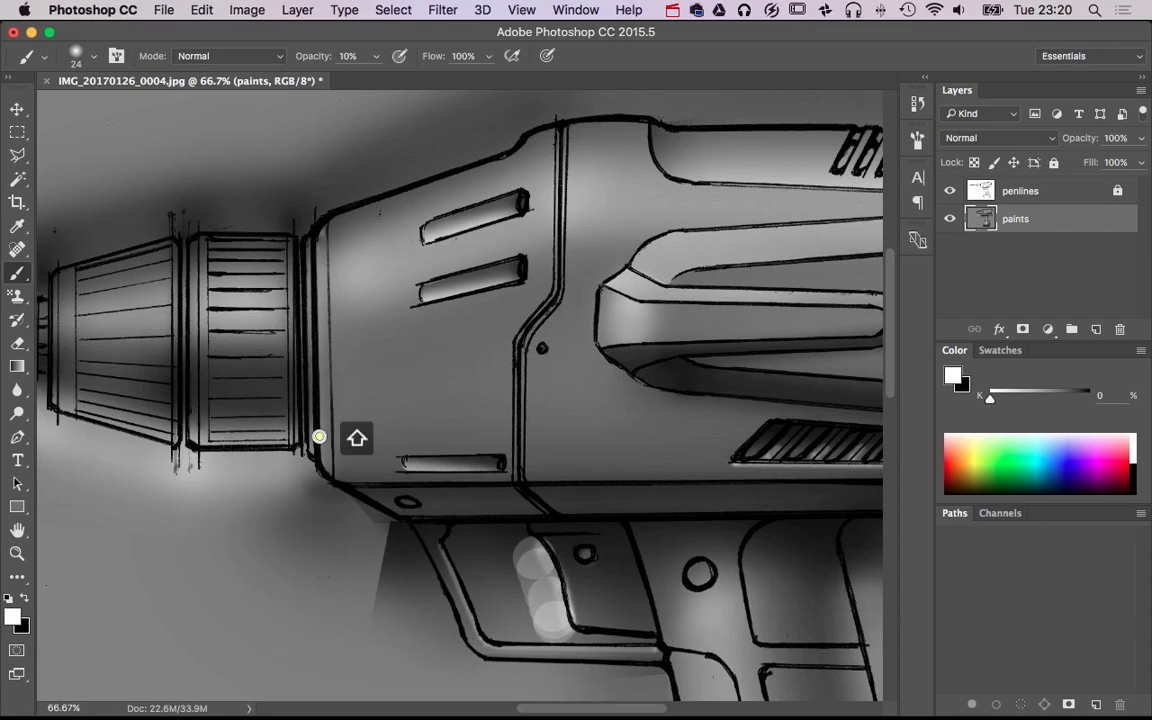
shift+click(317, 260)
shift+click(324, 417)
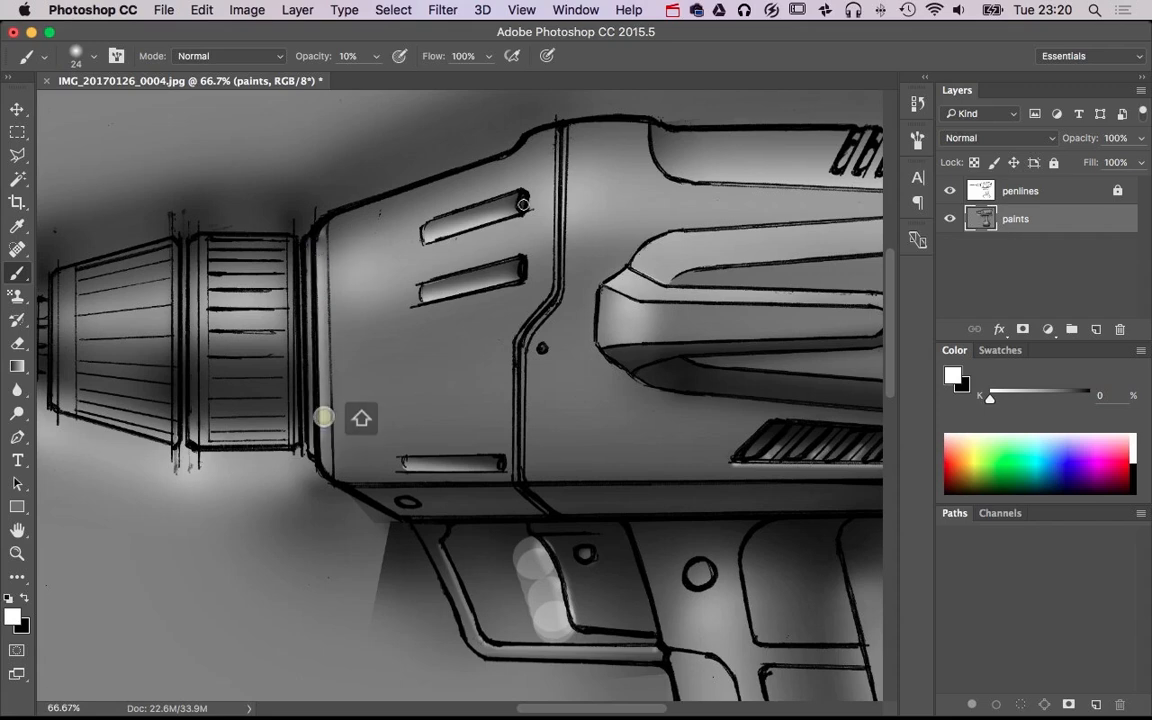
Paint straight white highlight strokes along the rear channel of the angled housing seam with a size 13 brush at 40% opacity
super+click(590, 249)
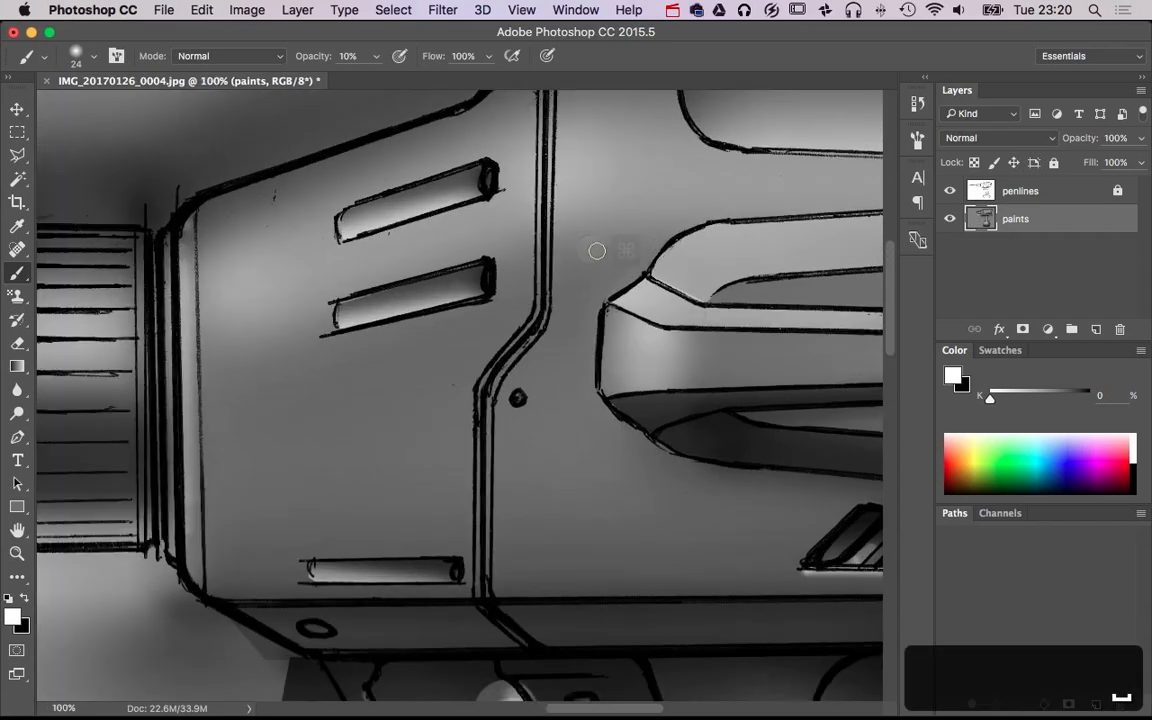
drag(570, 266, 519, 355)
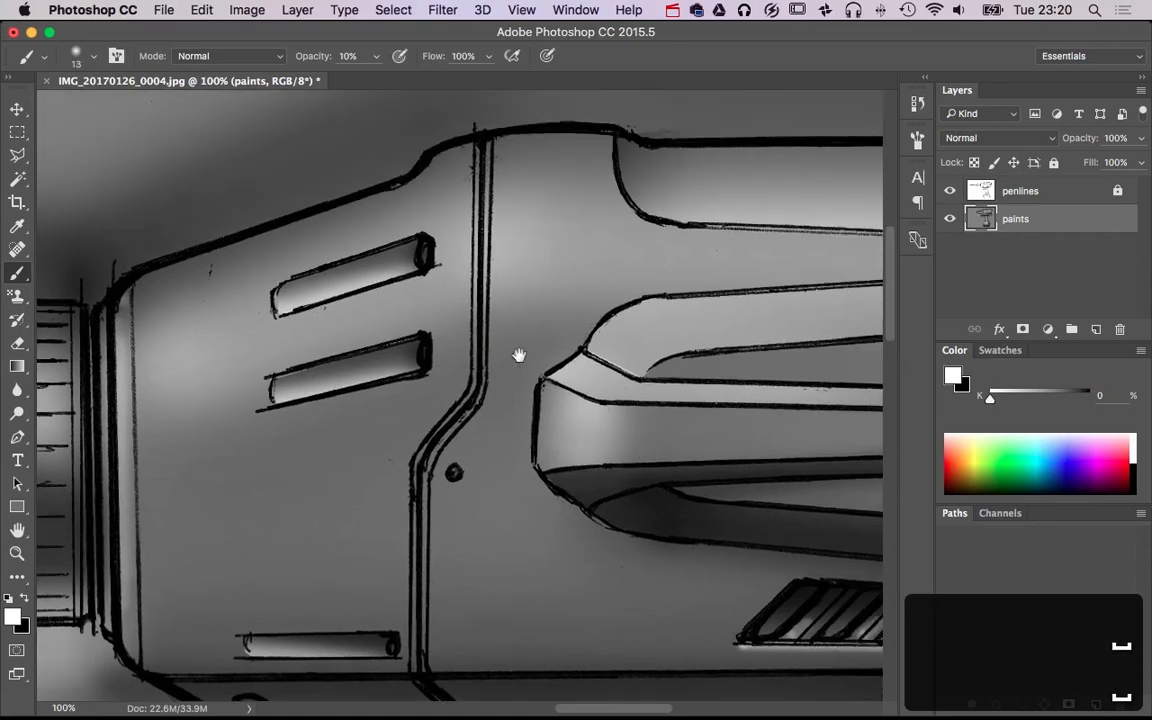
key(4)
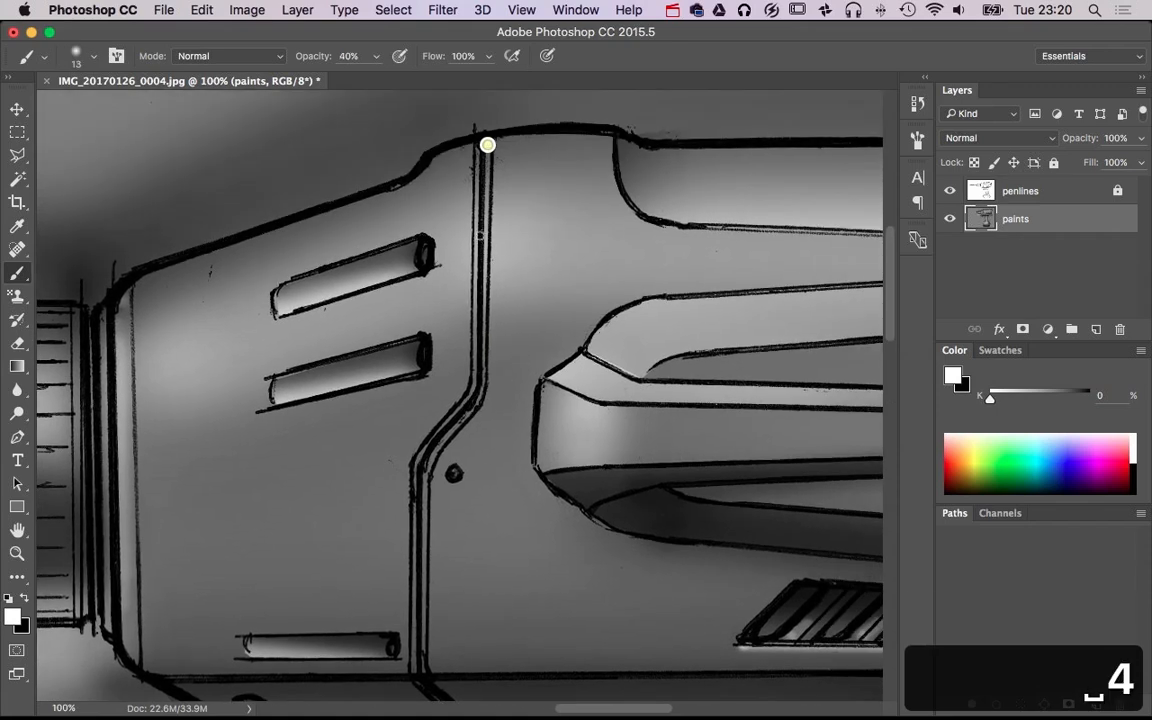
shift+click(482, 391)
shift+click(474, 407)
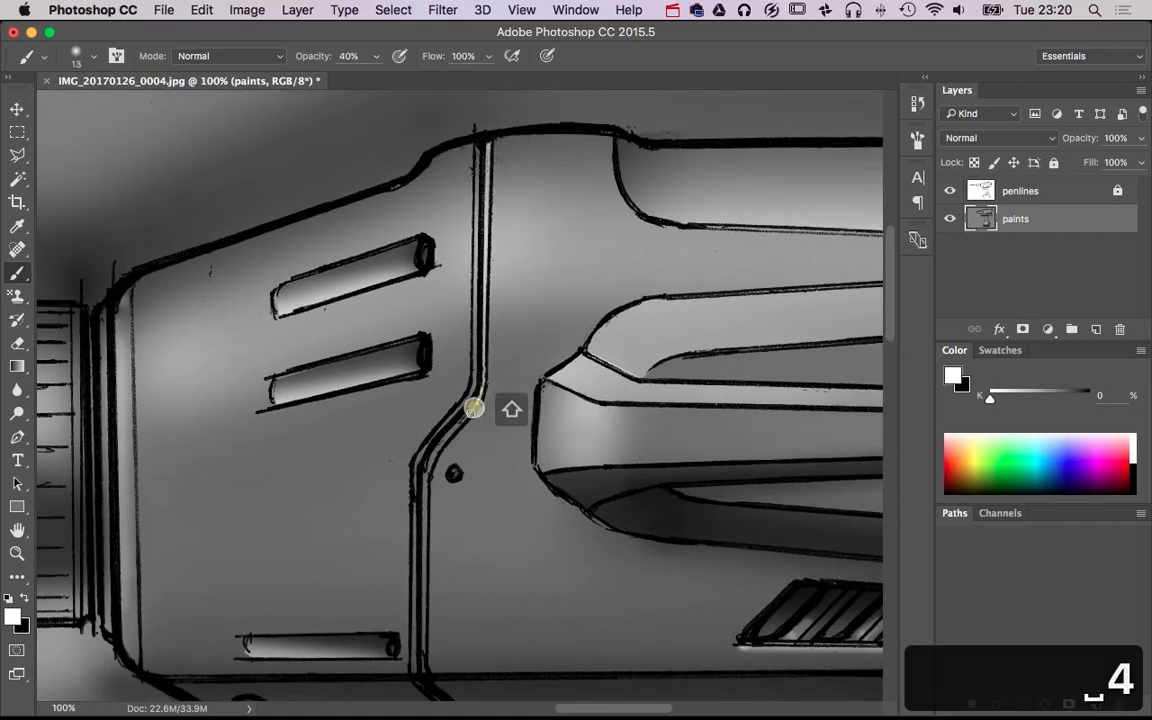
shift+click(469, 415)
shift+click(431, 460)
shift+click(425, 473)
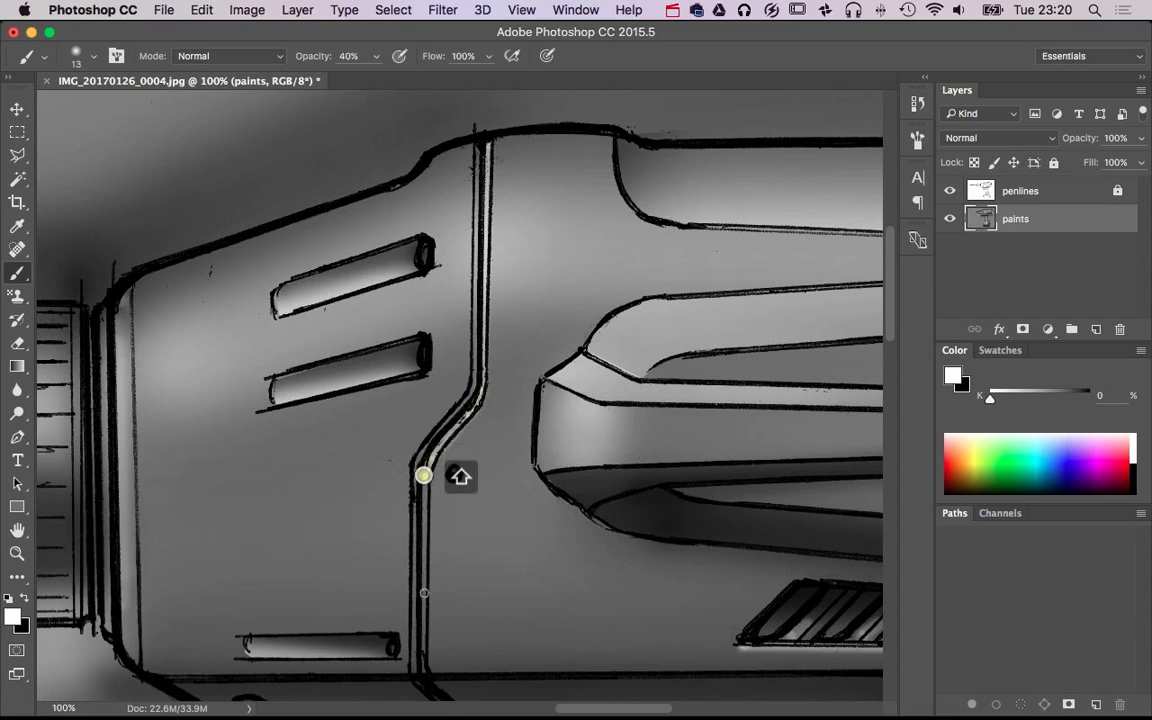
drag(425, 630, 426, 482)
shift+click(421, 527)
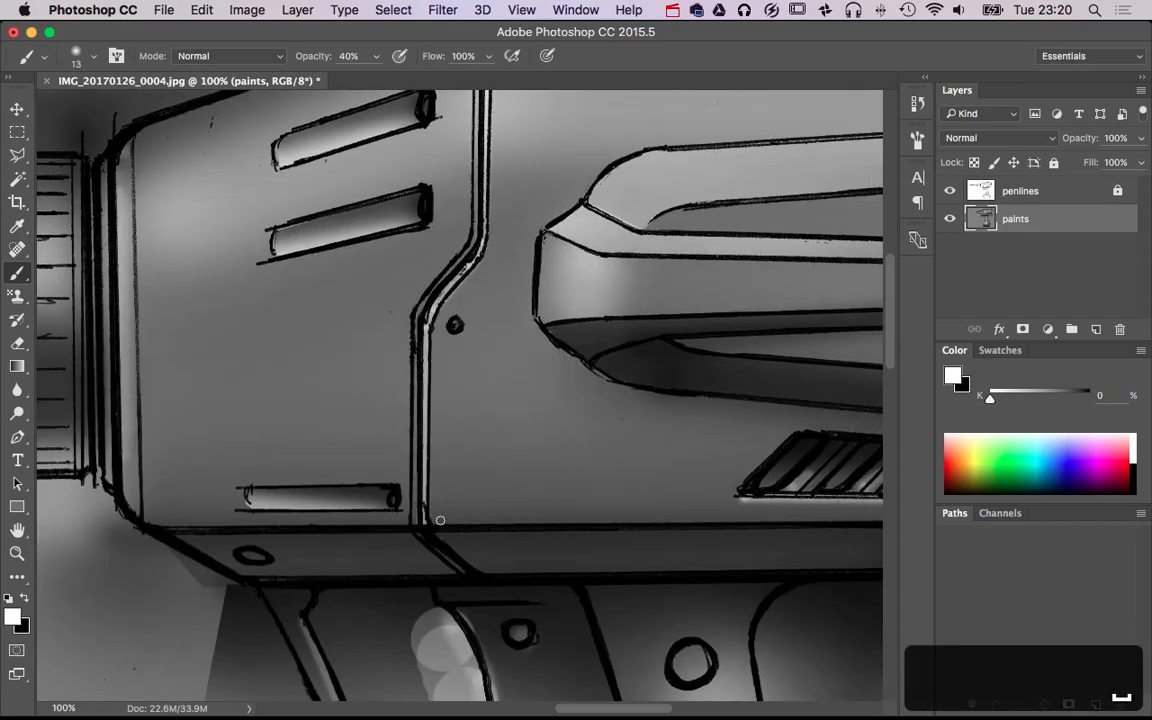
Darken the front channel of the angled housing seam with connected black brush strokes at 40% opacity
key(x)
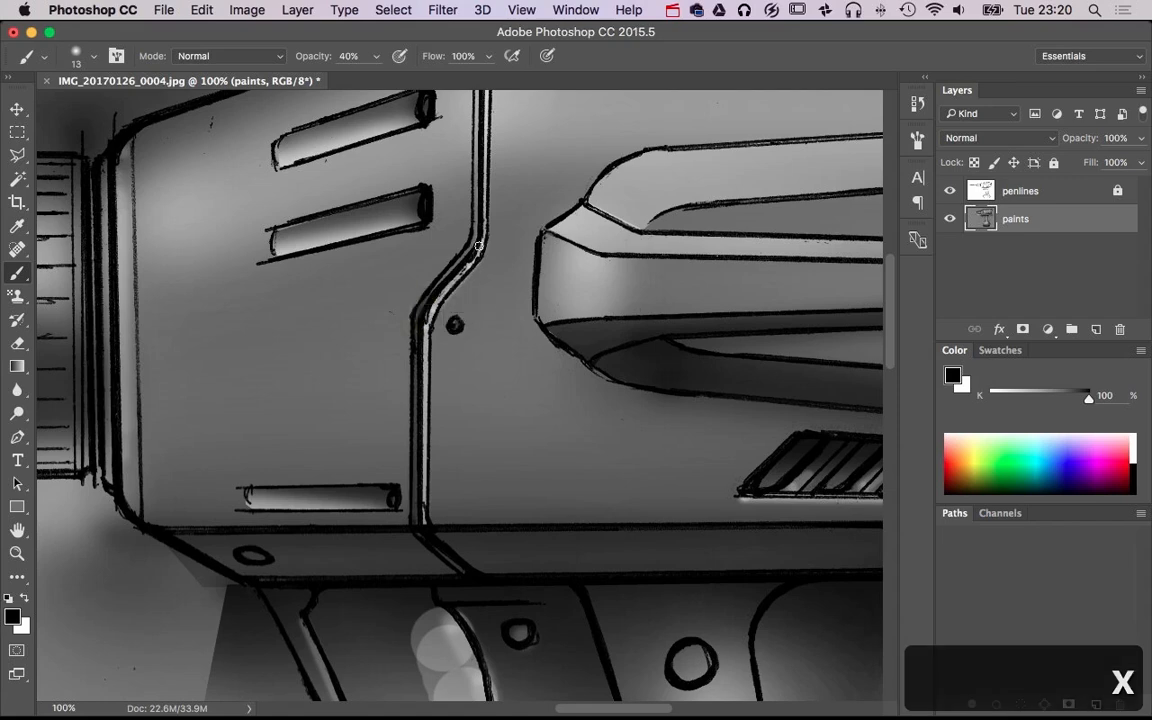
drag(476, 233, 461, 470)
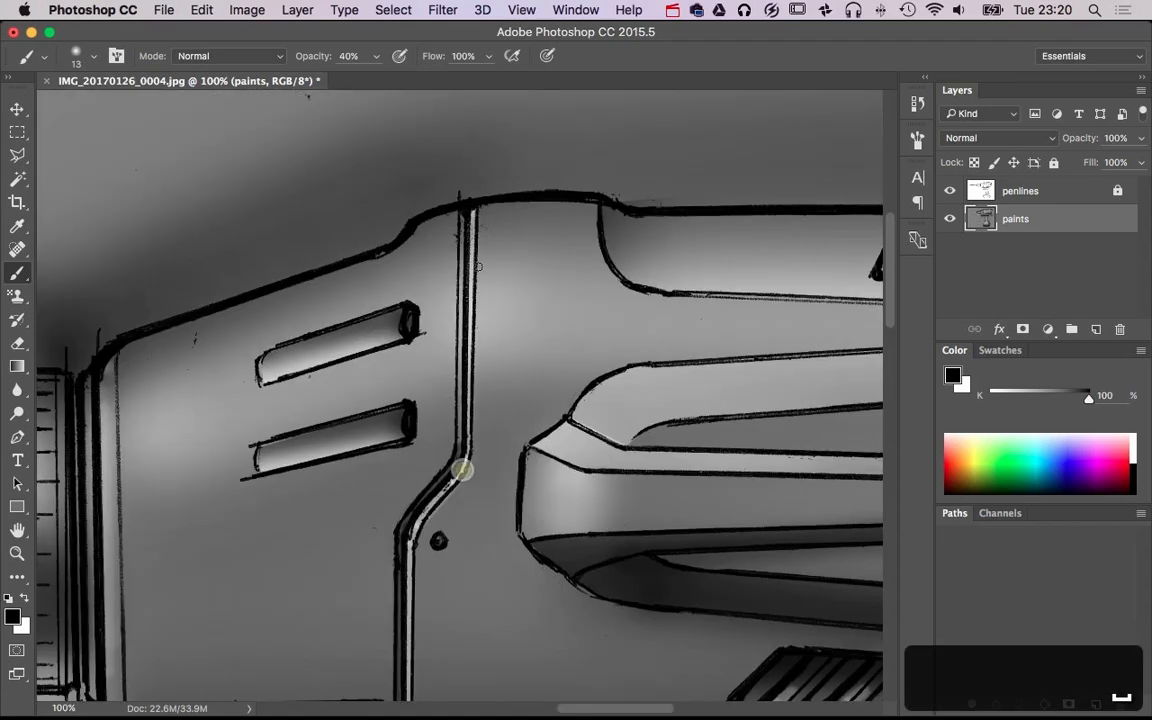
scroll(640, 408, down, 2)
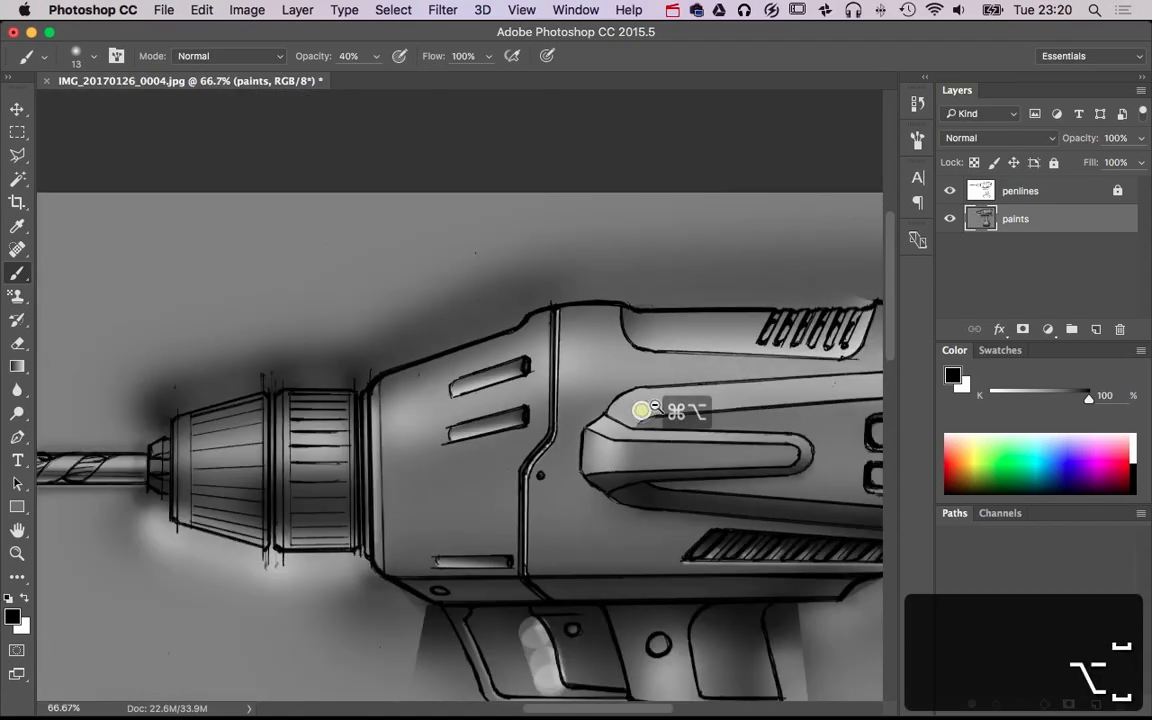
drag(575, 443, 588, 449)
click(543, 169)
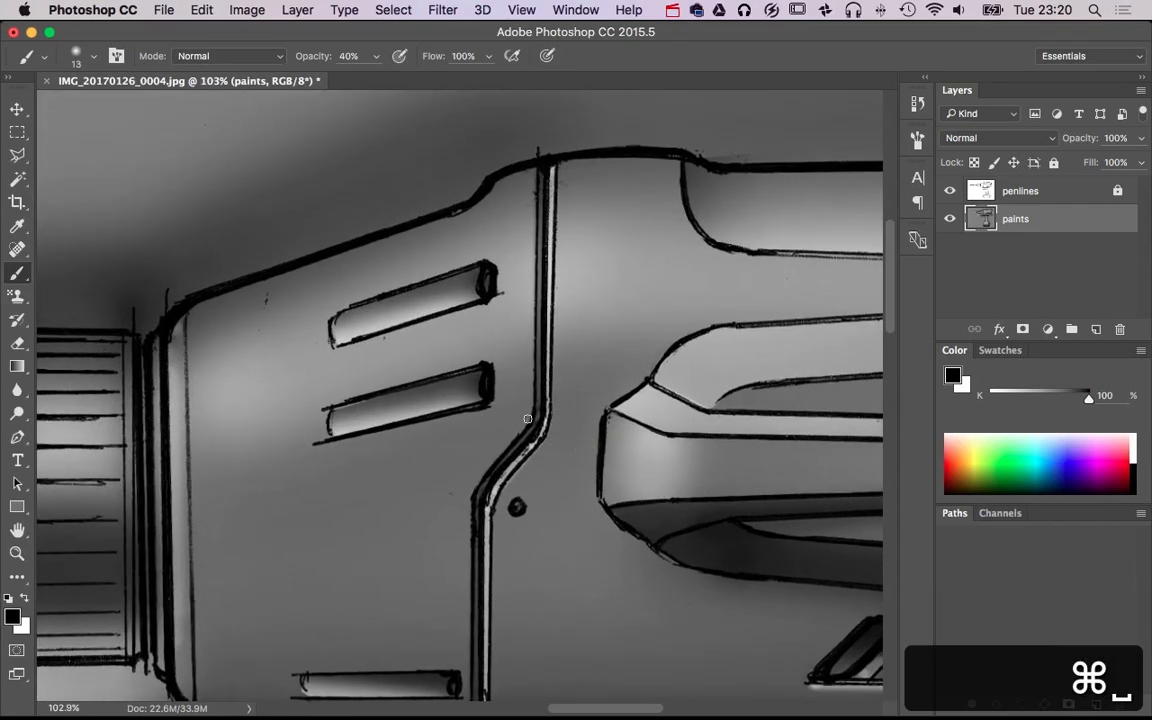
shift+click(540, 411)
shift+click(531, 436)
shift+click(514, 449)
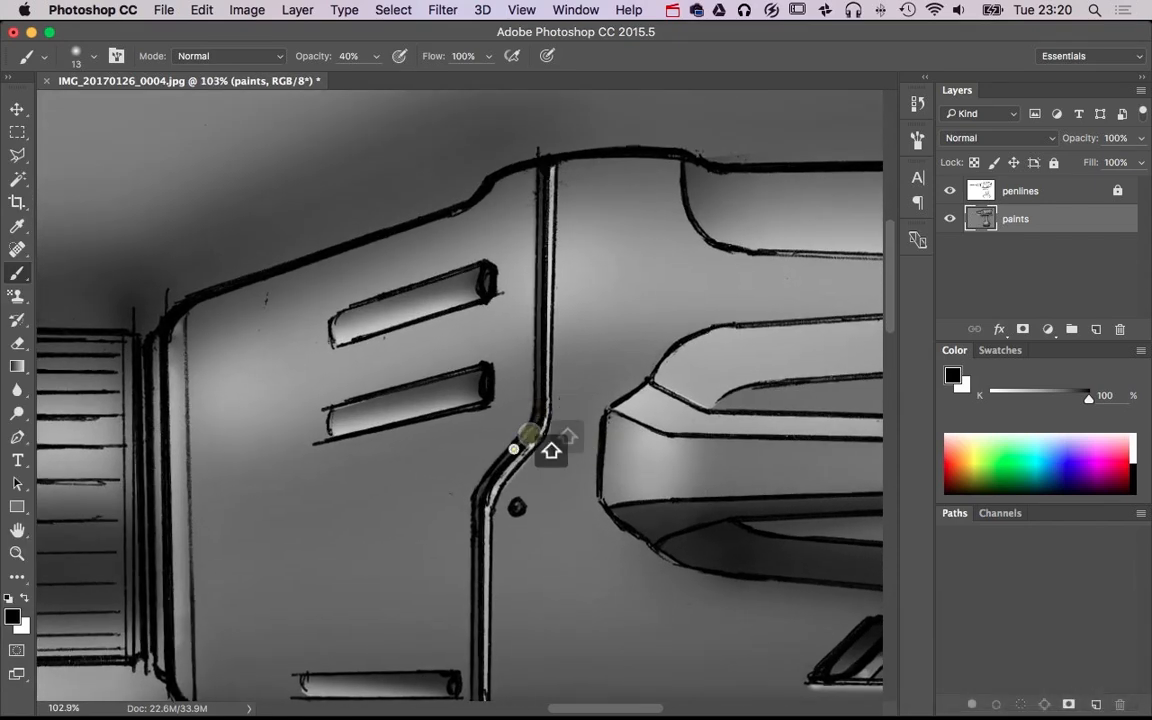
shift+click(478, 503)
mouse_move(531, 571)
mouse_down()
mouse_move(503, 390)
mouse_move(512, 705)
mouse_up()
Add a white highlight around the small screw hole behind the seam with a harder brush at size 19
mouse_move(497, 385)
mouse_down()
mouse_move(496, 600)
mouse_move(501, 543)
mouse_up()
key(x)
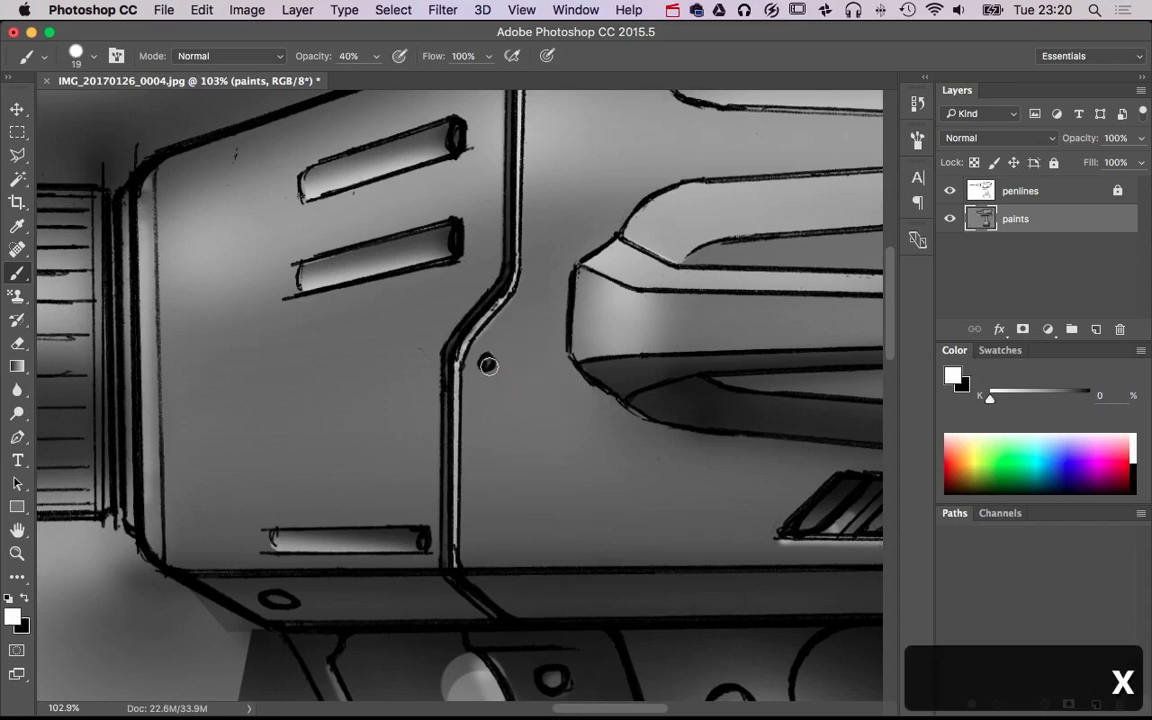
drag(640, 448, 247, 626)
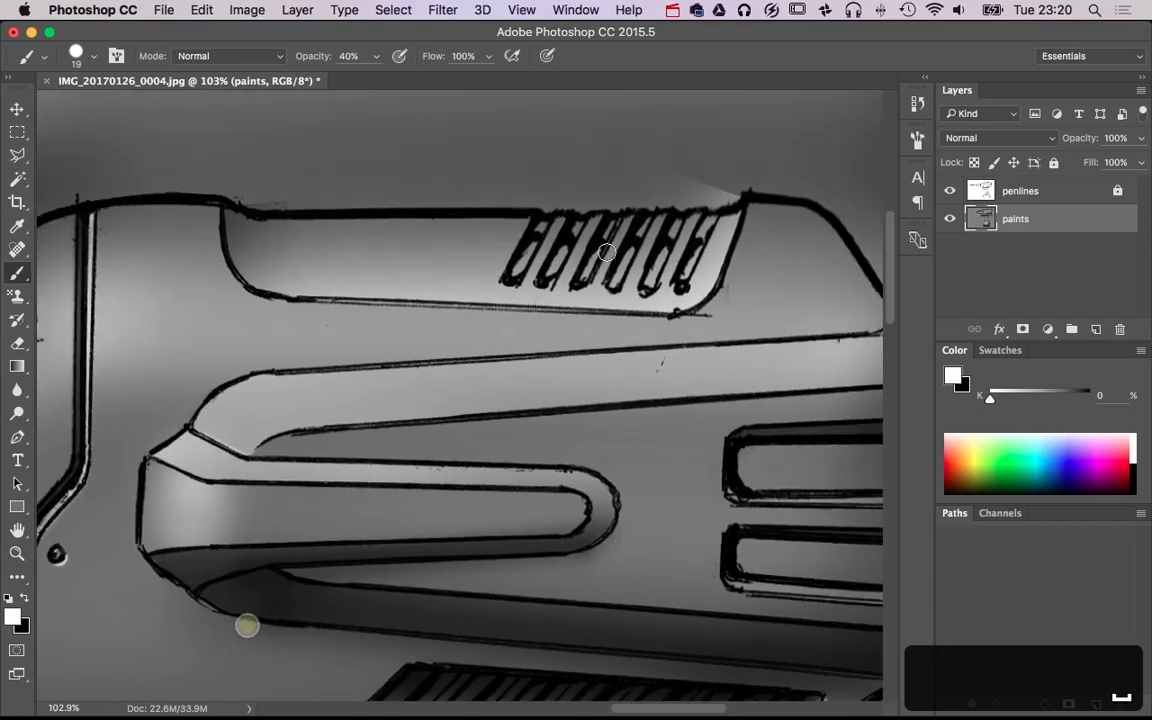
Fill the lower parts of the six slanted vent slots on top of the housing with black at size 19 and 40% opacity
super+click(569, 293)
key(x)
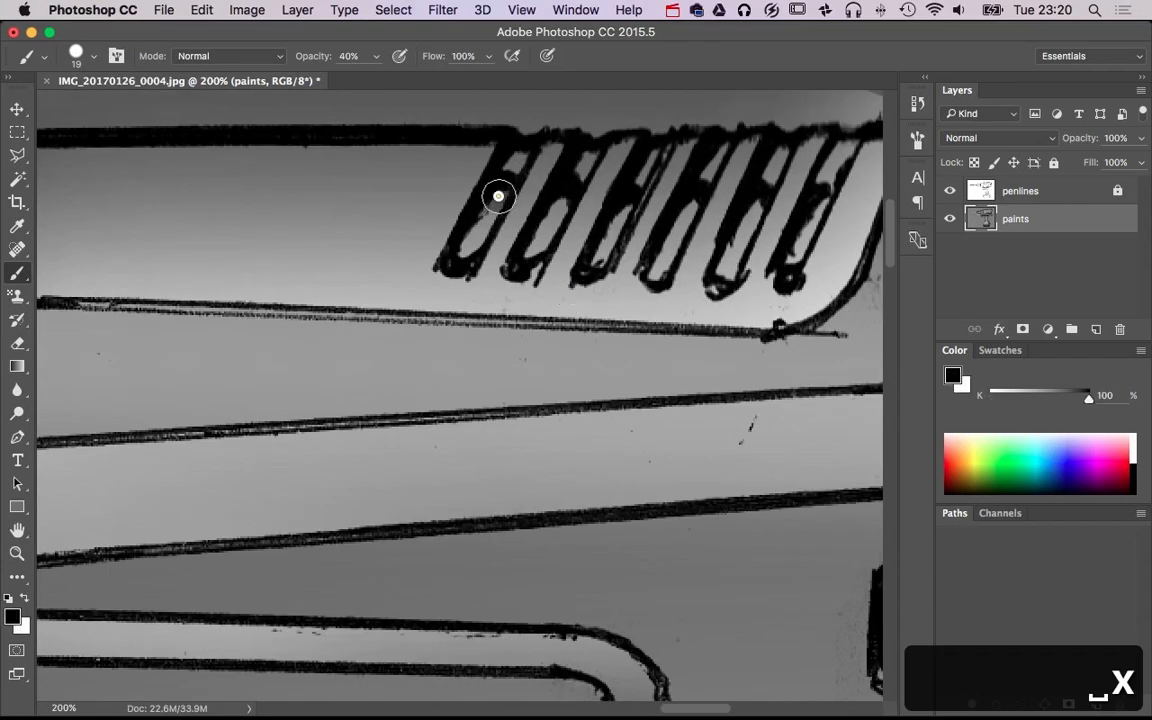
mouse_move(459, 263)
mouse_down()
mouse_move(488, 200)
mouse_move(558, 200)
mouse_move(533, 255)
mouse_move(566, 195)
mouse_up()
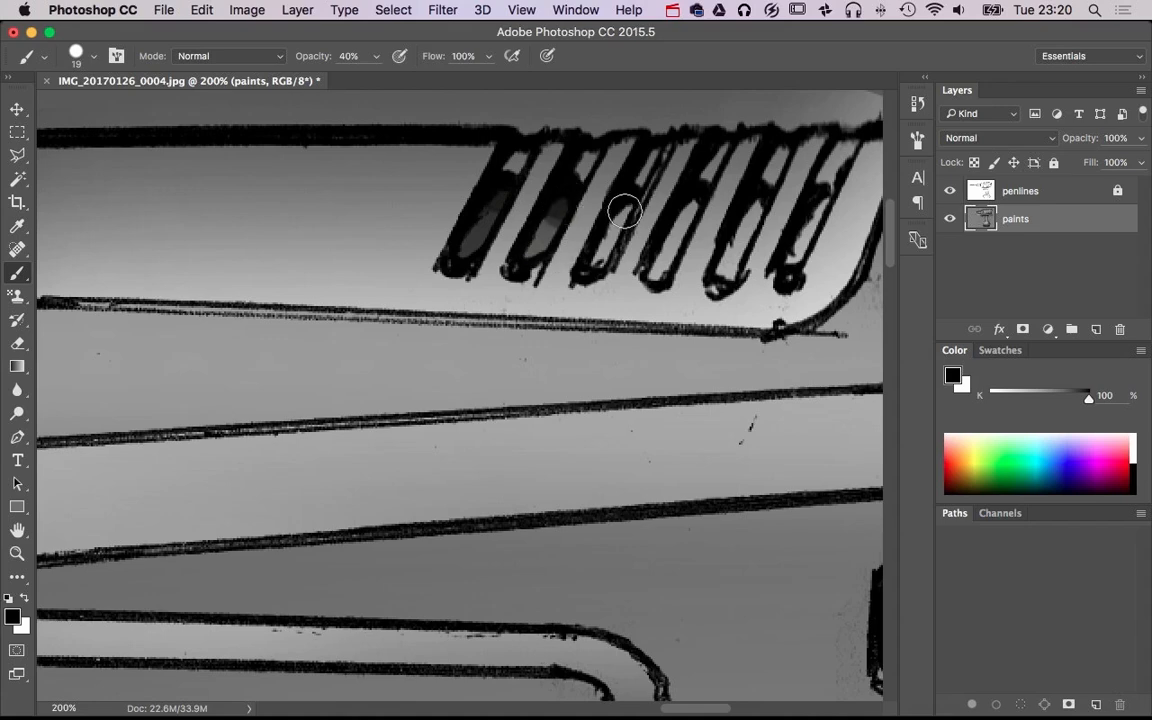
shift+click(596, 269)
shift+click(626, 212)
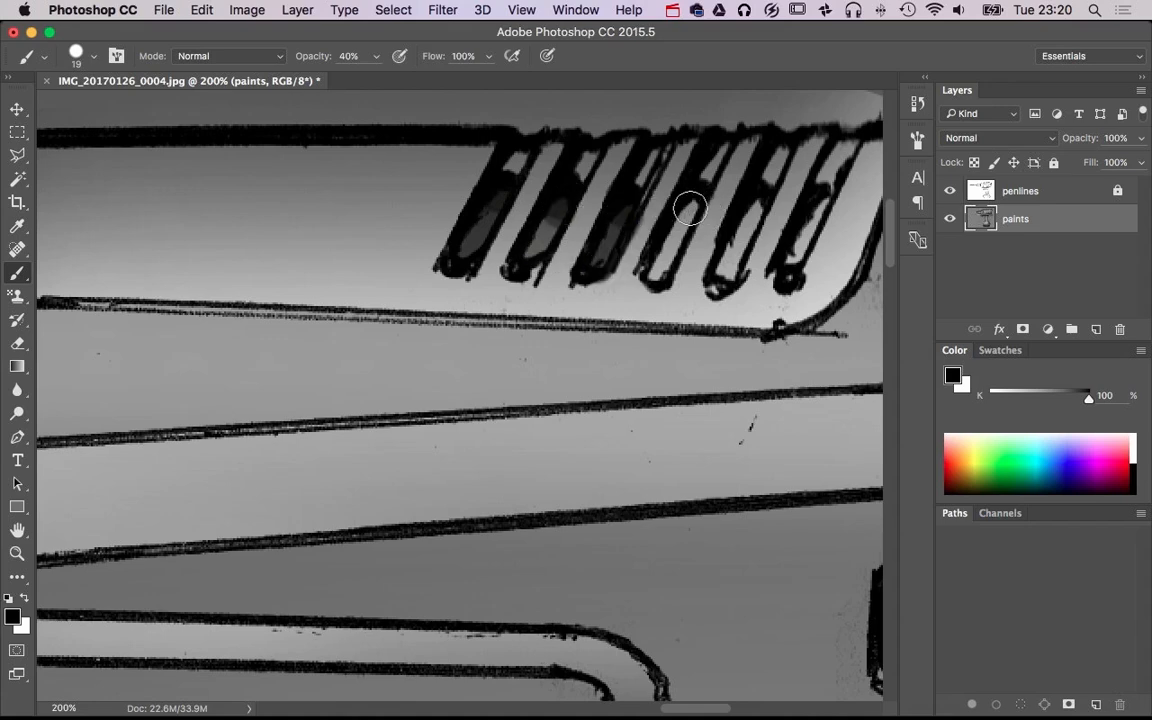
shift+click(658, 268)
shift+click(689, 200)
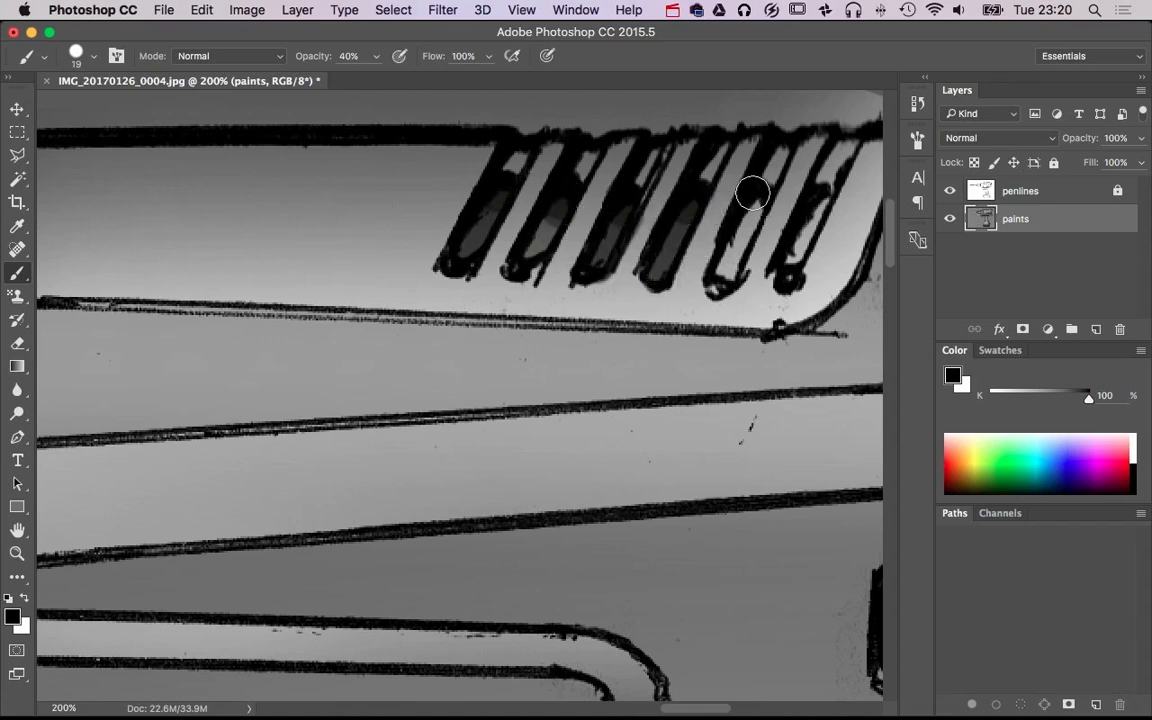
shift+click(728, 268)
shift+click(757, 196)
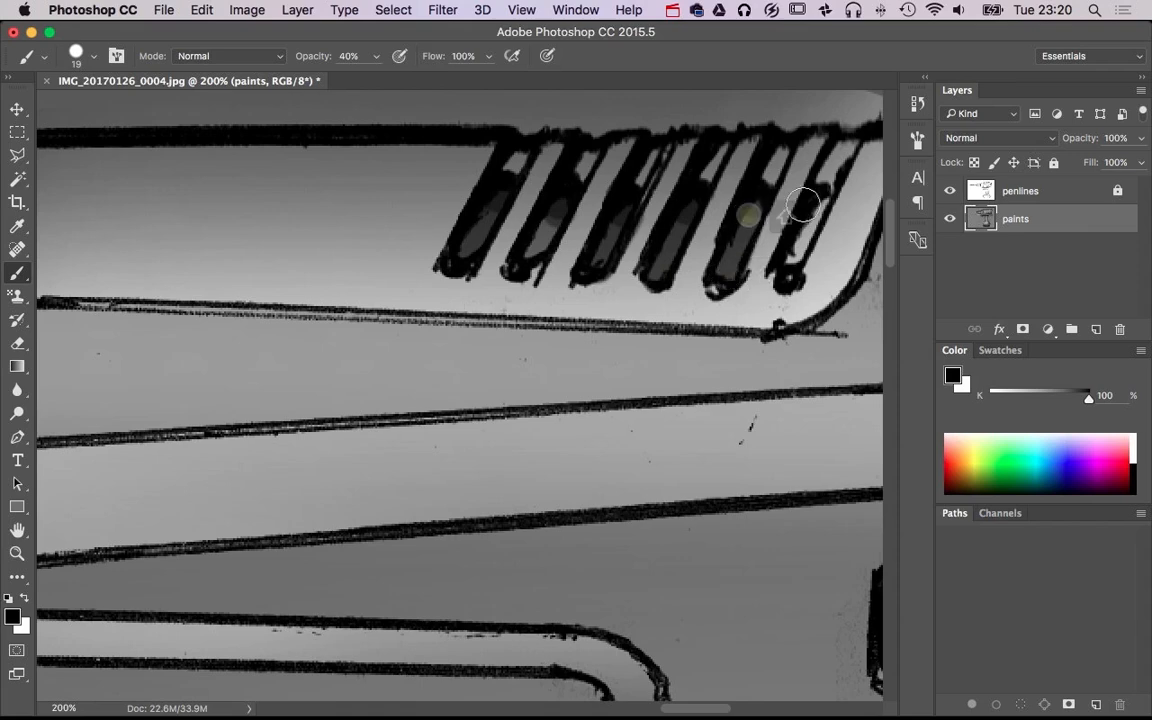
shift+click(797, 267)
shift+click(818, 200)
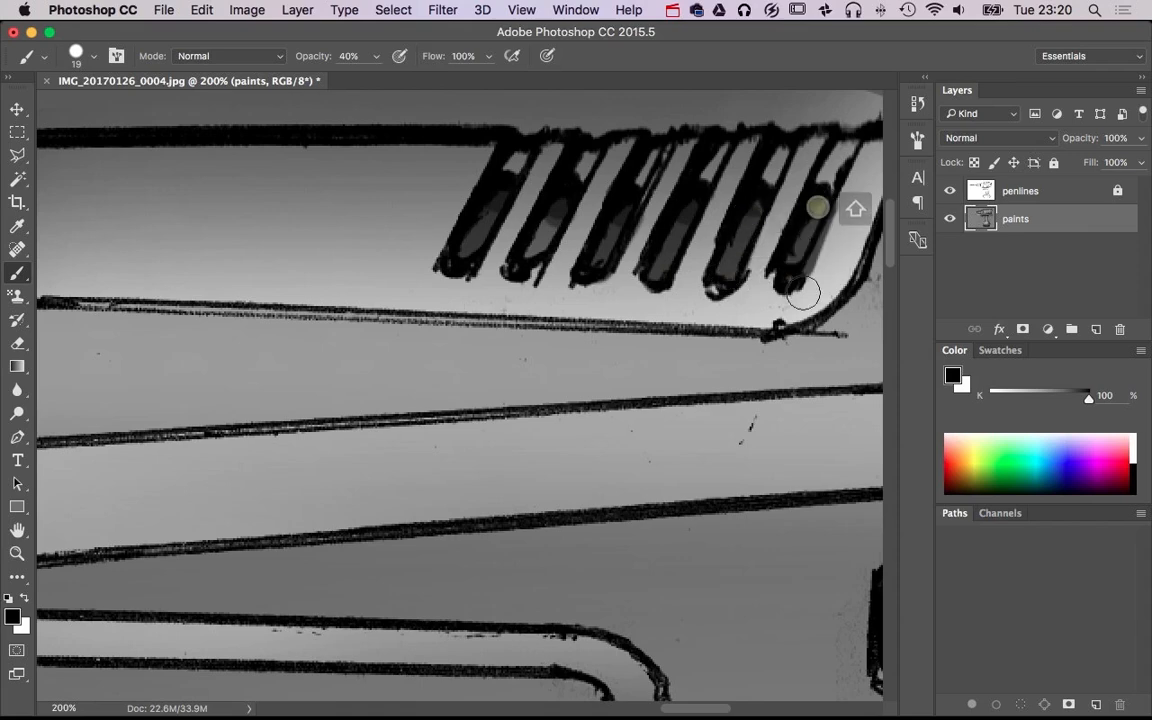
Shade the upper parts of the slanted vent slots with lighter black strokes, using brush size 12 and 20% opacity
drag(804, 290, 790, 295)
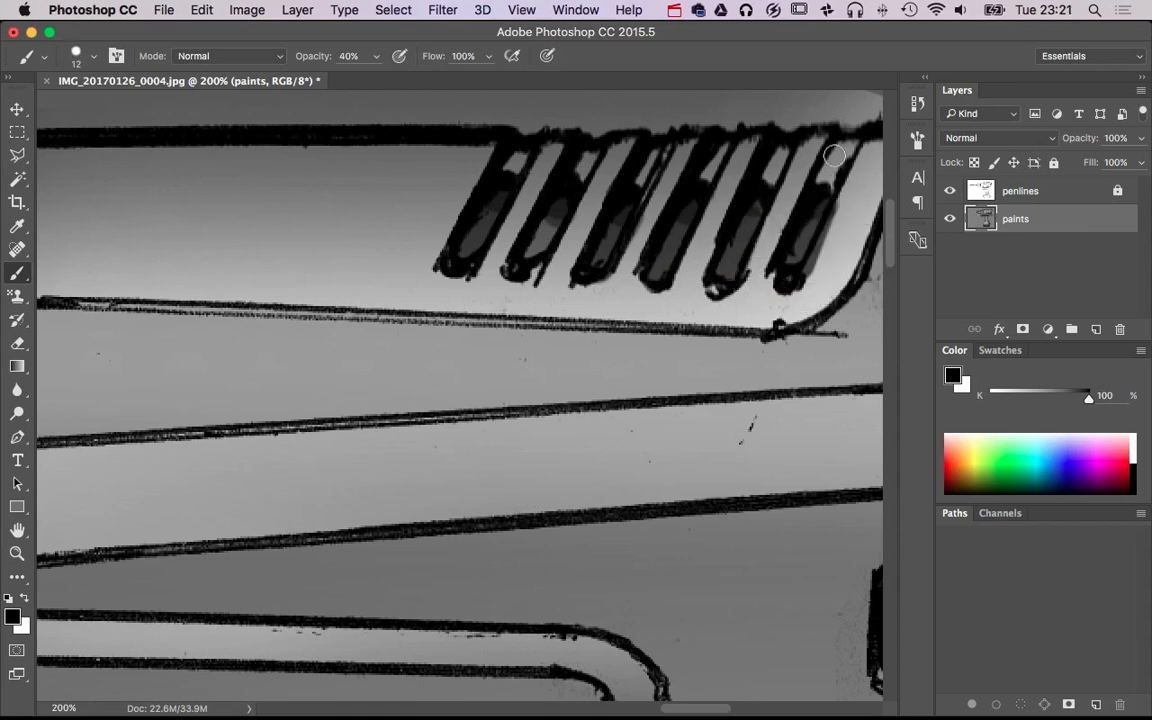
key(2)
shift+click(814, 189)
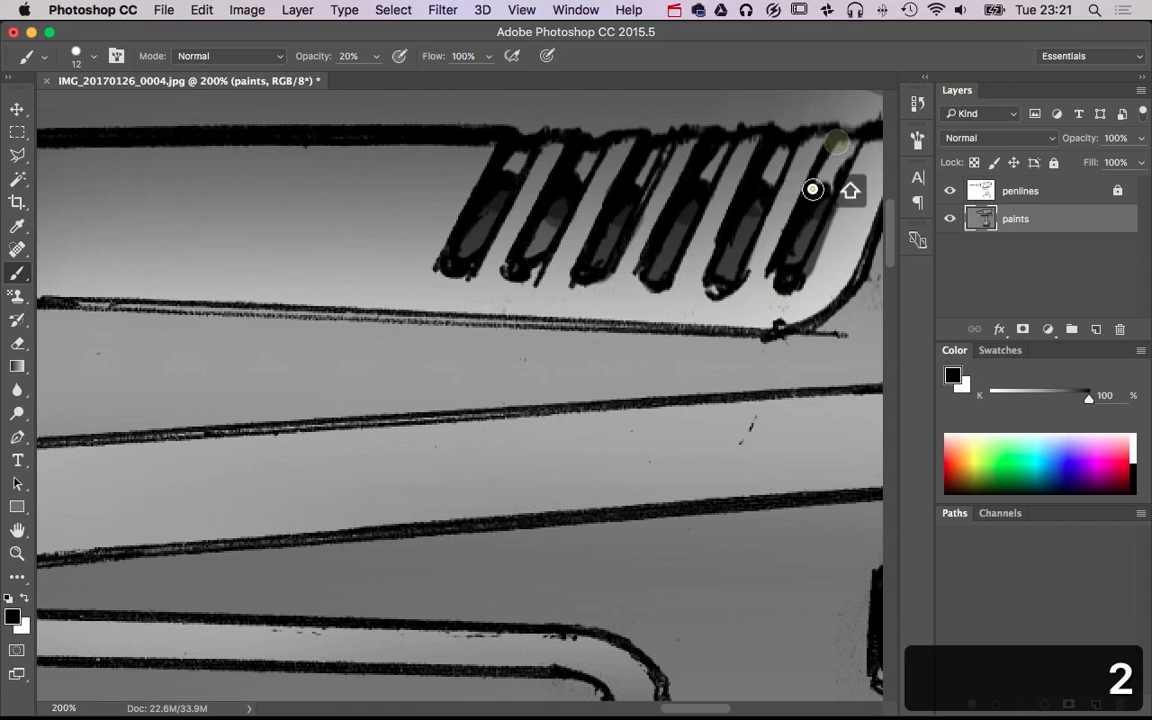
click(771, 142)
shift+click(760, 181)
click(708, 140)
shift+click(689, 183)
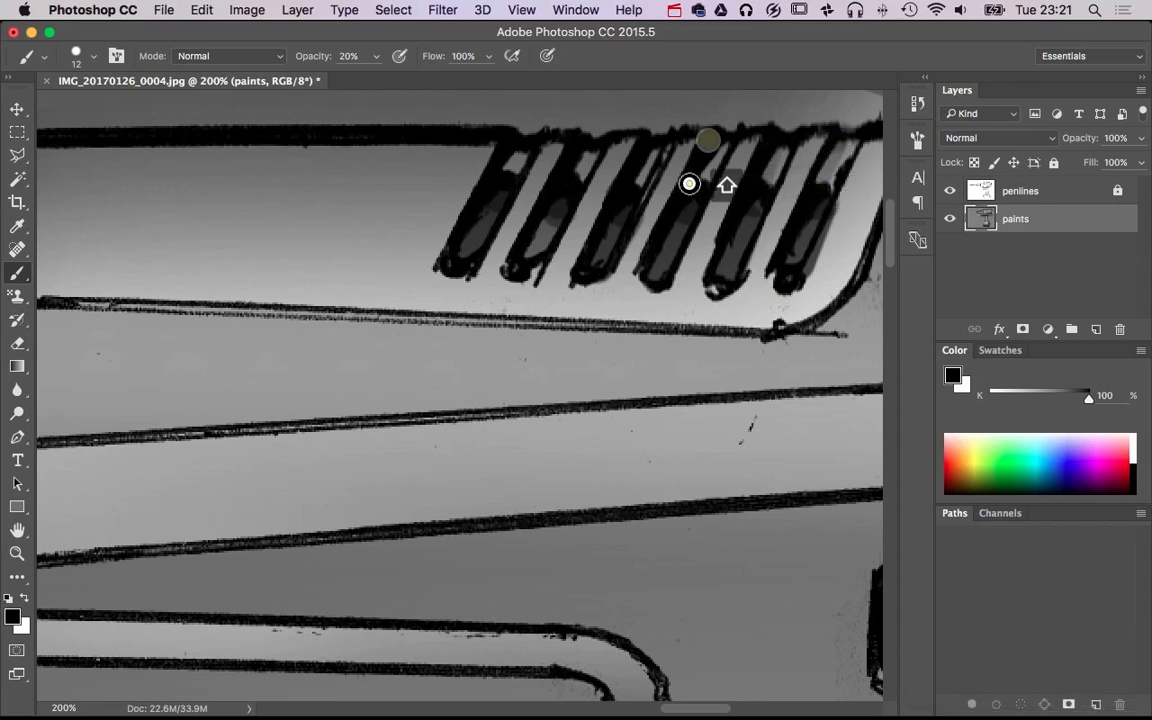
shift+click(636, 188)
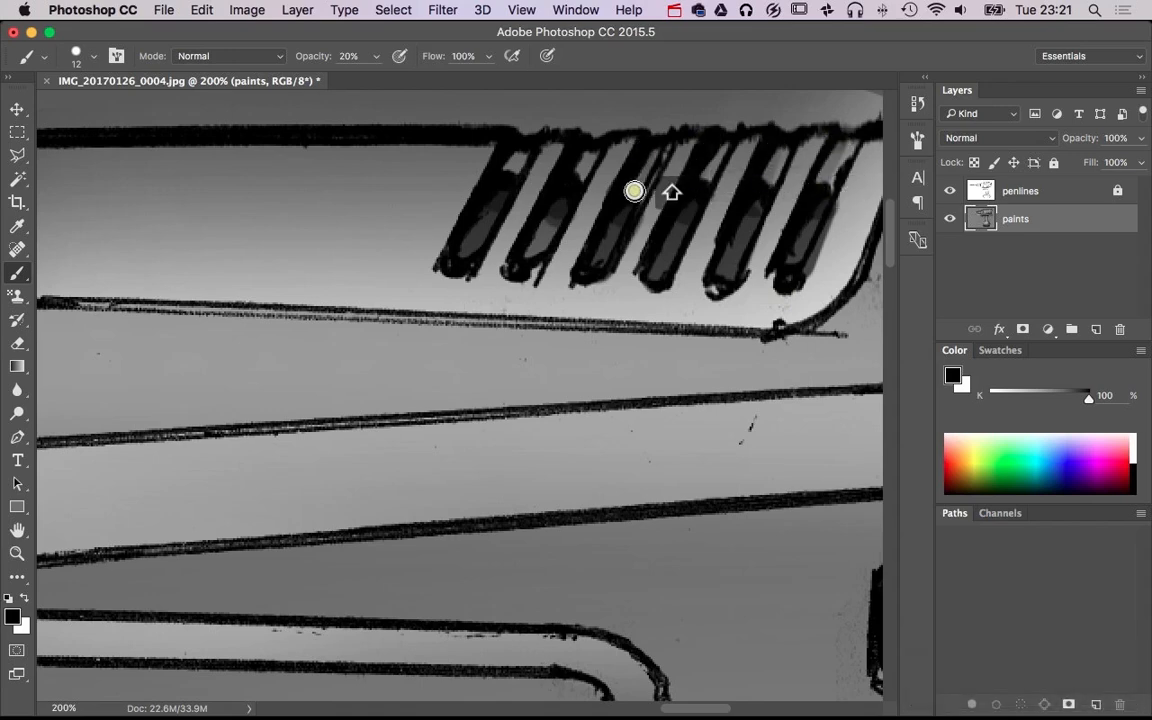
click(567, 175)
shift+click(589, 149)
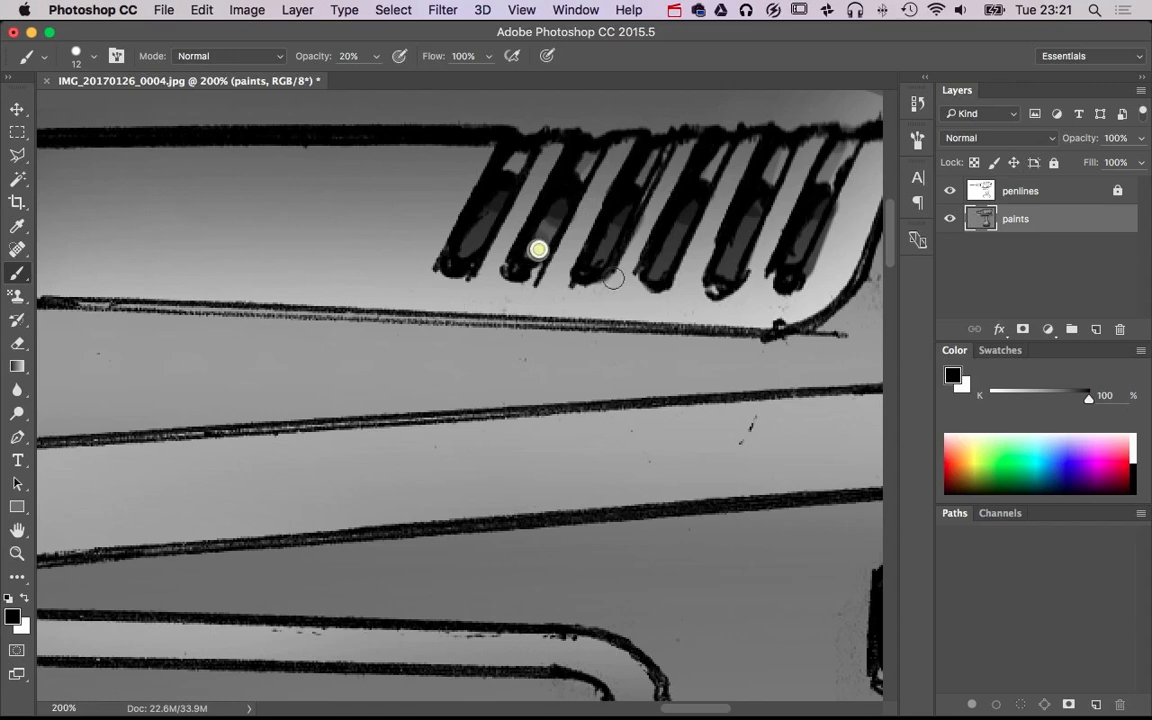
Darken the lower parts of the middle slanted vent slots with black strokes at brush size 12 and 20% opacity
drag(609, 244, 604, 259)
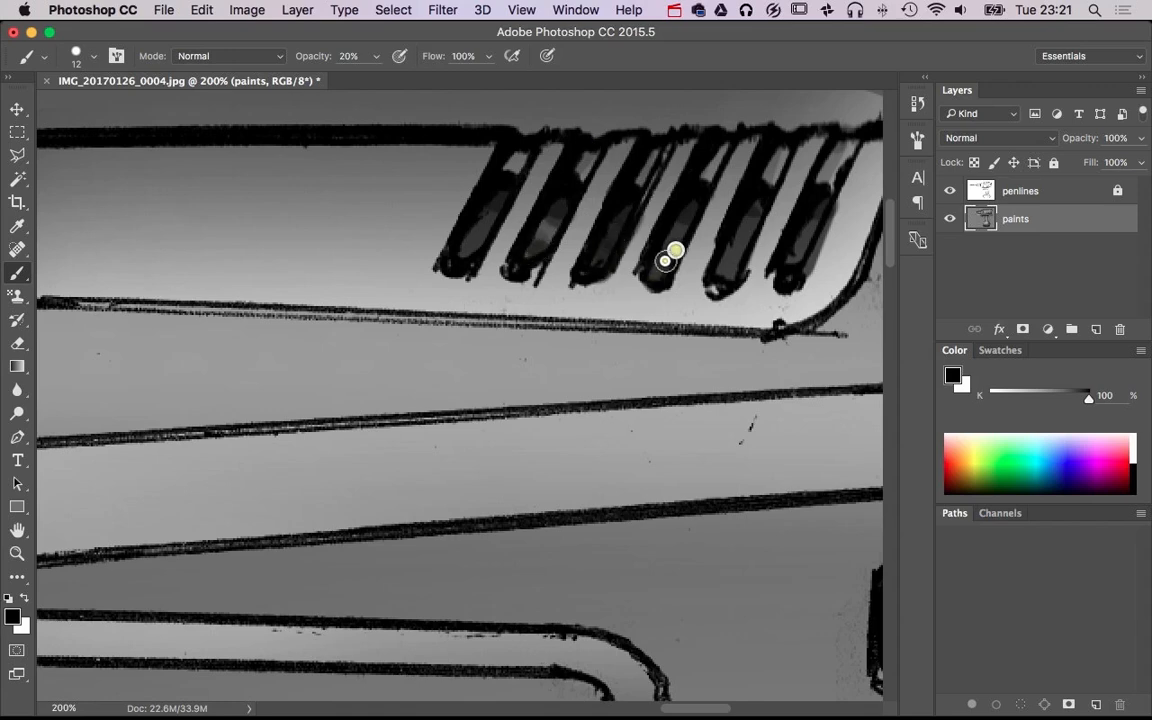
key(ctrl)
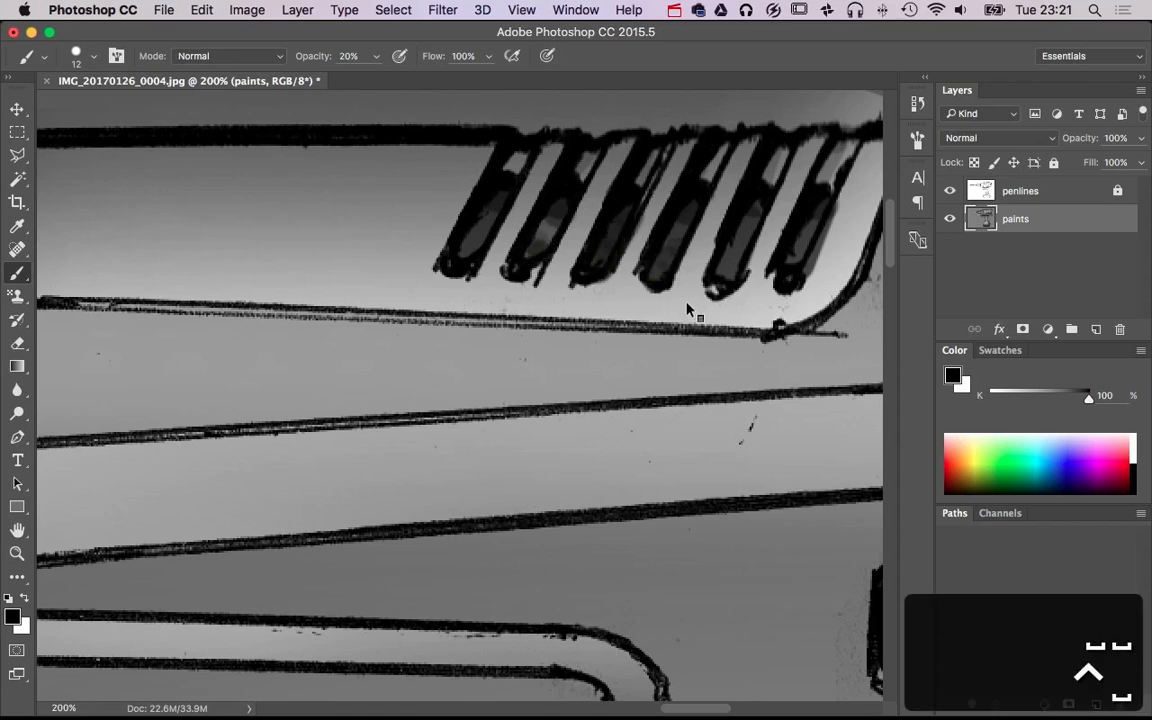
key(ctrl+space)
key(super+space)
mouse_move(689, 303)
mouse_down()
mouse_move(583, 317)
mouse_move(639, 316)
mouse_up()
key(b)
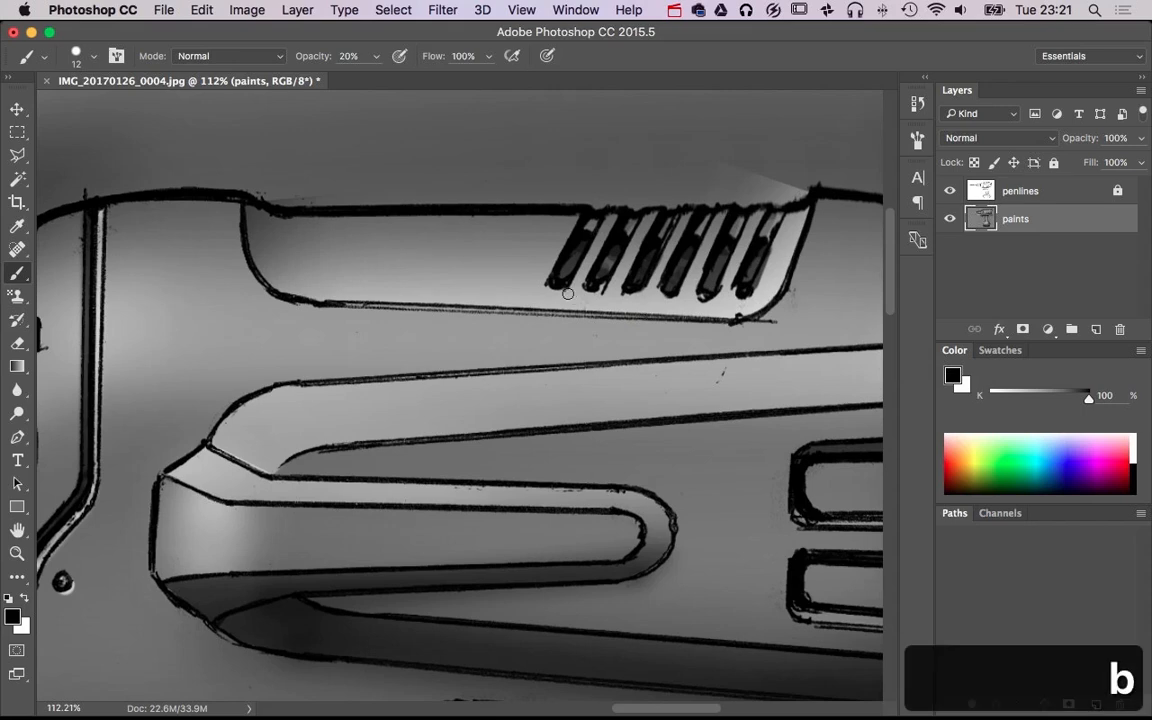
Paint white highlights under the lower ends of the front slanted vent slots at size 18, raising the opacity from 20% to 30%
key(x)
key(super+space)
drag(604, 291, 658, 285)
drag(550, 301, 557, 303)
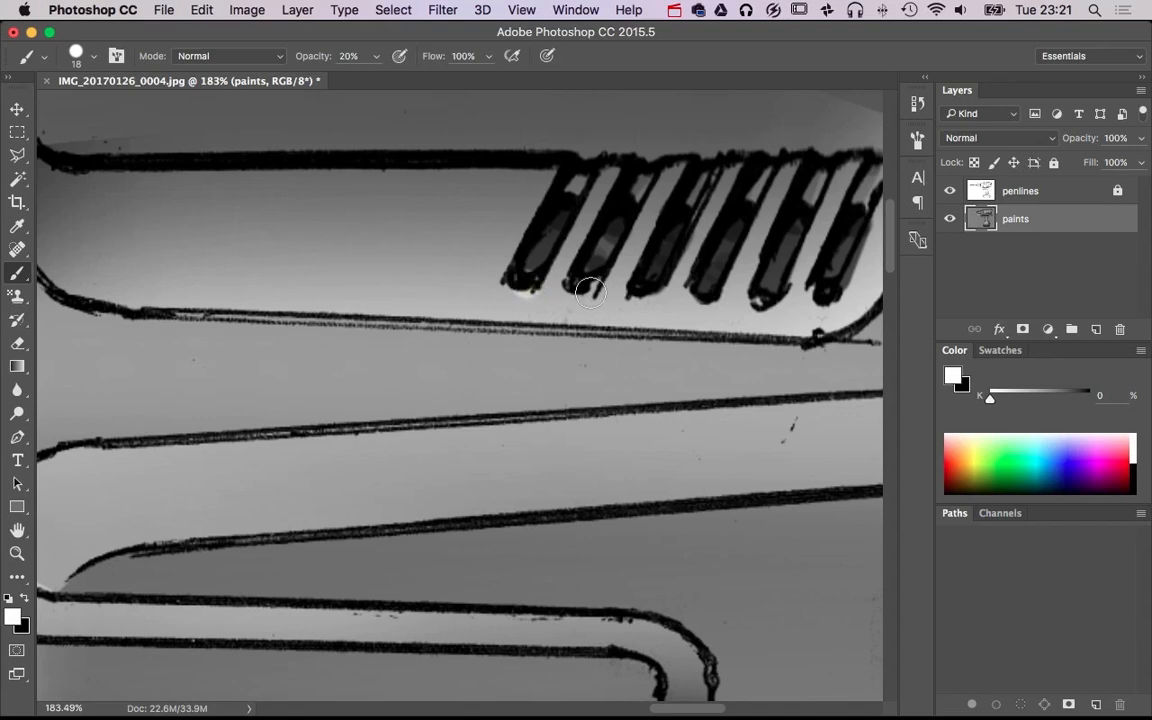
key(3)
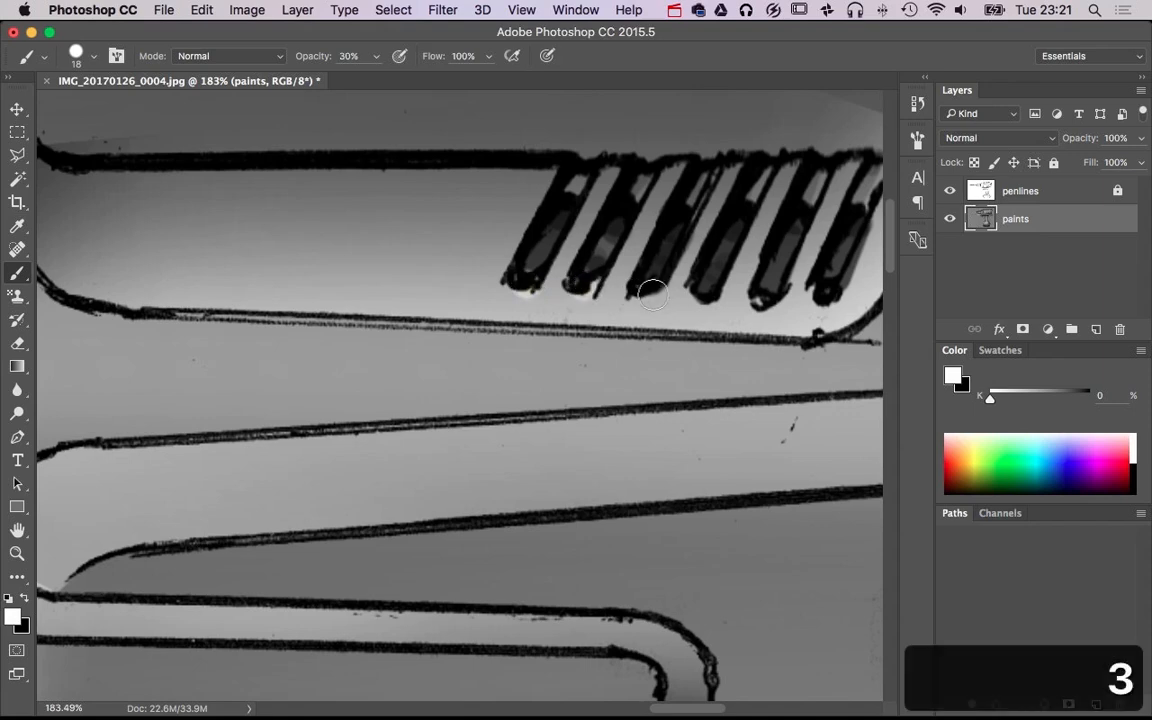
Add thin straight white highlights along the rear edges and lower ends of the slanted vent slots at size 5, using 20% and 30% opacity
mouse_move(608, 320)
mouse_down()
mouse_move(586, 320)
mouse_move(580, 300)
mouse_move(533, 296)
mouse_up()
key(2)
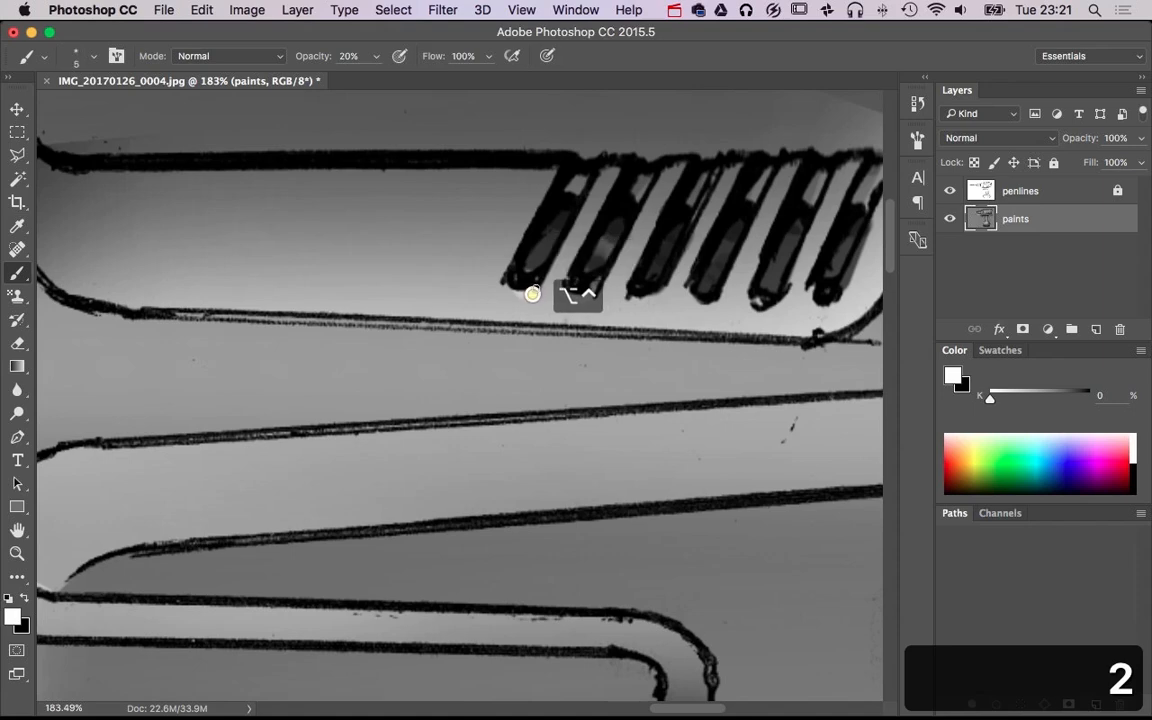
click(543, 288)
shift+click(601, 168)
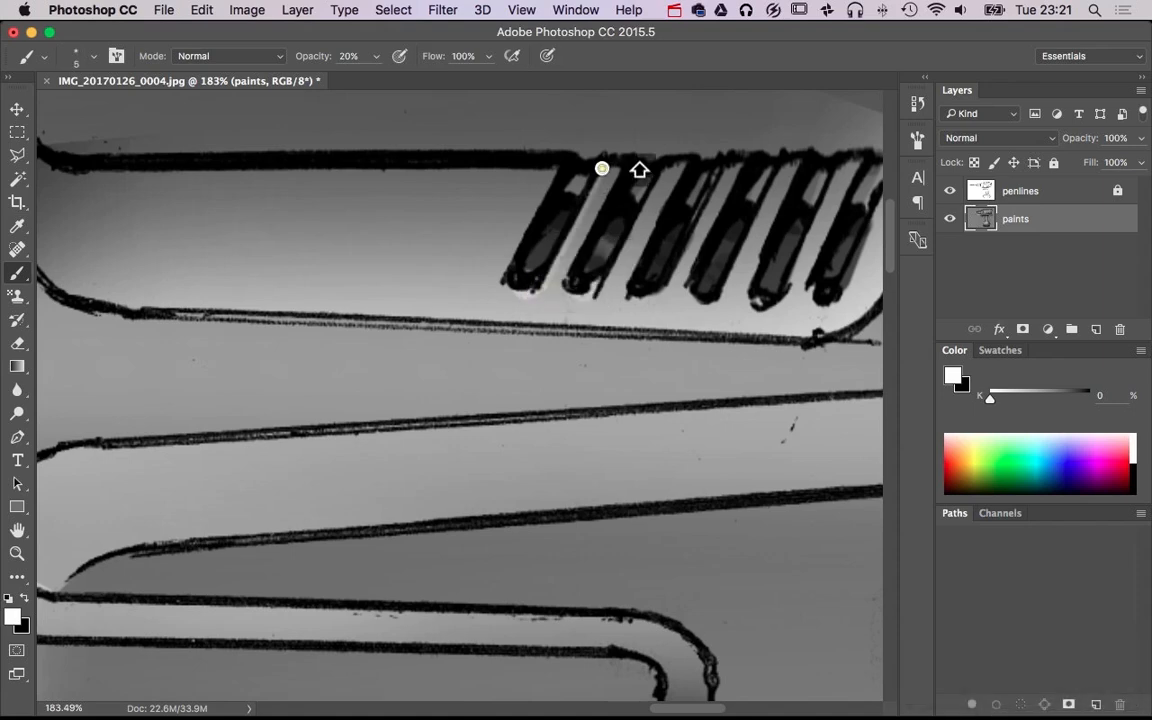
shift+click(598, 287)
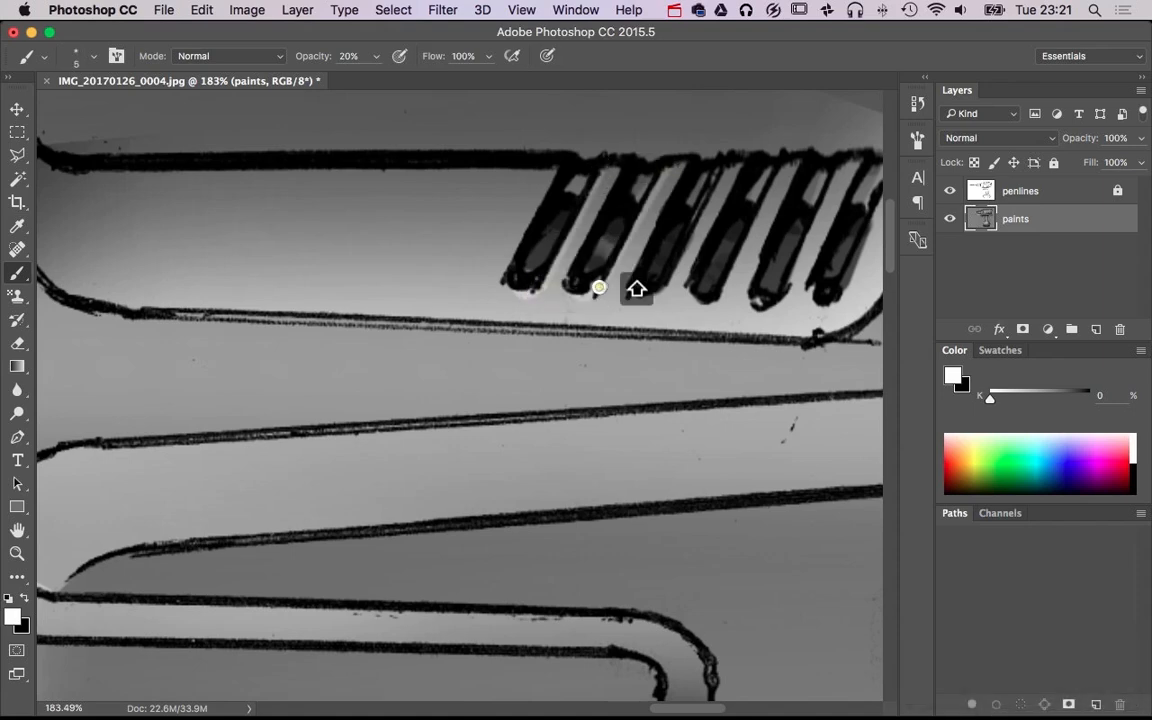
key(3)
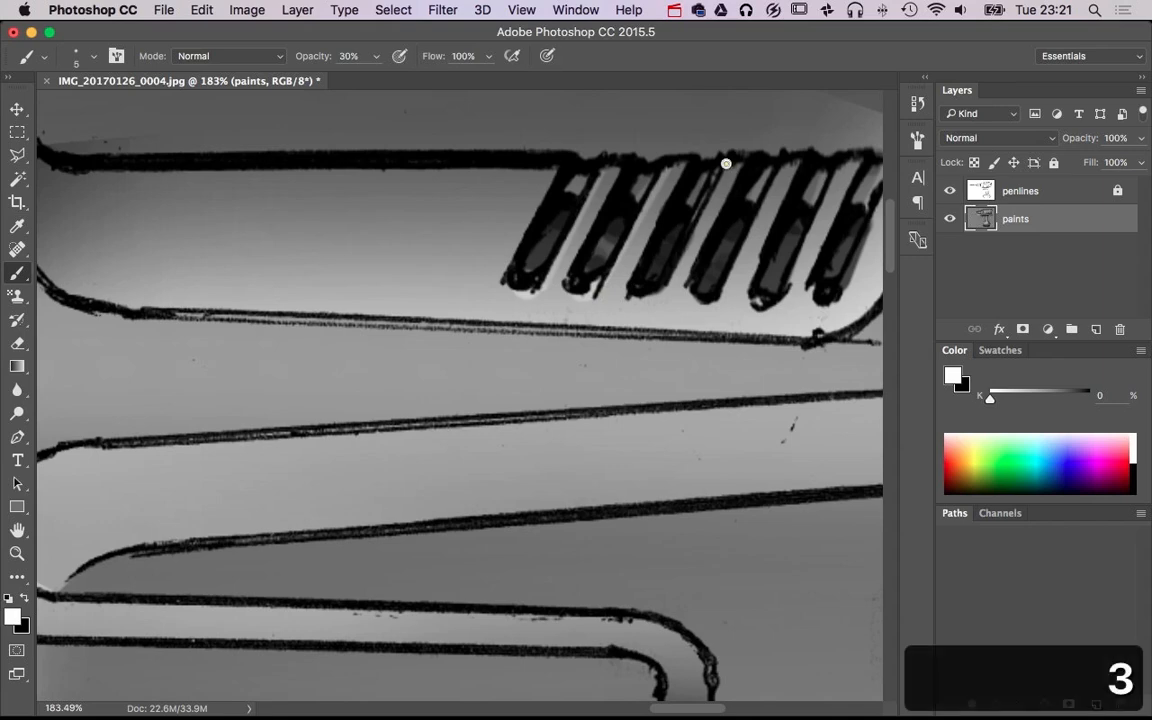
shift+click(667, 288)
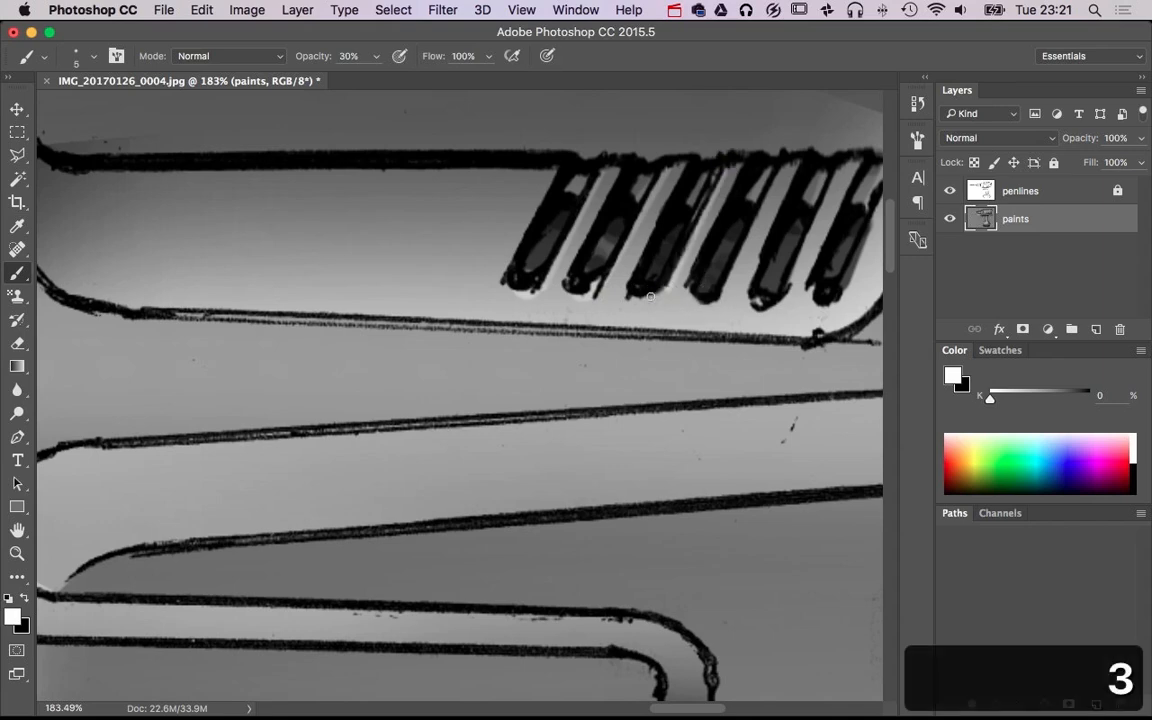
shift+click(650, 297)
shift+click(724, 295)
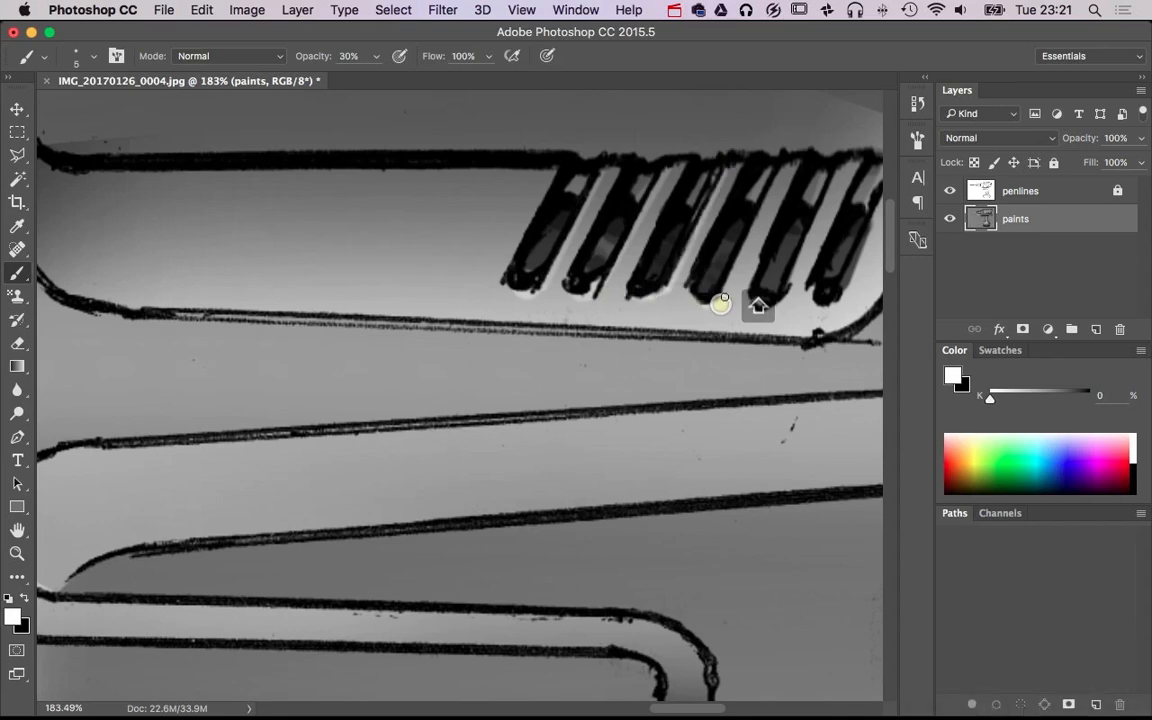
shift+click(784, 165)
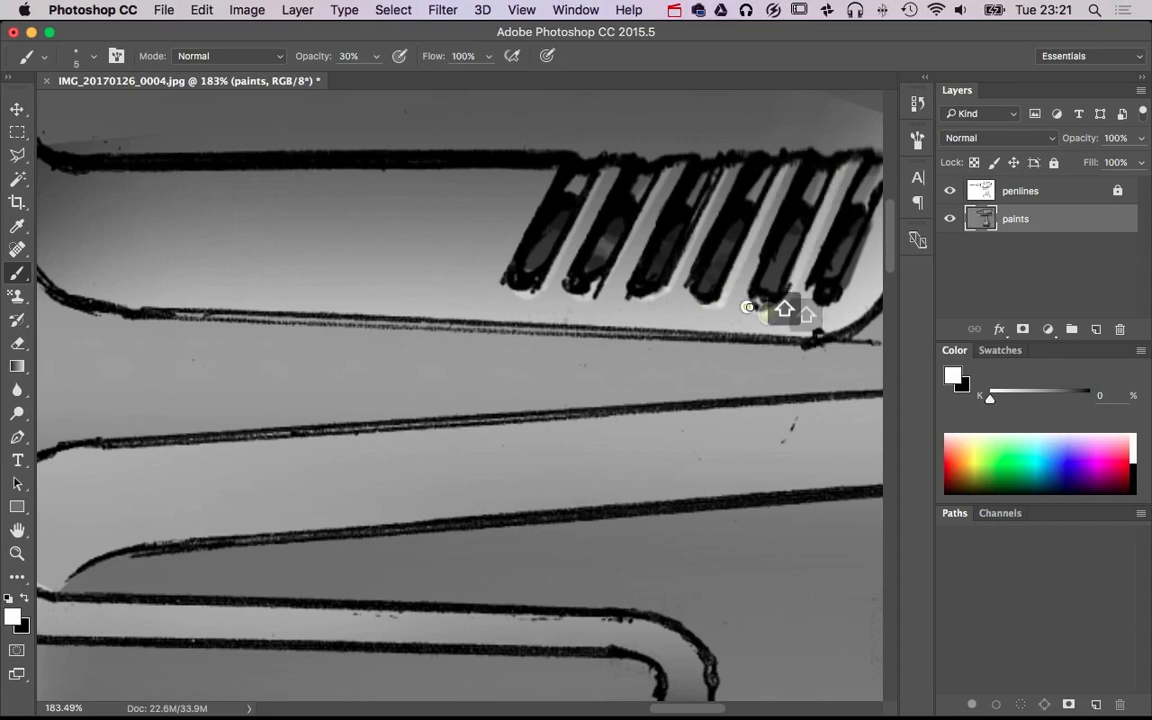
Highlight the inside rear edge of the recess around the slanted vents with a thin white line at size 5 and 30% opacity
drag(759, 318, 634, 318)
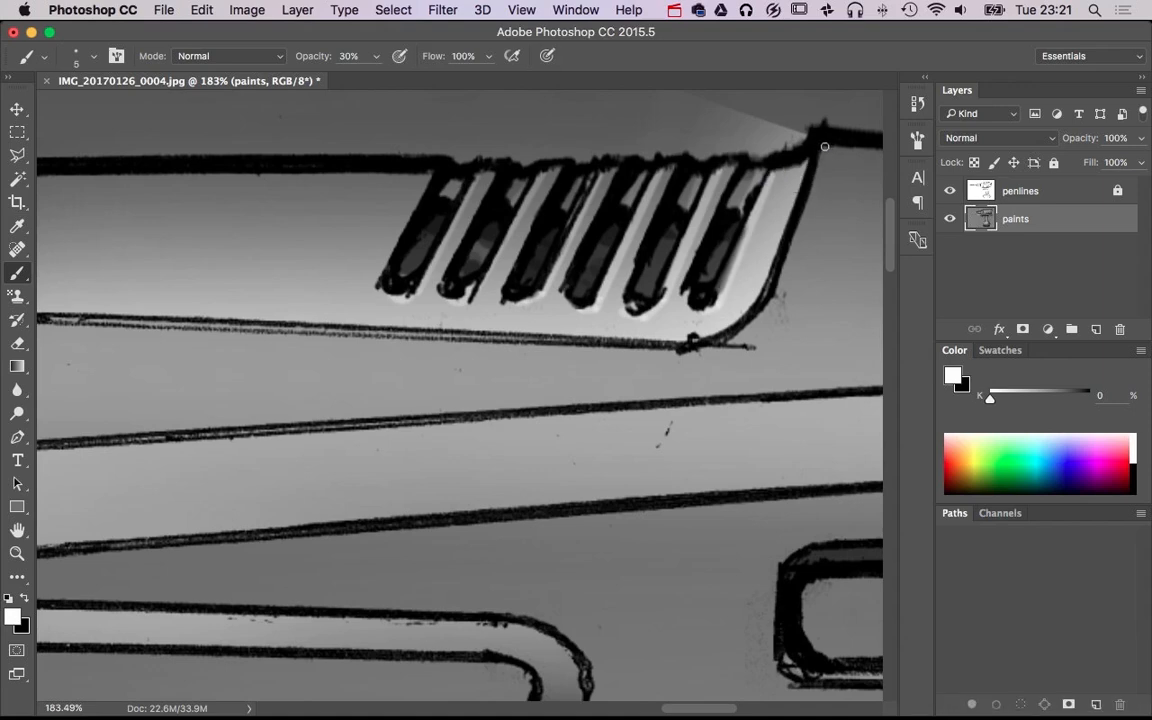
shift+click(773, 293)
alt+super+click(788, 397)
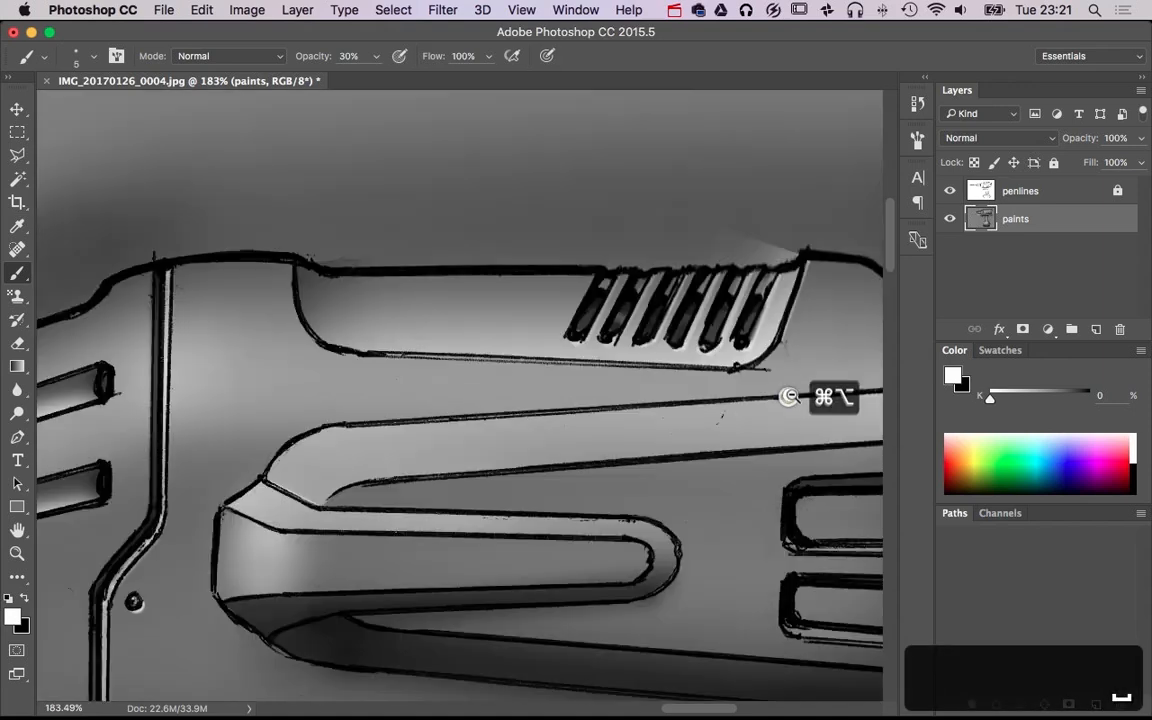
alt+super+click(790, 397)
alt+super+click(791, 397)
Add white highlights in the rear lower corners of the two rounded rear vents at size 19 and 30% opacity, undoing the last stroke
drag(773, 440, 619, 371)
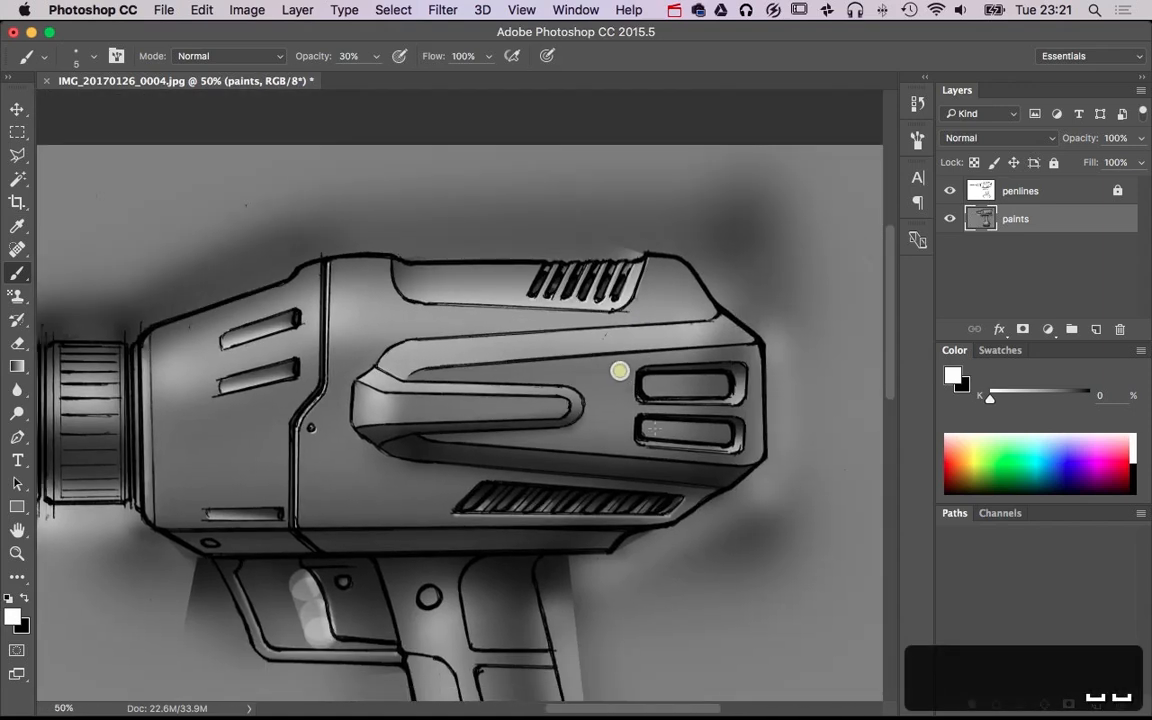
super+click(686, 465)
super+click(686, 465)
drag(778, 438, 782, 433)
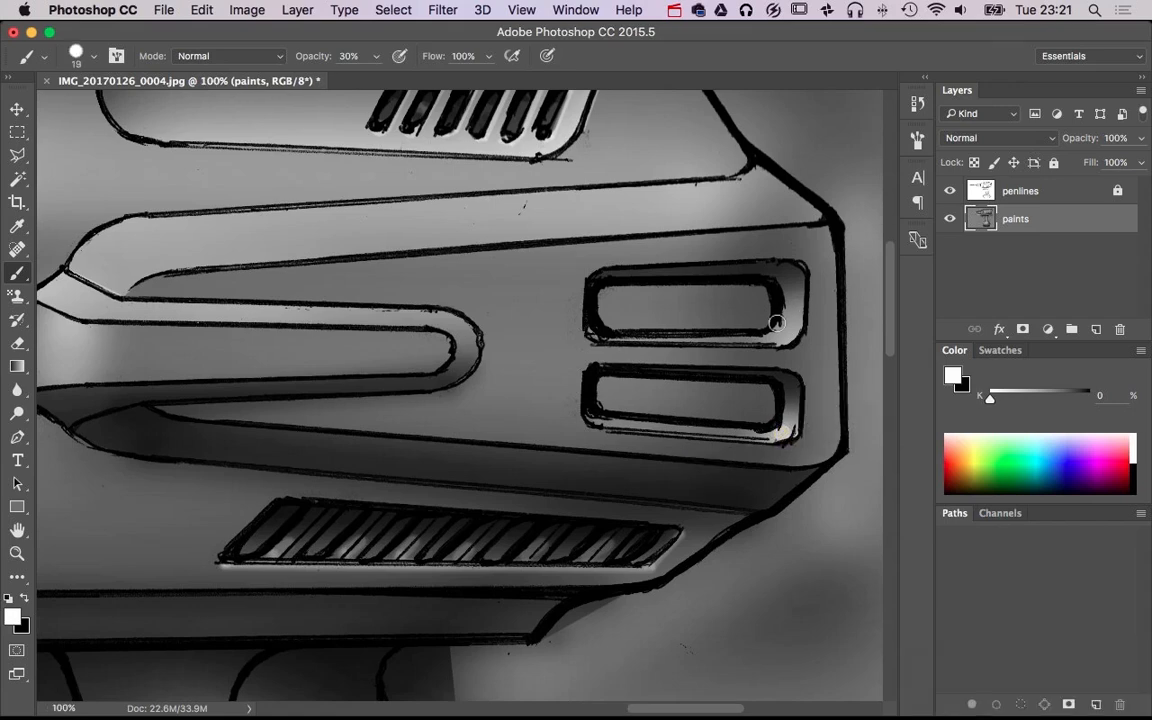
click(787, 335)
key(super+alt+z)
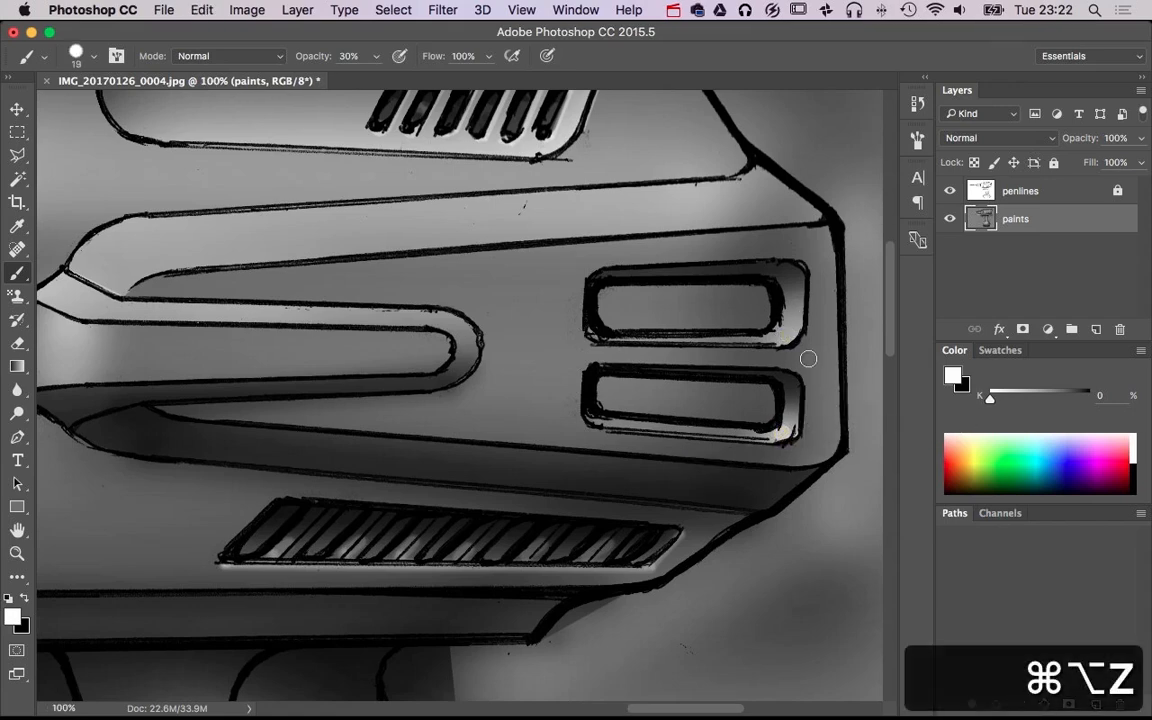
drag(765, 486, 847, 268)
alt+super+click(573, 499)
alt+super+click(573, 499)
Paint black into the gaps on both sides of the ribbed chuck collar and white along its front rim, at size 19 and 30% opacity
drag(558, 370, 711, 375)
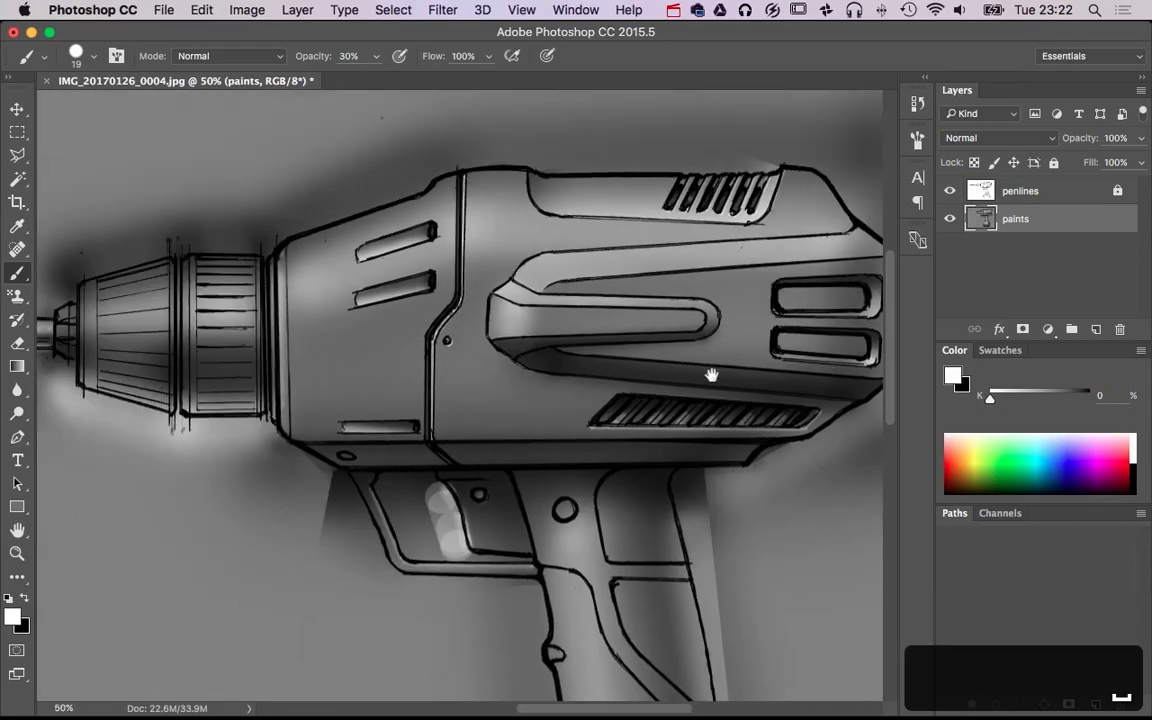
super+click(300, 370)
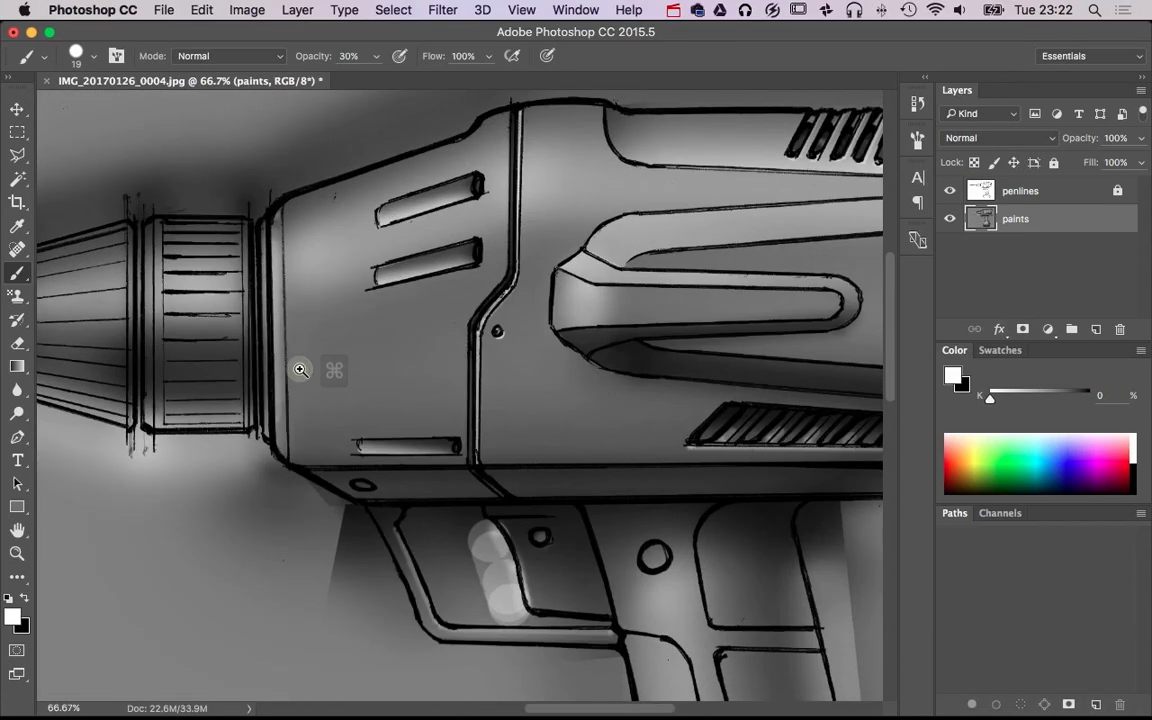
key(x)
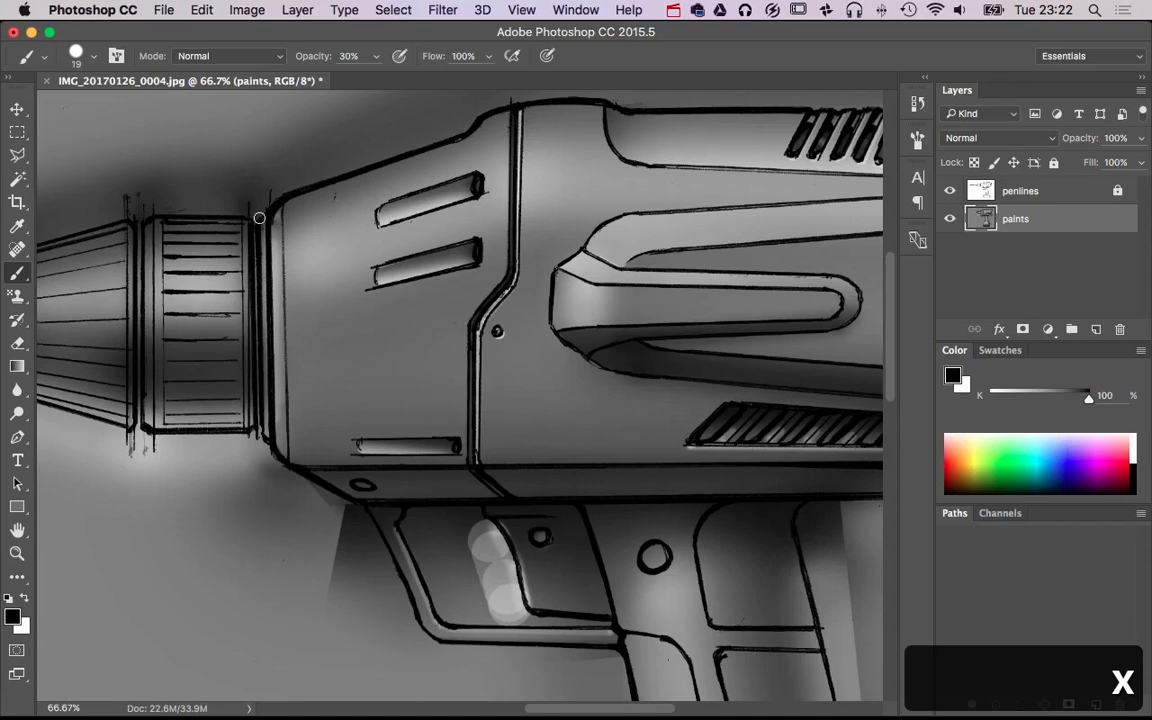
shift+click(251, 437)
key(x)
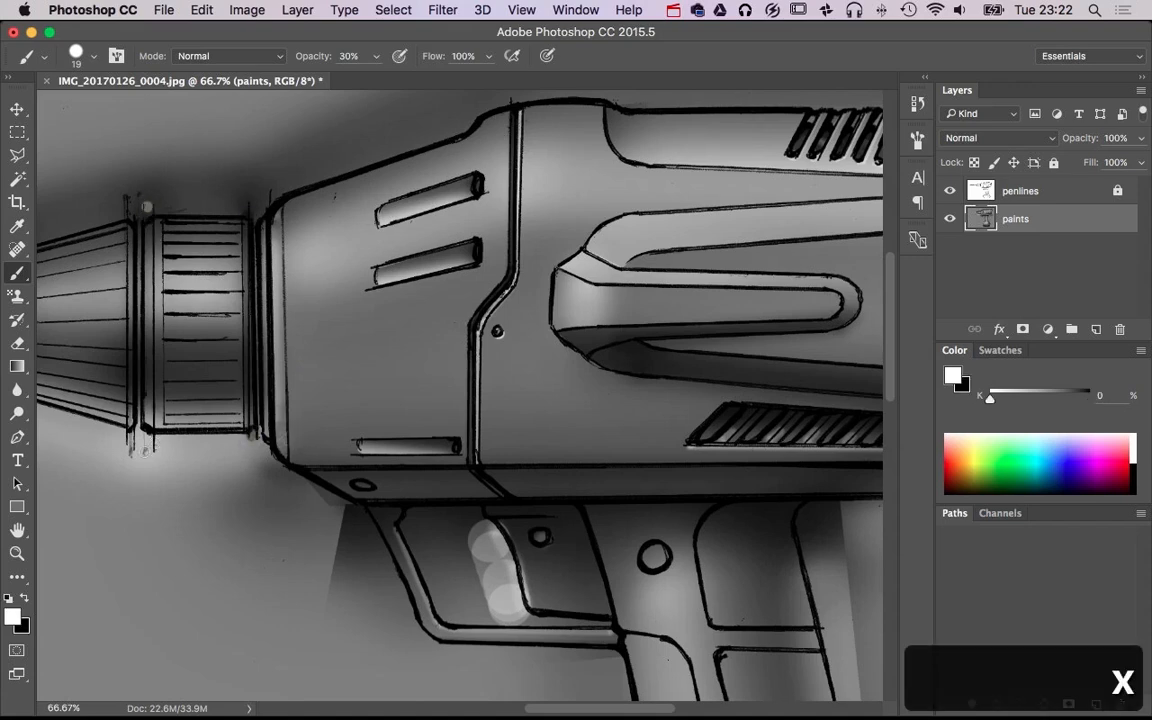
key(x)
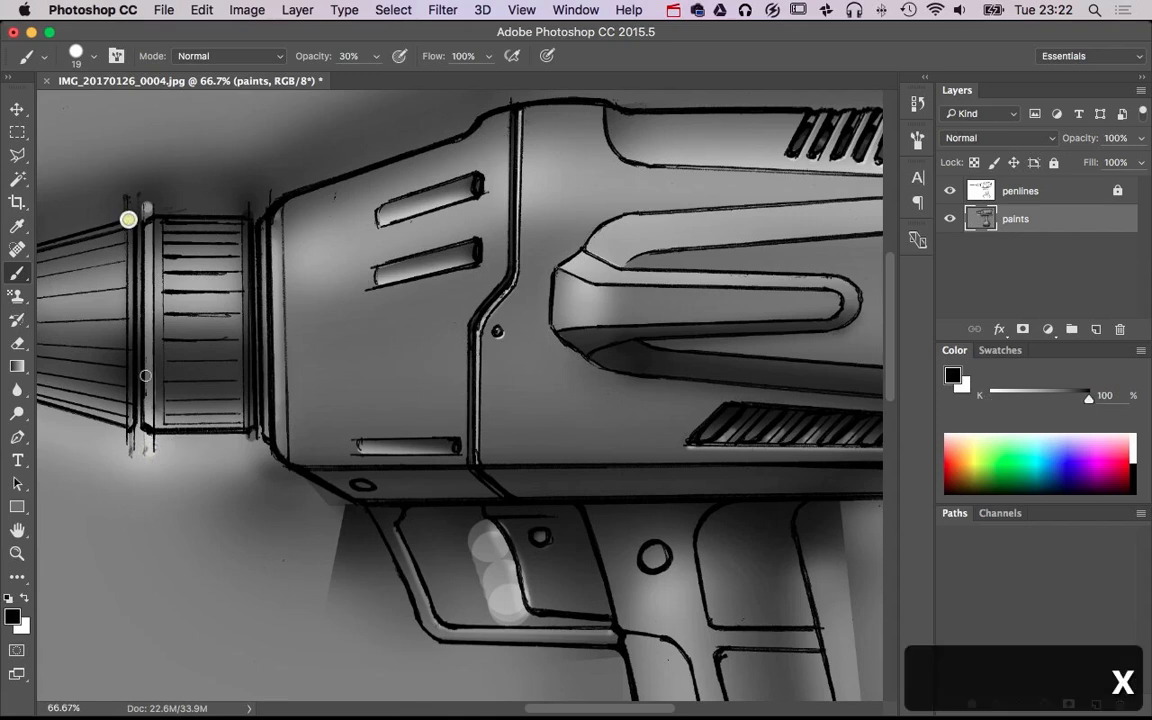
shift+click(131, 437)
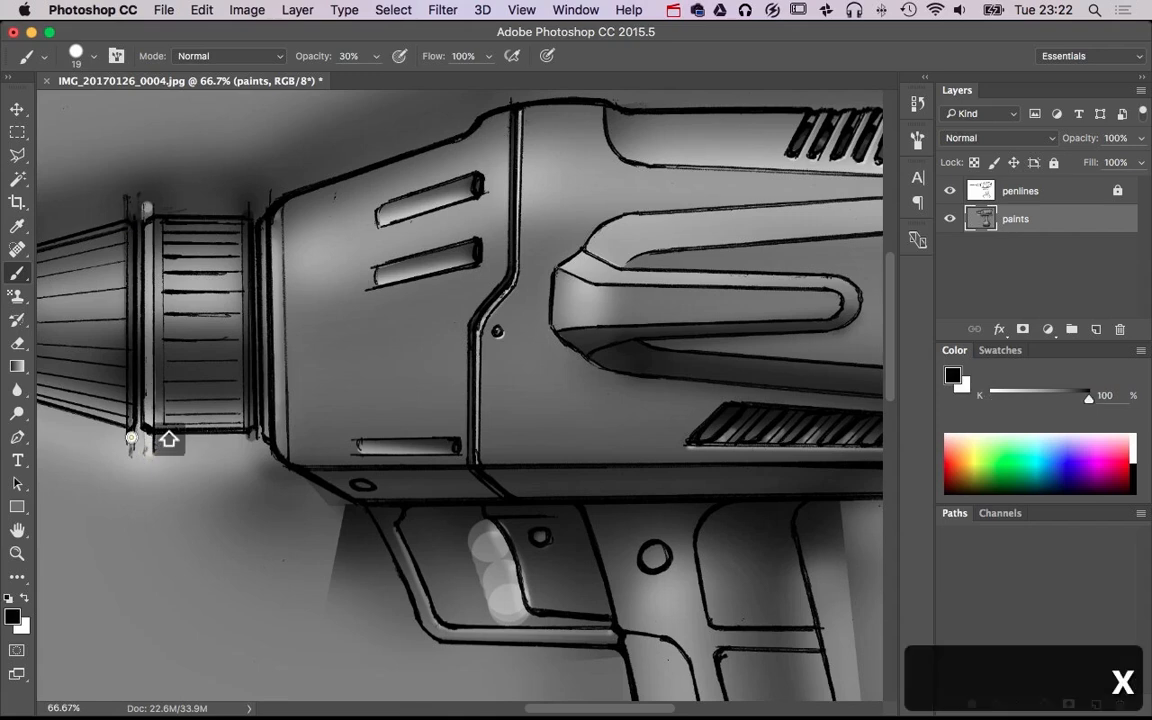
Select the penlines layer and unlock it for editing the chuck linework
alt+super+click(238, 457)
alt+super+click(238, 457)
key(space)
drag(296, 476, 520, 405)
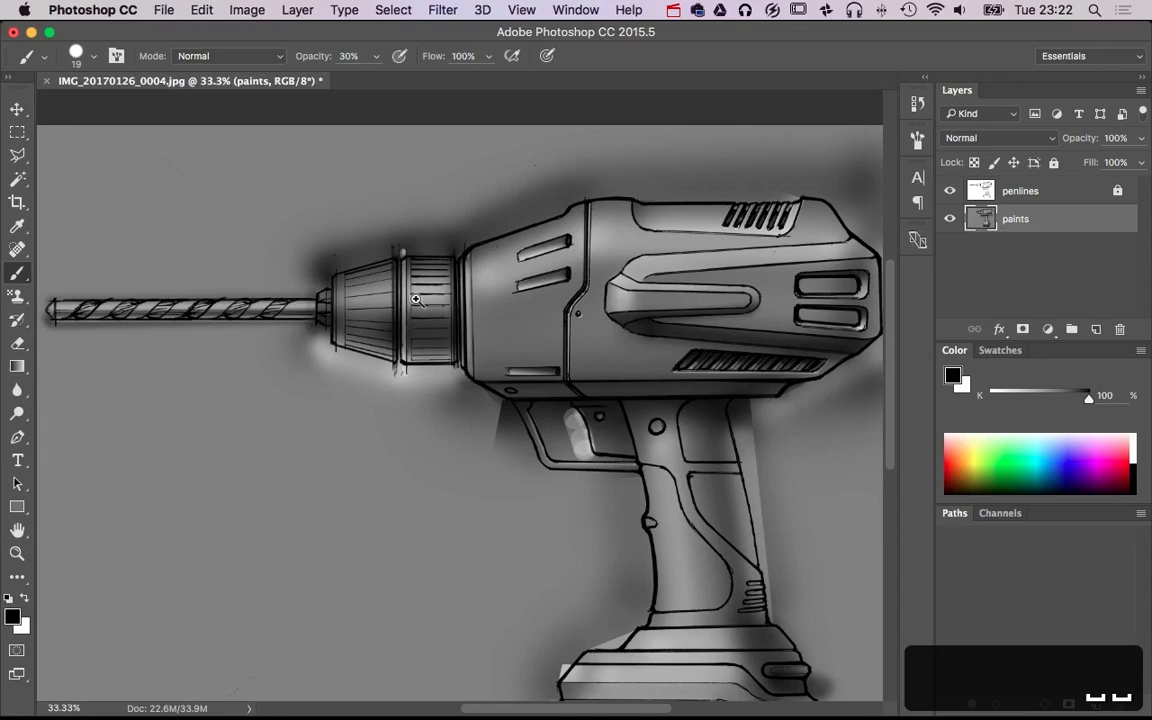
super+click(416, 300)
super+click(416, 300)
super+click(416, 300)
click(1005, 188)
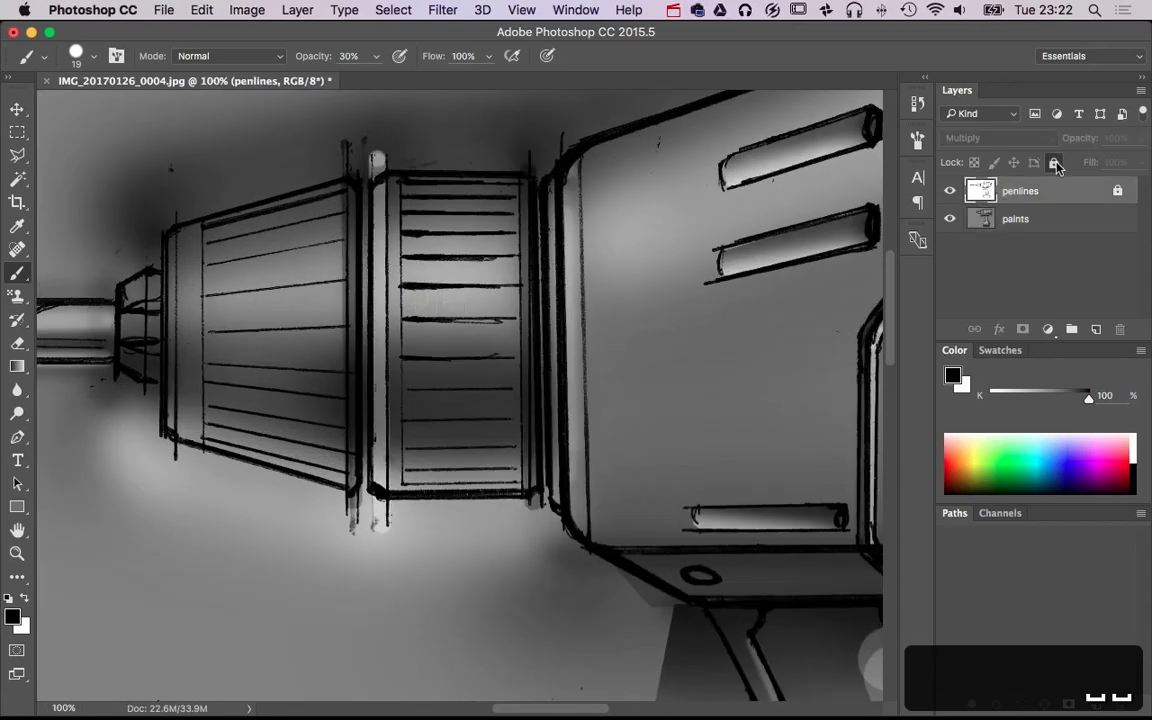
click(1053, 164)
Draw short black lines bridging the gaps between the chuck sections and the housing on the penlines layer, at size 7 and 100% opacity
super+click(360, 249)
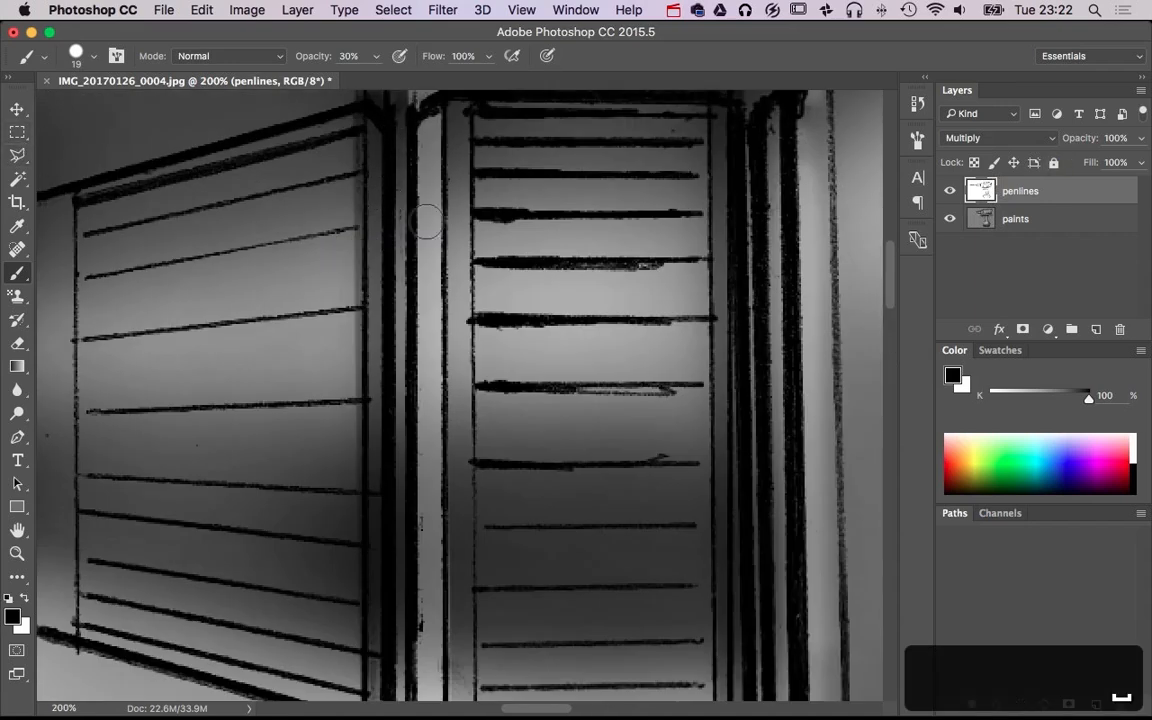
ctrl+alt+drag(421, 221, 418, 224)
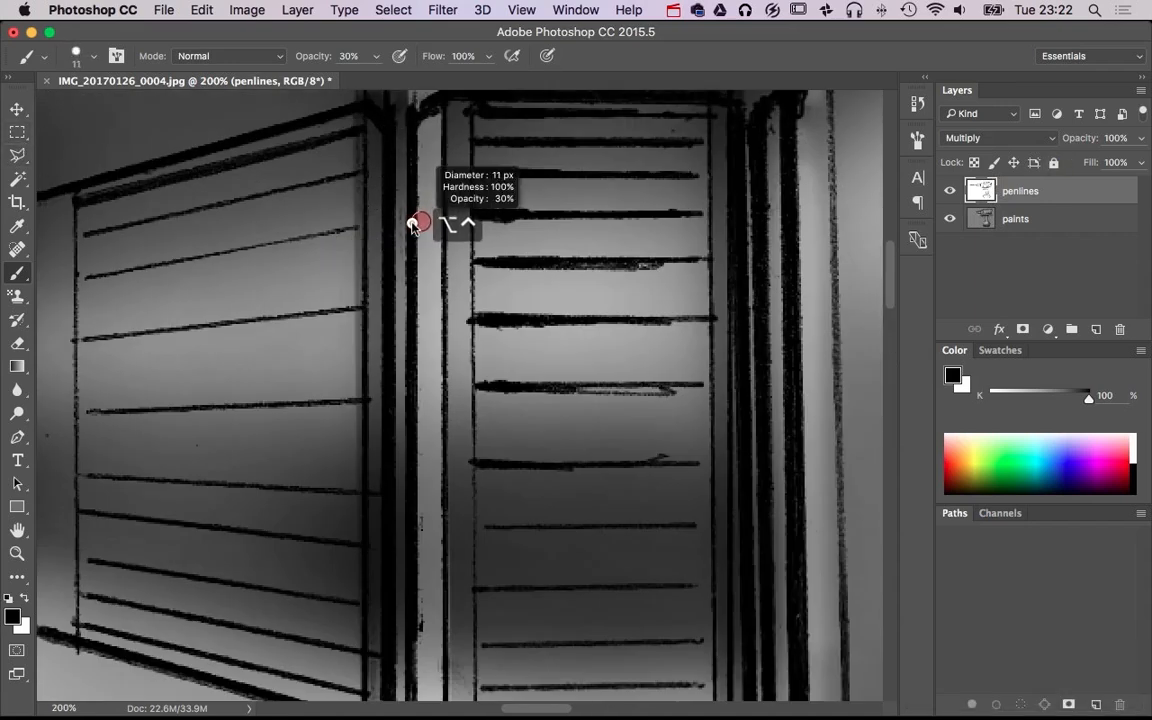
key(0)
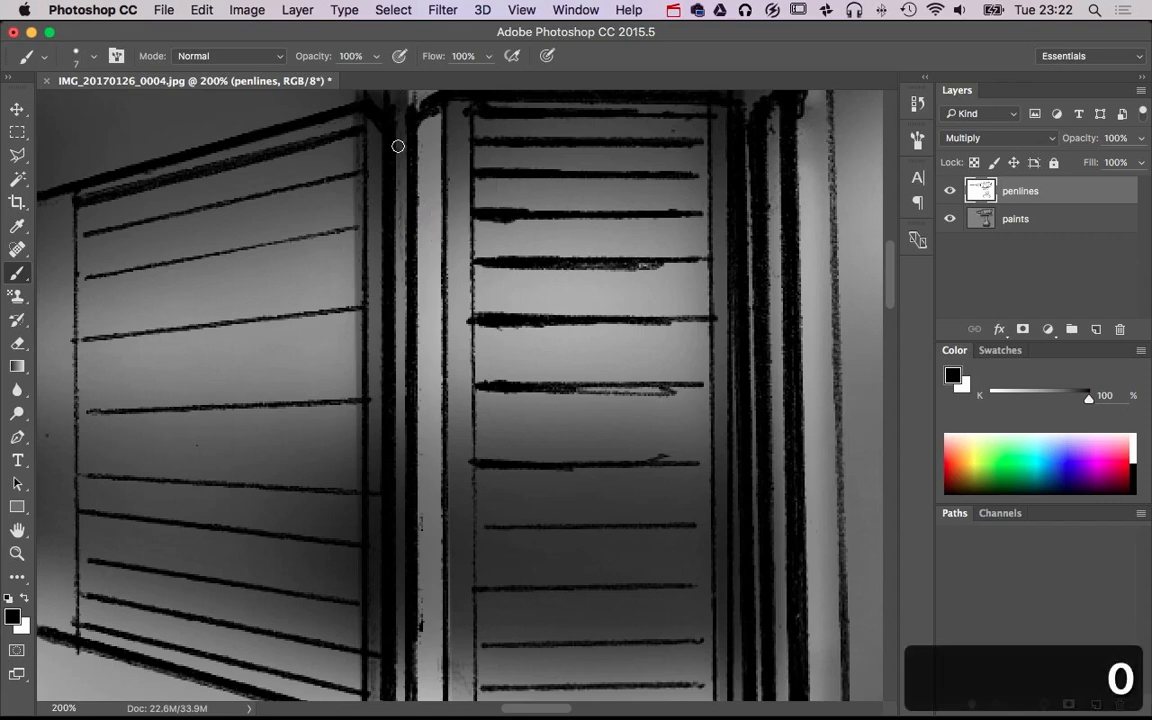
scroll(466, 147, down, 5)
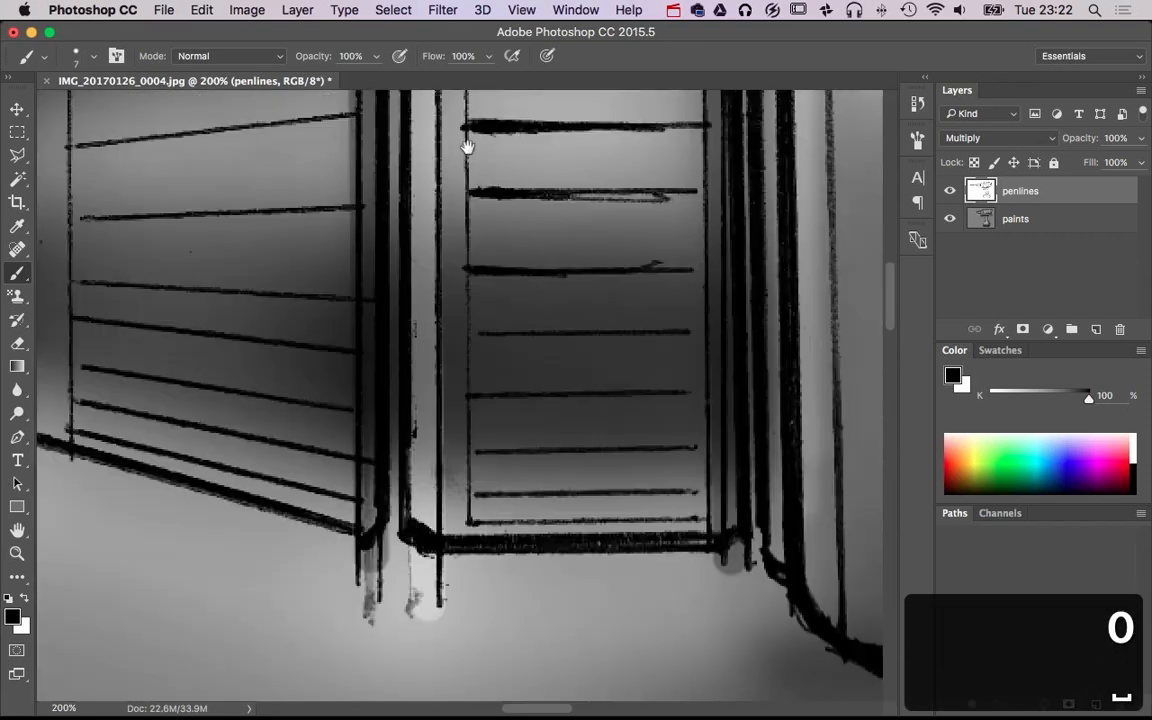
drag(380, 503, 401, 502)
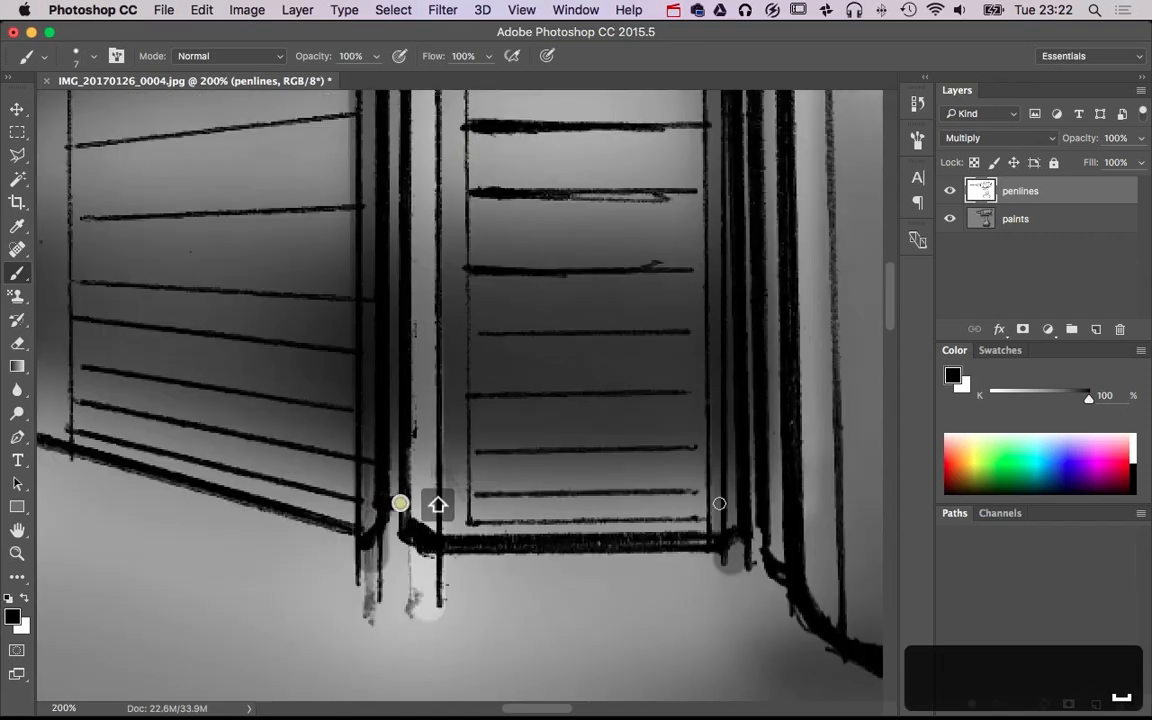
drag(750, 499, 789, 542)
key(space)
drag(787, 271, 795, 483)
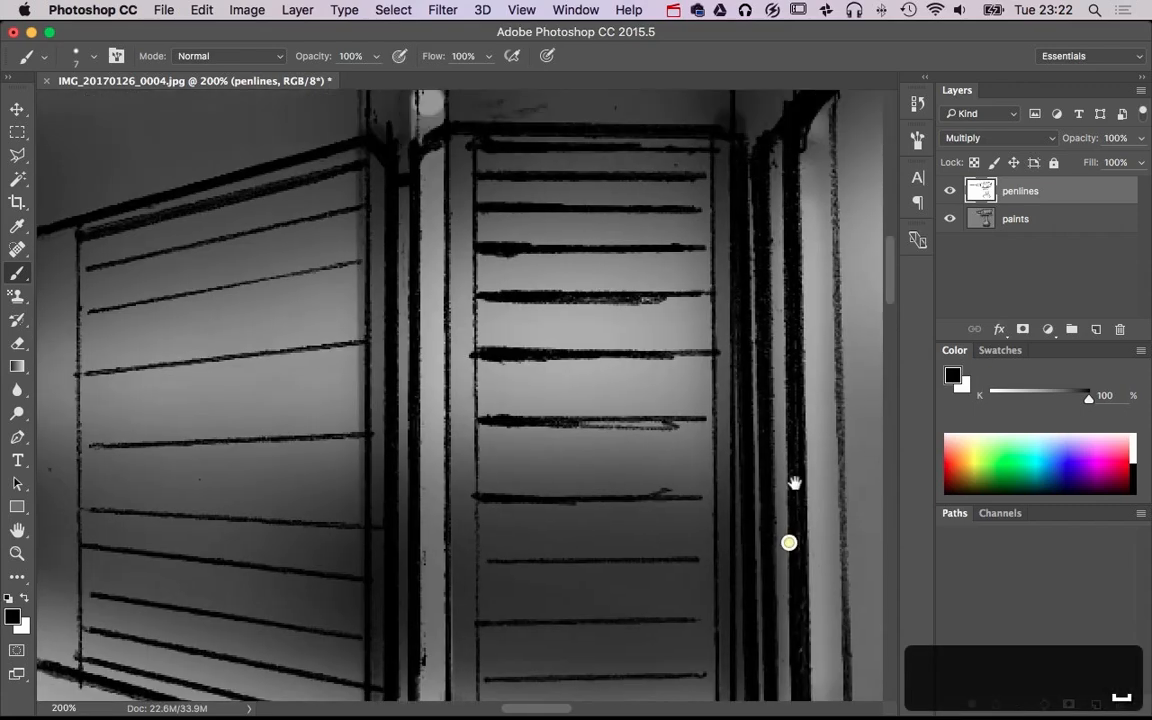
alt+super+click(692, 320)
alt+super+click(692, 320)
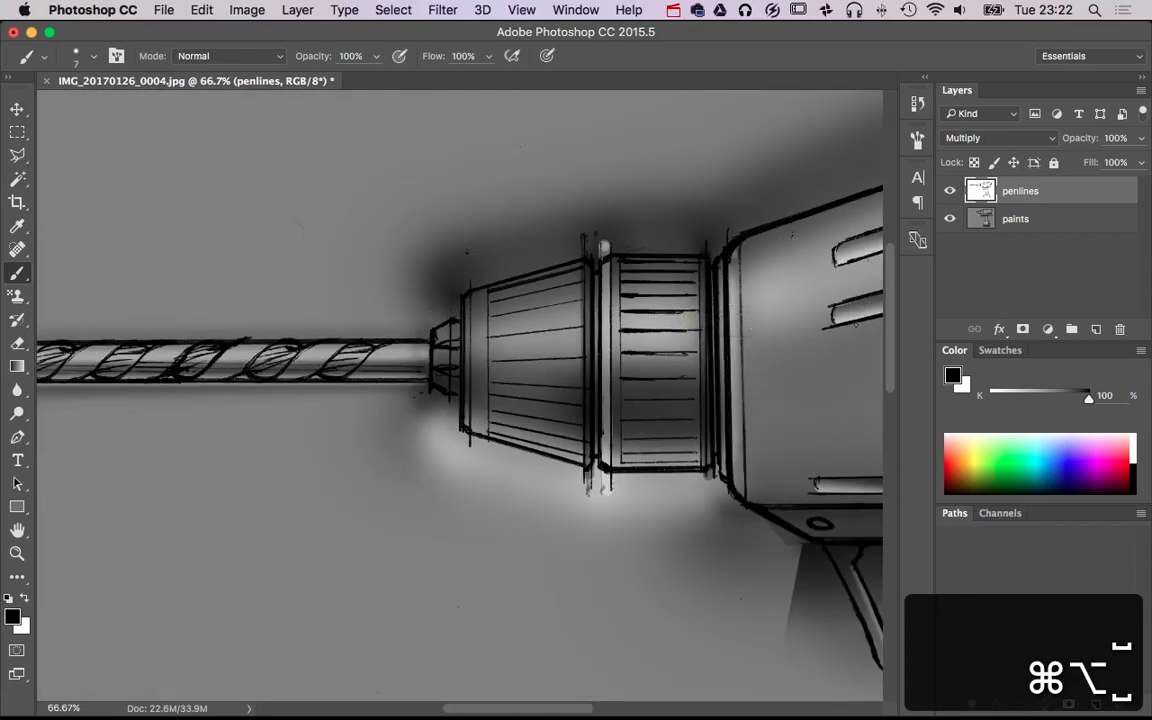
Lock the penlines layer again and set up a black brush at size 7 and 30% opacity on the paints layer
click(974, 162)
click(998, 218)
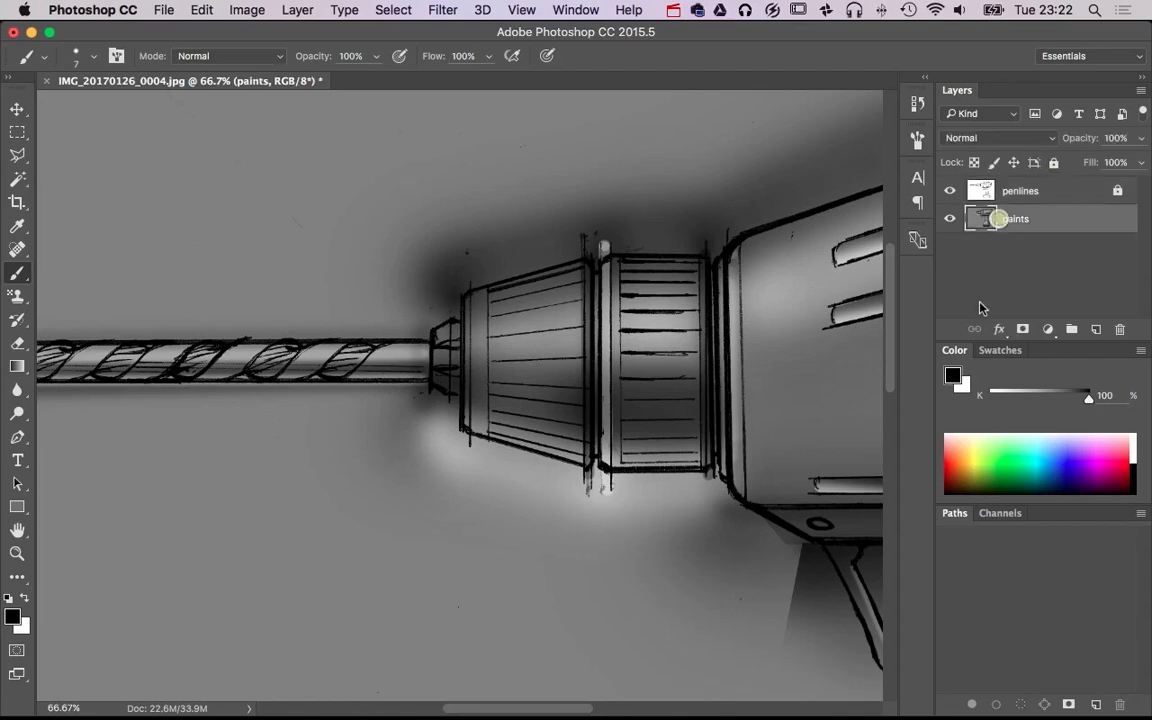
key(b)
ctrl+alt+click(597, 258)
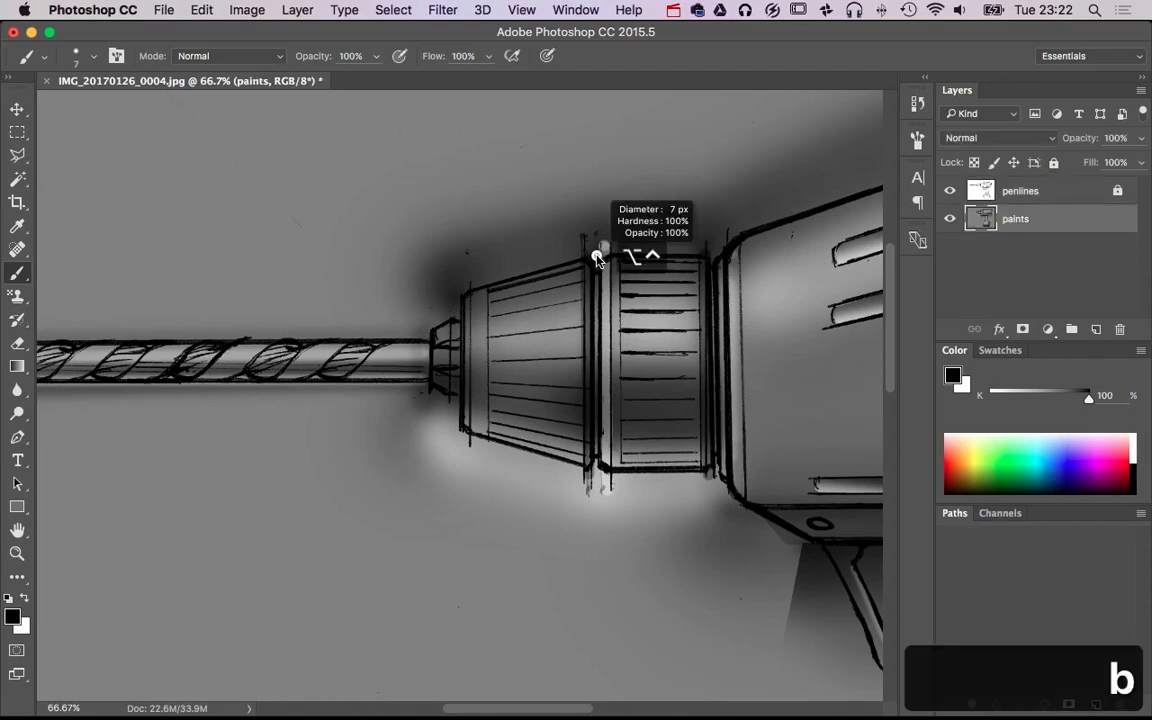
key(3)
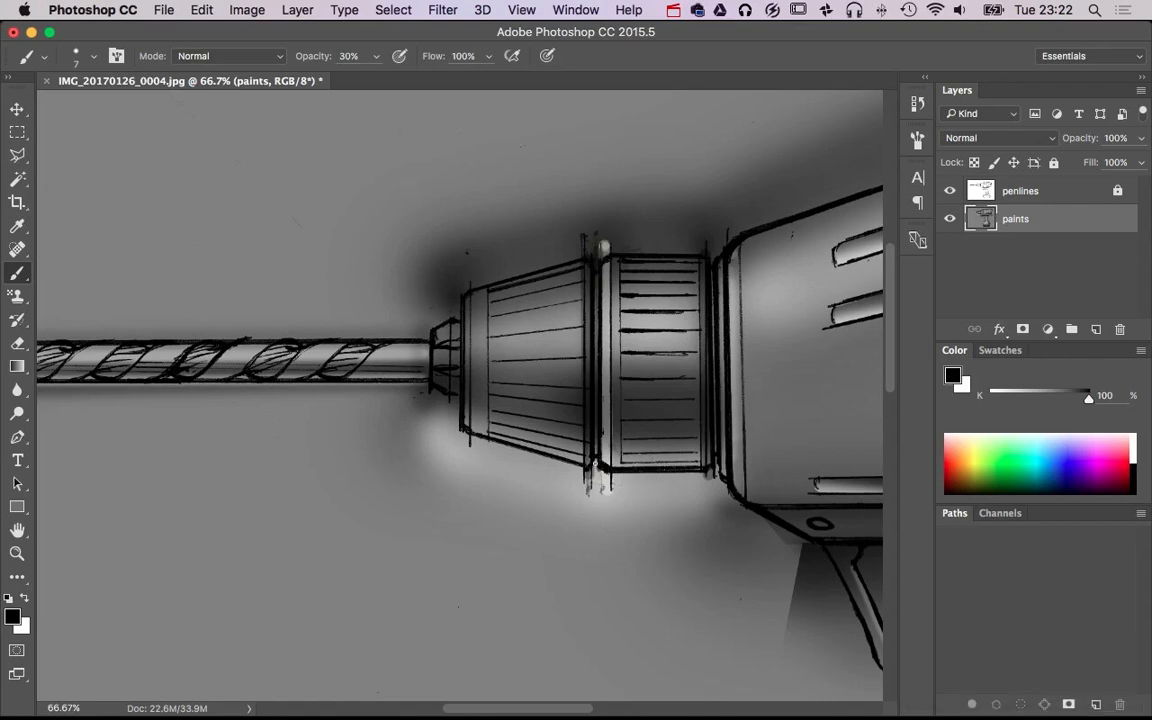
Paint thin black shadow lines along the seams on both sides of the ribbed chuck collar, at size 7 and 30% opacity
shift+click(595, 463)
shift+click(595, 463)
shift+click(717, 468)
shift+click(711, 260)
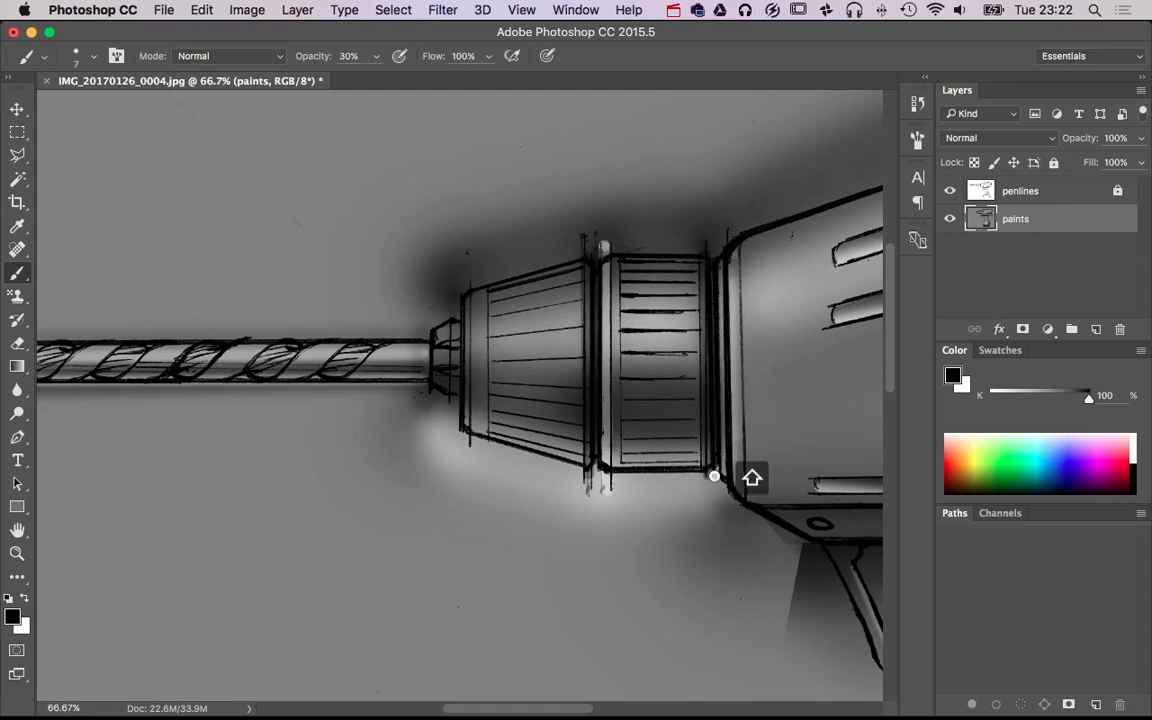
alt+super+click(666, 470)
alt+super+click(666, 470)
alt+super+click(666, 470)
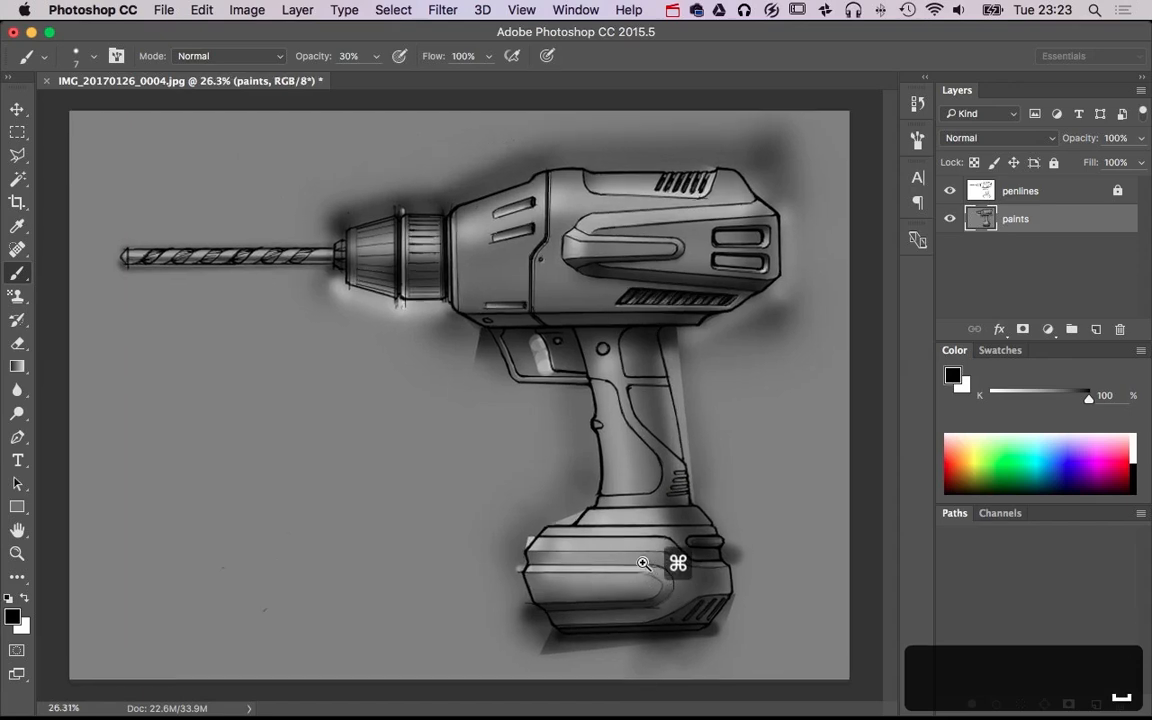
Paint white highlights just under the battery base's two uppermost edge lines with a size 17 brush, first at 30%, the second at 21% opacity
drag(650, 558, 700, 558)
scroll(552, 562, right, 5)
scroll(552, 562, up, 1)
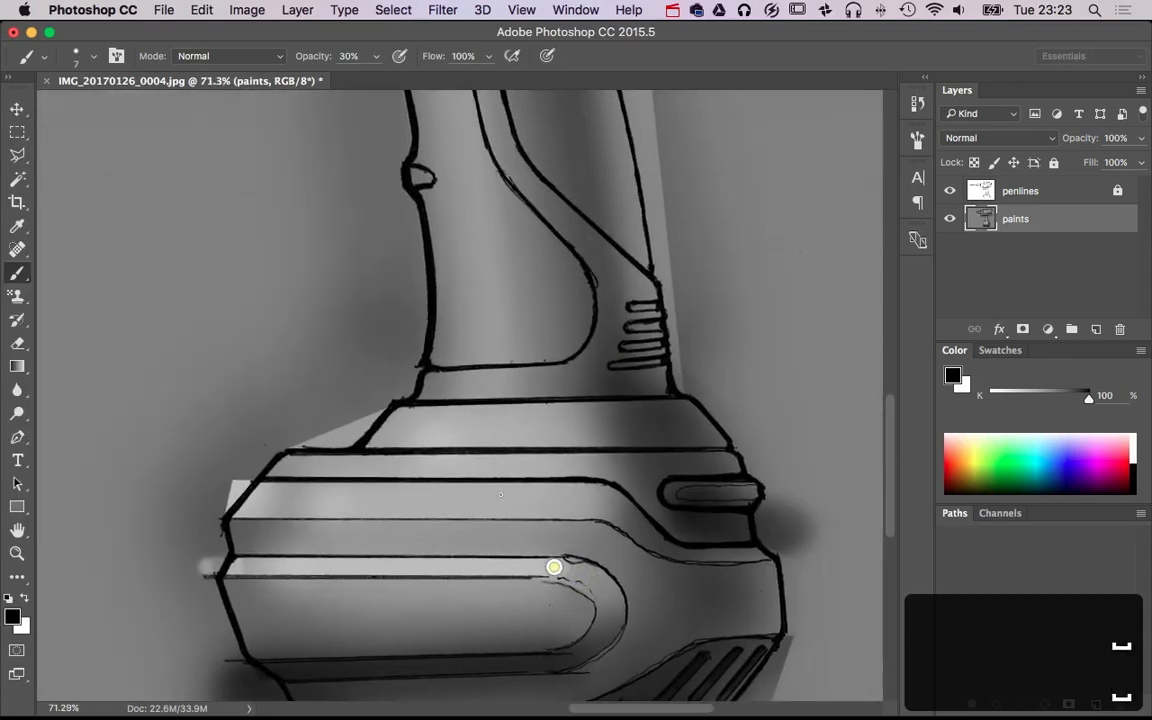
drag(400, 450, 417, 450)
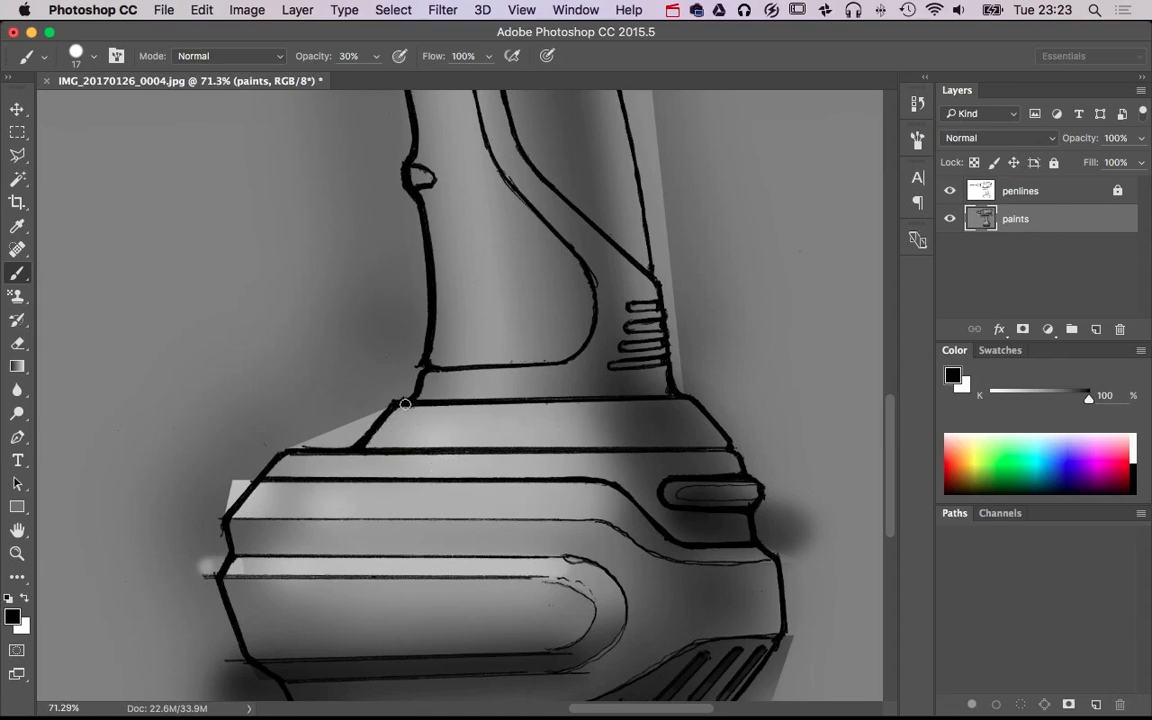
key(x)
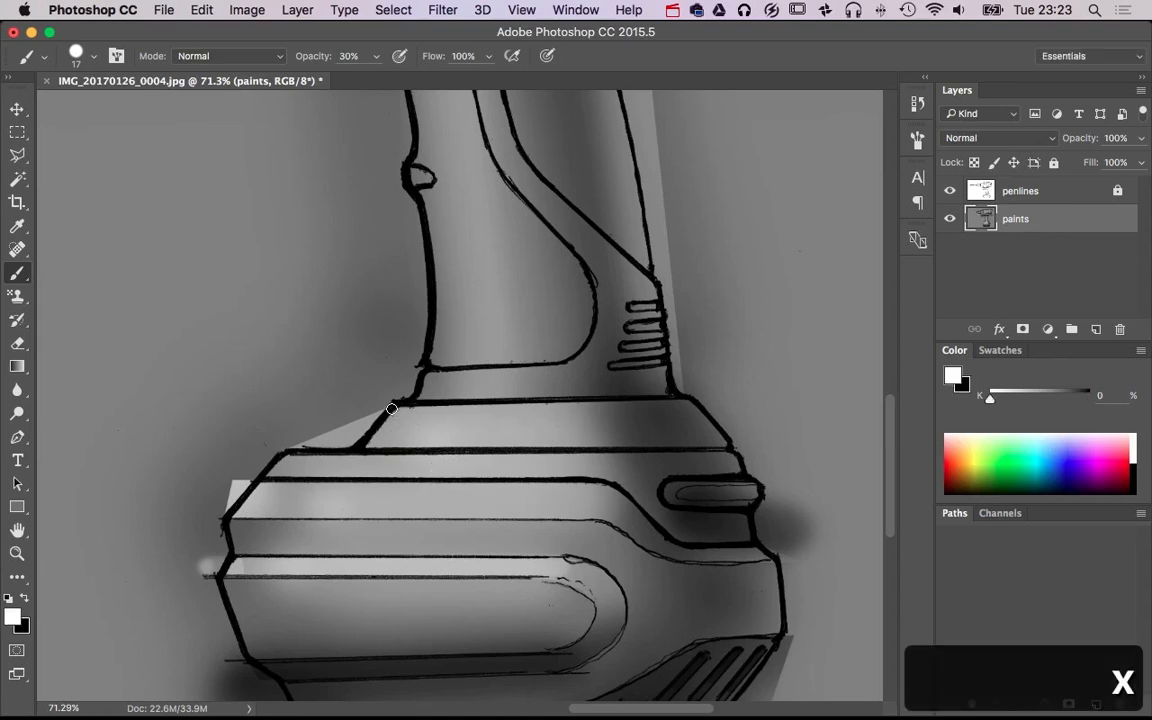
shift+click(690, 401)
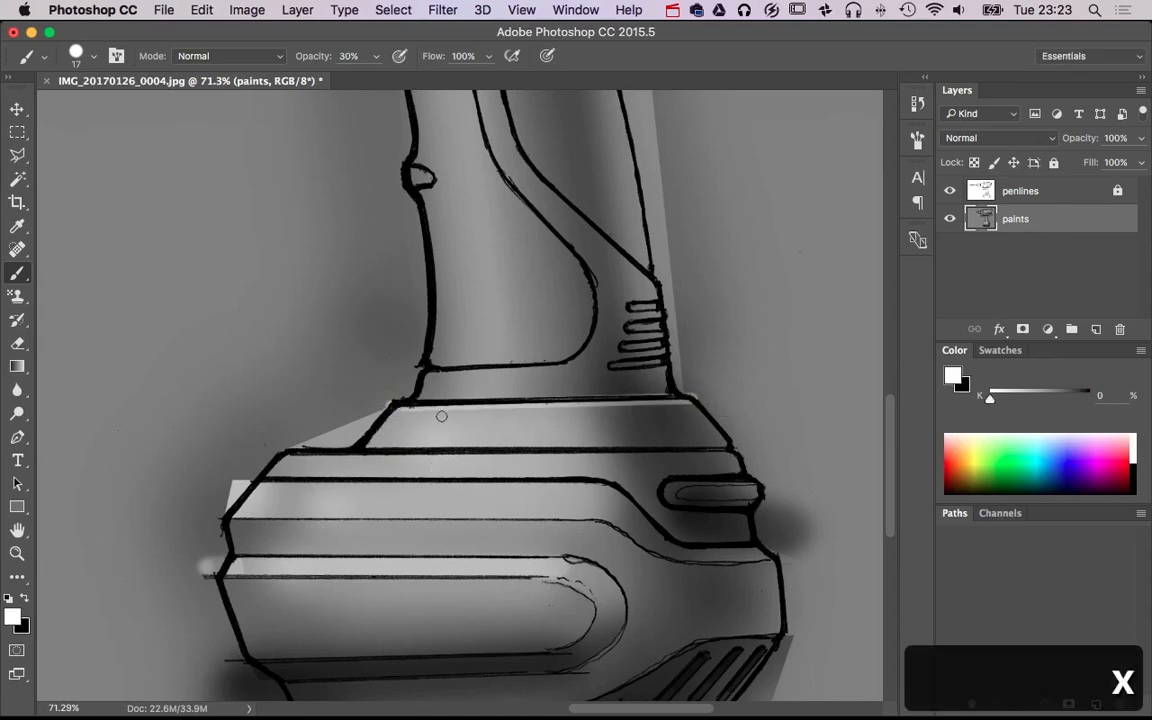
key(2)
key(1)
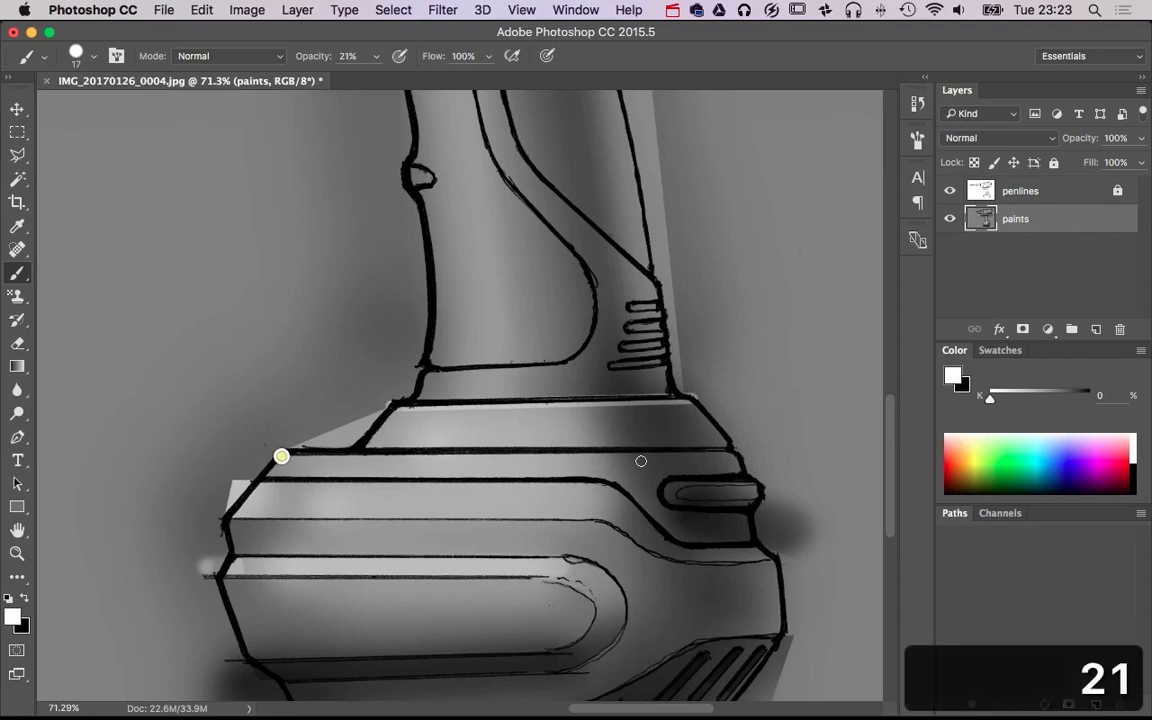
Paint a black shadow line just above the second edge line of the battery base, at size 17 and 21% opacity
key(x)
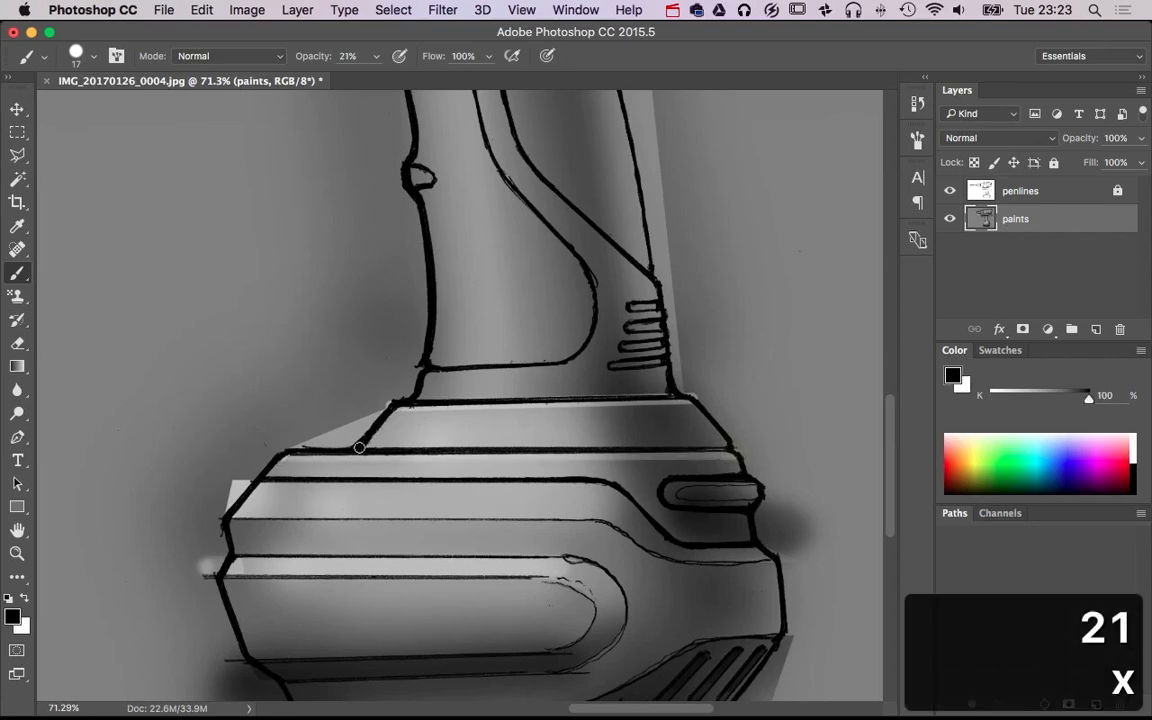
click(743, 447)
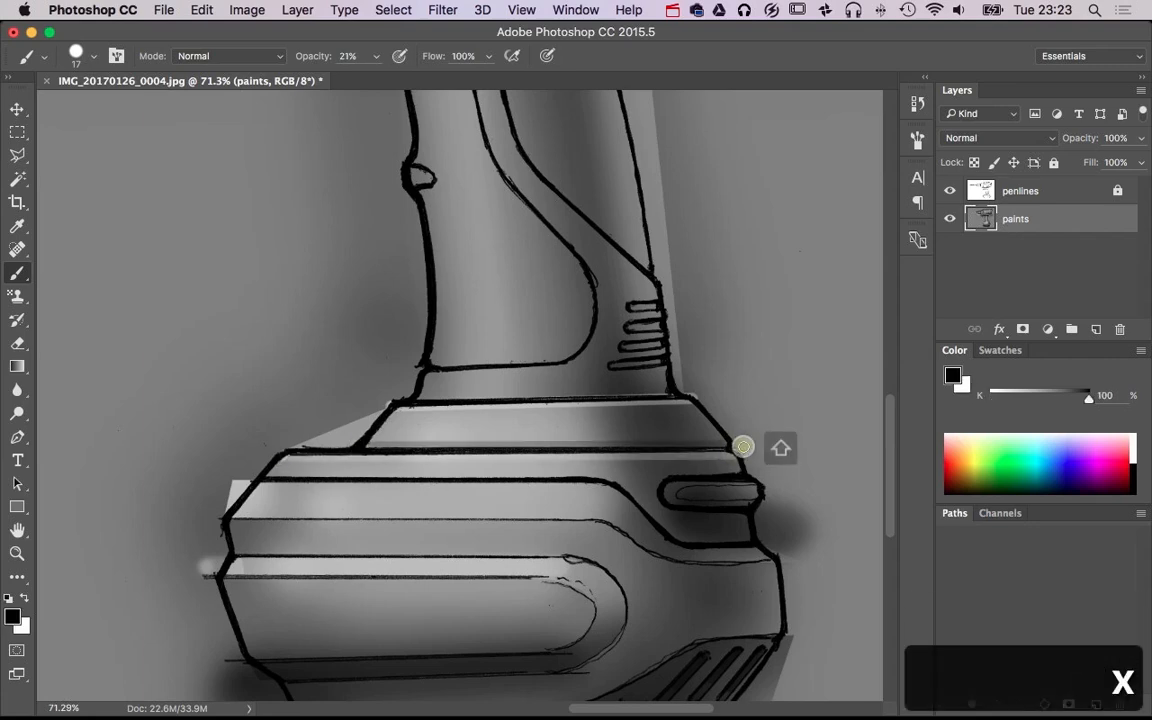
shift+click(349, 444)
Paint white highlights along the upper edge and rounded end of the pill-shaped latch on the battery base, at 21% opacity
alt+super+click(748, 455)
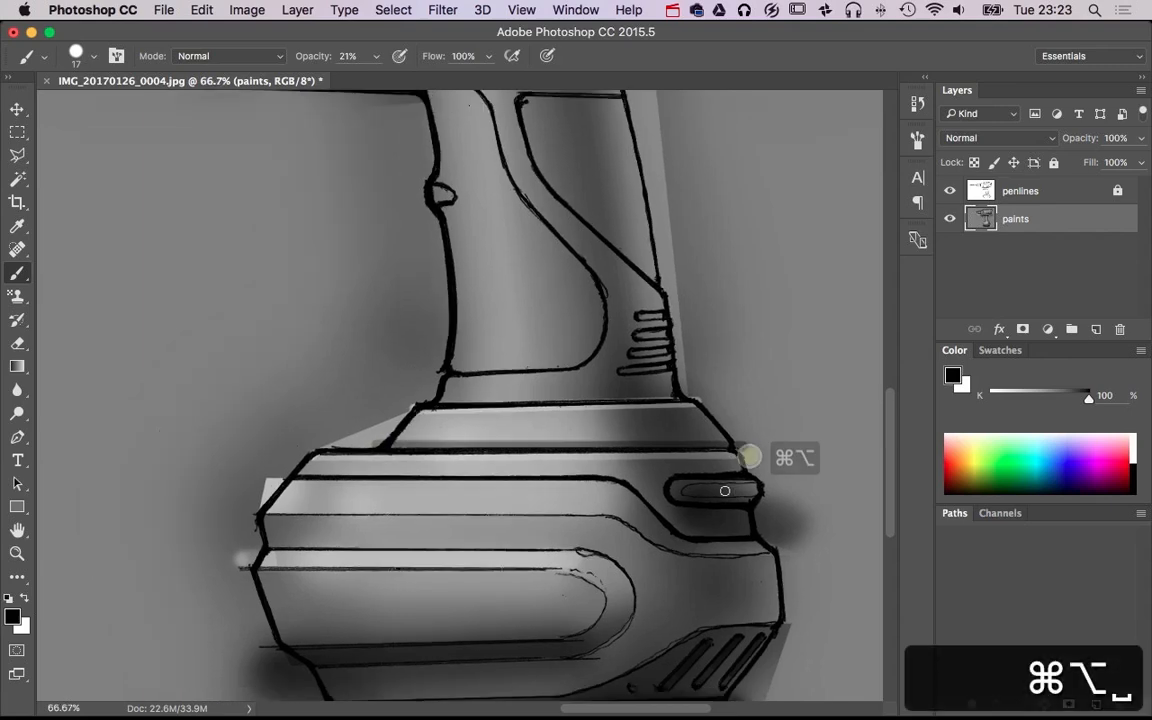
key(x)
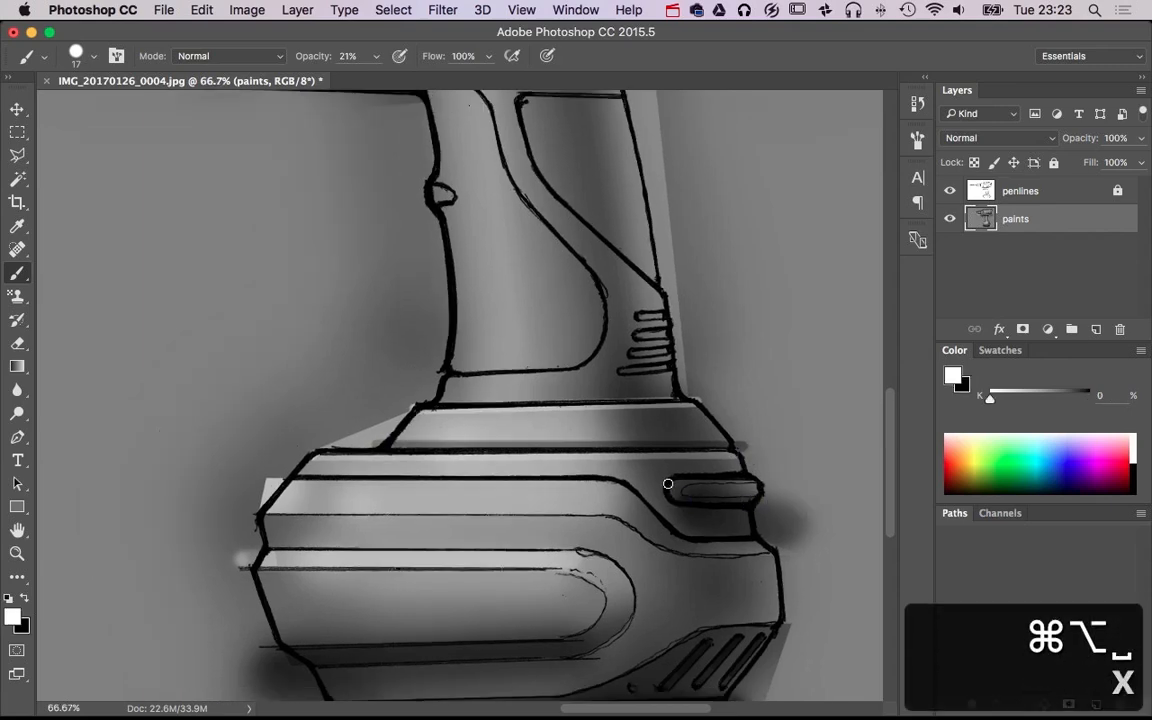
click(674, 481)
shift+click(748, 482)
shift+click(749, 482)
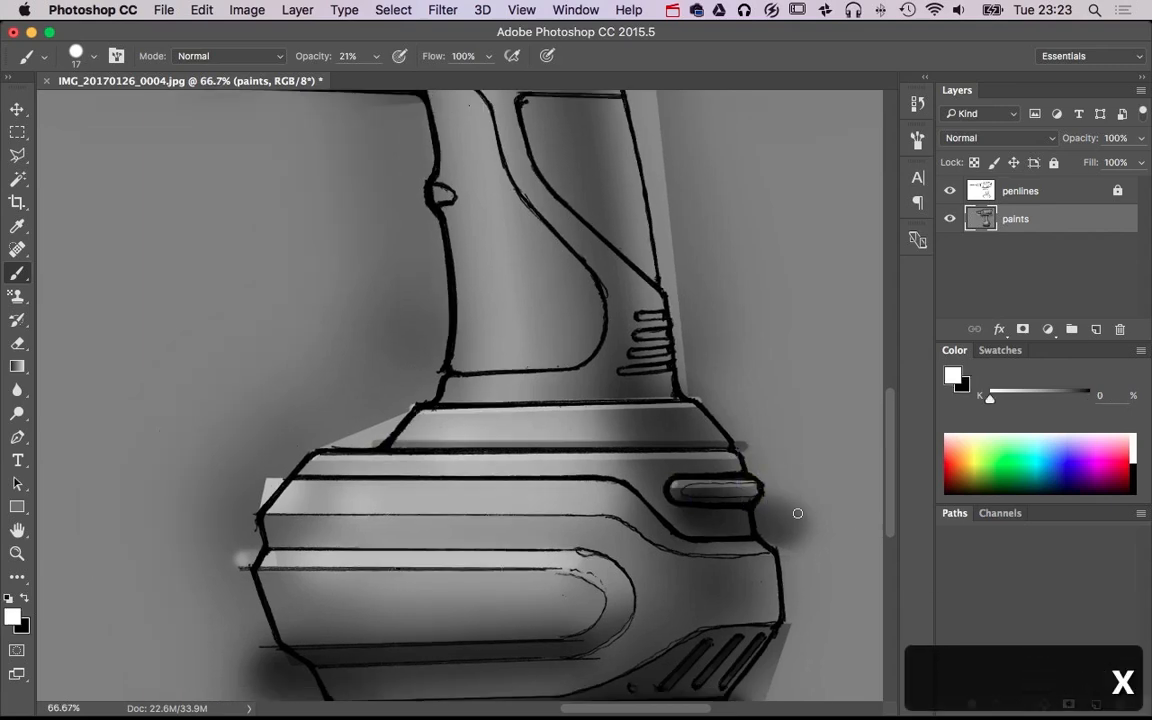
click(676, 487)
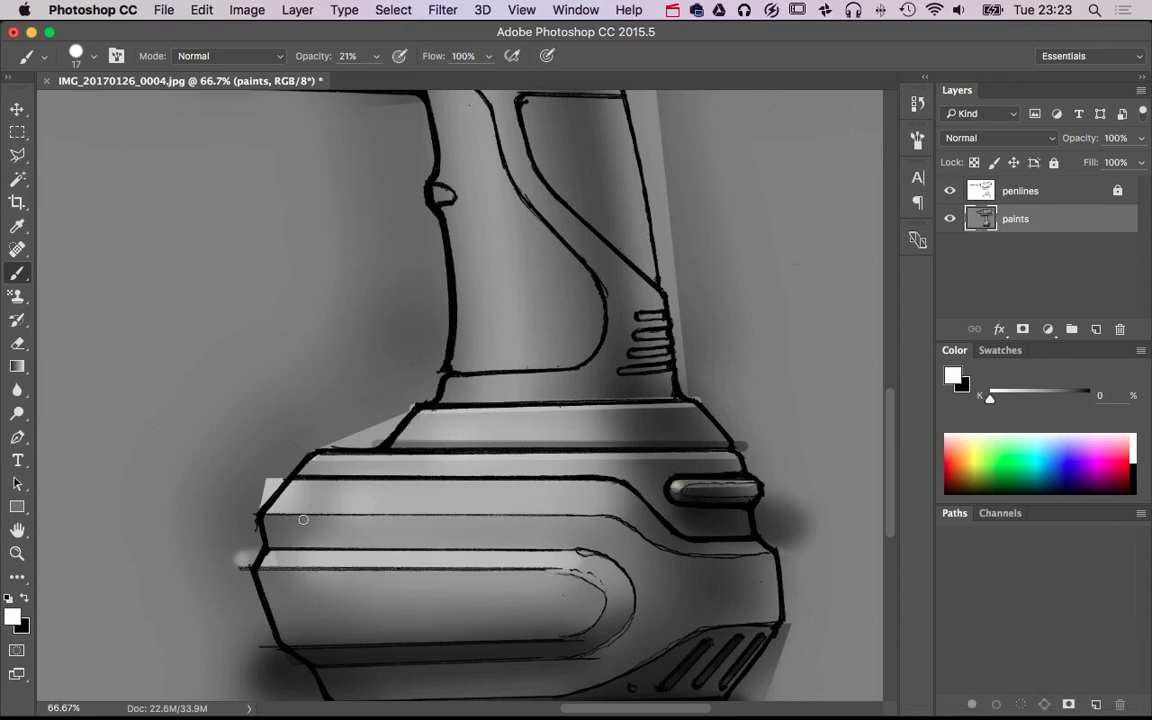
drag(514, 586, 504, 504)
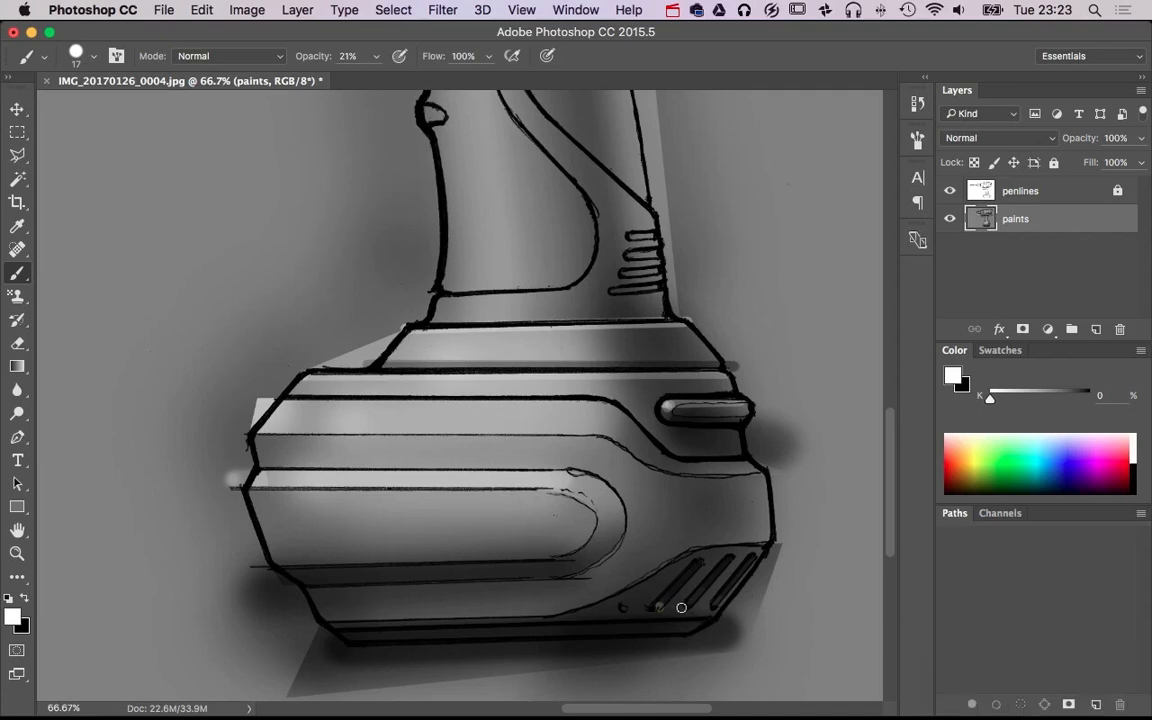
key(super+z)
alt+super+click(738, 549)
alt+super+click(738, 549)
alt+super+click(738, 549)
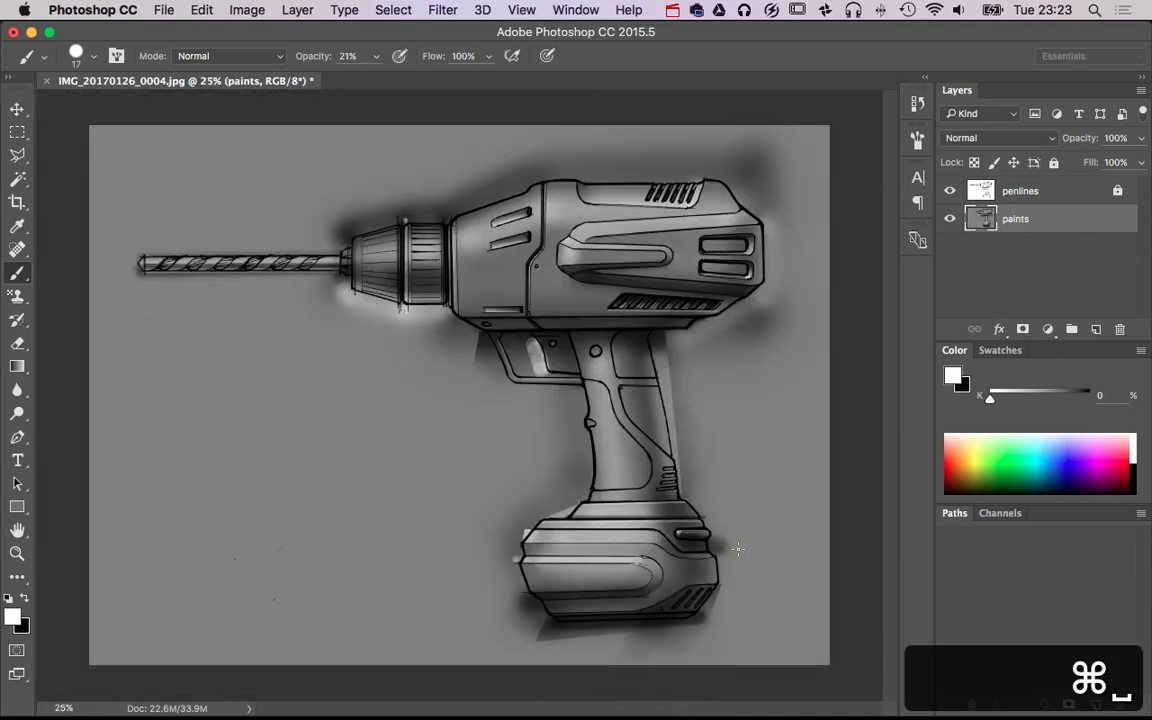
Paint black inside the two upper vent slots at the rear of the grip, with a size 17 brush raised to 40% opacity
super+click(669, 455)
super+click(669, 455)
super+click(669, 460)
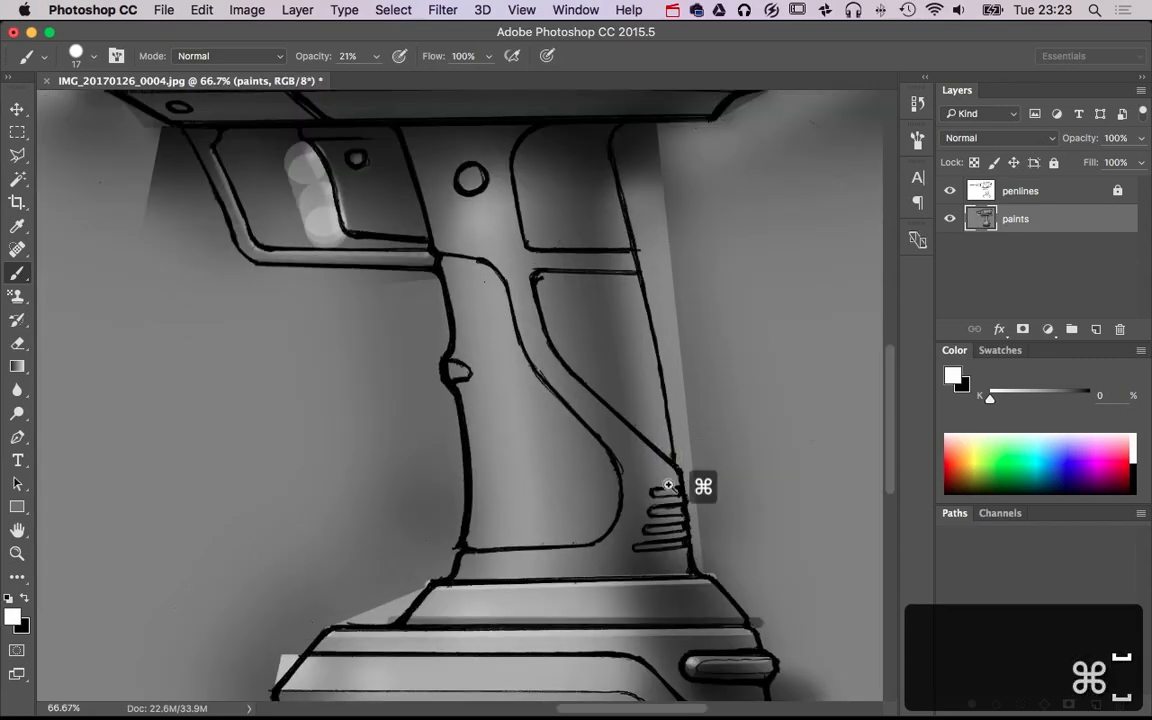
super+click(669, 481)
super+click(669, 481)
key(x)
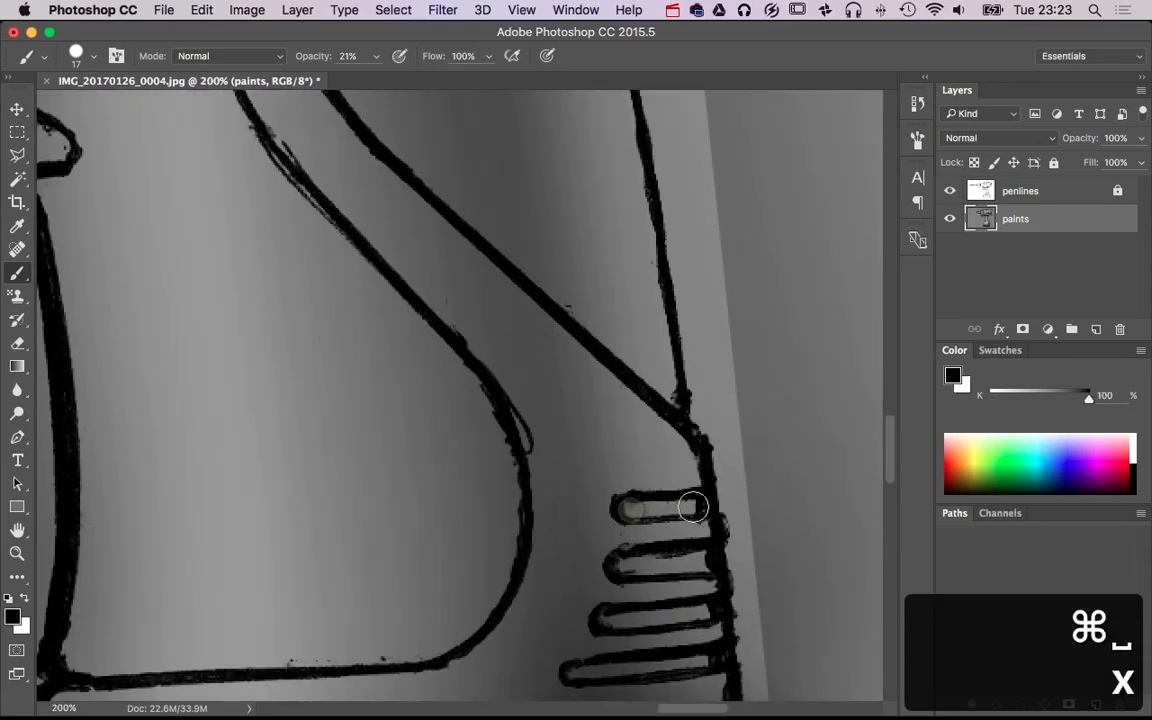
shift+click(693, 508)
shift+click(632, 507)
key(4)
click(633, 506)
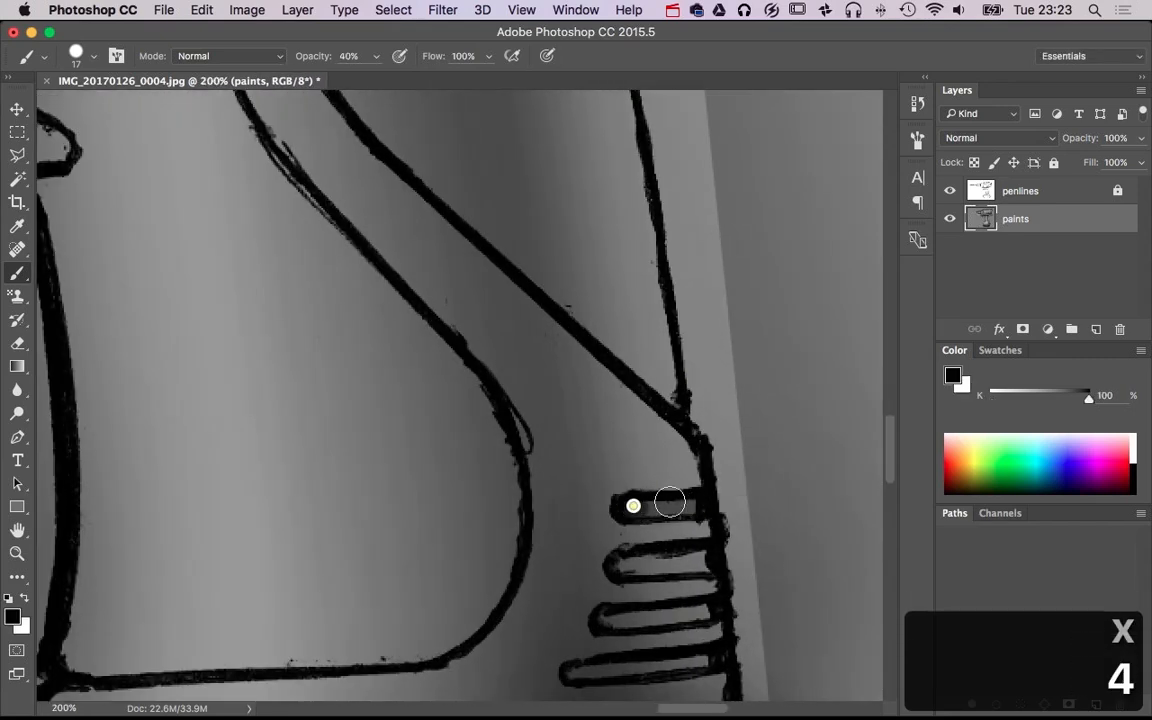
shift+click(694, 501)
shift+click(704, 560)
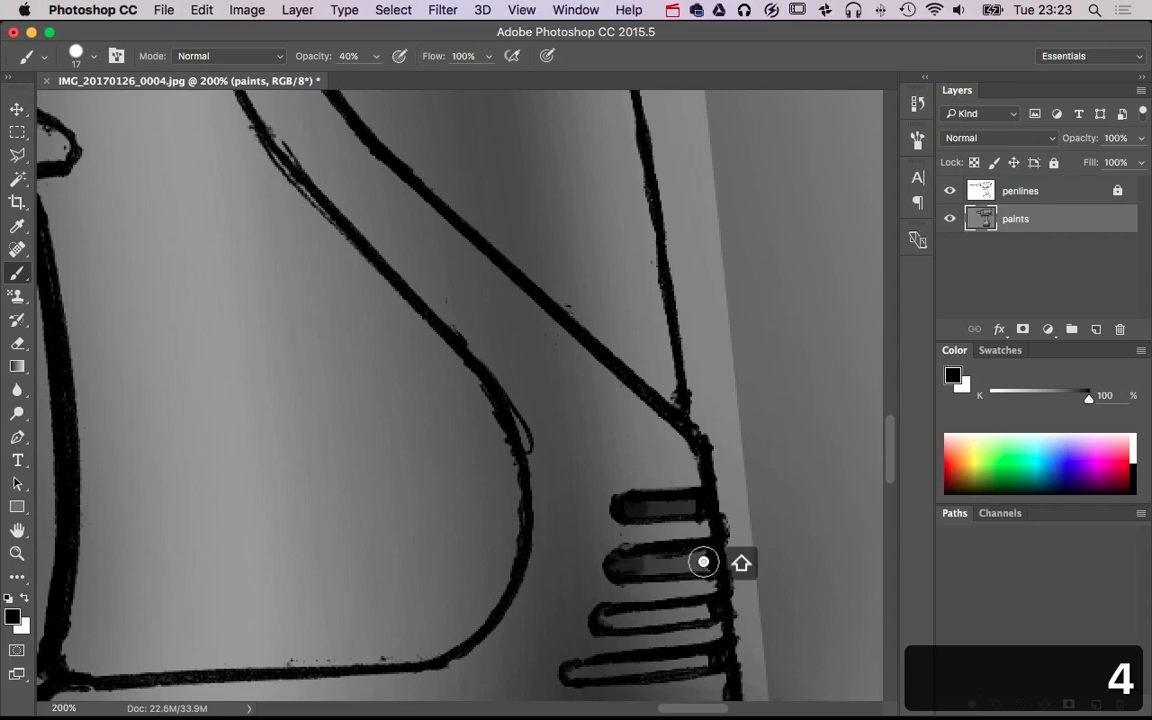
Paint black inside the two lower grip vent slots and darken the slot interiors with further strokes, at size 17 and 40% opacity
click(609, 617)
shift+click(711, 612)
scroll(711, 612, down, 5)
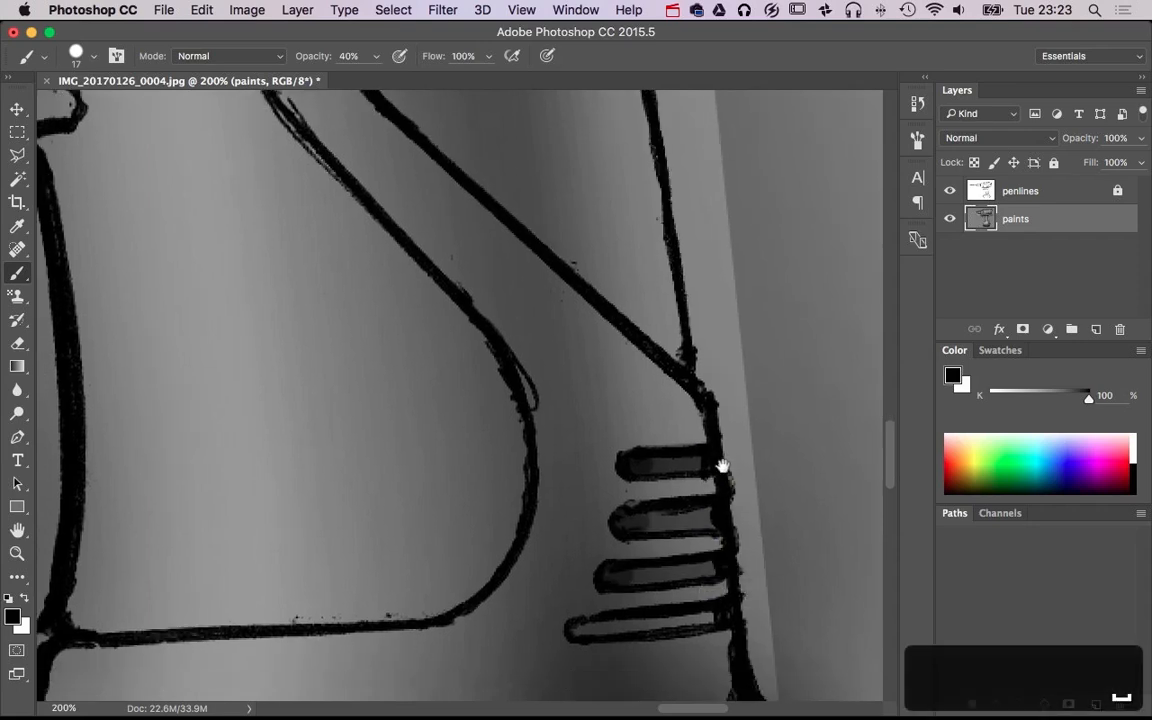
shift+click(719, 501)
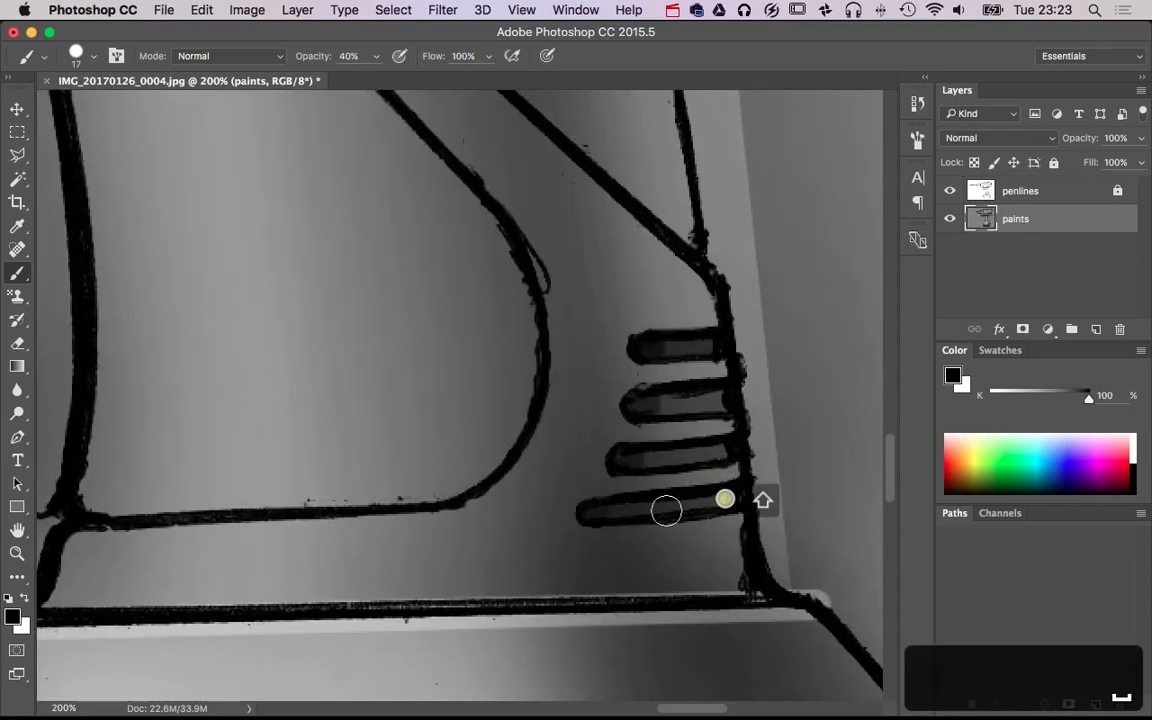
click(625, 459)
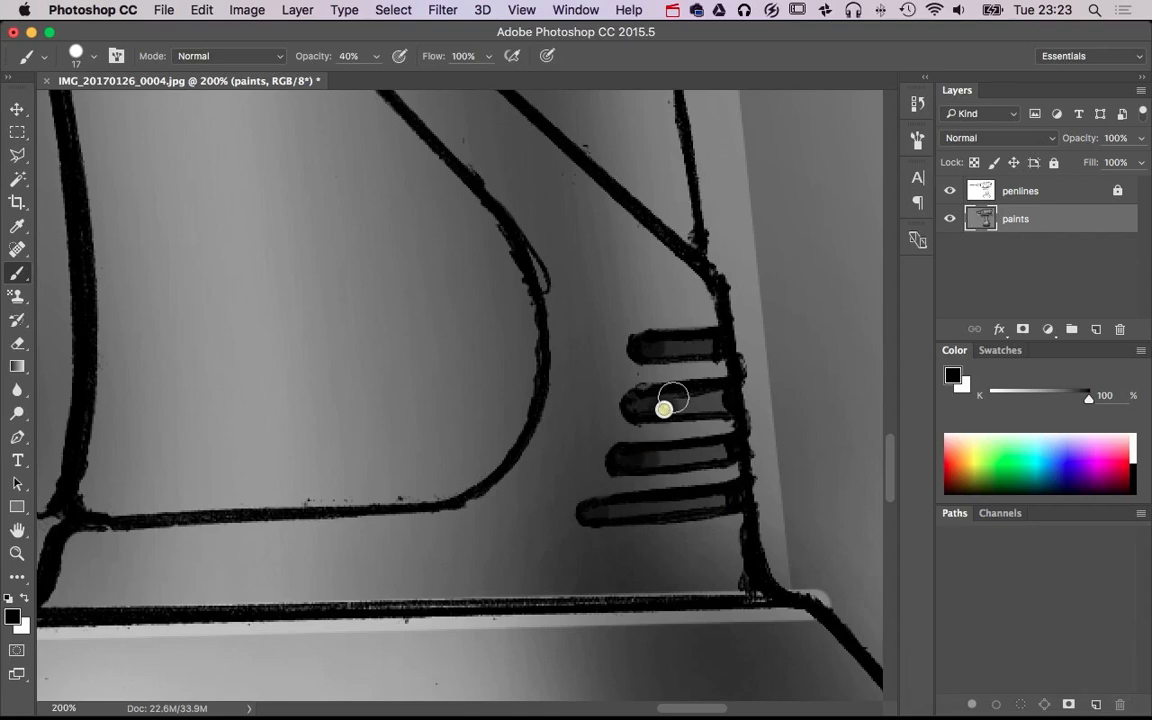
click(672, 348)
drag(634, 519, 622, 520)
key(x)
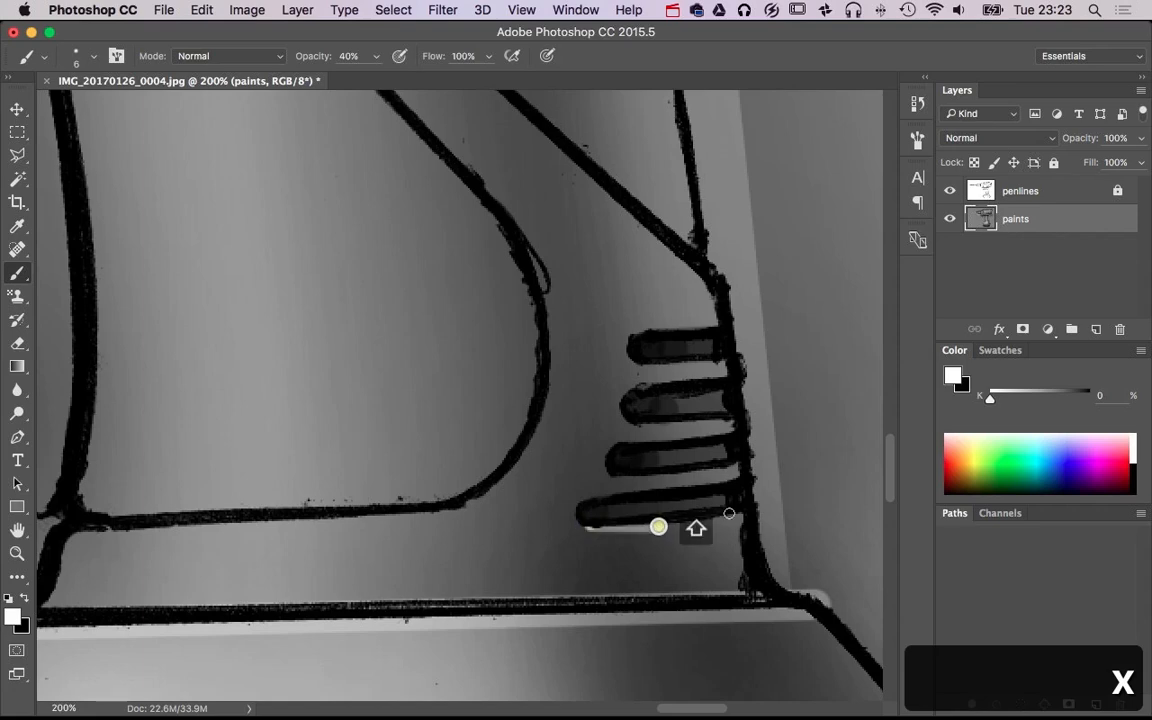
shift+click(740, 513)
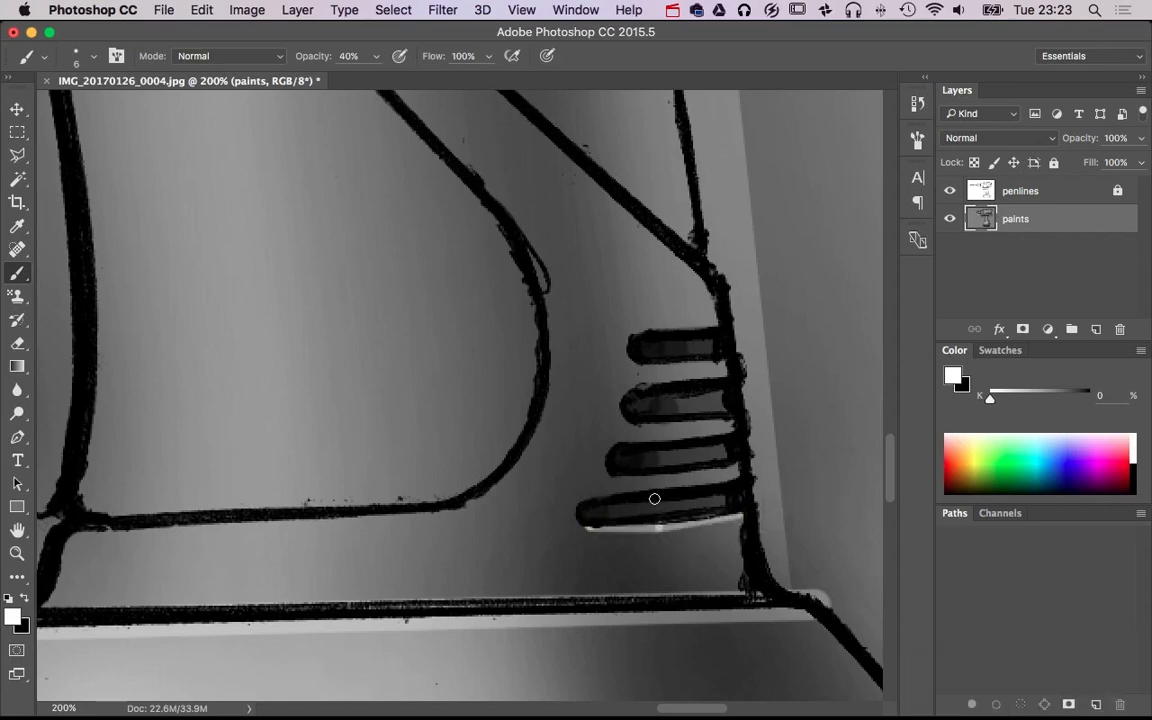
key(super+alt+z)
key(super+alt+z)
key(super+alt+z)
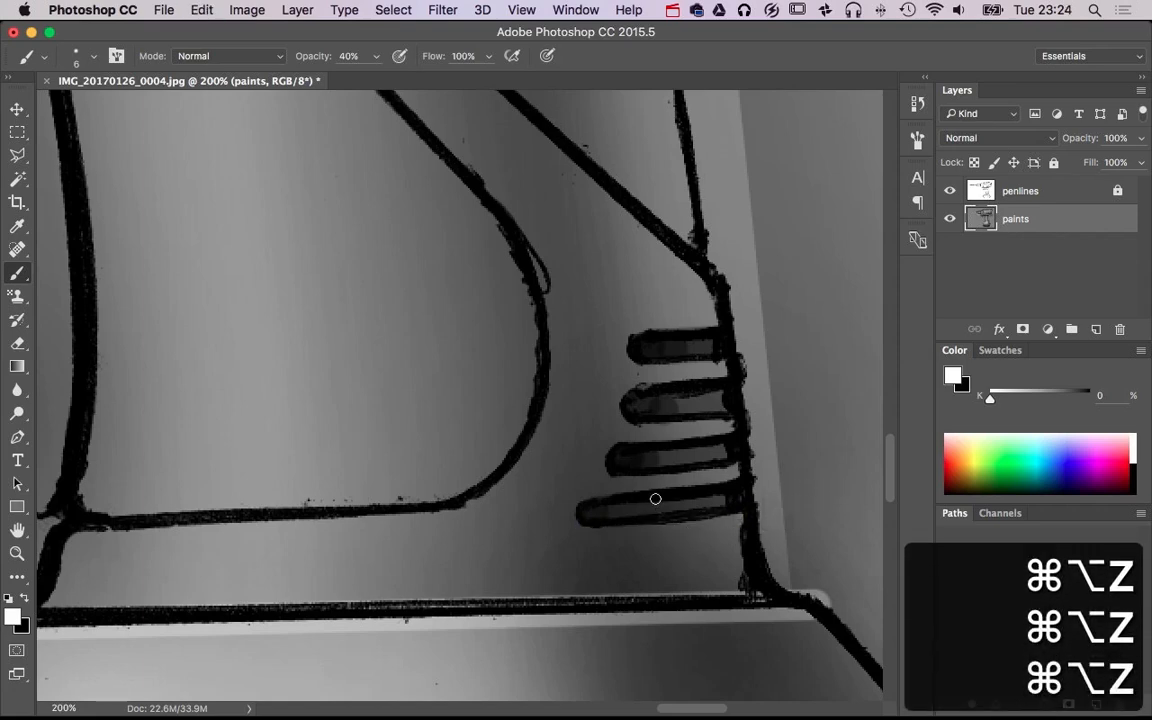
Paint thin white highlights under the lower edges of all four grip vent slots, at size 9 and 20% opacity
key(2)
drag(594, 540, 591, 542)
drag(668, 522, 735, 520)
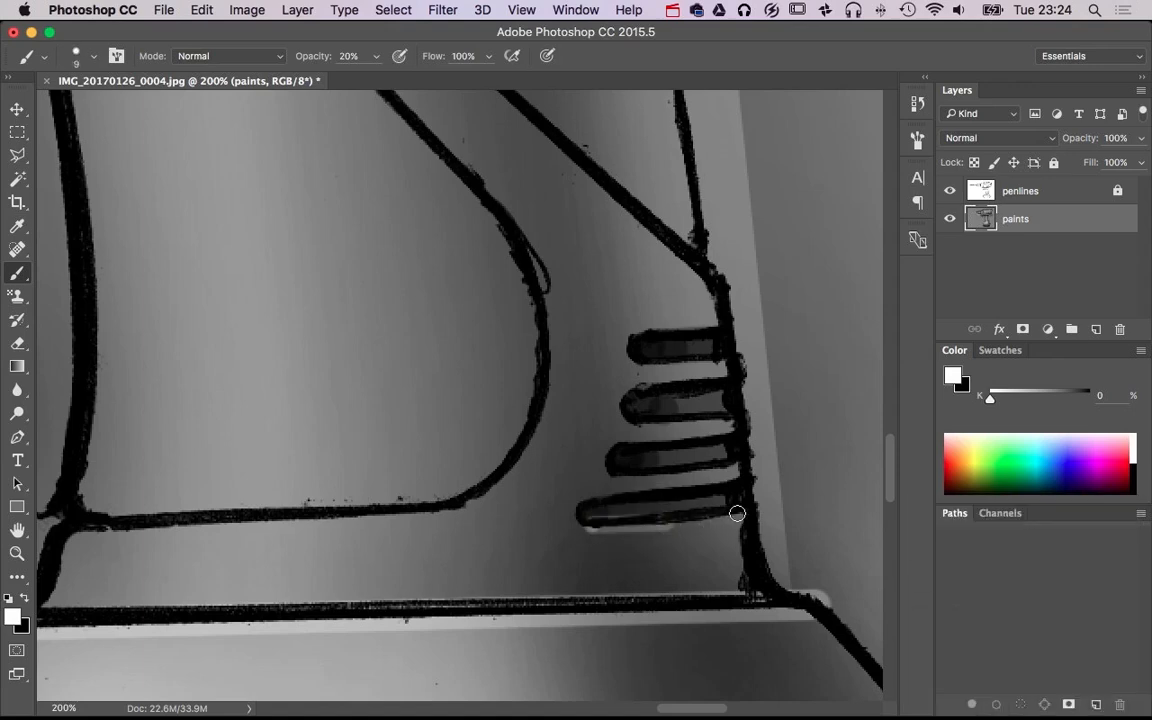
shift+click(692, 474)
shift+click(738, 466)
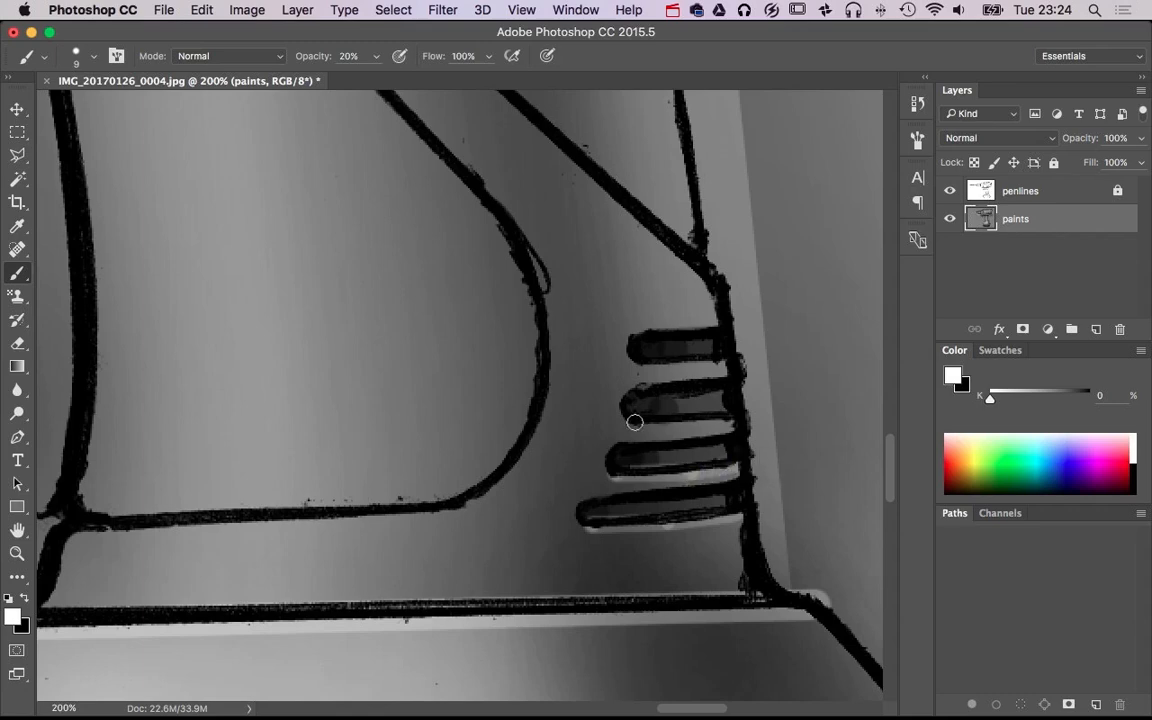
shift+click(697, 422)
shift+click(729, 420)
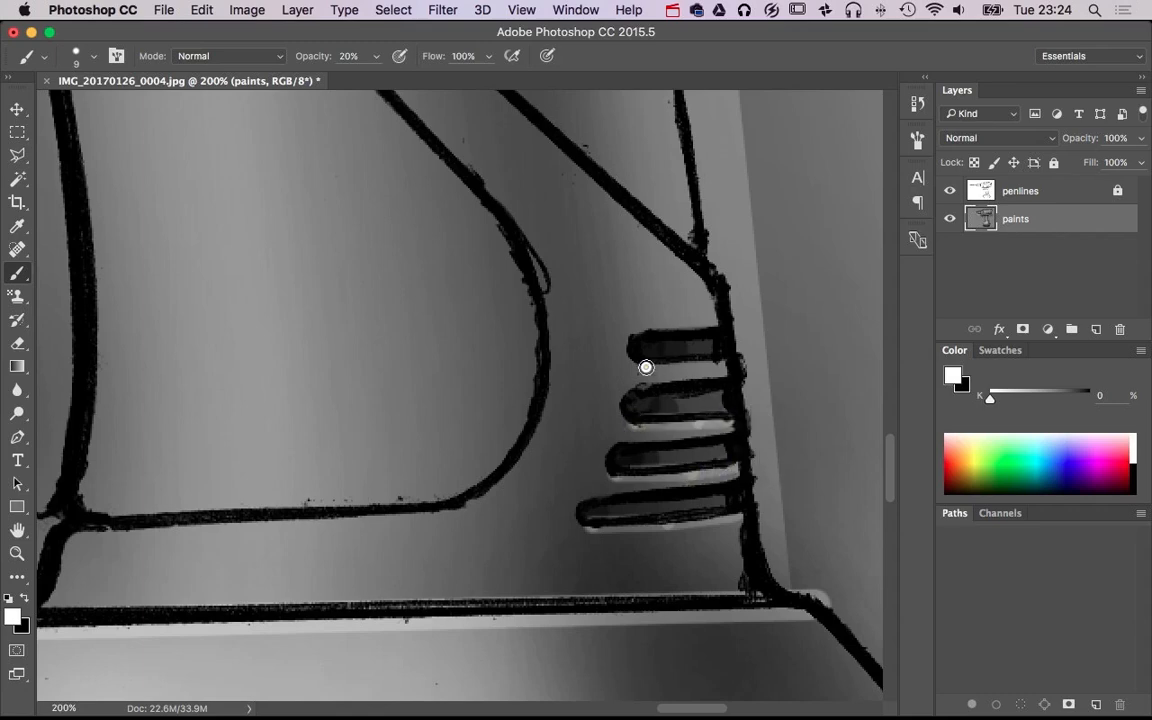
shift+click(727, 363)
Paint a white highlight beneath the grip panel's bottom line and around its rear curve, at size 9 and 20% opacity
alt+super+click(558, 448)
alt+super+click(557, 448)
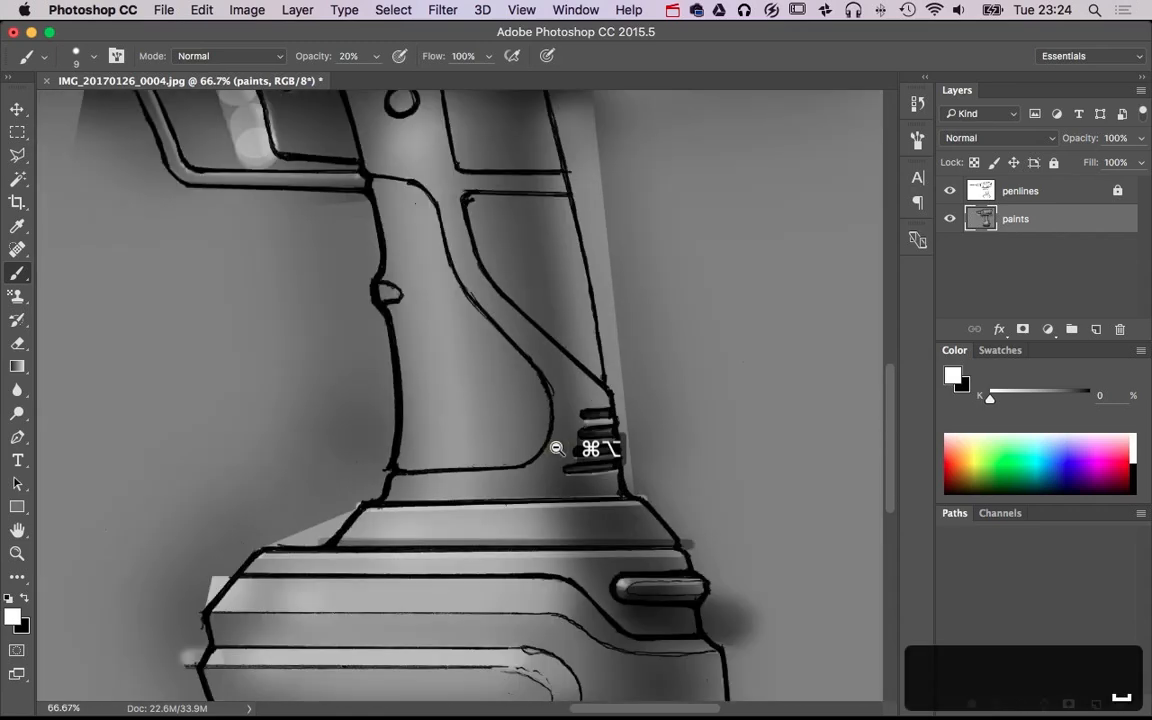
alt+super+click(557, 448)
super+click(507, 490)
super+click(507, 490)
super+click(507, 490)
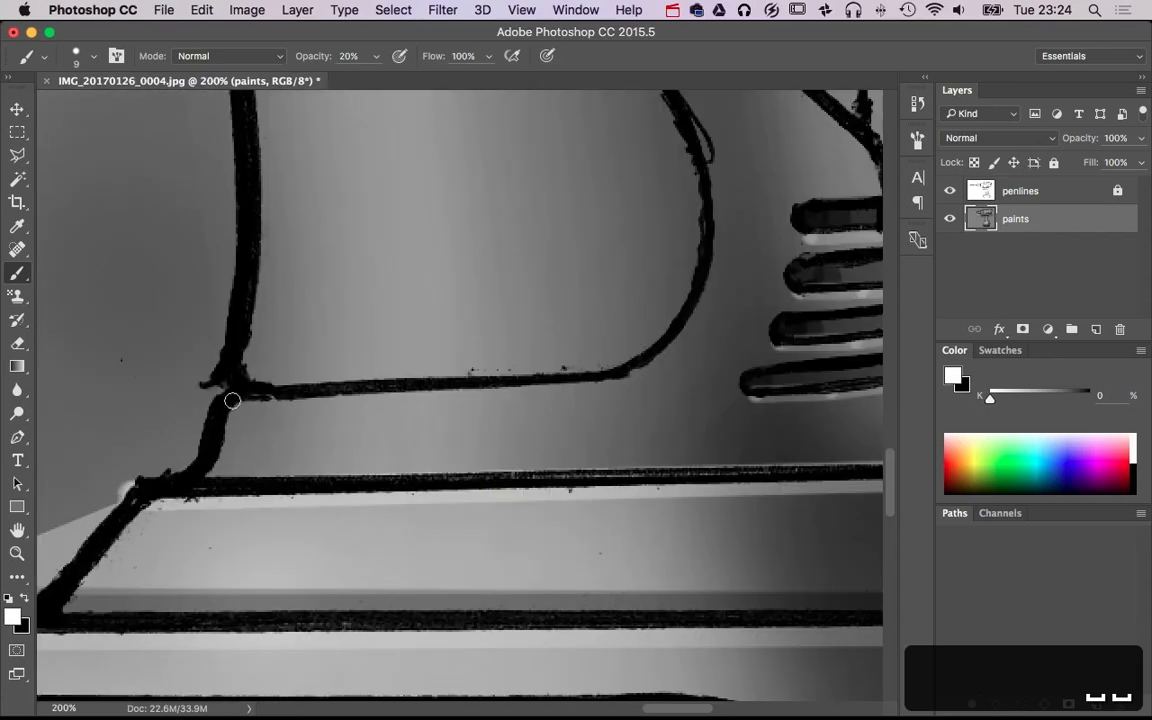
click(622, 386)
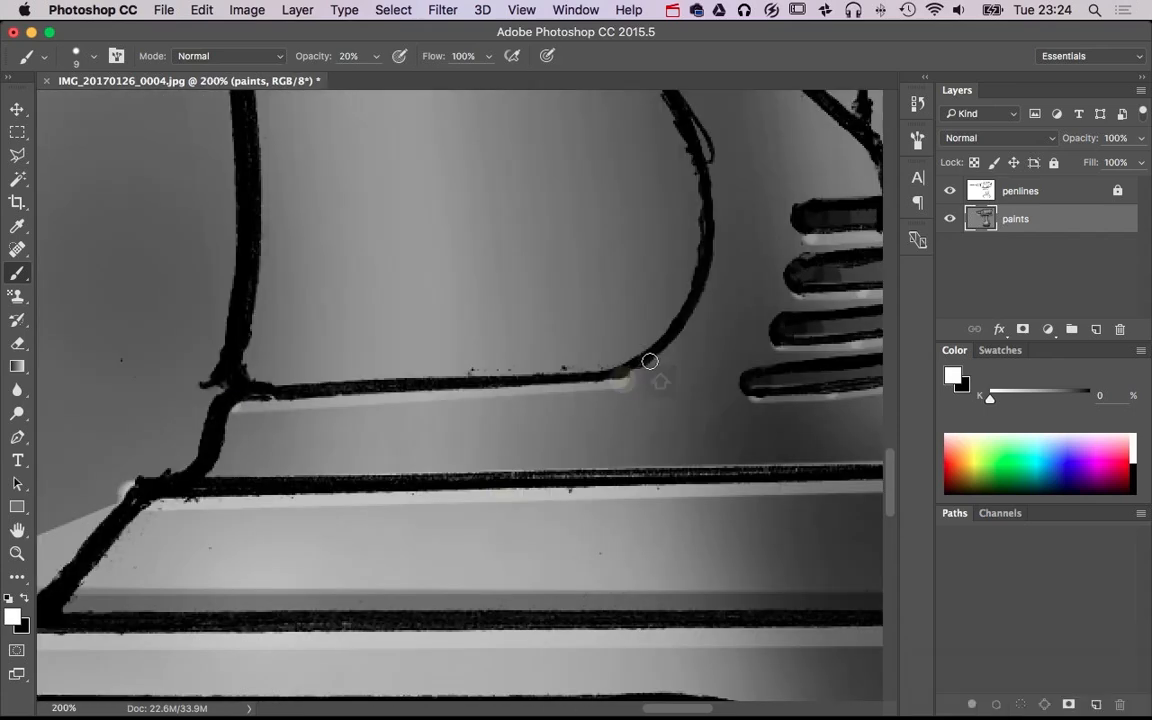
shift+click(660, 357)
shift+click(688, 324)
drag(717, 276, 718, 438)
shift+click(703, 440)
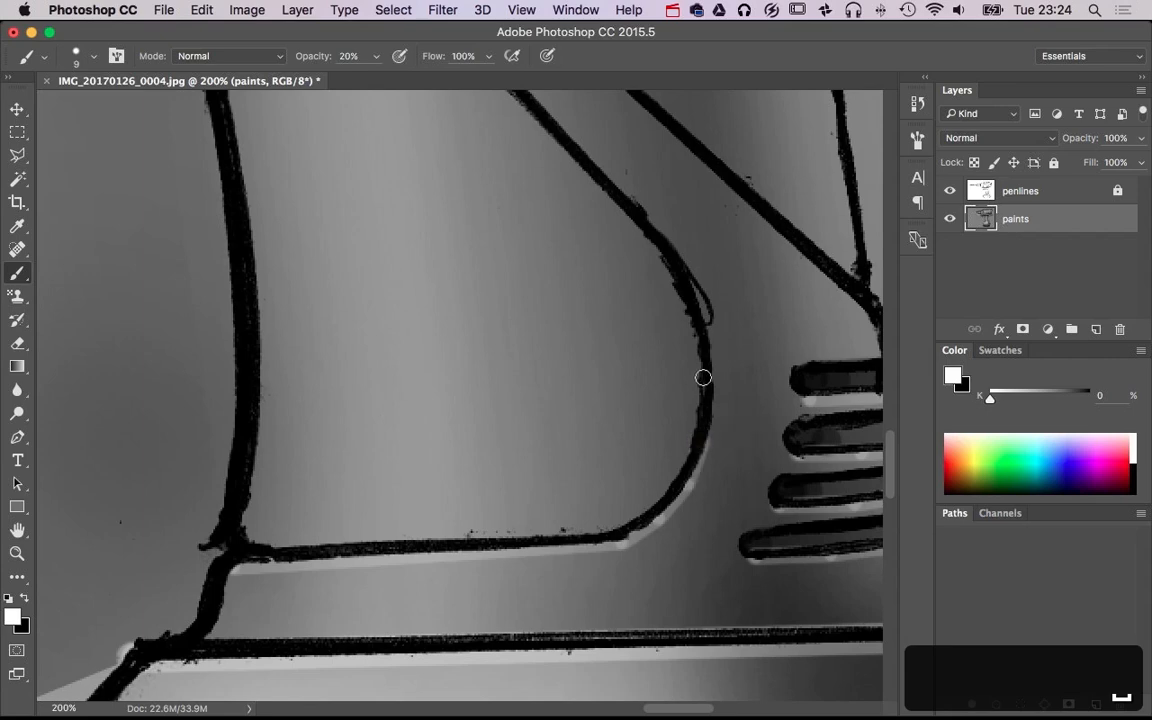
shift+click(702, 377)
drag(731, 369, 625, 627)
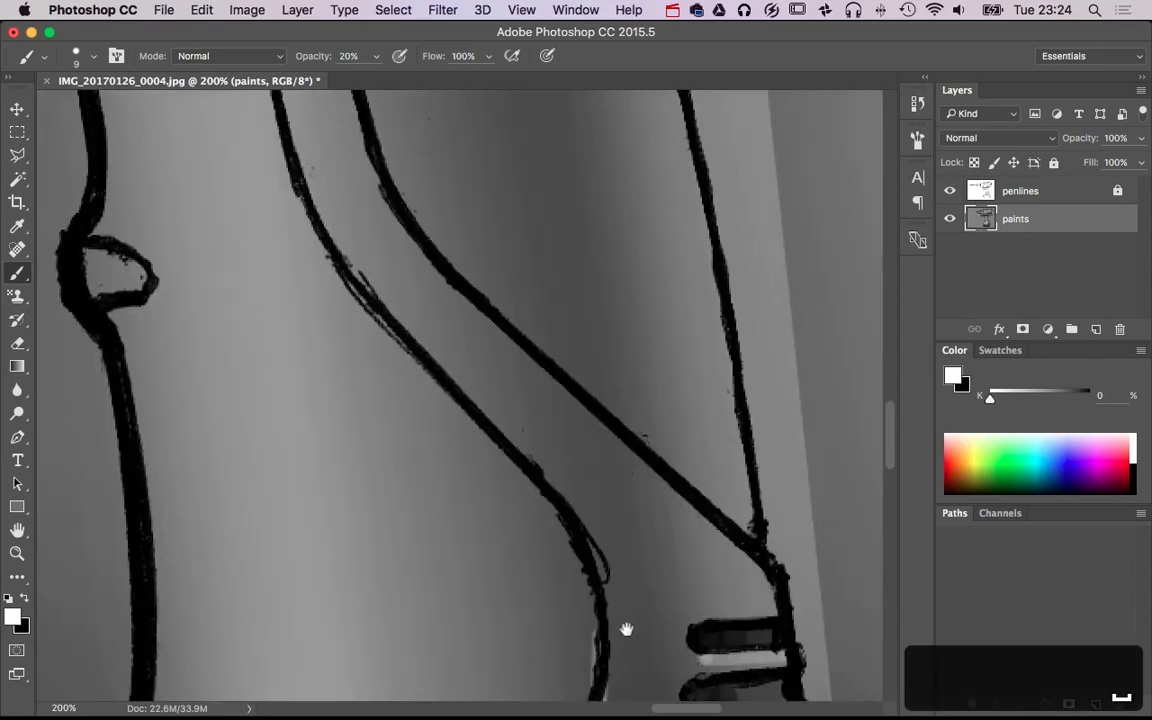
Paint white highlights inside the round hole on the upper grip at brush size 13 and around its rim at size 9, both at 20% opacity
alt+super+click(563, 442)
alt+super+click(563, 442)
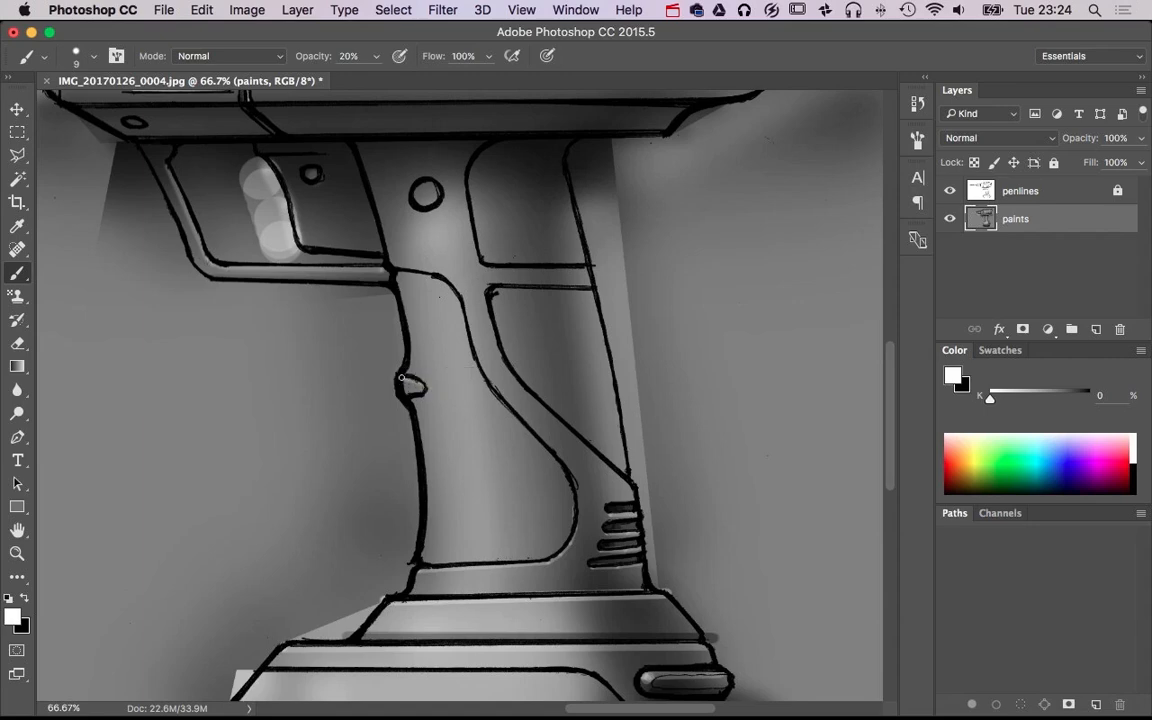
super+click(444, 195)
super+click(444, 195)
drag(437, 270, 437, 268)
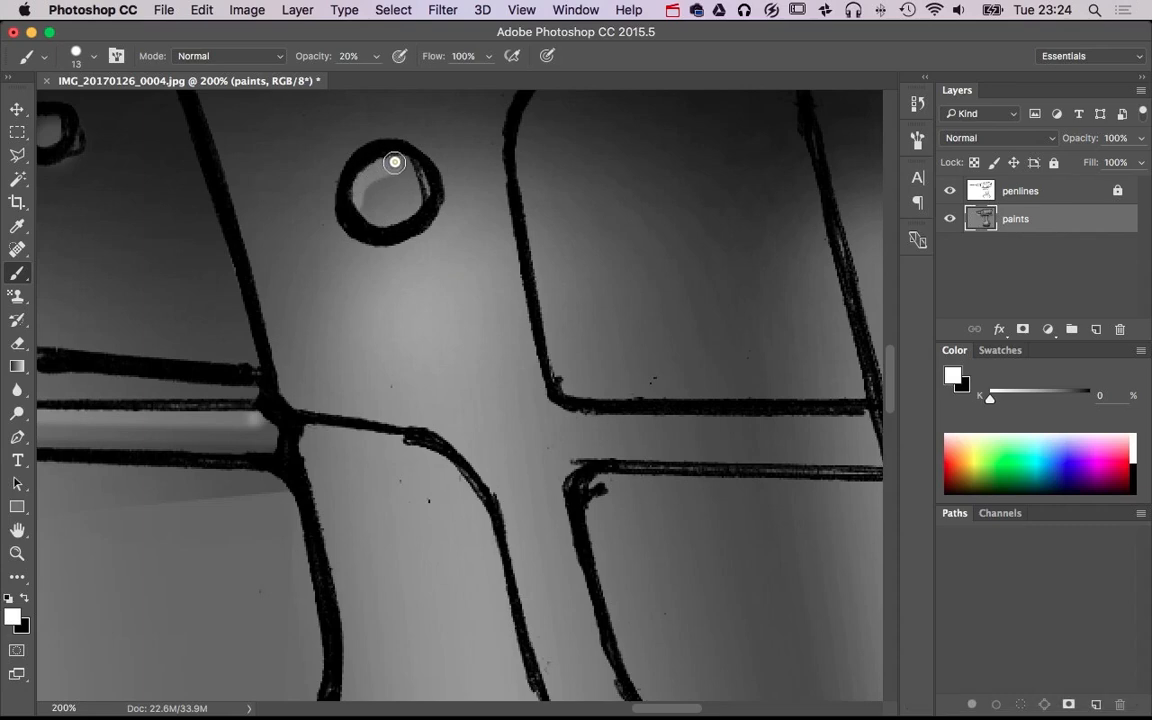
drag(369, 181, 382, 181)
click(378, 180)
click(376, 177)
drag(428, 265, 417, 263)
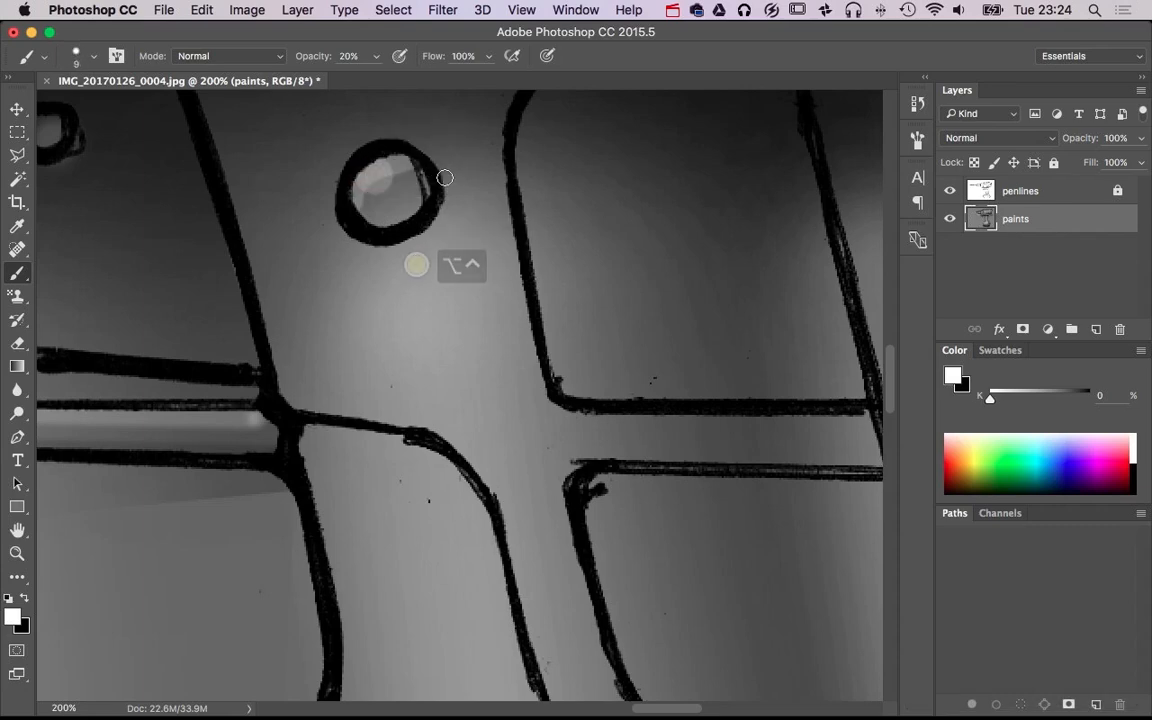
Paint straight white highlights beneath the upper rear grip panel's bottom line and the lower rear panel's top line, at size 9 and 20% opacity
alt+super+click(519, 240)
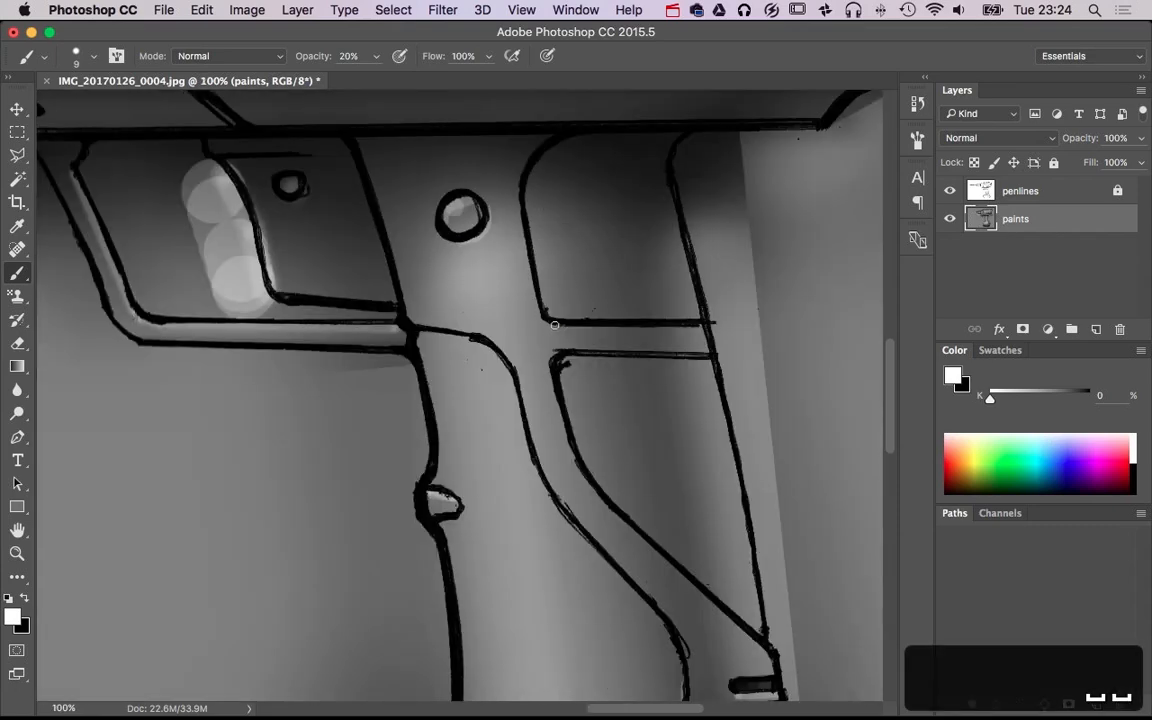
shift+click(703, 326)
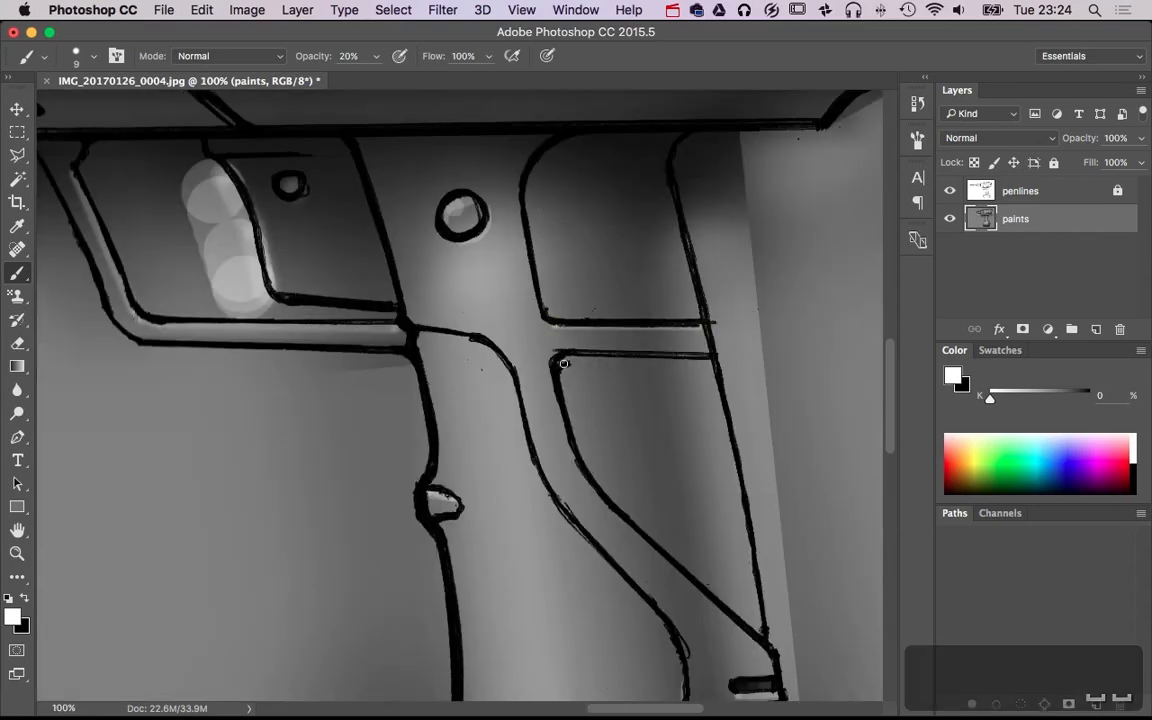
click(567, 362)
shift+click(716, 360)
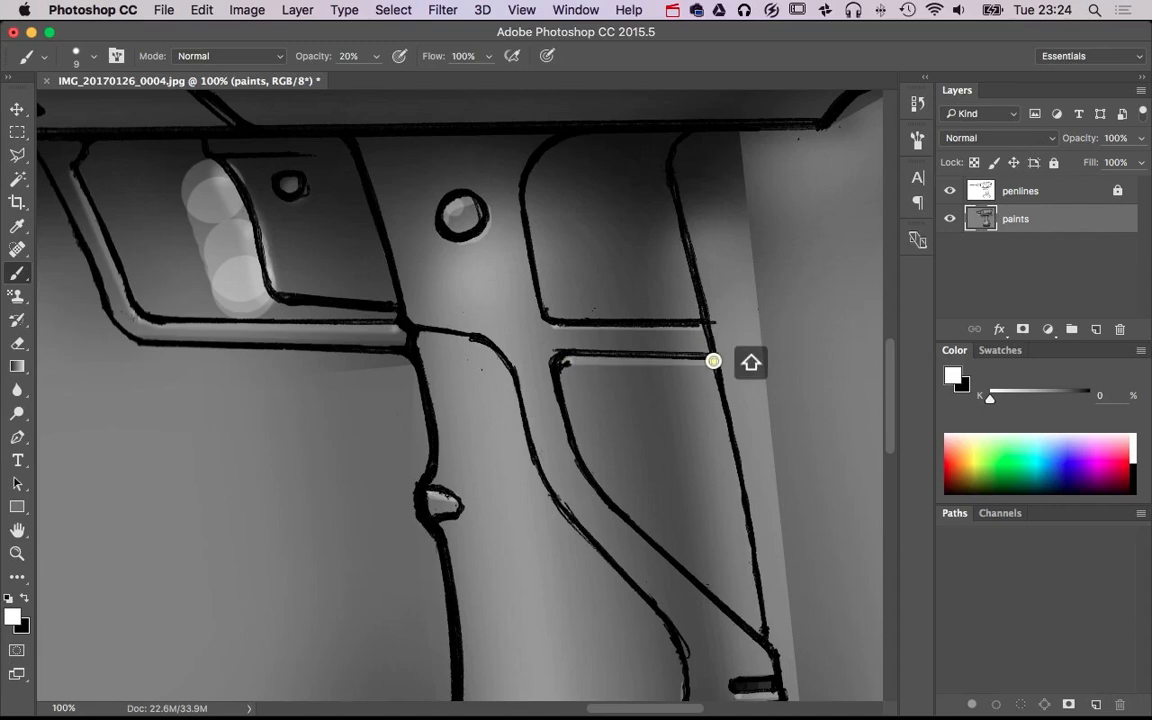
Paint thin white highlights under the front grip panel's top line and along the front edges of both rear panels, at size 9 and 20% opacity
alt+super+click(702, 417)
alt+super+click(703, 419)
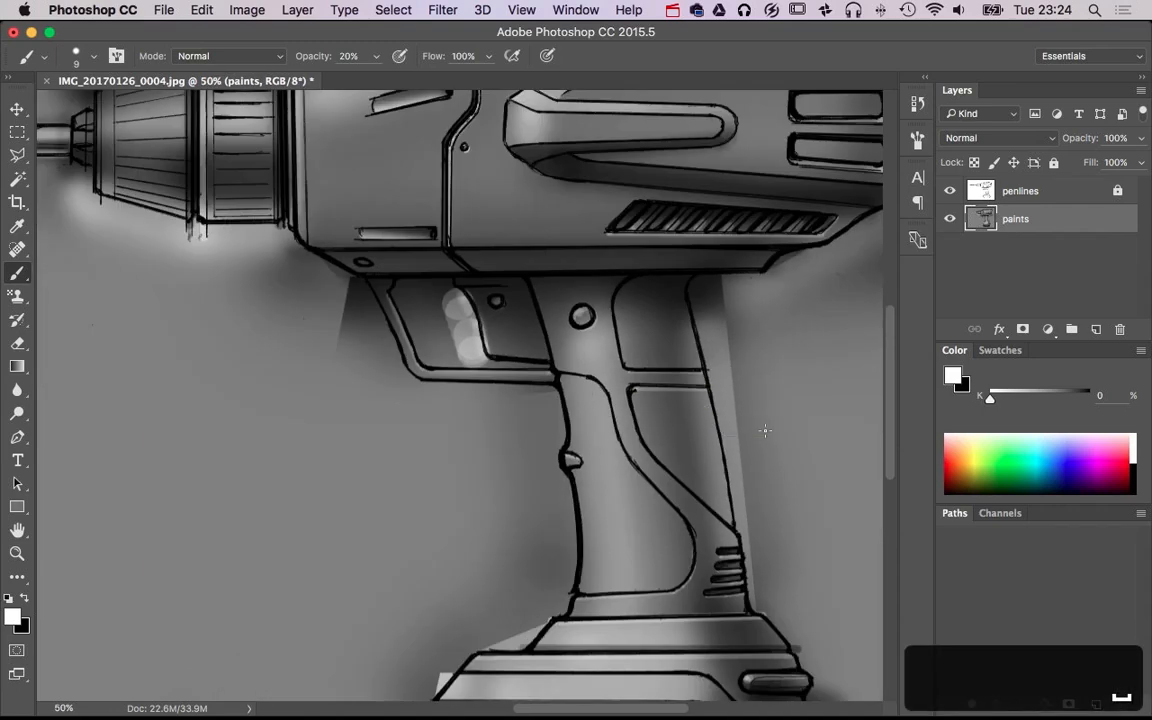
super+click(702, 532)
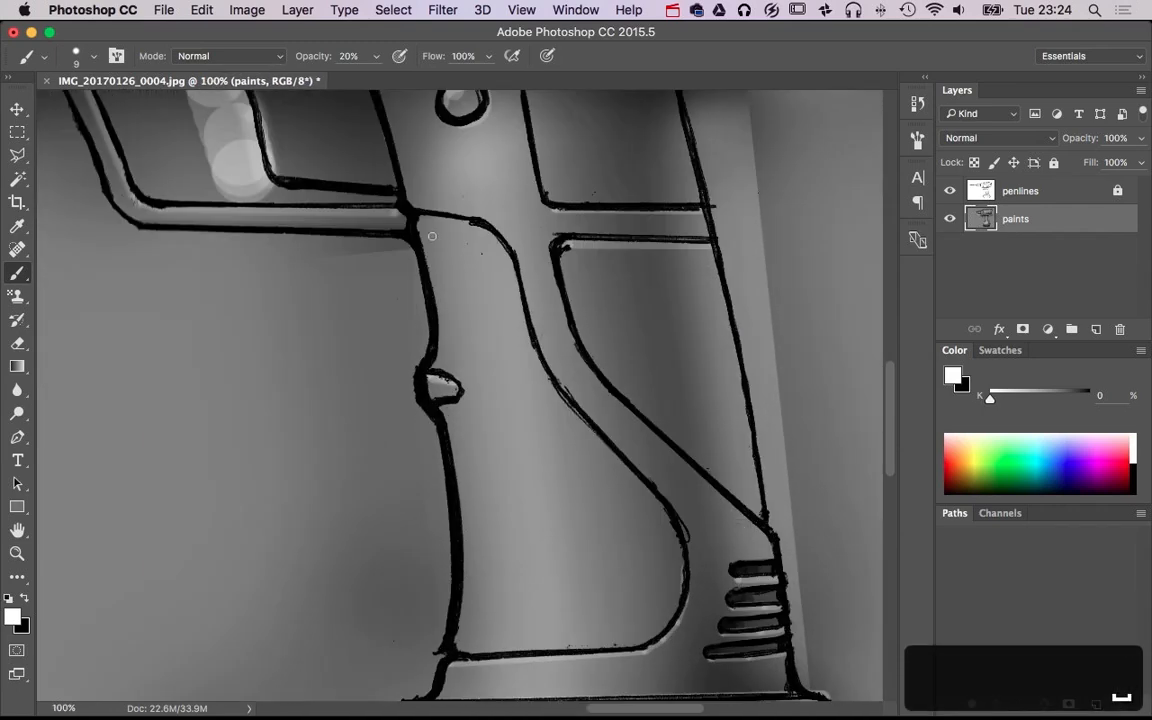
shift+click(486, 231)
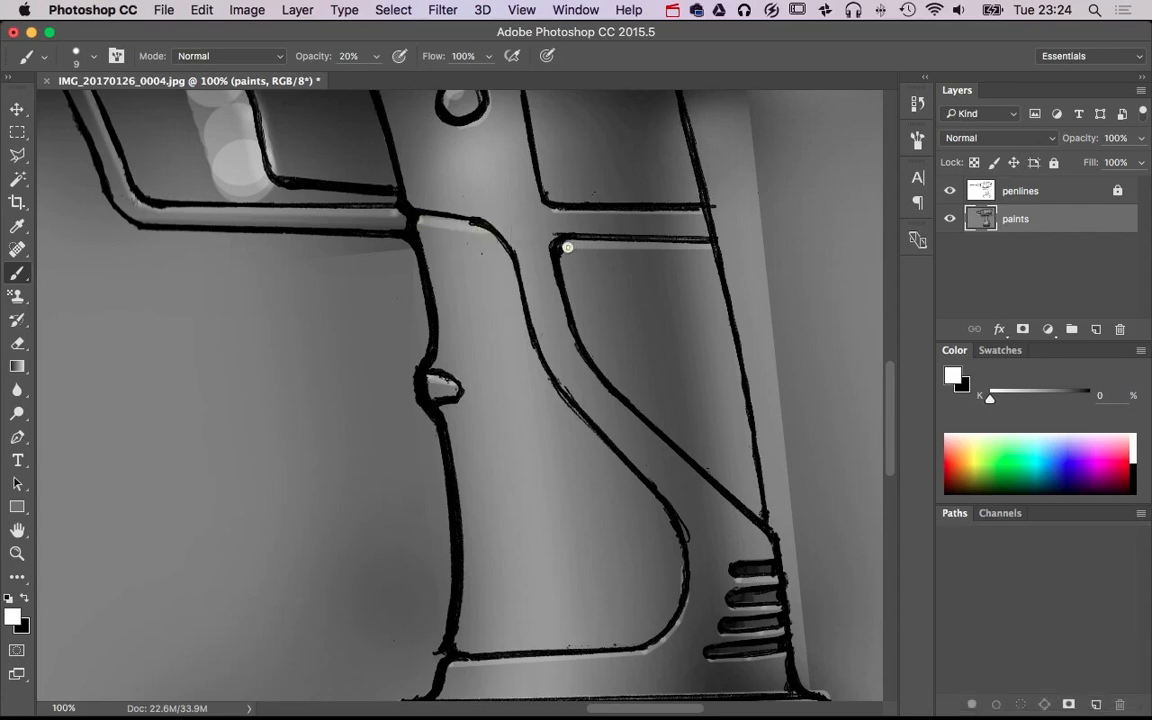
shift+click(592, 366)
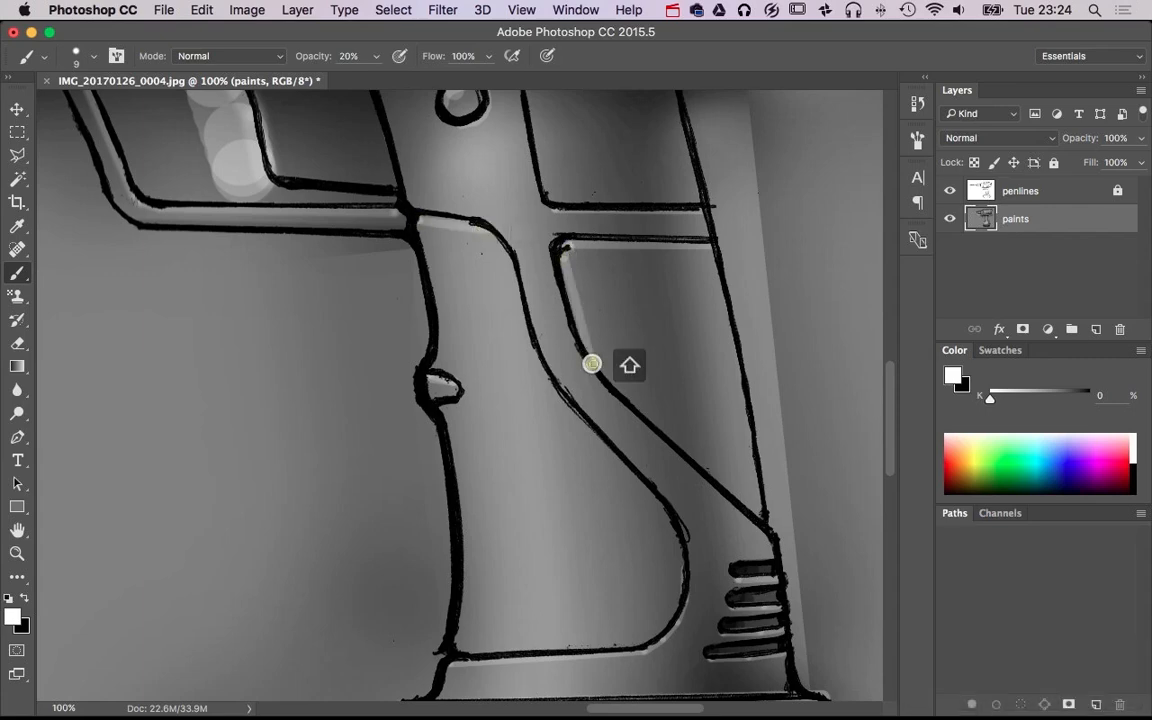
shift+click(531, 315)
shift+click(550, 368)
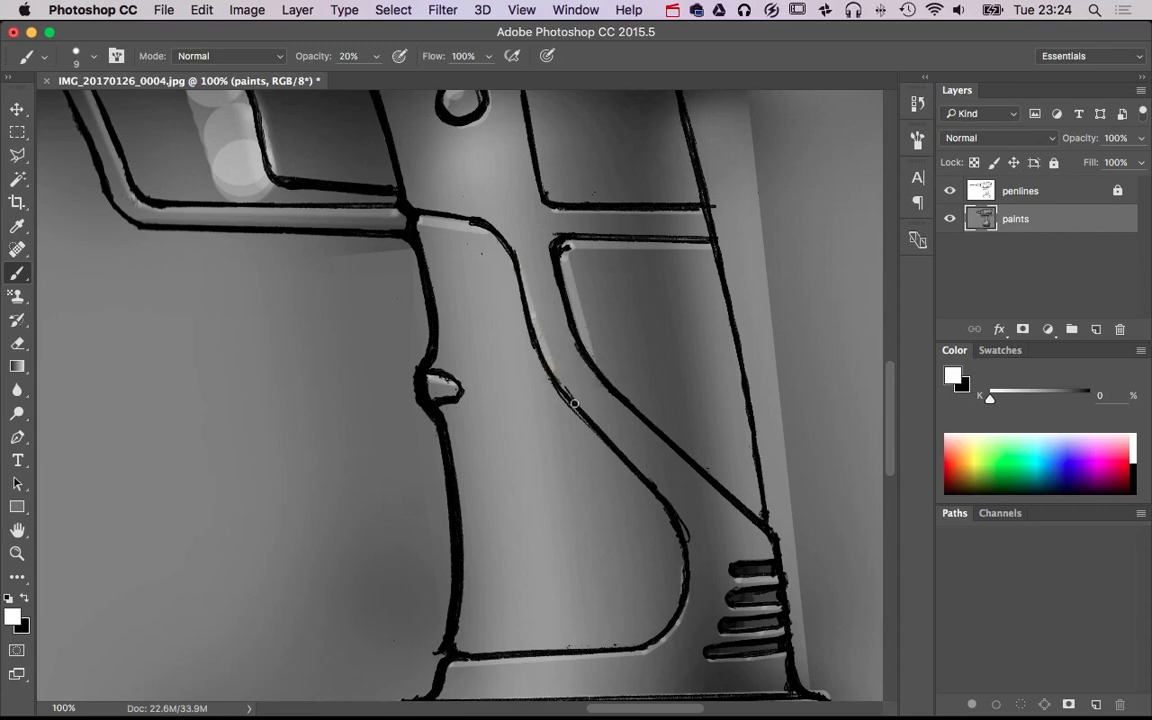
scroll(602, 329, down, 1)
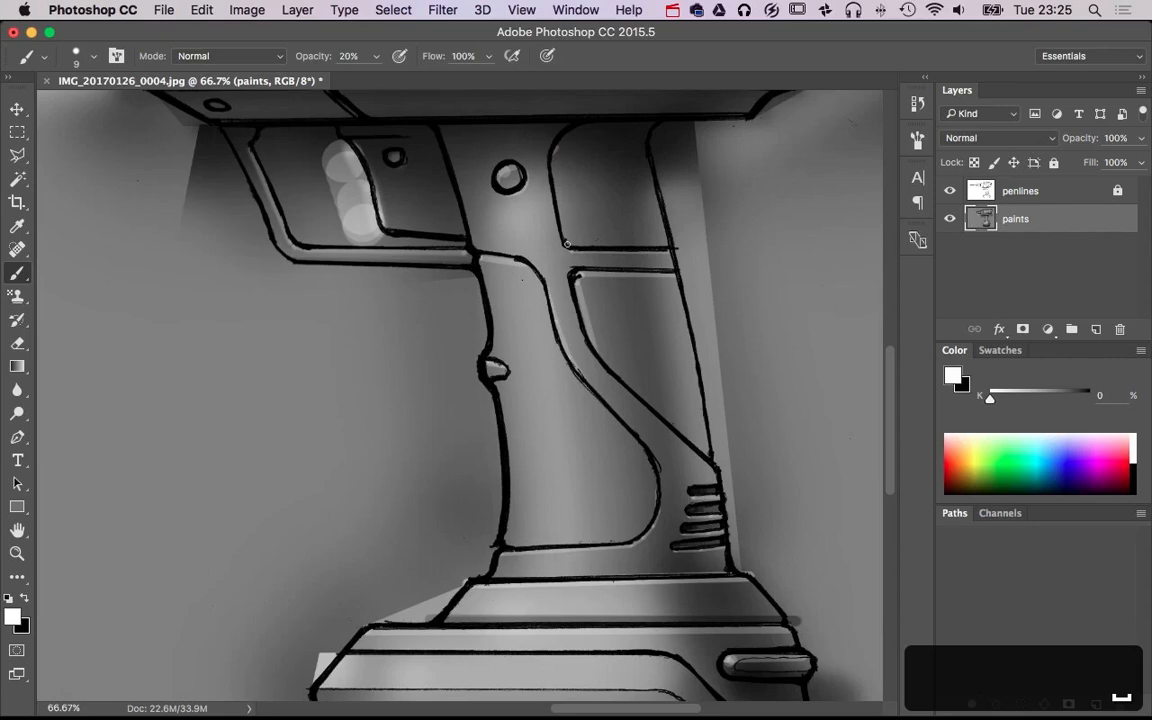
shift+click(567, 243)
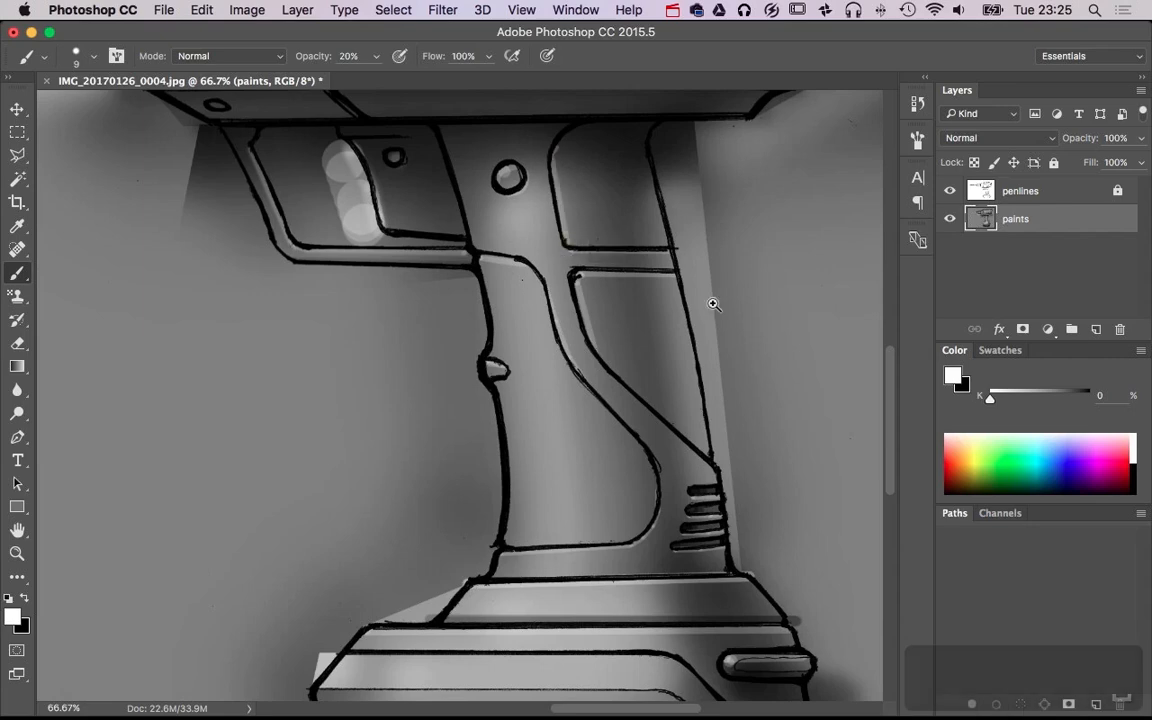
Paint a thin black shadow just inside the front grip panel's bottom line and around its rear curve, at size 9 and 20% opacity
scroll(656, 470, up, 1)
key(x)
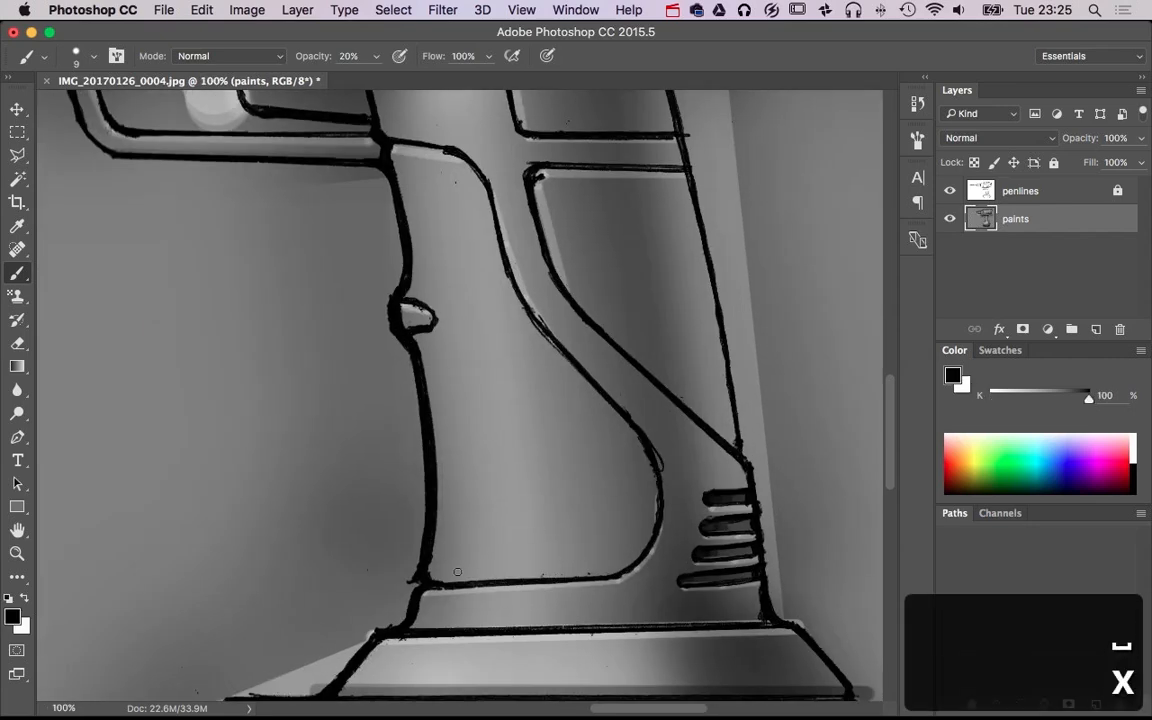
shift+click(641, 564)
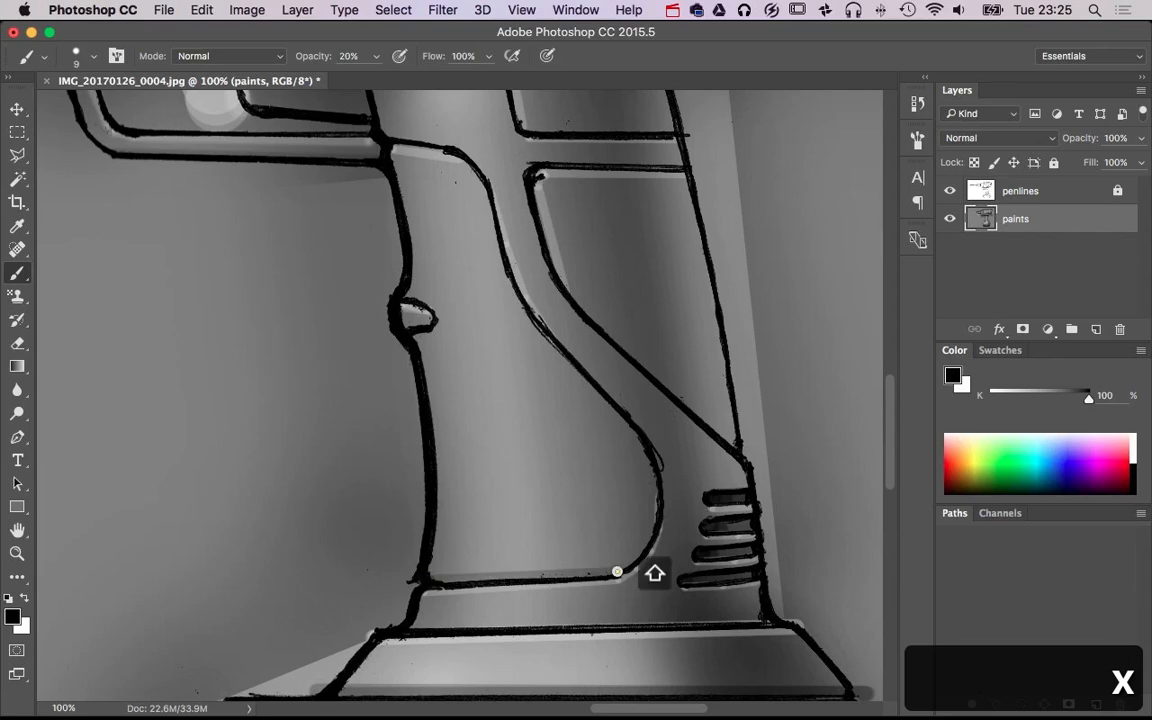
drag(640, 556, 661, 497)
shift+click(658, 494)
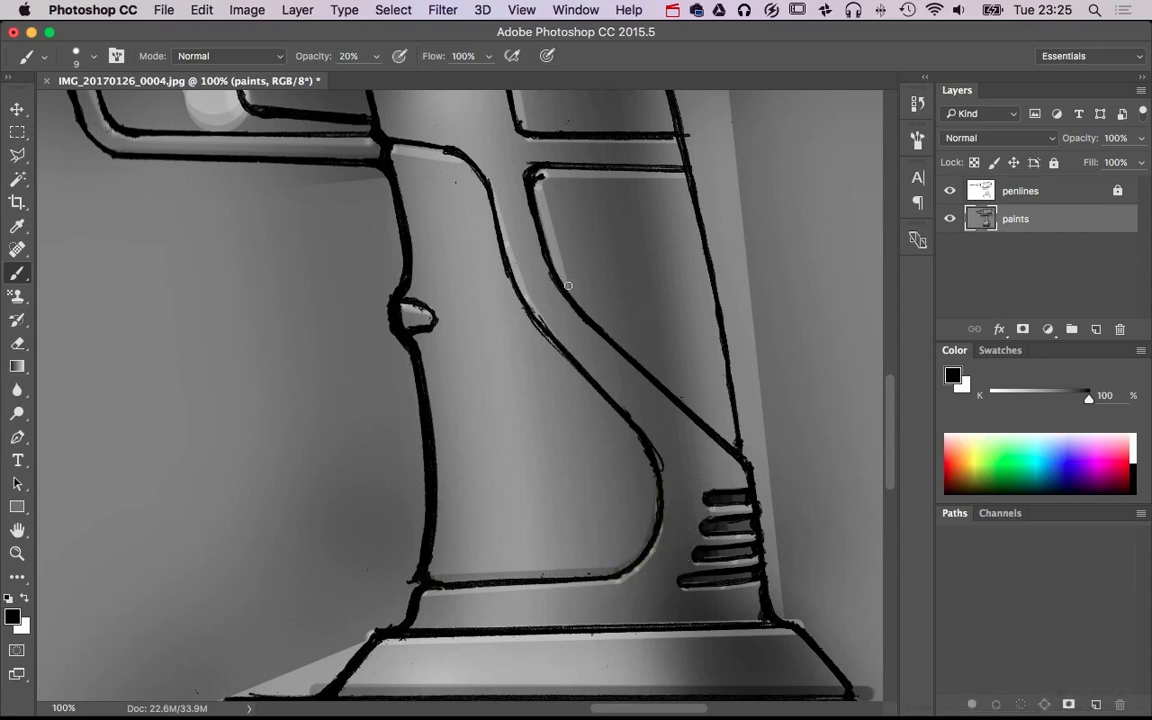
Paint thin black shadows along the lower rear panel's diagonal edge and above the two horizontal panel lines, at size 9 and 20% opacity
shift+click(736, 445)
drag(712, 297, 680, 362)
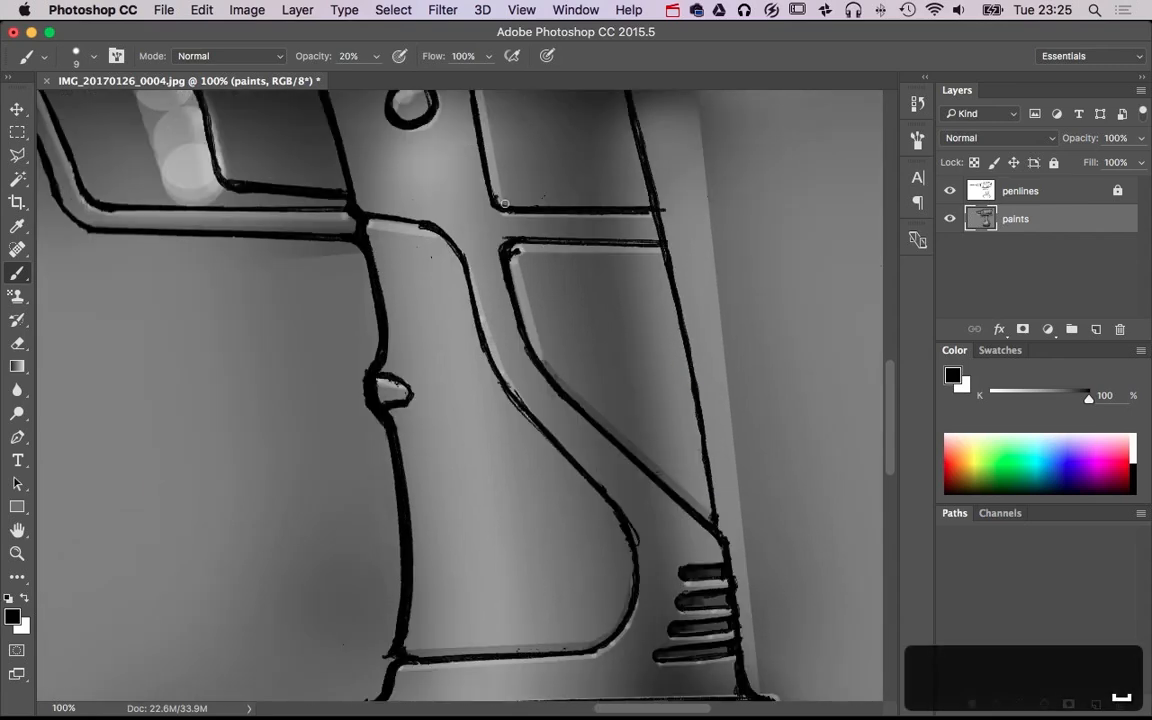
shift+click(656, 202)
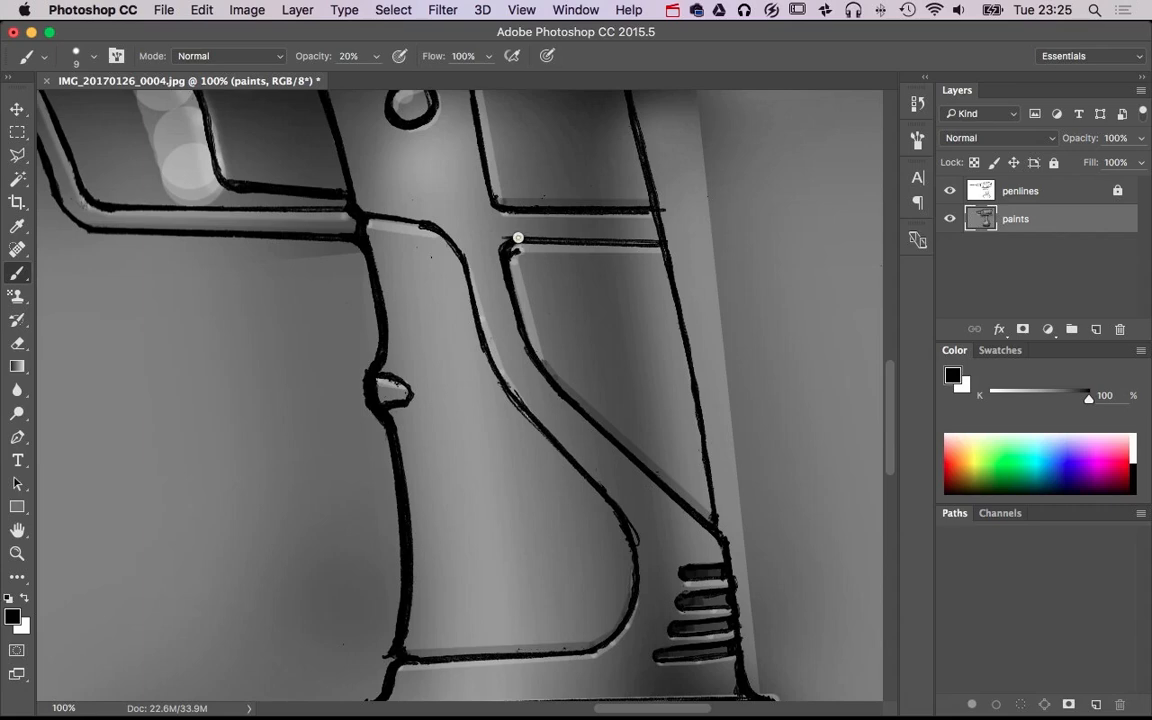
shift+click(660, 237)
Paint a black shadow along the front grip panel's top line and over its upper corner, with a size 16 brush at 20% opacity
alt+super+click(663, 365)
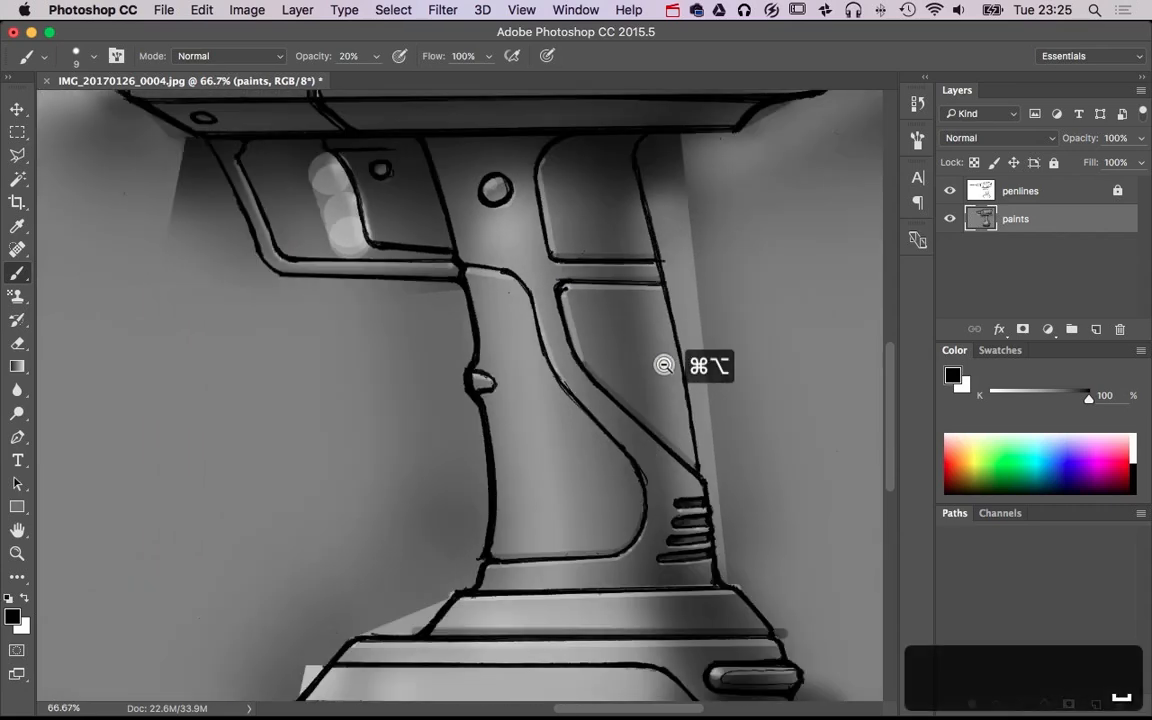
alt+super+click(663, 365)
alt+super+click(663, 365)
alt+super+click(696, 376)
drag(614, 430, 671, 415)
drag(568, 354, 630, 355)
drag(529, 300, 532, 303)
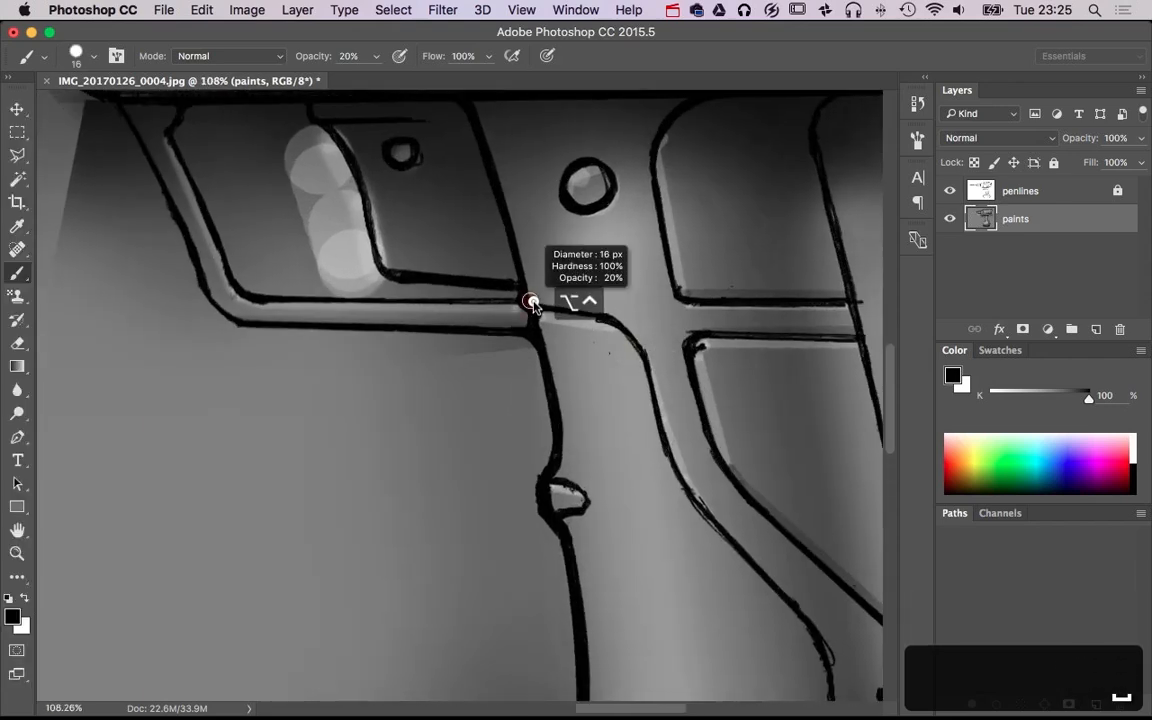
click(525, 300)
shift+click(617, 321)
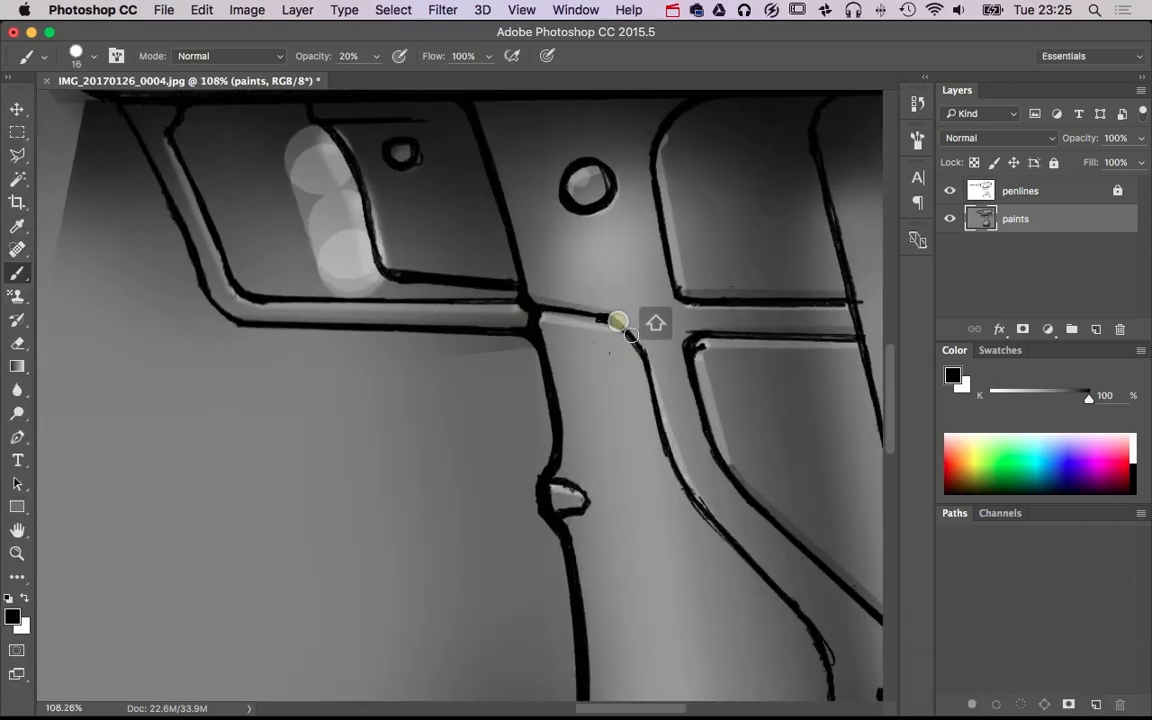
shift+click(633, 337)
shift+click(640, 345)
Paint soft black shadows inside the drill bit's spiral flutes from the chuck toward the tip, with a size 44 brush at 20% opacity
alt+super+click(726, 516)
alt+super+click(727, 515)
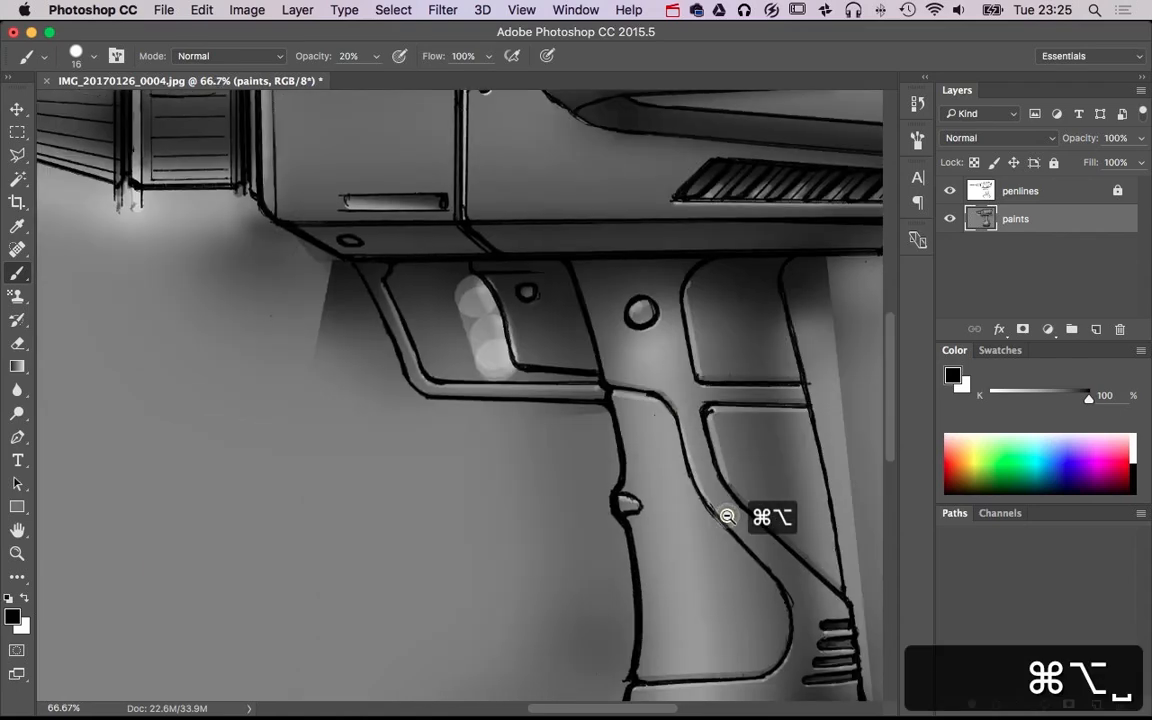
alt+super+click(727, 515)
alt+super+click(728, 516)
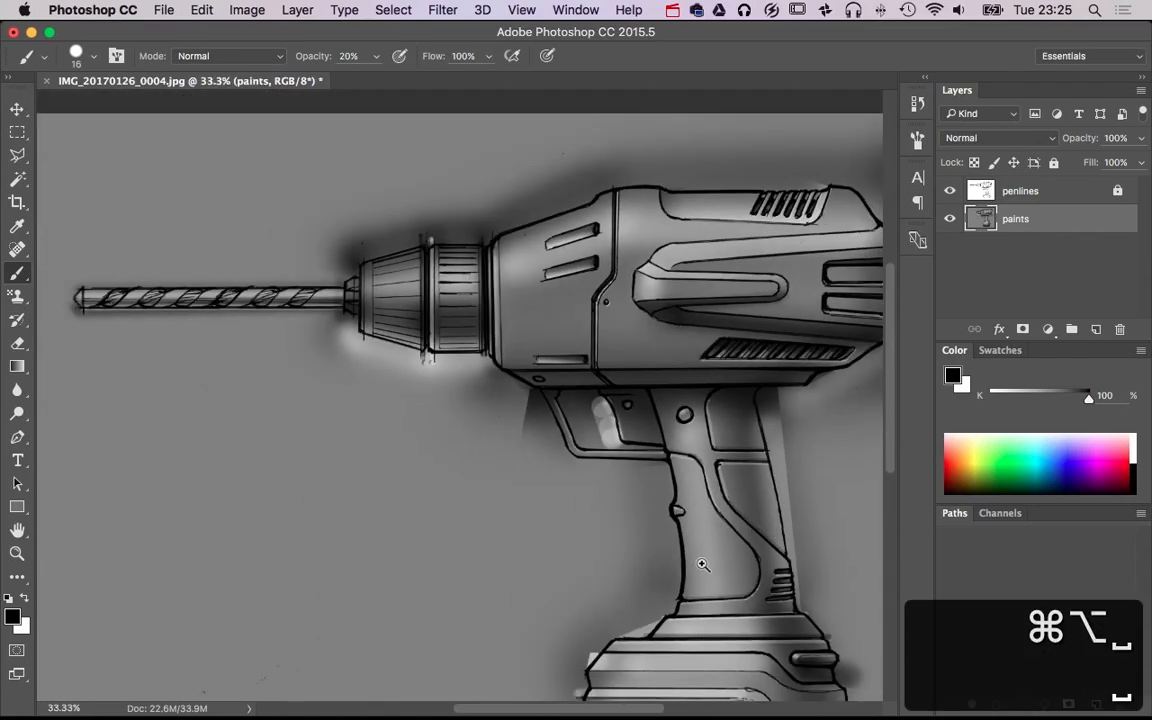
super+click(702, 563)
alt+super+click(705, 563)
alt+super+click(706, 564)
alt+super+click(706, 564)
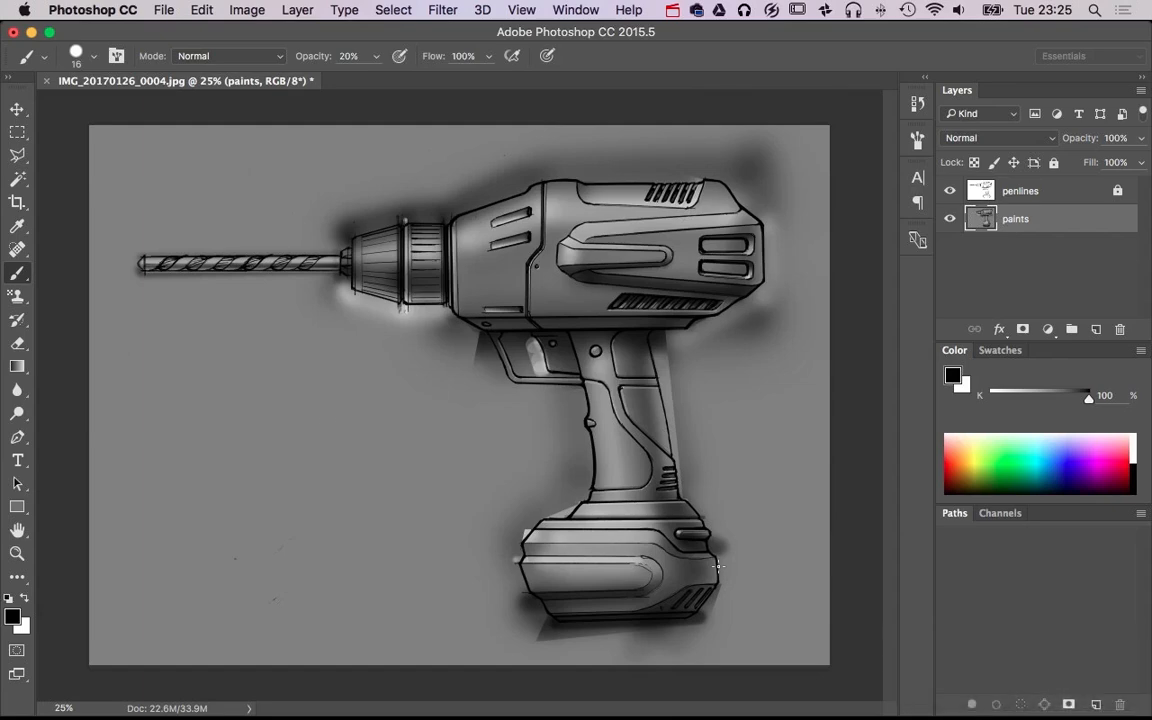
super+click(277, 254)
super+click(294, 272)
super+click(296, 274)
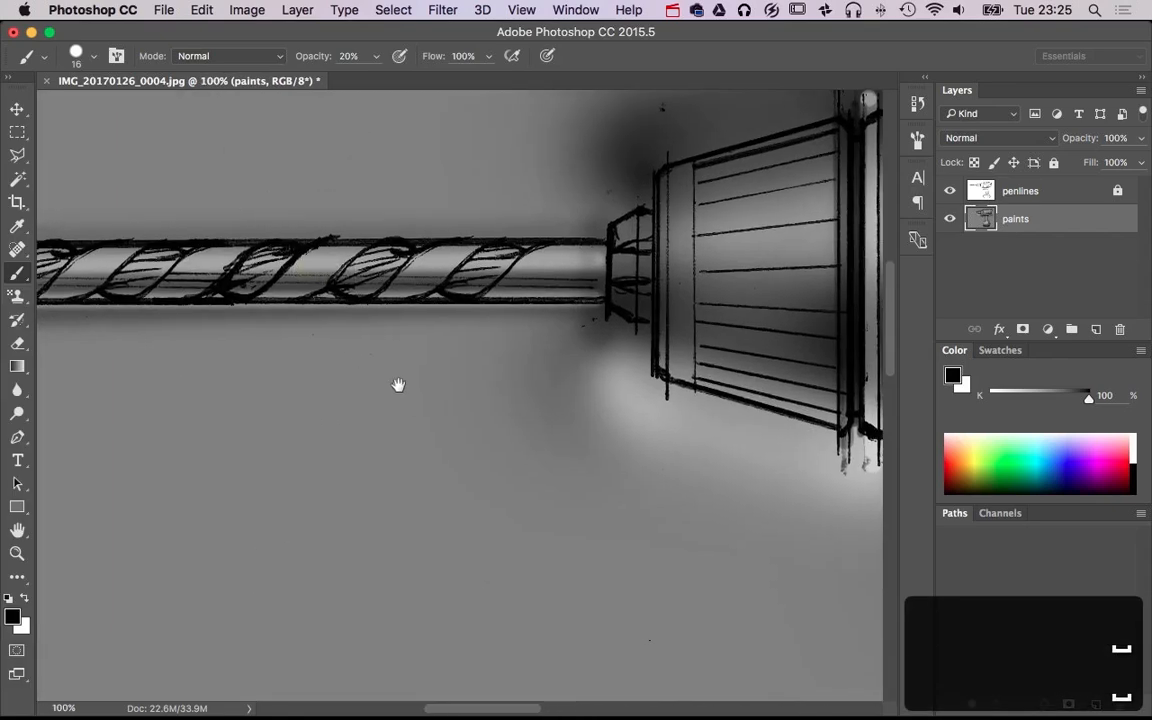
mouse_move(398, 386)
mouse_down()
mouse_move(527, 404)
mouse_move(541, 314)
mouse_move(580, 288)
mouse_up()
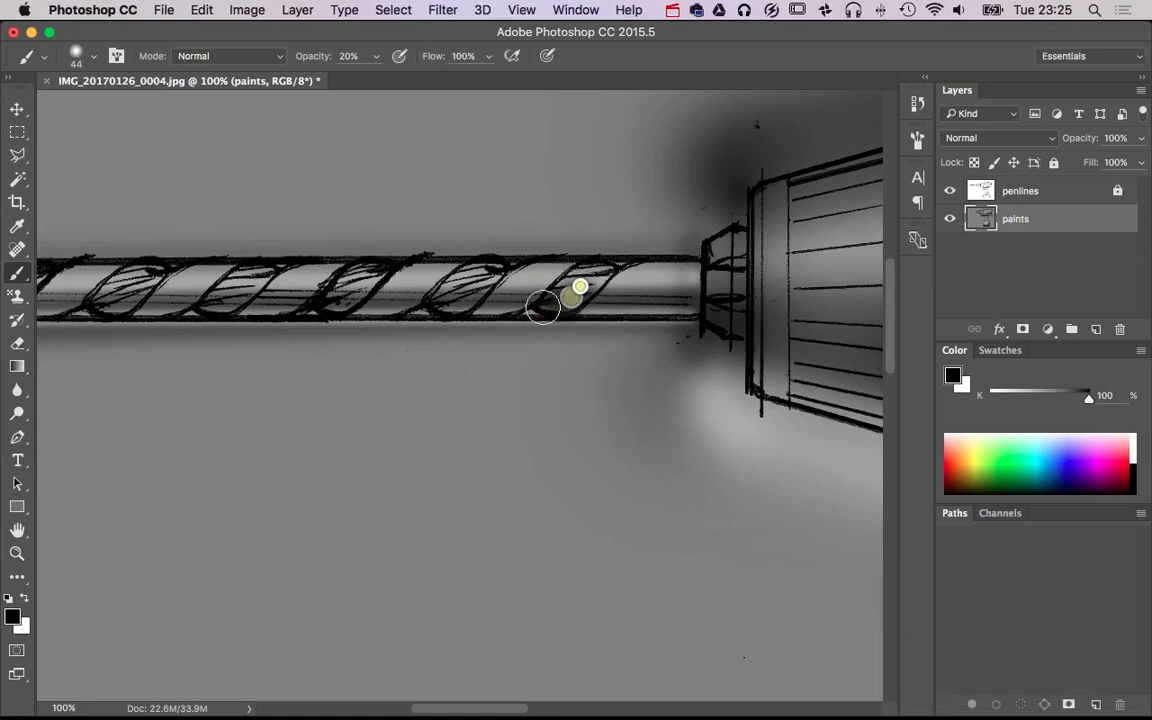
mouse_move(422, 304)
mouse_down()
mouse_move(479, 268)
mouse_move(430, 313)
mouse_move(495, 250)
mouse_up()
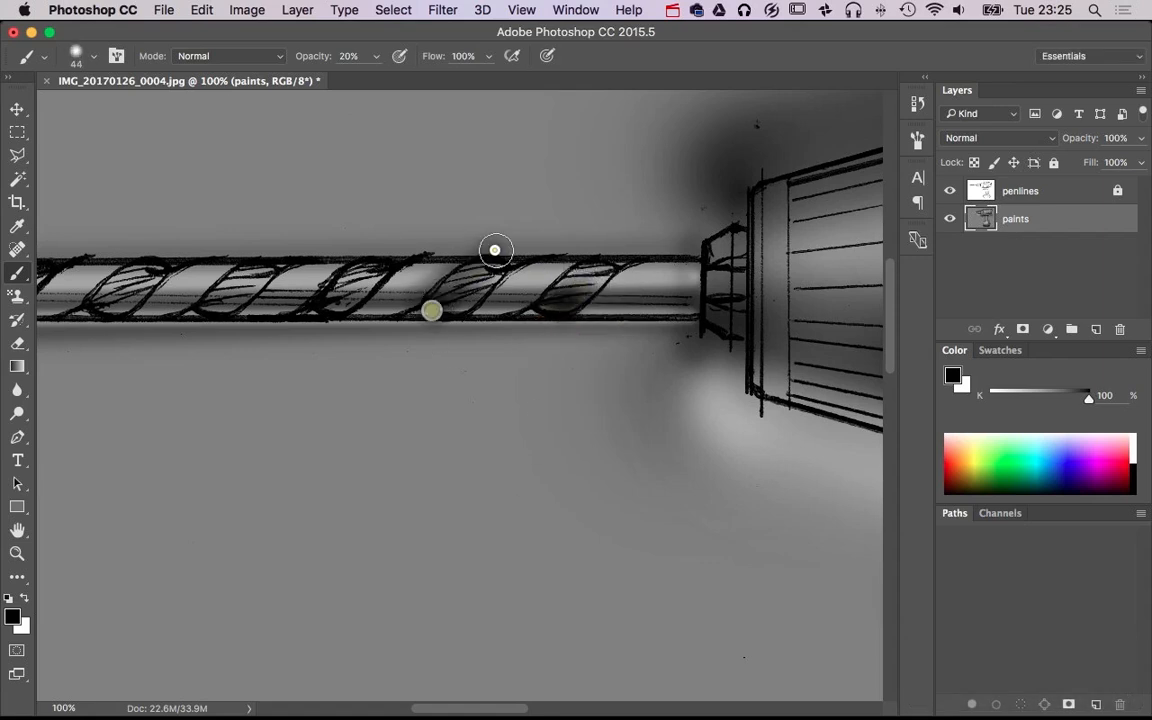
mouse_move(368, 278)
mouse_down()
mouse_move(311, 321)
mouse_move(332, 308)
mouse_up()
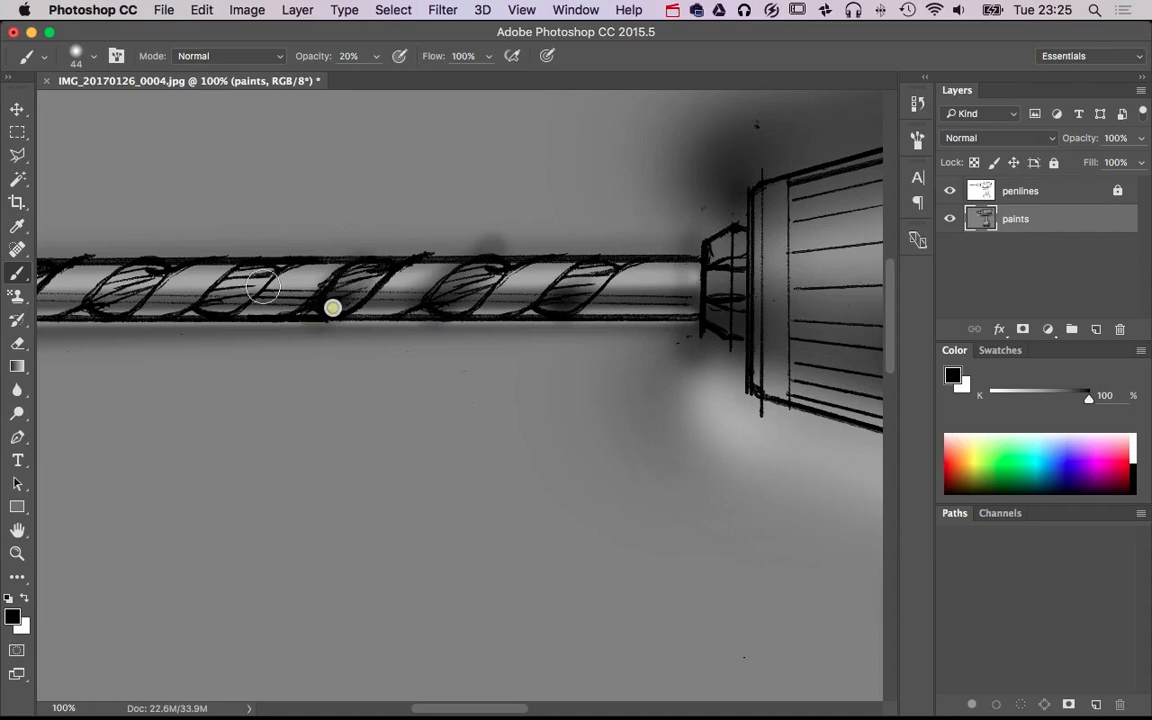
drag(254, 281, 210, 312)
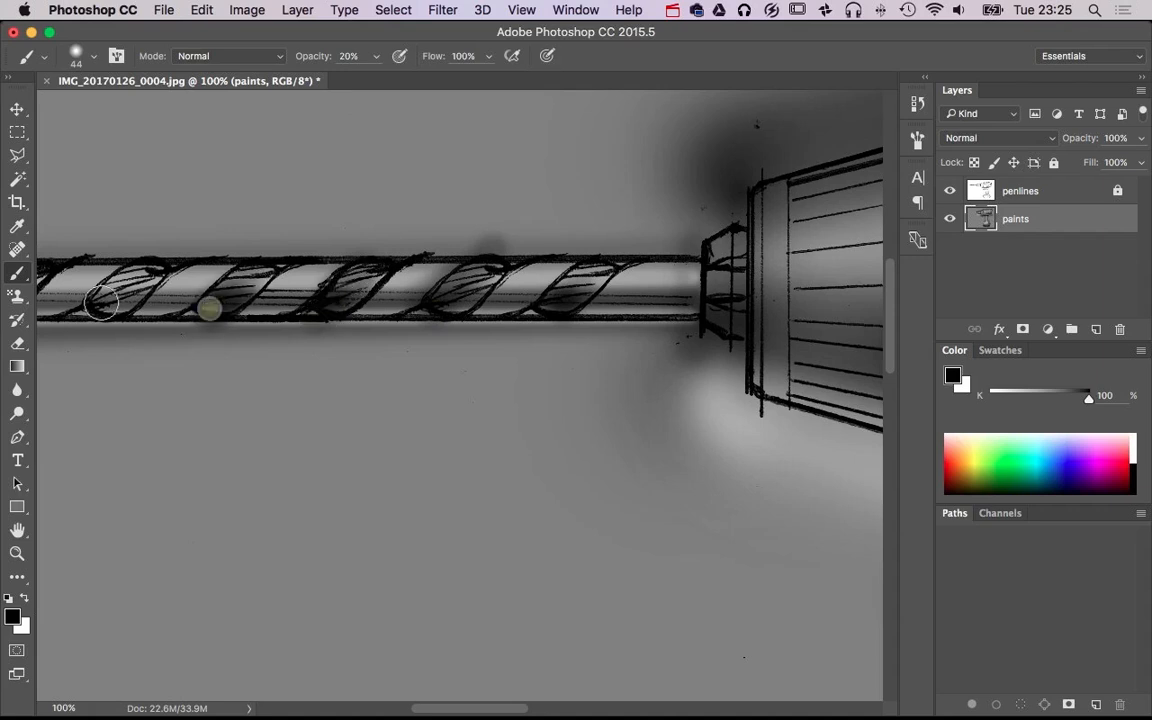
drag(104, 304, 133, 294)
Darken the flutes near the drill bit's tip and the upper ends of all flutes in black at size 44, and enlarge the brush to 55
drag(146, 357, 398, 406)
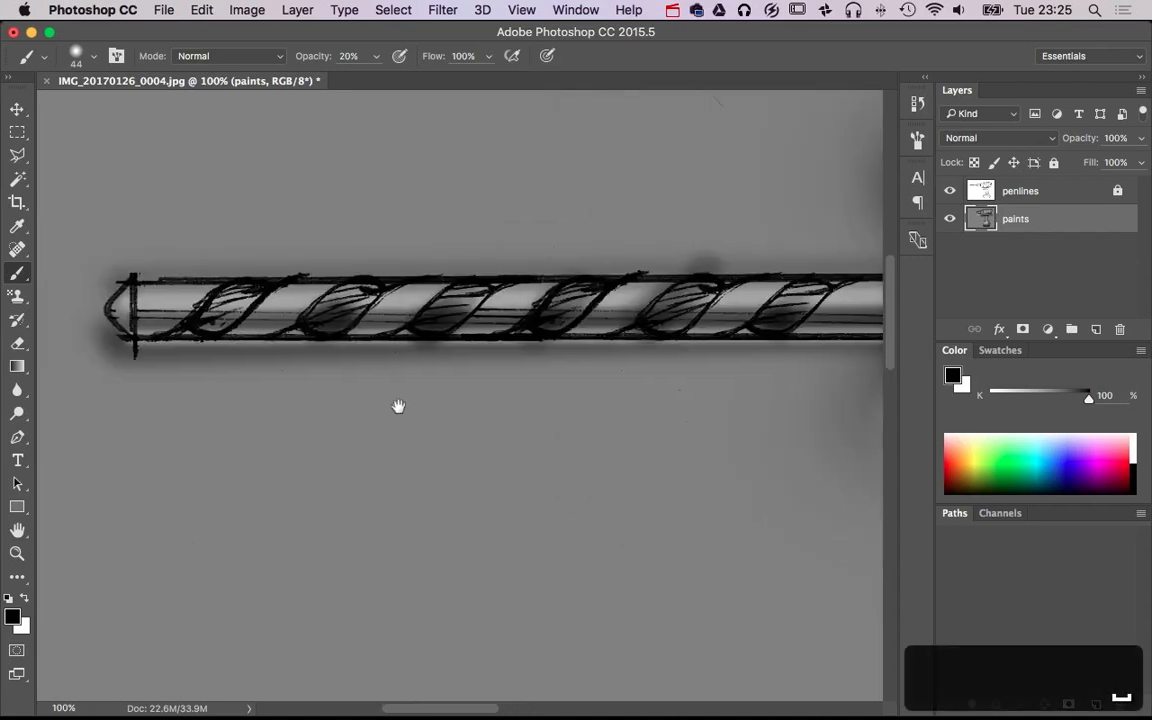
mouse_move(207, 326)
mouse_down()
mouse_move(245, 281)
mouse_move(362, 283)
mouse_up()
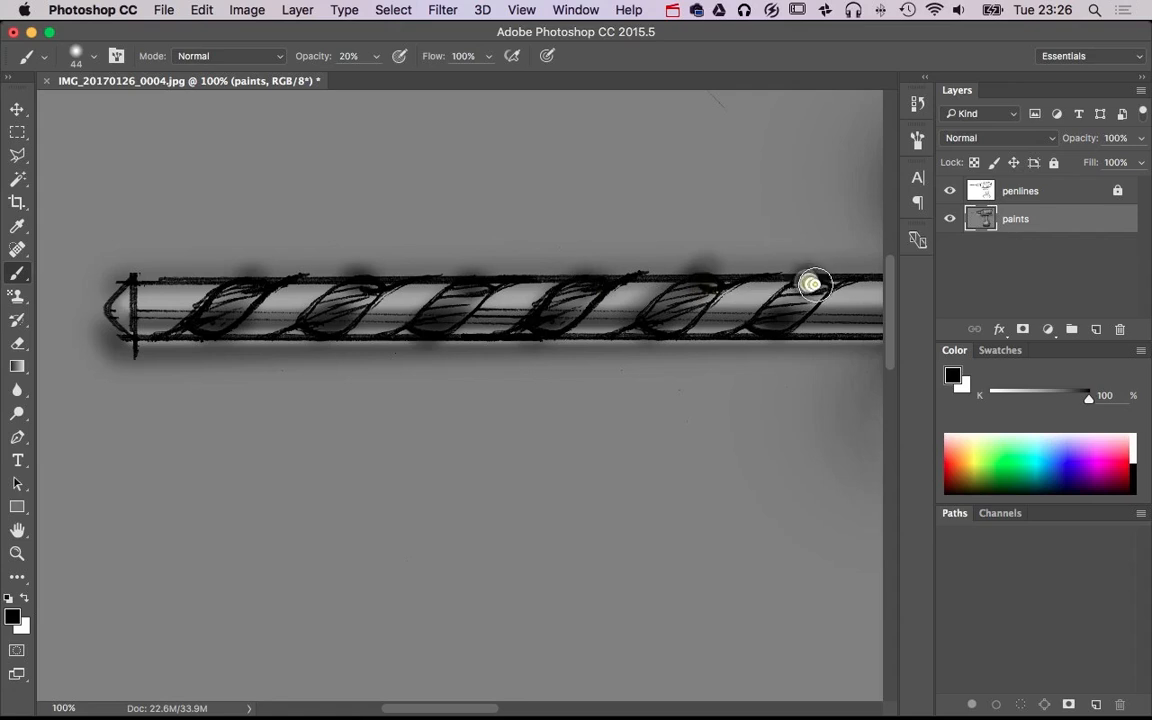
drag(527, 447, 536, 447)
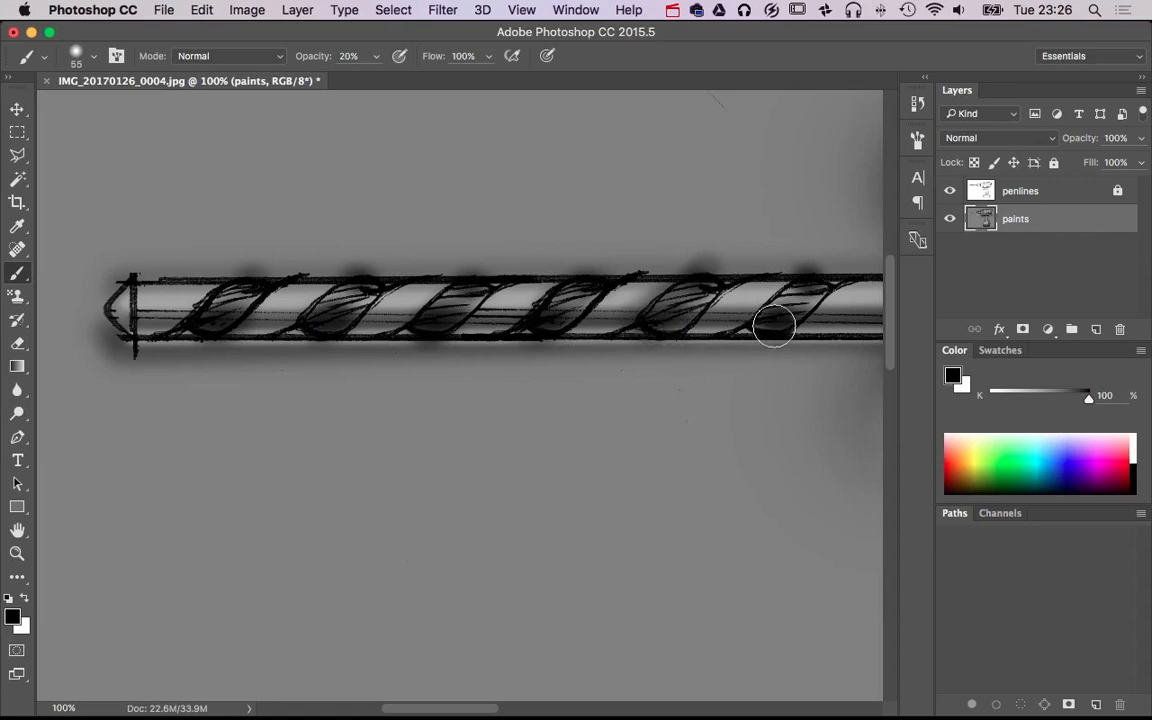
Paint thin white highlights along the rear edges of the spiral flutes near the drill bit's tip, with a size 10 brush at 20% opacity
key(super+plus)
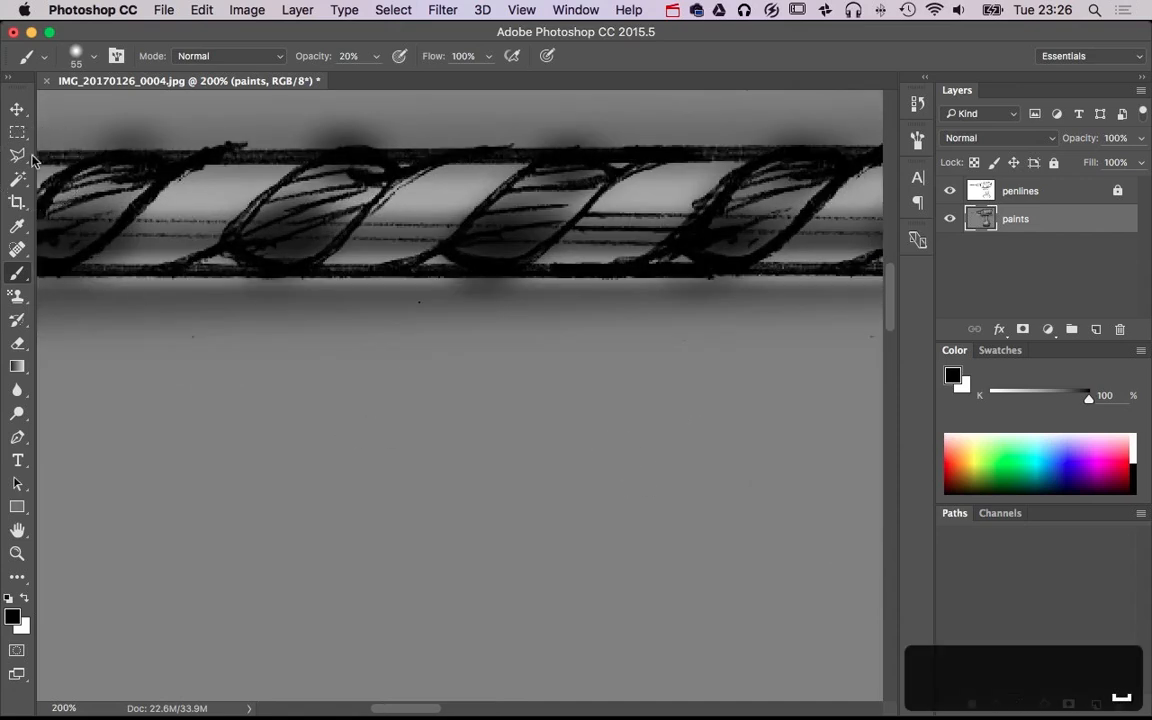
key(b)
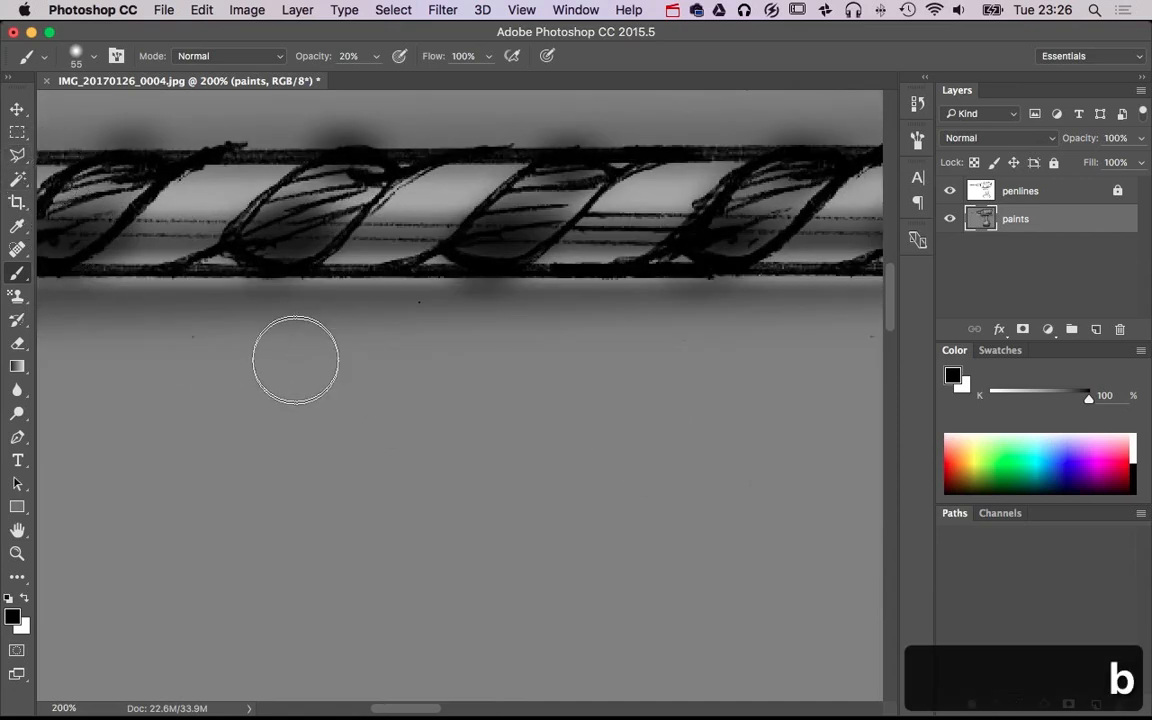
mouse_move(293, 362)
mouse_down()
mouse_move(290, 572)
mouse_move(270, 572)
mouse_move(288, 288)
mouse_move(309, 609)
mouse_move(322, 621)
mouse_up()
drag(282, 467, 577, 540)
key(x)
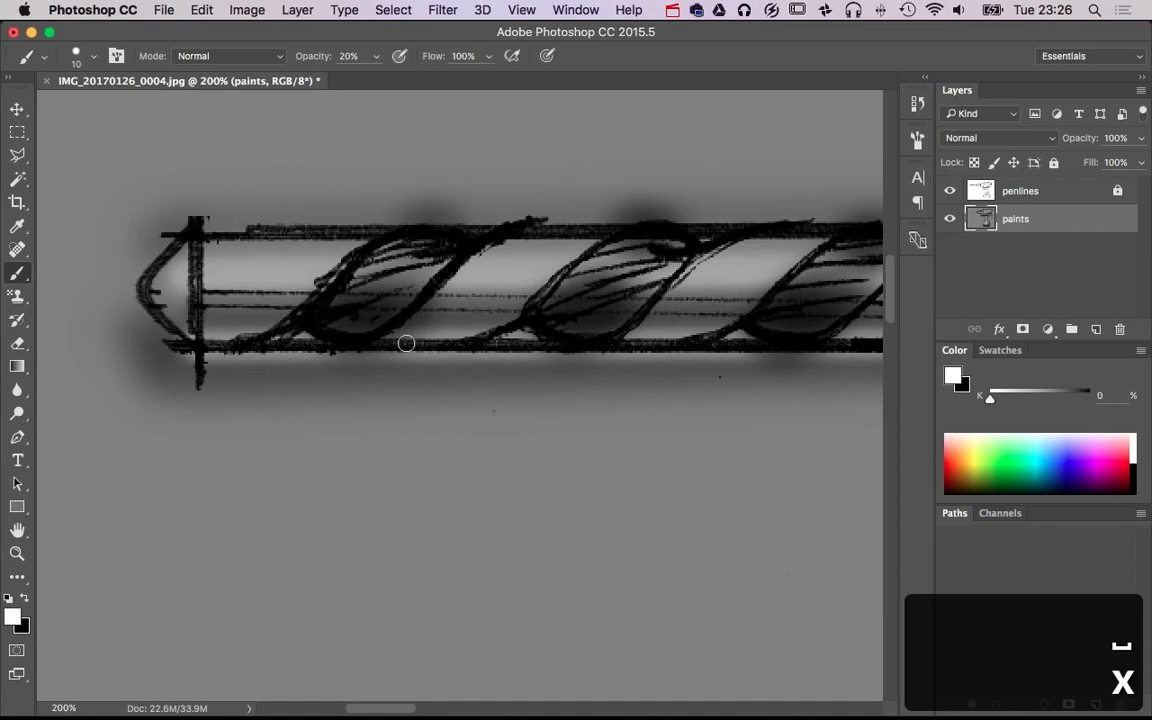
drag(431, 302, 506, 239)
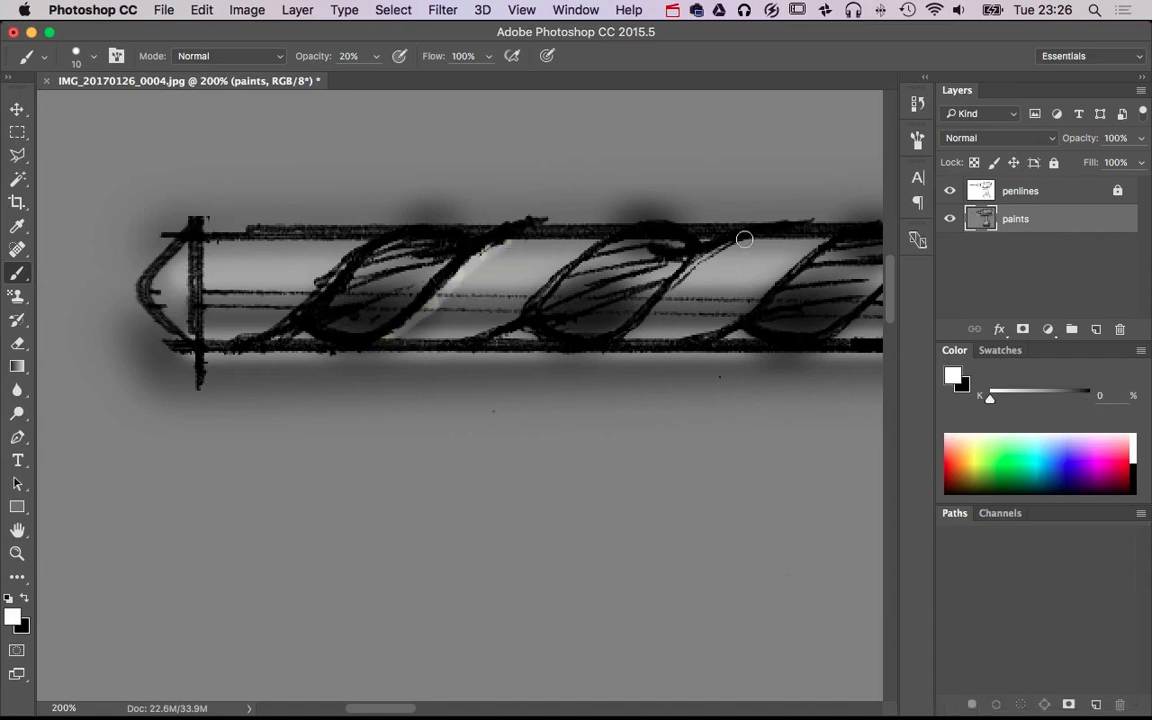
drag(717, 248, 615, 345)
drag(750, 353, 255, 453)
alt+super+click(489, 434)
alt+super+click(489, 434)
alt+super+click(492, 434)
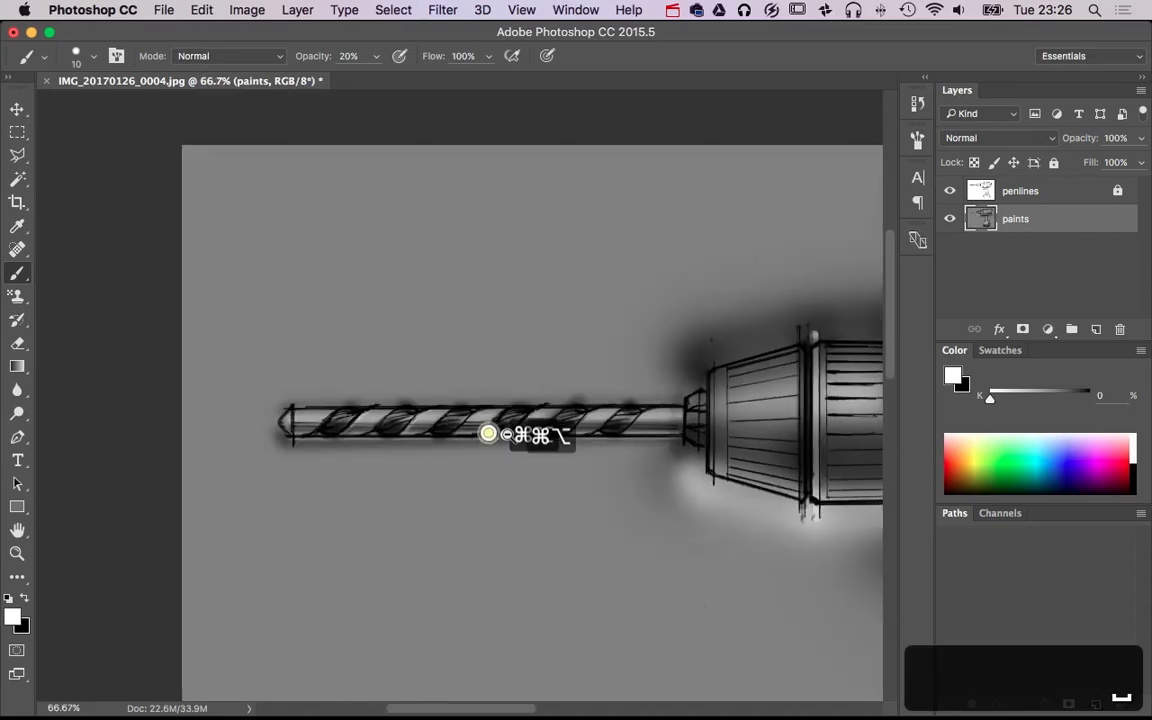
Paint thin white highlights along the rear edges of the remaining flutes toward the chuck, with the size 10 brush at 20% opacity
alt+super+click(504, 435)
super+click(514, 445)
super+click(514, 445)
super+click(514, 445)
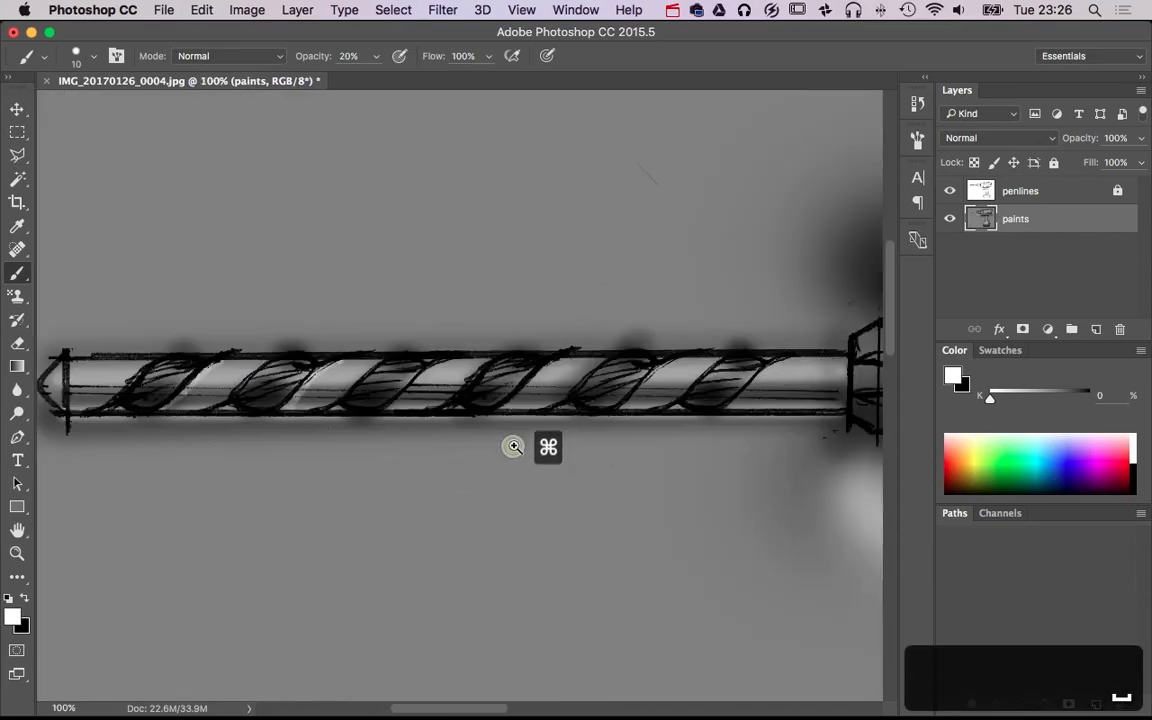
super+click(514, 445)
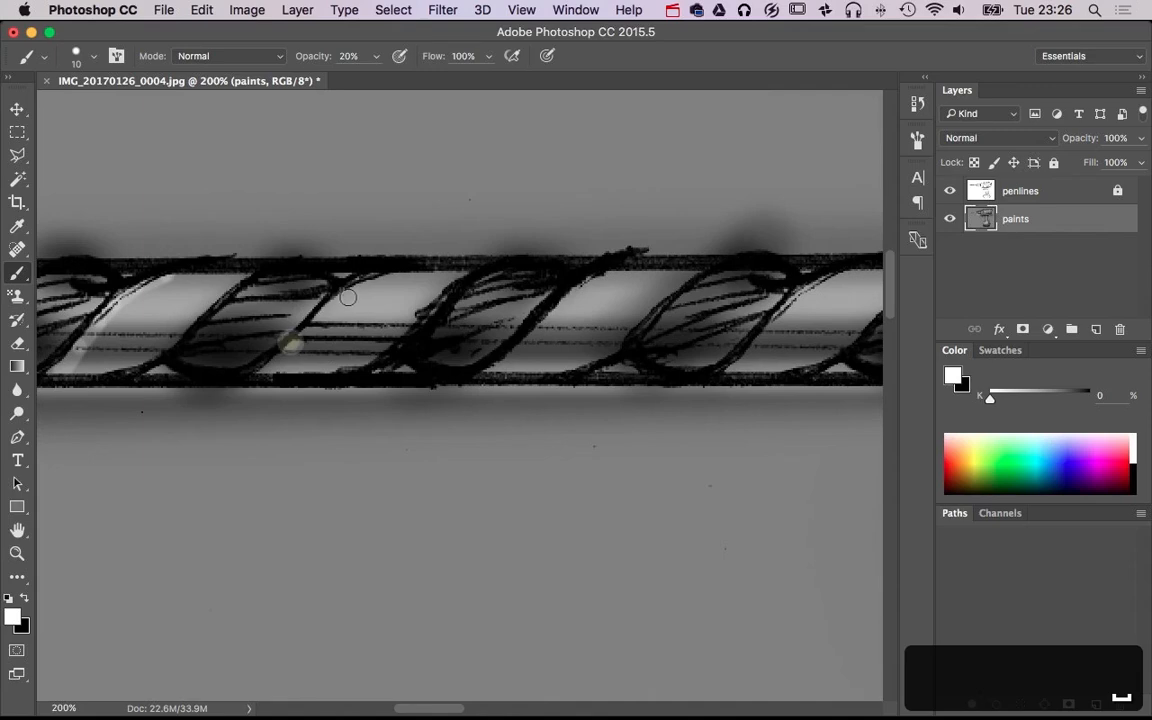
shift+click(571, 293)
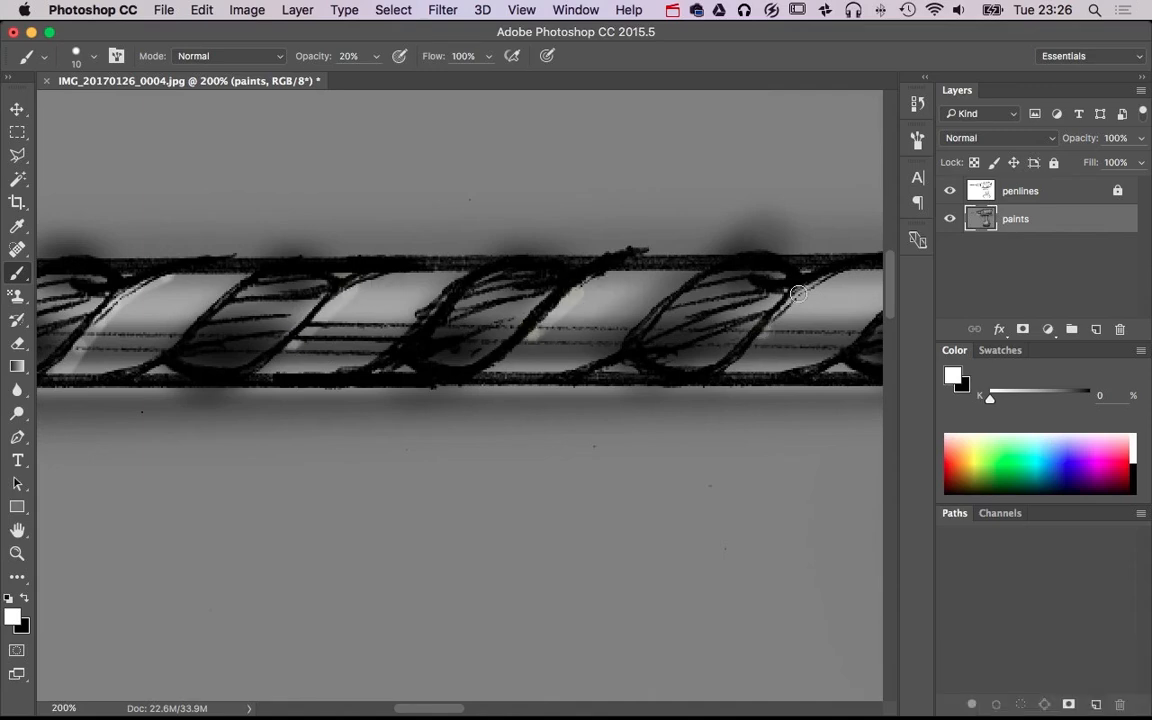
shift+click(797, 293)
drag(758, 347, 495, 380)
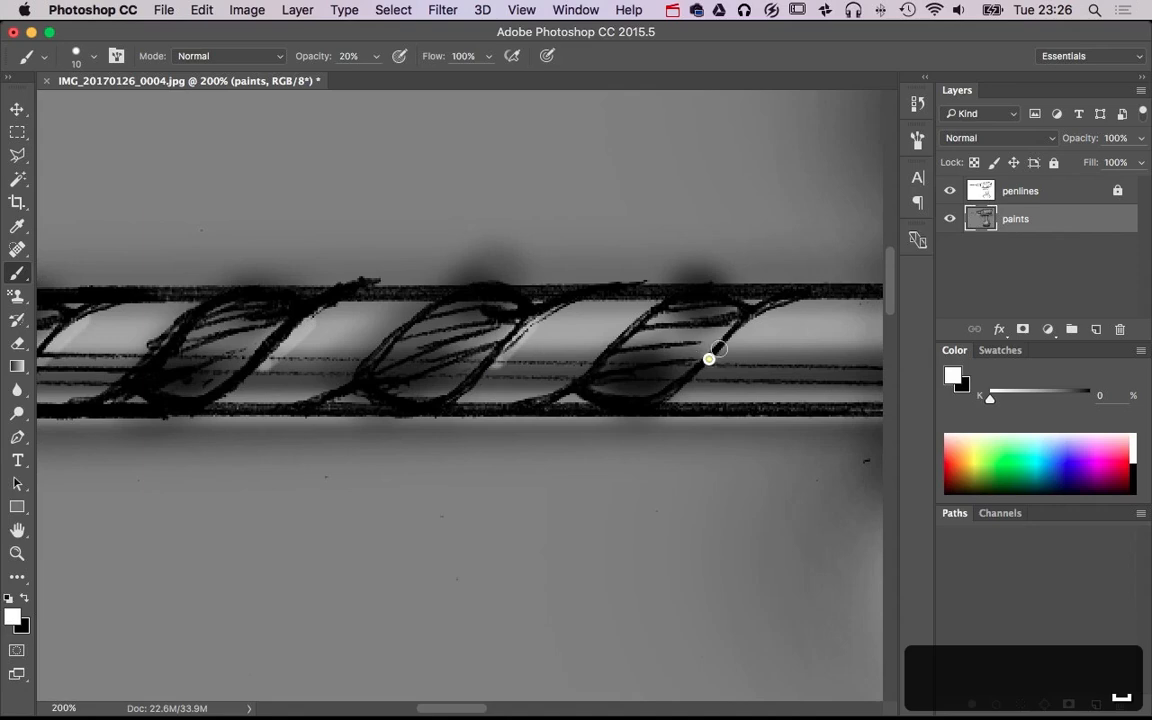
scroll(720, 347, down, 1)
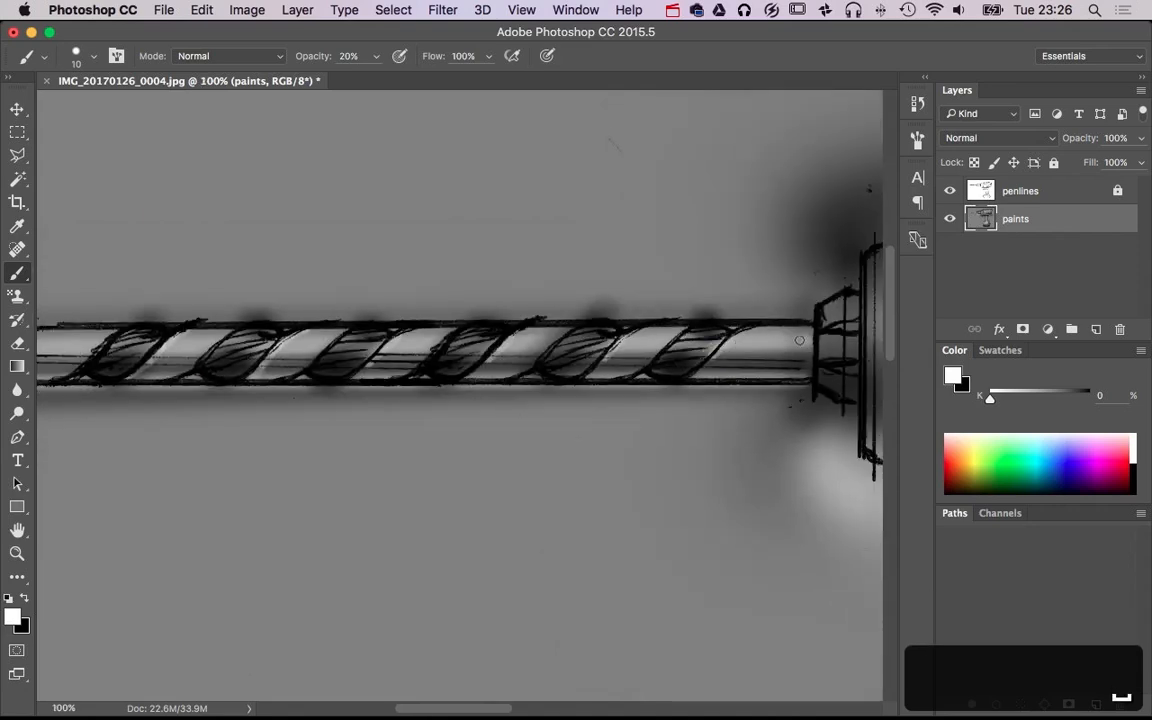
Paint white highlights on the small chuck jaws behind the drill bit, with a size 24 brush at 20% opacity
scroll(530, 399, left, 5)
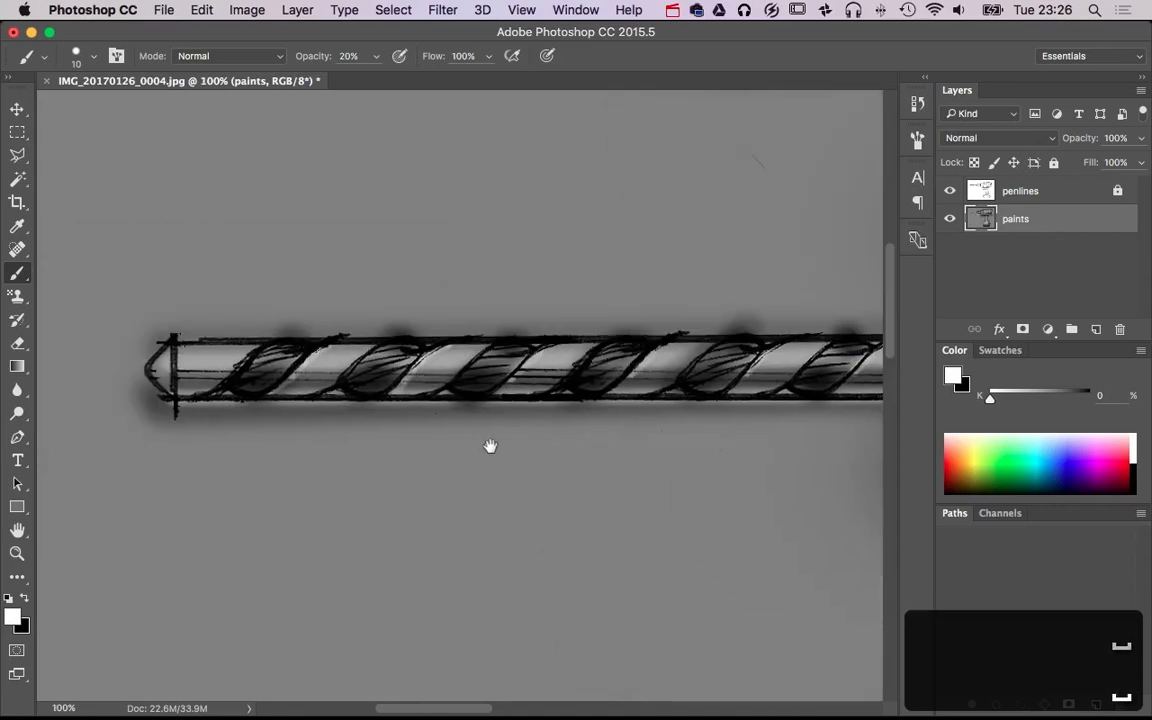
shift+click(158, 330)
alt+super+click(580, 525)
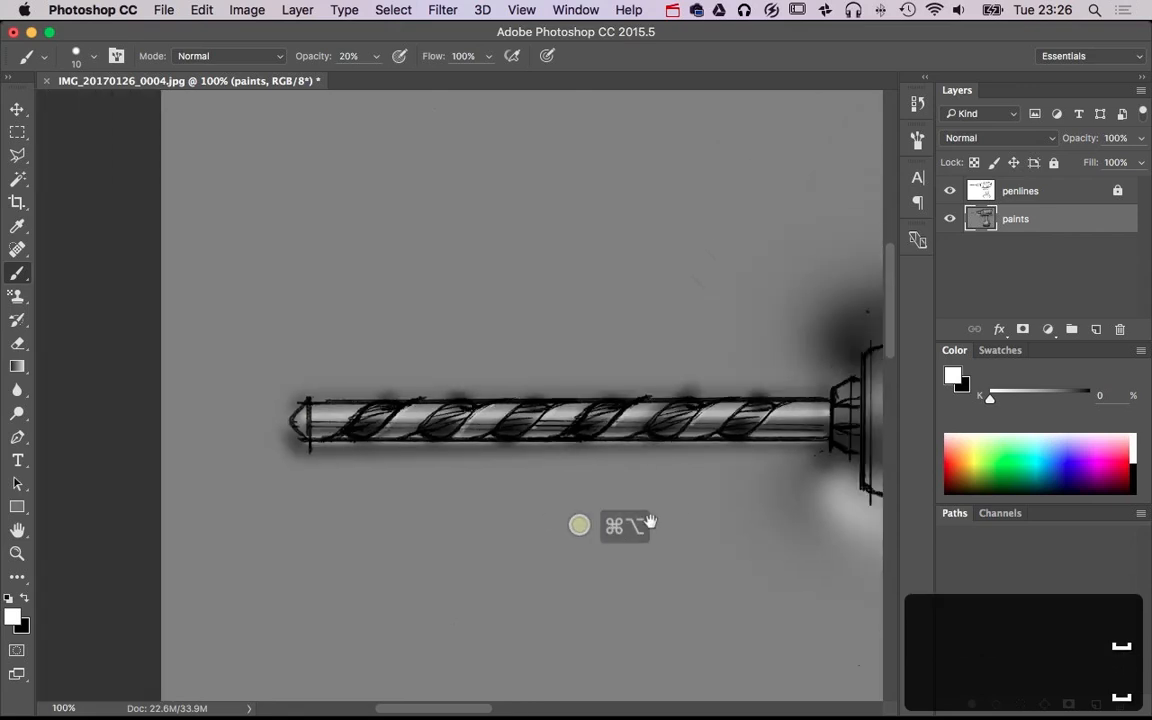
drag(697, 512, 354, 468)
super+click(525, 357)
super+click(525, 357)
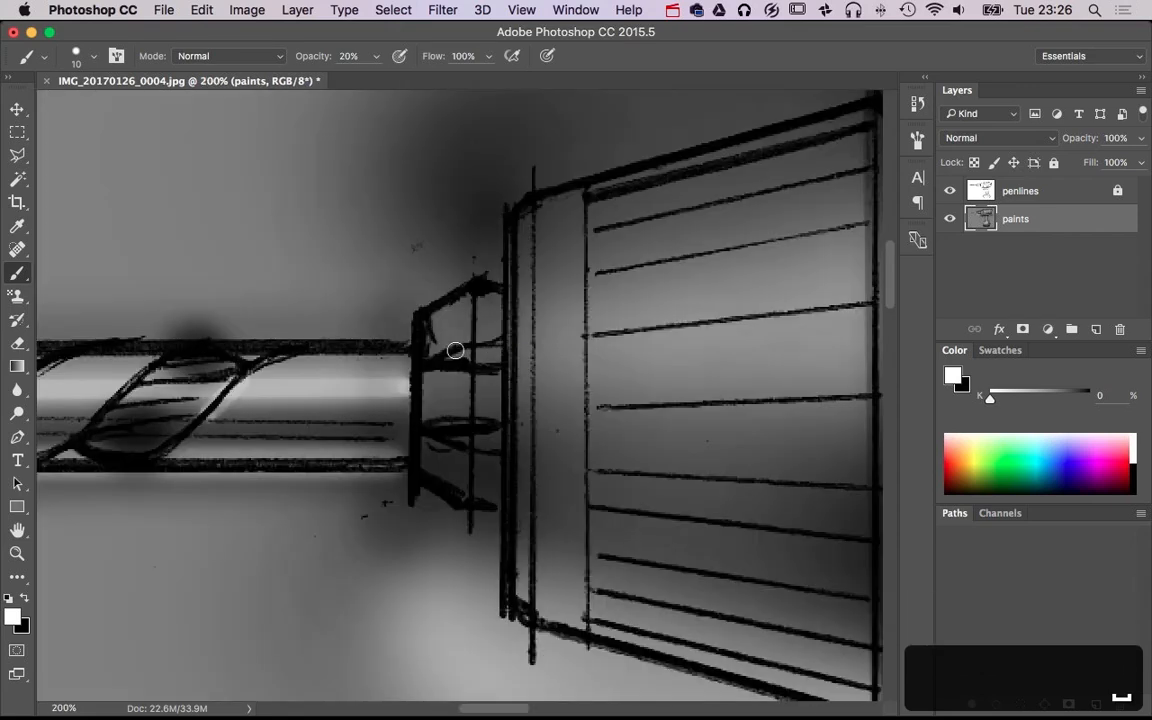
mouse_move(432, 357)
mouse_down()
mouse_move(464, 358)
mouse_move(455, 316)
mouse_move(441, 400)
mouse_up()
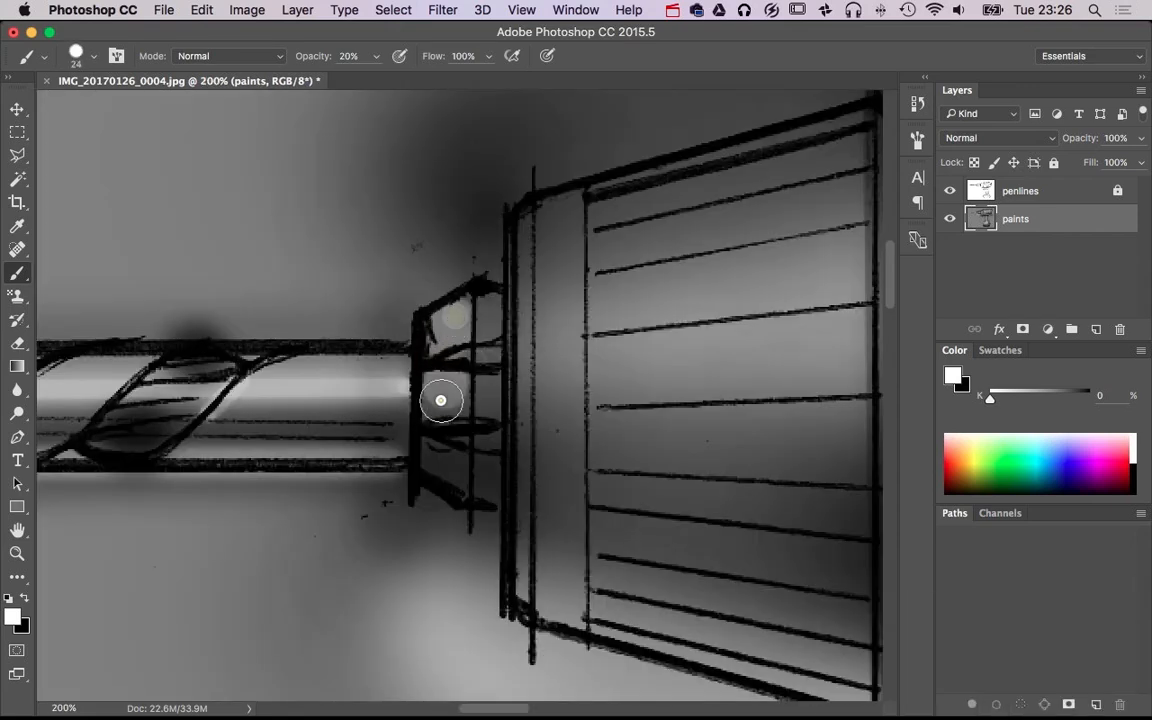
click(463, 327)
click(452, 447)
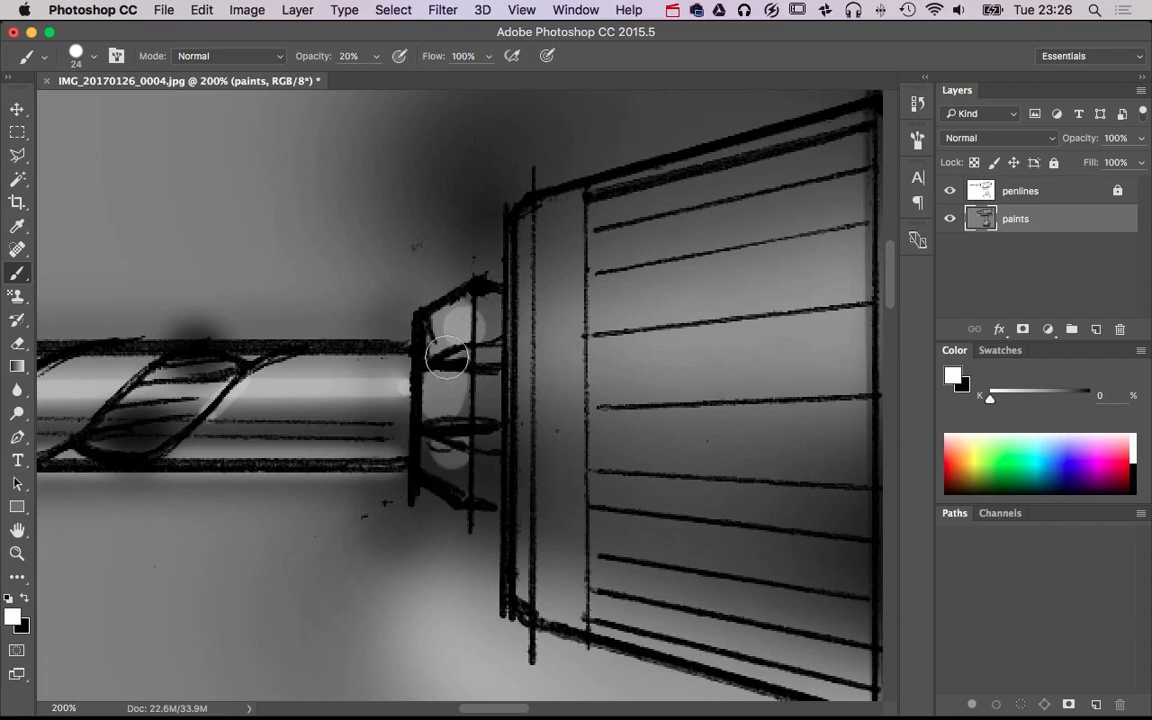
Paint black shadows in the gaps between the chuck jaws and along their base in front of the chuck, with a size 18 brush at 20% opacity
key(z)
key(x)
key(b)
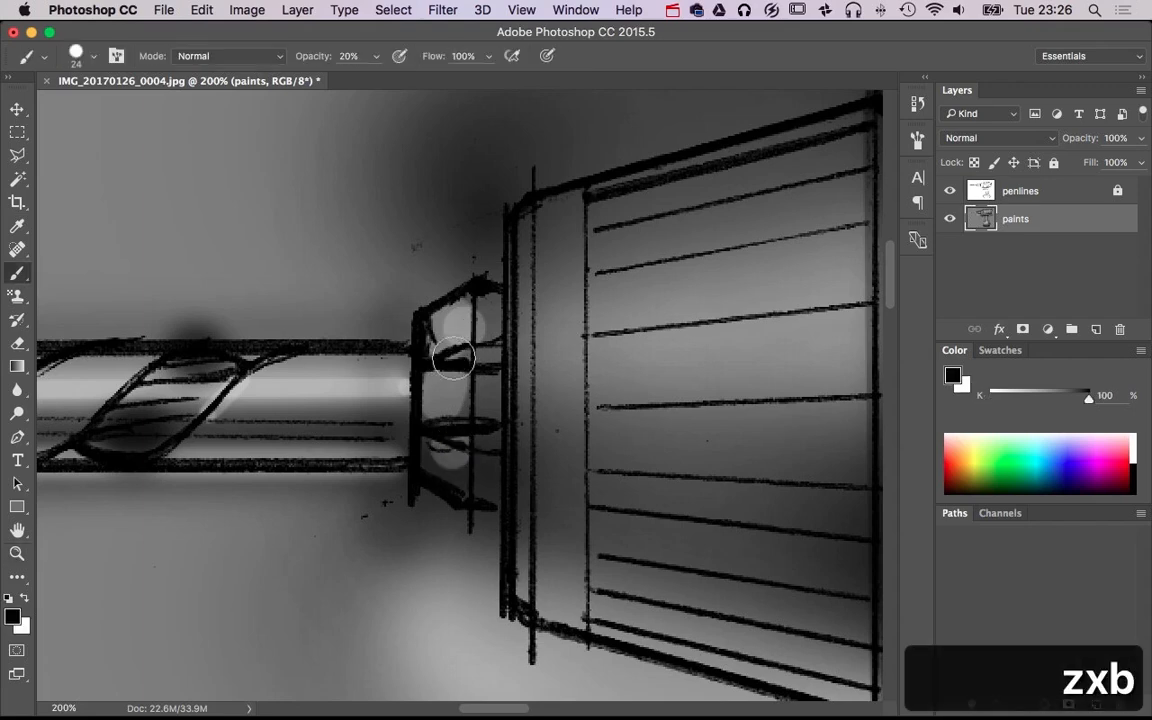
drag(452, 357, 451, 362)
click(450, 357)
shift+click(489, 354)
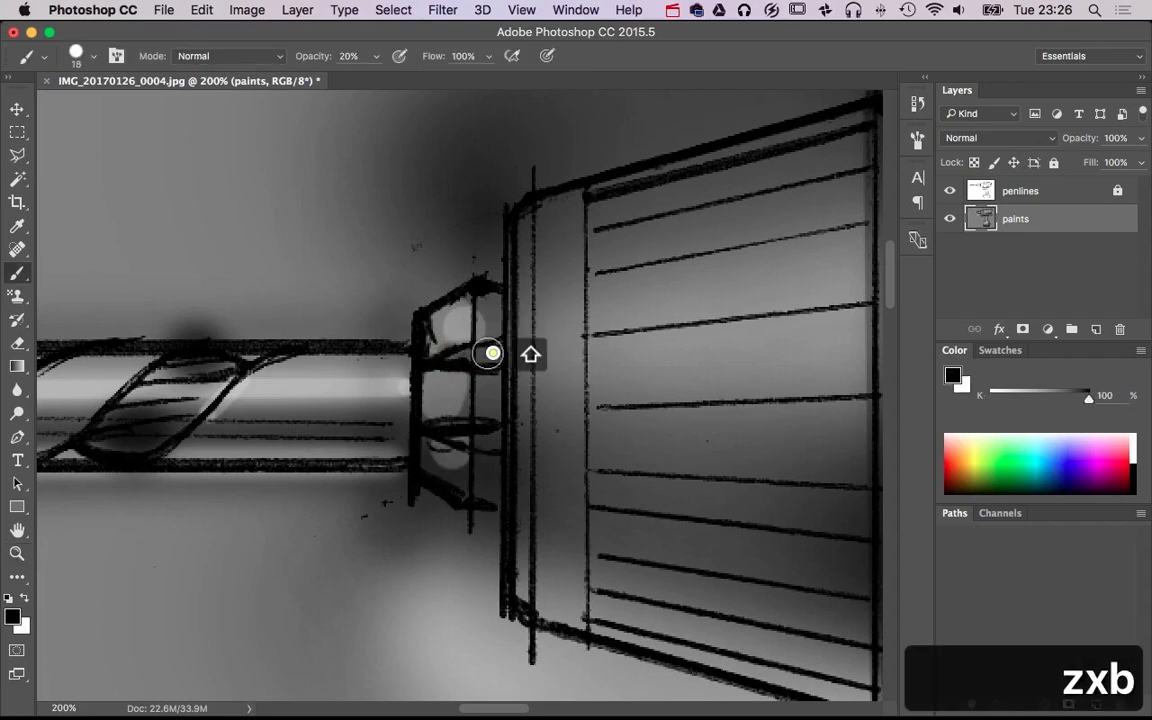
shift+click(450, 357)
shift+click(489, 352)
click(450, 434)
shift+click(489, 433)
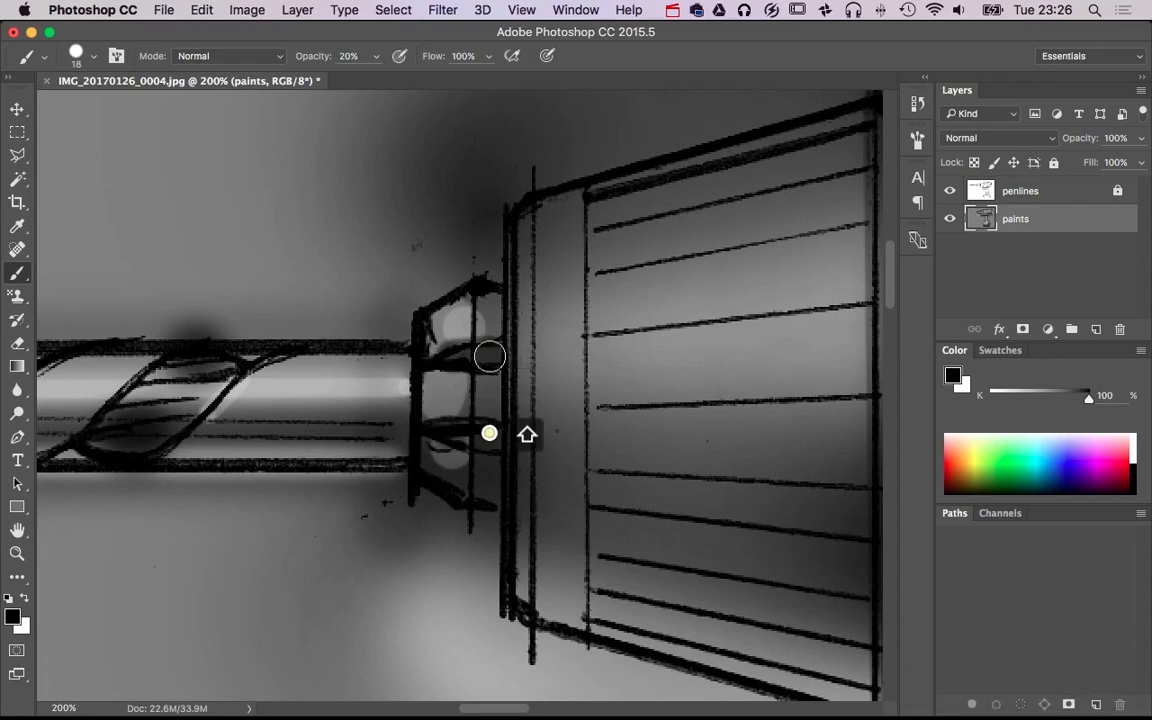
shift+click(496, 548)
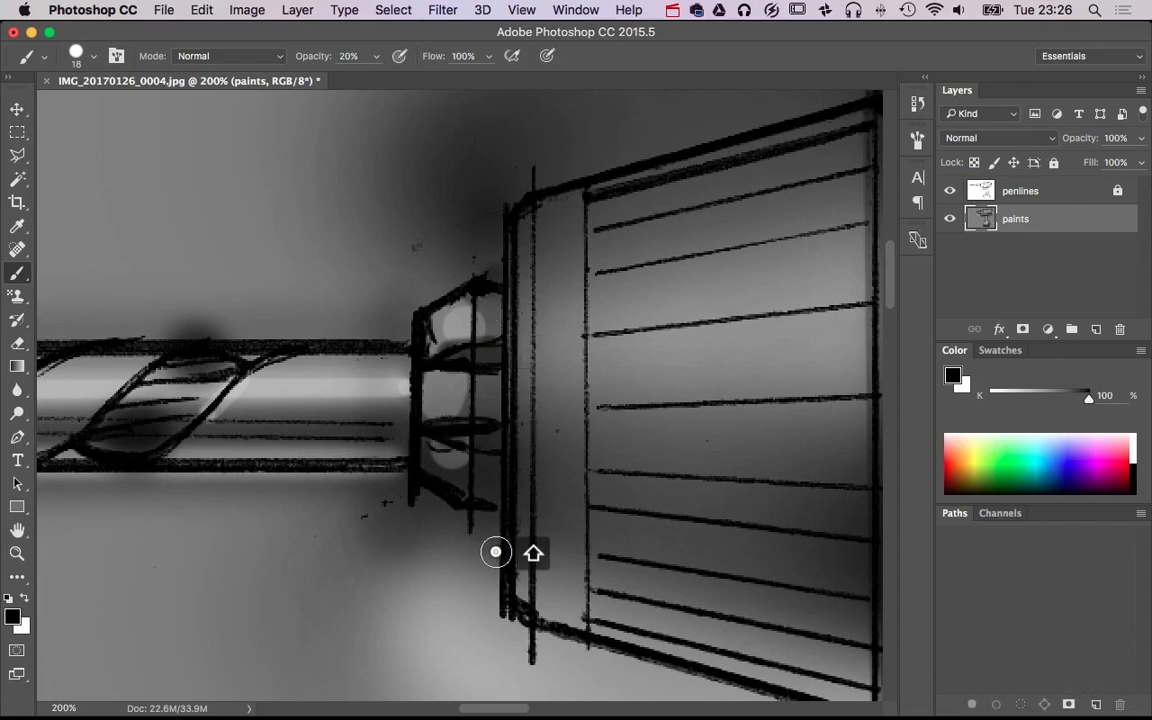
Paint straight white highlights down the chuck's narrow front rim, with a size 13 brush at 10% opacity
key(x)
ctrl+alt+click(515, 240)
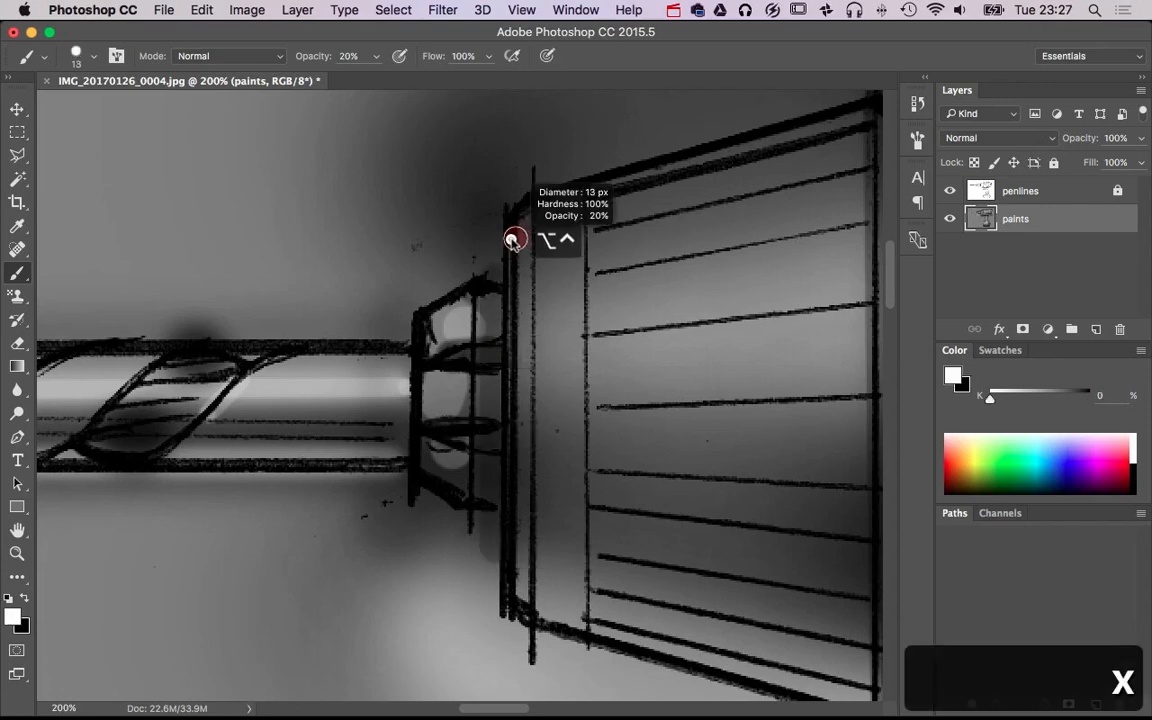
key(1)
click(524, 212)
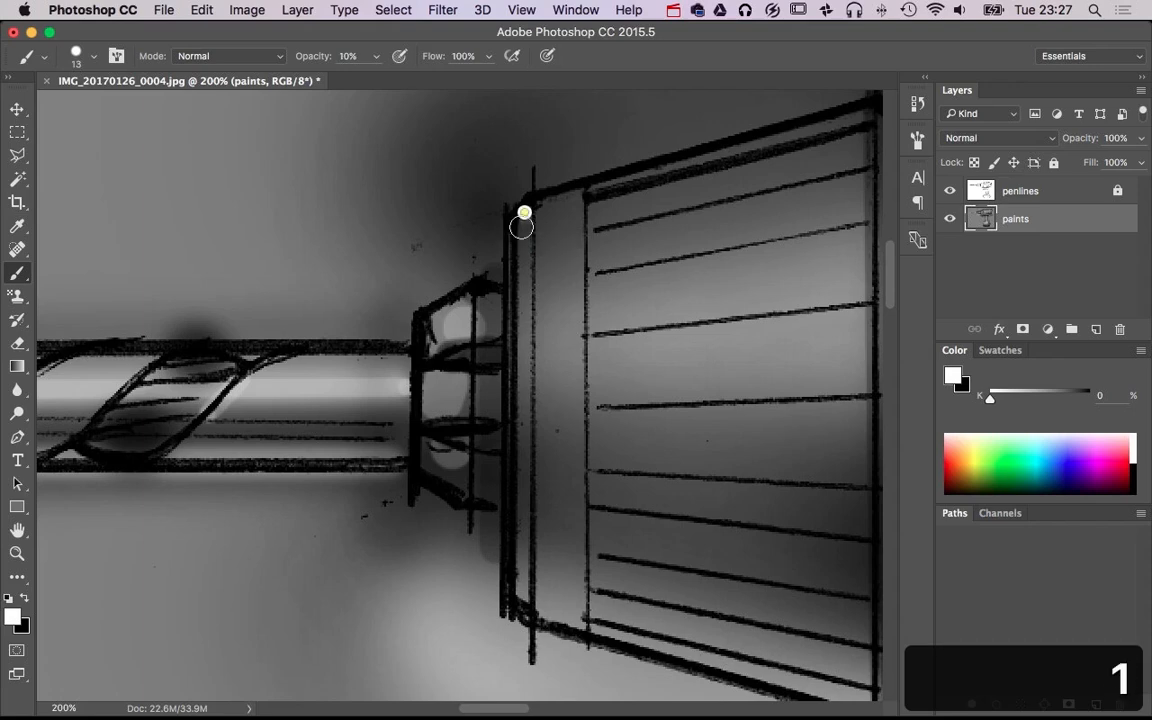
shift+click(524, 608)
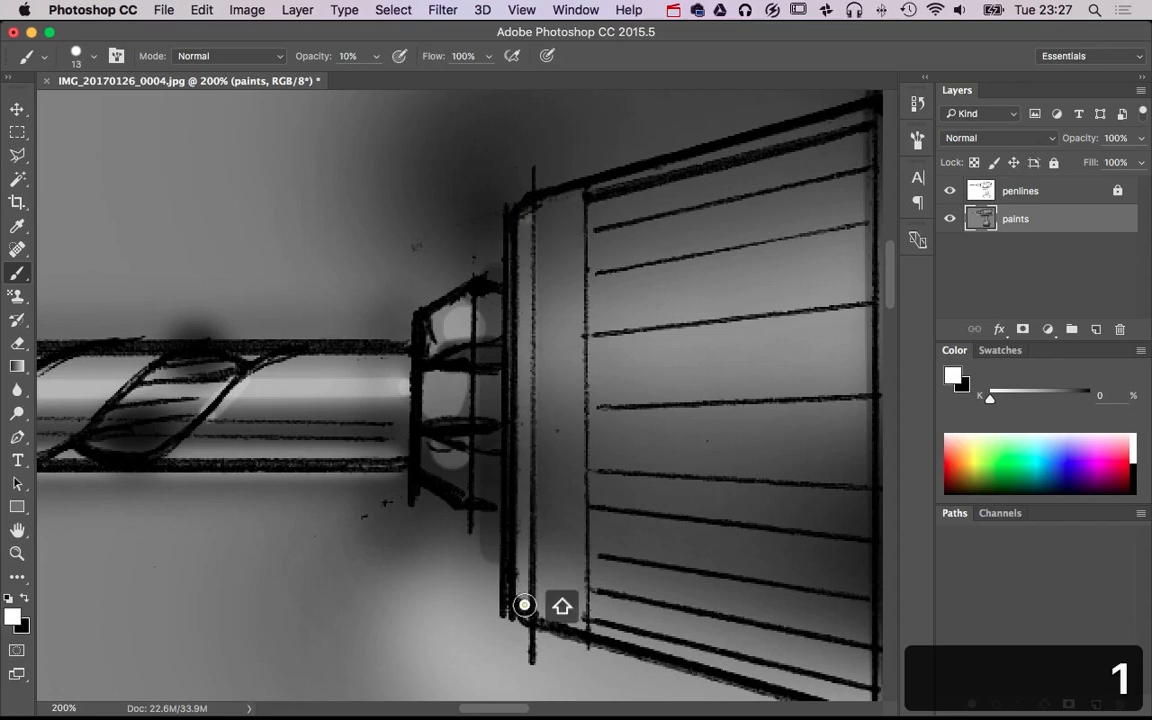
click(526, 272)
shift+click(522, 417)
Try painting a white and a black band along the grip lines of the chuck's tapered section, at size 13 and 10% opacity
alt+super+click(634, 408)
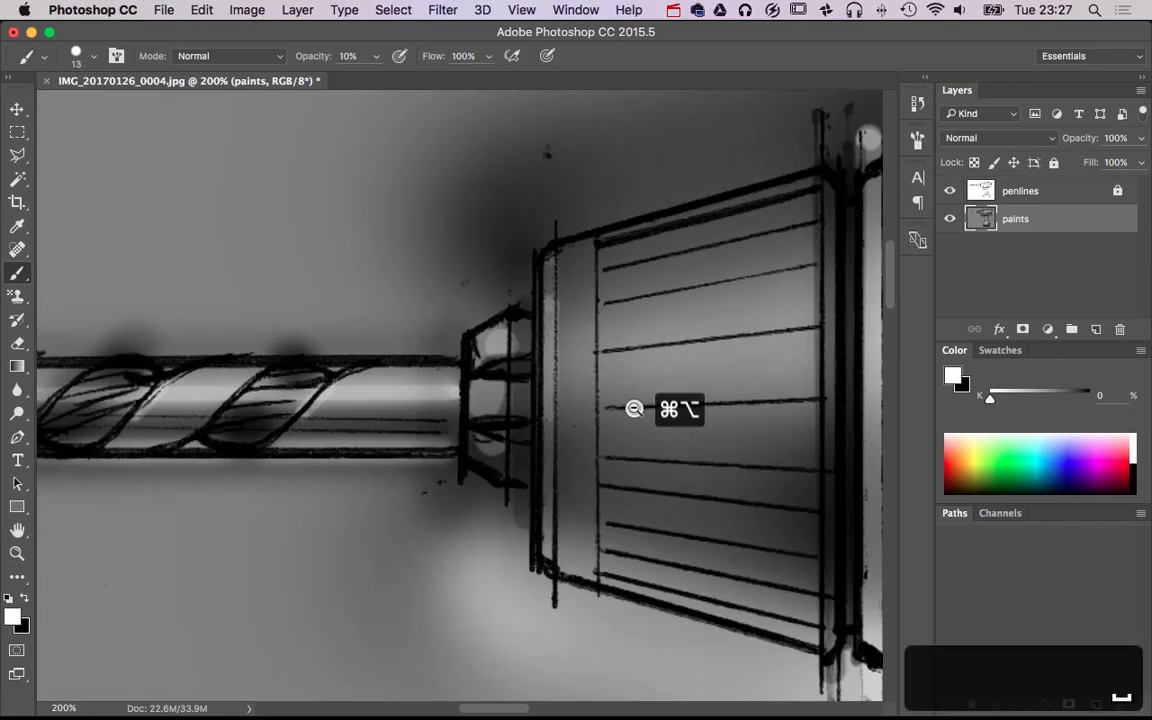
alt+super+click(634, 408)
alt+super+click(634, 408)
super+click(668, 431)
super+click(668, 431)
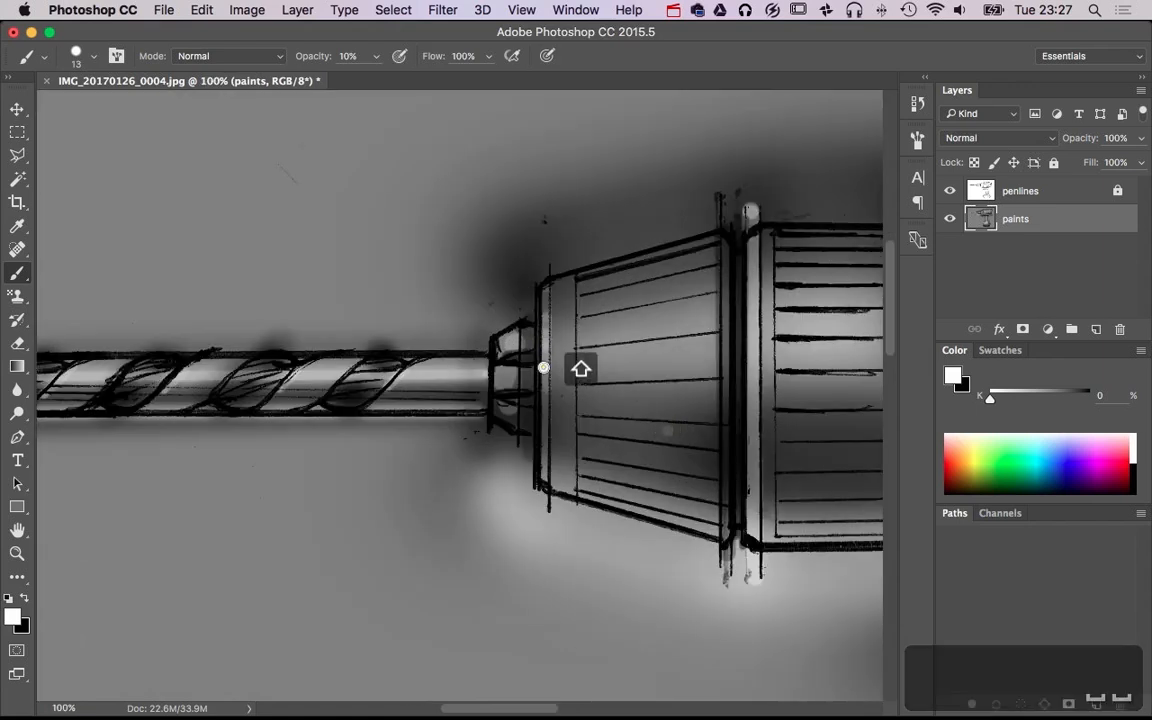
shift+click(543, 368)
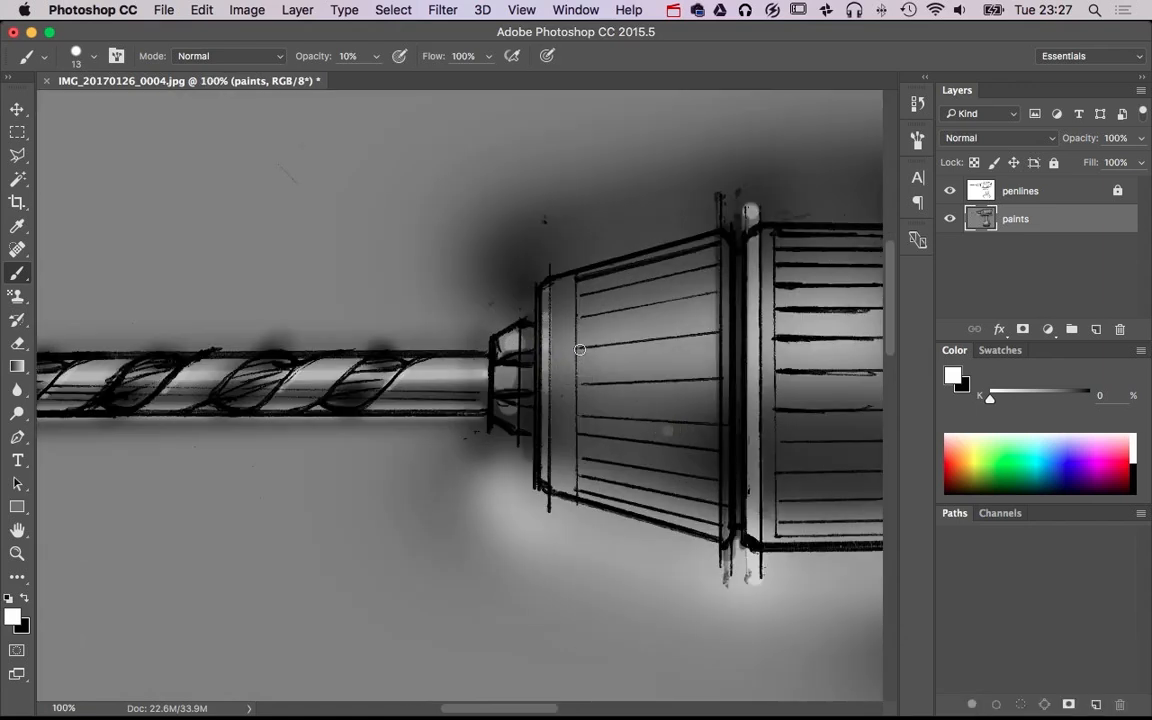
shift+click(719, 340)
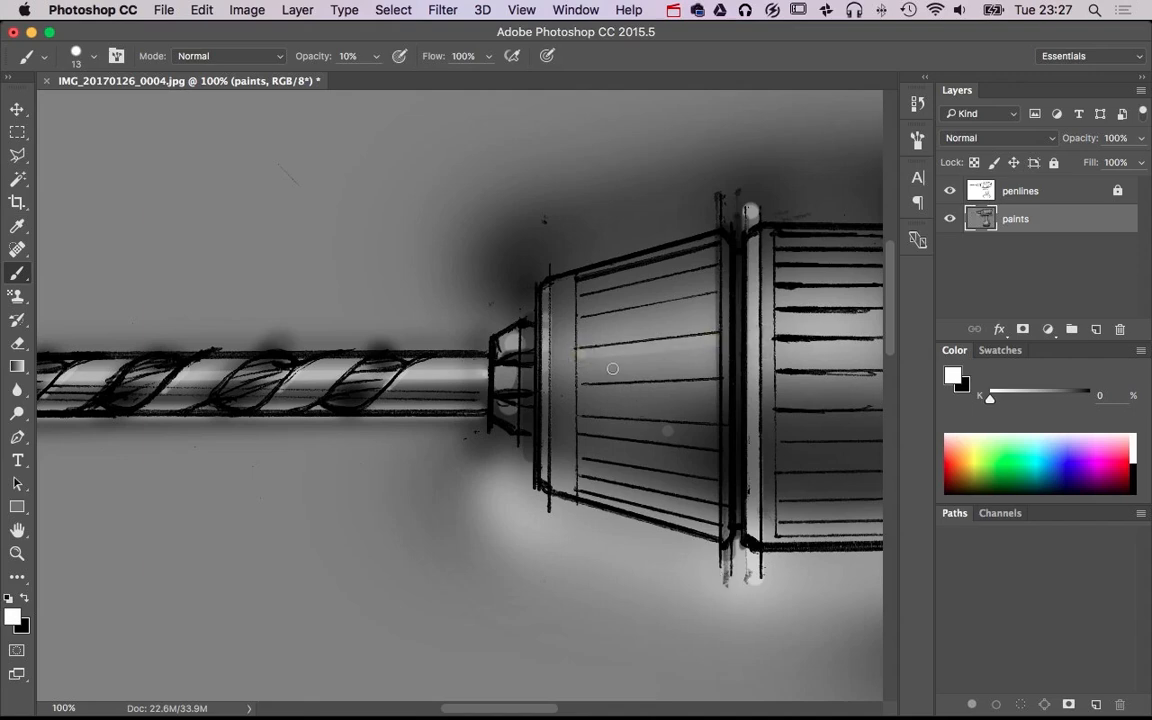
key(x)
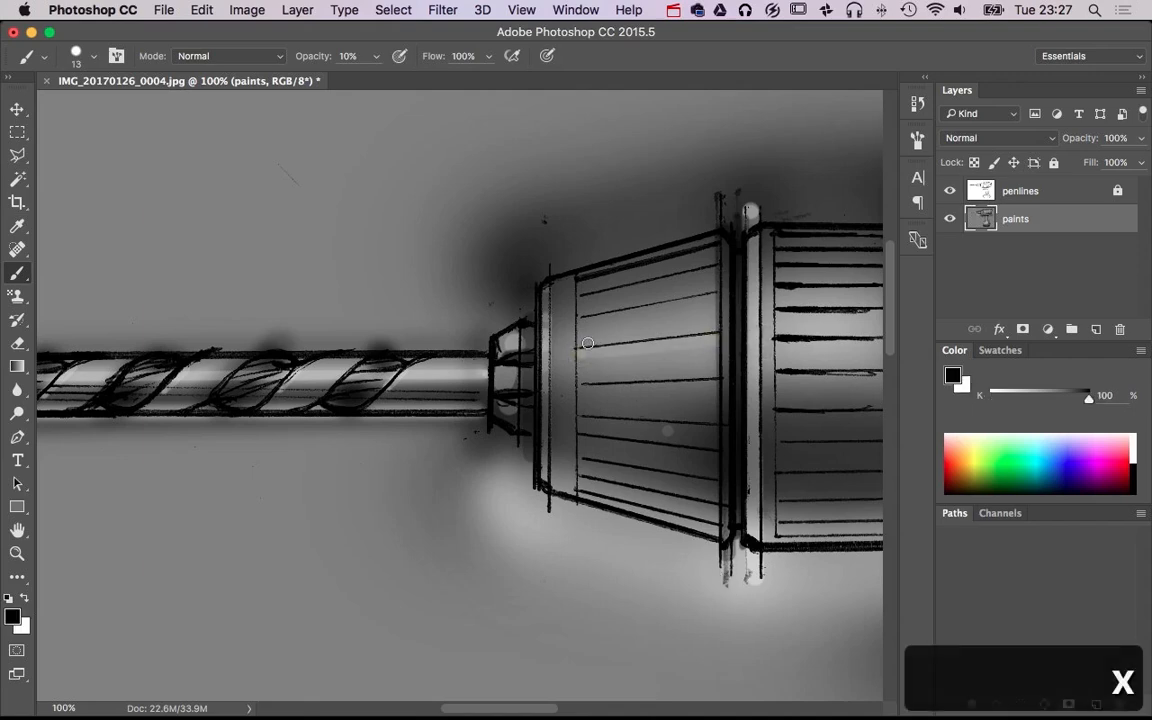
shift+click(713, 327)
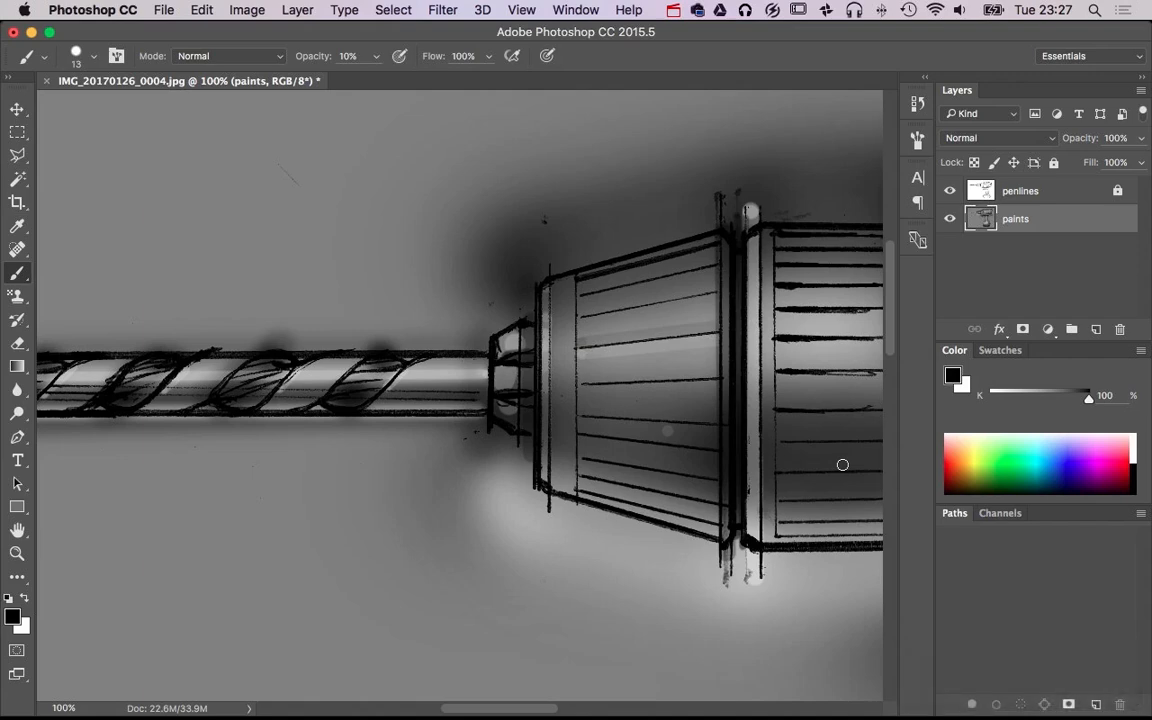
key(space)
drag(790, 460, 486, 453)
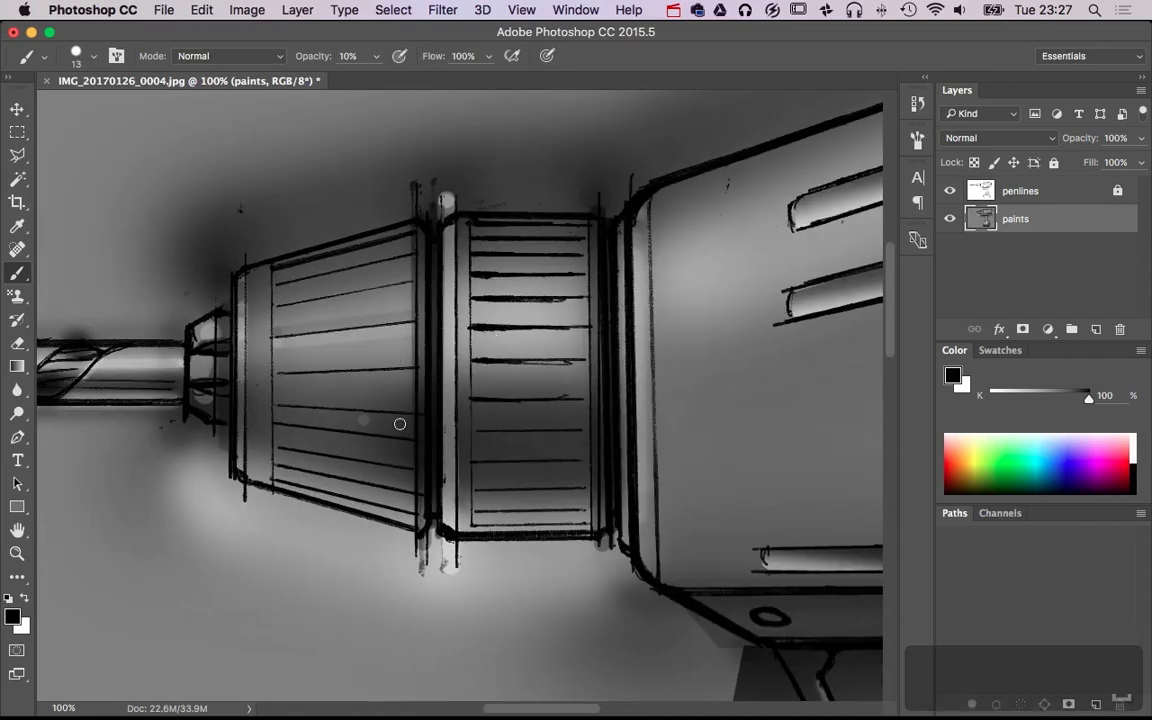
Undo the bands just painted across the chuck's tapered section
key(super+alt+z)
key(super+alt+z)
key(super+alt+z)
key(super+alt+z)
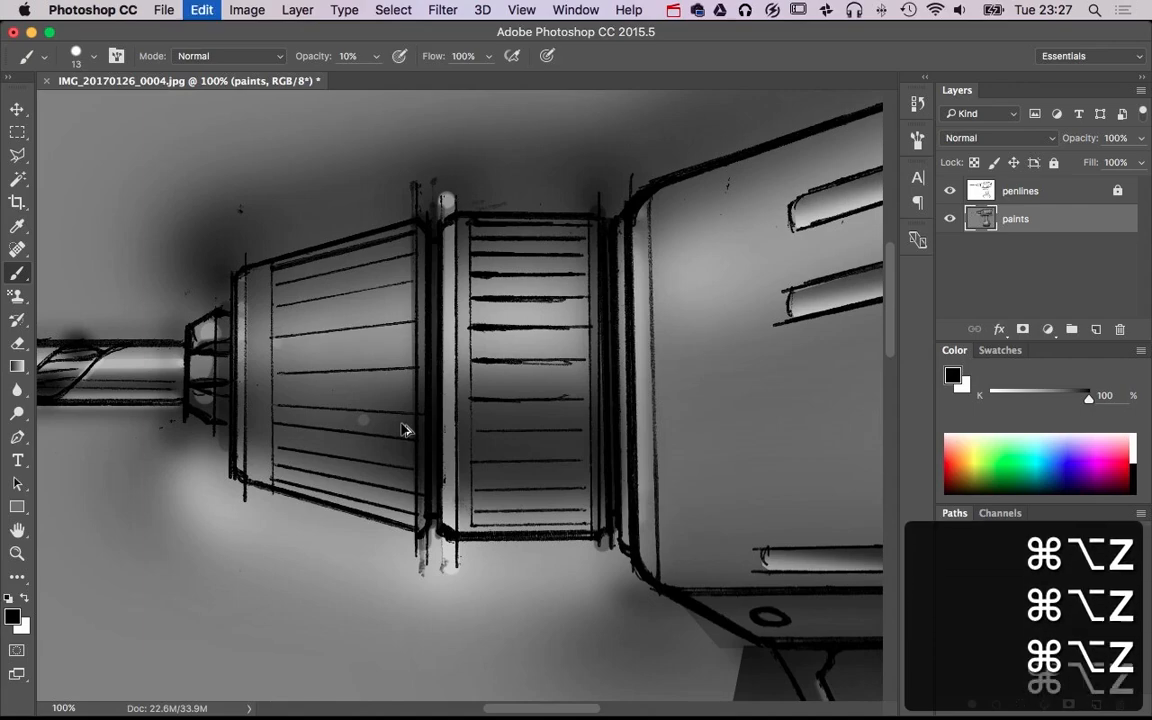
Paint white edge highlights along the rear end and underside of the front housing's upper vent slot, at size 13 and 30% opacity
key(super+alt+space)
alt+super+click(478, 442)
alt+super+click(537, 442)
alt+super+click(537, 442)
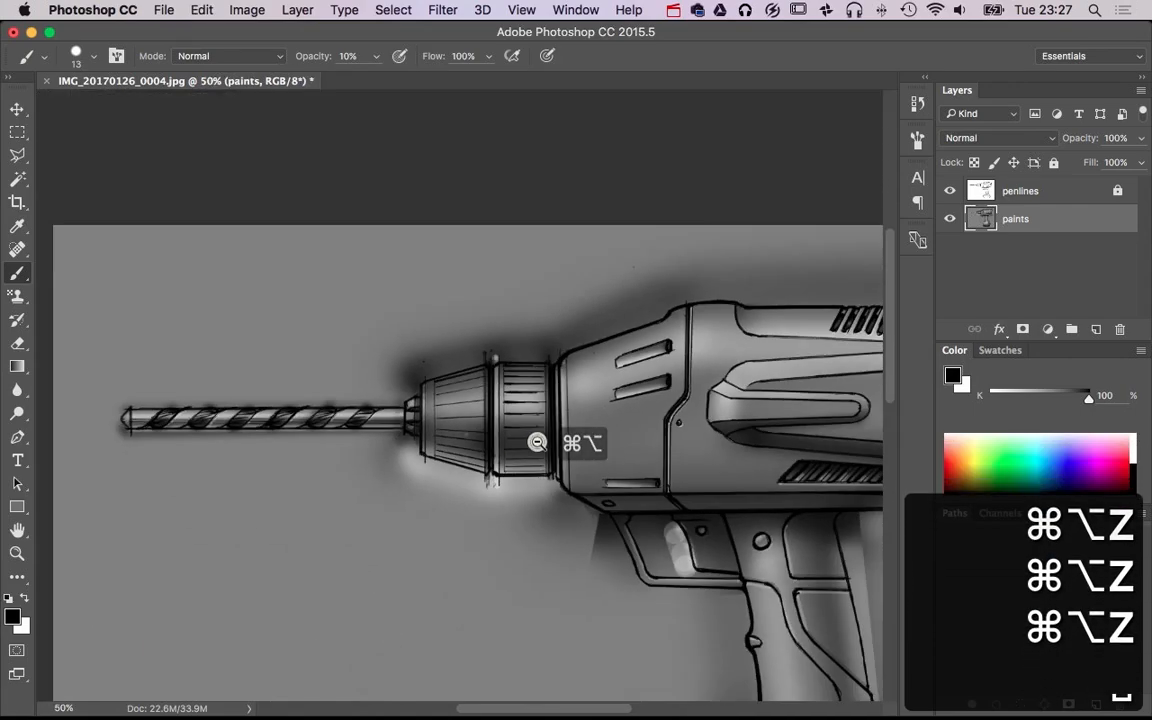
alt+super+click(537, 442)
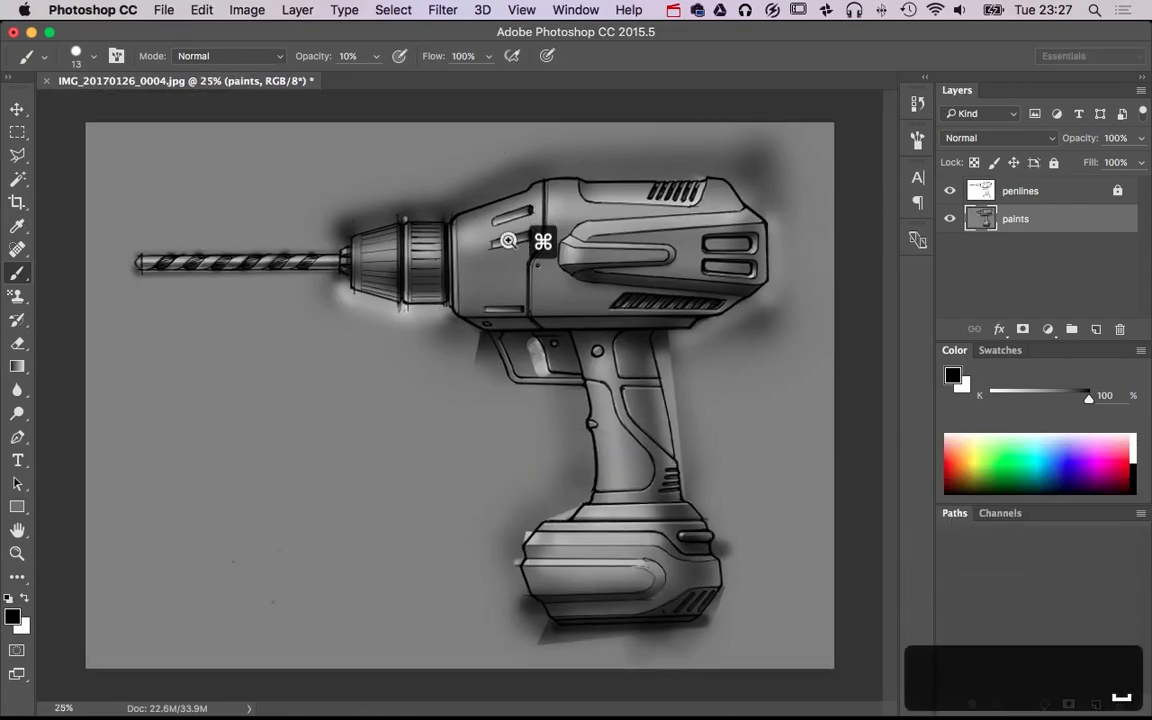
super+click(535, 239)
super+click(509, 226)
super+click(575, 228)
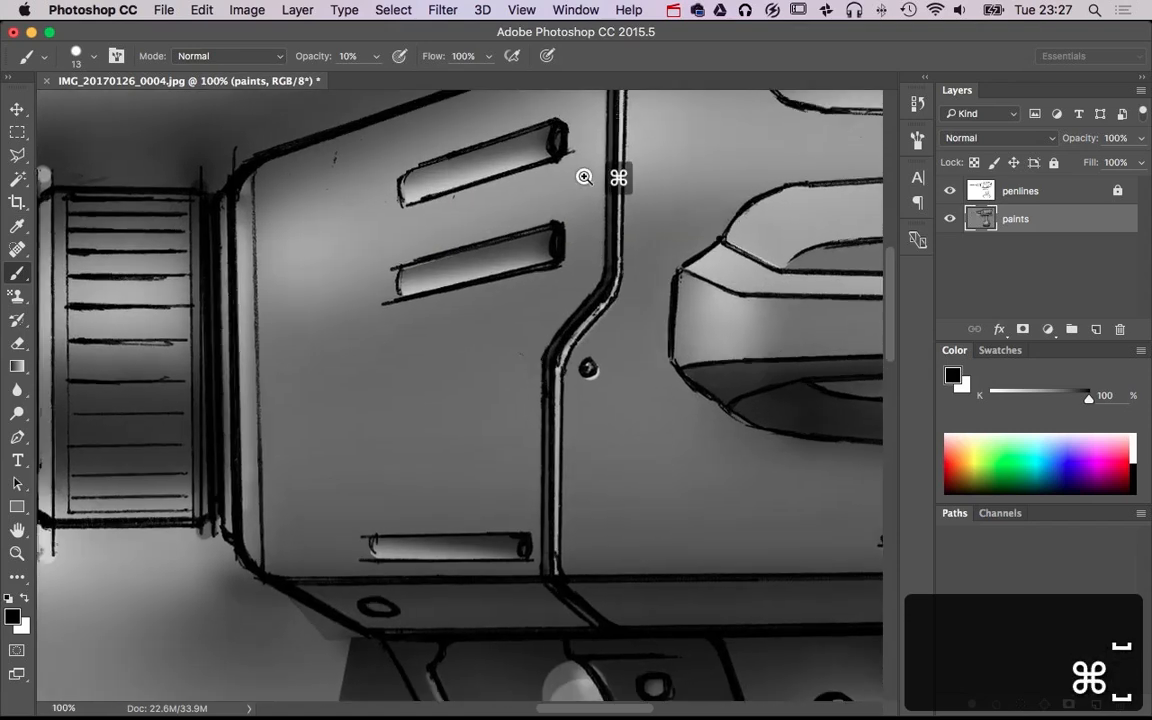
super+click(585, 175)
drag(594, 265, 663, 350)
key(x)
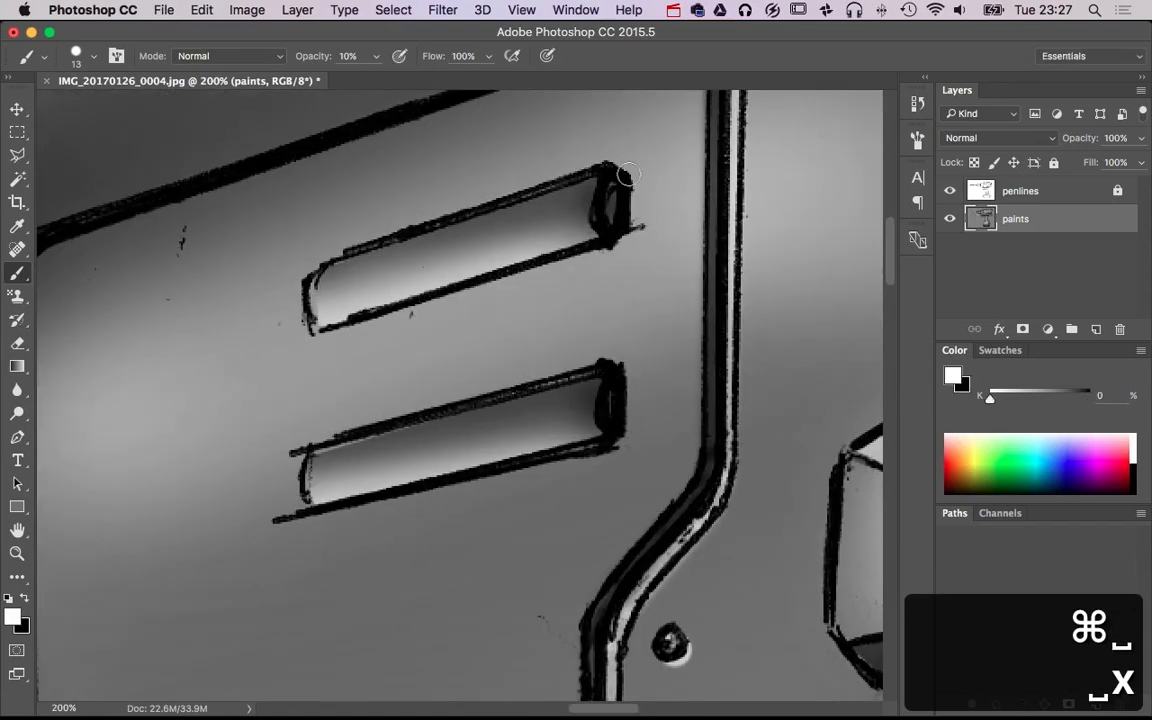
drag(632, 187, 630, 239)
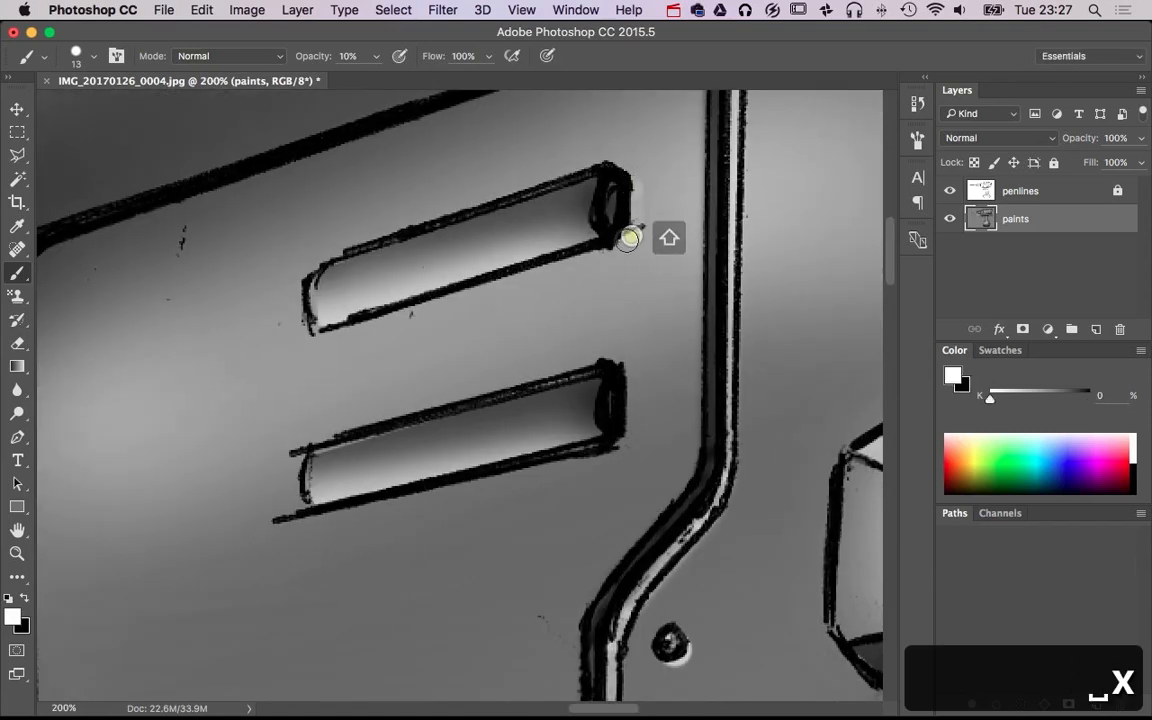
key(5)
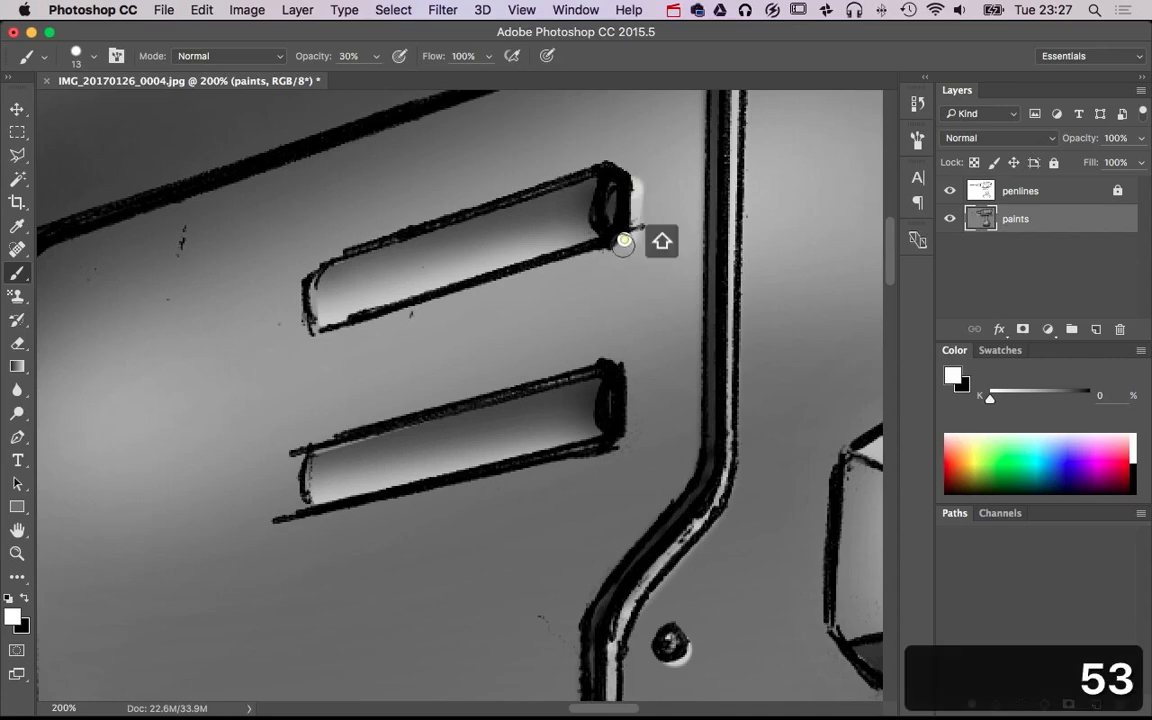
shift+click(316, 329)
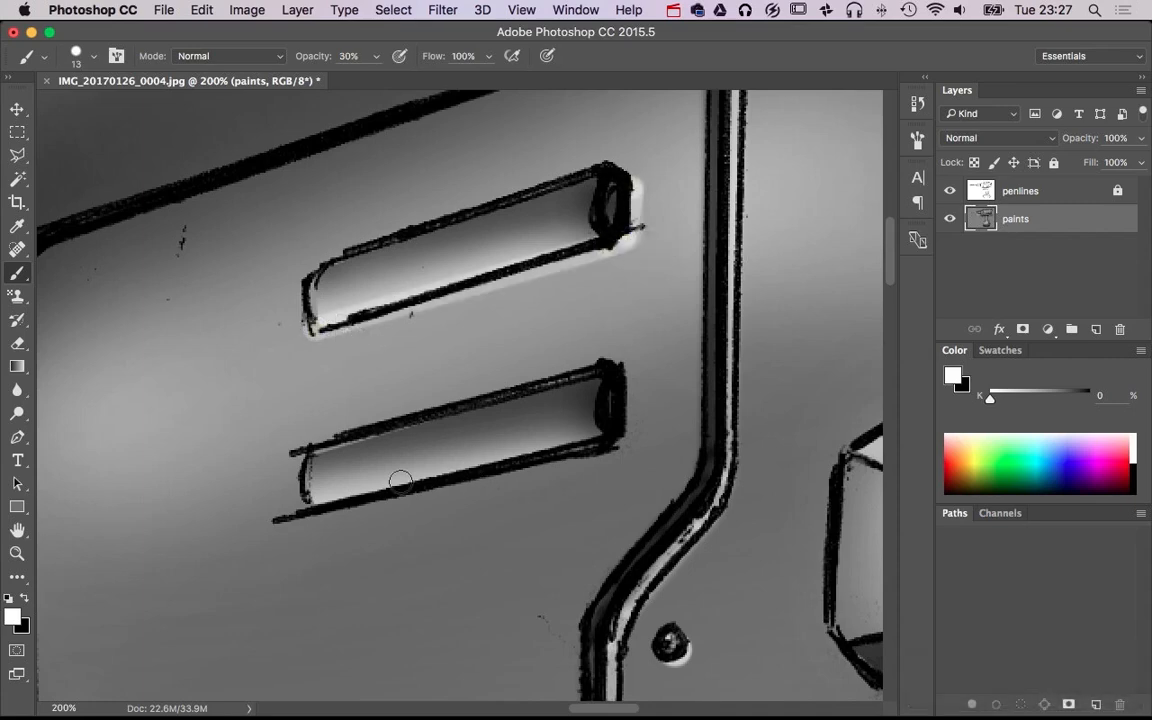
Paint matching white edge highlights along the underside and rear end of the second vent slot, at 30% opacity
shift+click(624, 439)
shift+click(626, 383)
alt+super+click(697, 434)
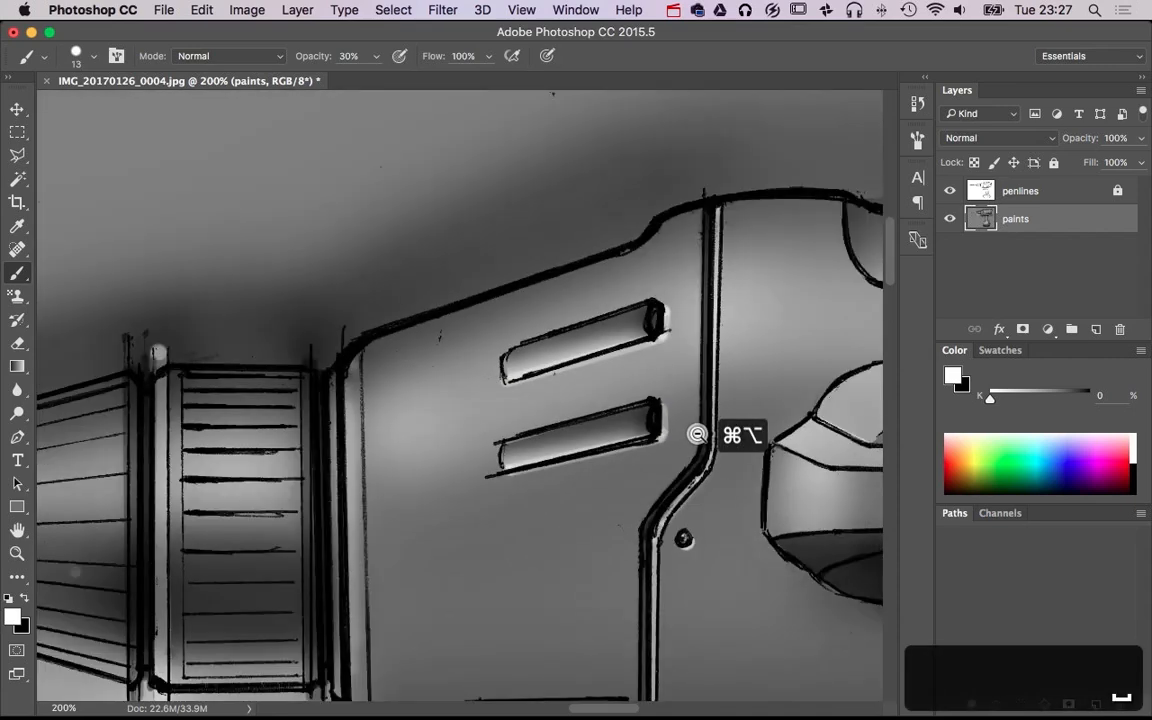
alt+super+click(697, 434)
alt+super+click(697, 434)
alt+super+click(697, 434)
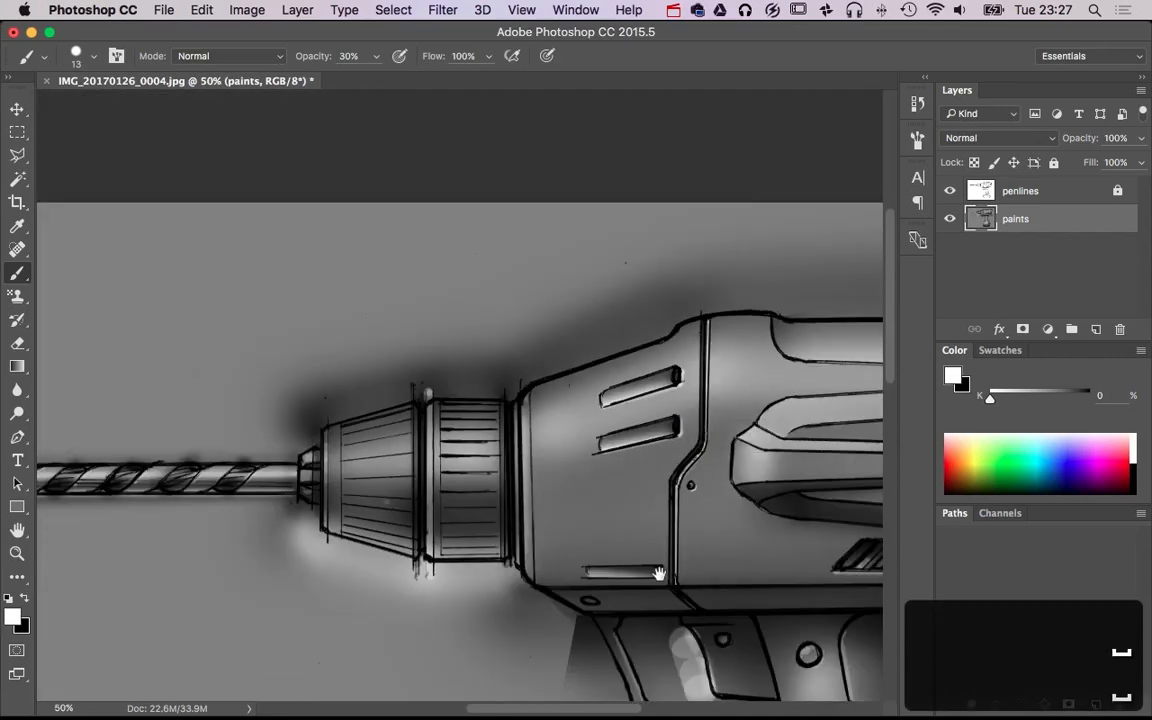
Undo the stray white dab inside the lowest vent slot of the front housing
super+click(627, 571)
super+click(627, 571)
key(alt+super+z)
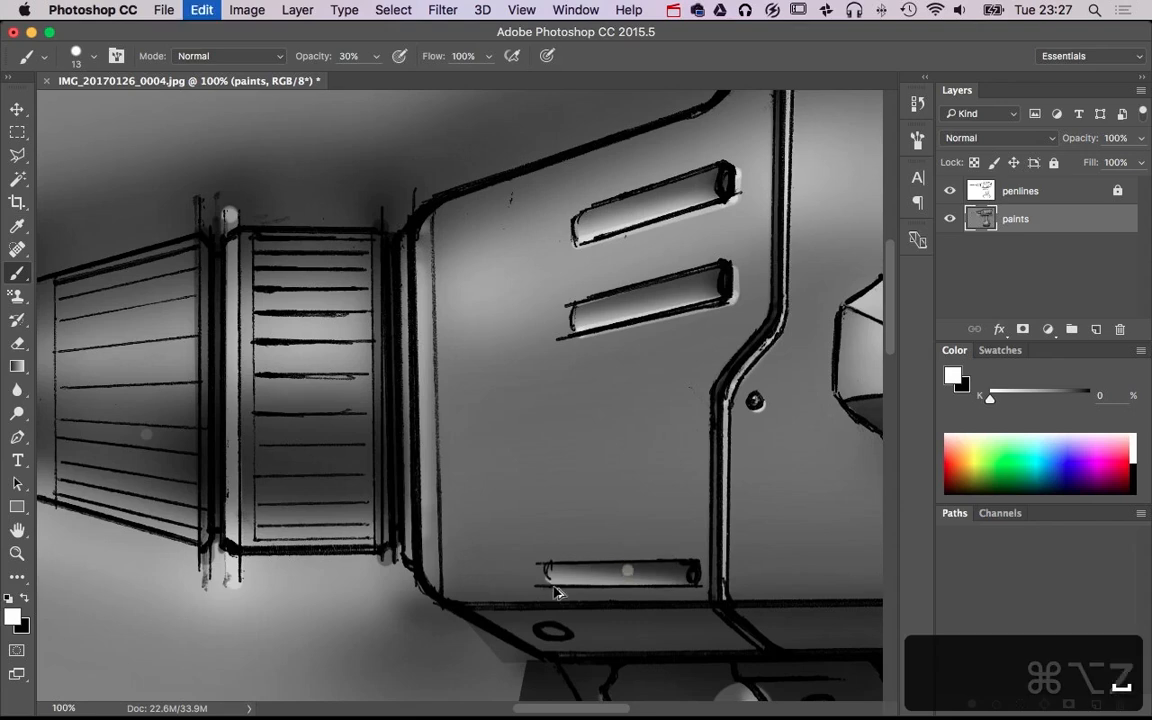
Paint a white edge highlight along the underside of the front housing's lowest vent slot, at size 13 and 30% opacity
click(555, 585)
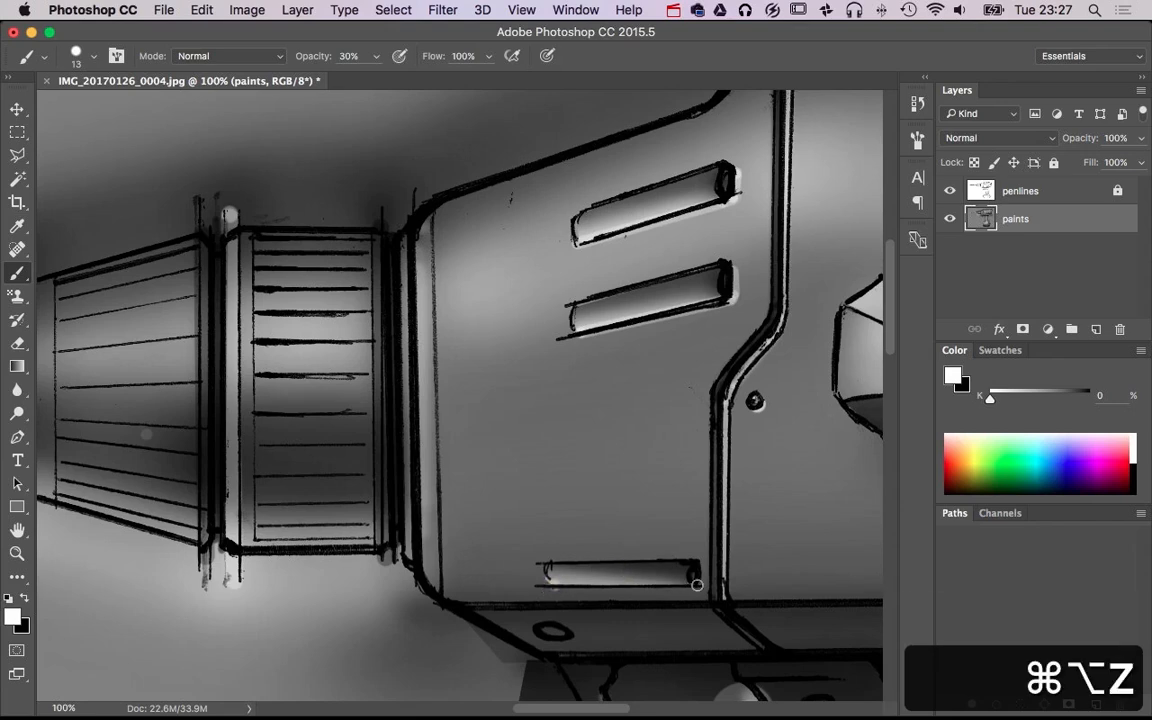
Sample the surrounding dark gray (K 84%) on the chuck's tapered section and paint over the stray pale dab there at 30% opacity
alt+super+click(629, 541)
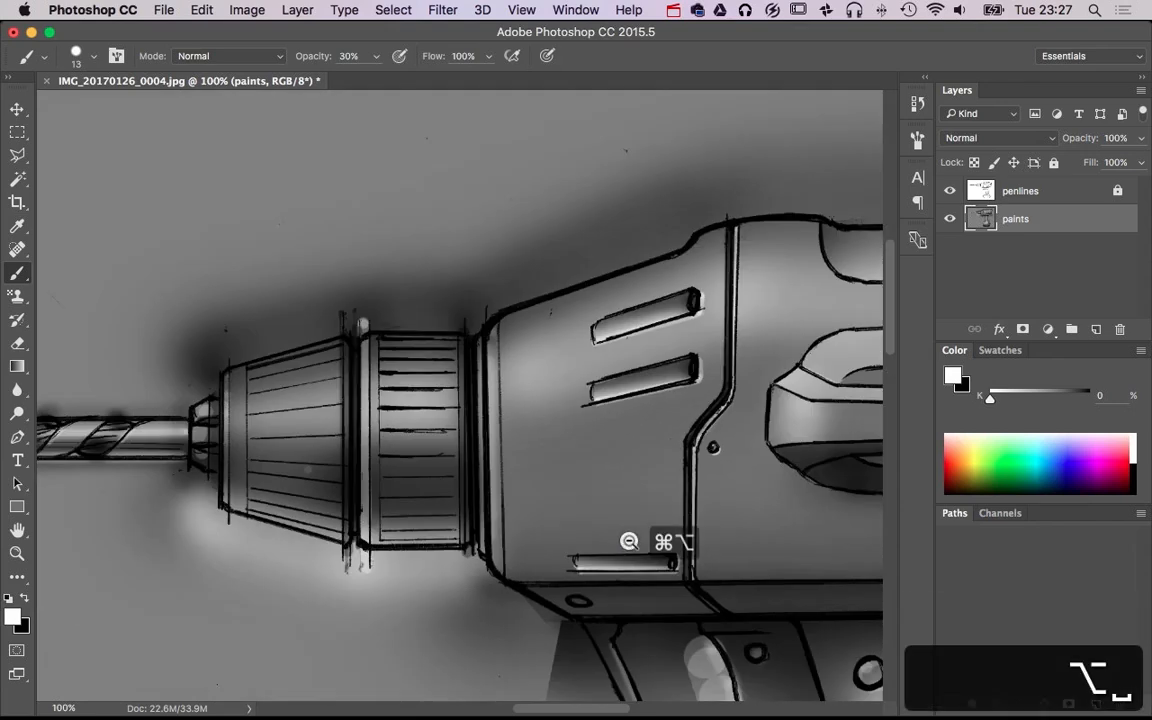
super+click(324, 474)
super+click(324, 474)
super+click(324, 474)
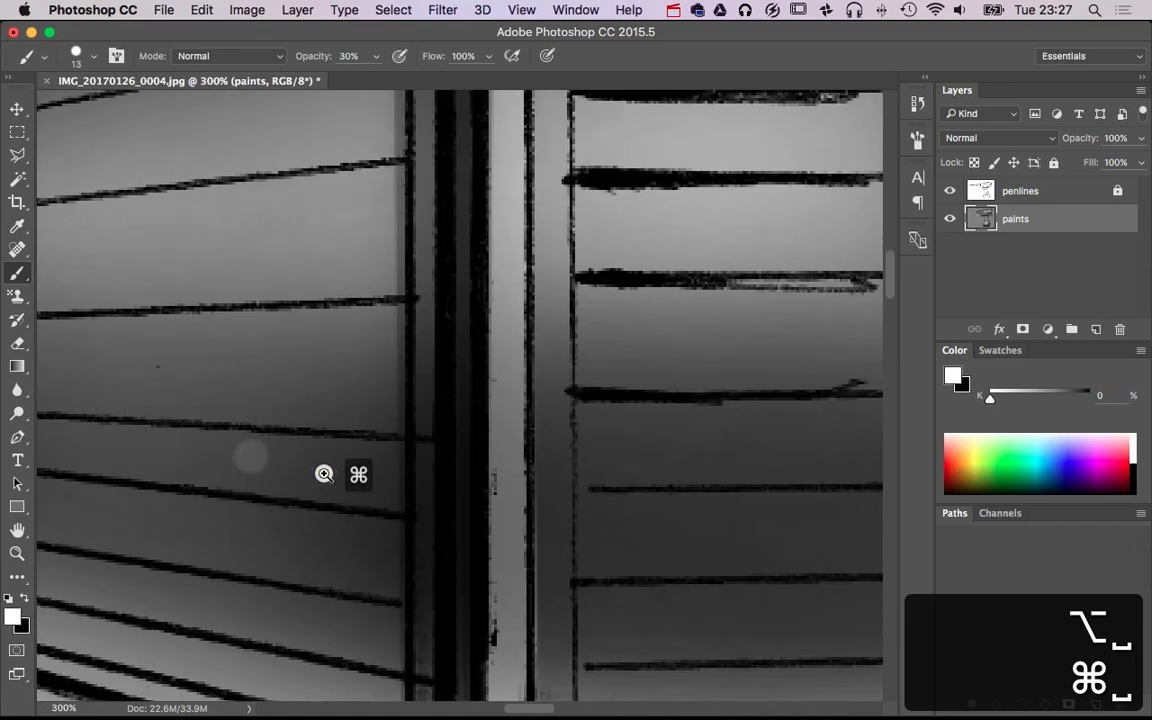
alt+click(206, 446)
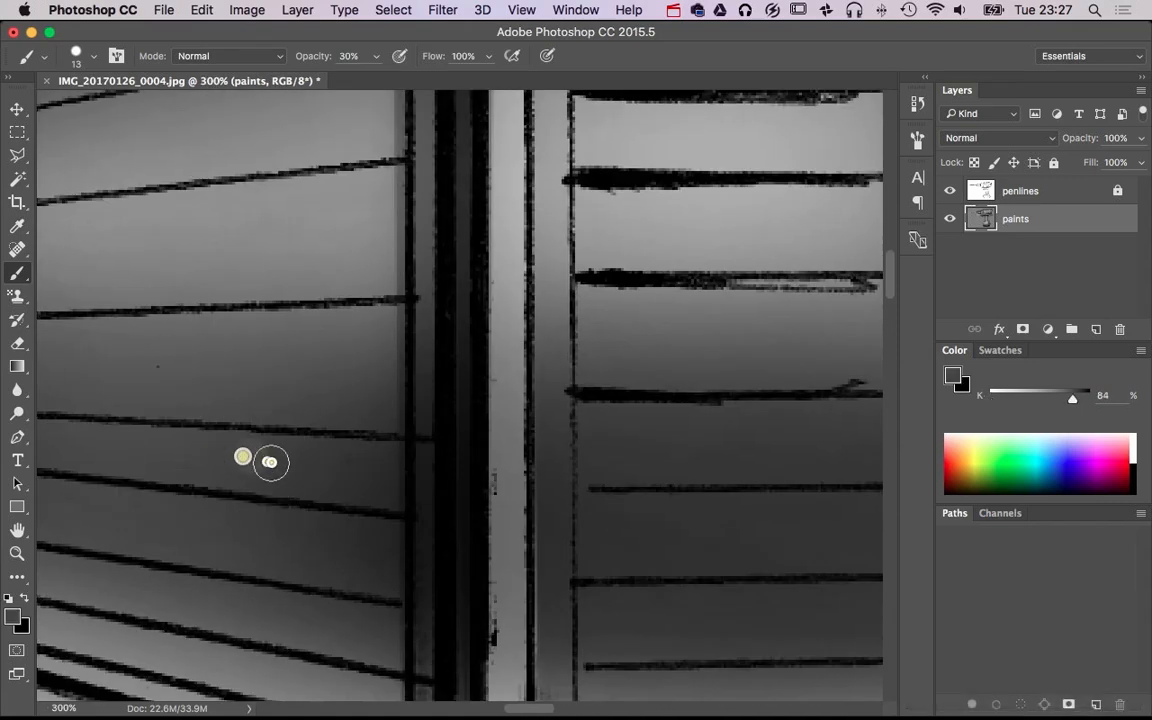
drag(239, 452, 248, 457)
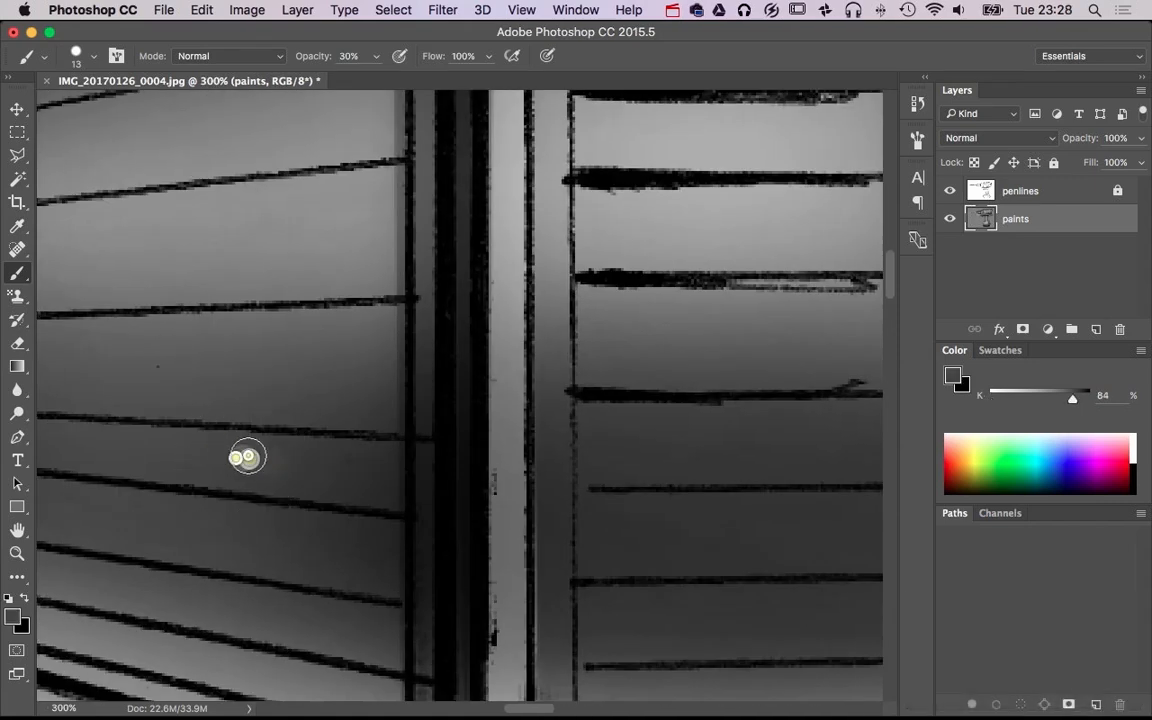
Examine the shading of the whole drill, from the bit to the battery base, with the full canvas in view
alt+super+click(477, 445)
alt+super+click(480, 445)
alt+super+click(488, 445)
alt+super+click(550, 444)
alt+super+click(608, 443)
drag(770, 462, 548, 403)
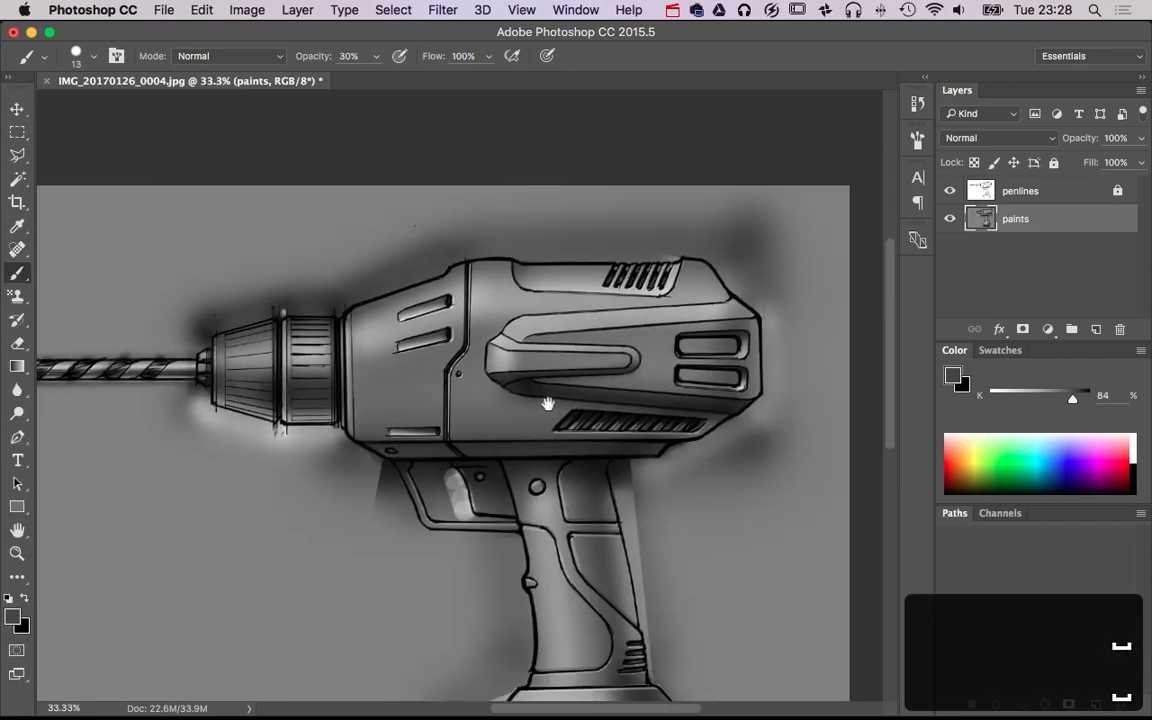
alt+super+click(604, 422)
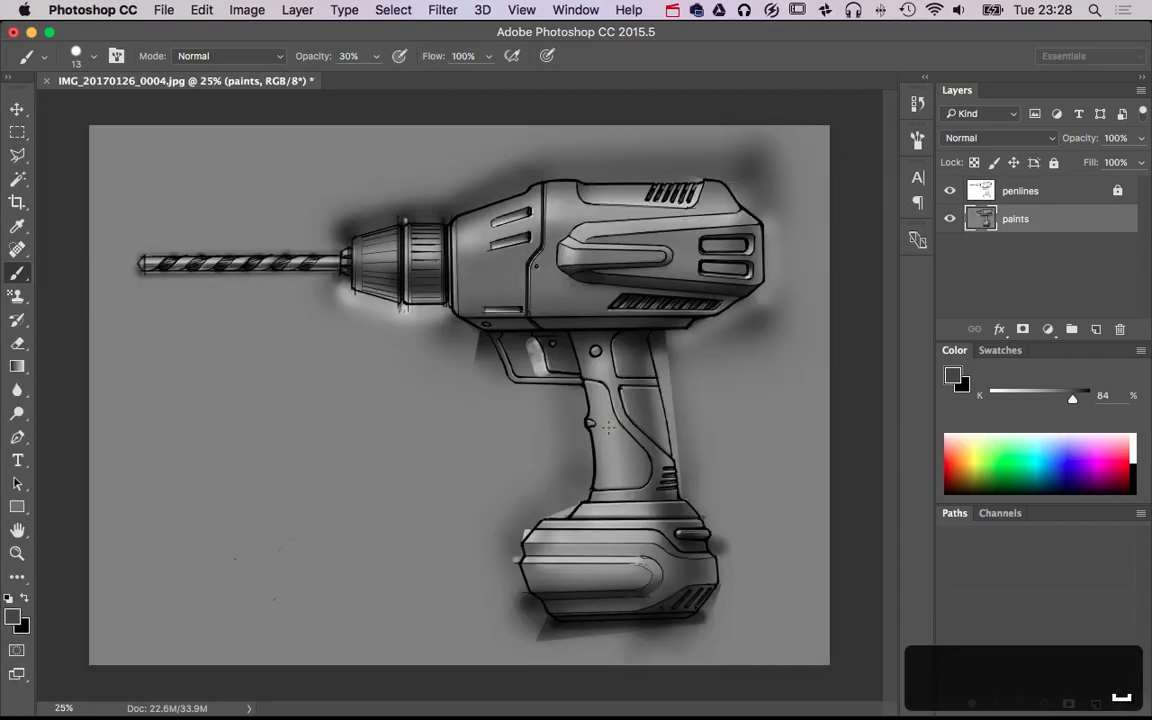
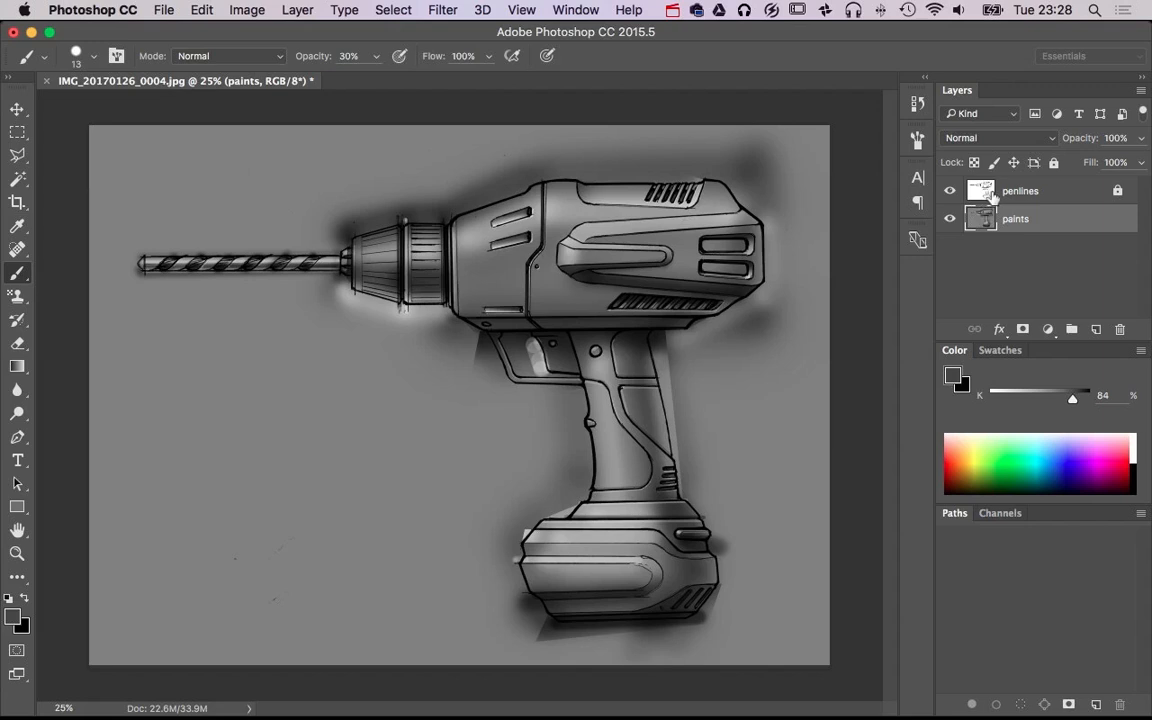
On the penlines layer, select the background around the drill and the trigger-guard opening with the Magic Wand at tolerance 10
click(992, 194)
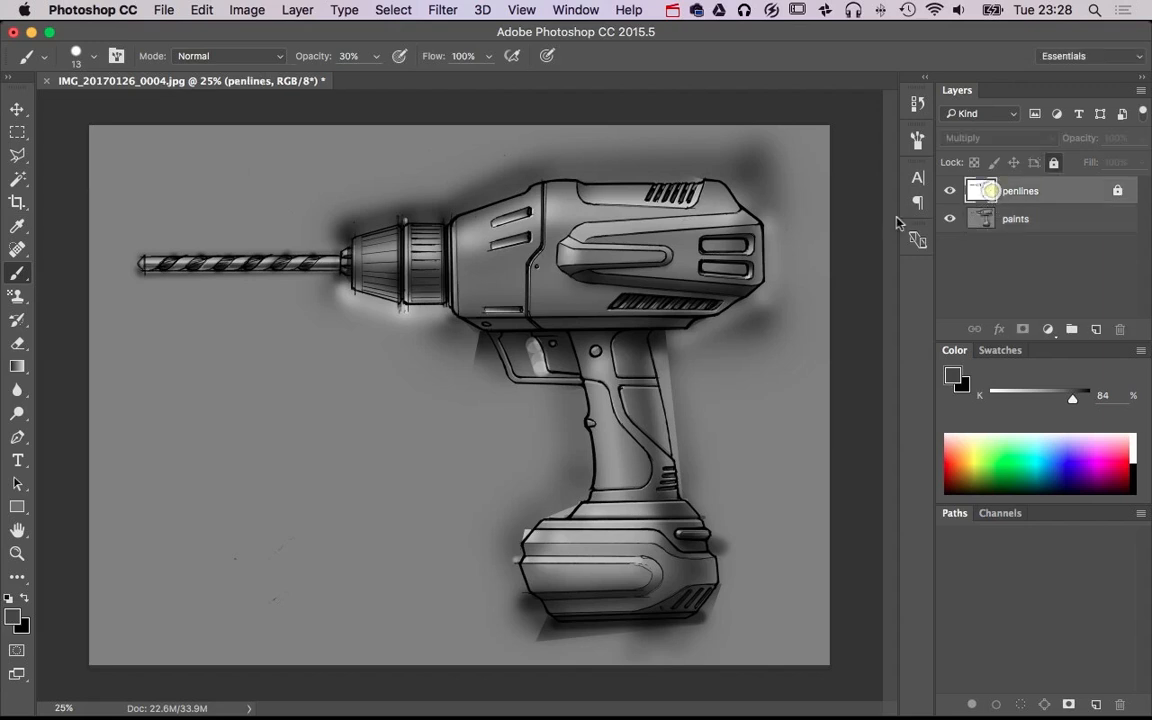
click(21, 182)
click(199, 197)
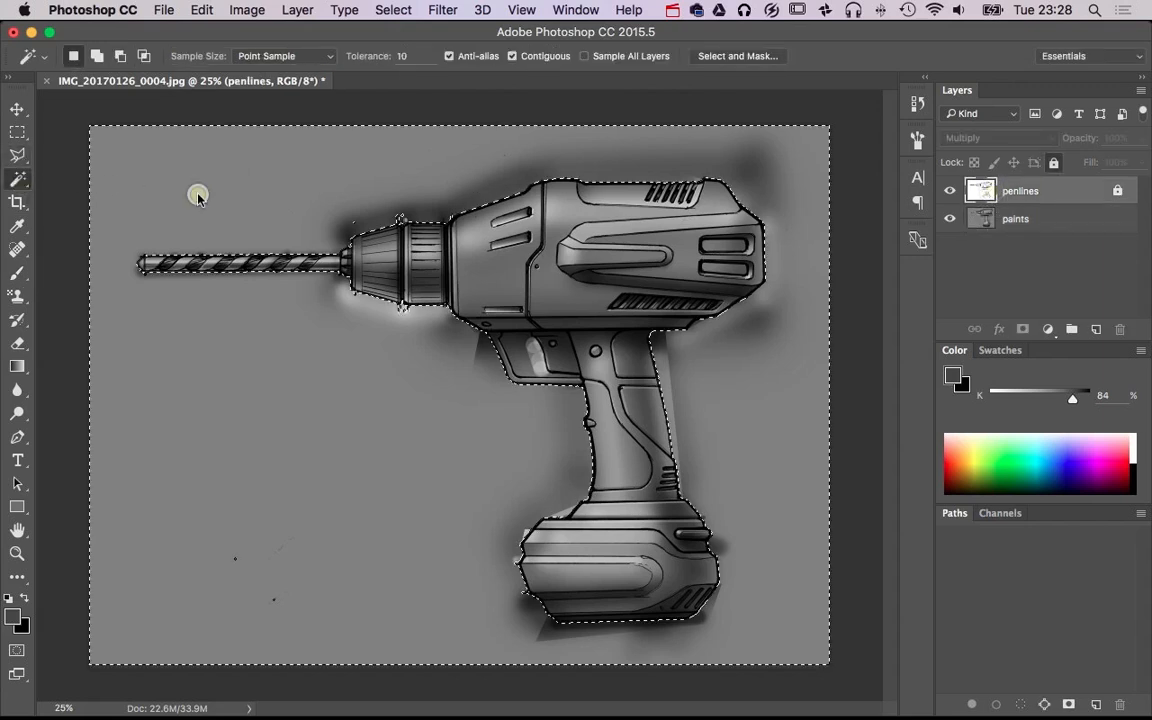
shift+click(523, 359)
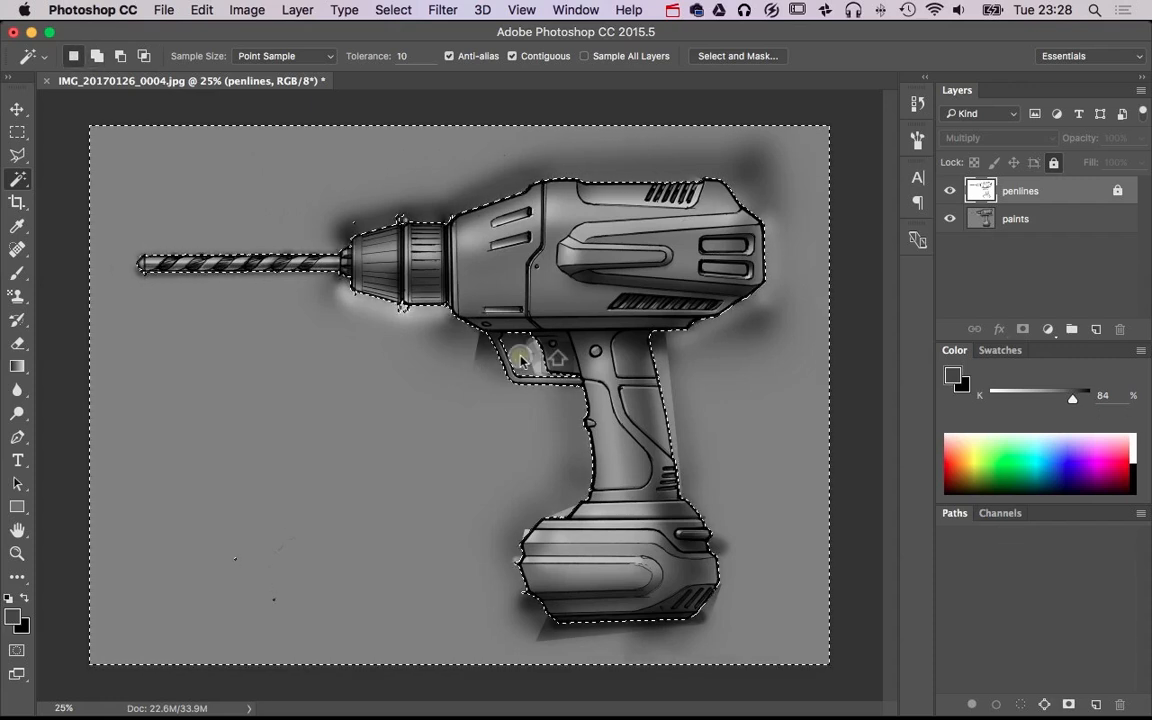
click(344, 9)
mouse_move(390, 9)
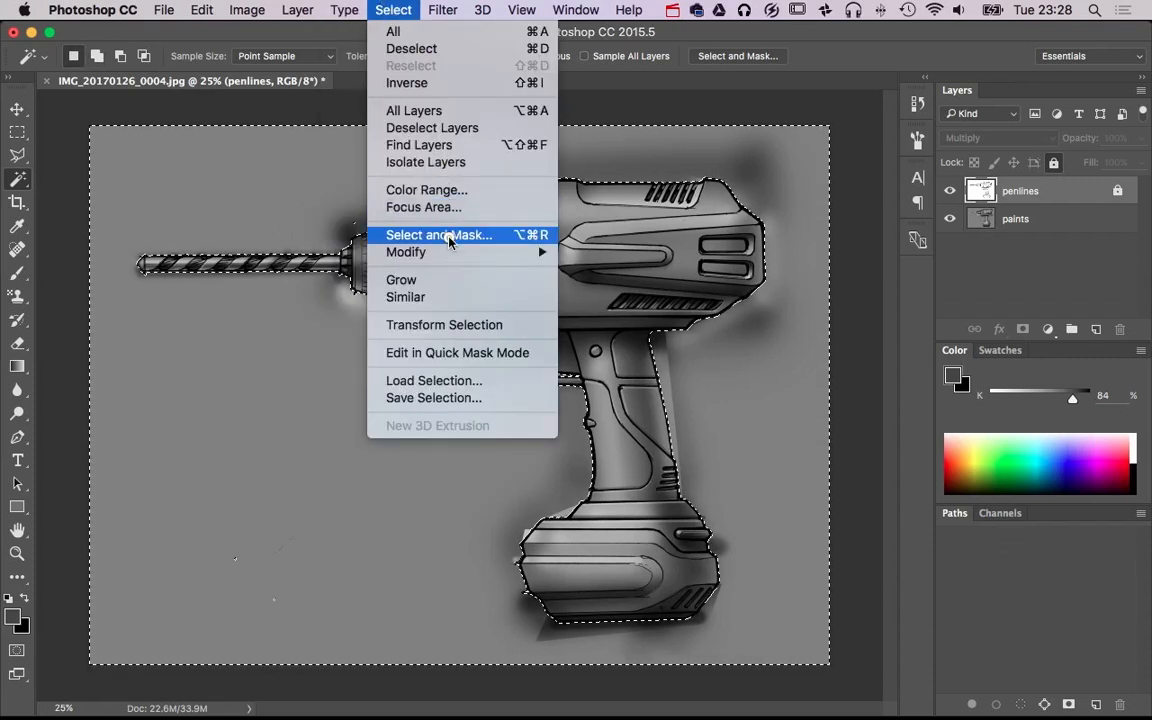
mouse_move(522, 252)
click(605, 285)
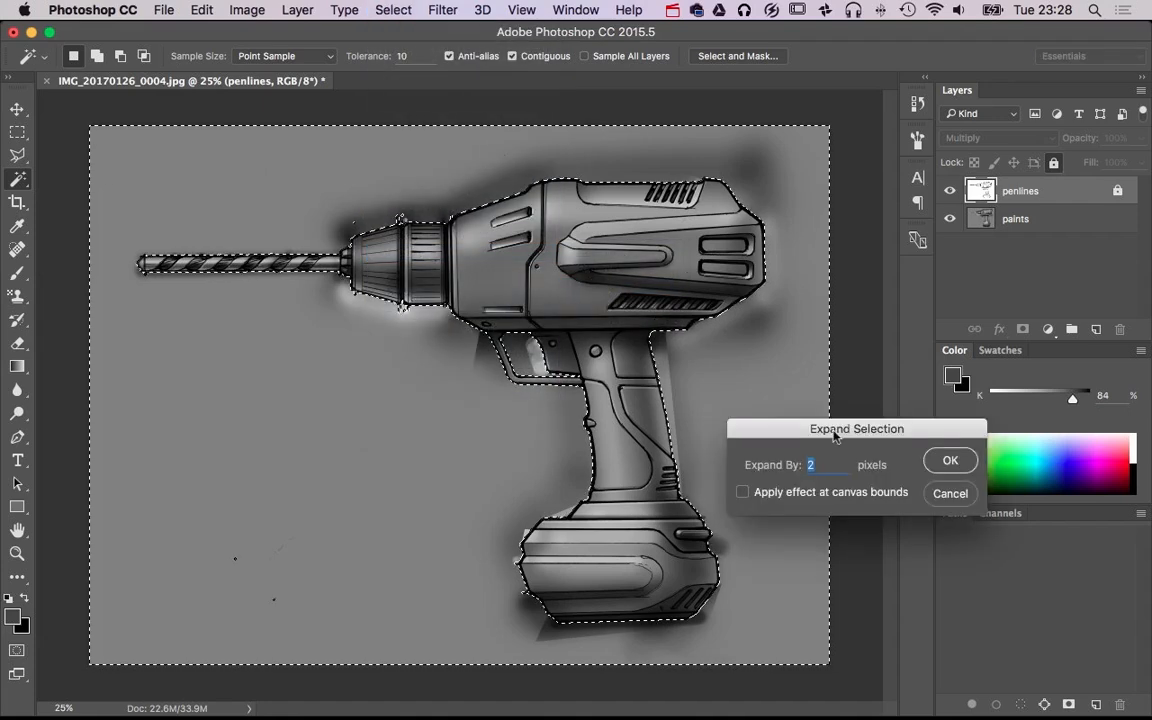
click(945, 490)
Expand the background selection by 2 pixels so its edge reaches into the pen outline
drag(480, 191, 622, 214)
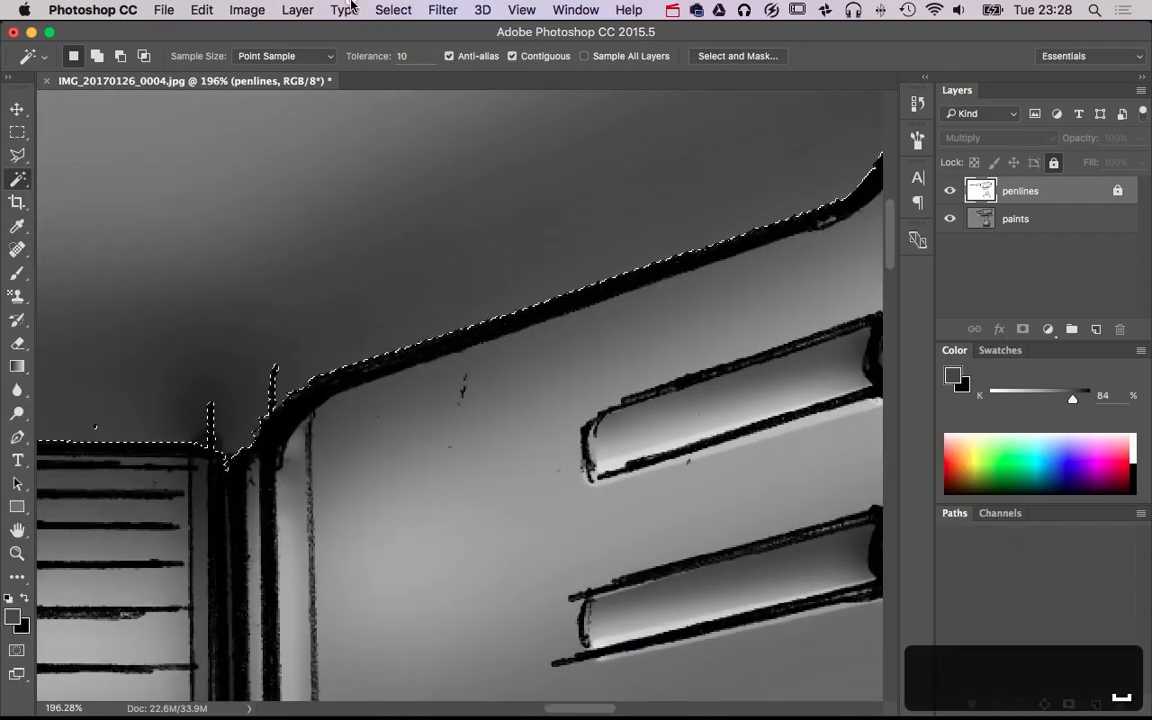
click(393, 10)
mouse_move(475, 254)
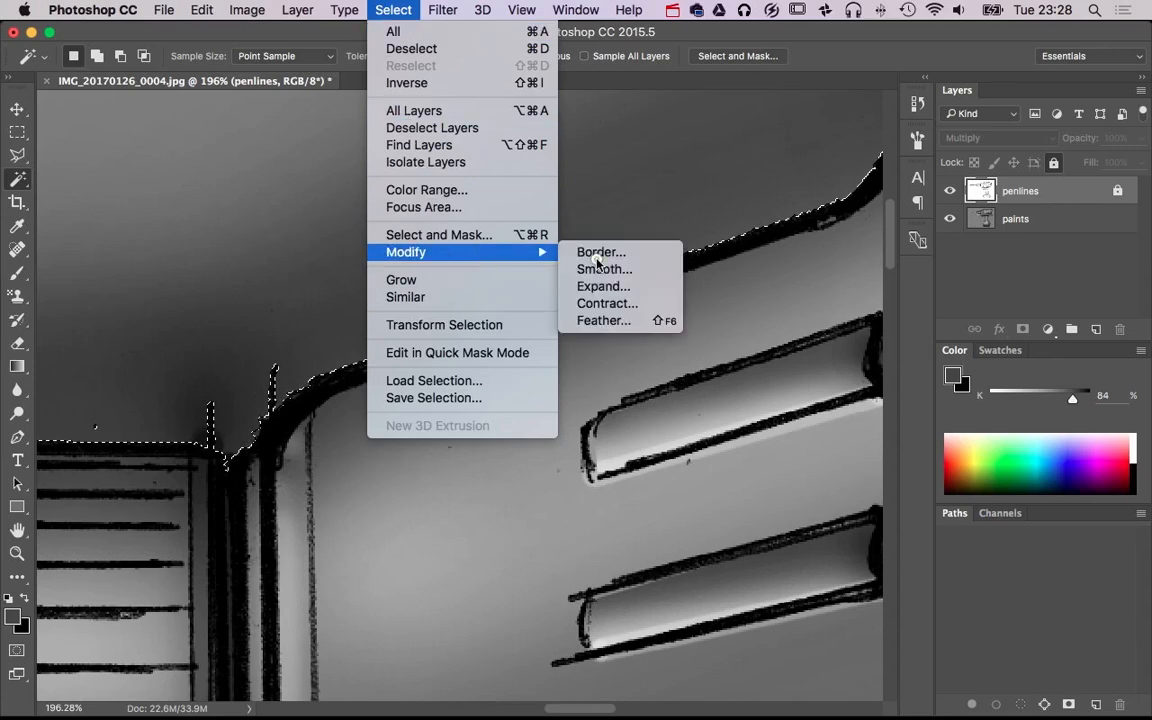
click(599, 285)
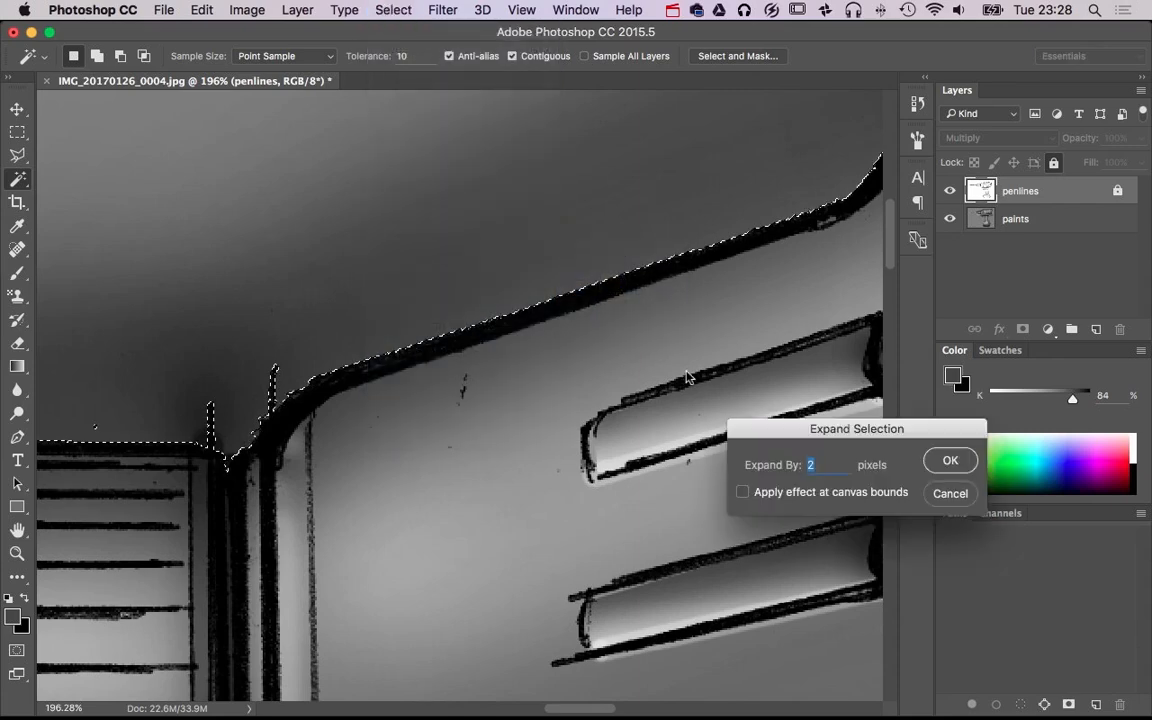
click(958, 465)
Invert the selection to cover the drill and add a layer mask from it to the paints layer
alt+super+click(612, 478)
alt+super+click(605, 484)
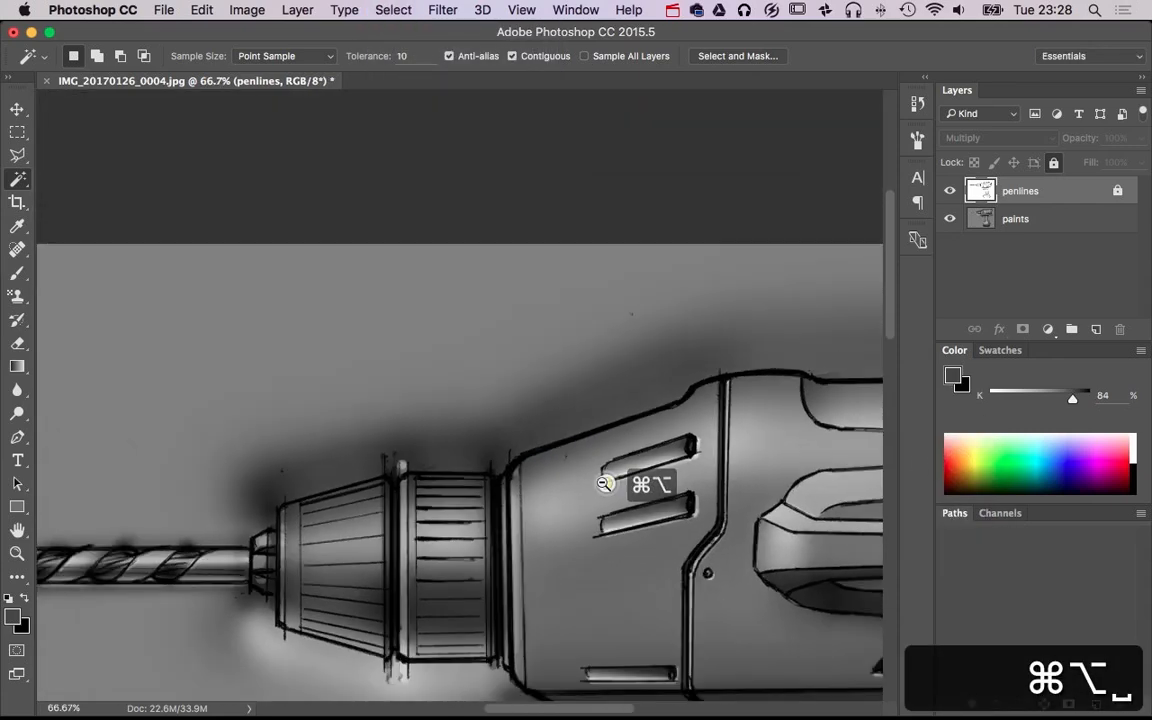
alt+super+click(605, 484)
key(super+shift+i)
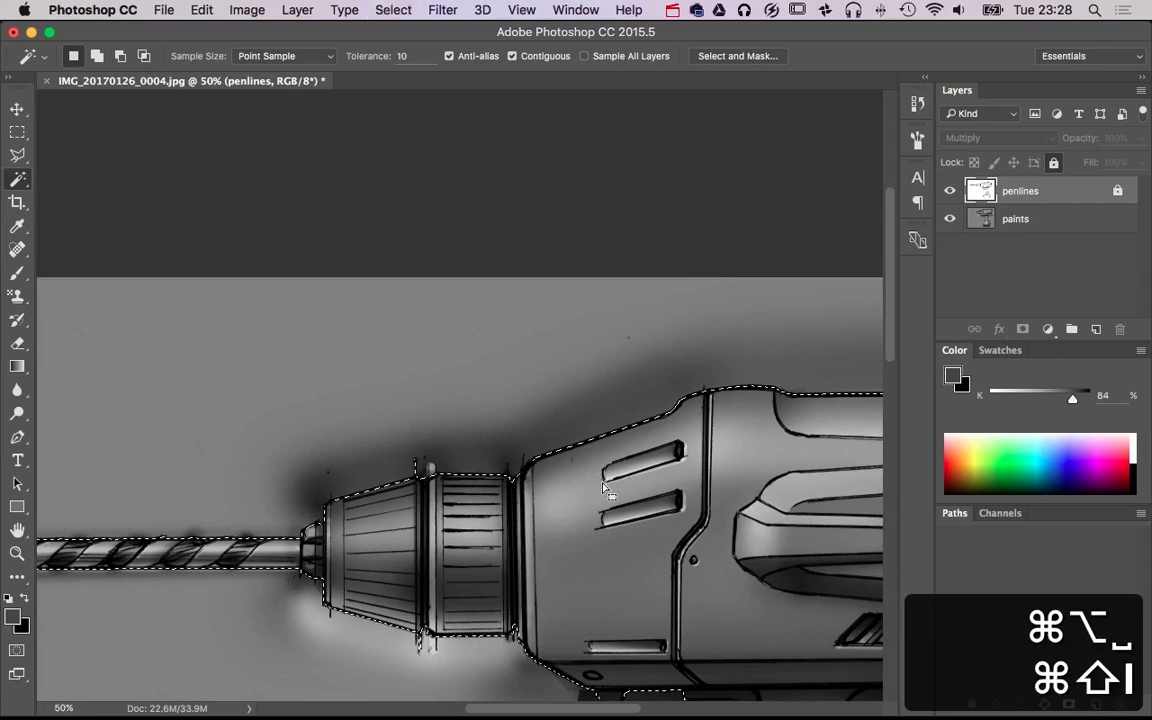
alt+super+click(605, 486)
alt+super+click(605, 486)
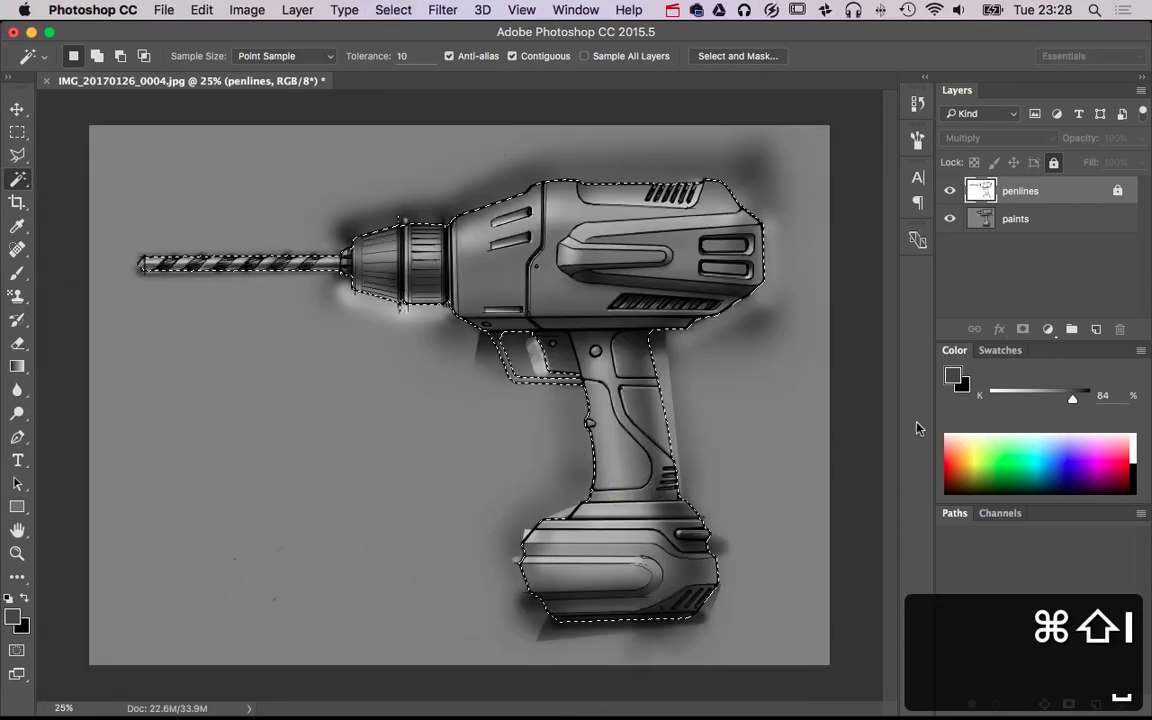
click(1015, 218)
click(1022, 329)
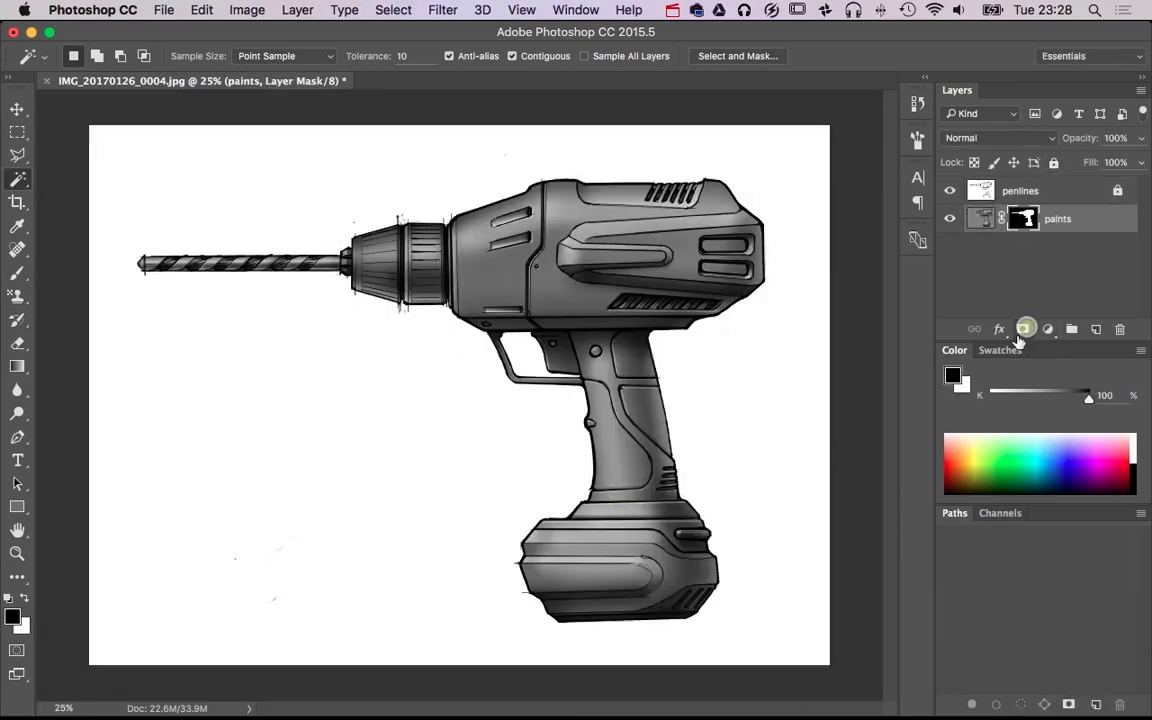
Add a Hue/Saturation adjustment layer directly above the paints layer
alt+super+click(615, 423)
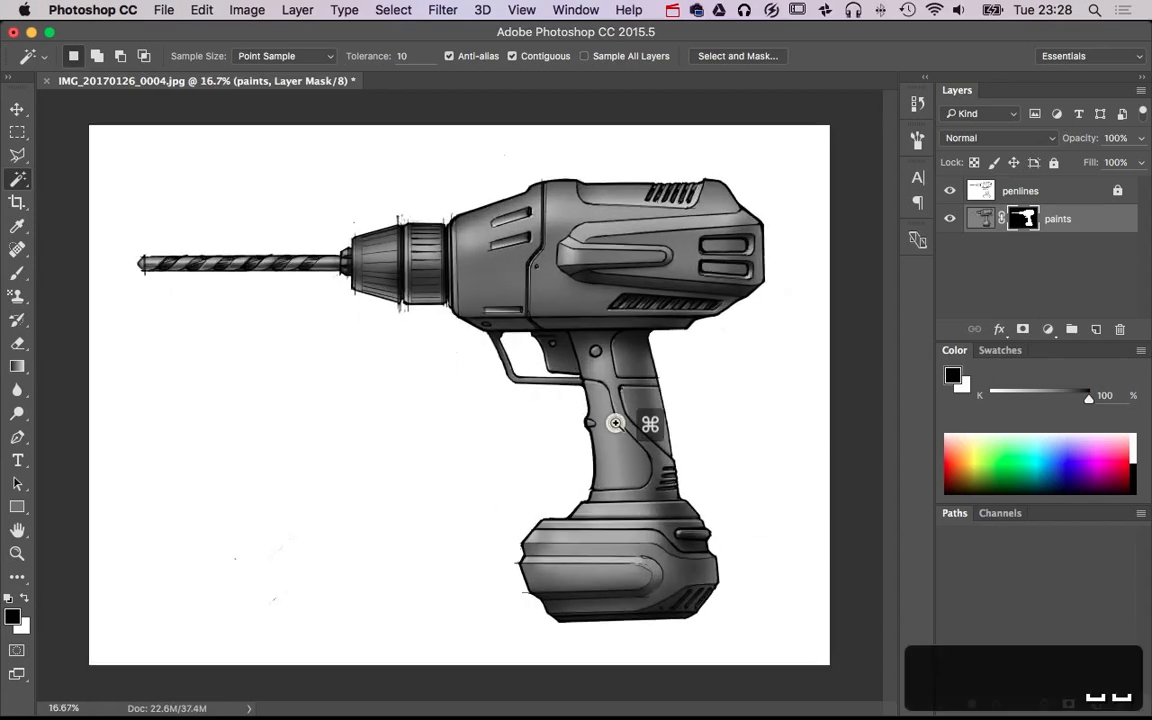
super+click(615, 423)
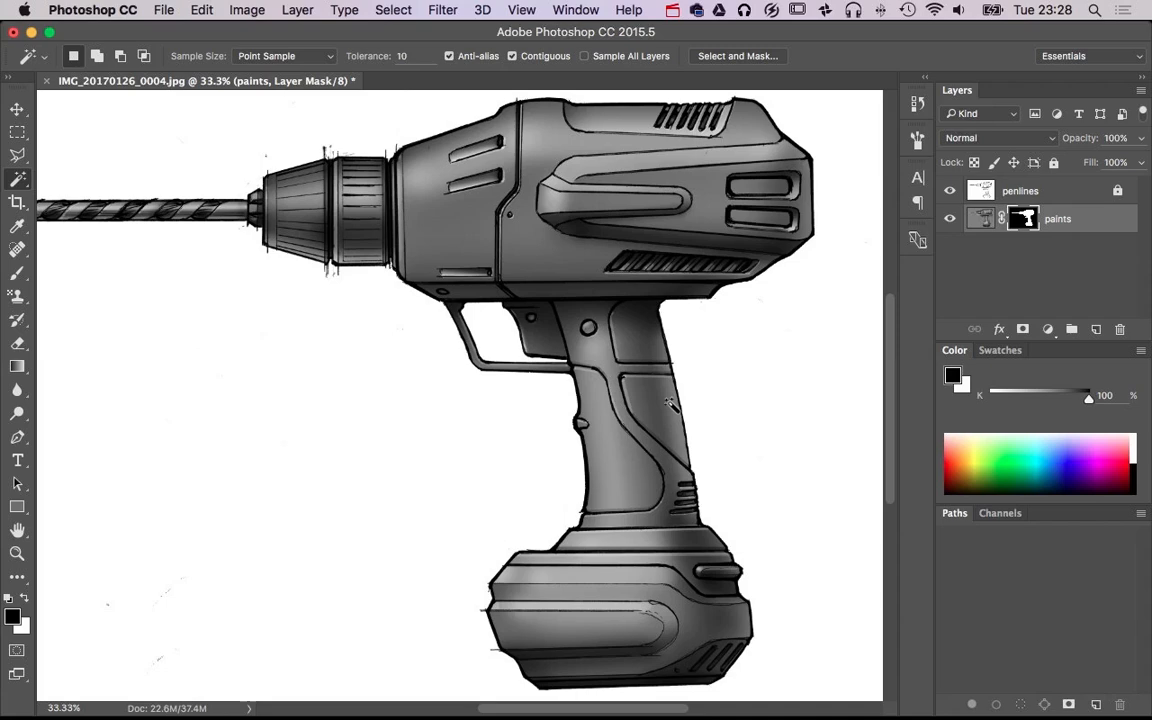
super+click(662, 300)
drag(638, 386, 558, 576)
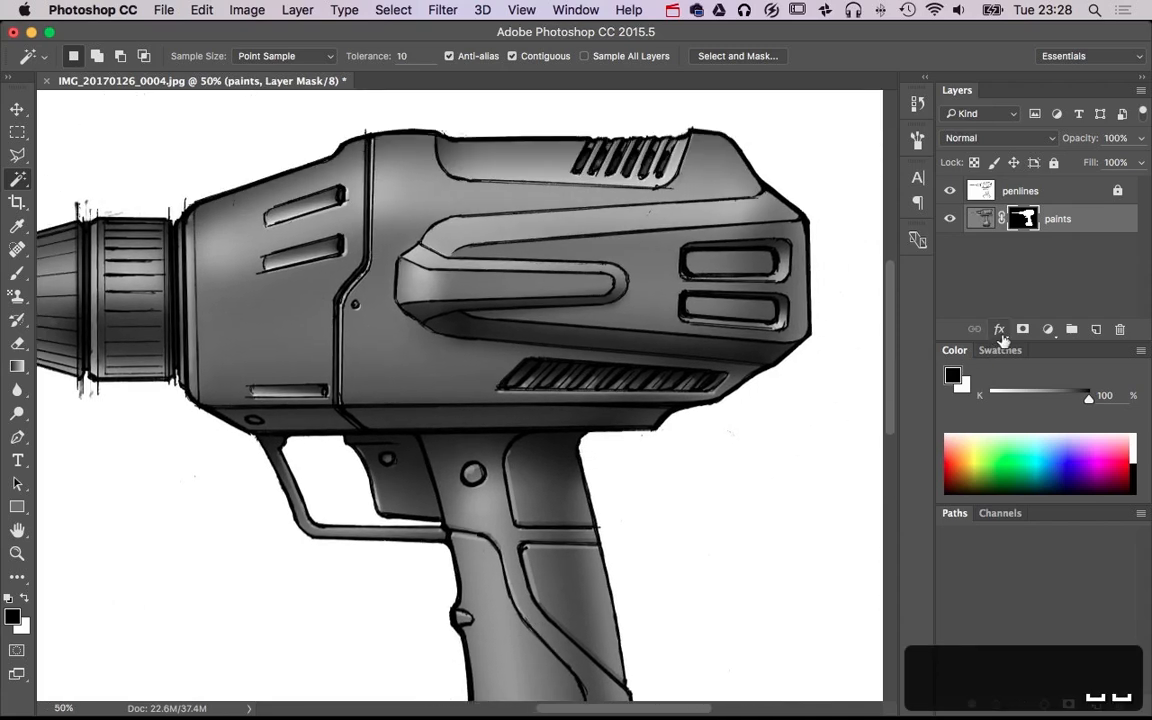
click(1048, 330)
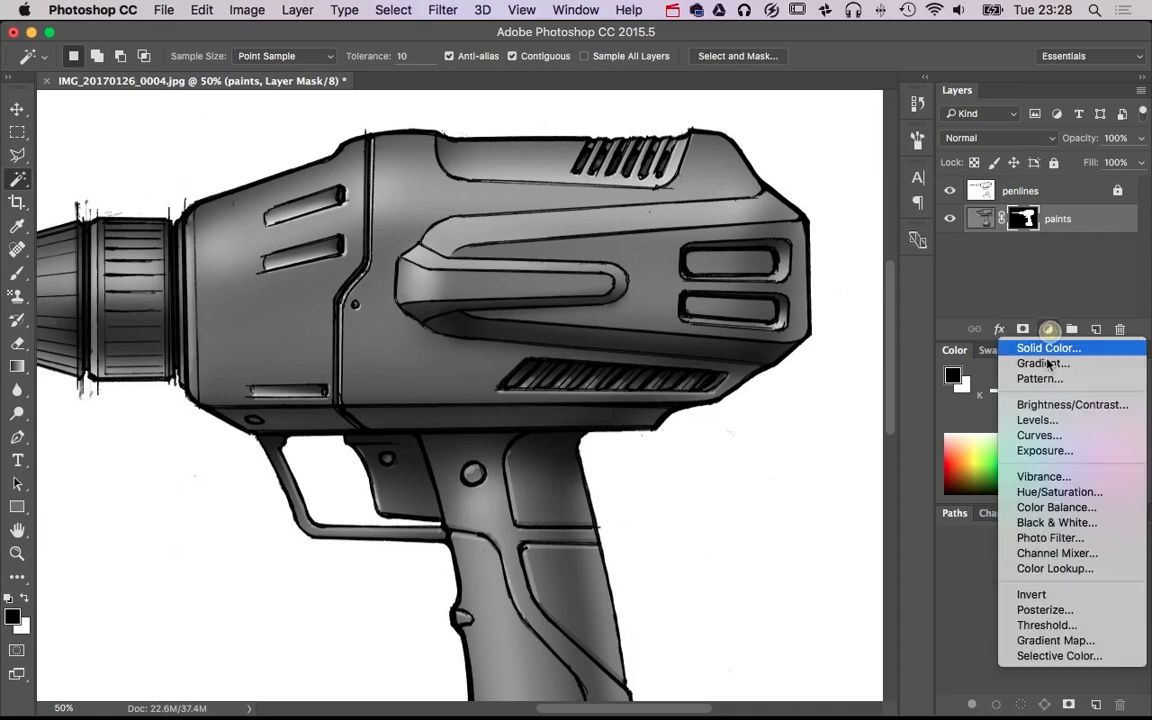
click(1057, 486)
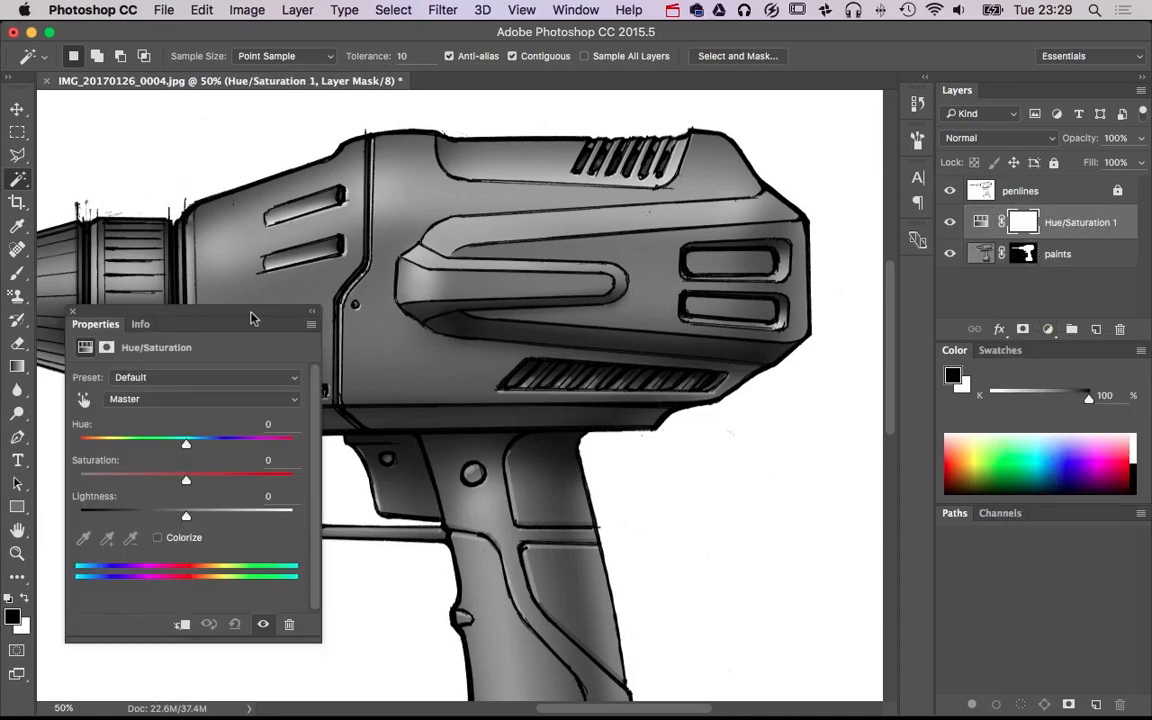
drag(252, 318, 299, 337)
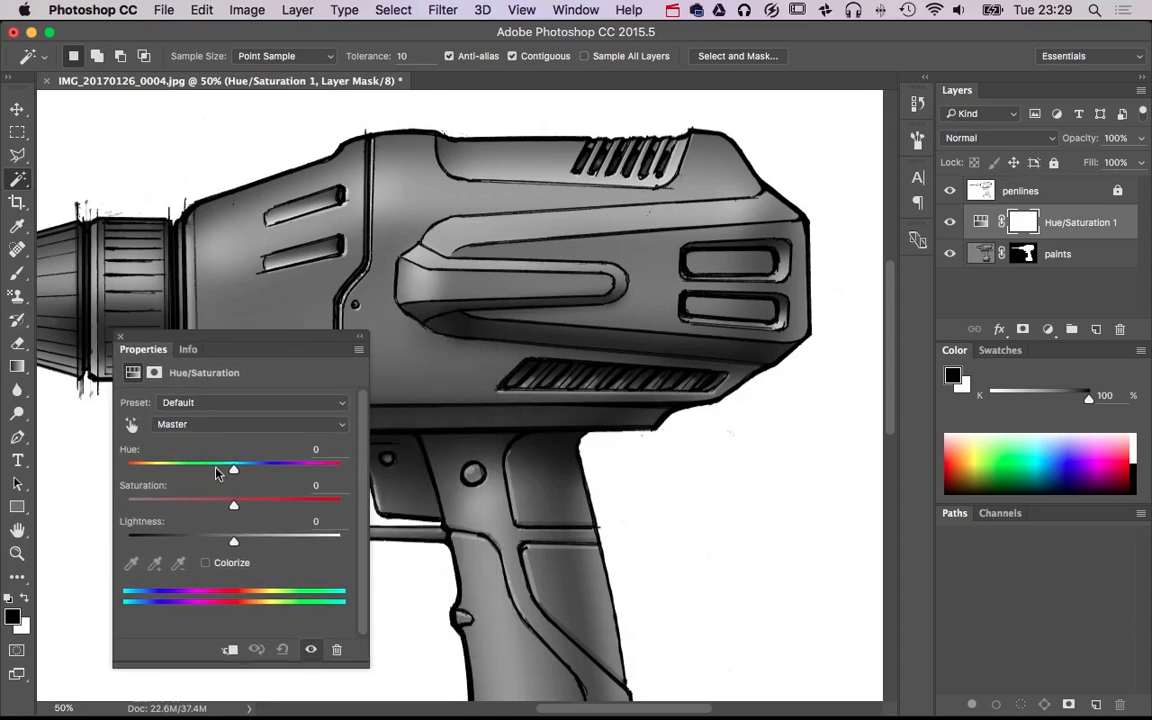
Colorize the drill yellow through the adjustment, with hue 56, saturation 50 and lightness +13
drag(218, 473, 281, 476)
click(206, 563)
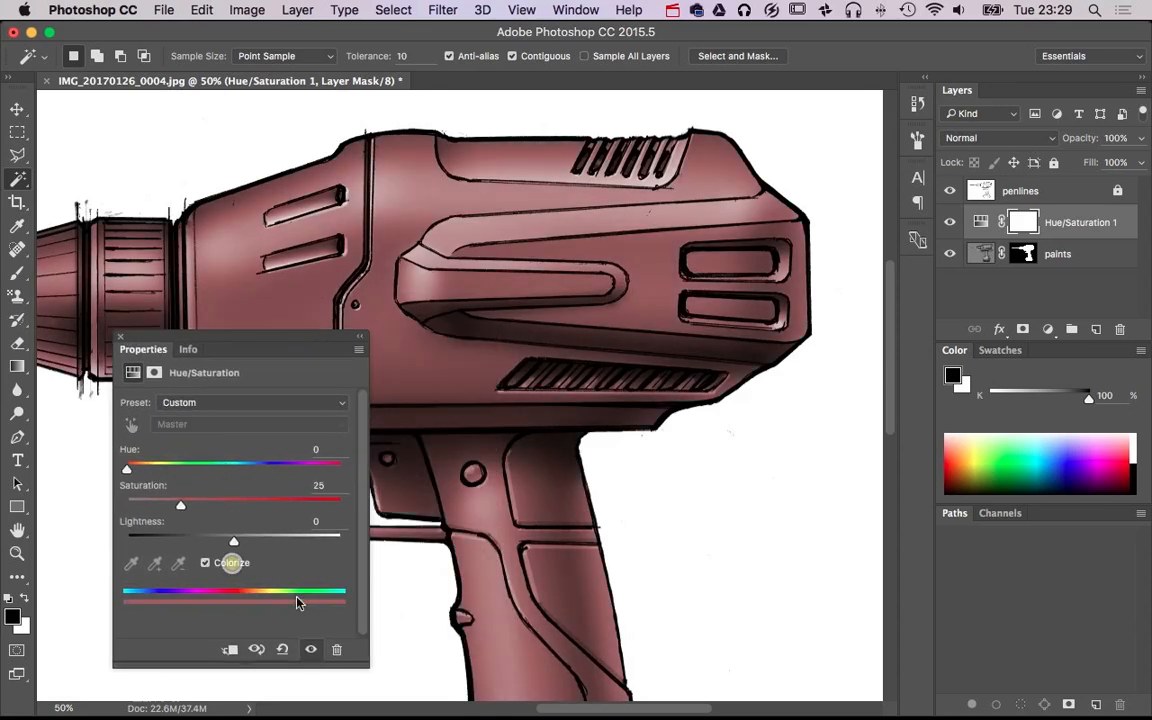
click(232, 505)
drag(159, 469, 163, 477)
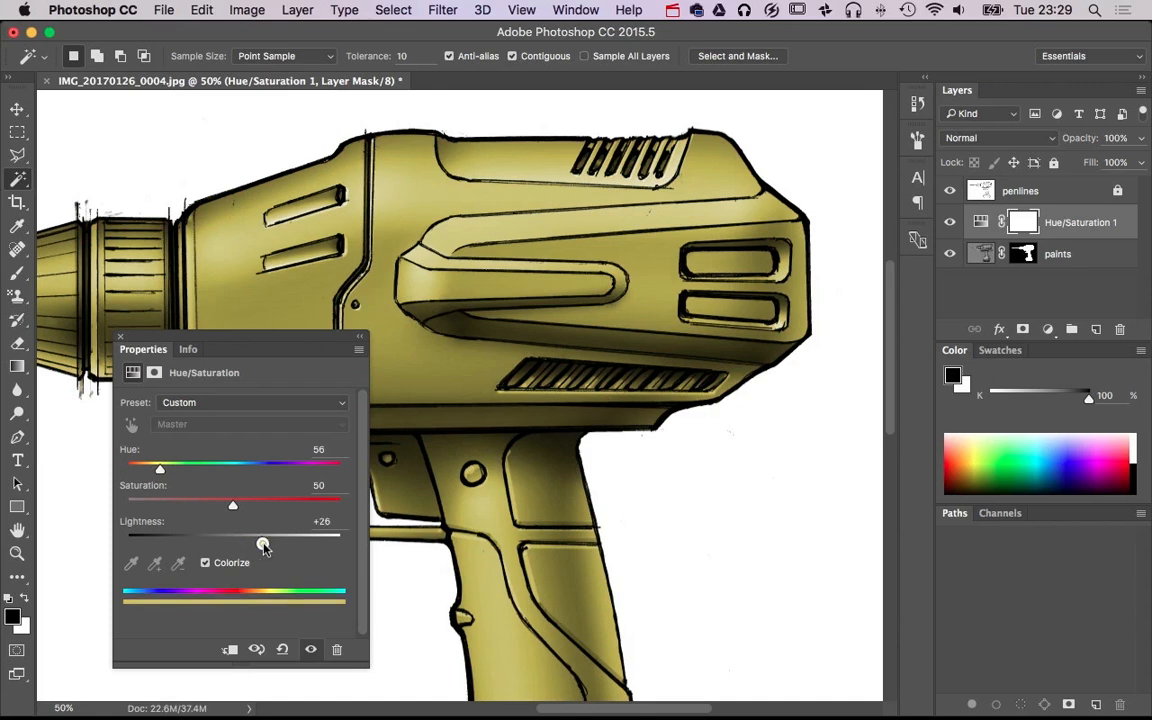
mouse_move(263, 545)
mouse_down()
mouse_move(283, 545)
mouse_move(213, 545)
mouse_move(249, 545)
mouse_up()
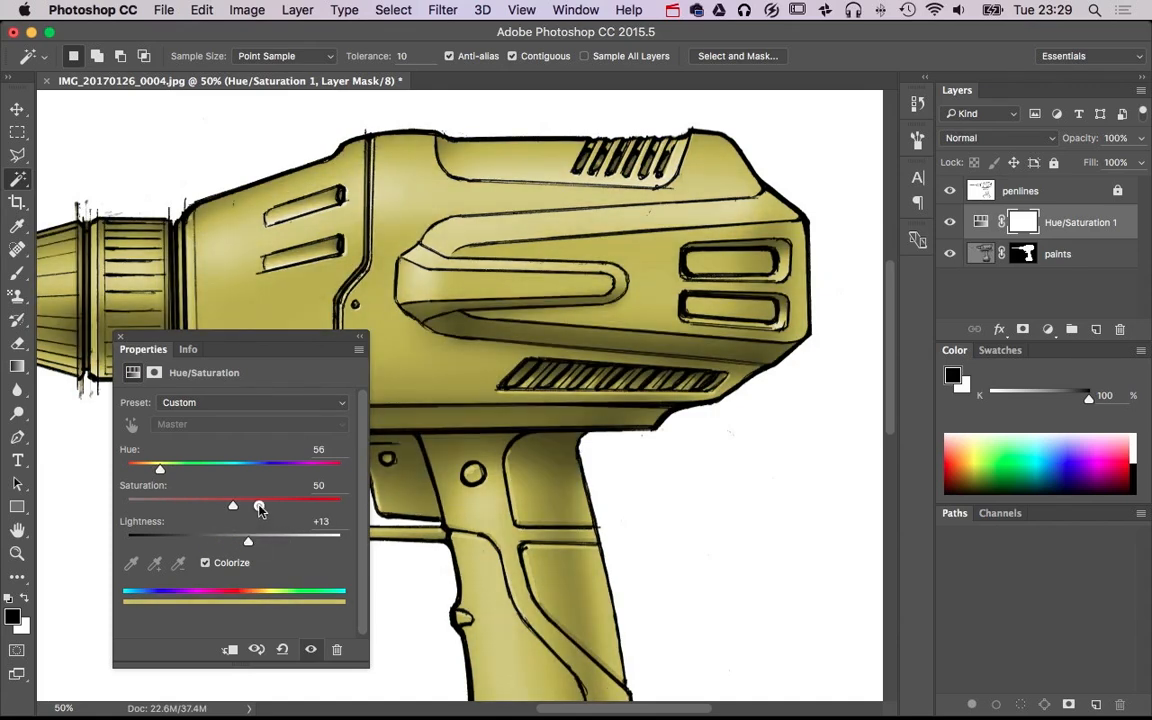
Intensify the yellow with saturation 73 and lightness +23, and fine-tune its hue
click(259, 506)
mouse_move(254, 545)
mouse_down()
mouse_move(152, 545)
mouse_move(306, 550)
mouse_move(235, 547)
mouse_move(258, 545)
mouse_move(283, 509)
mouse_move(257, 545)
mouse_up()
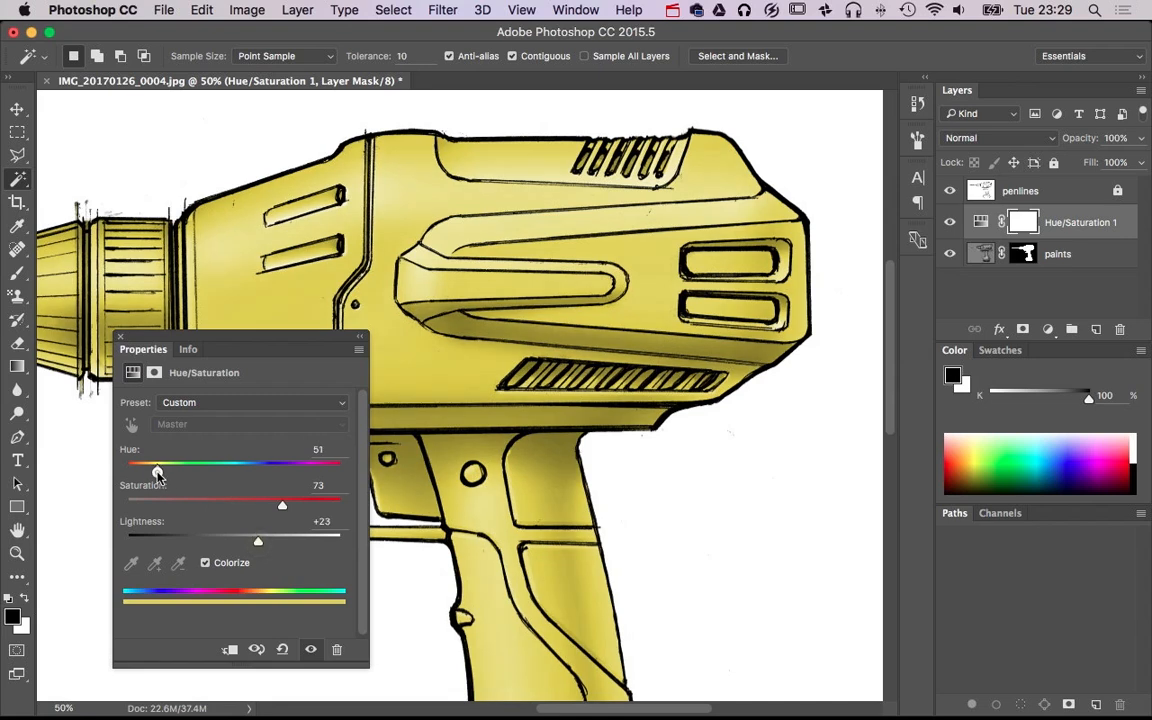
drag(157, 474, 161, 474)
click(121, 333)
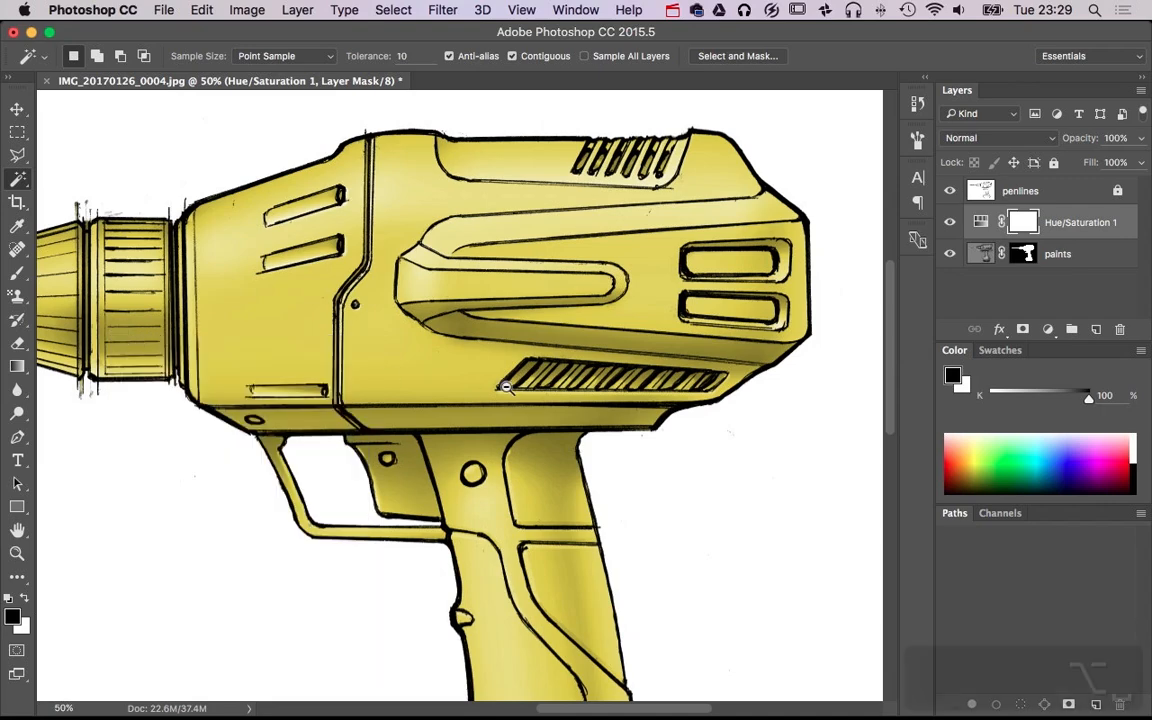
Select the rear motor housing with the Polygonal Lasso, following the front seam and the housing's lower edge
scroll(617, 463, down, 2)
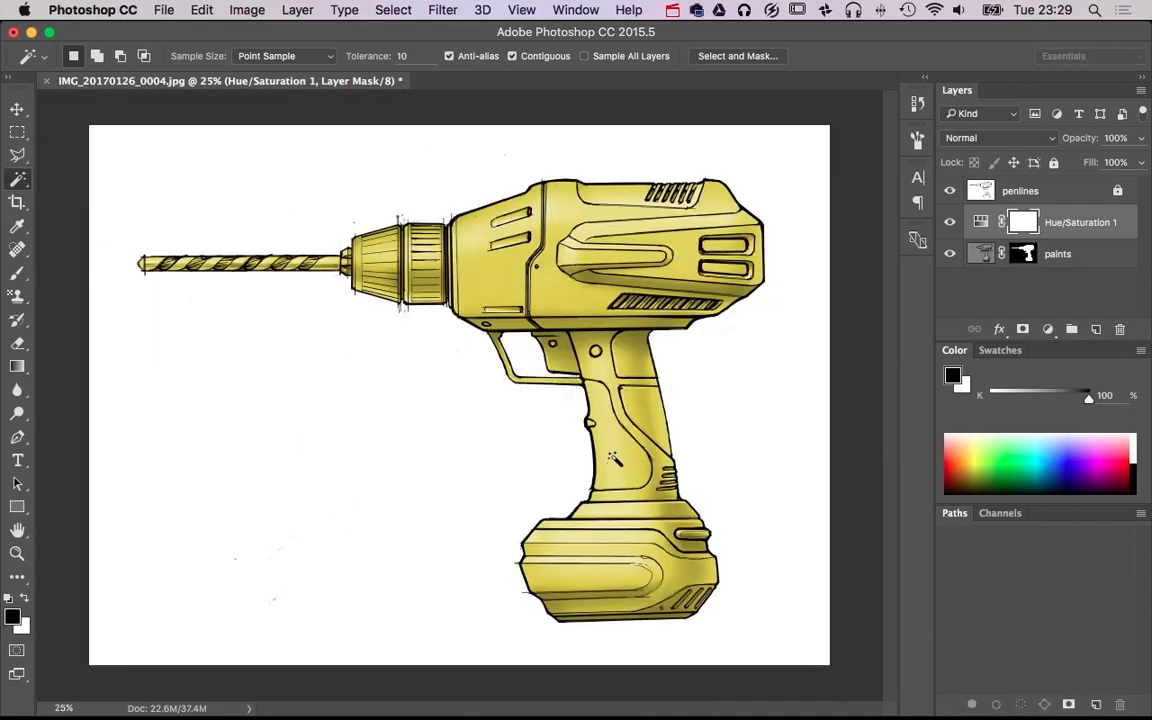
scroll(578, 270, up, 2)
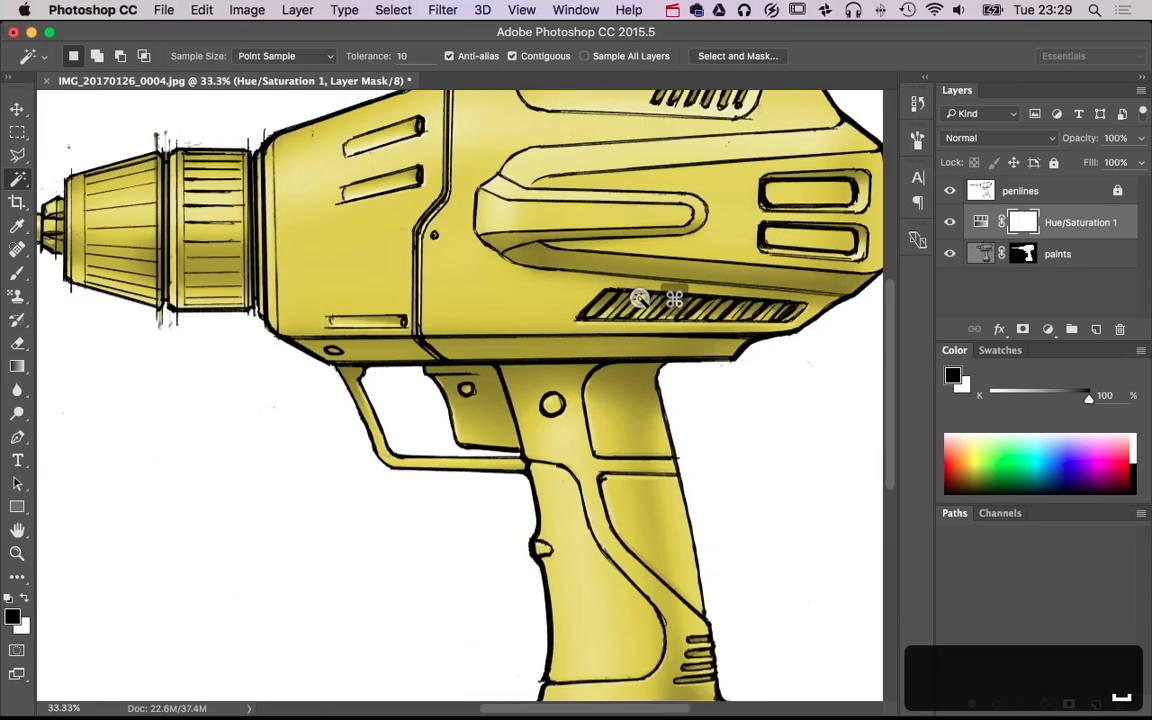
drag(574, 321, 424, 434)
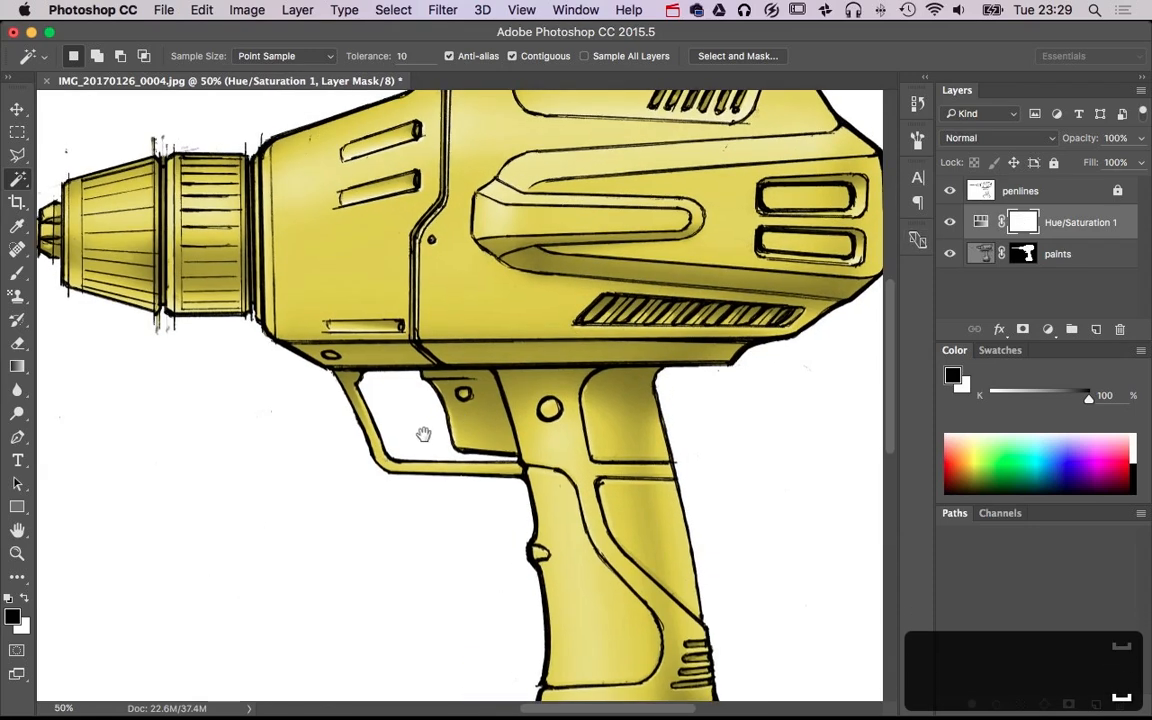
key(l)
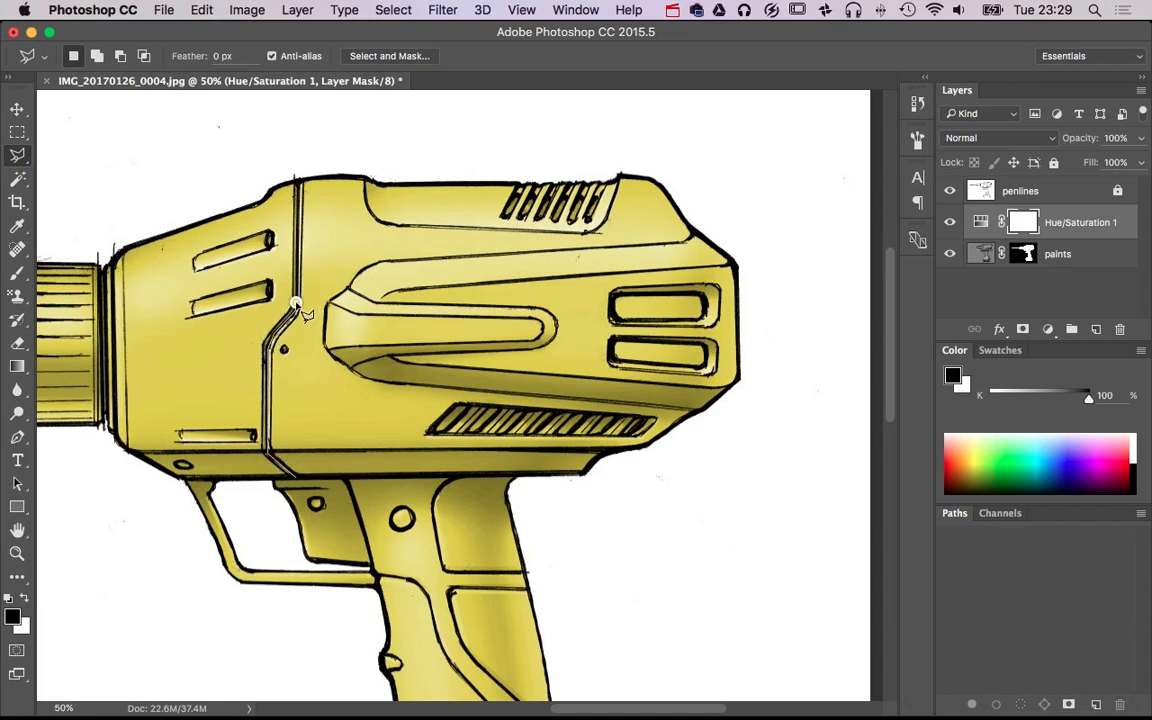
click(299, 163)
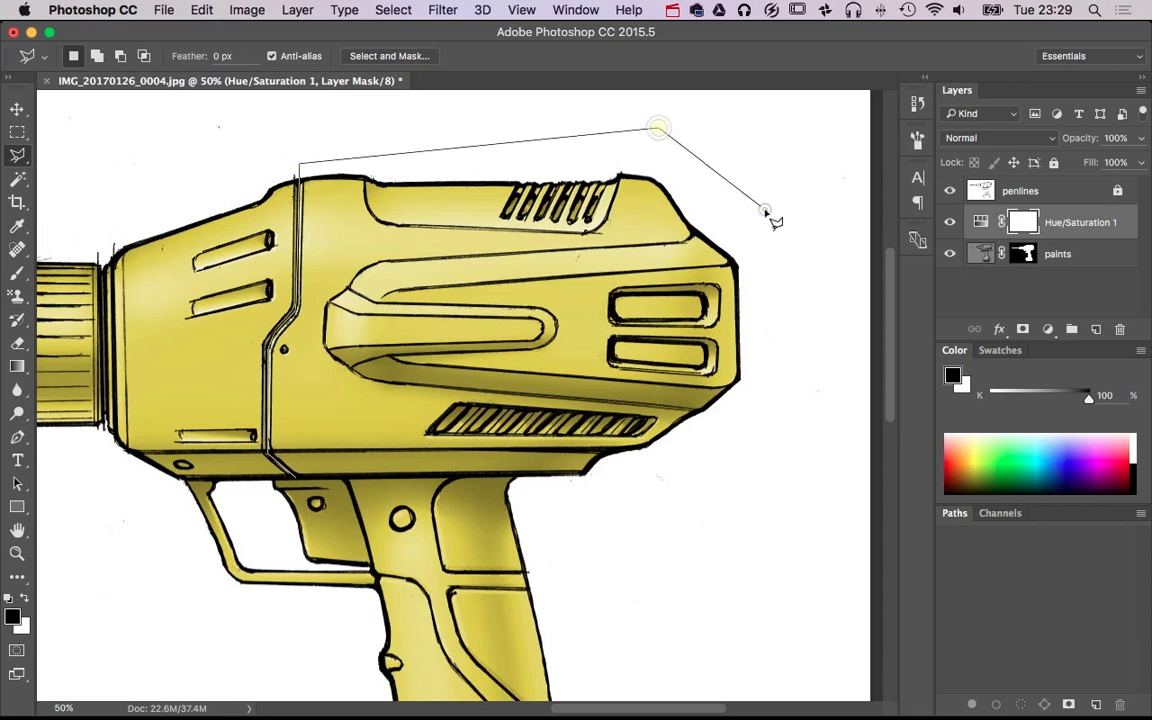
click(793, 443)
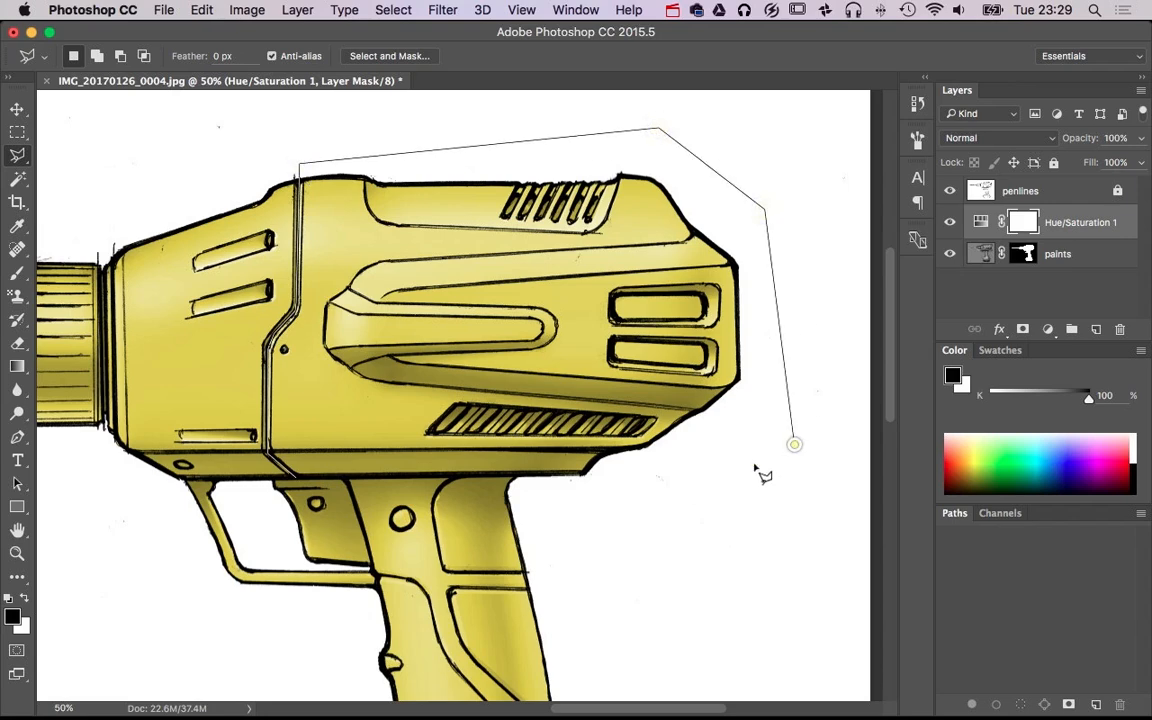
click(577, 476)
Invert the selection and fill it with black on the Hue/Saturation mask, limiting the yellow to the rear housing, and deselect
key(super+shift+i)
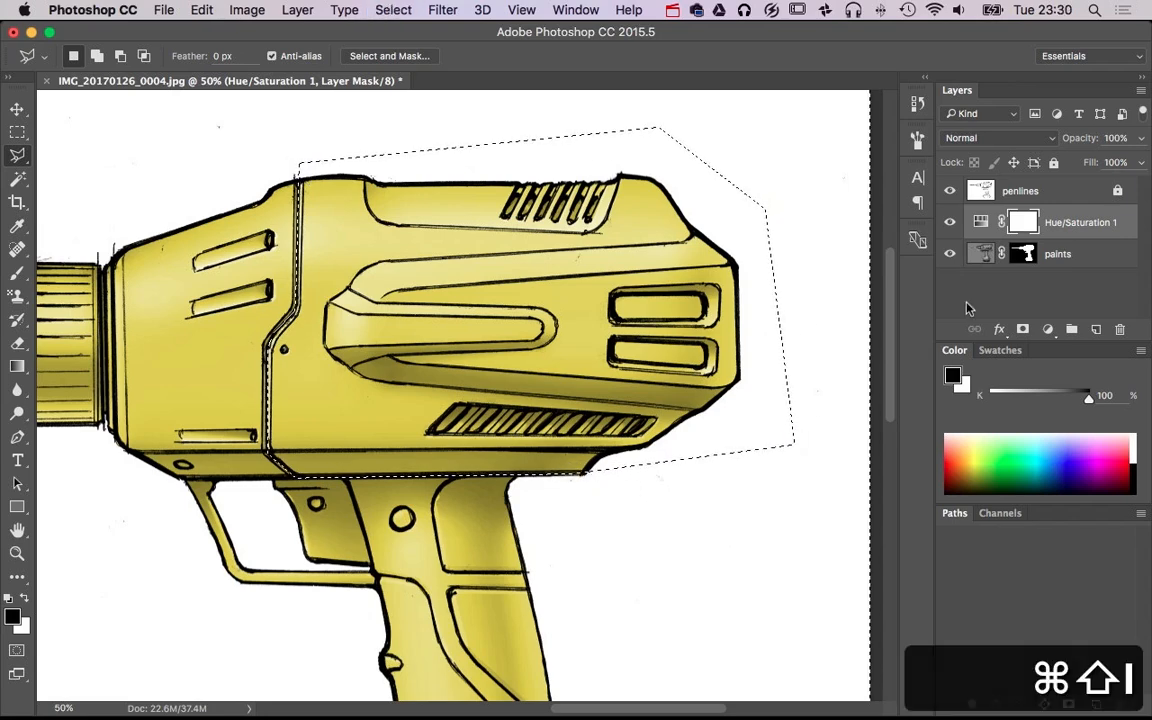
key(BackSpace)
key(d)
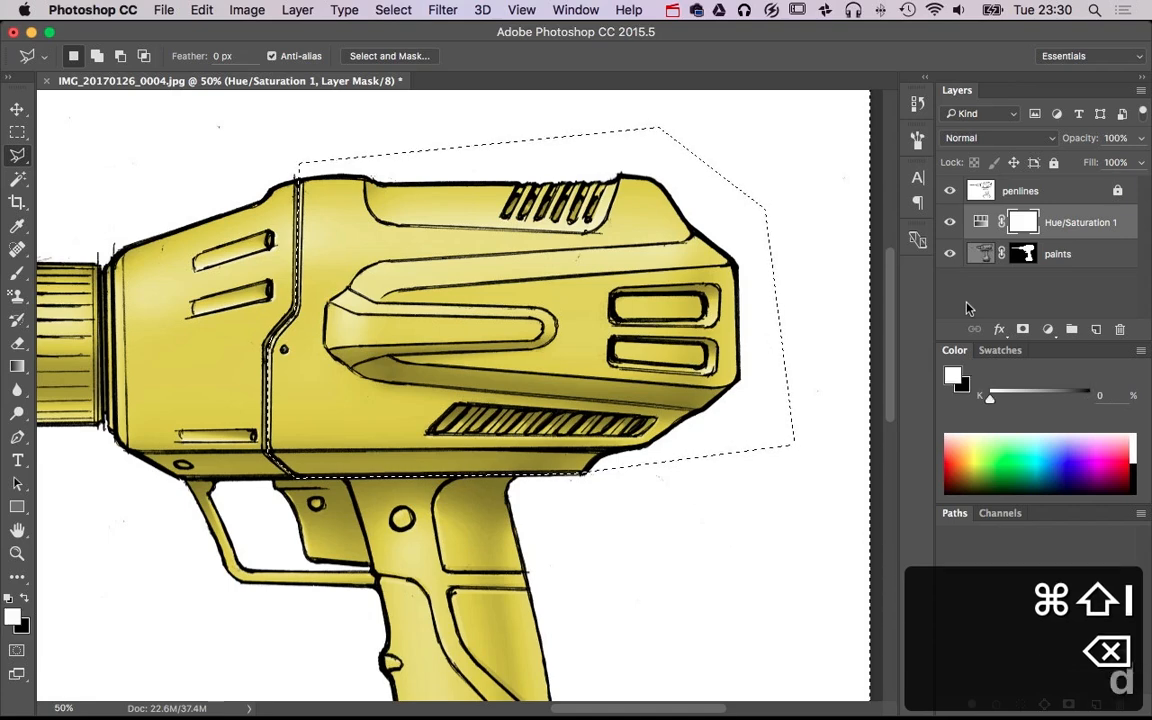
key(BackSpace)
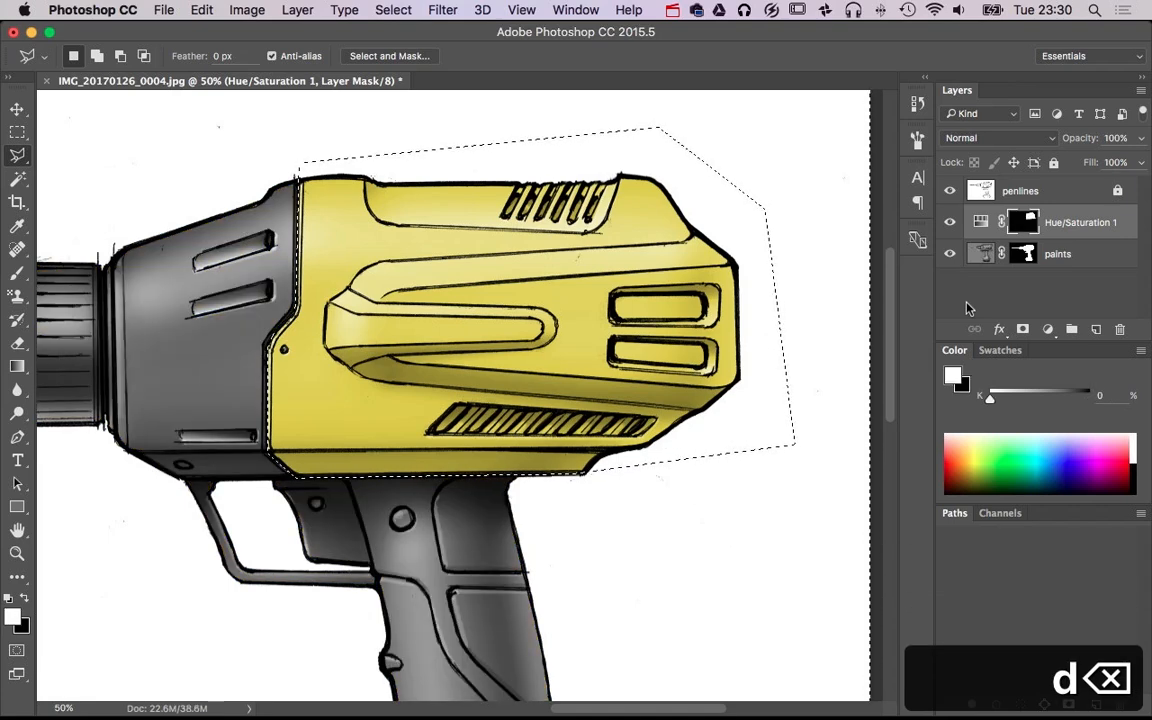
key(super+d)
alt+super+click(648, 386)
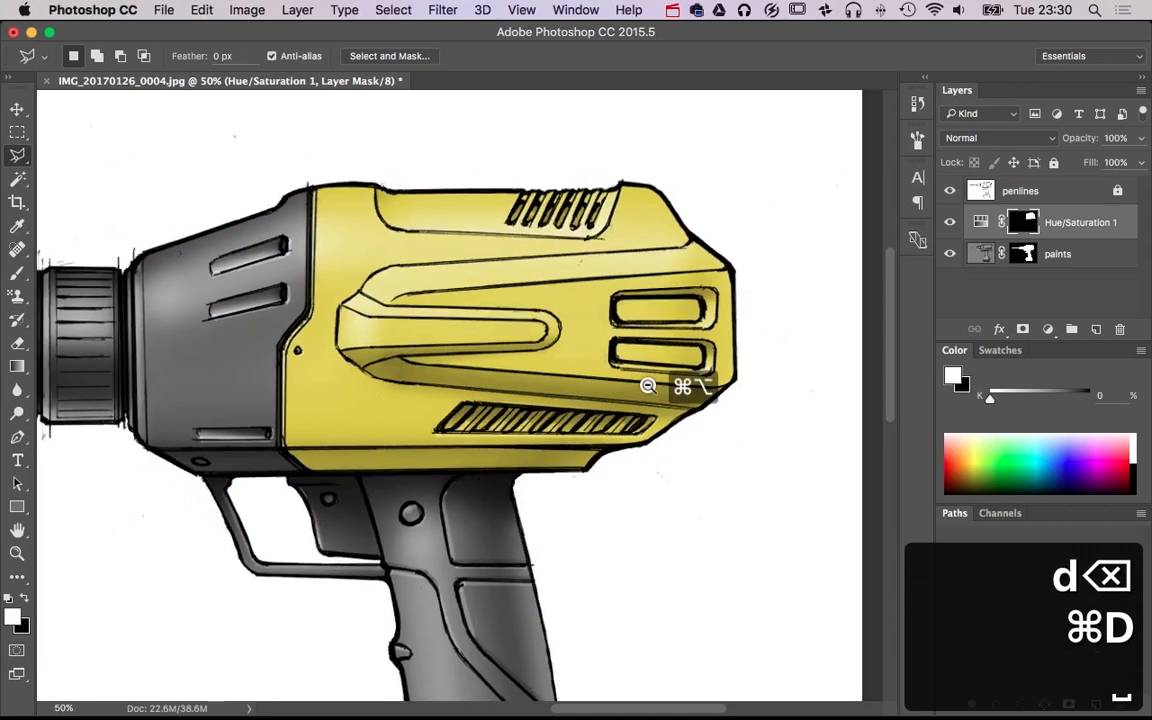
alt+super+click(648, 386)
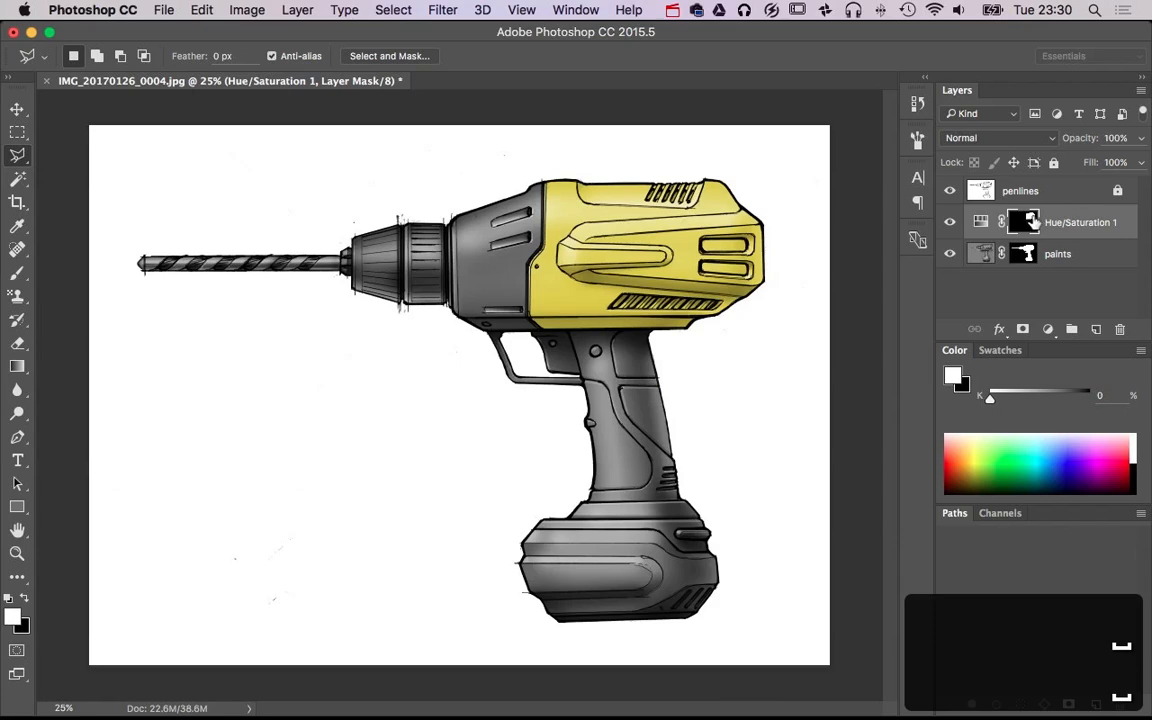
Paint black at 100% opacity with a 33 px brush on the Hue/Saturation mask over the housing's lower slanted vent
super+click(654, 262)
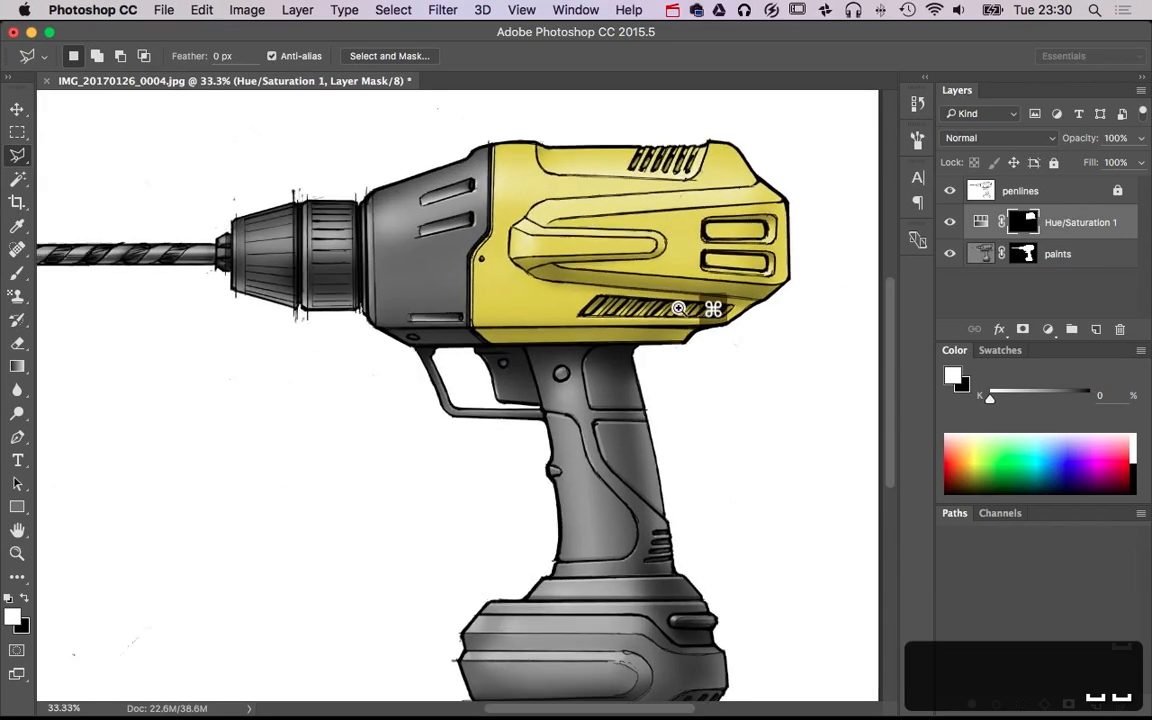
super+click(678, 308)
super+click(679, 309)
key(b)
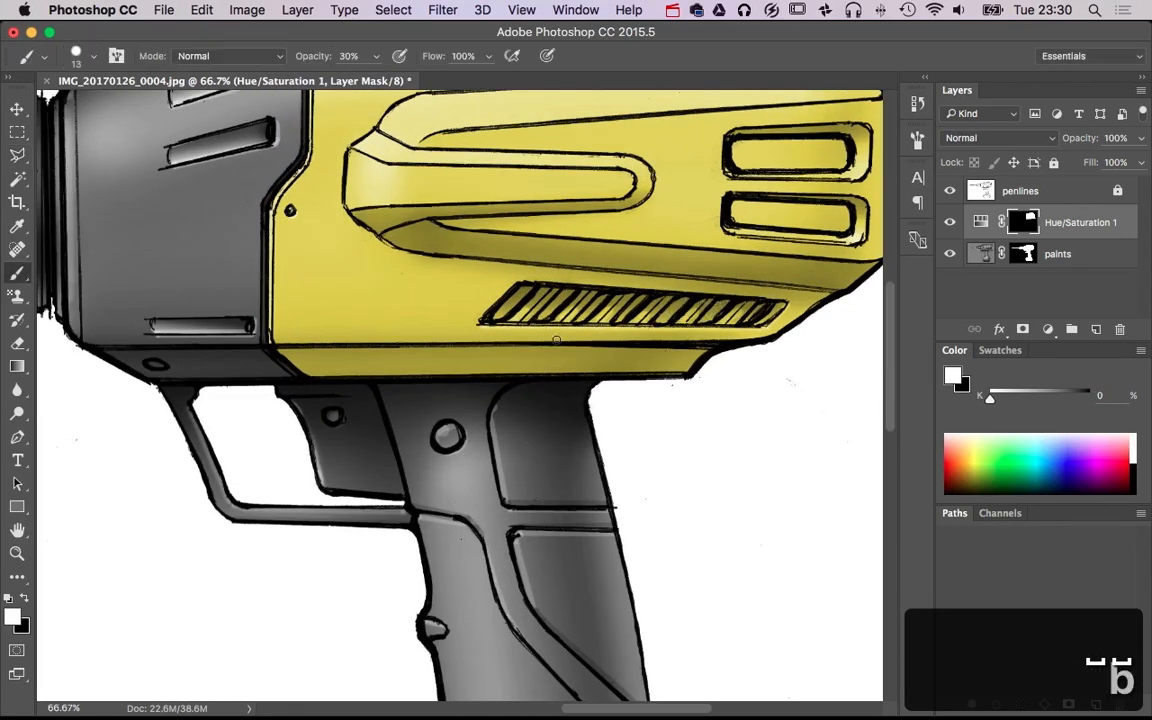
drag(566, 303, 566, 303)
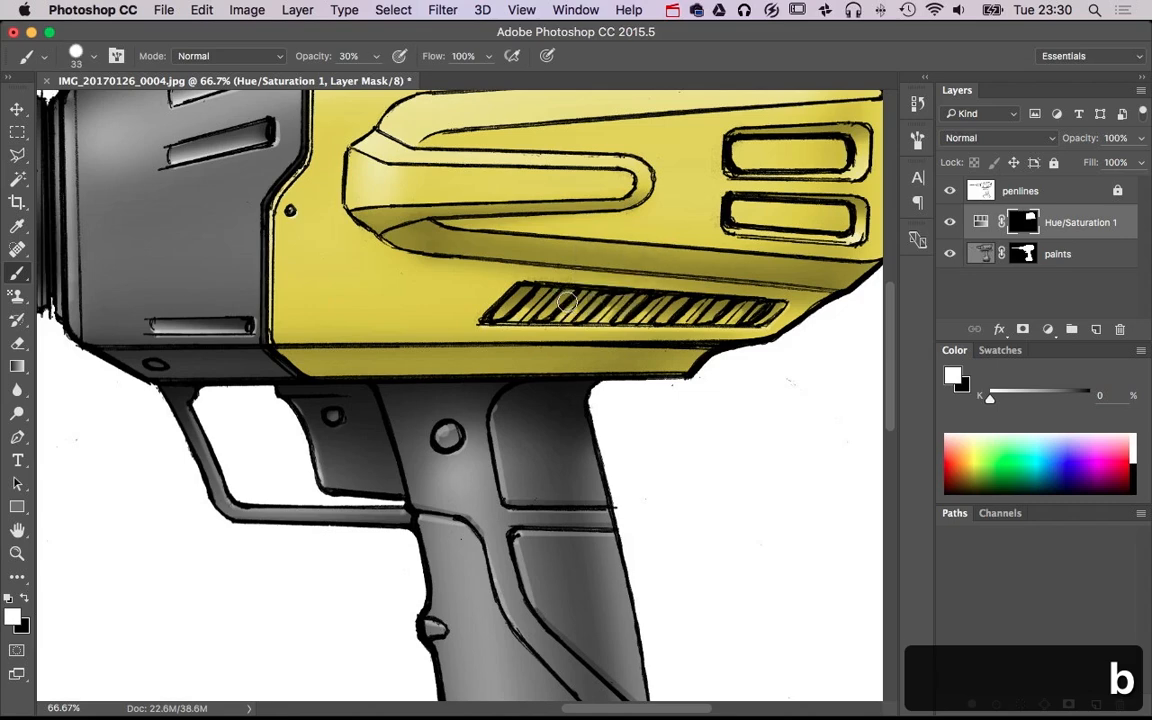
key(0)
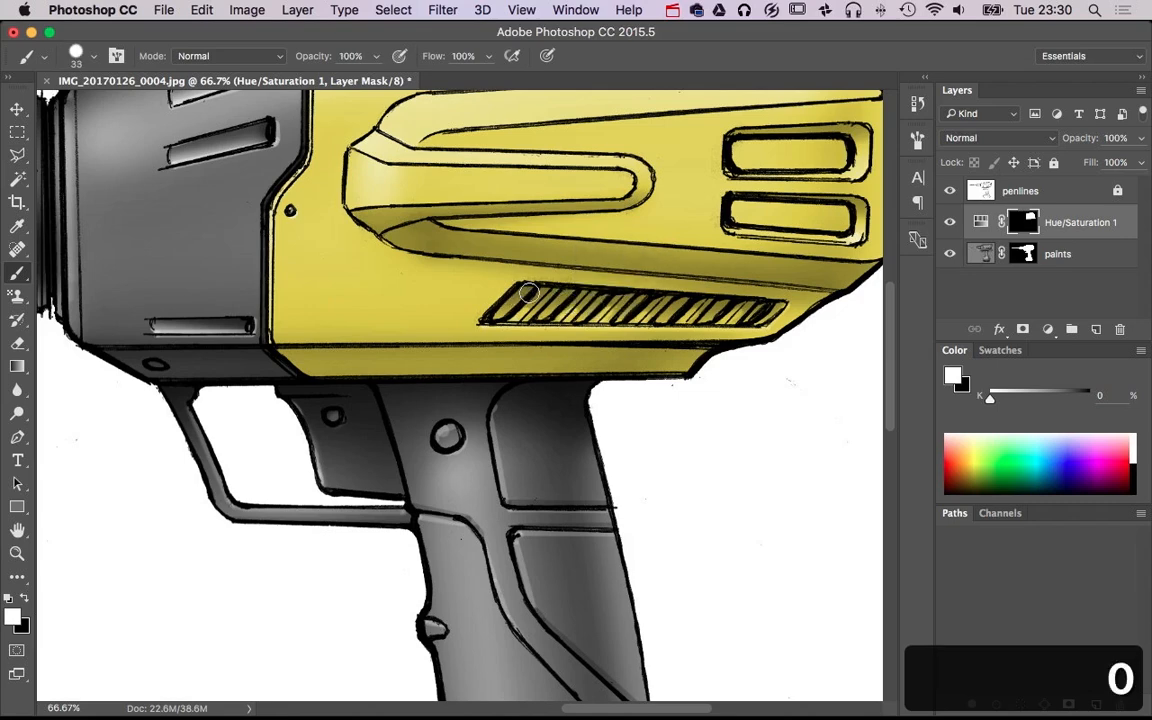
key(x)
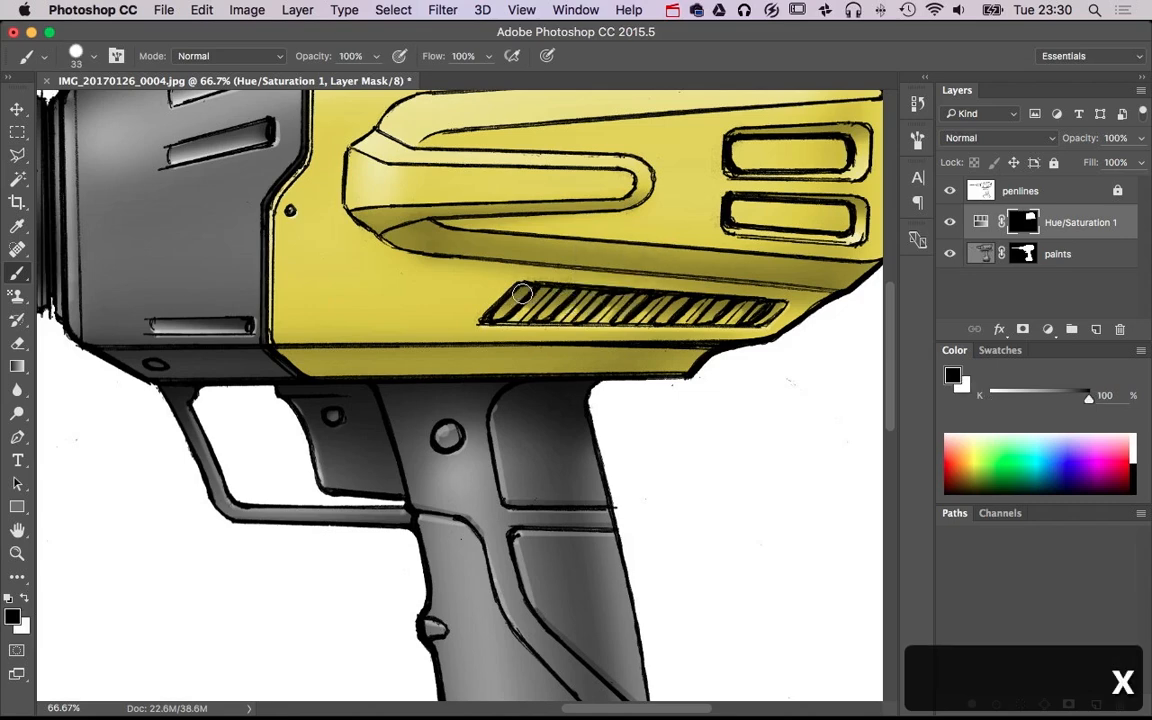
key(super+z)
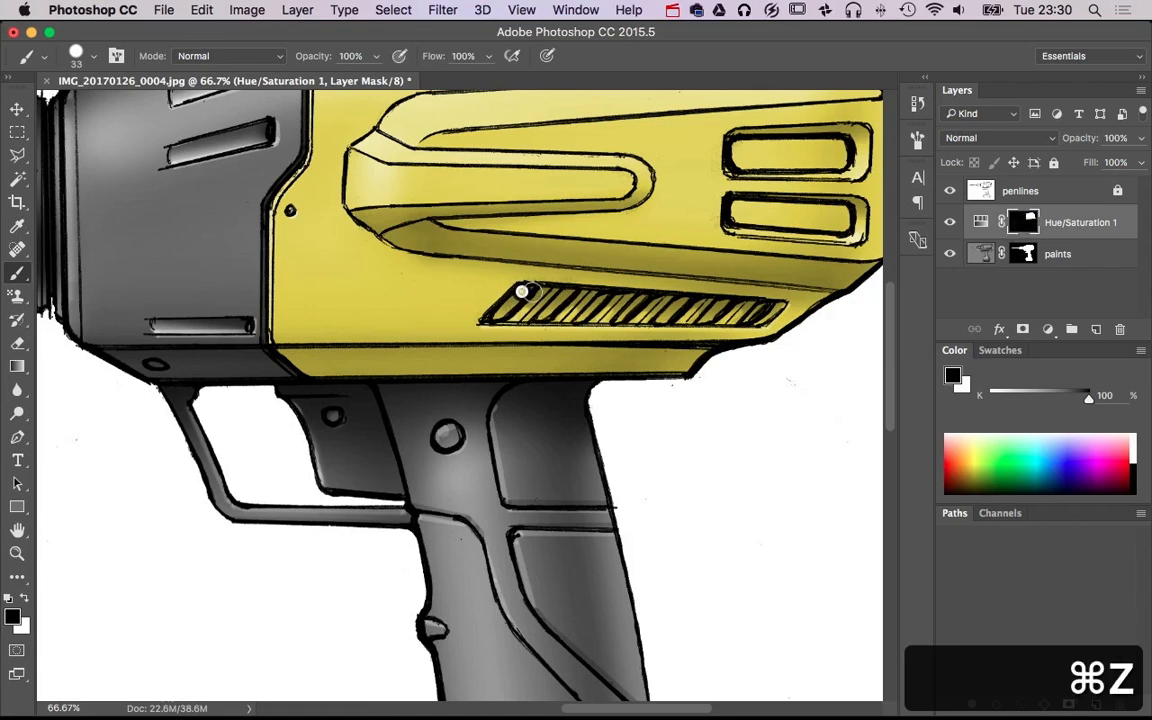
shift+click(771, 311)
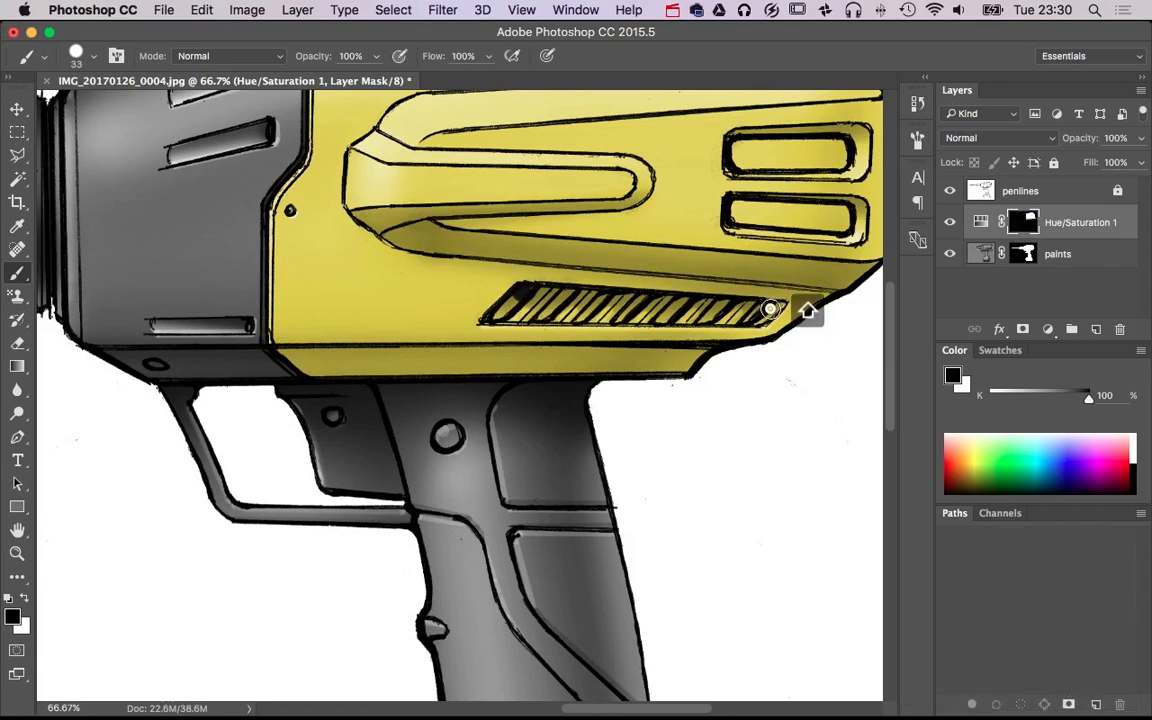
shift+click(762, 315)
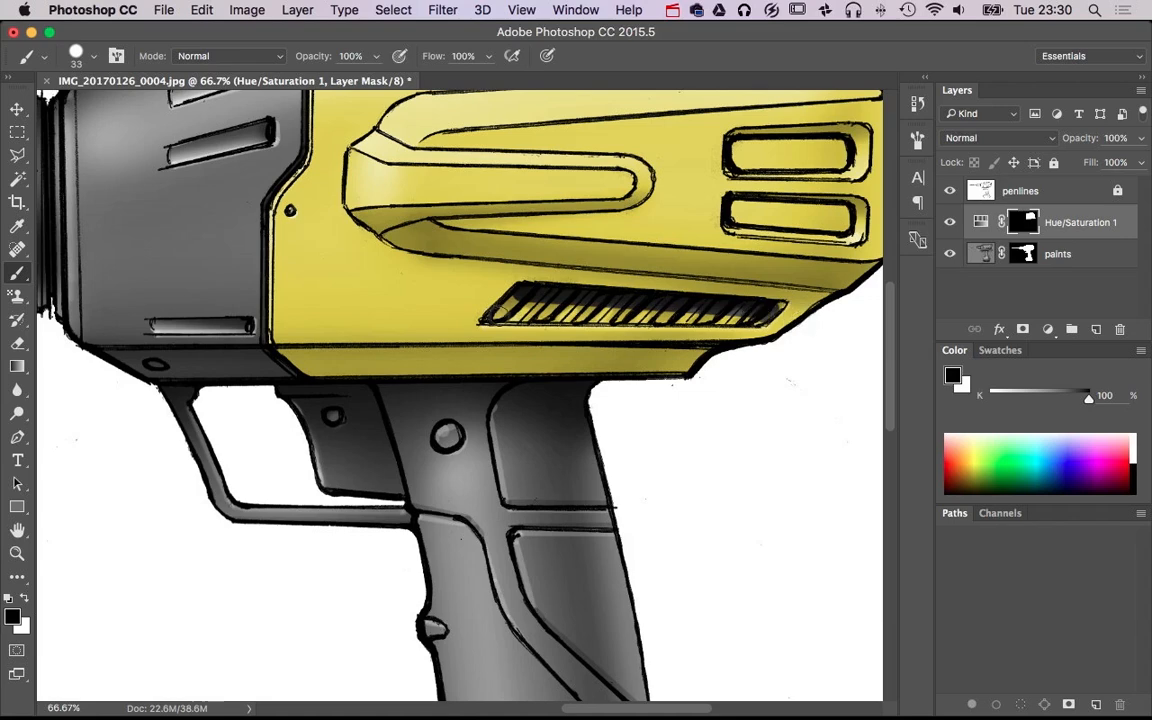
shift+click(501, 315)
shift+click(517, 302)
shift+click(562, 308)
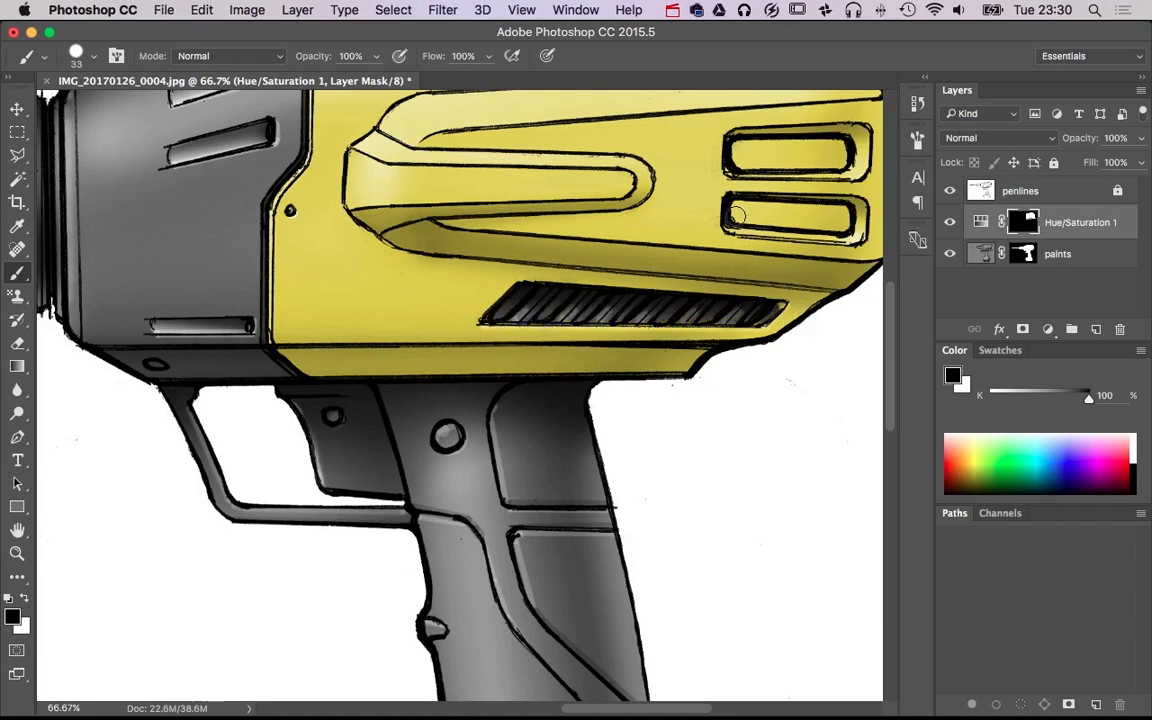
Mask the yellow out of the two rounded slots at the rear of the housing with black brush strokes
shift+click(838, 213)
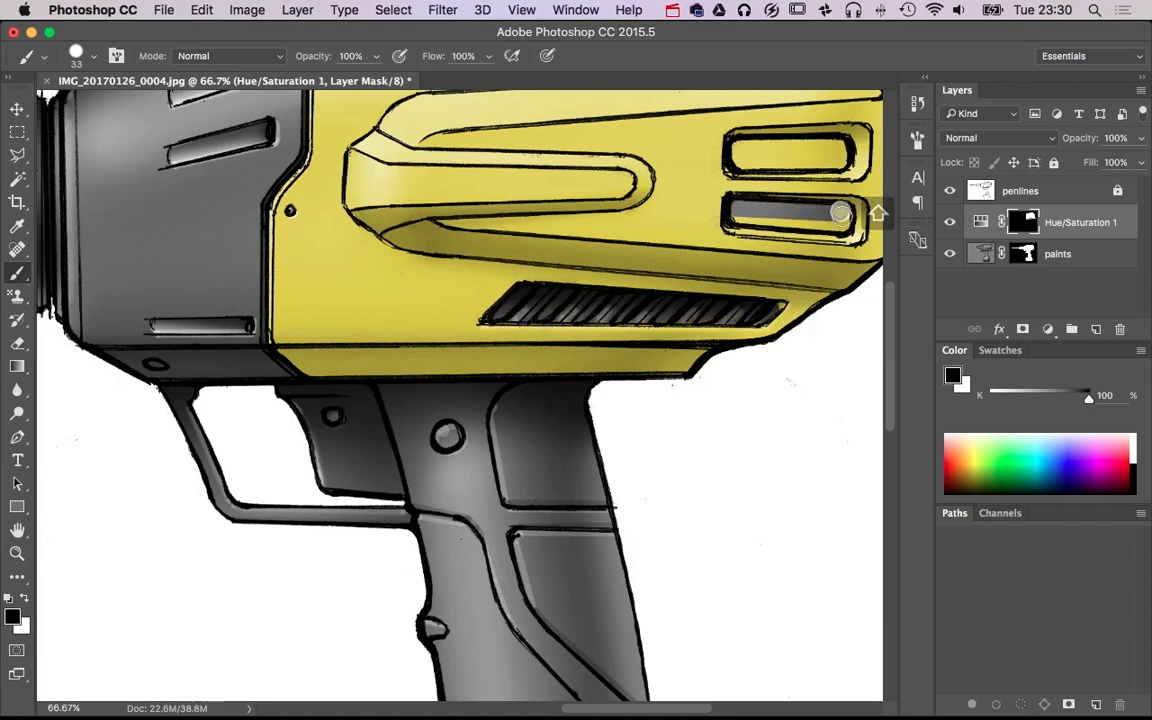
shift+click(738, 213)
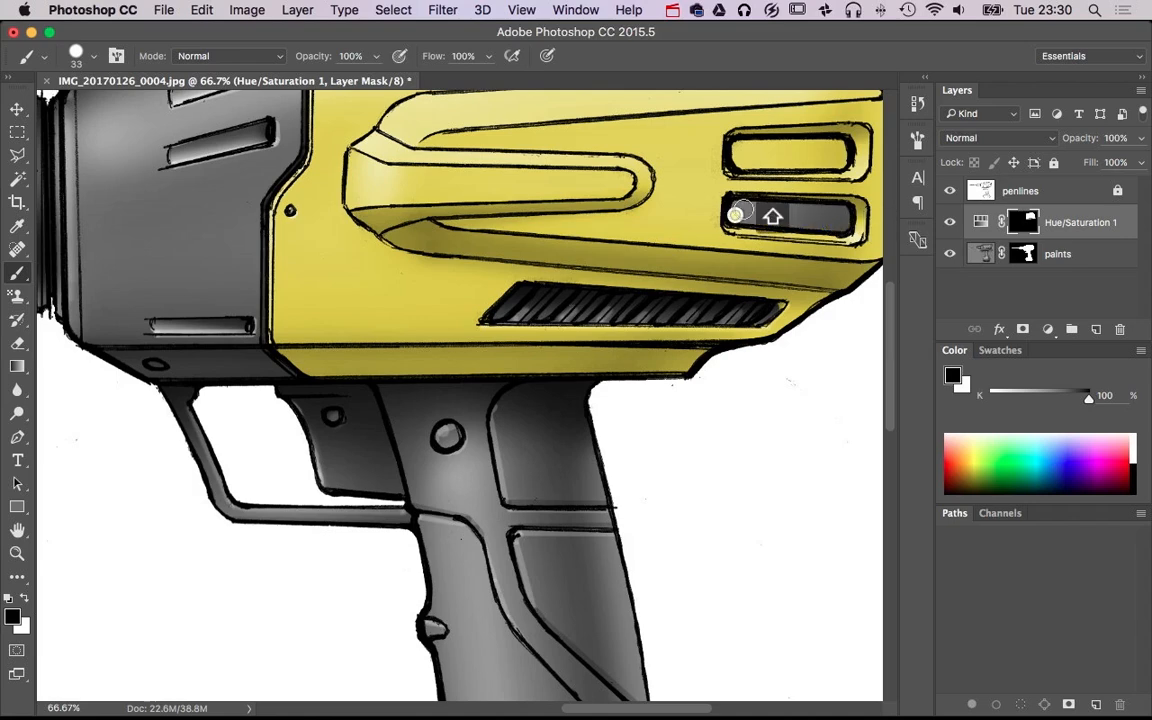
click(741, 157)
shift+click(743, 148)
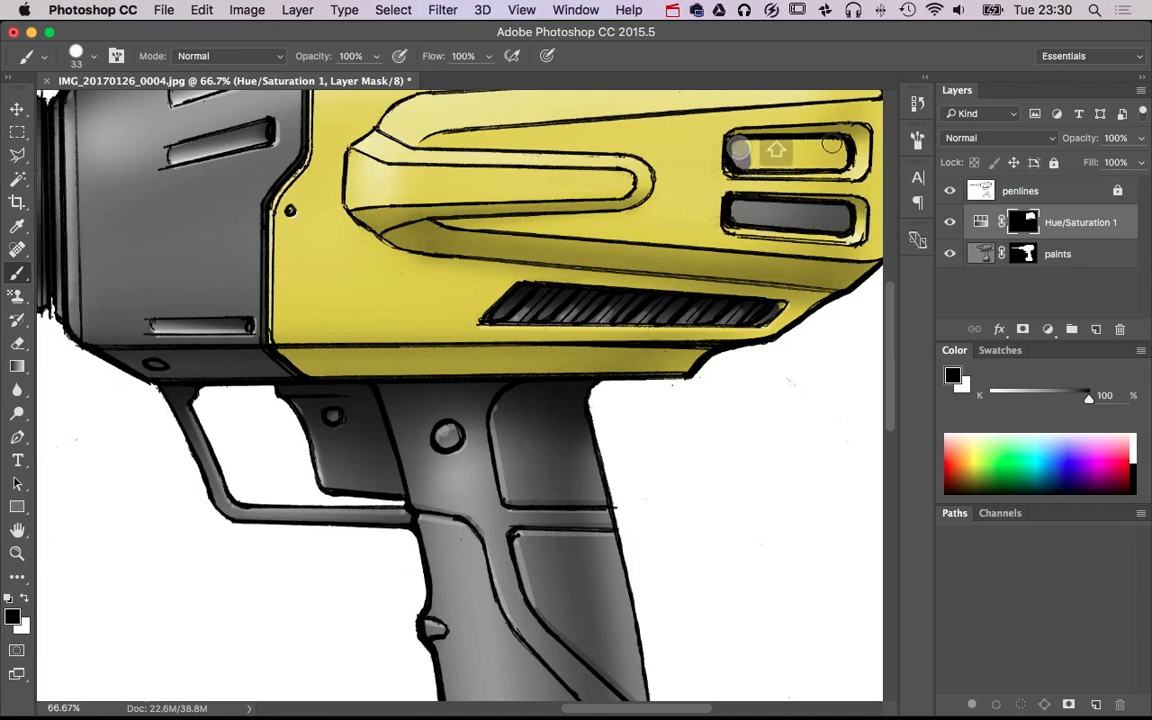
shift+click(839, 145)
shift+click(844, 155)
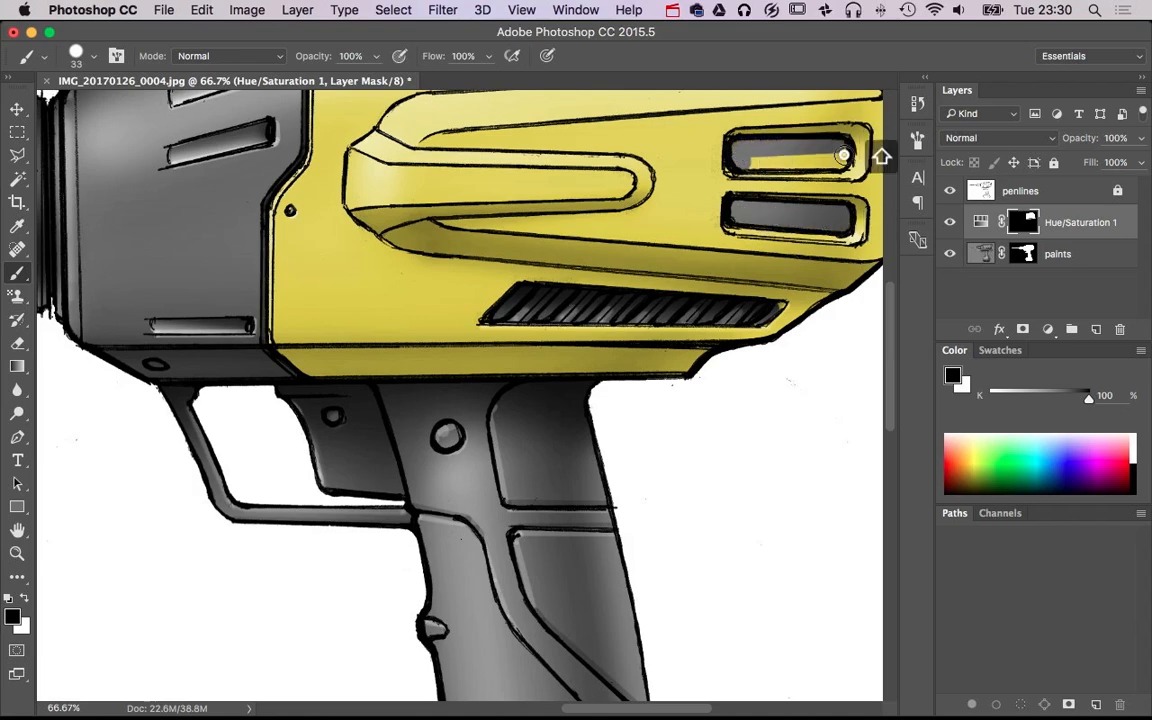
shift+click(743, 159)
Mask the yellow out of the slanted vent slots along the housing's upper edge with a 19 px black brush
alt+super+click(712, 343)
alt+super+click(728, 340)
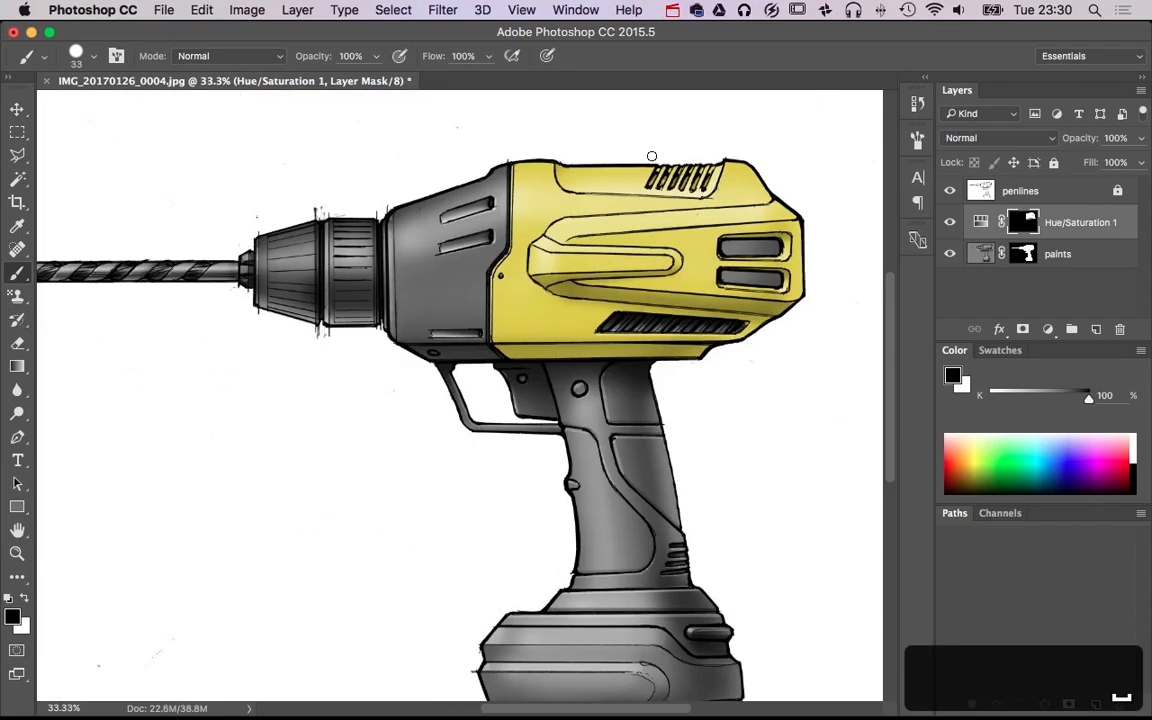
drag(684, 226, 772, 236)
drag(735, 230, 668, 370)
mouse_move(525, 228)
mouse_down()
mouse_move(533, 210)
mouse_move(548, 239)
mouse_move(572, 207)
mouse_move(525, 218)
mouse_move(642, 211)
mouse_move(661, 250)
mouse_move(680, 213)
mouse_move(670, 254)
mouse_move(714, 212)
mouse_move(702, 251)
mouse_up()
Color the trigger yellow by painting white on the Hue/Saturation mask with a 65 px brush
alt+super+click(658, 355)
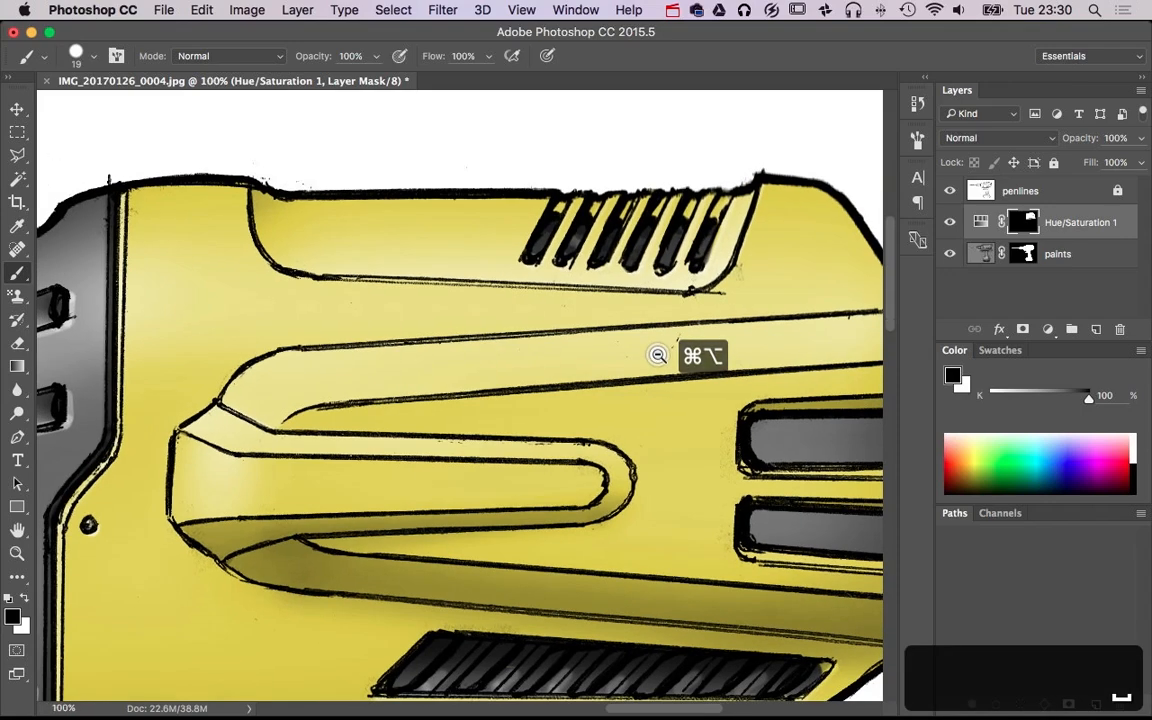
alt+super+click(658, 355)
drag(669, 372, 682, 352)
scroll(682, 352, down, 3)
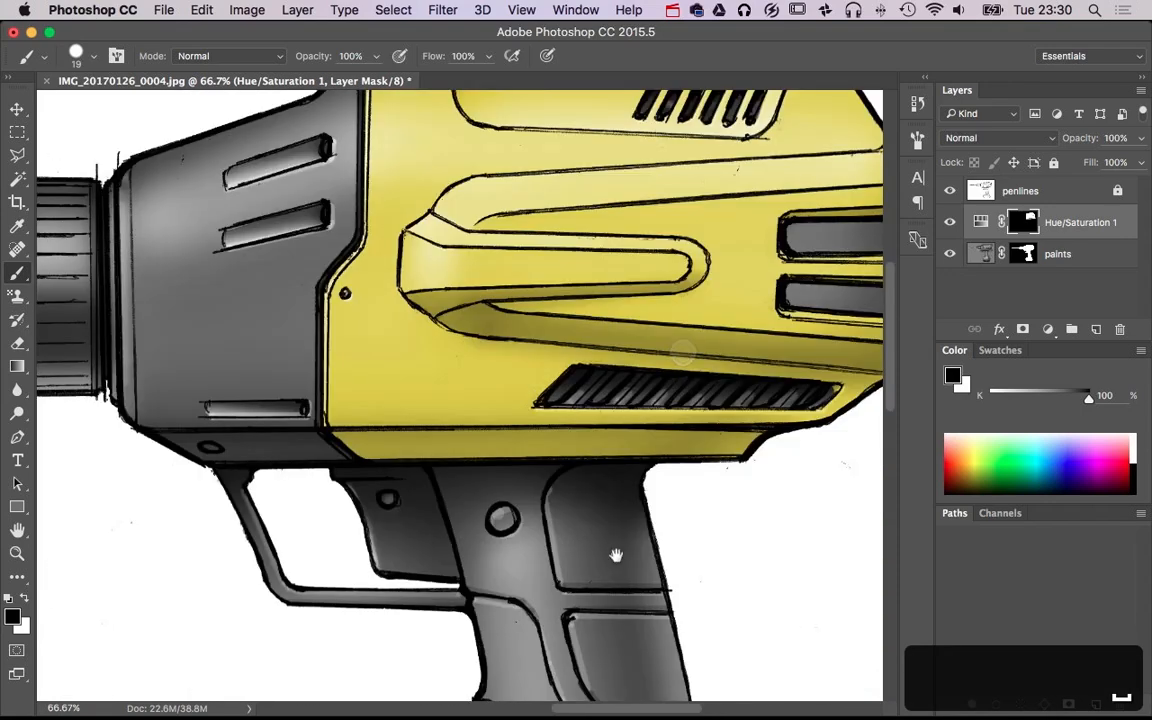
drag(616, 555, 681, 390)
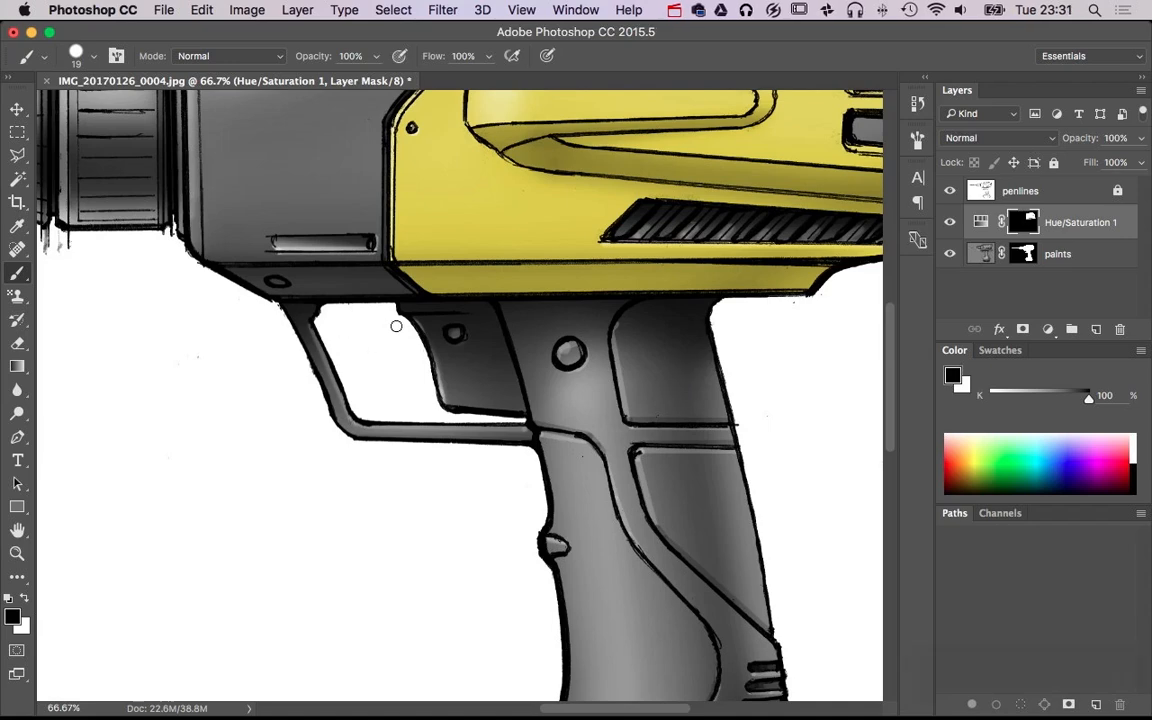
key(b)
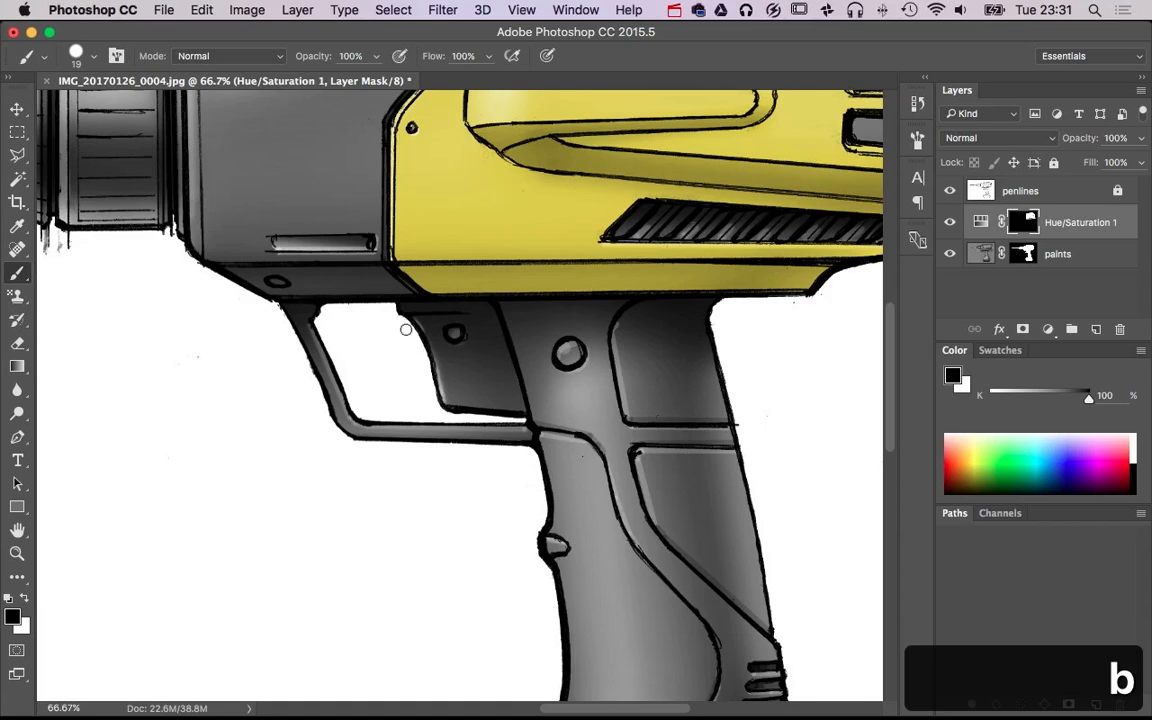
key(x)
mouse_move(406, 330)
ctrl+alt+mouse_down()
mouse_move(476, 314)
mouse_move(488, 352)
ctrl+alt+mouse_up()
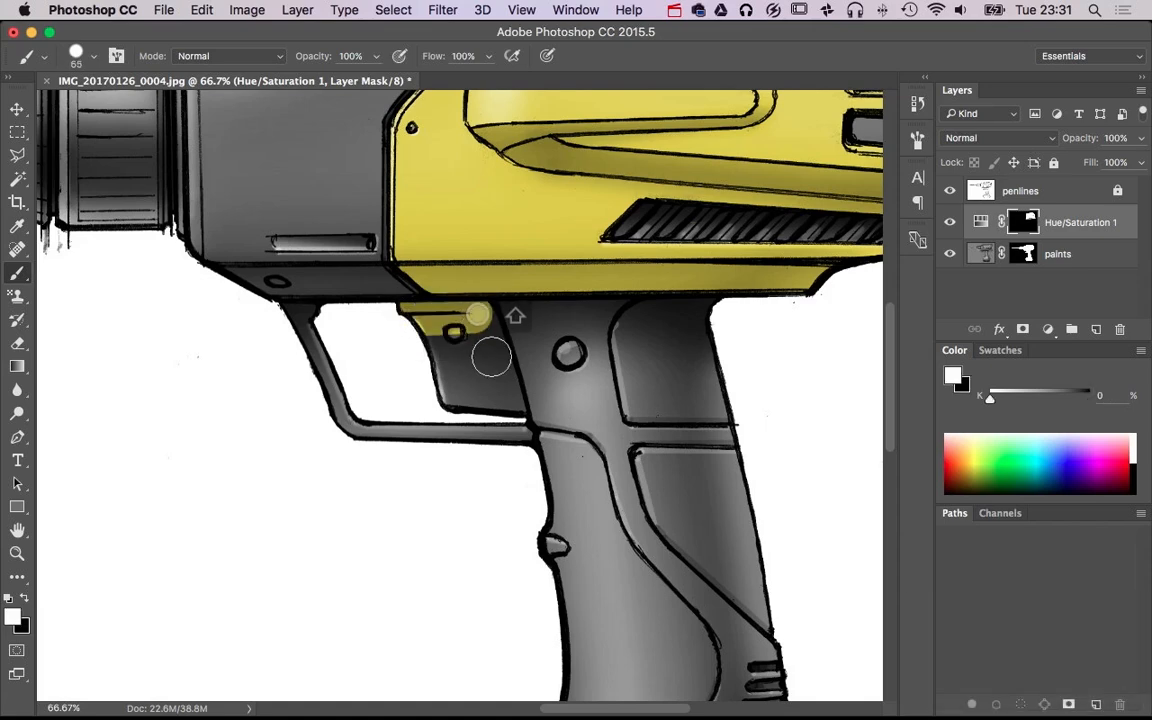
mouse_move(508, 402)
mouse_down()
mouse_move(467, 394)
mouse_move(427, 364)
mouse_move(433, 333)
mouse_move(466, 393)
mouse_move(458, 348)
mouse_up()
Reveal yellow along the battery pack's upper band, from its front edge to the rear bend, with a 126 px white brush
scroll(689, 458, down, 2)
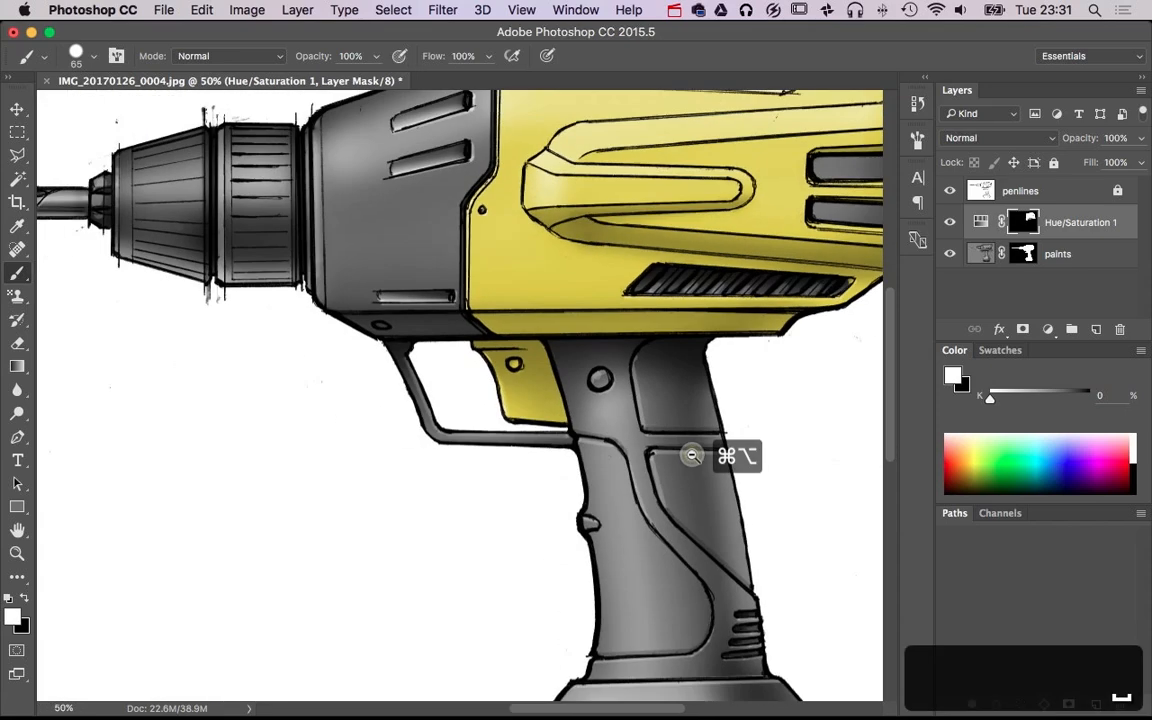
scroll(728, 309, down, 3)
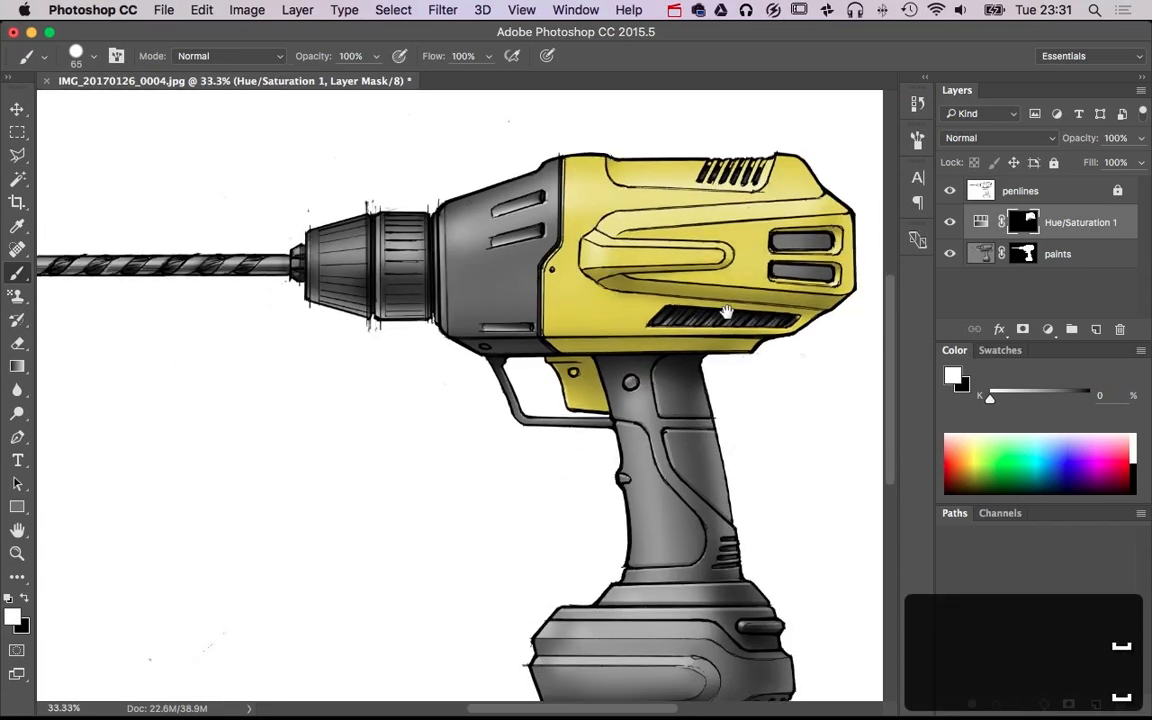
scroll(733, 450, up, 1)
drag(490, 558, 513, 558)
click(457, 501)
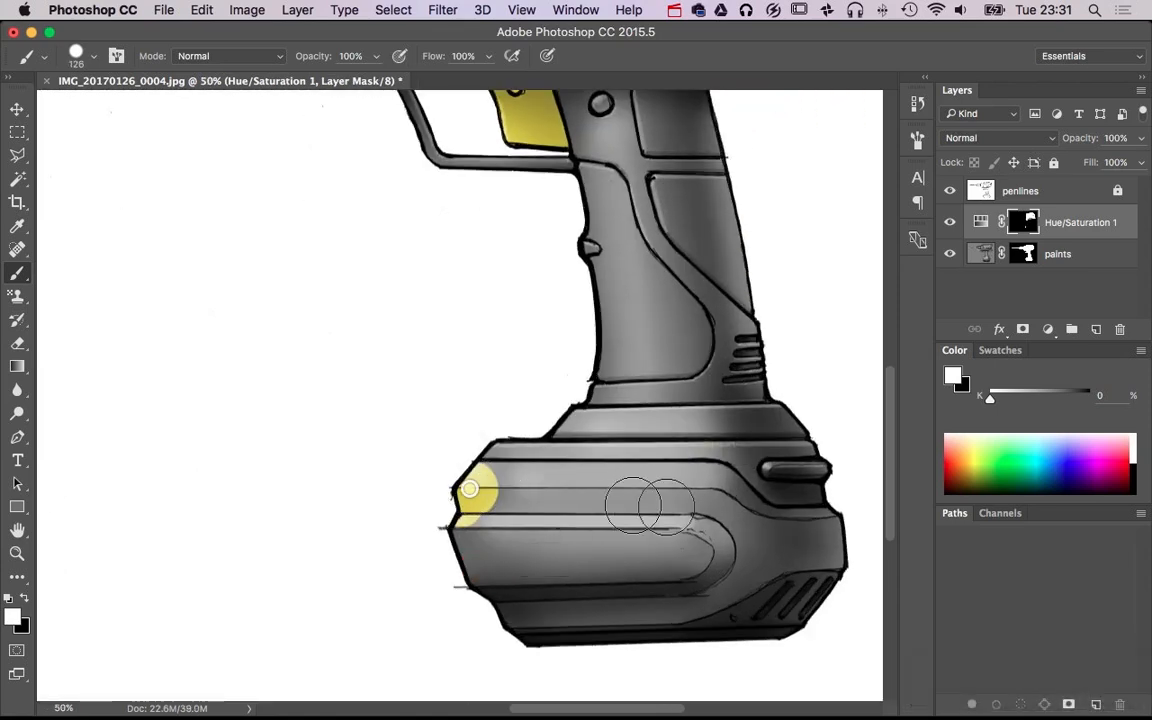
shift+click(705, 490)
shift+click(709, 490)
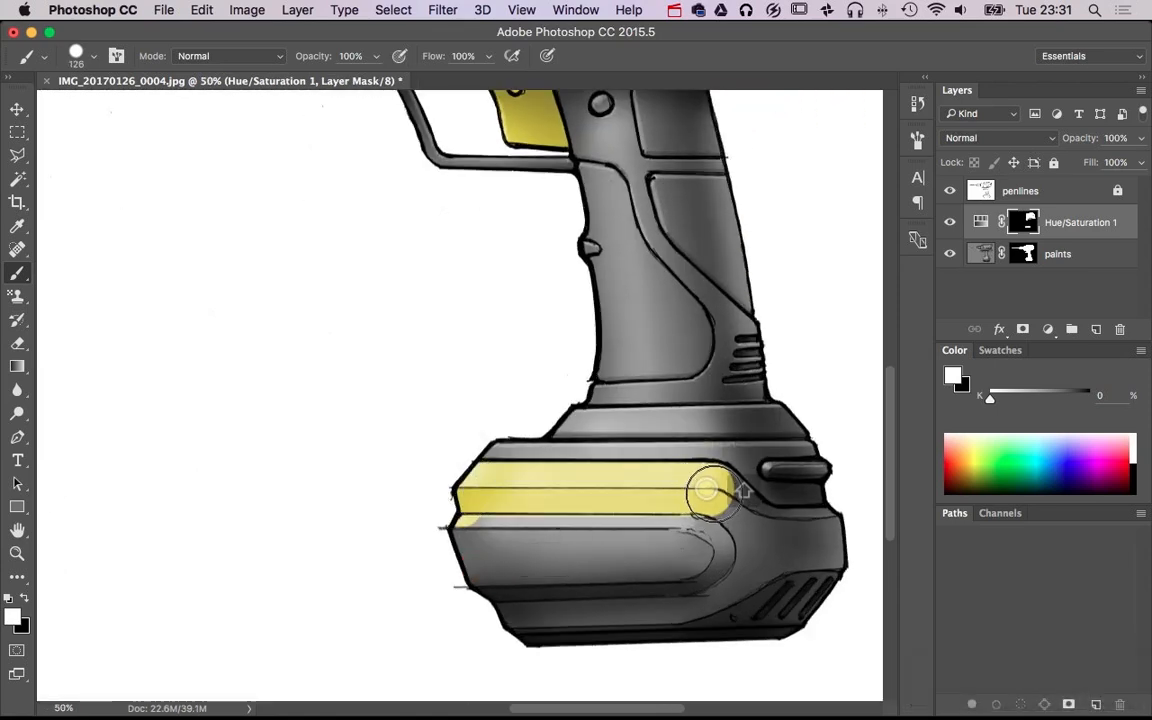
shift+click(719, 493)
shift+click(744, 523)
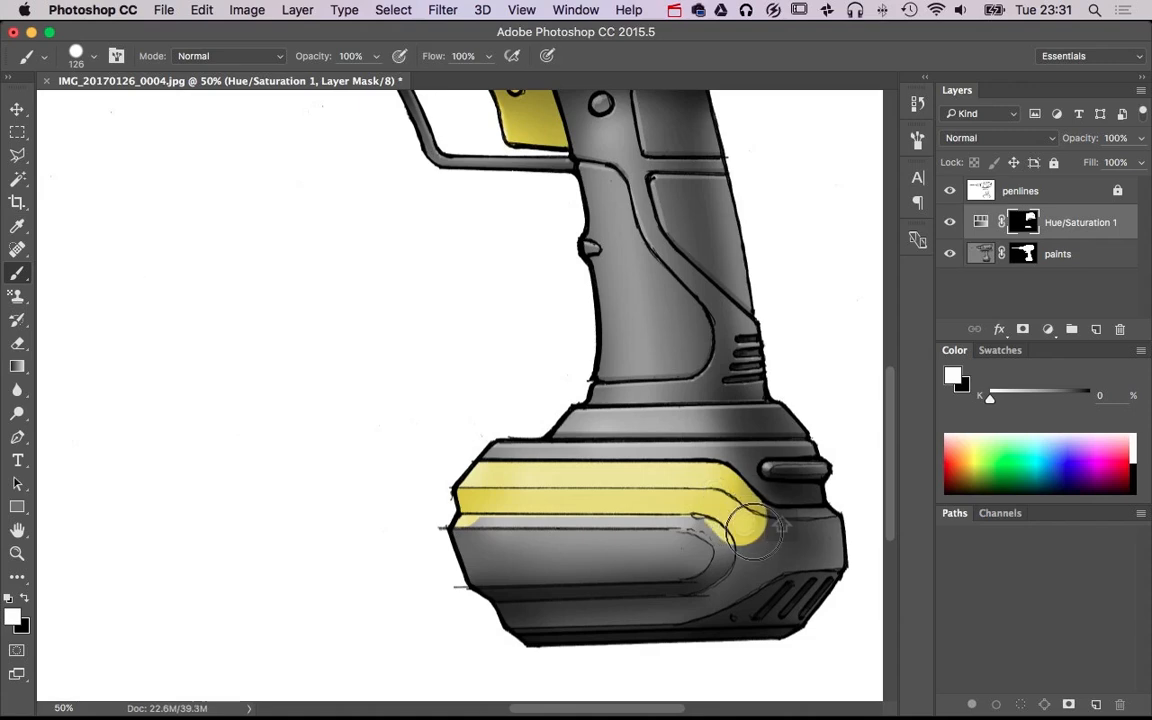
shift+click(754, 534)
shift+click(771, 535)
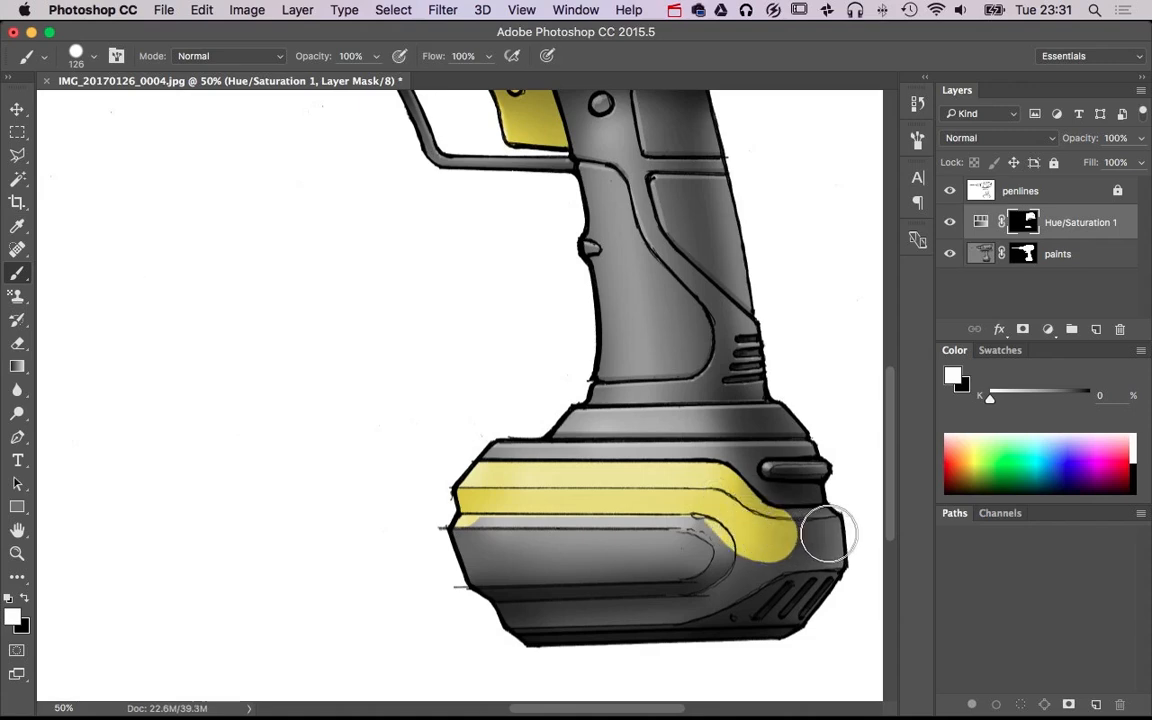
Extend the yellow over the battery pack's rear end and around the curved contour above its lower vents
shift+click(836, 536)
shift+click(838, 541)
shift+click(801, 542)
shift+click(779, 547)
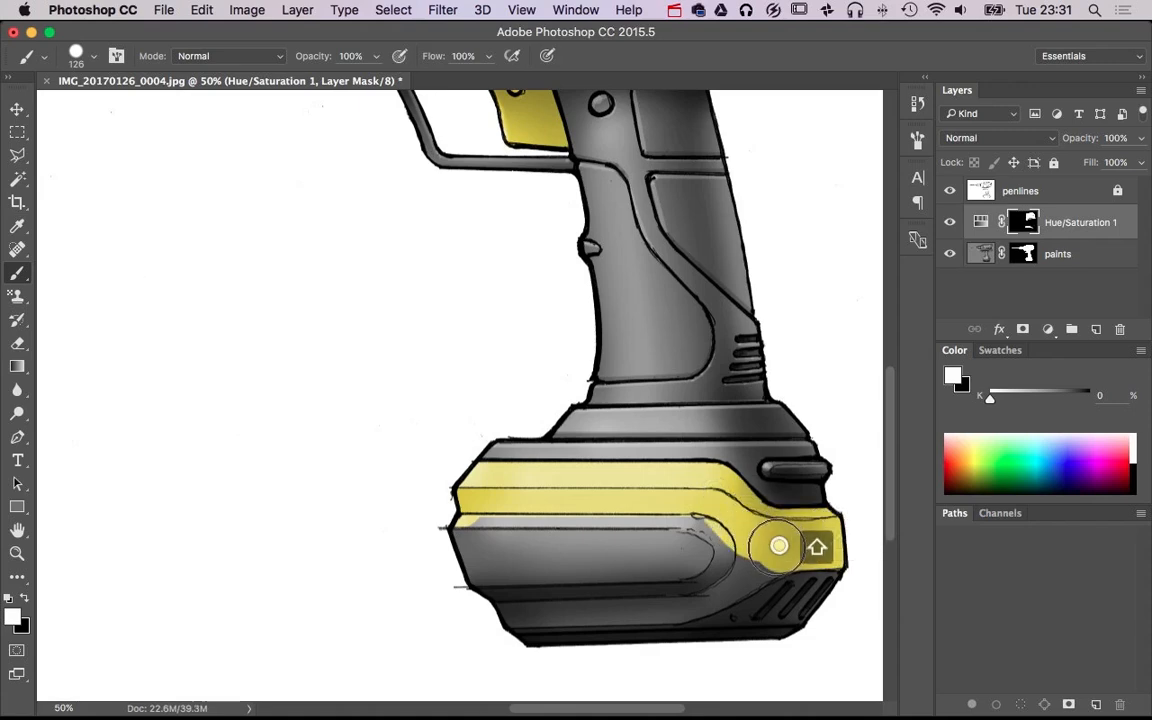
shift+click(762, 560)
shift+click(726, 575)
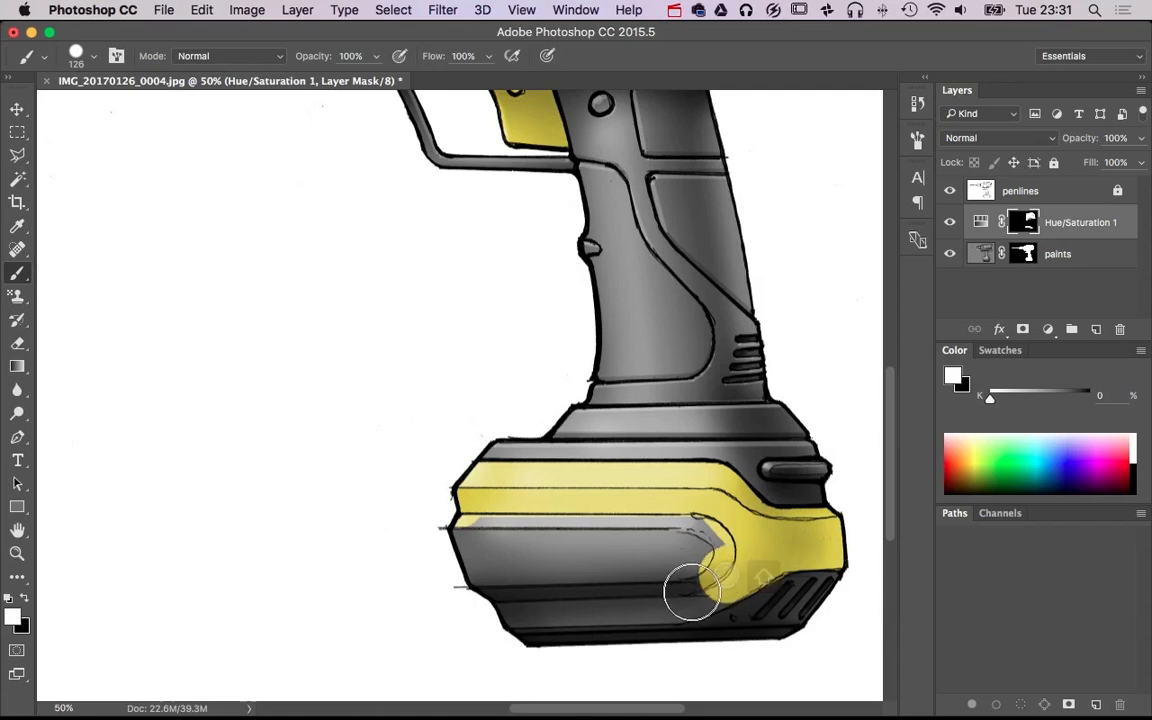
shift+click(693, 591)
shift+click(677, 596)
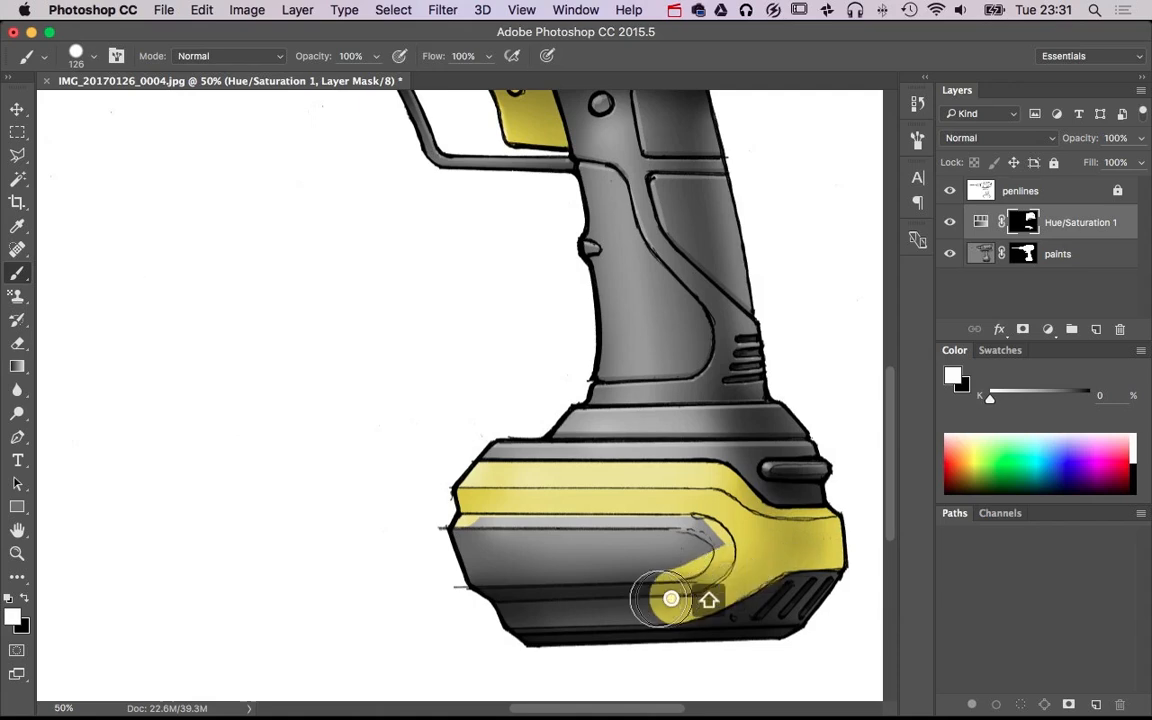
Fill the battery pack's remaining front, lower band and central face with yellow by painting white on the mask
shift+click(500, 609)
shift+click(483, 573)
shift+click(462, 529)
shift+click(623, 537)
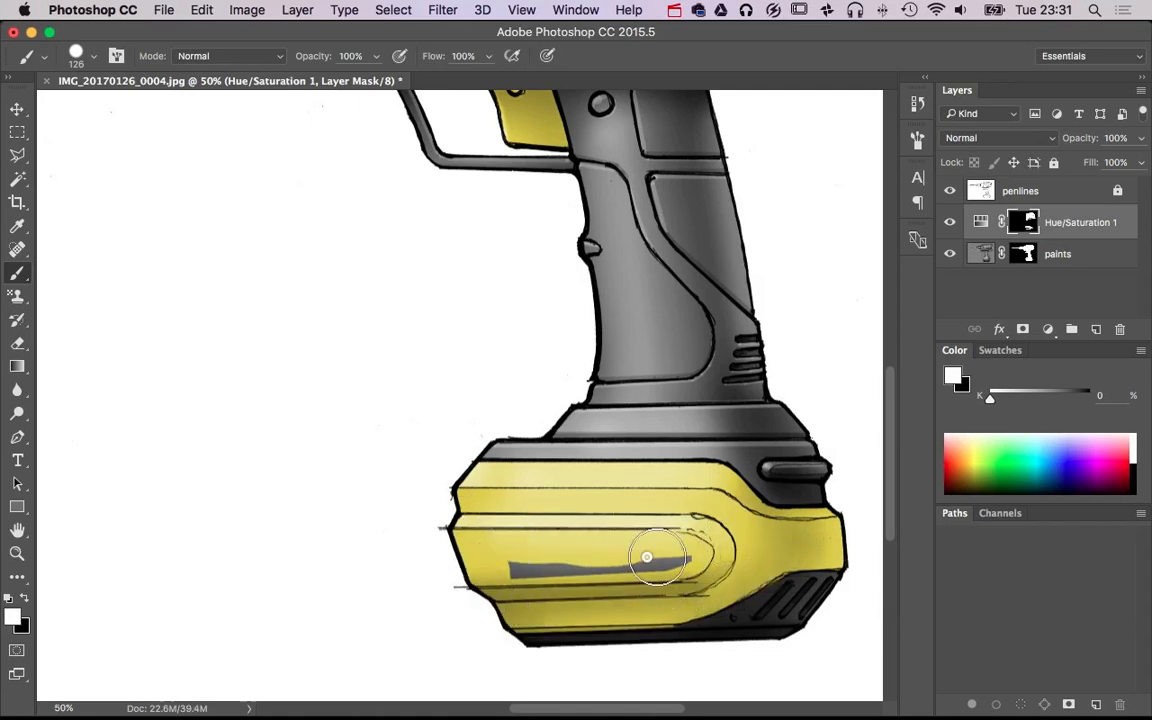
alt+super+click(617, 500)
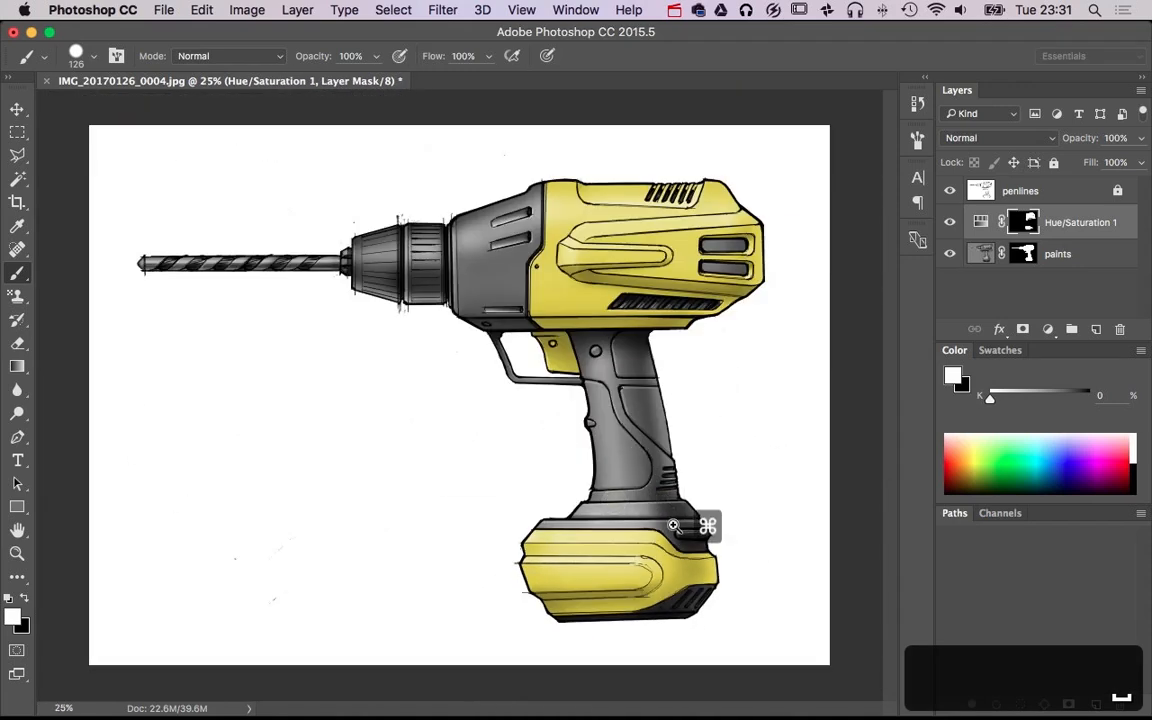
Color the battery latch and the sloped collar below the grip yellow with a 44 px white brush on the mask
drag(673, 525, 748, 512)
drag(733, 583, 708, 588)
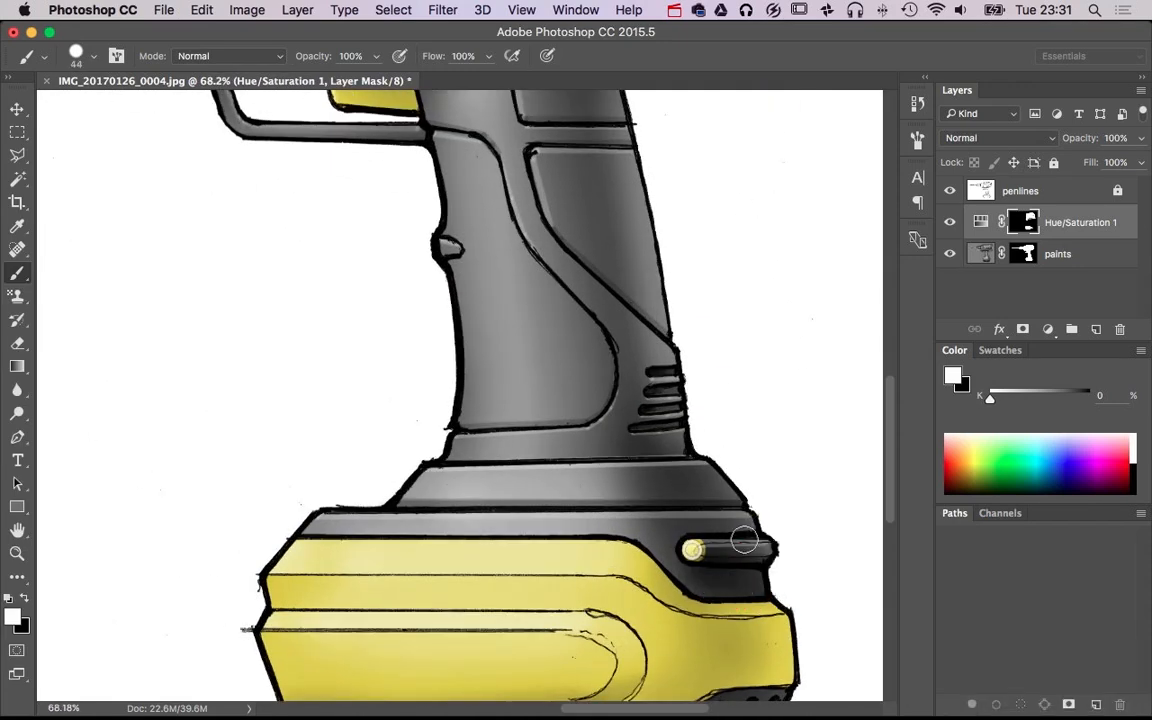
alt+super+click(646, 538)
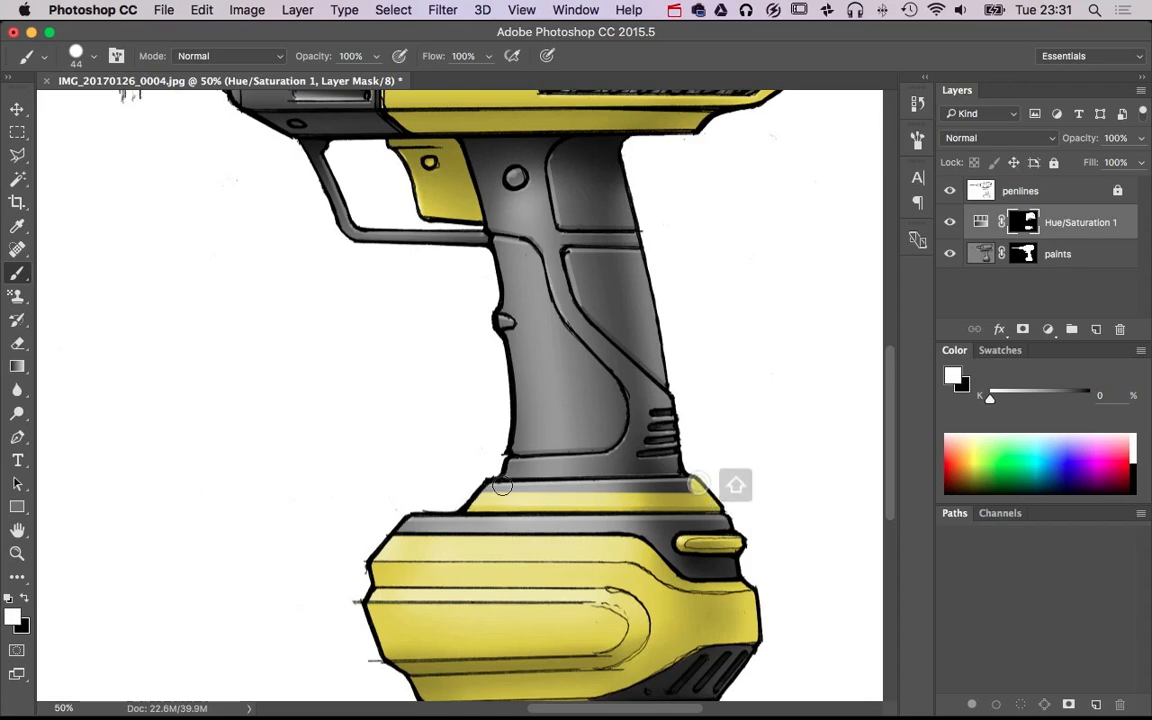
drag(738, 481, 482, 490)
Paint the grip's round button and upper rear panel yellow on the Hue/Saturation 1 mask with a 44 px white brush
alt+super+click(545, 400)
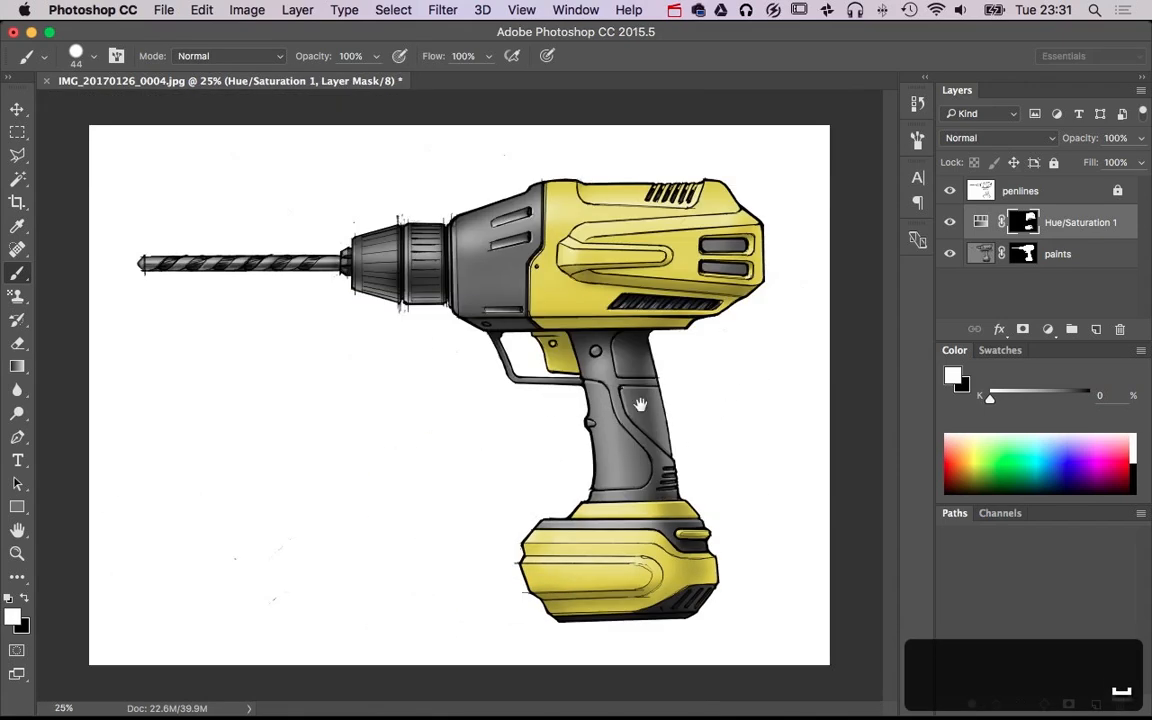
drag(620, 405, 694, 398)
drag(707, 219, 618, 231)
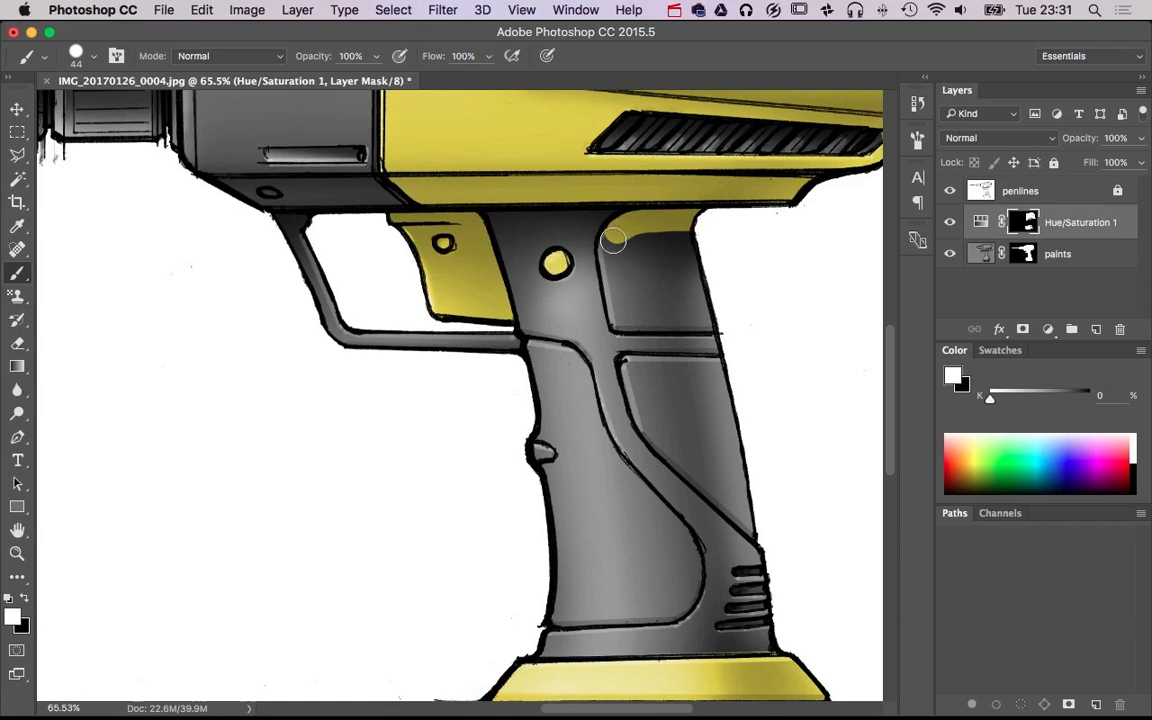
shift+click(620, 322)
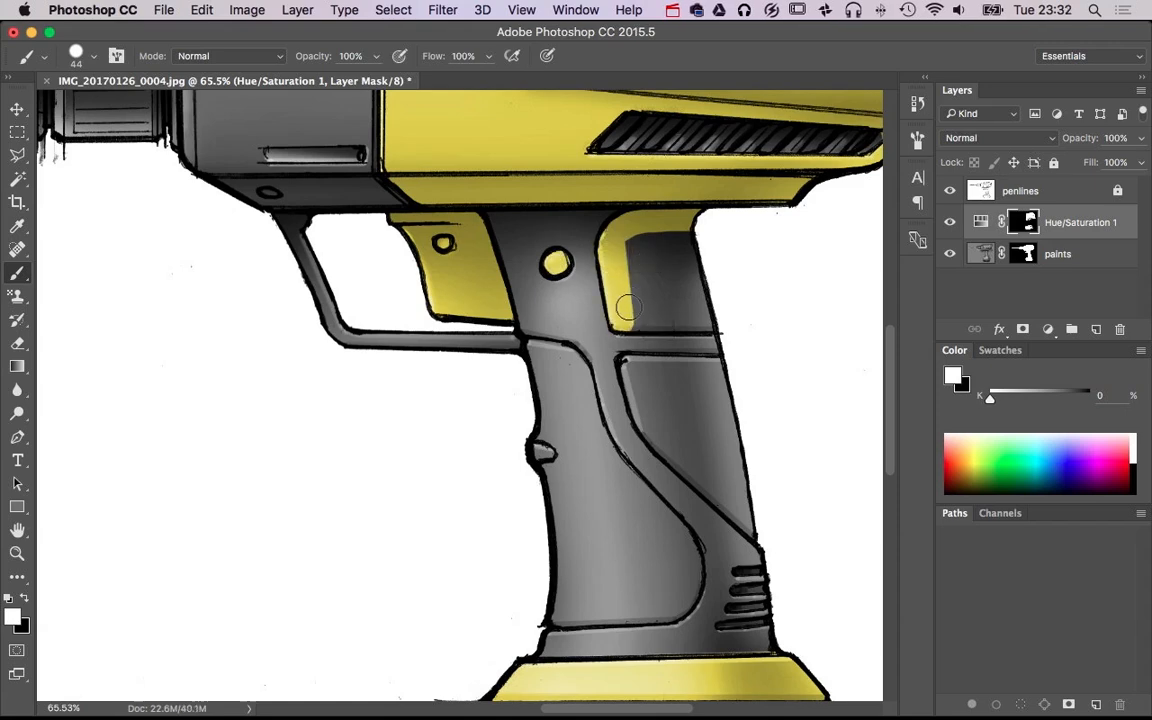
shift+click(699, 314)
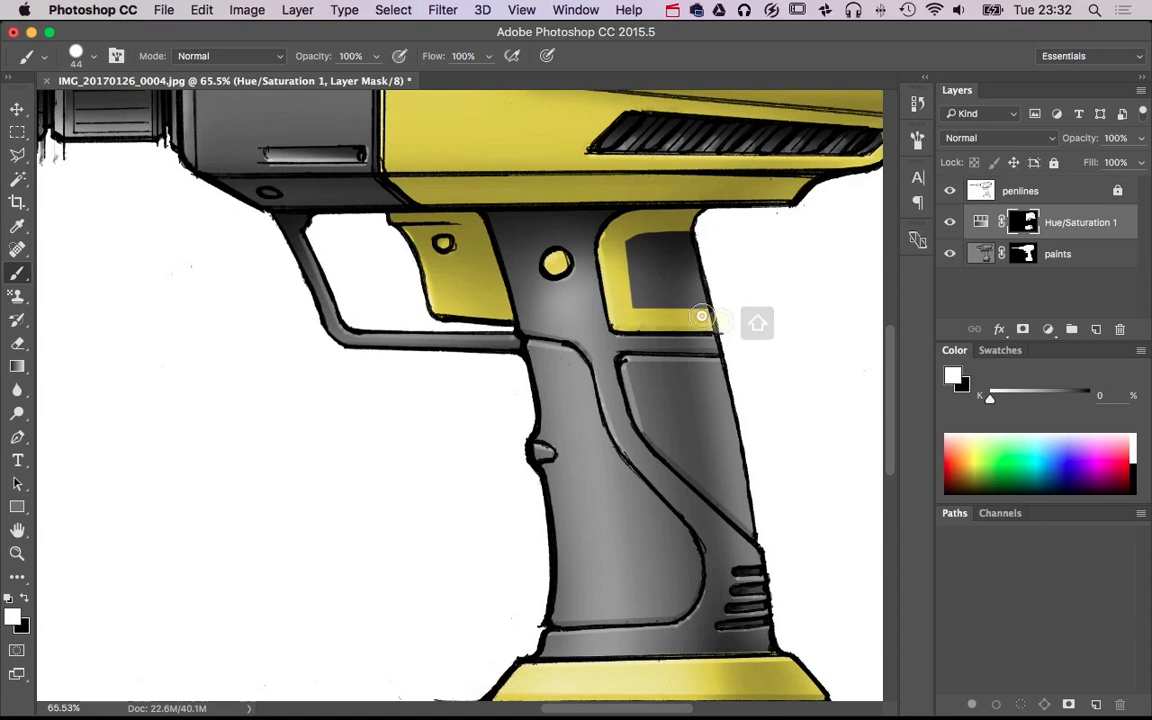
drag(639, 245, 704, 241)
mouse_move(703, 303)
mouse_down()
mouse_move(718, 303)
mouse_move(657, 263)
mouse_up()
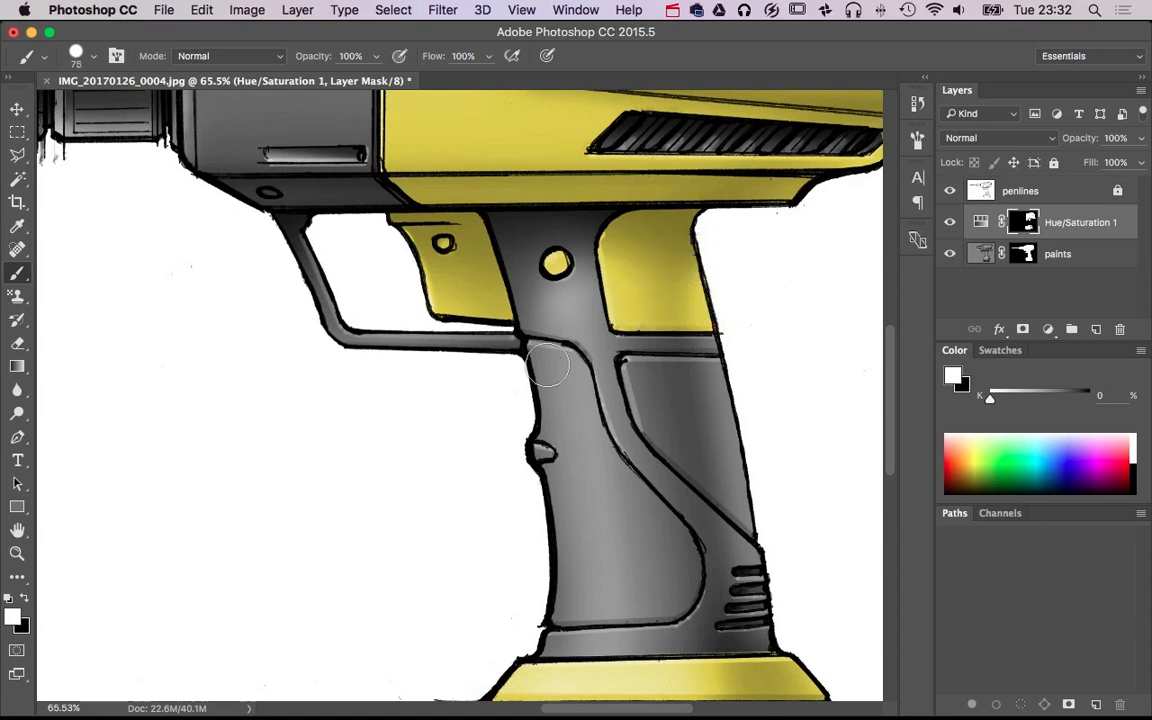
Fill the grip's long front panel, including its small front nub, with yellow, using white brushes of up to 111 px on the mask
drag(559, 369, 573, 384)
mouse_move(583, 433)
mouse_down()
mouse_move(617, 488)
mouse_move(673, 540)
mouse_move(636, 560)
mouse_up()
click(630, 512)
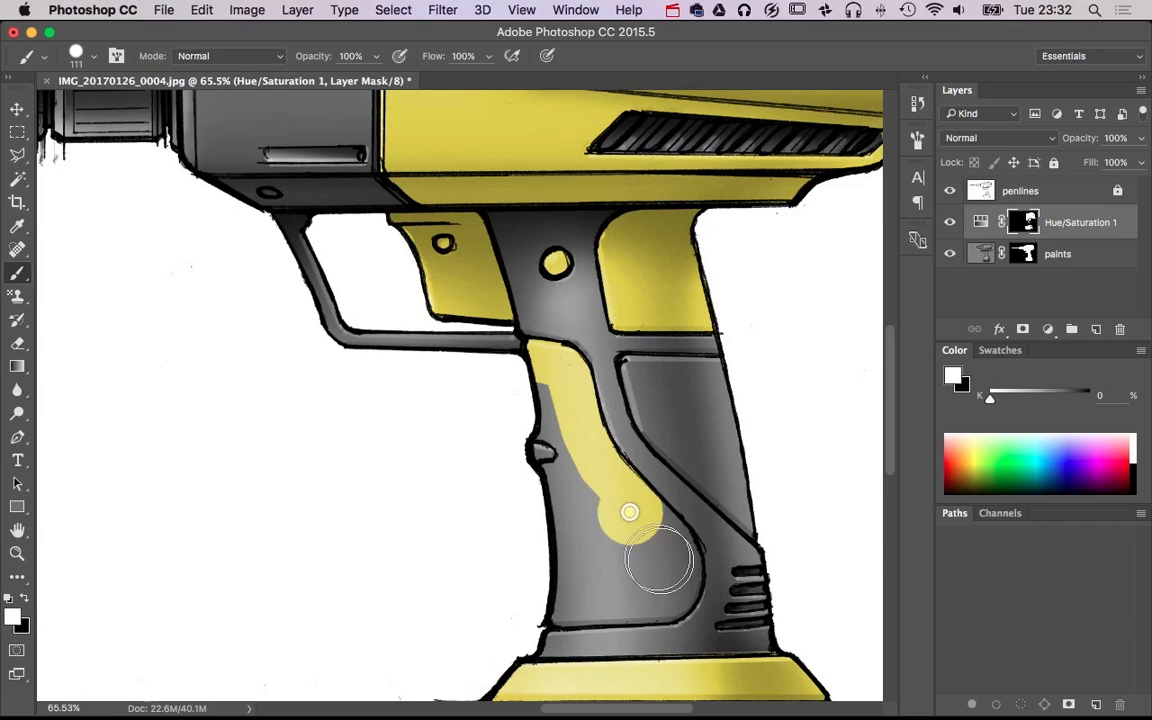
shift+click(660, 544)
shift+click(671, 566)
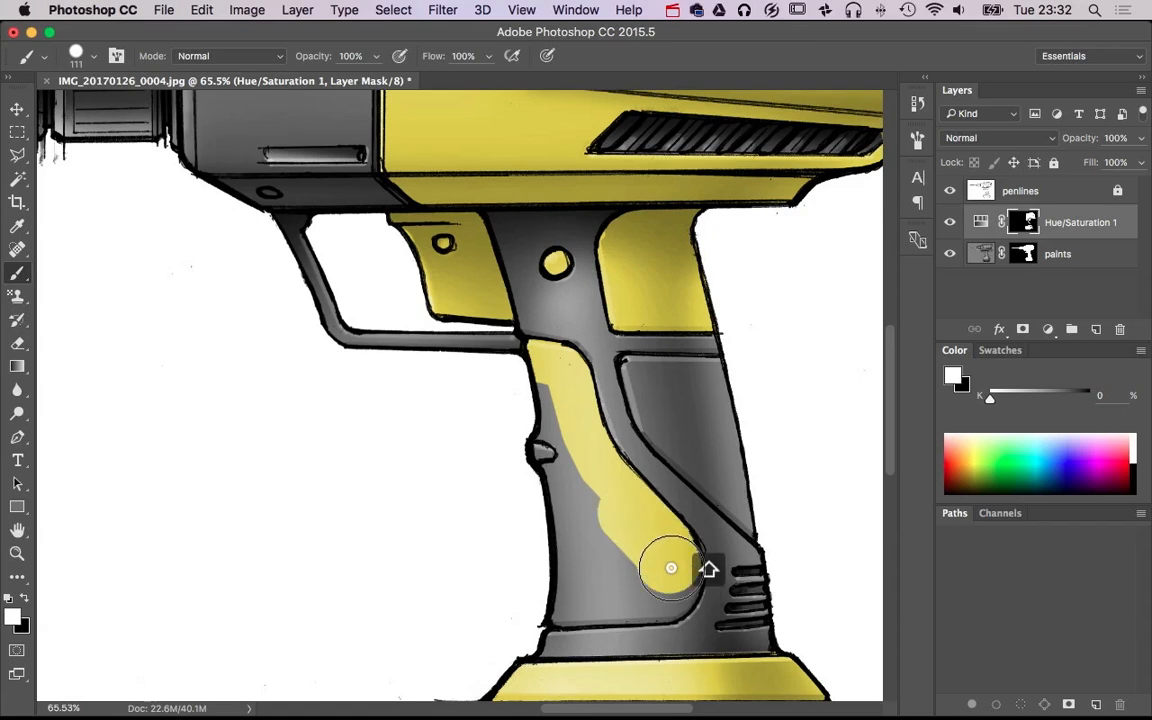
shift+click(668, 587)
shift+click(665, 594)
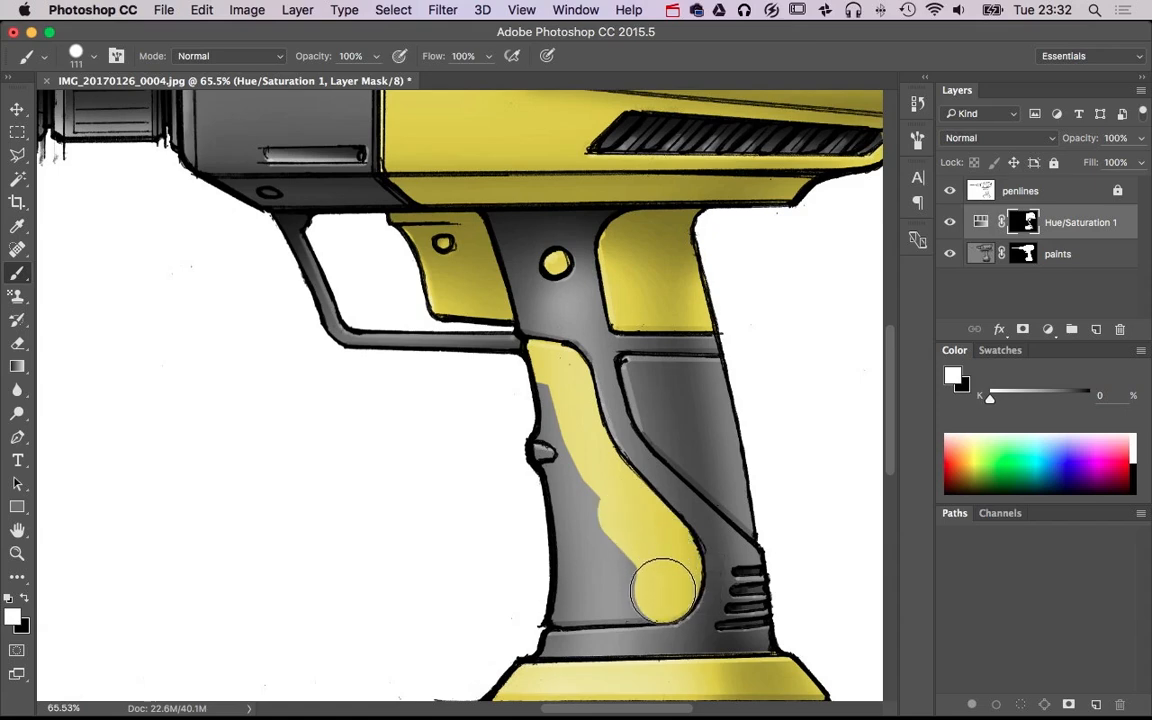
shift+click(552, 594)
mouse_move(593, 597)
mouse_down()
mouse_move(599, 540)
mouse_move(540, 400)
mouse_up()
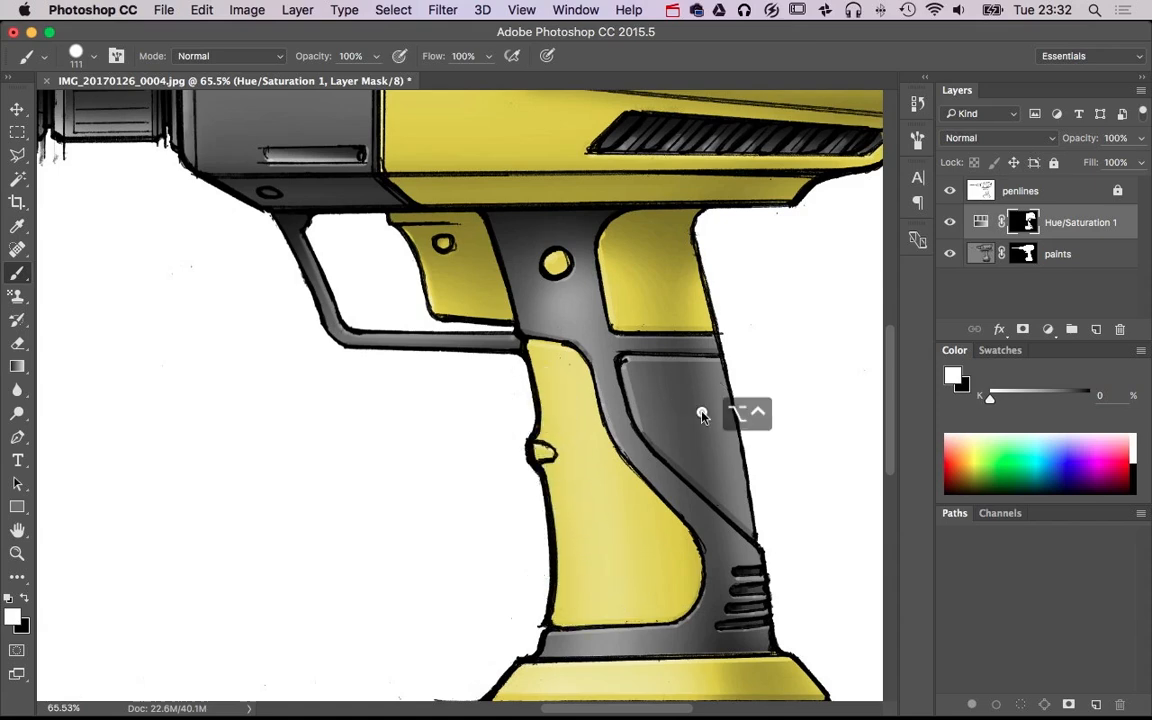
Color the grip's lower rear panel yellow, tracing its edges with a 33 px white brush and filling the middle at 87 px
drag(699, 408, 679, 413)
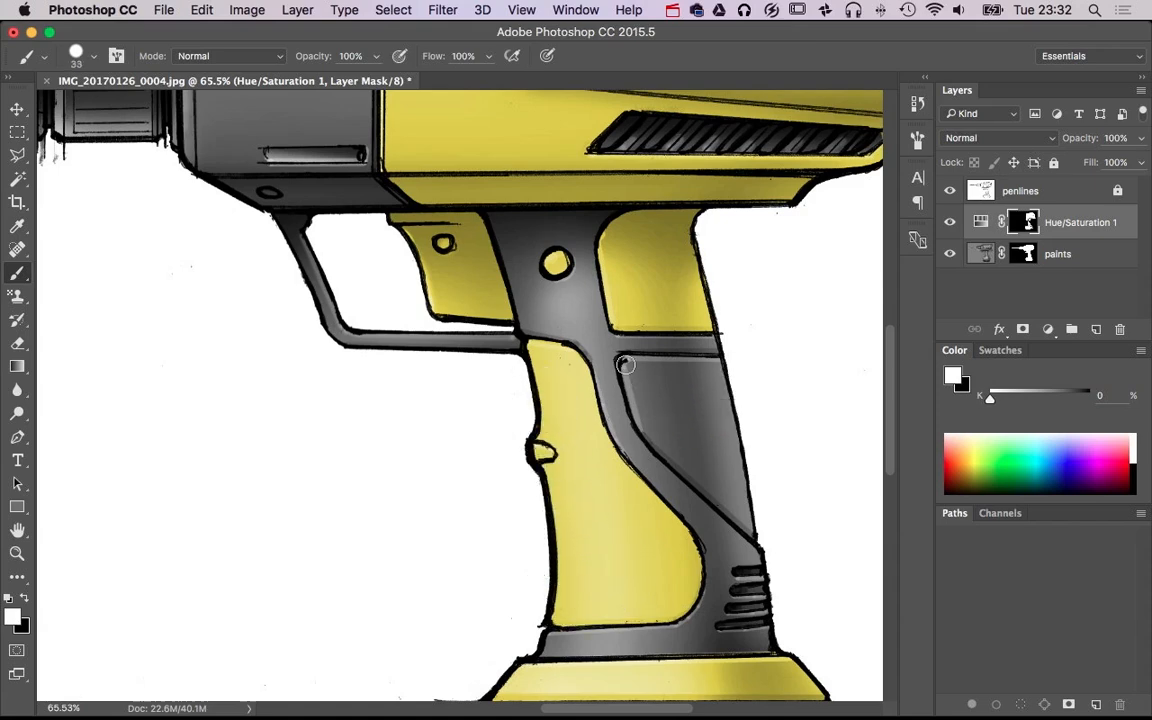
mouse_move(733, 367)
mouse_down()
mouse_move(631, 367)
mouse_move(638, 411)
mouse_move(662, 444)
mouse_up()
shift+click(761, 538)
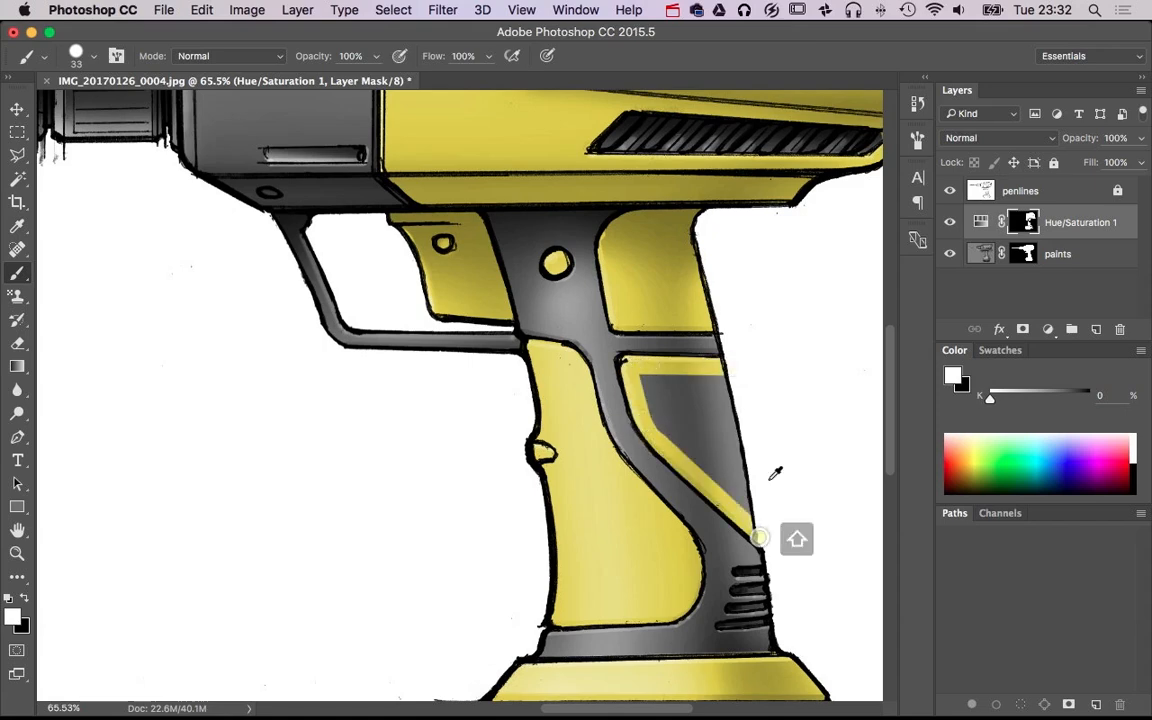
drag(767, 478, 782, 478)
mouse_move(686, 432)
mouse_down()
mouse_move(658, 392)
mouse_move(720, 393)
mouse_up()
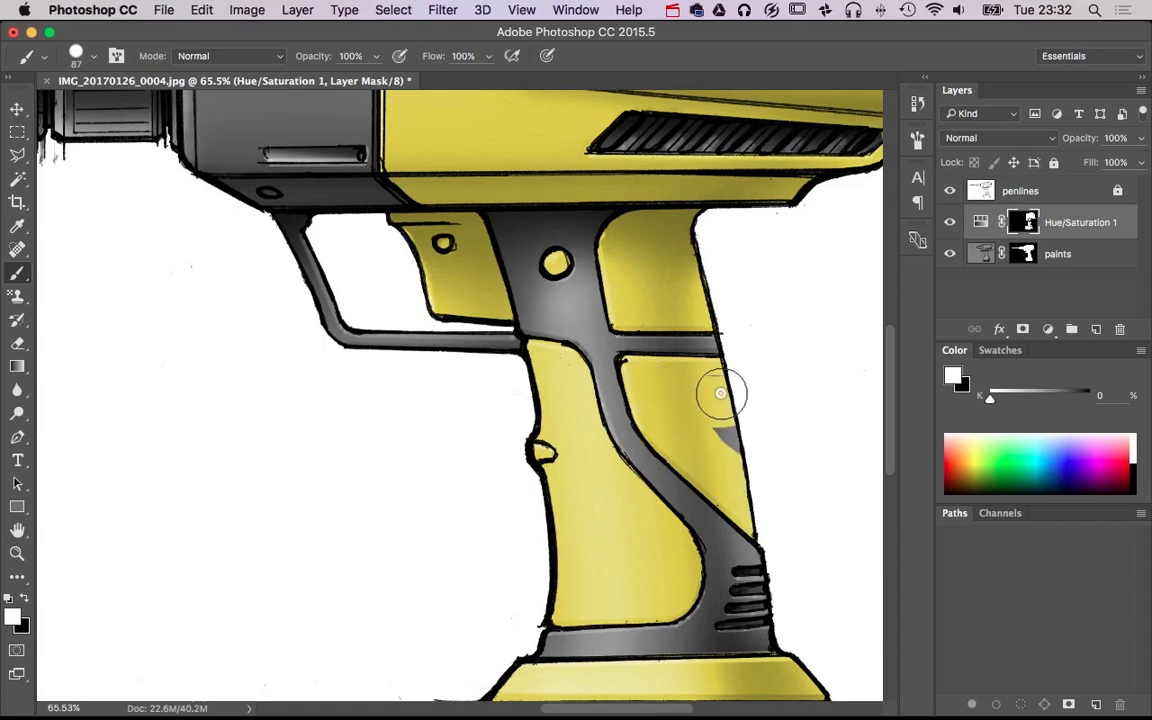
alt+super+click(766, 424)
alt+super+click(766, 424)
alt+super+click(768, 425)
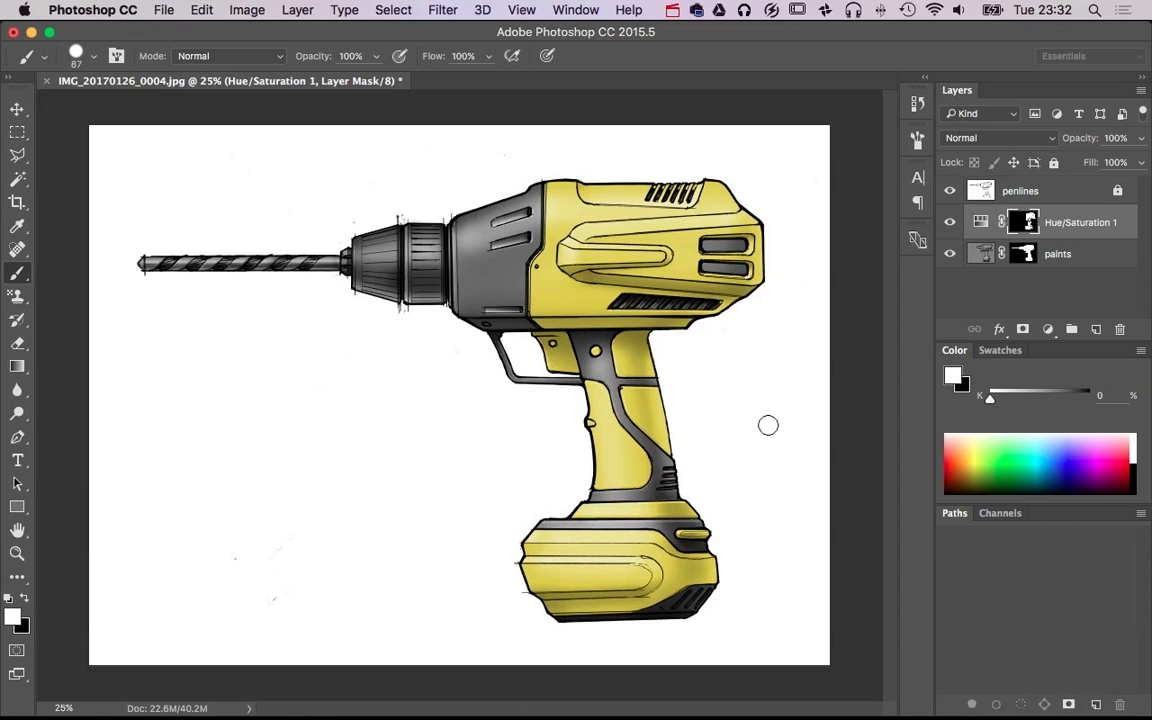
Recolor the yellow parts orange by setting Hue/Saturation 1 to Hue 42 and Saturation 90 and fine-tuning its Lightness
double_click(985, 221)
drag(156, 474, 262, 480)
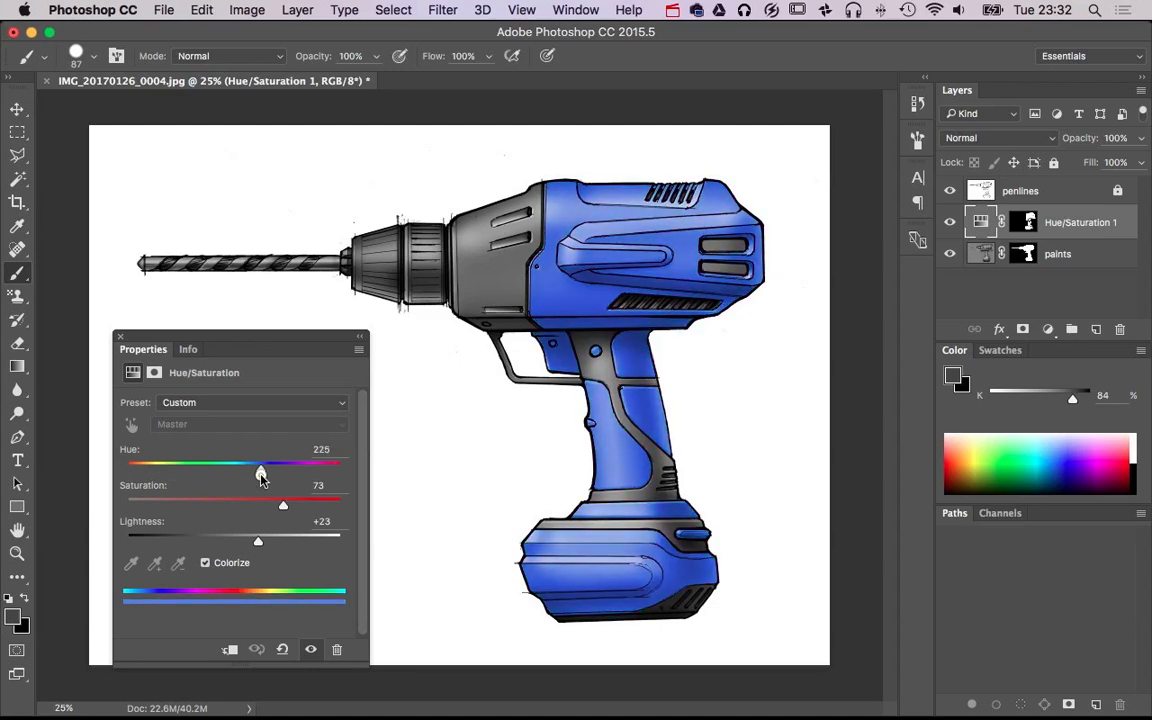
drag(240, 548, 250, 542)
drag(260, 469, 151, 469)
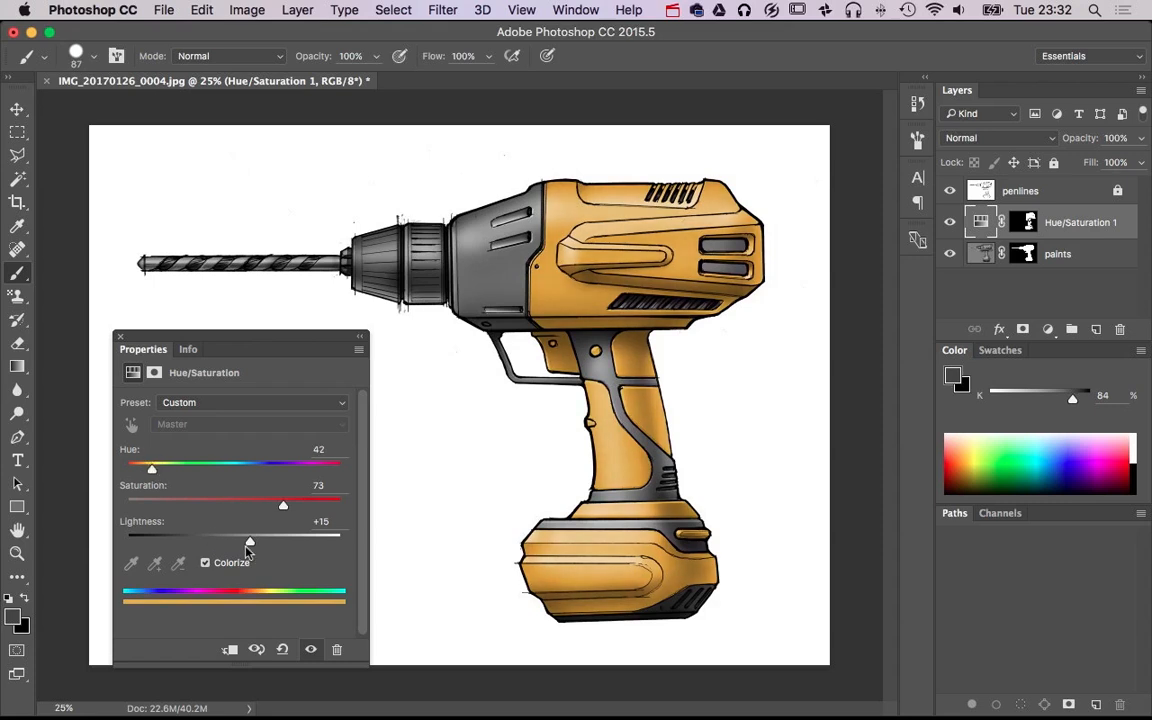
drag(245, 541, 256, 541)
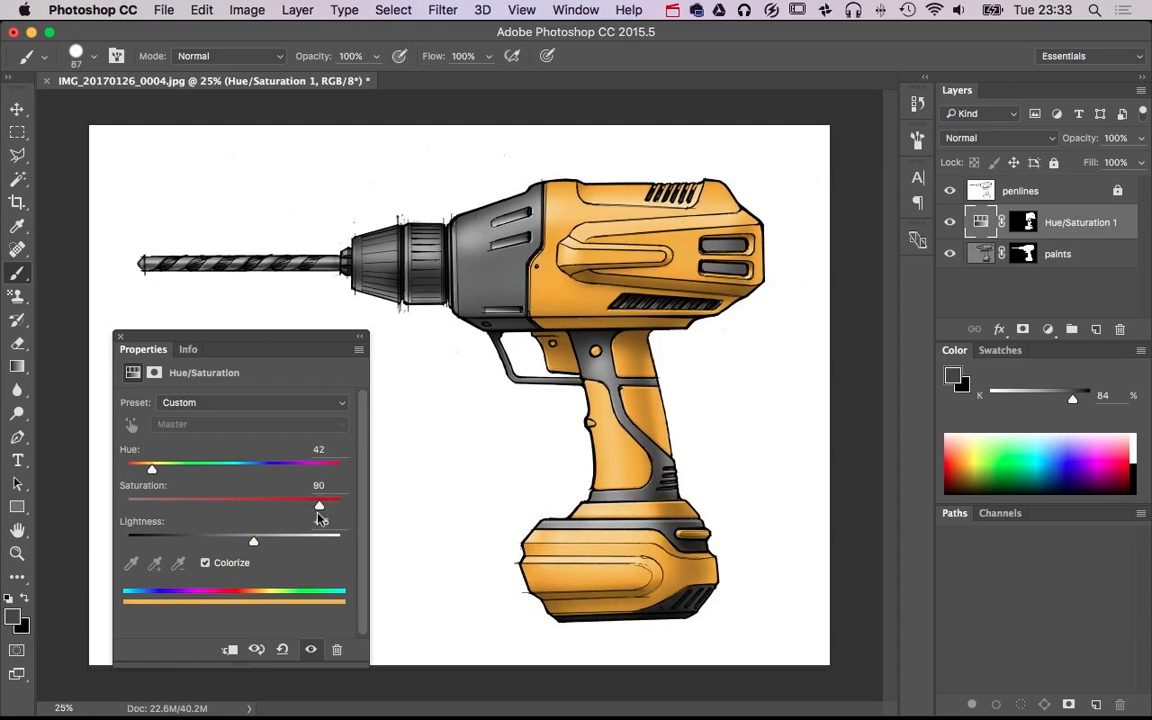
click(119, 336)
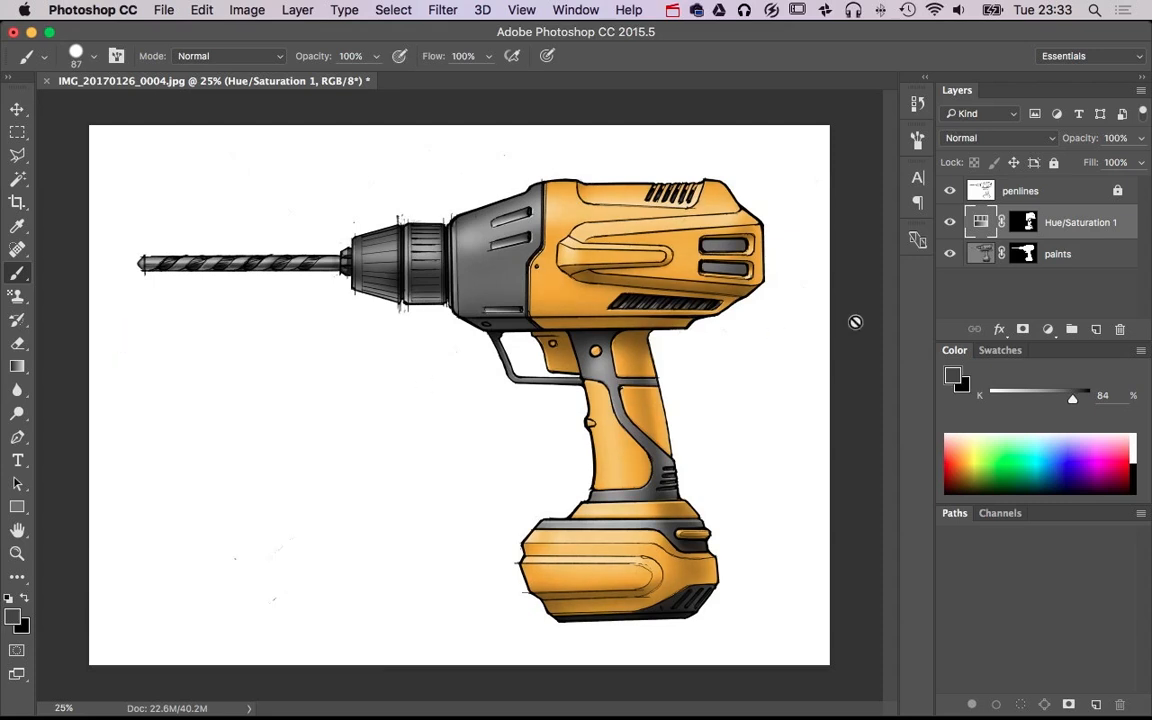
Add a second Hue/Saturation adjustment layer above Hue/Saturation 1 with its Lightness set to -64
super+click(522, 401)
super+click(621, 399)
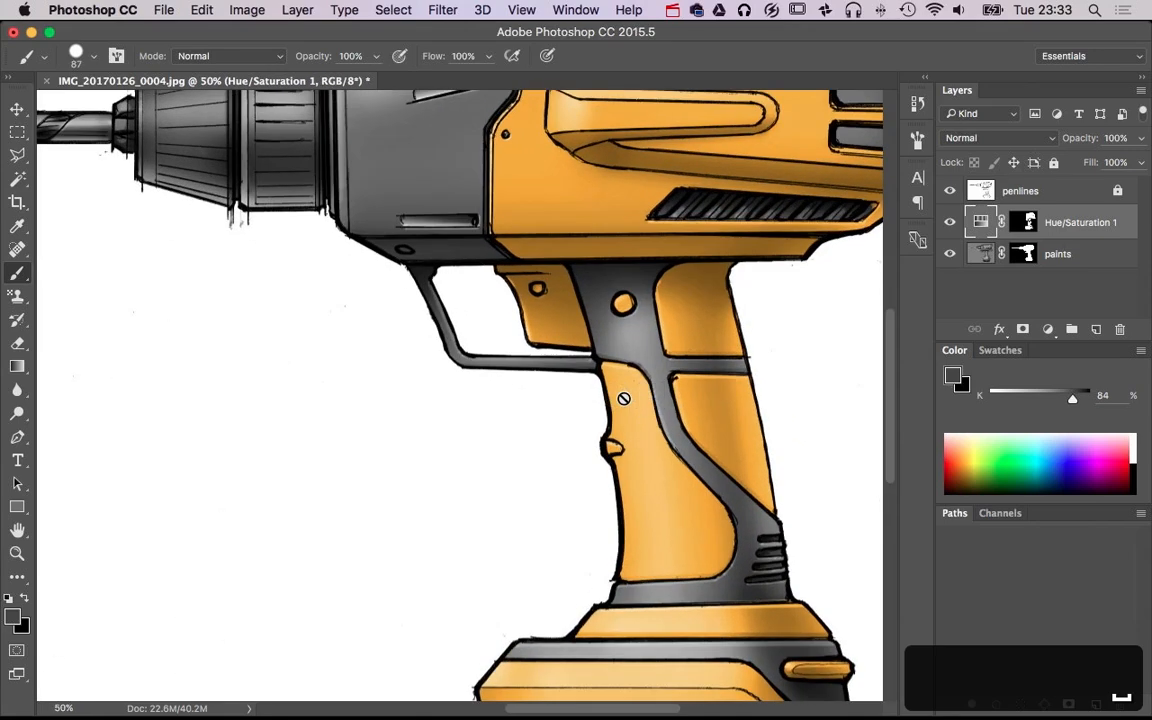
drag(648, 350, 728, 454)
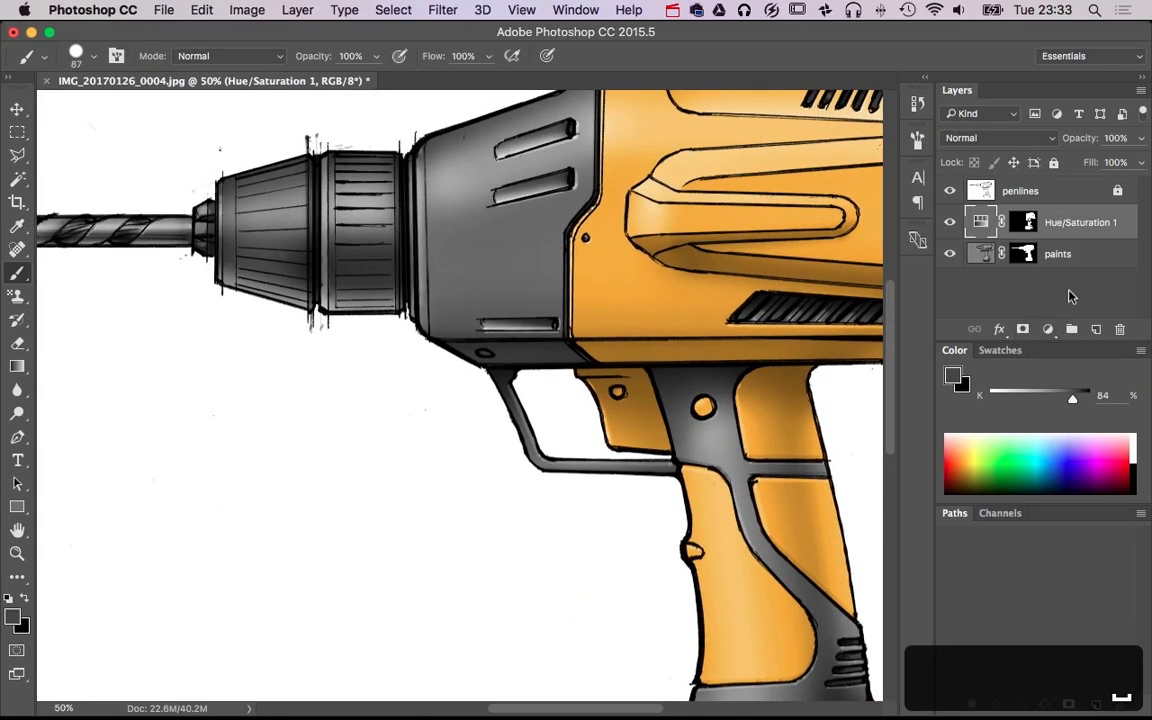
click(1048, 331)
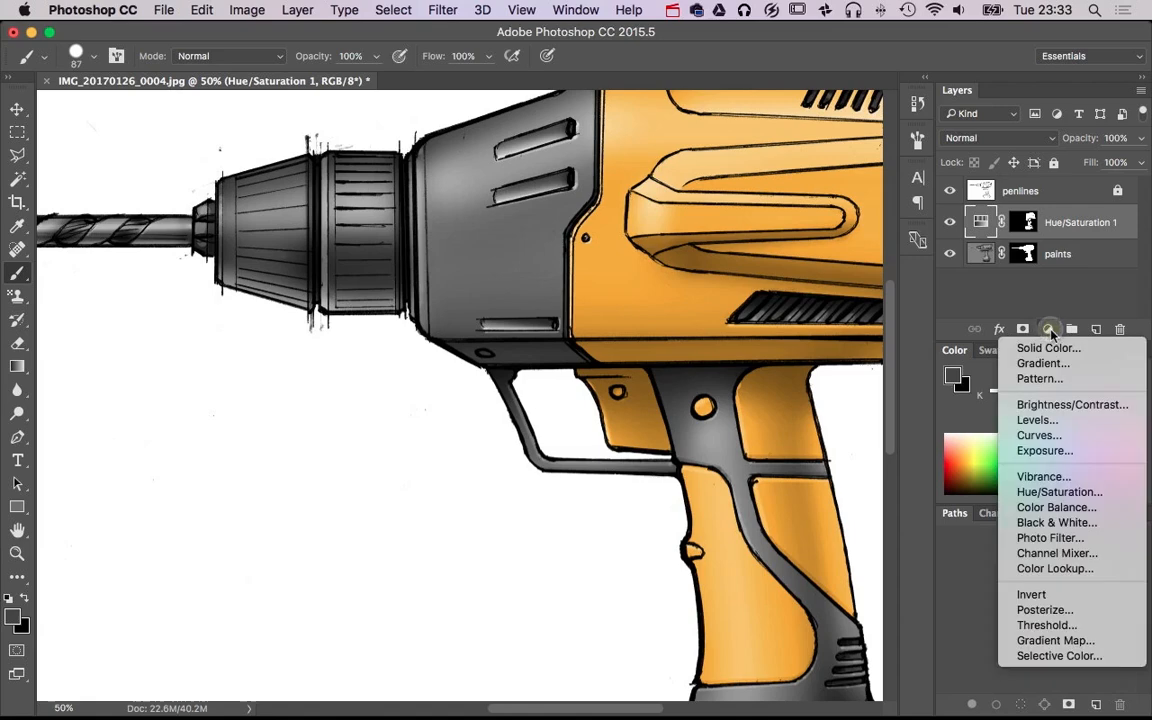
click(1088, 494)
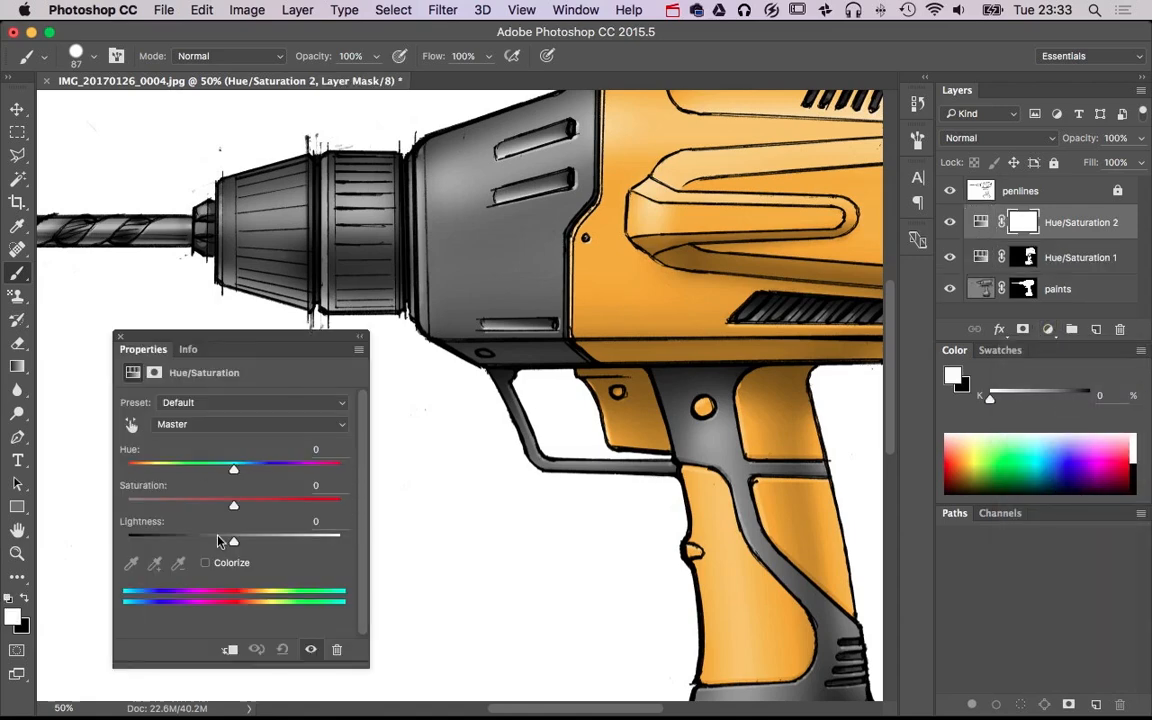
drag(219, 541, 166, 543)
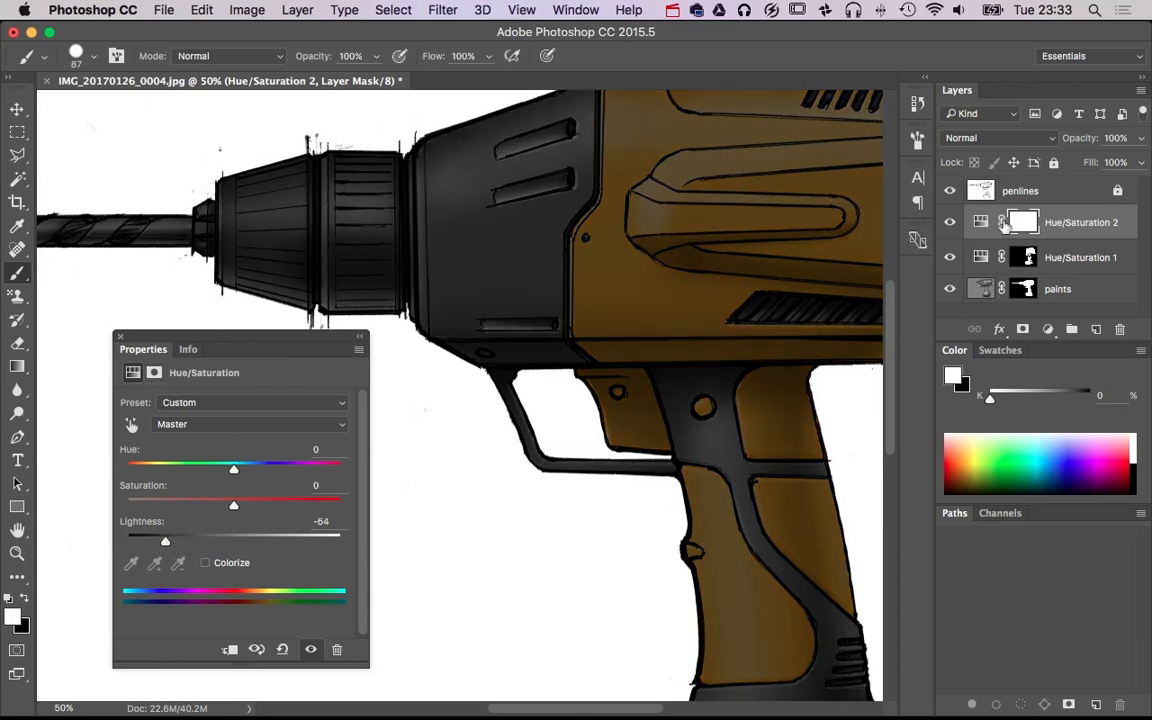
click(120, 339)
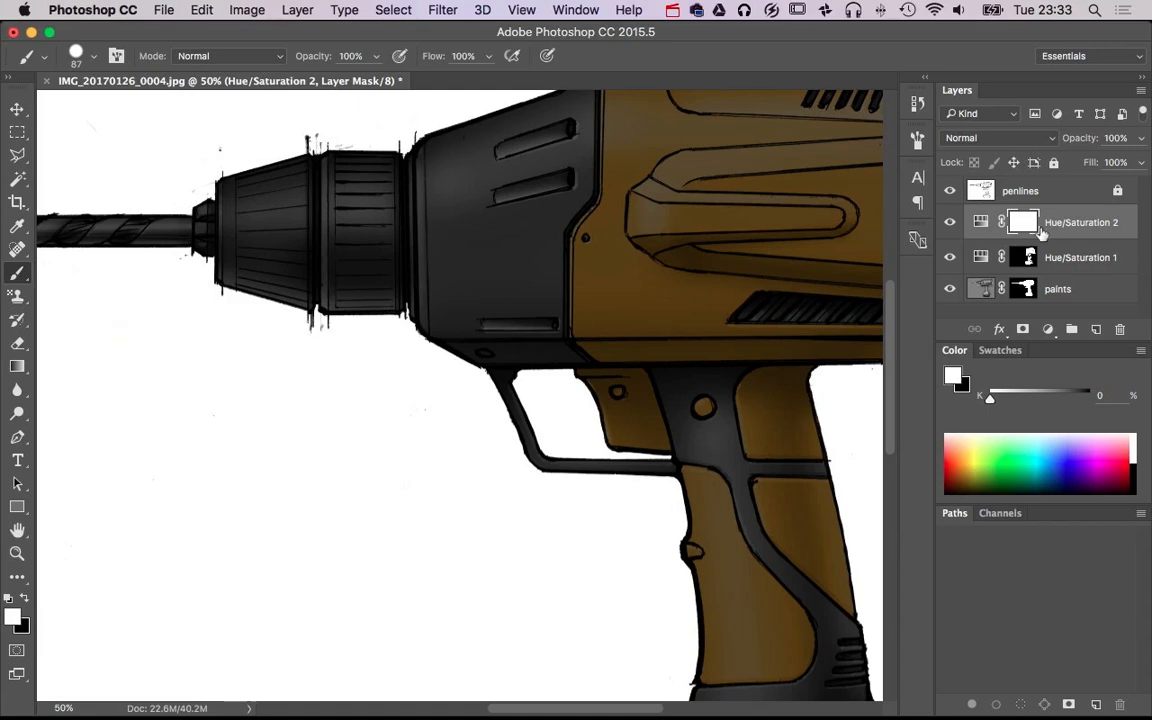
Invert the Hue/Saturation 2 mask to black and darken both chuck sections by painting white with a 168 px brush
key(super+i)
scroll(440, 430, up, 5)
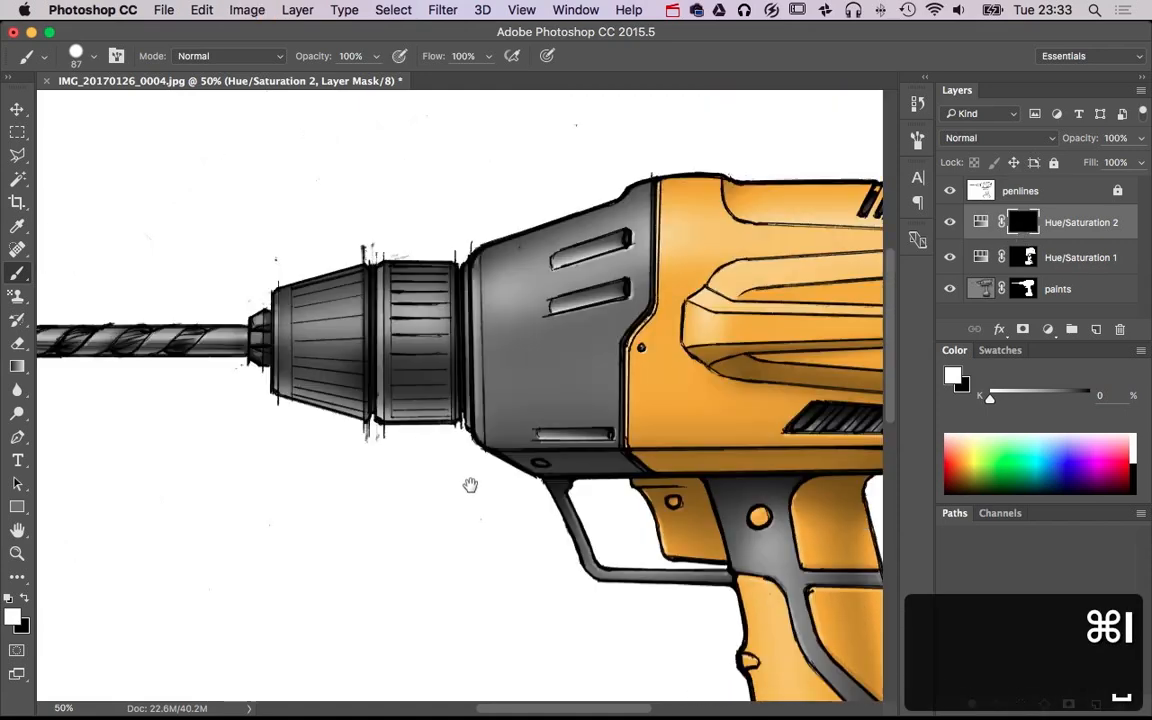
key(b)
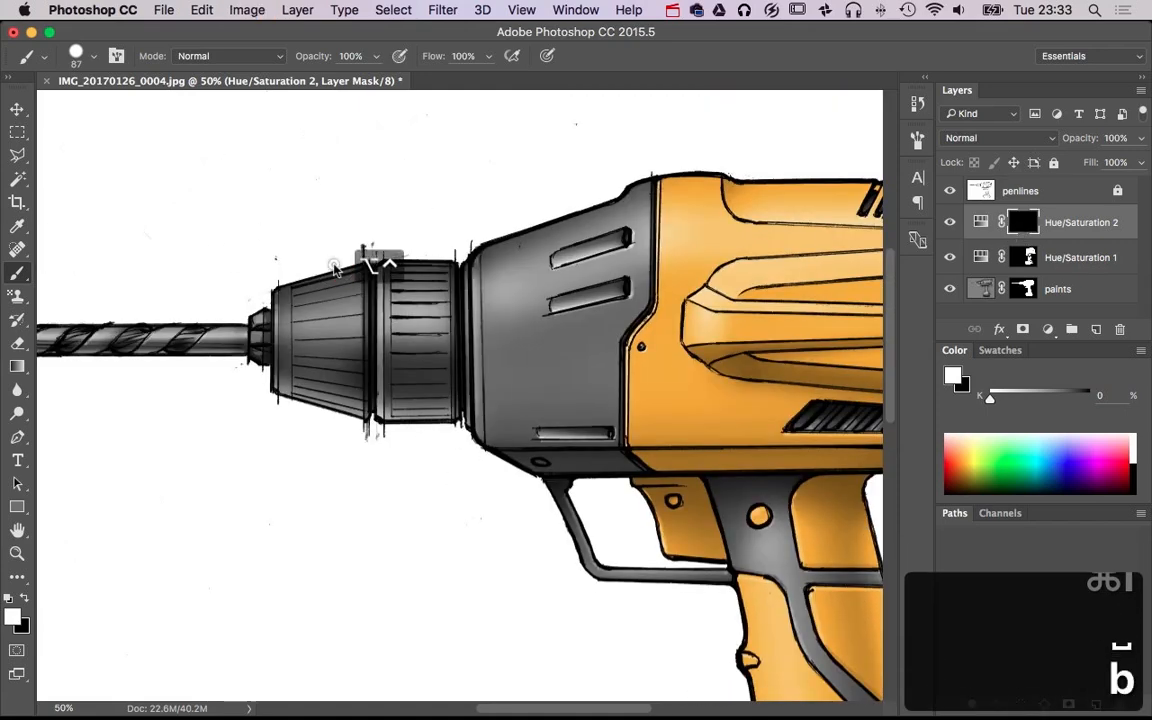
mouse_move(333, 265)
mouse_down()
mouse_move(356, 267)
mouse_move(309, 275)
mouse_move(309, 415)
mouse_up()
key(super+z)
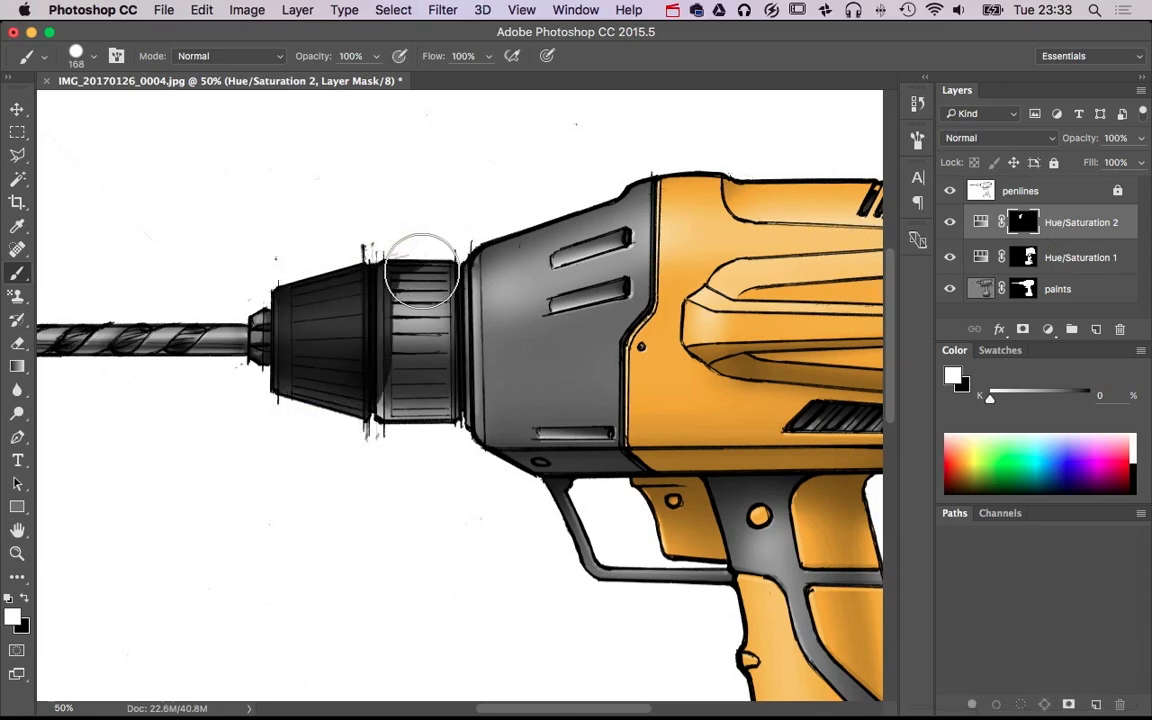
drag(421, 272, 418, 440)
key(super+z)
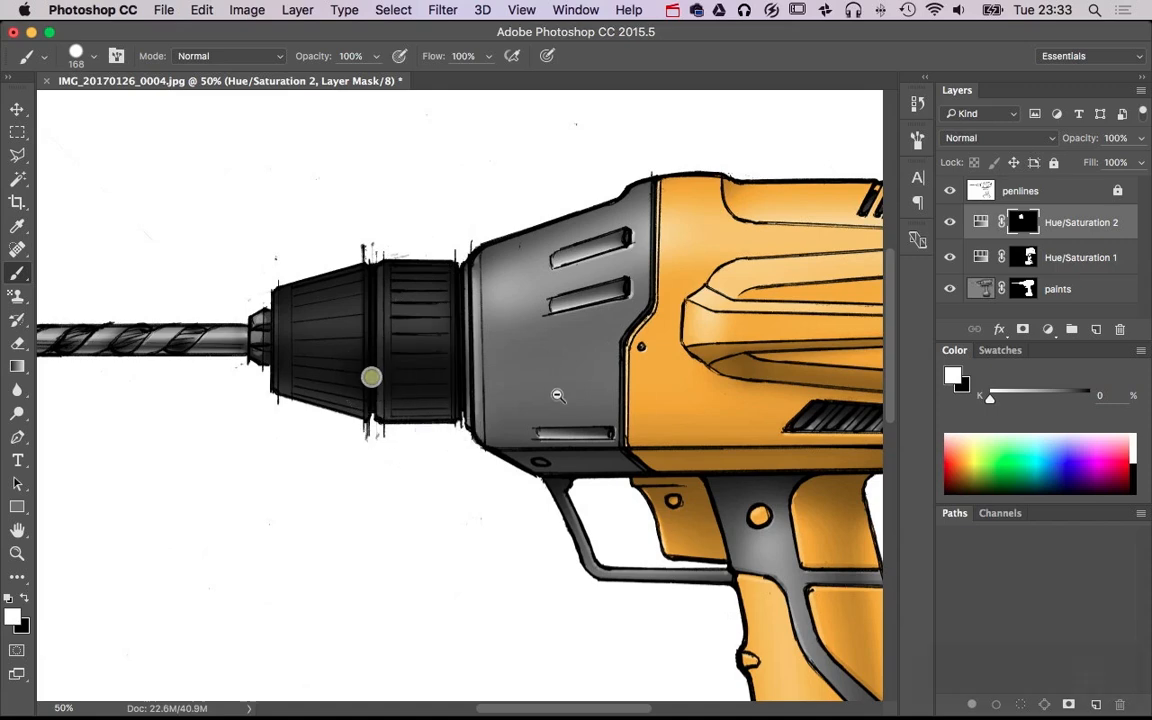
Darken the trigger guard by painting white along it on the Hue/Saturation 2 mask
alt+super+click(572, 398)
alt+super+click(571, 398)
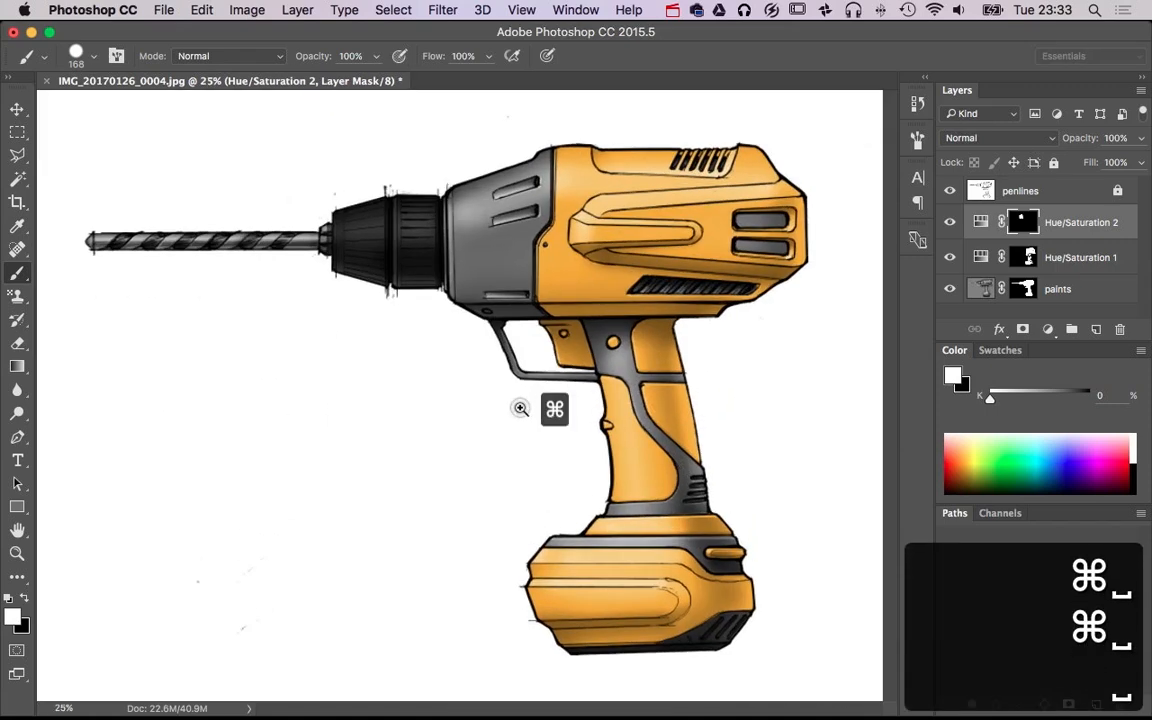
super+click(520, 408)
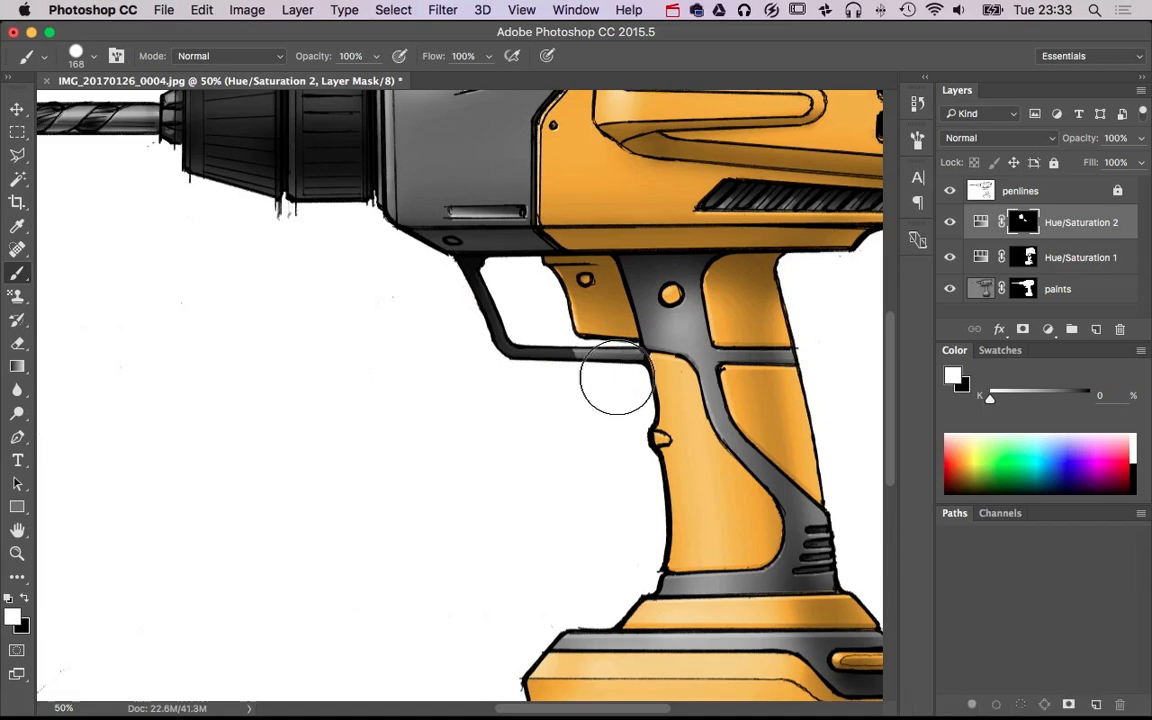
drag(585, 411, 574, 411)
Load the Hue/Saturation 1 mask as a selection while keeping the Hue/Saturation 2 mask active
drag(437, 368, 437, 545)
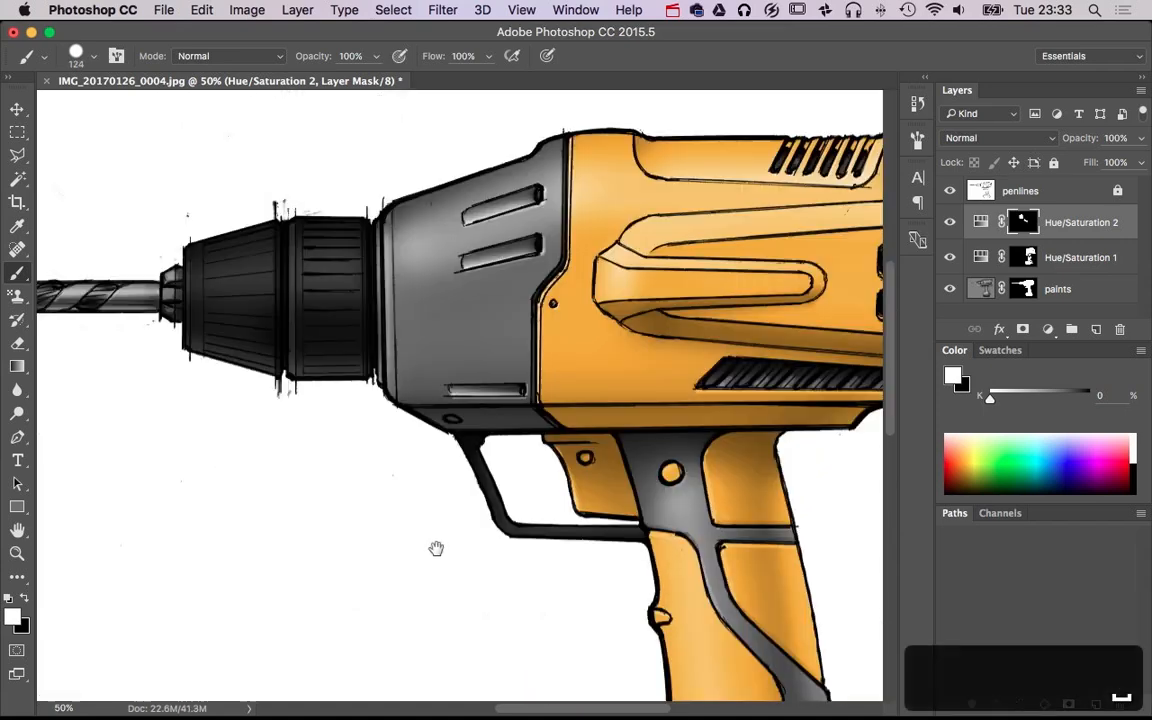
scroll(489, 300, right, 10)
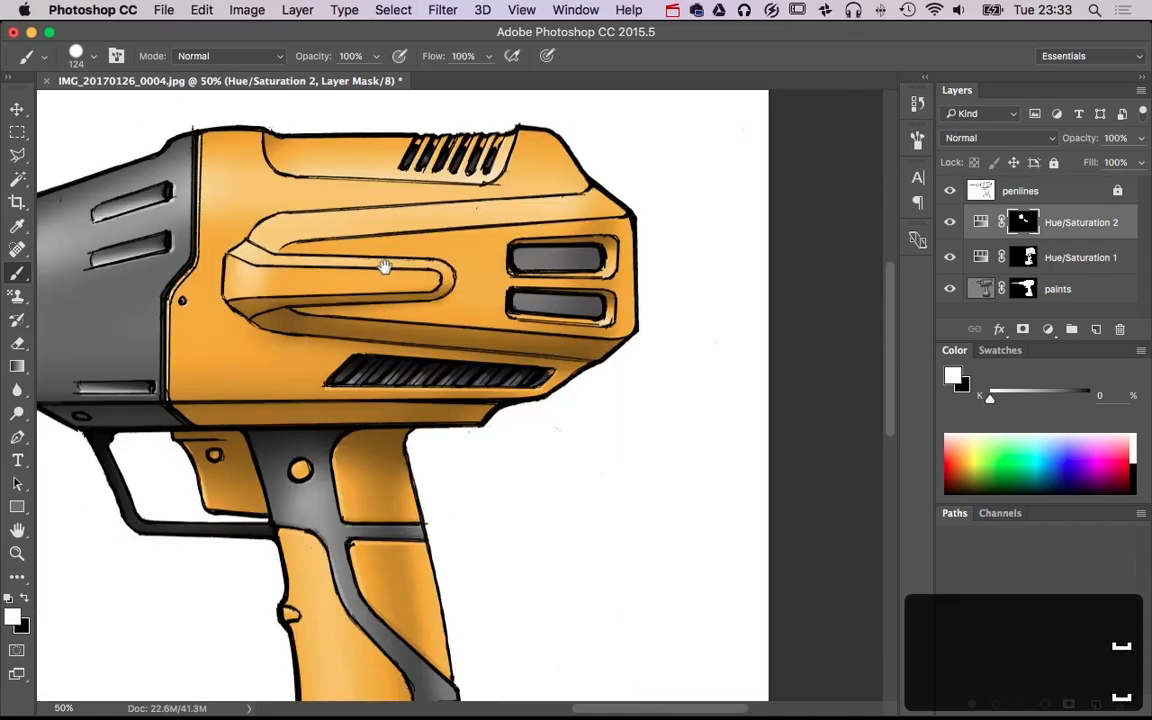
drag(306, 490, 565, 381)
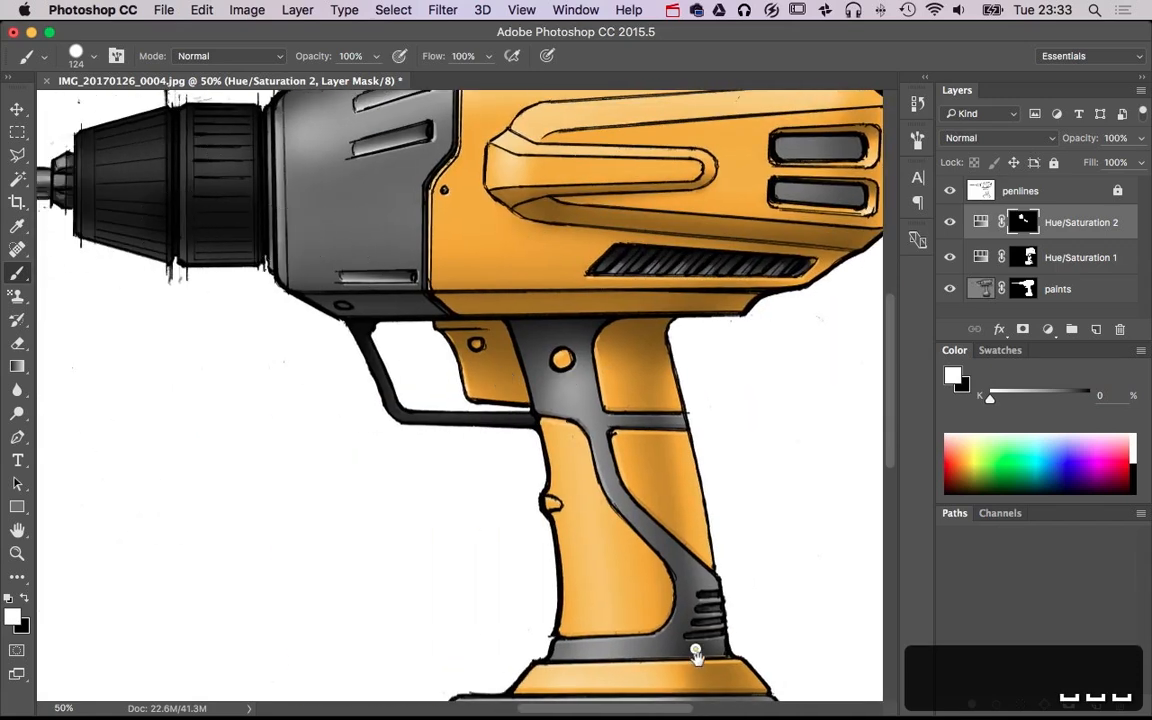
drag(694, 638, 640, 413)
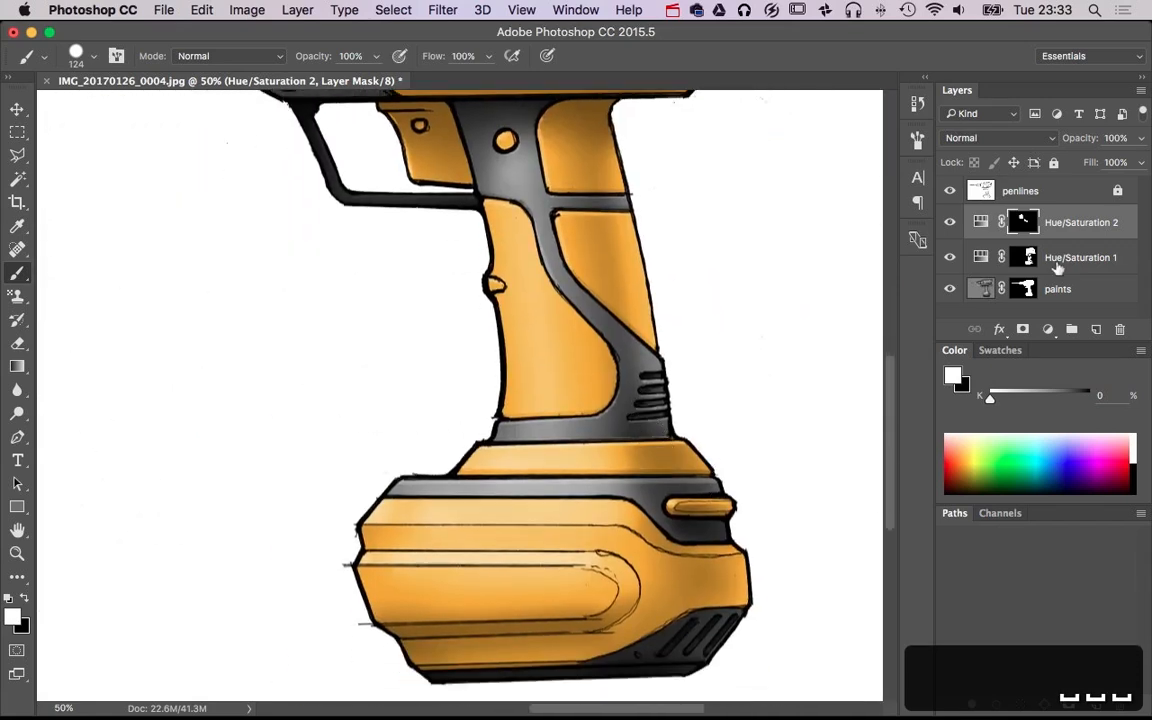
super+click(1027, 258)
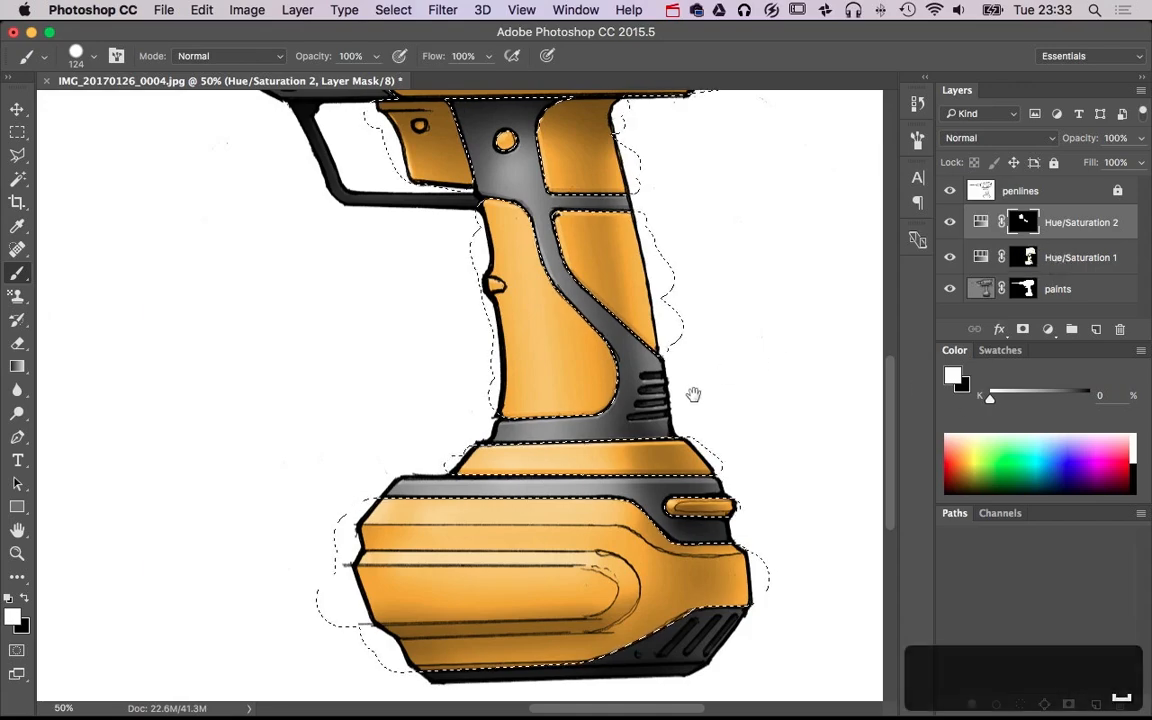
drag(694, 393, 913, 556)
drag(779, 518, 661, 489)
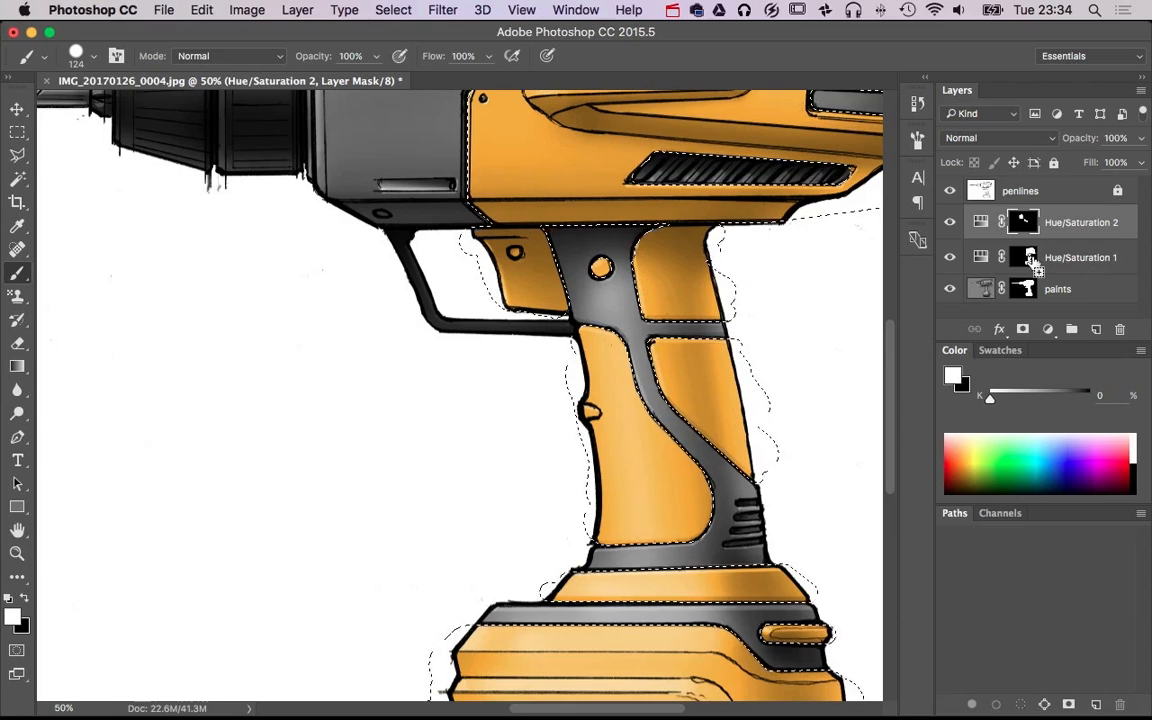
Invert the selection and darken the gray grip trim by painting white over it on the Hue/Saturation 2 mask
key(super+shift+i)
drag(555, 240, 637, 244)
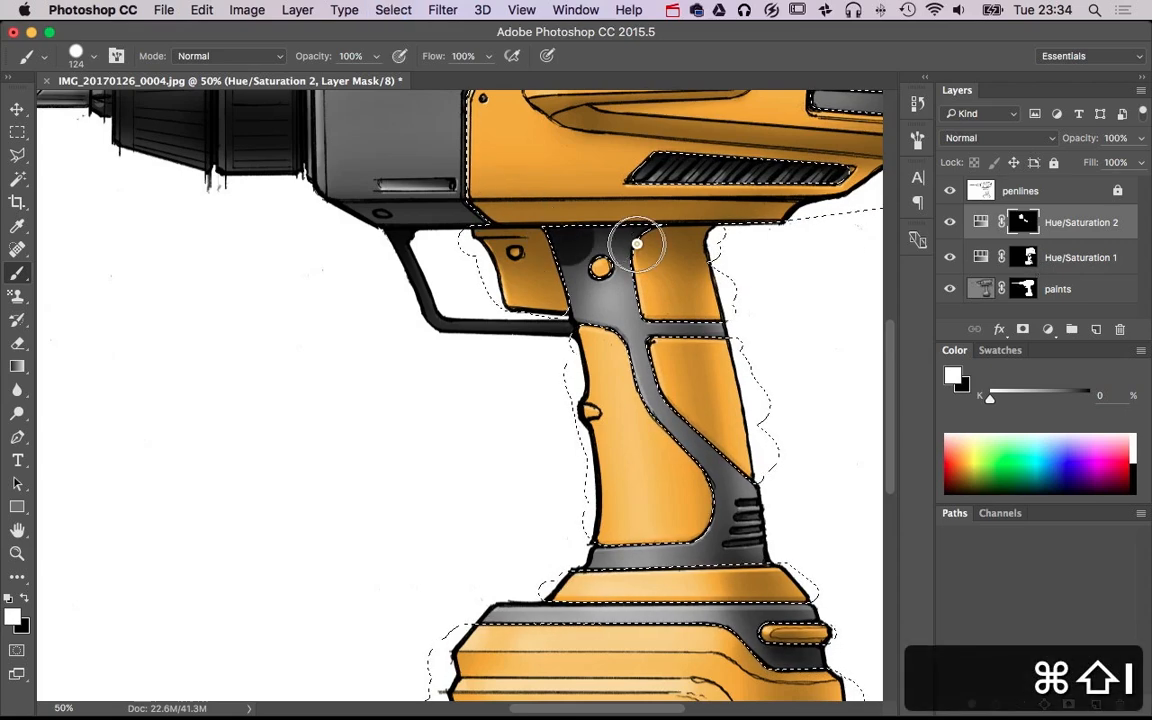
mouse_move(677, 311)
mouse_down()
mouse_move(747, 332)
mouse_move(695, 449)
mouse_move(767, 493)
mouse_move(762, 520)
mouse_move(776, 542)
mouse_move(555, 580)
mouse_up()
scroll(663, 419, down, 10)
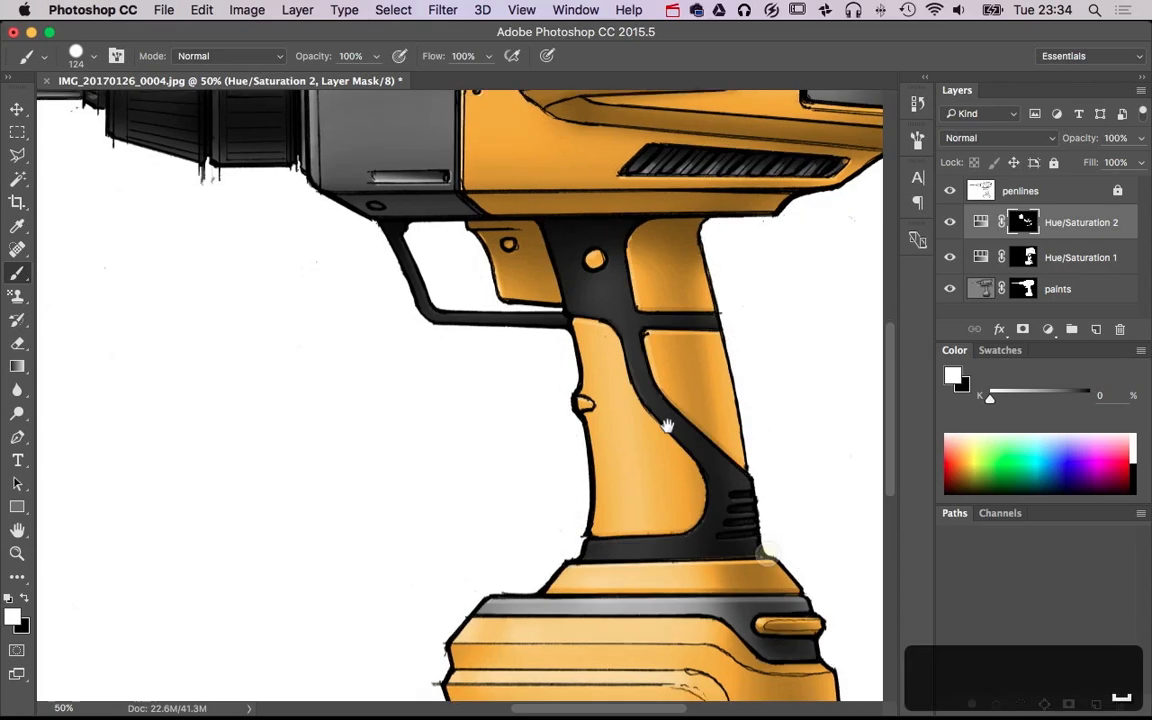
Darken the battery base's bottom trim and upper gray band by painting white on the Hue/Saturation 2 mask, and clear the selection
mouse_move(418, 531)
mouse_down()
mouse_move(591, 513)
mouse_move(746, 445)
mouse_move(650, 535)
mouse_move(728, 513)
mouse_up()
key(super+d)
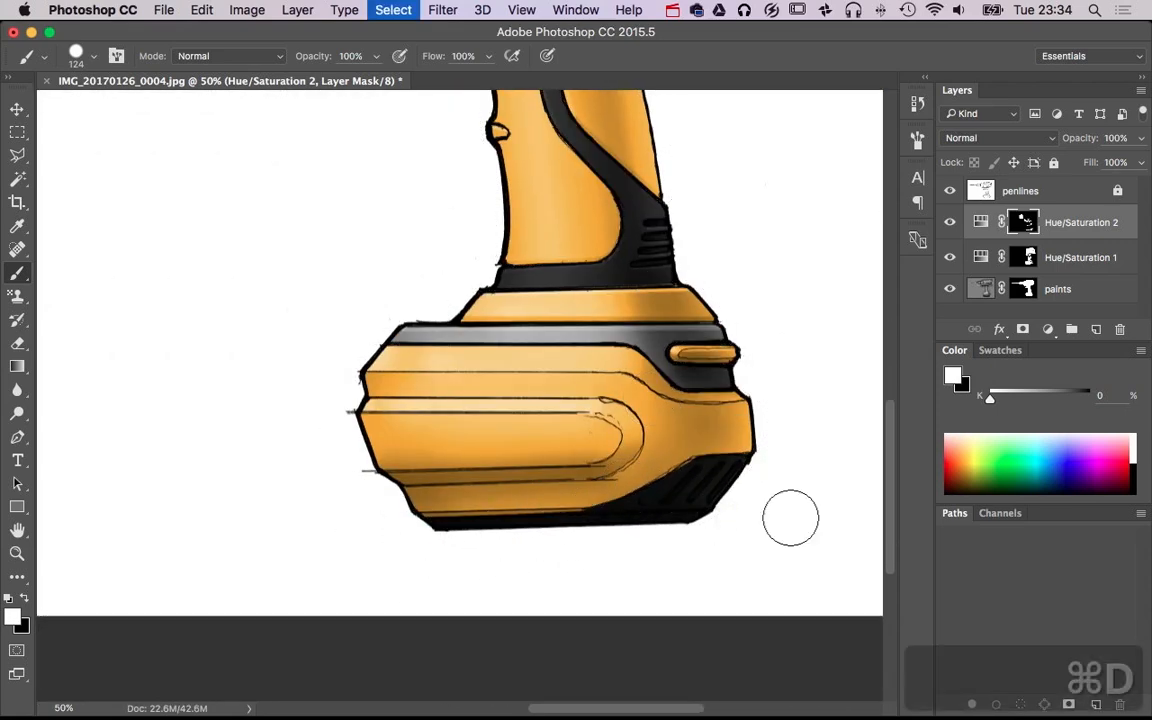
key(super+alt+z)
key(super+alt+z)
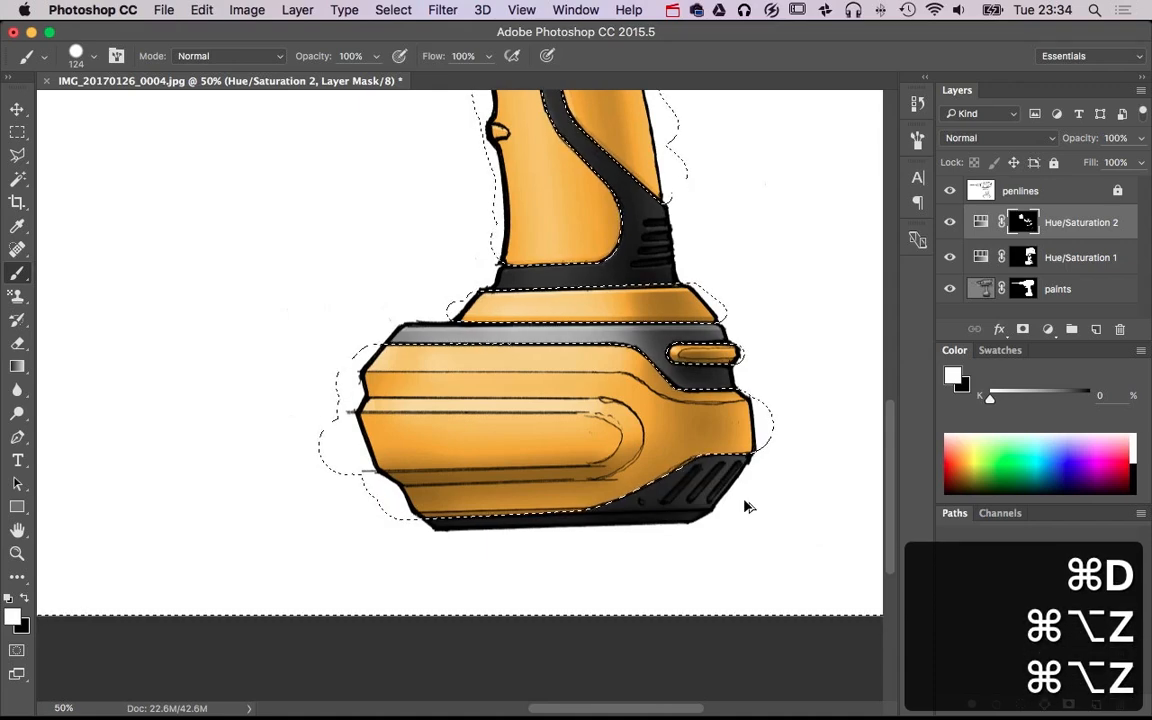
key(super+alt+z)
key(super+shift+z)
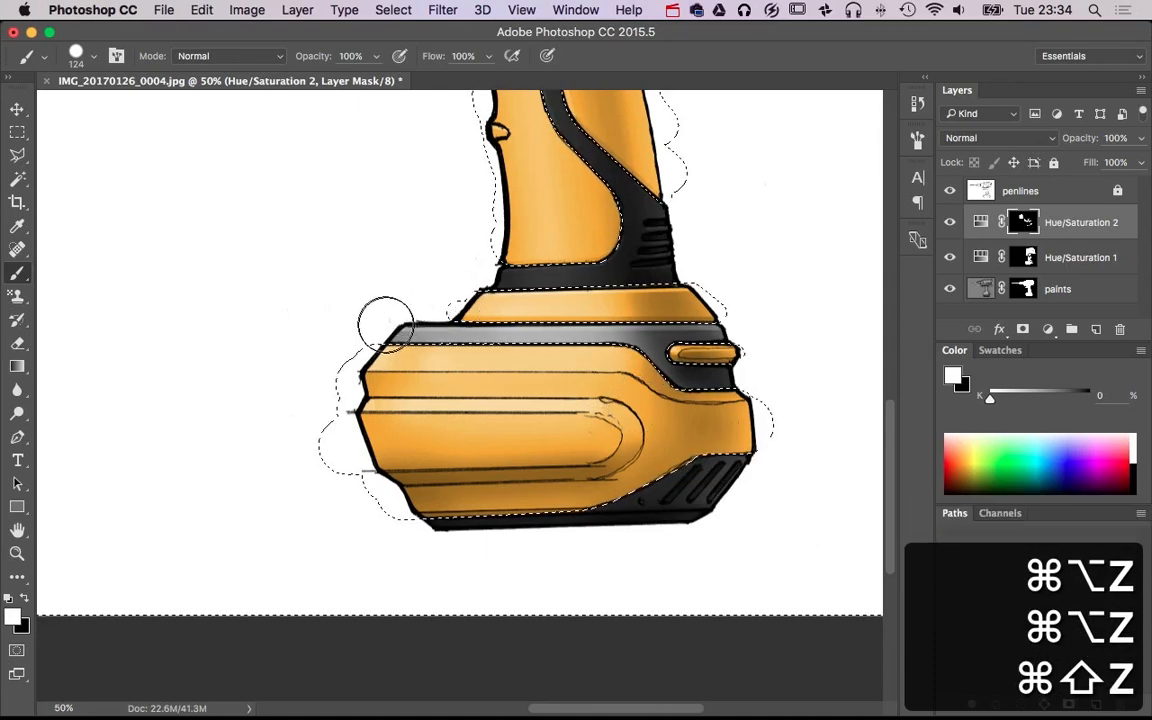
mouse_move(386, 321)
mouse_down()
mouse_move(681, 337)
mouse_move(648, 372)
mouse_up()
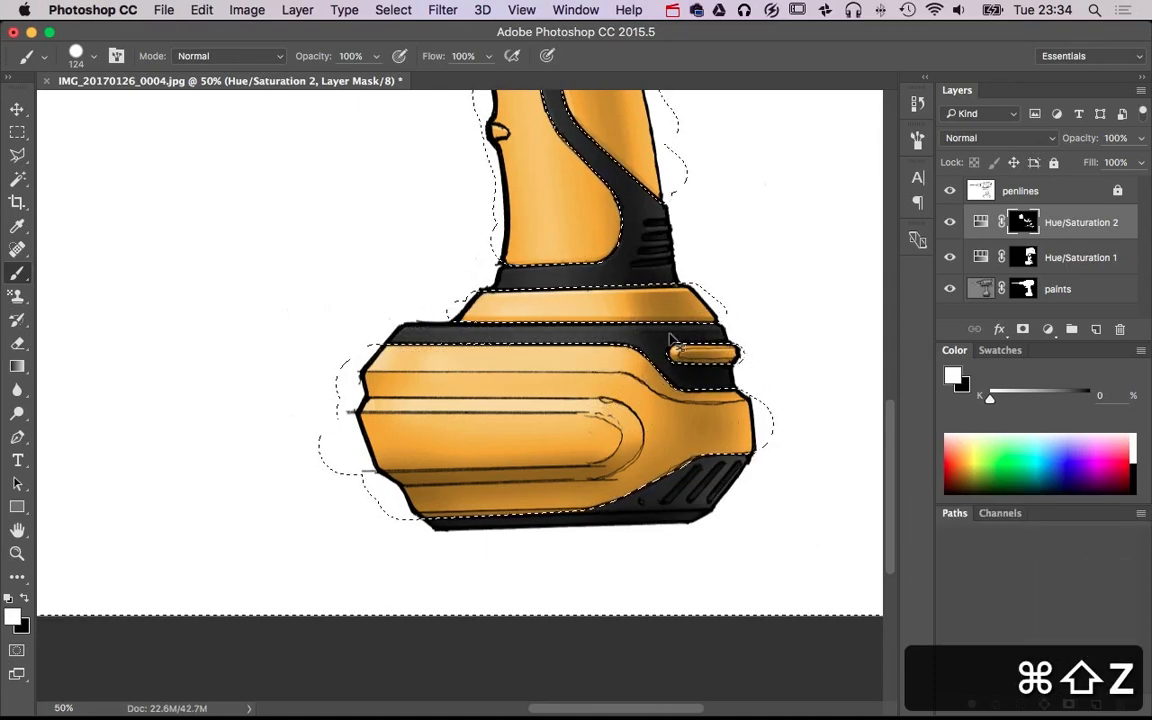
key(super+d)
Set the Lightness of the Hue/Saturation 2 adjustment to -50
alt+super+click(575, 312)
alt+super+click(575, 312)
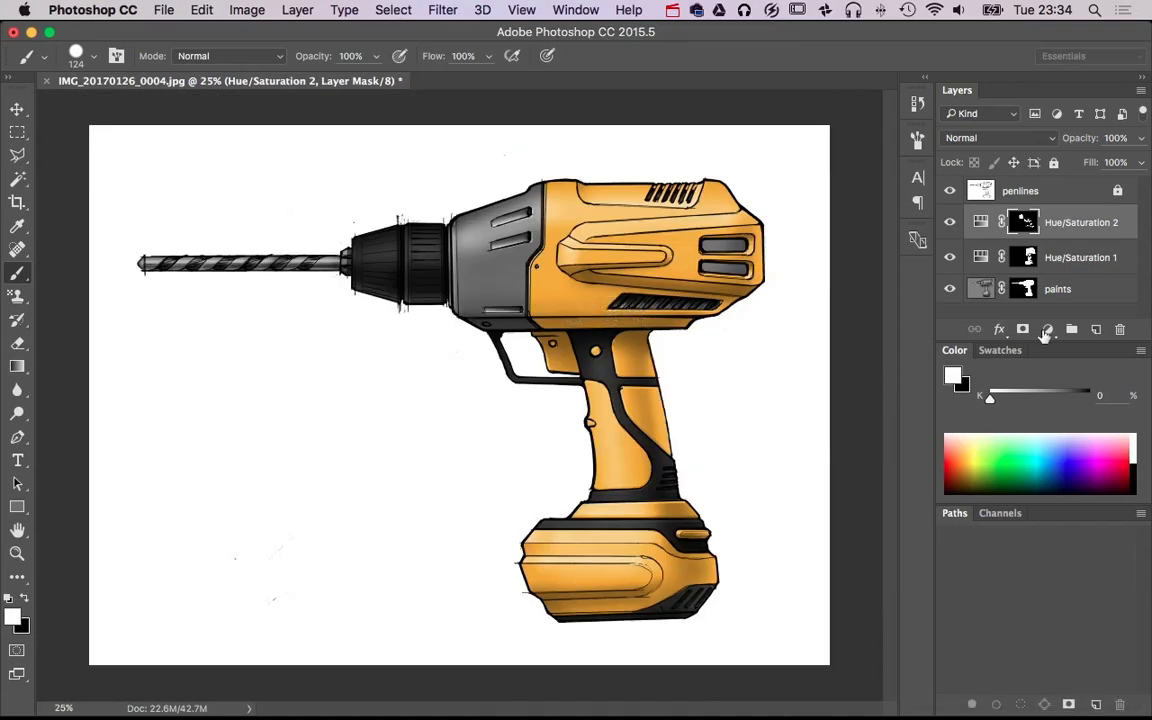
double_click(982, 226)
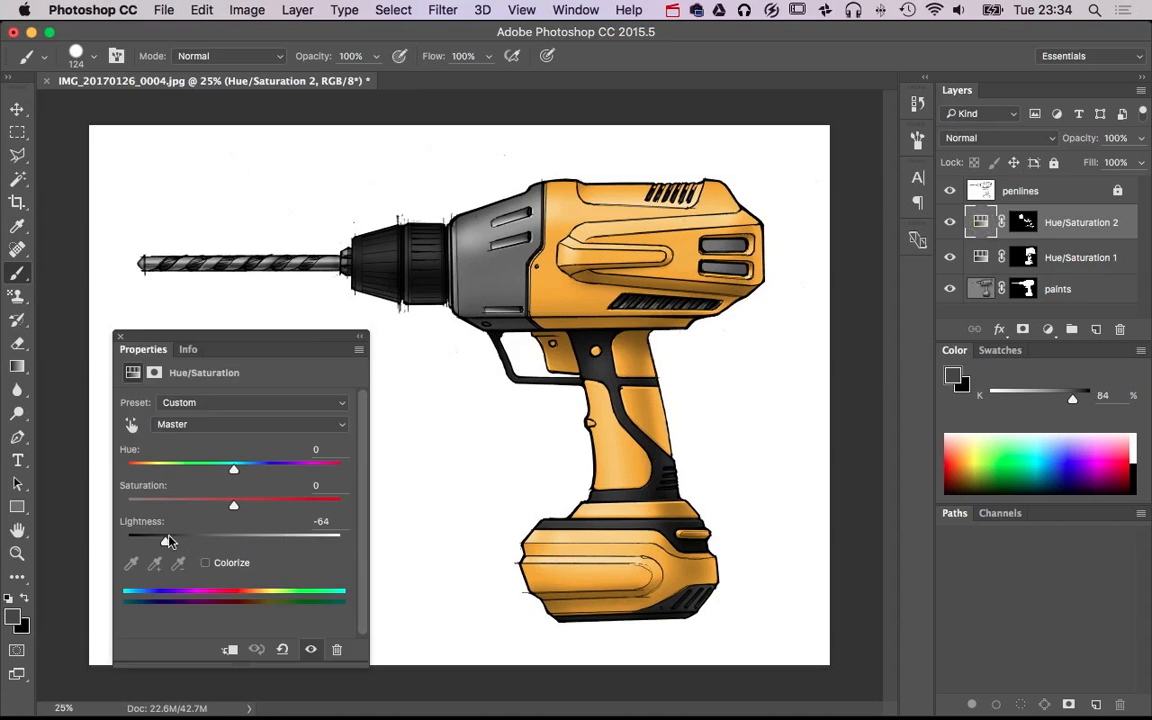
drag(180, 541, 176, 544)
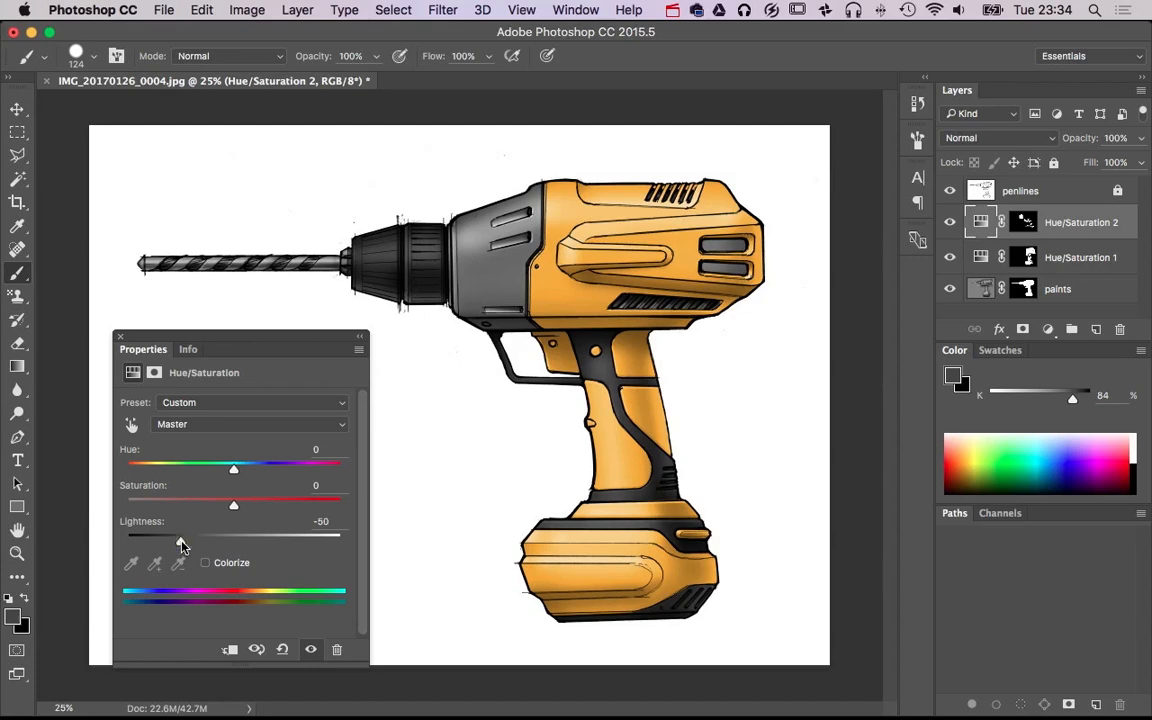
click(118, 336)
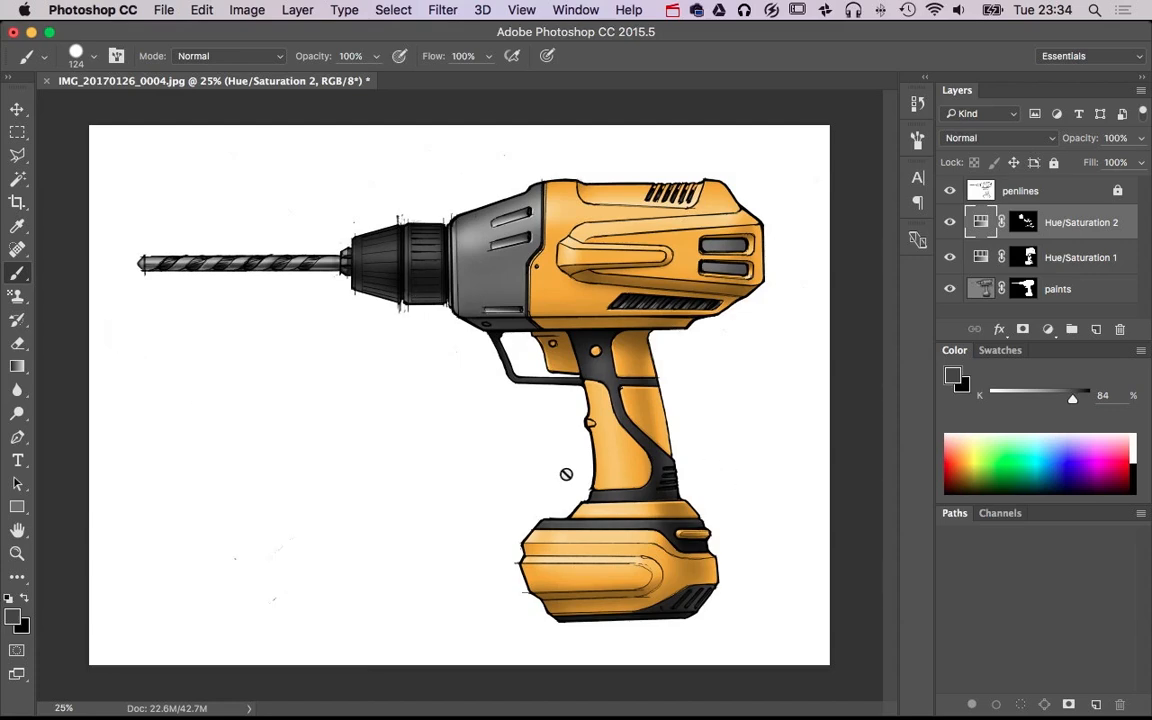
Examine the rendering up close across the chuck, orange body, grip and battery base
key(super+plus)
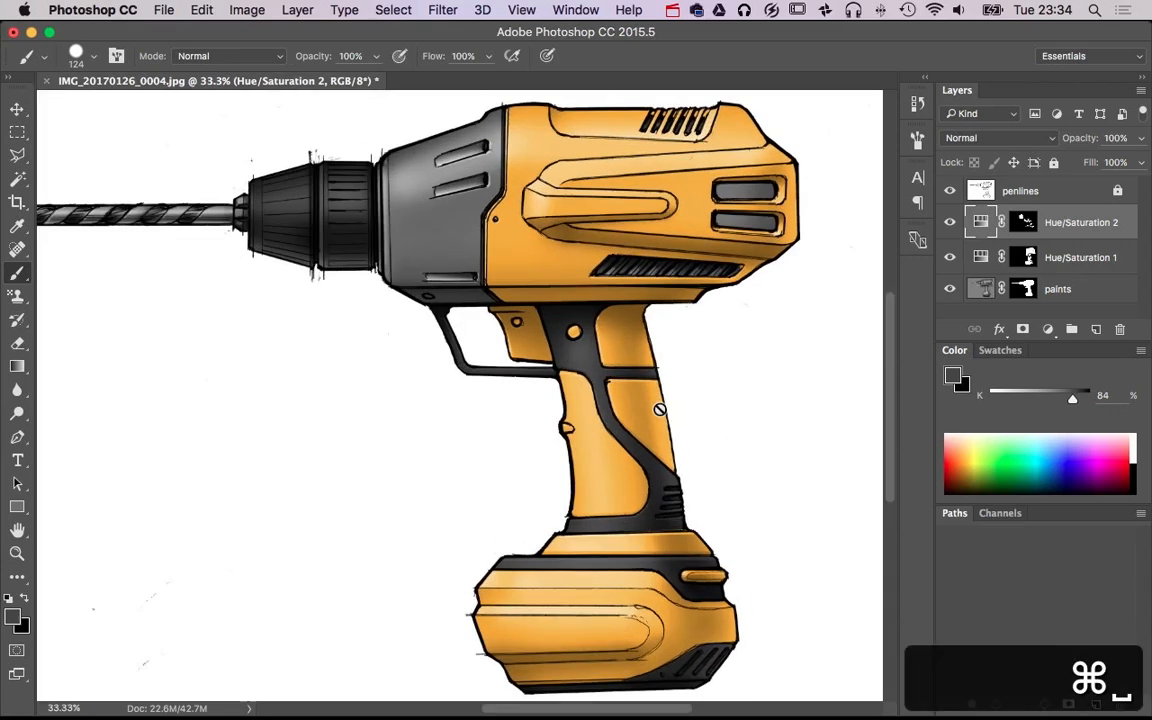
key(super+minus)
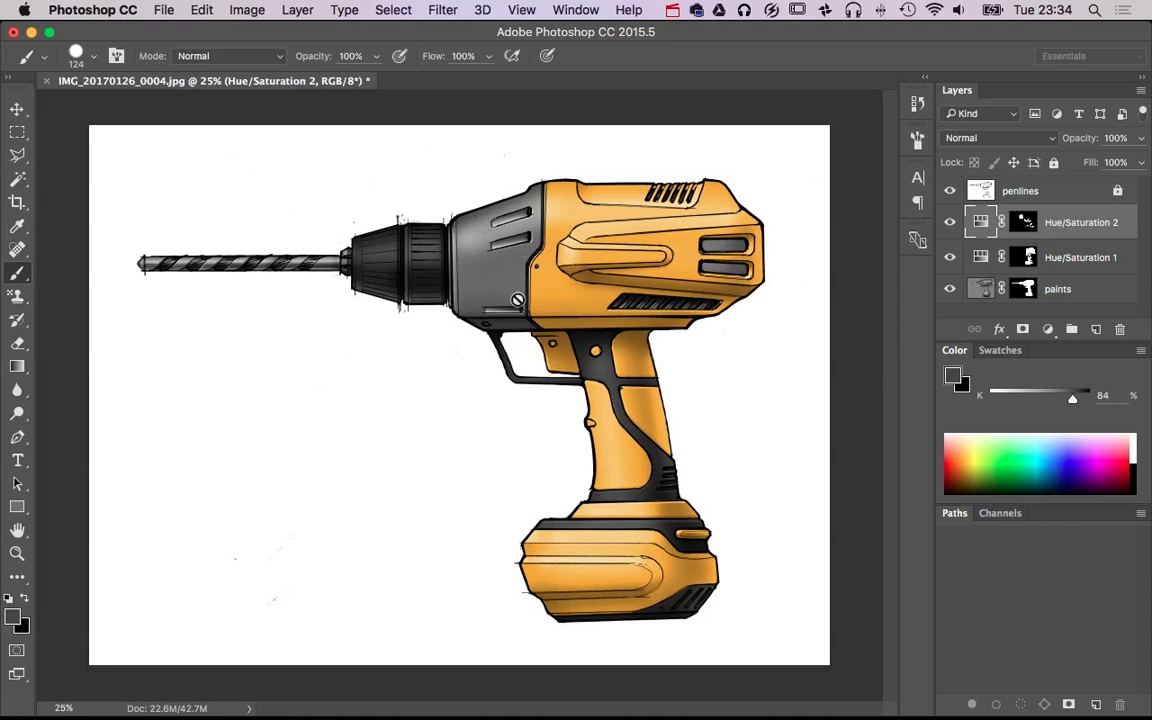
super+click(512, 277)
super+click(512, 277)
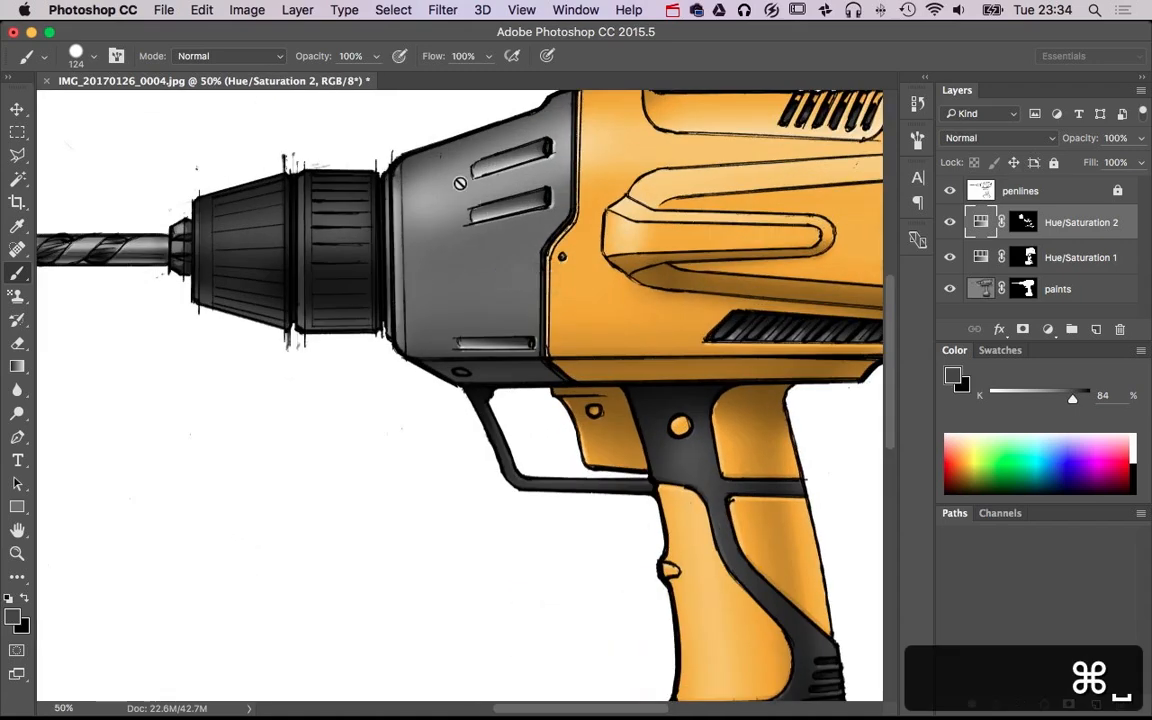
drag(576, 330, 268, 414)
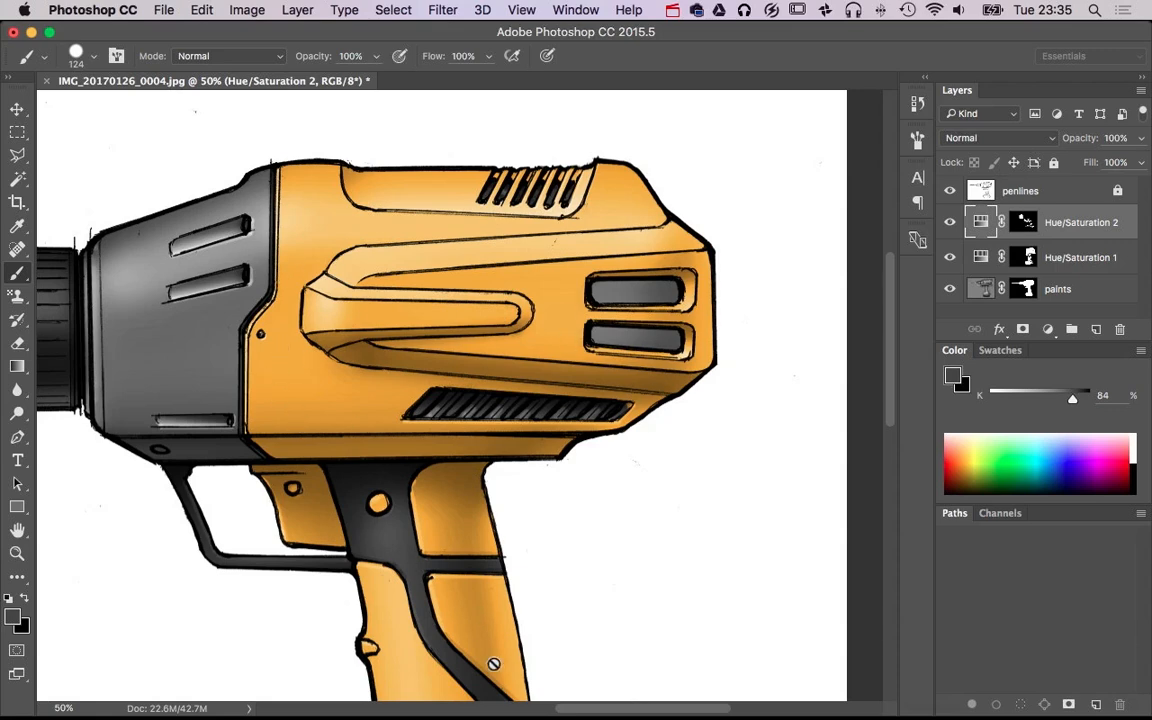
drag(493, 663, 571, 355)
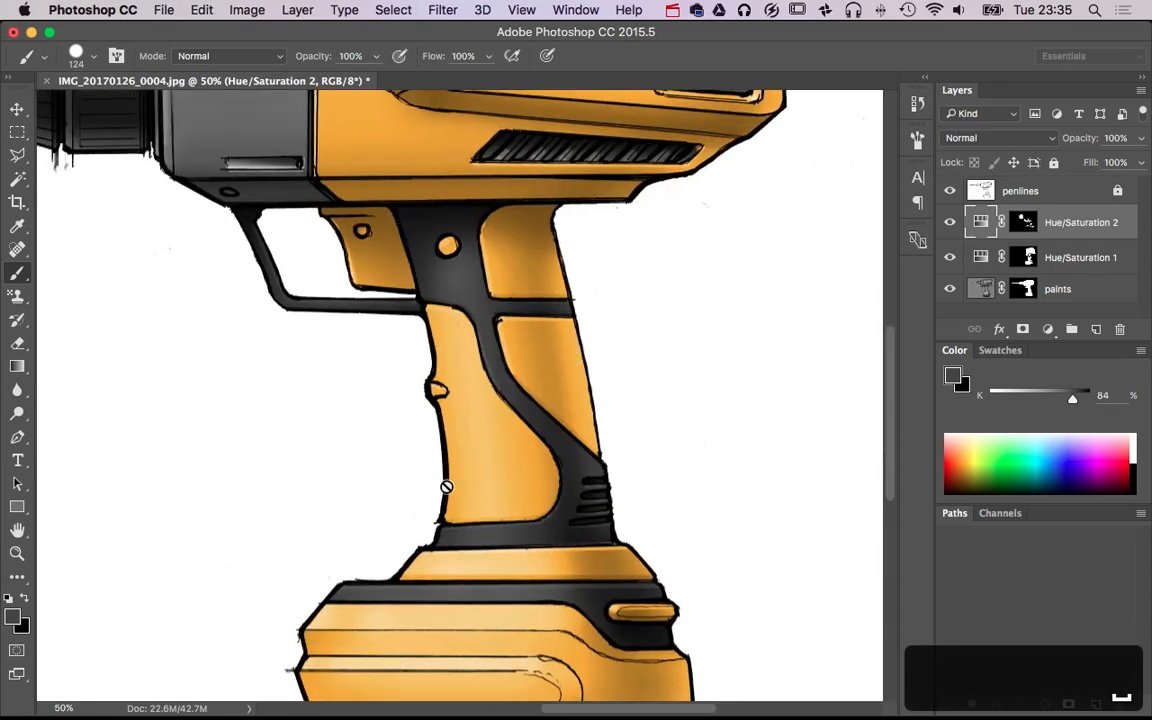
scroll(446, 487, down, 3)
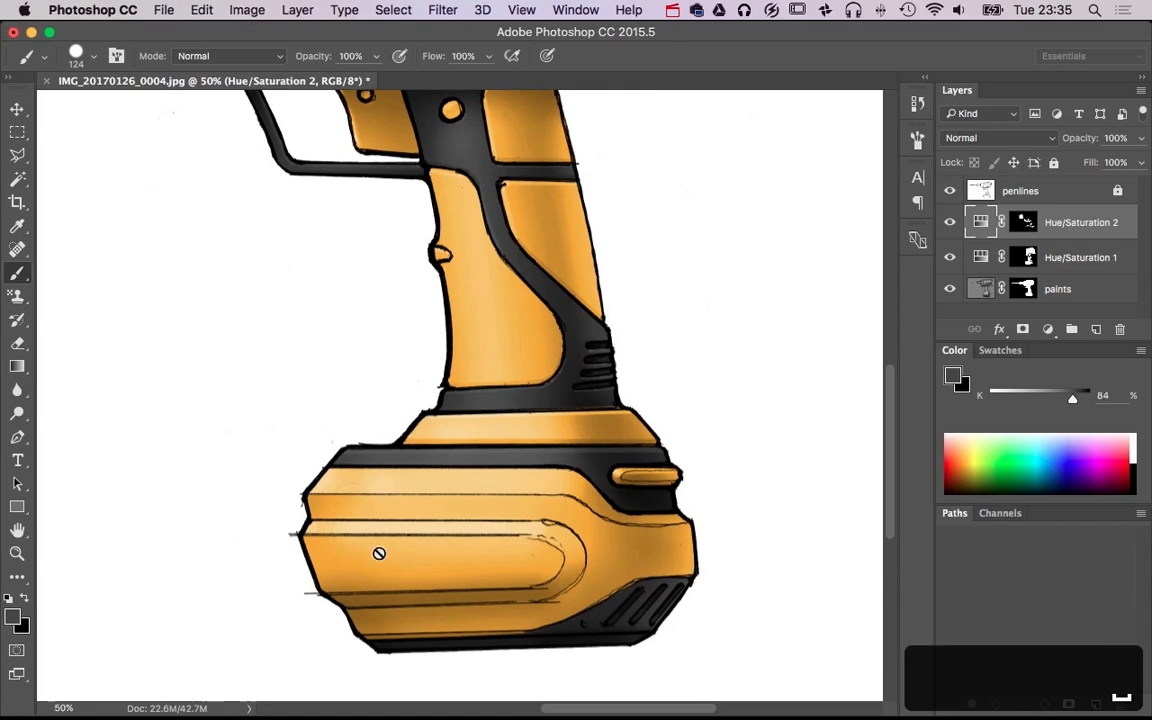
drag(288, 302, 621, 581)
drag(249, 407, 411, 491)
alt+super+click(605, 466)
alt+super+click(603, 470)
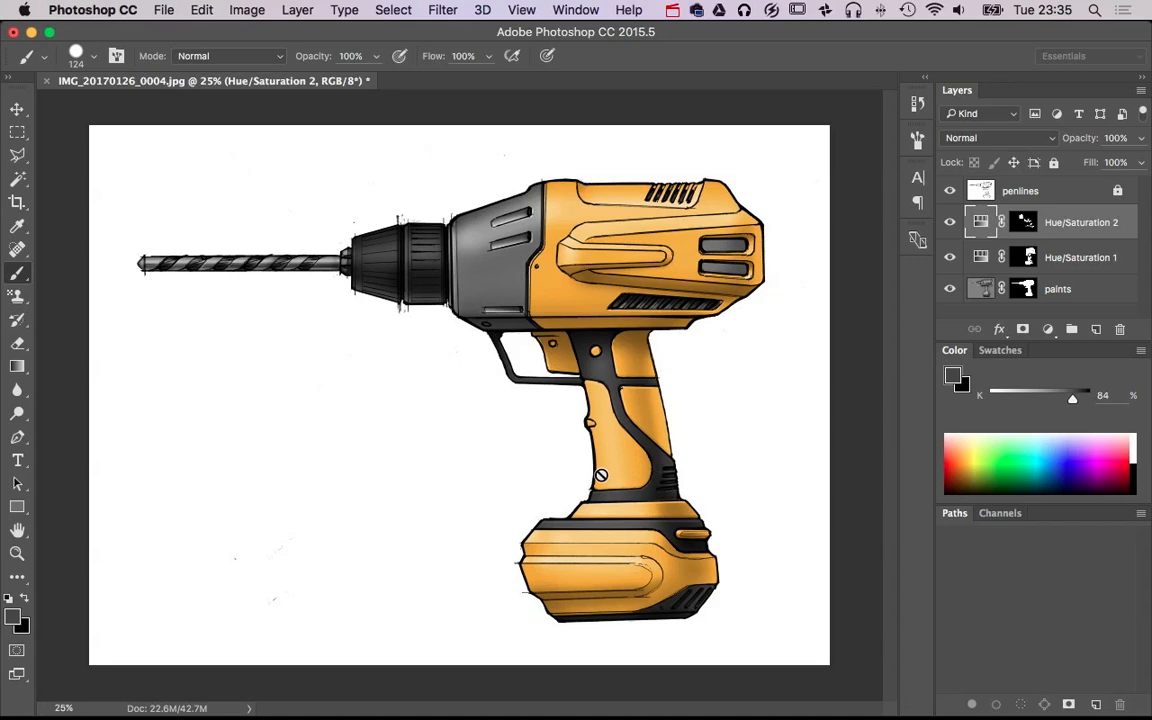
Load the paints layer mask as a selection and add a new blank layer beneath the paints layer
super+click(1029, 291)
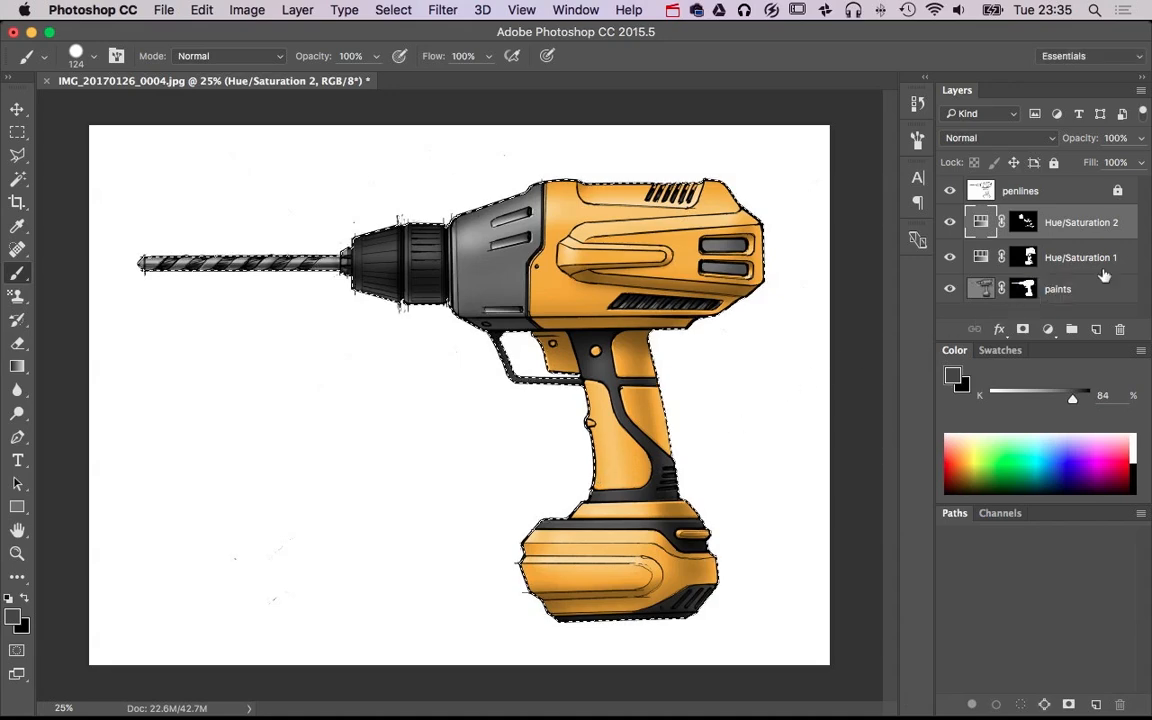
click(1096, 328)
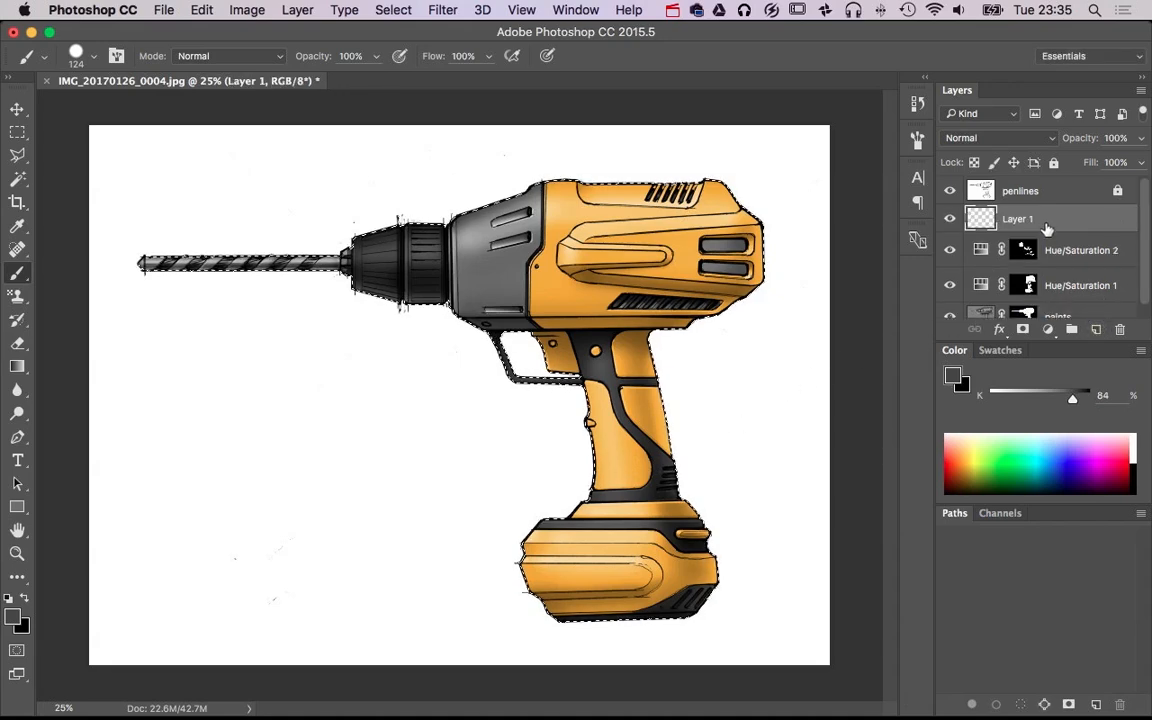
drag(1010, 222, 1008, 315)
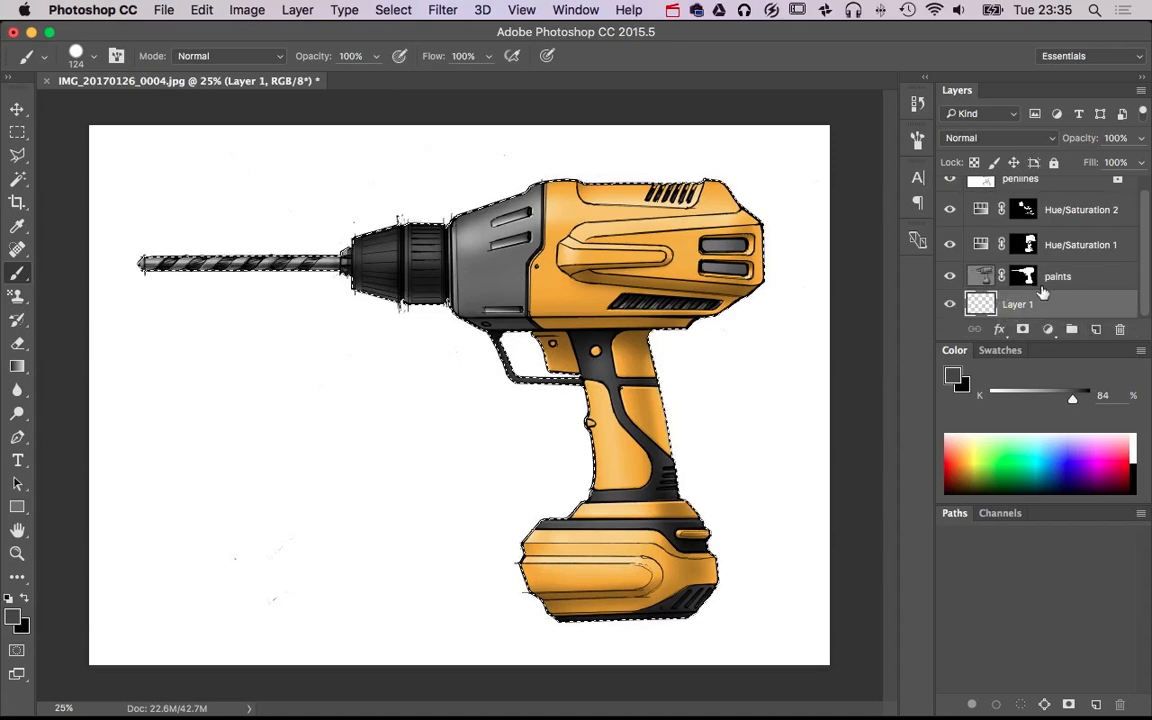
Fill the drill-shaped selection on Layer 1 with black, deselect, and offset the silhouette slightly down and to the left as a shadow
key(x)
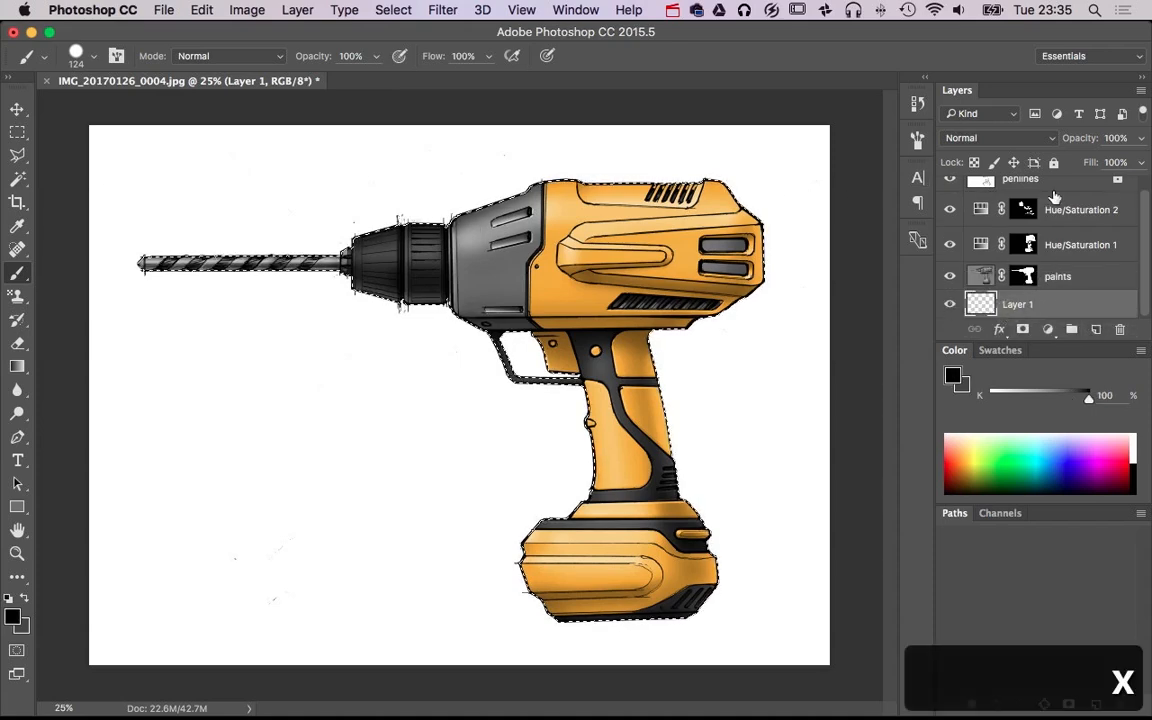
key(d)
key(alt+BackSpace)
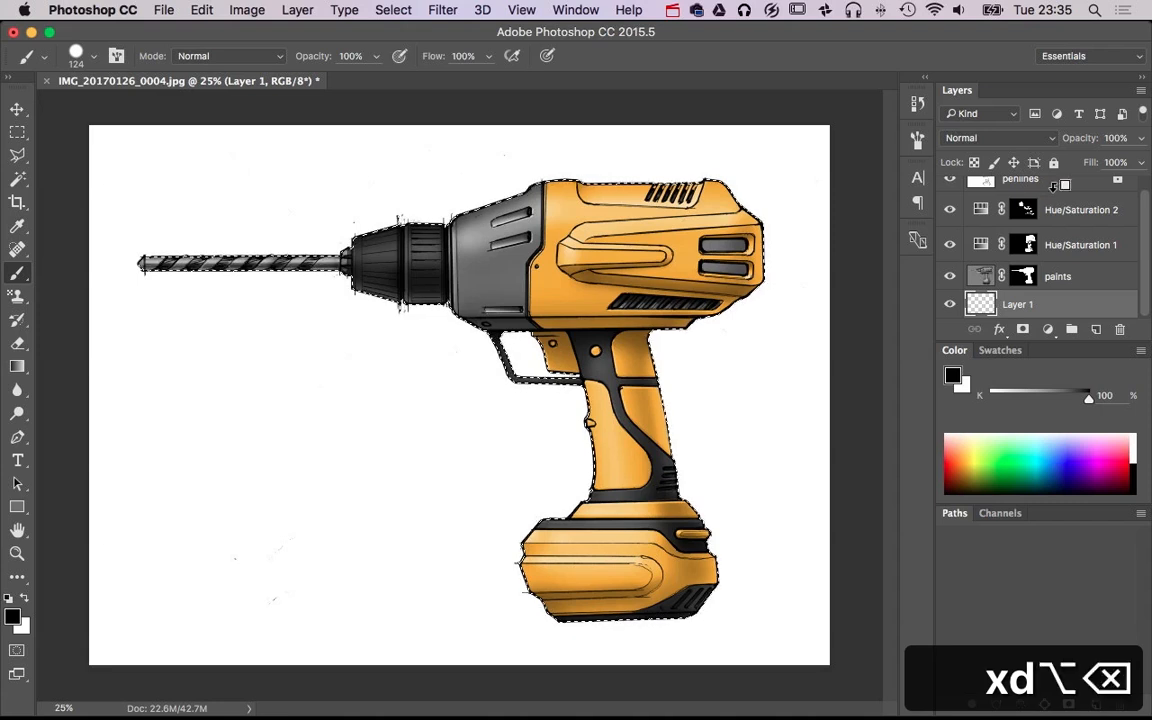
key(super+d)
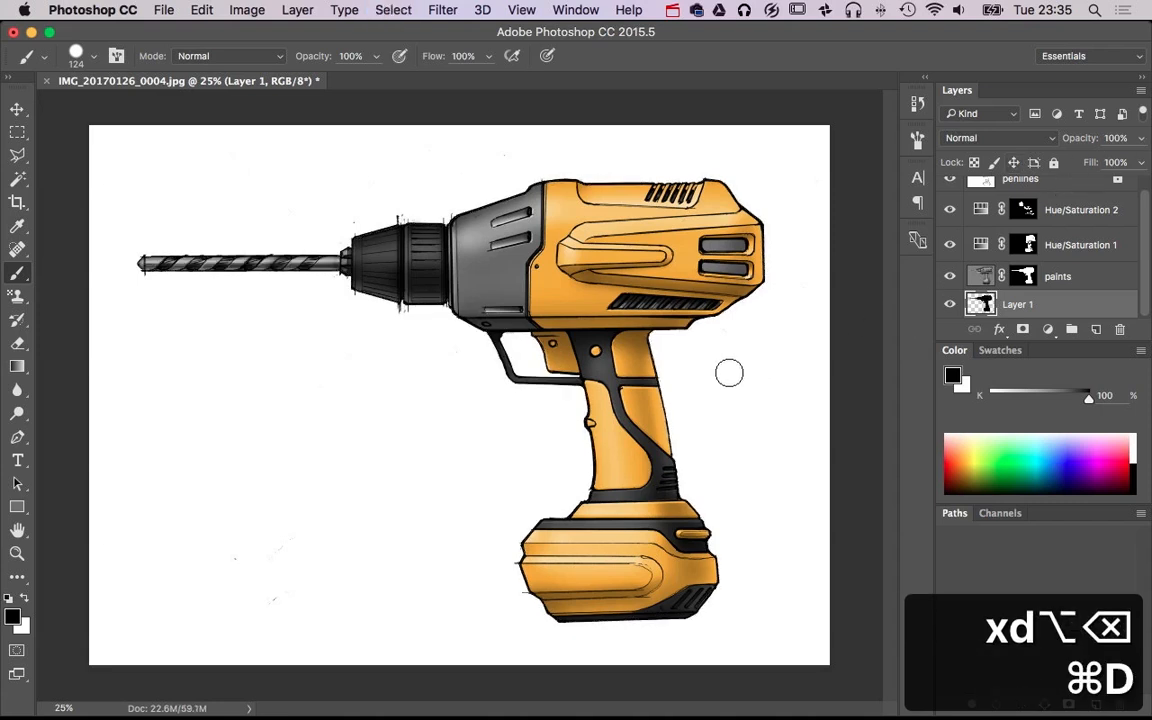
key(v)
drag(464, 403, 516, 401)
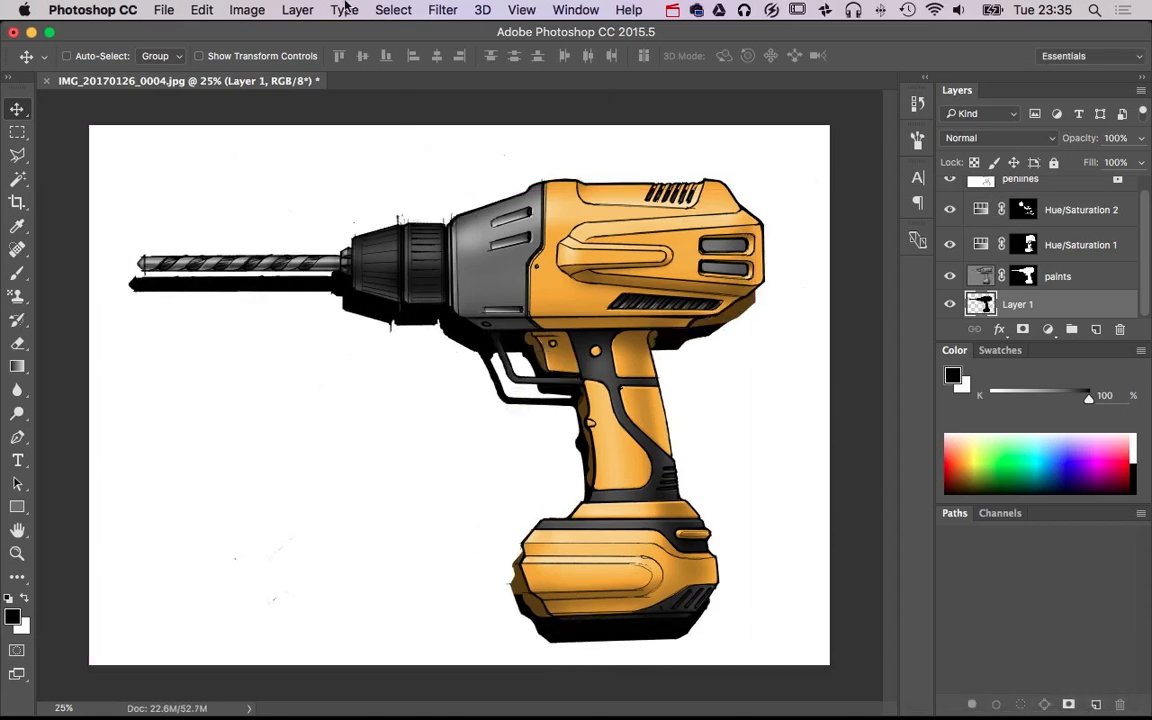
Soften the black shadow on Layer 1 with a Gaussian Blur of 126.6 pixels radius
click(345, 8)
mouse_move(556, 243)
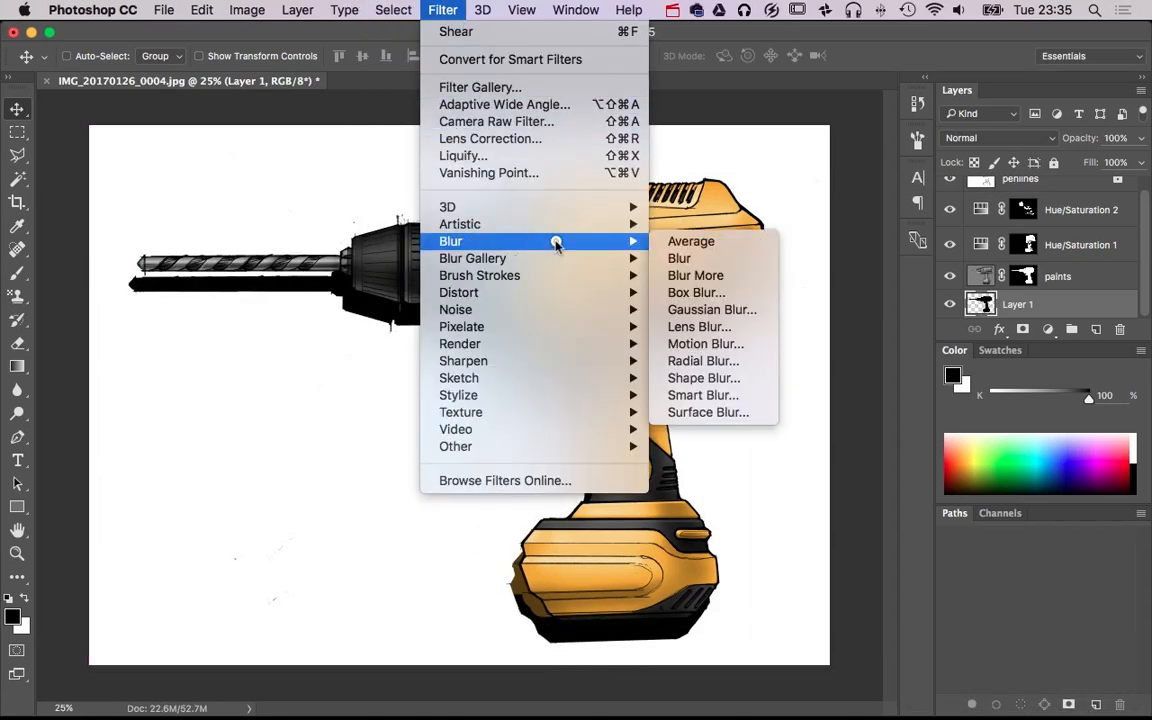
click(705, 309)
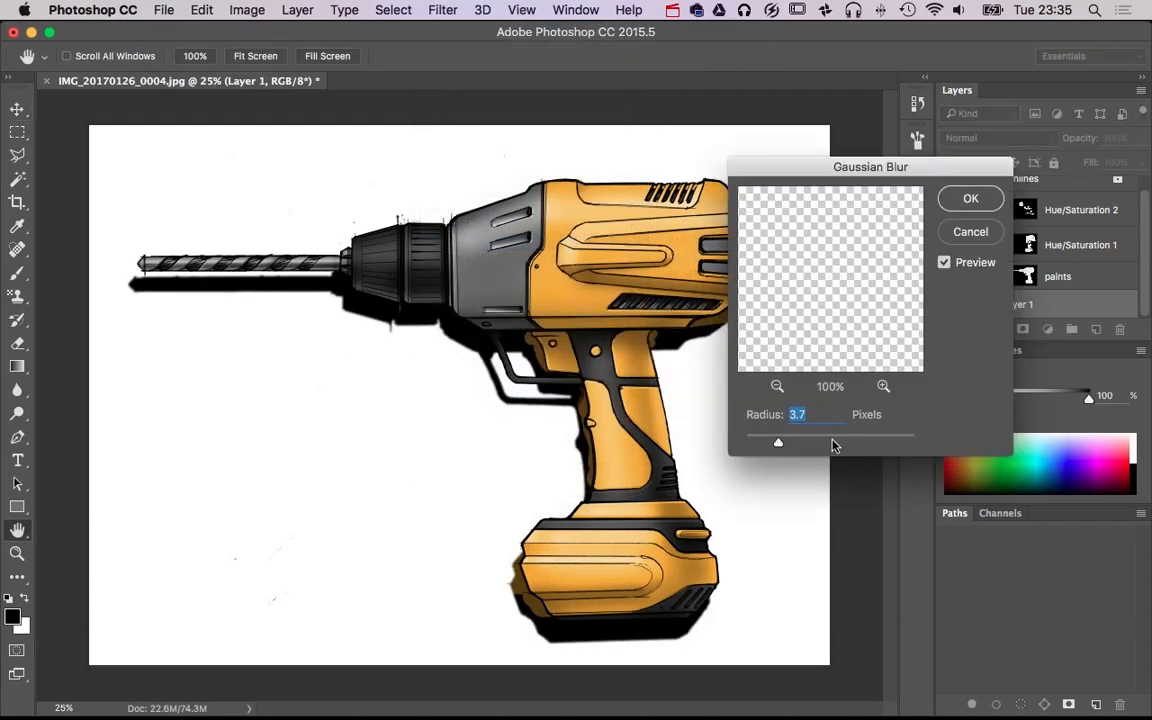
drag(778, 442, 863, 443)
click(859, 442)
click(984, 196)
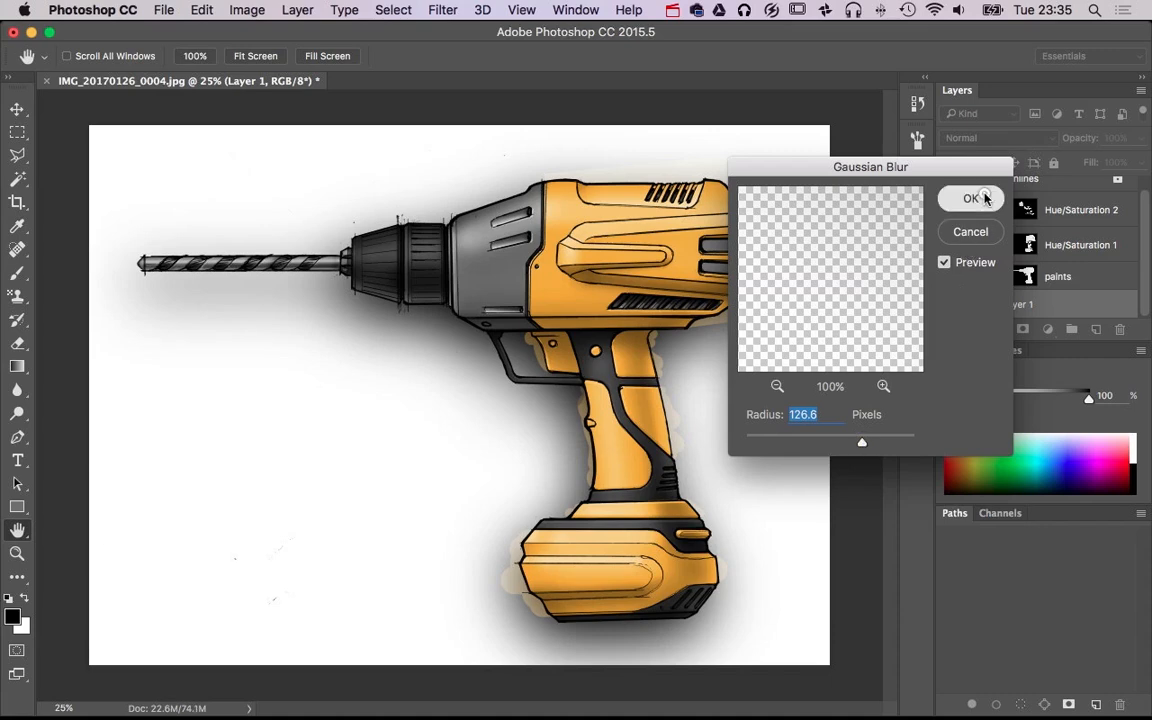
click(966, 199)
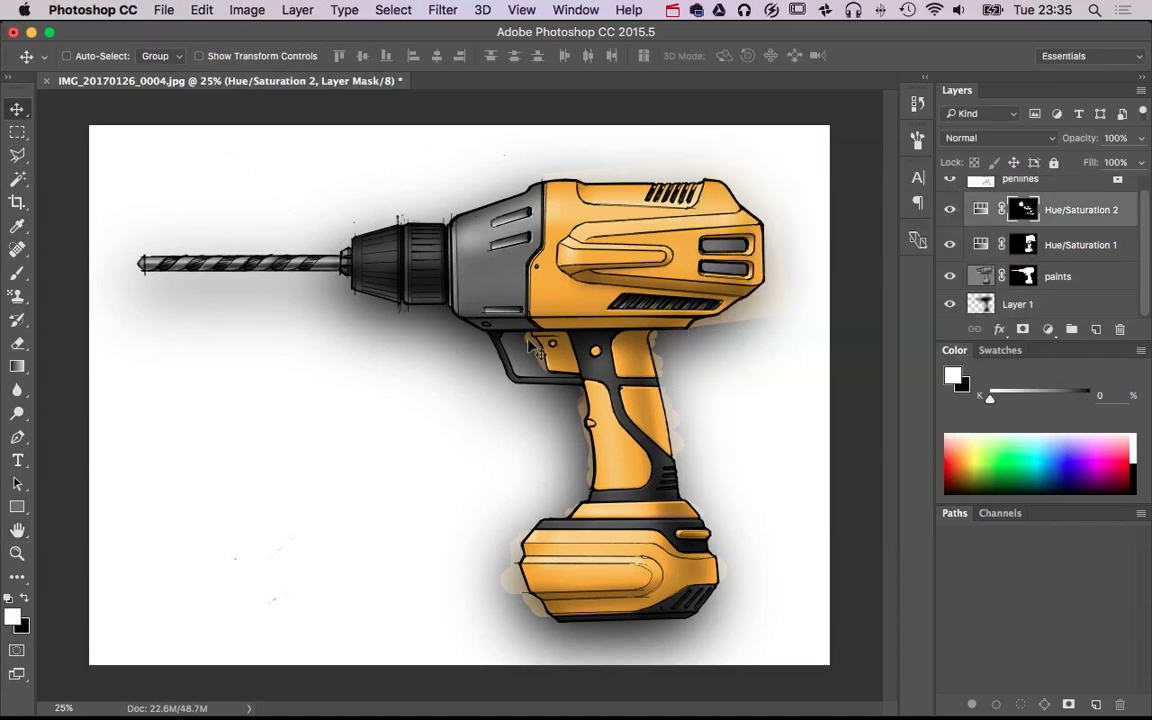
Clear everything outside the drill outline from the Hue/Saturation 2 and Hue/Saturation 1 masks using the inverted paints mask selection, and deselect
ctrl+click(1030, 279)
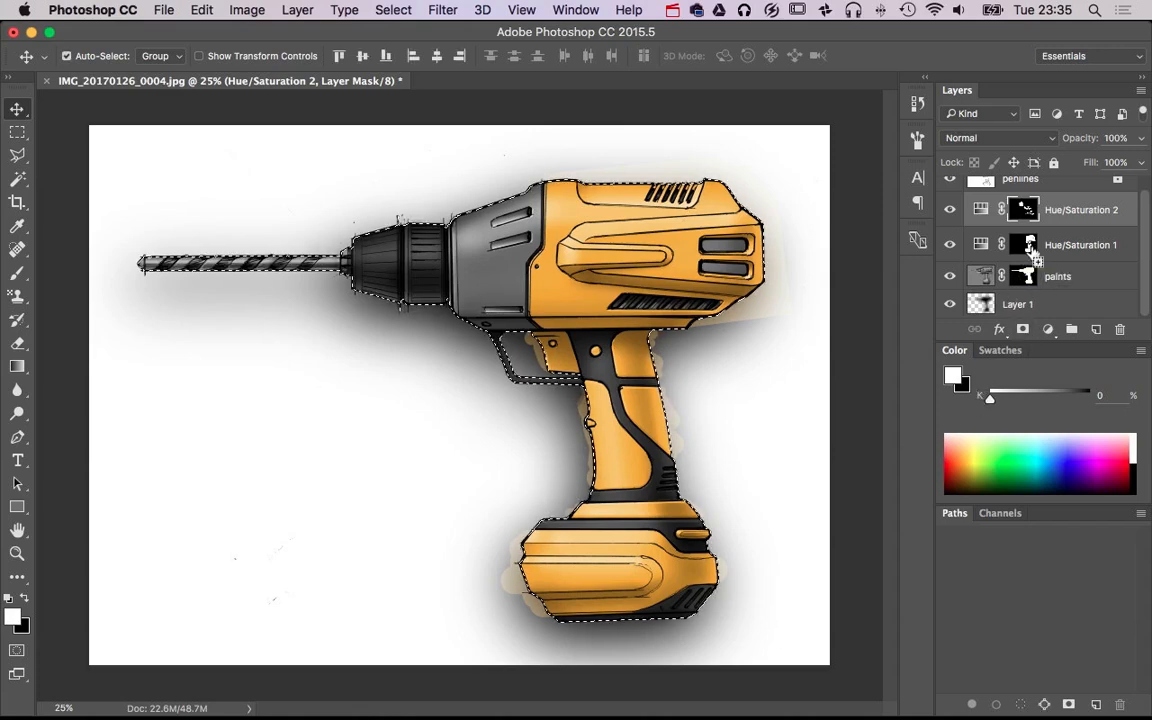
key(super+shift+i)
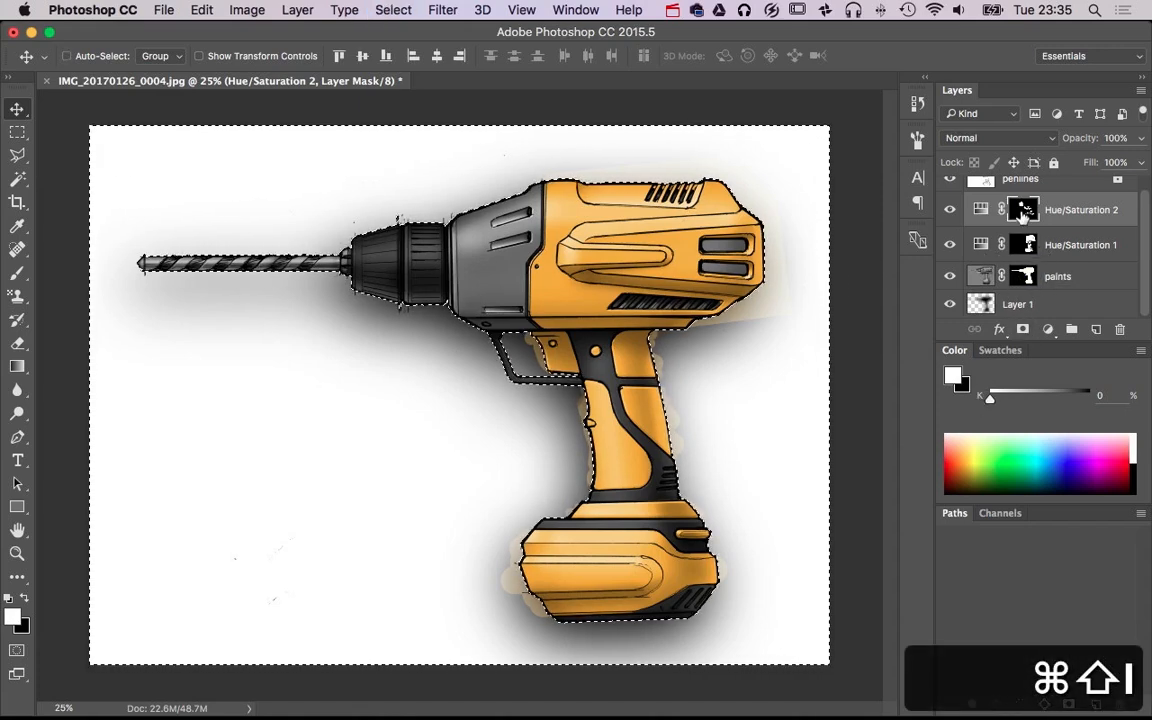
key(BackSpace)
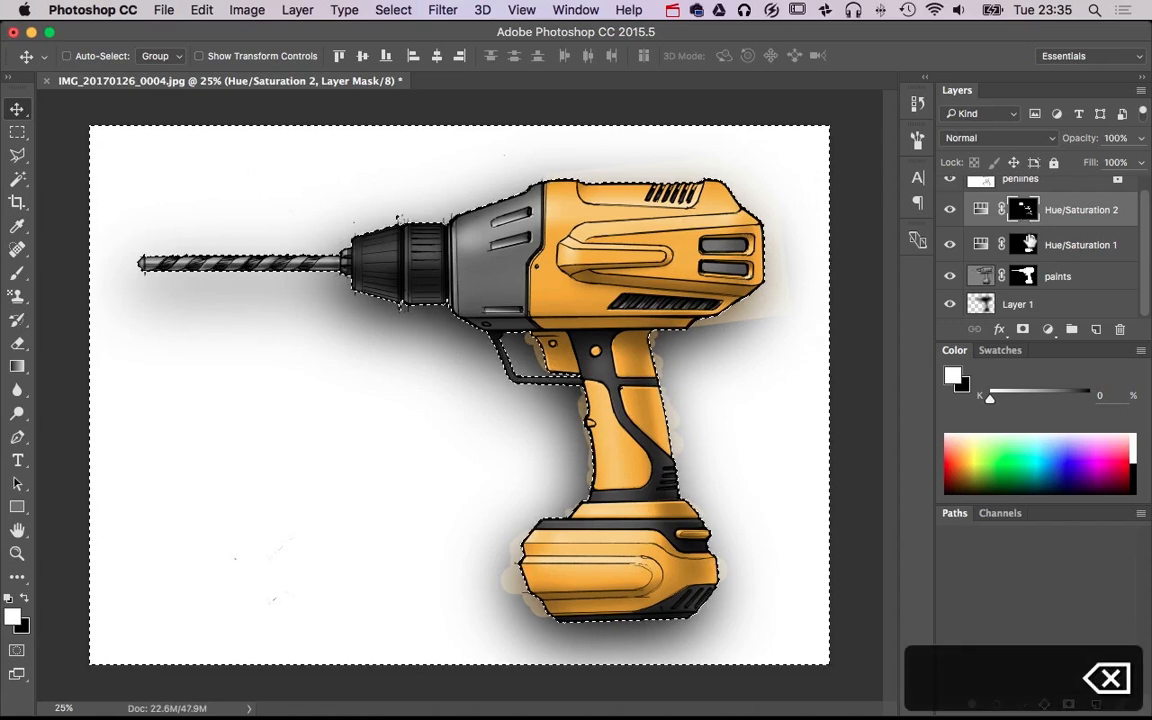
click(1024, 244)
key(BackSpace)
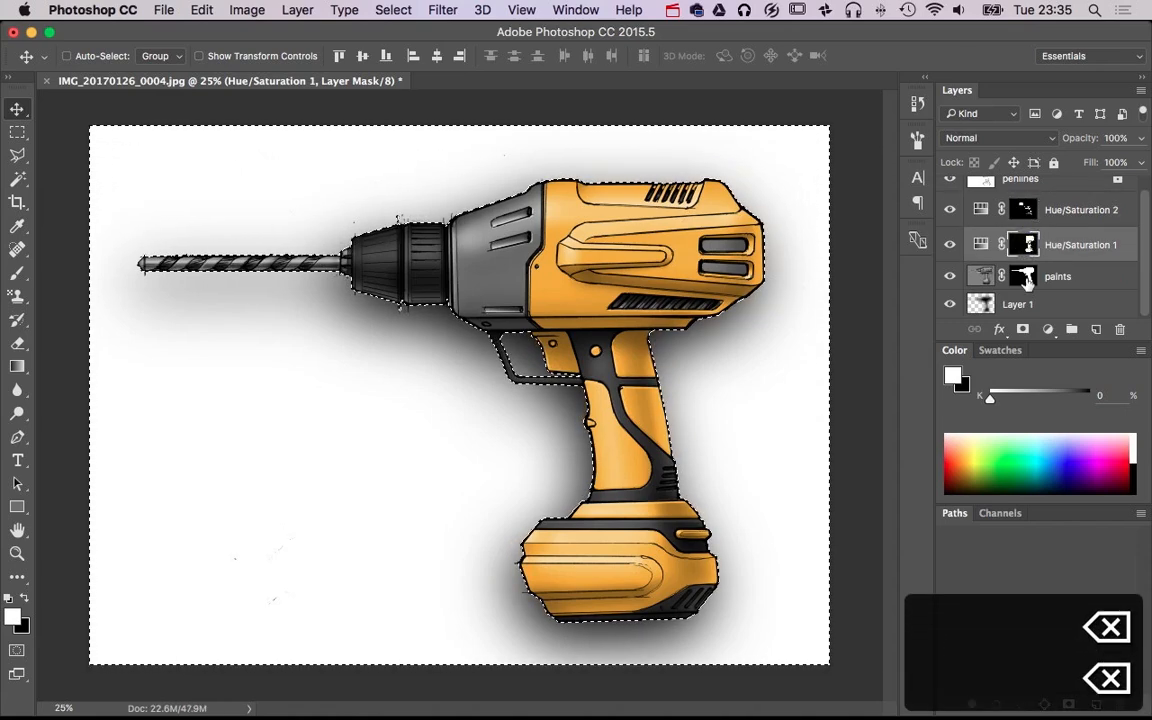
key(super+d)
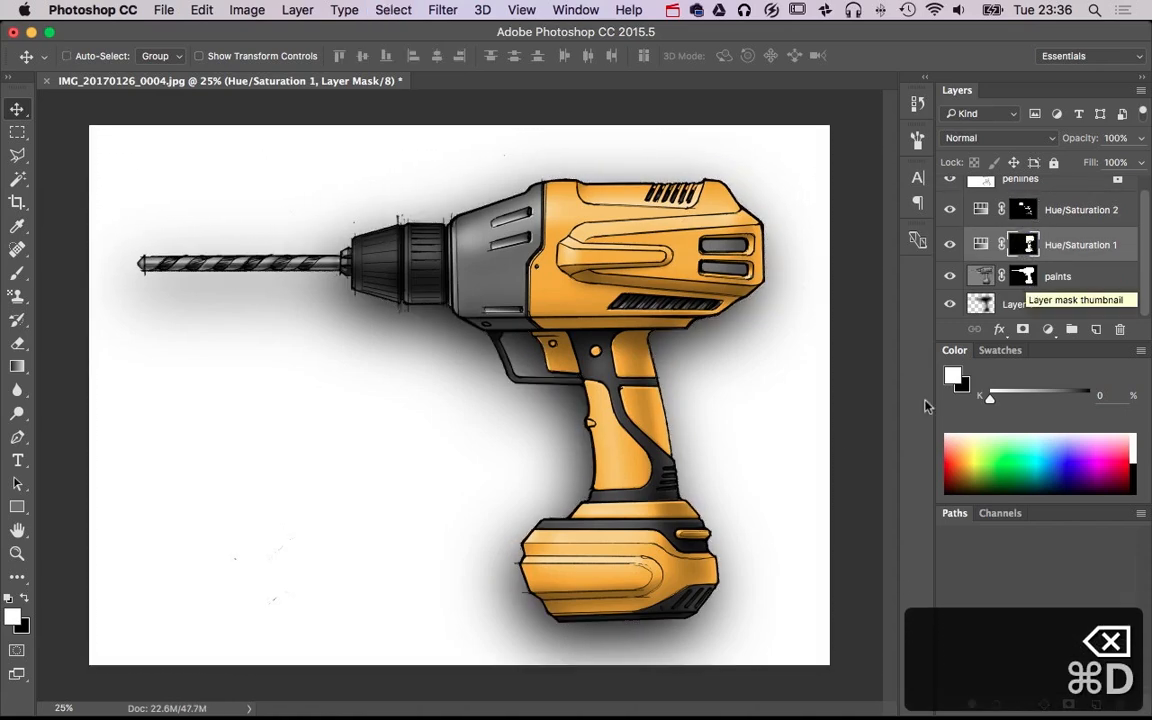
Lower the opacity of the Layer 1 shadow to 59%
alt+super+click(745, 462)
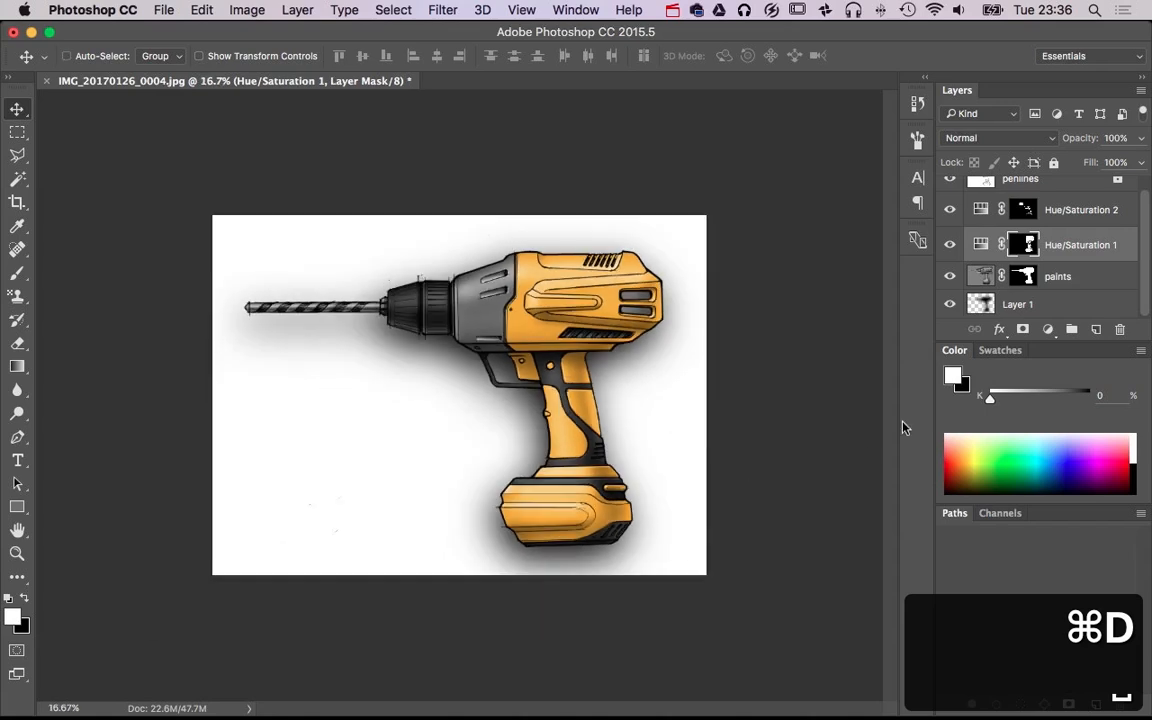
click(985, 304)
click(1141, 137)
drag(1113, 160, 1107, 160)
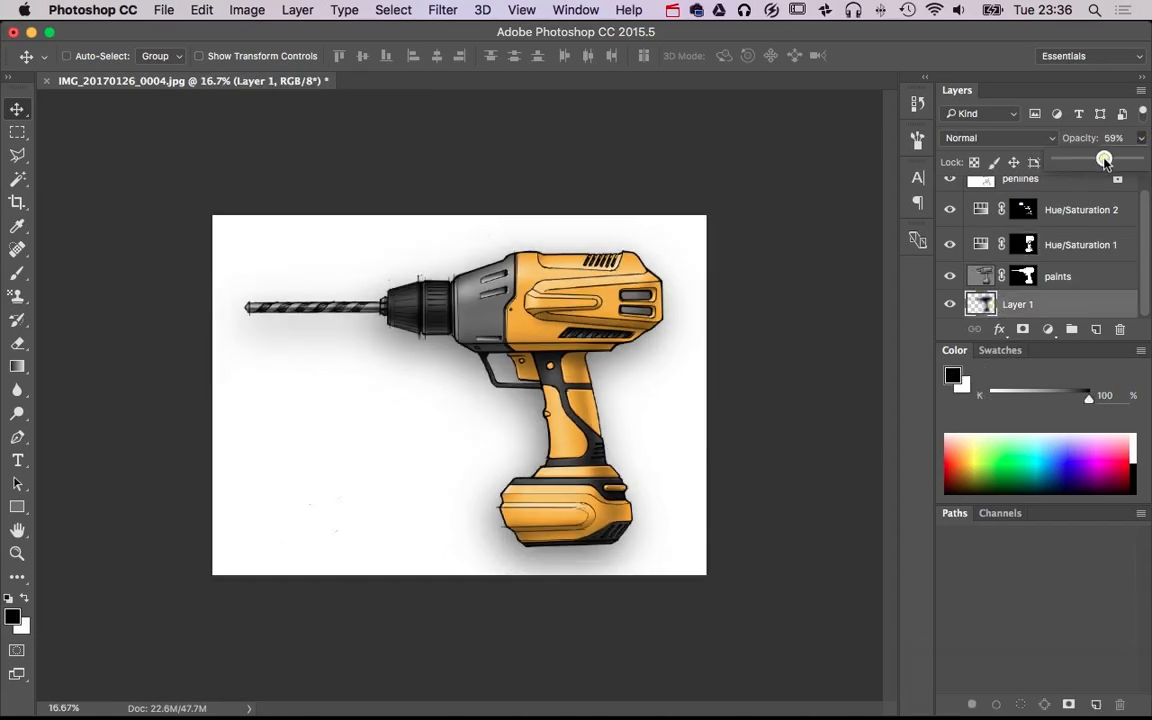
Place a new empty layer directly below the Layer 1 shadow and delete the surplus empty Layer 2
click(1096, 329)
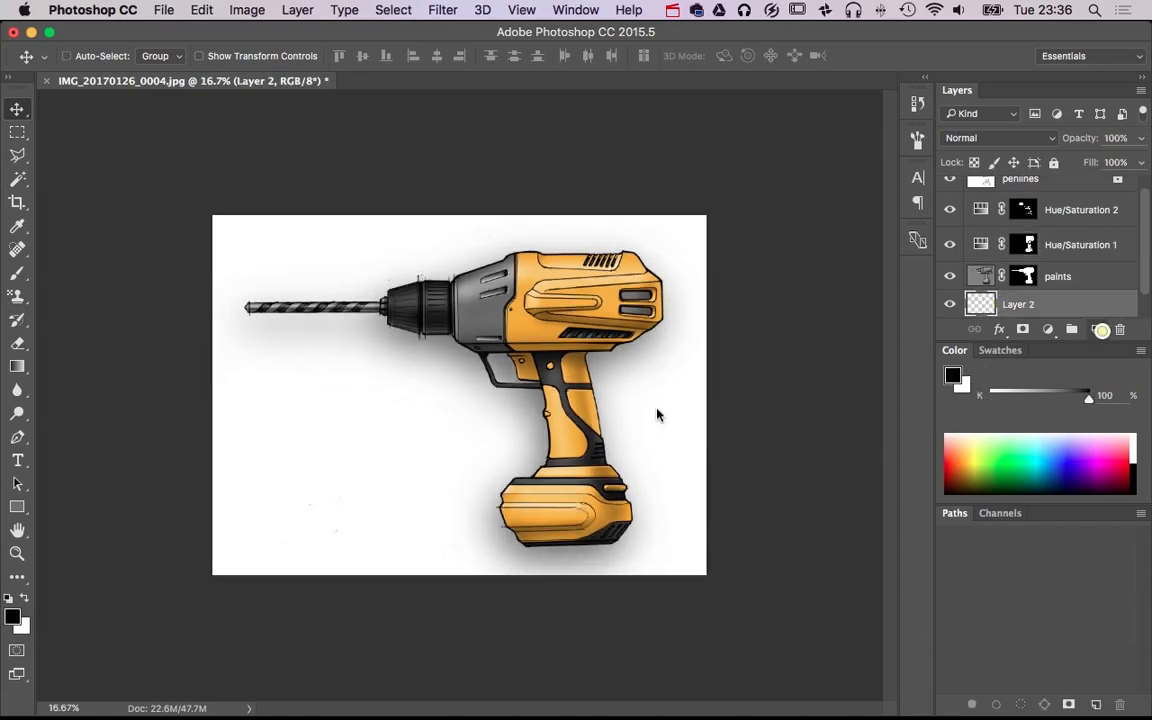
click(17, 366)
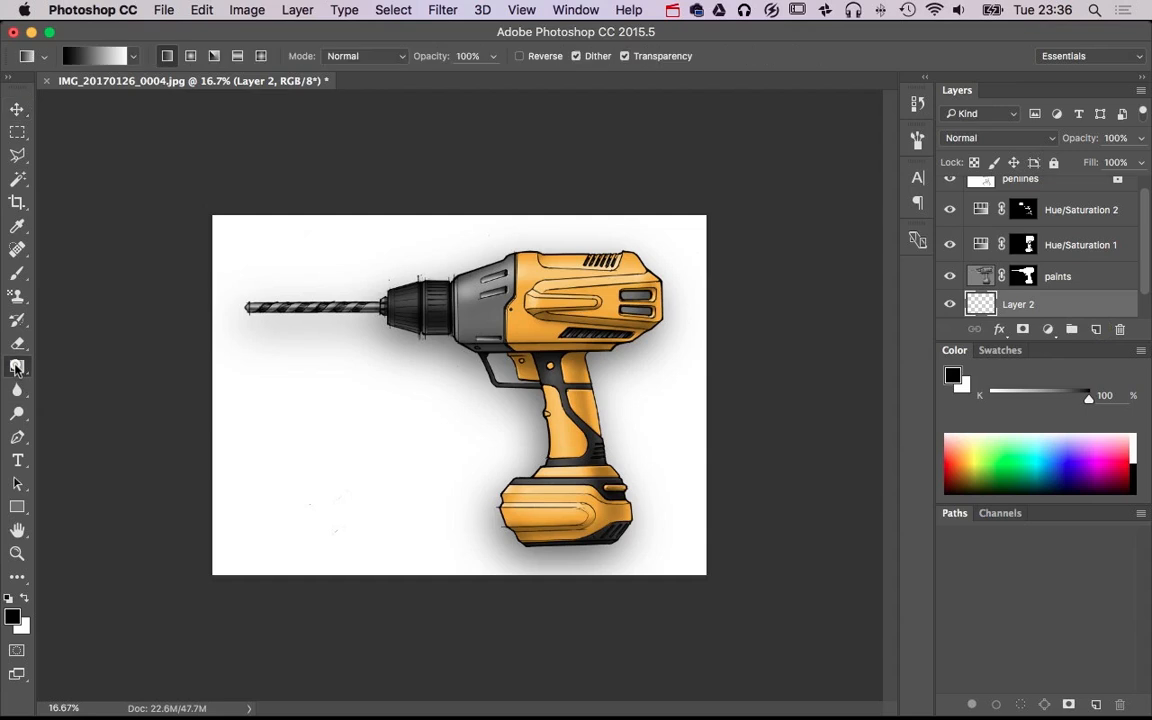
click(1096, 329)
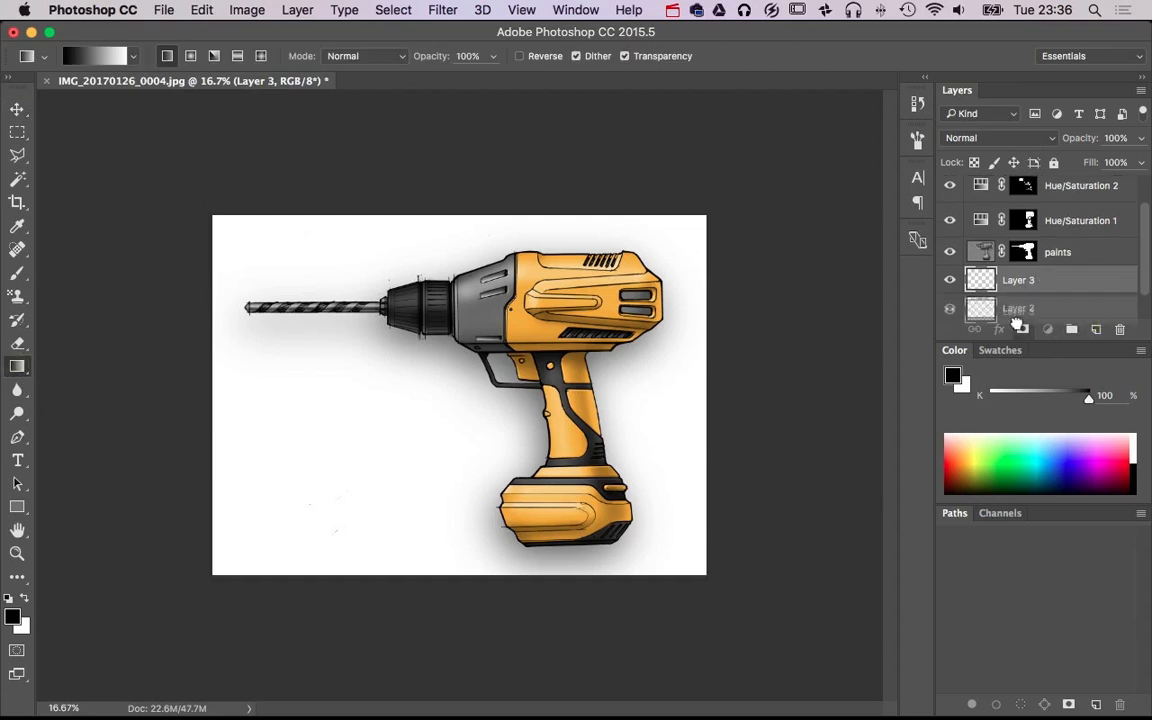
alt+click(1022, 329)
key(super+z)
drag(1048, 290, 982, 305)
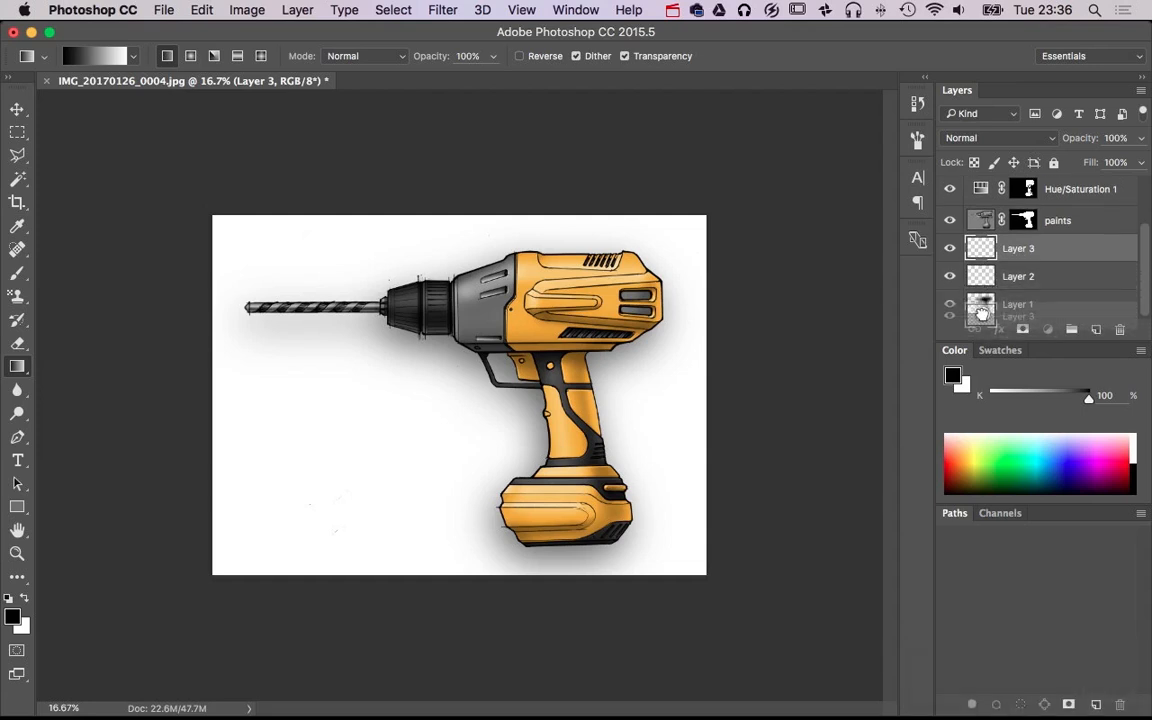
click(954, 249)
click(957, 252)
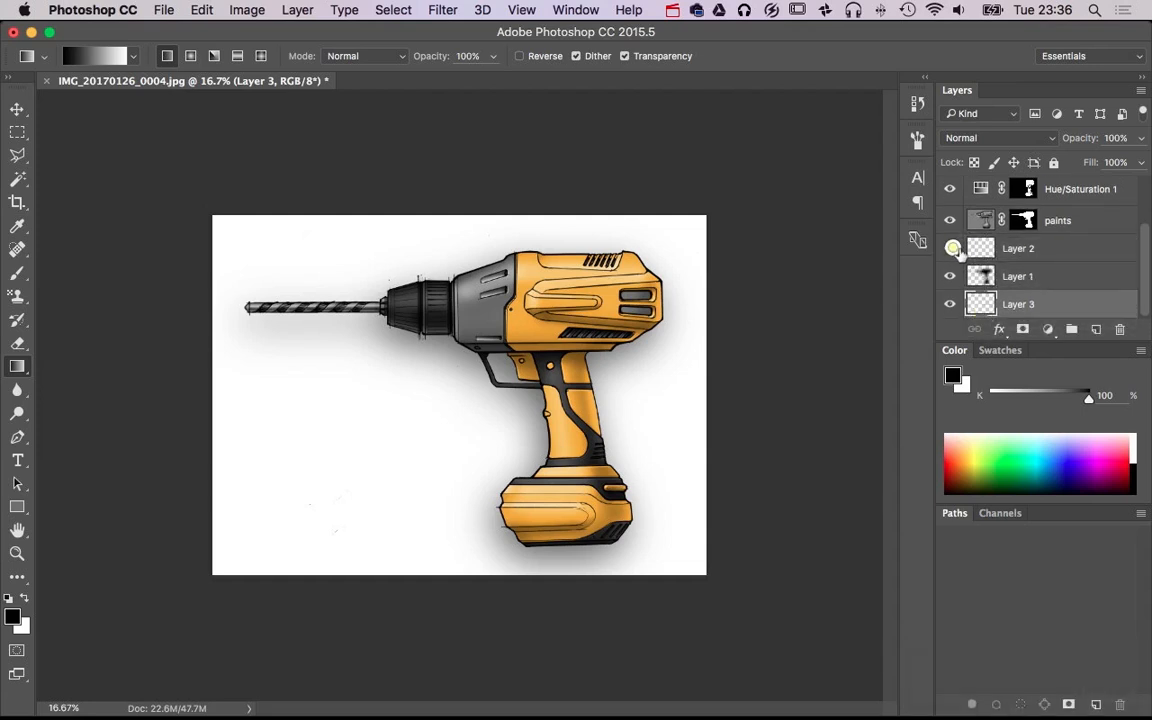
drag(1010, 304, 1121, 330)
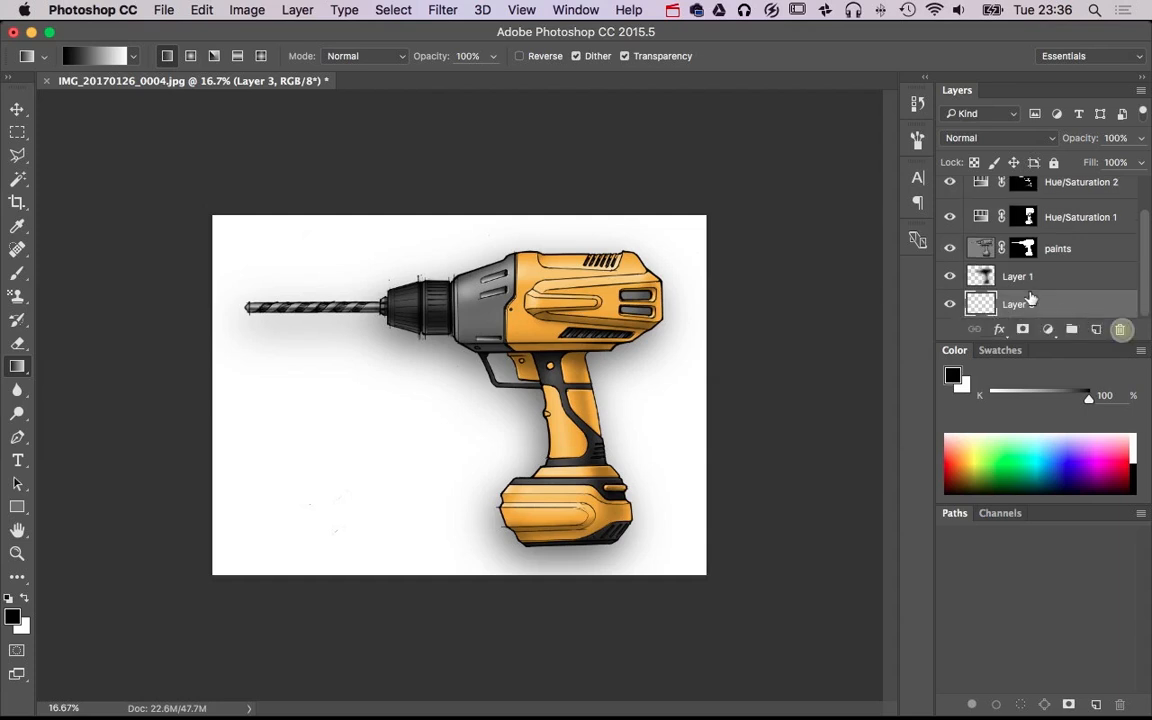
Rename the Layer 1 shadow layer as "shadow" and the empty layer beneath it as "gradient"
double_click(1012, 276)
text(shadow)
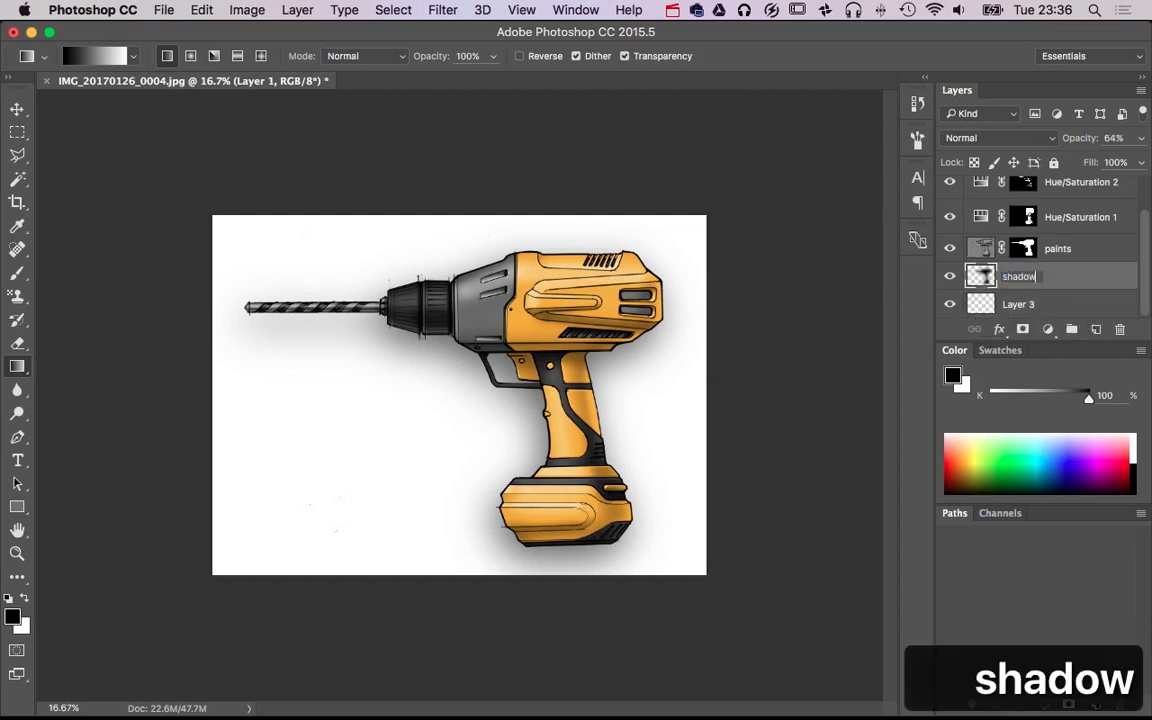
key(Return)
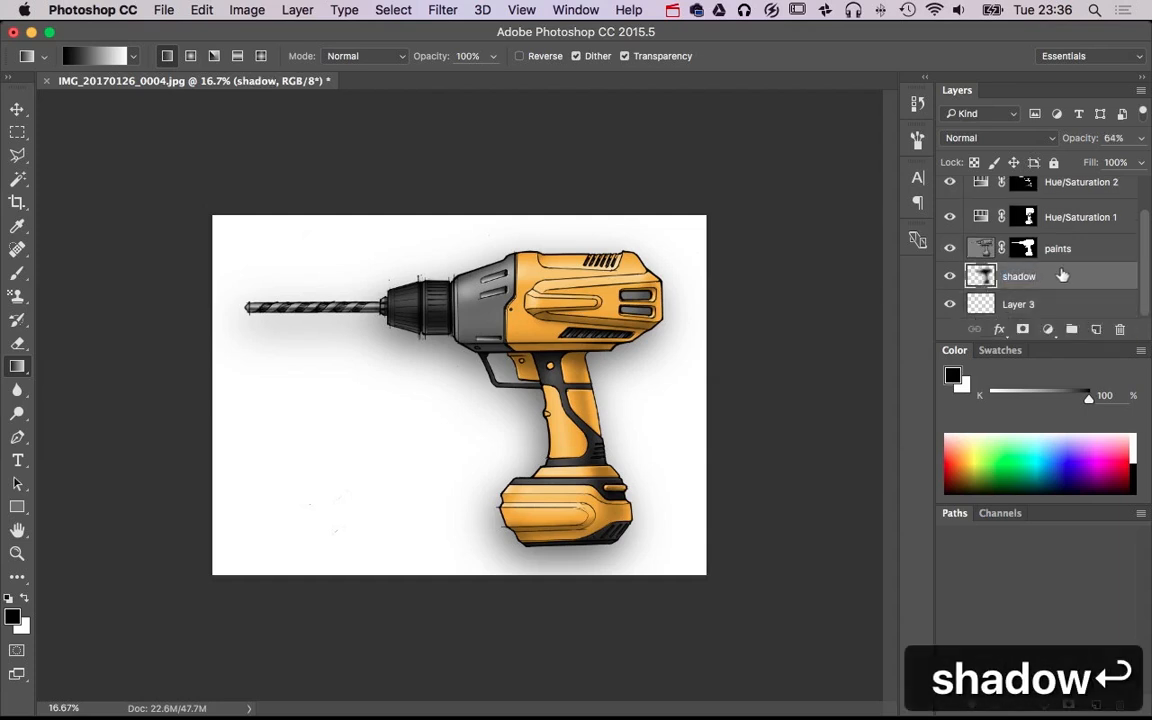
double_click(1018, 304)
text(gradient)
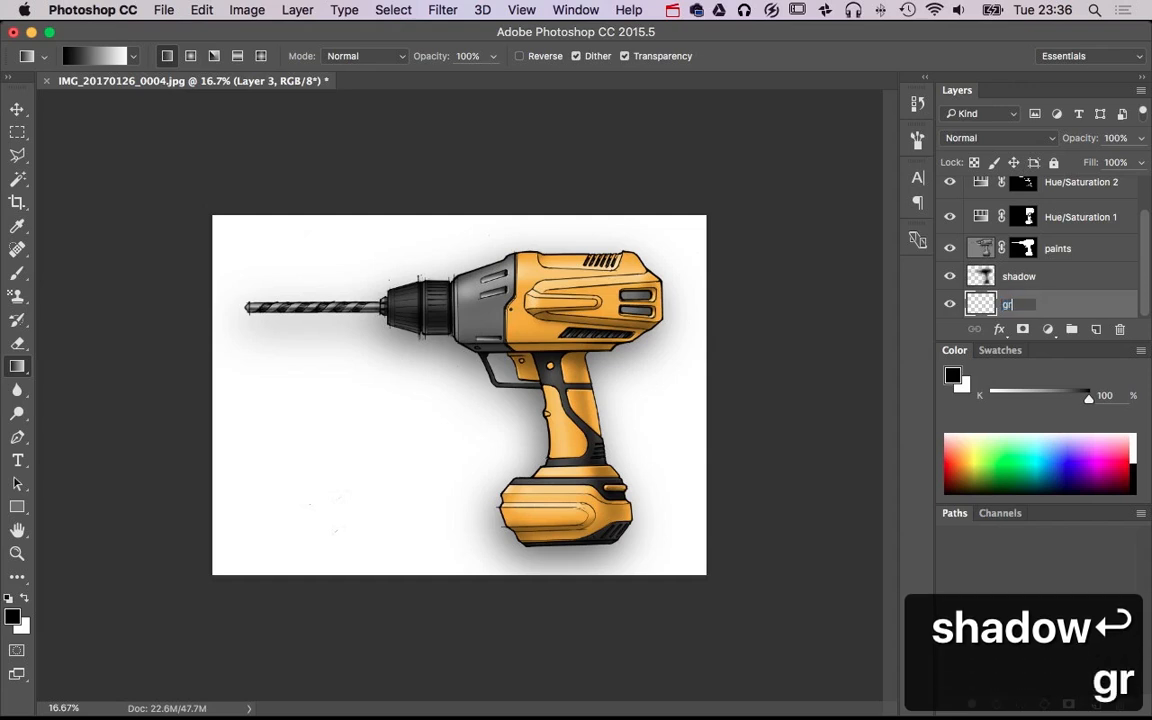
key(Return)
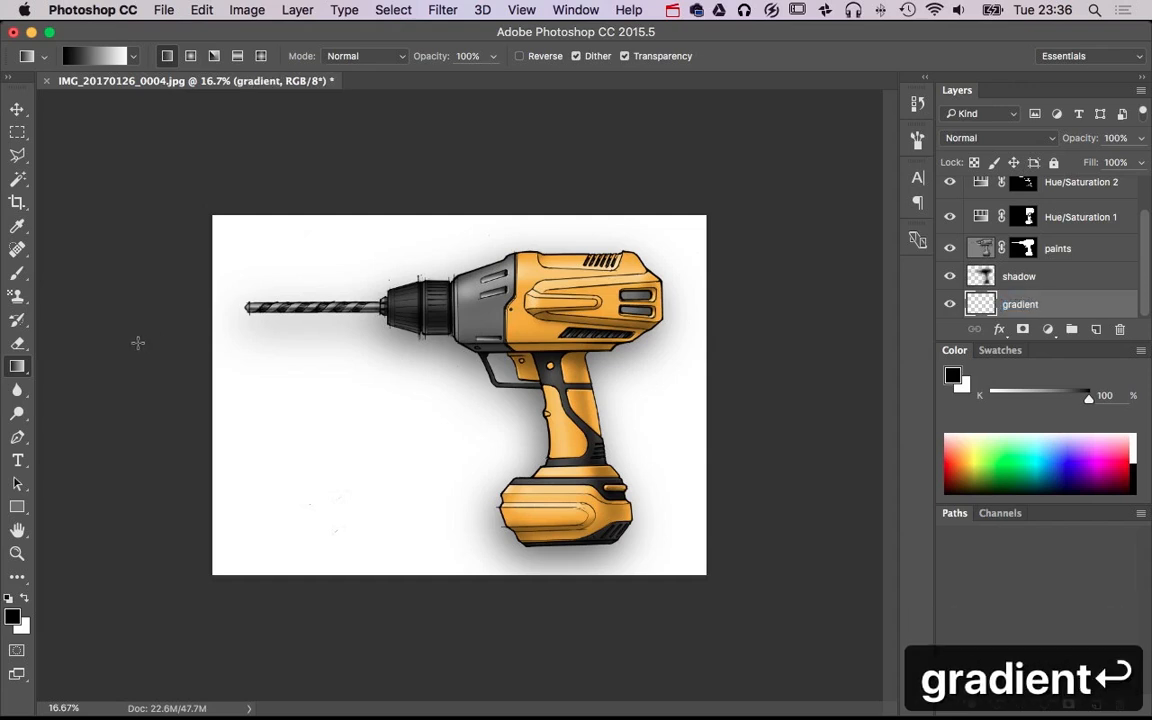
Fill the gradient layer with a linear gradient from black at the canvas top to white at the bottom, and lower the layer's opacity to 34%
drag(358, 577, 392, 89)
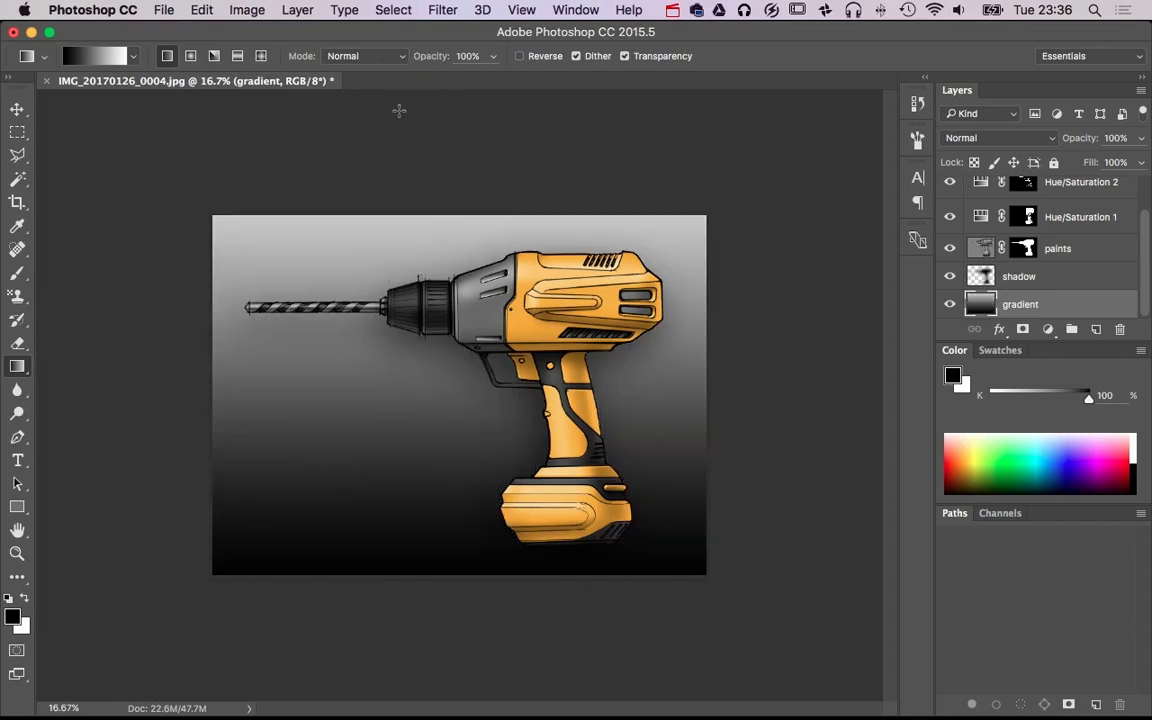
key(super+z)
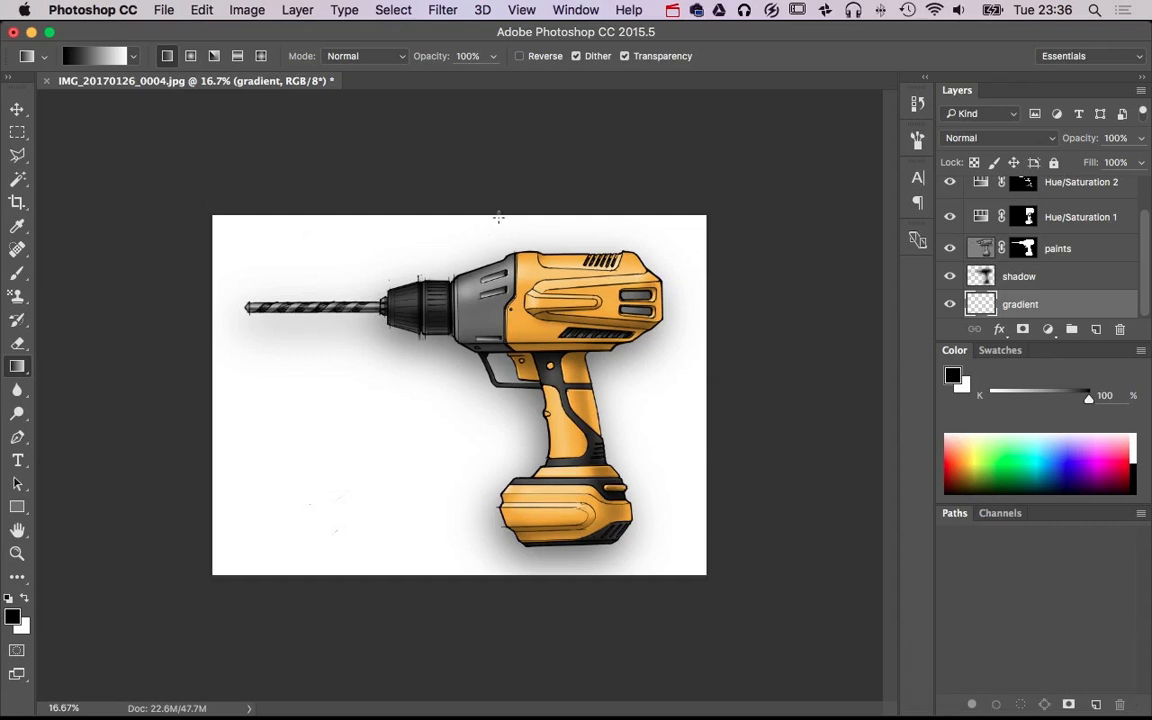
drag(501, 213, 527, 575)
click(1143, 138)
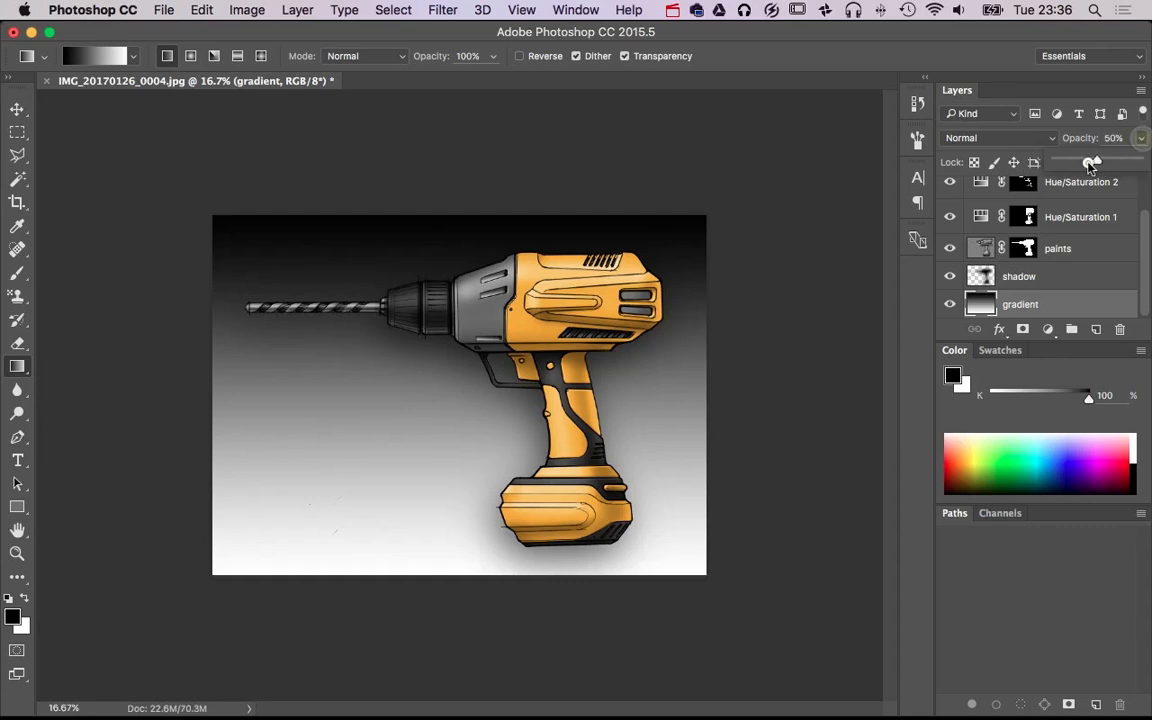
drag(1141, 160, 1083, 161)
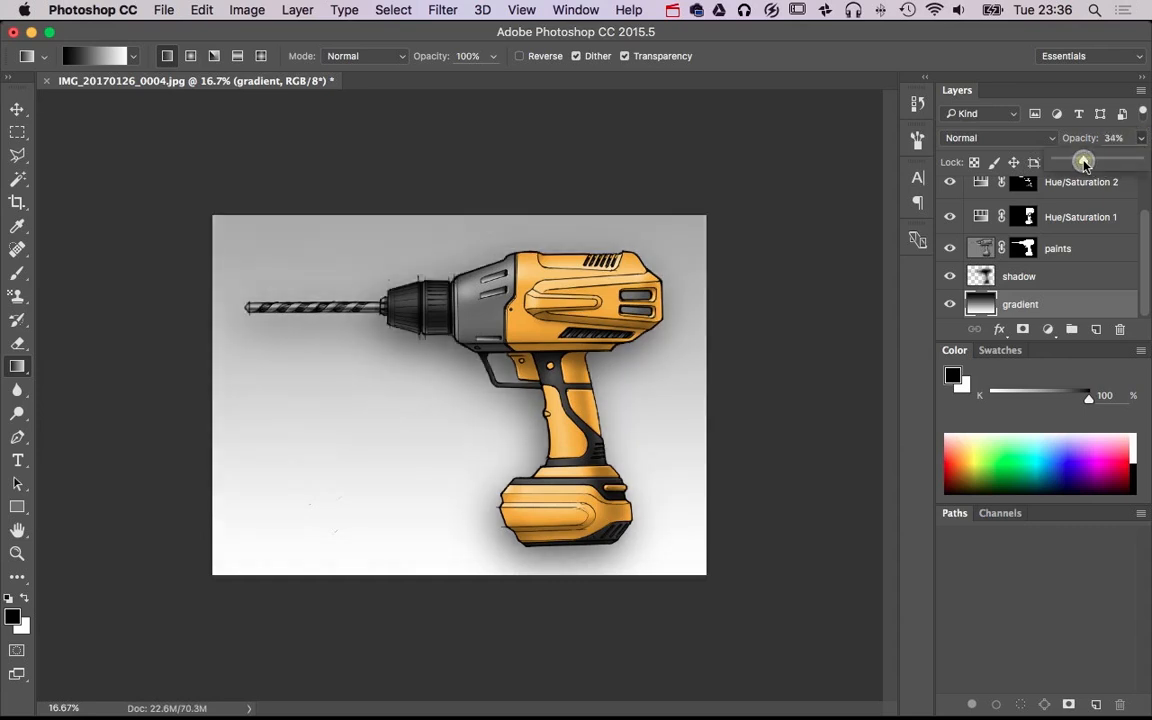
Try diagonal directions for the background gradient, and settle on a vertical one from black at the canvas bottom to white at the top
drag(623, 577, 658, 216)
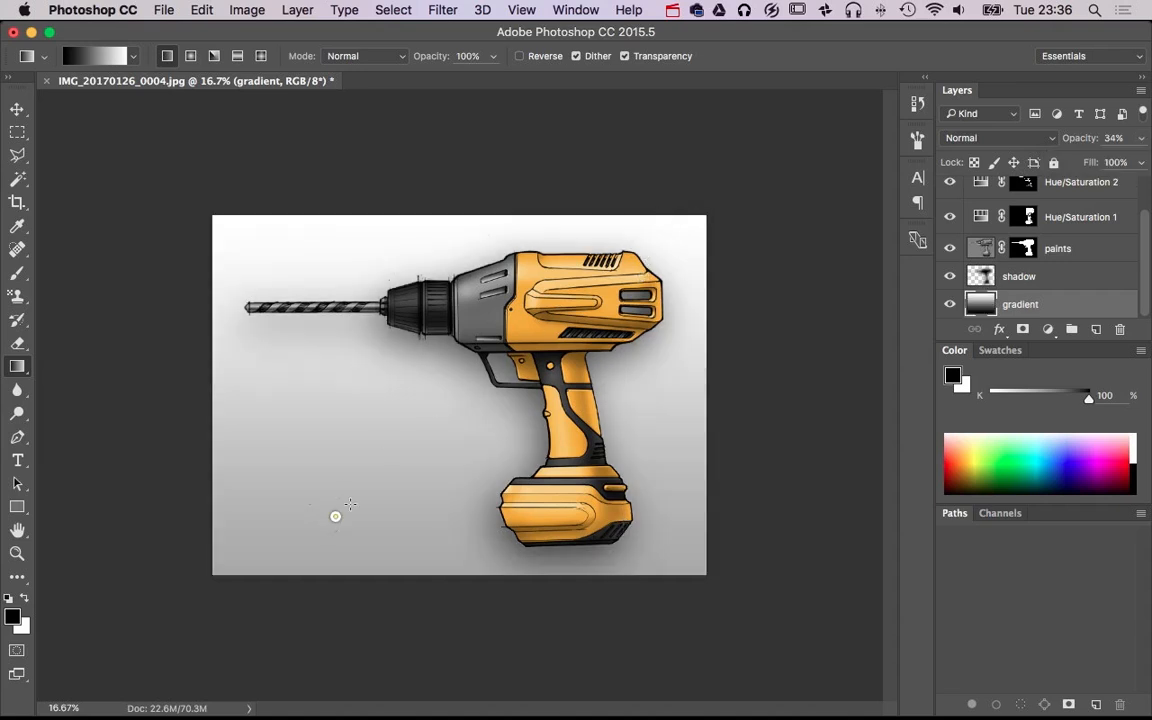
drag(330, 522, 628, 268)
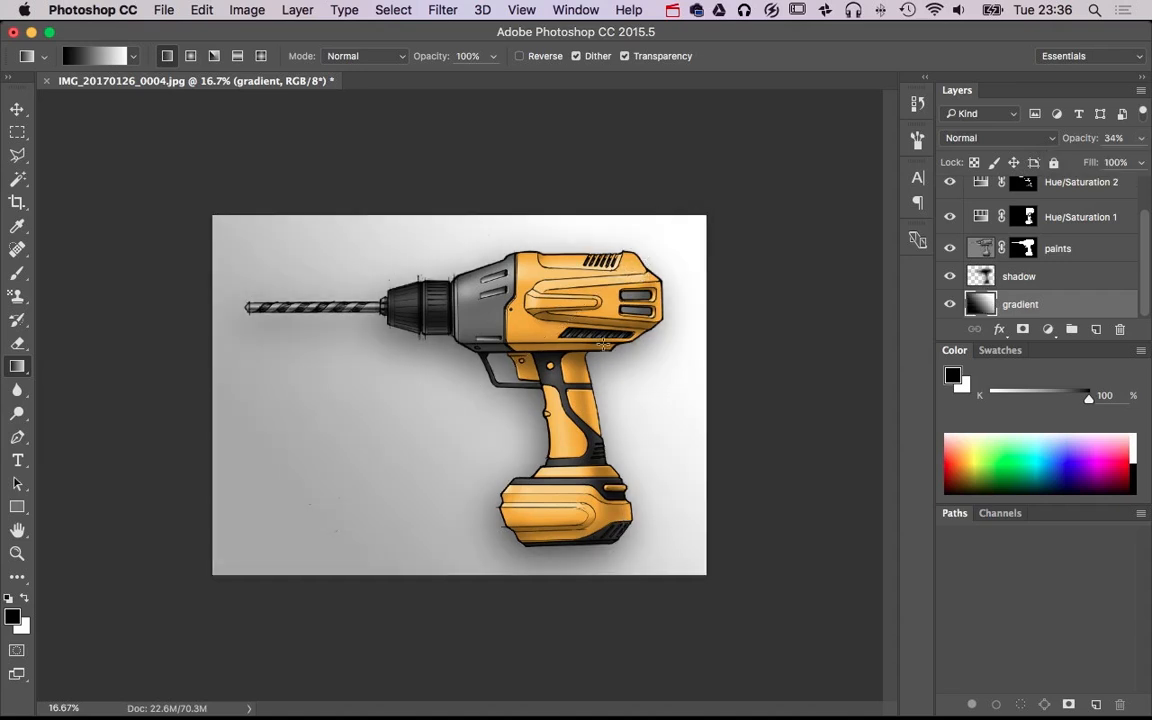
drag(399, 331, 489, 390)
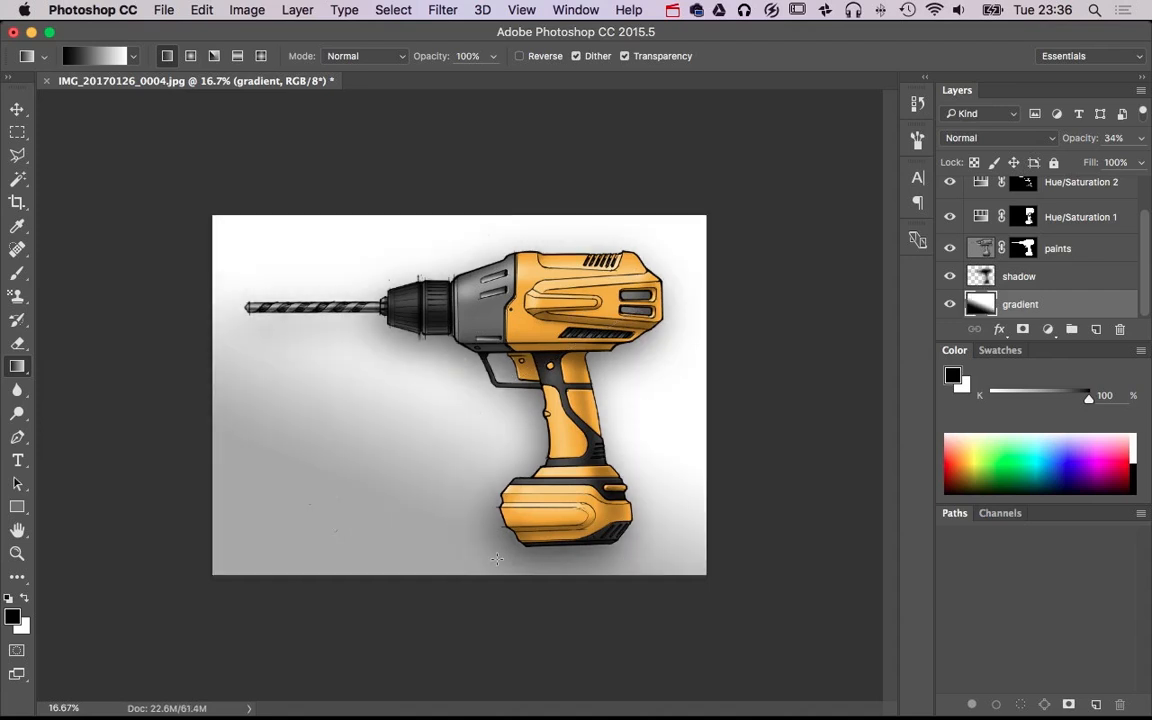
drag(517, 579, 521, 223)
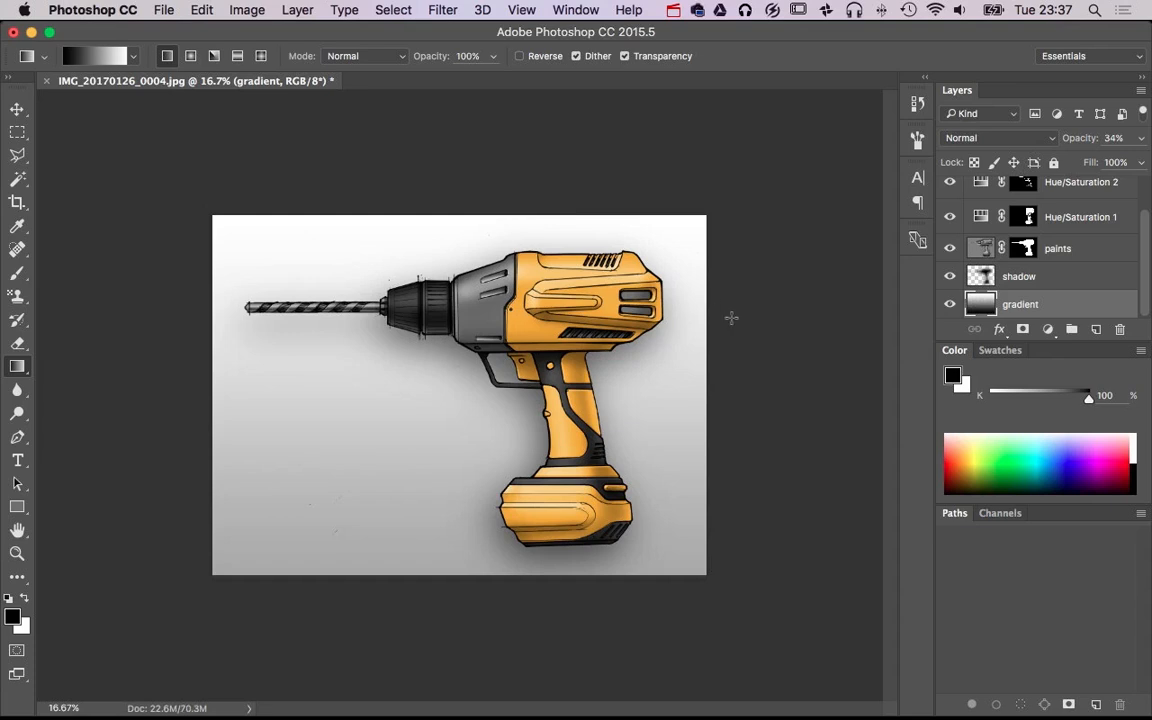
key(super+equal)
key(super+0)
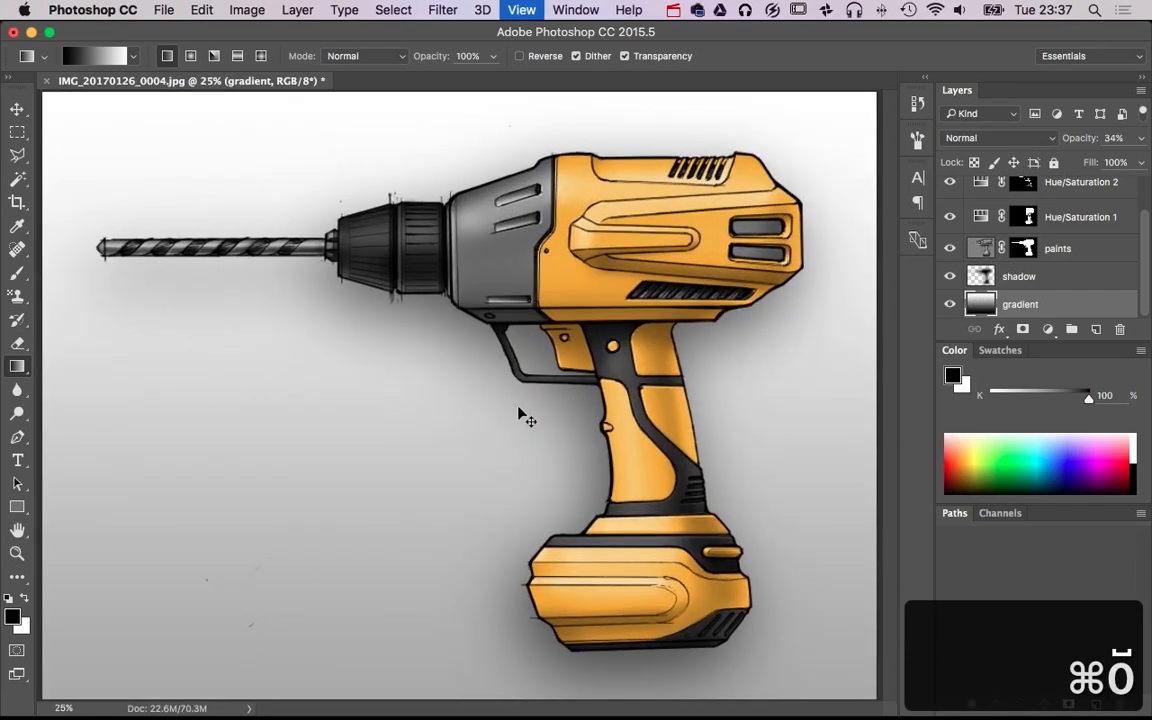